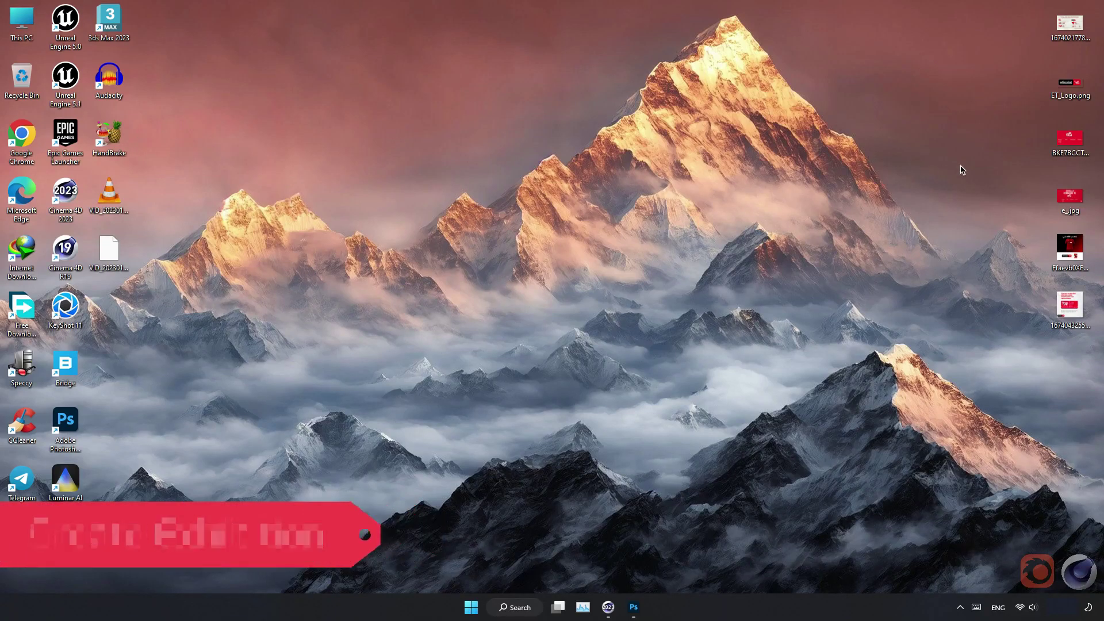
# Step: View the ET_Logo.png image, close the viewer, and return to Cinema 4D
pyautogui.doubleClick(1071, 86)
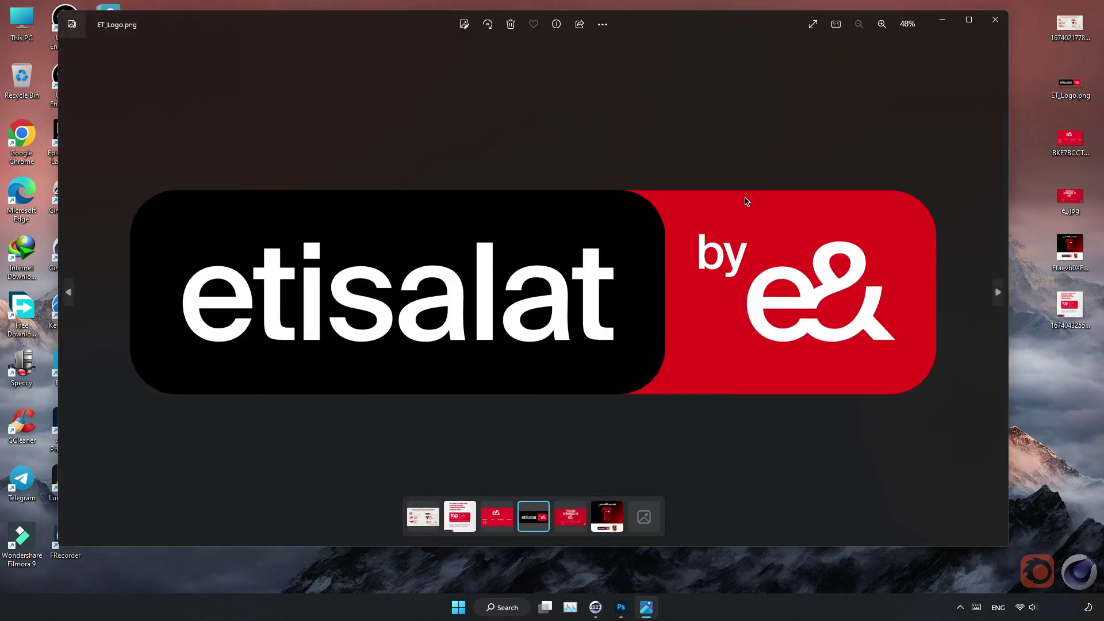
pyautogui.click(999, 23)
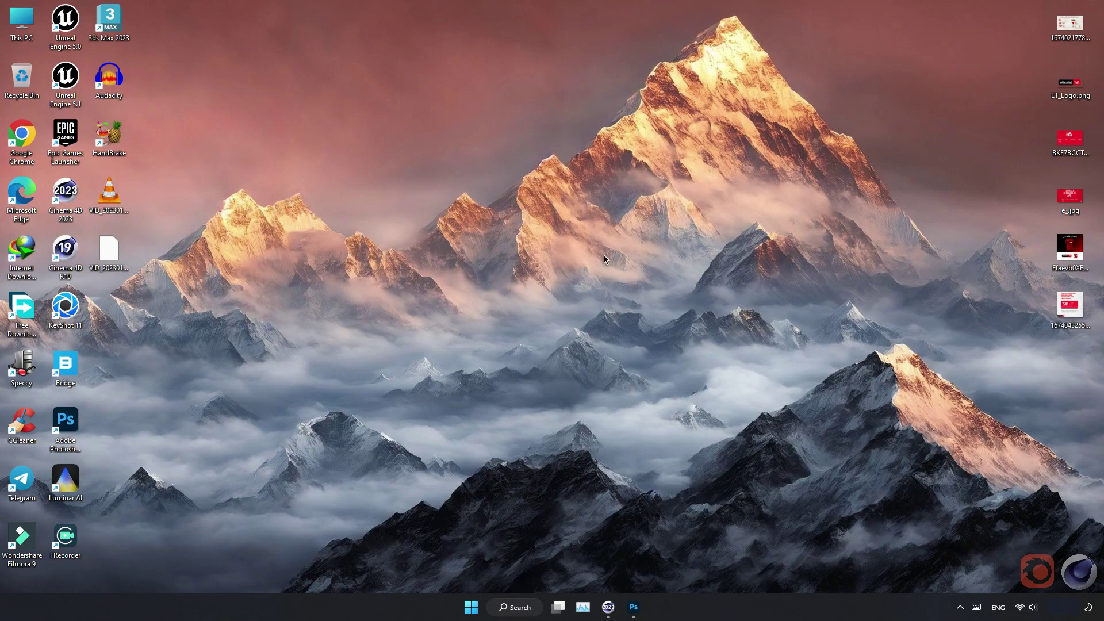
pyautogui.moveTo(558, 261); pyautogui.dragTo(621, 313)
pyautogui.click(608, 607)
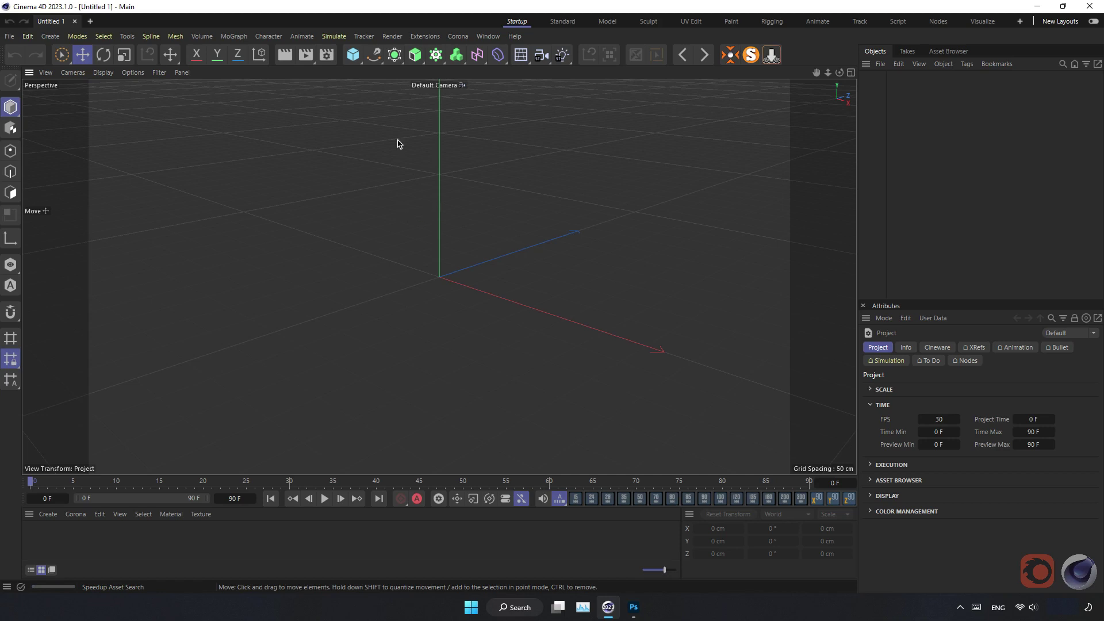
# Step: Add a Cube sized 600 × 10 × 400 cm as the floor slab
pyautogui.click(353, 55)
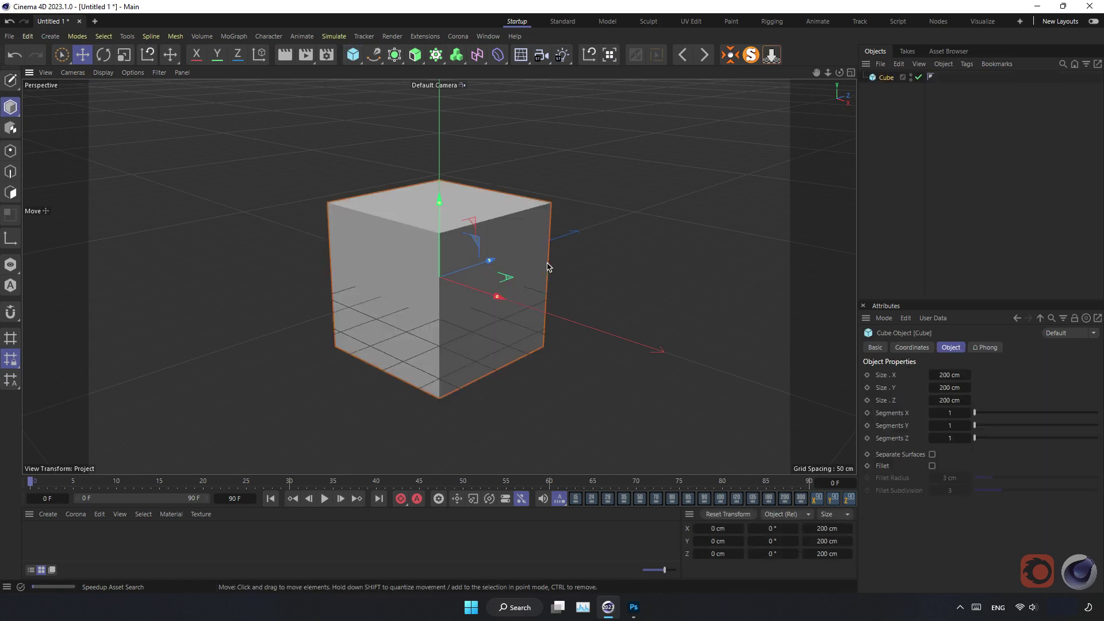
pyautogui.click(953, 388)
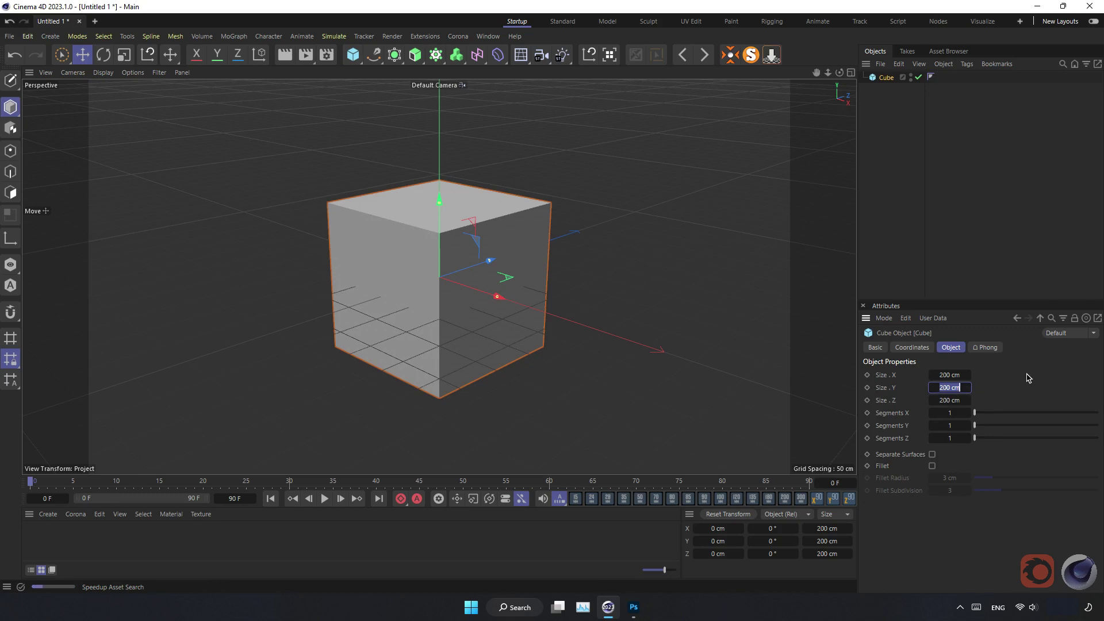
pyautogui.write('10')
pyautogui.press('Return')
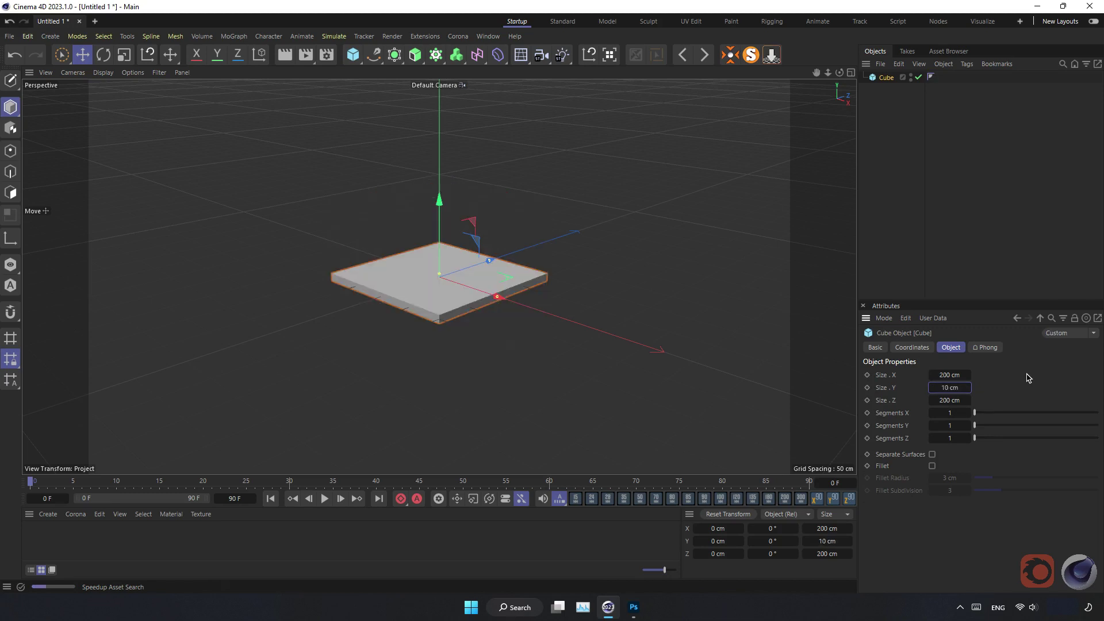
pyautogui.click(948, 375)
pyautogui.write('600')
pyautogui.press('Return')
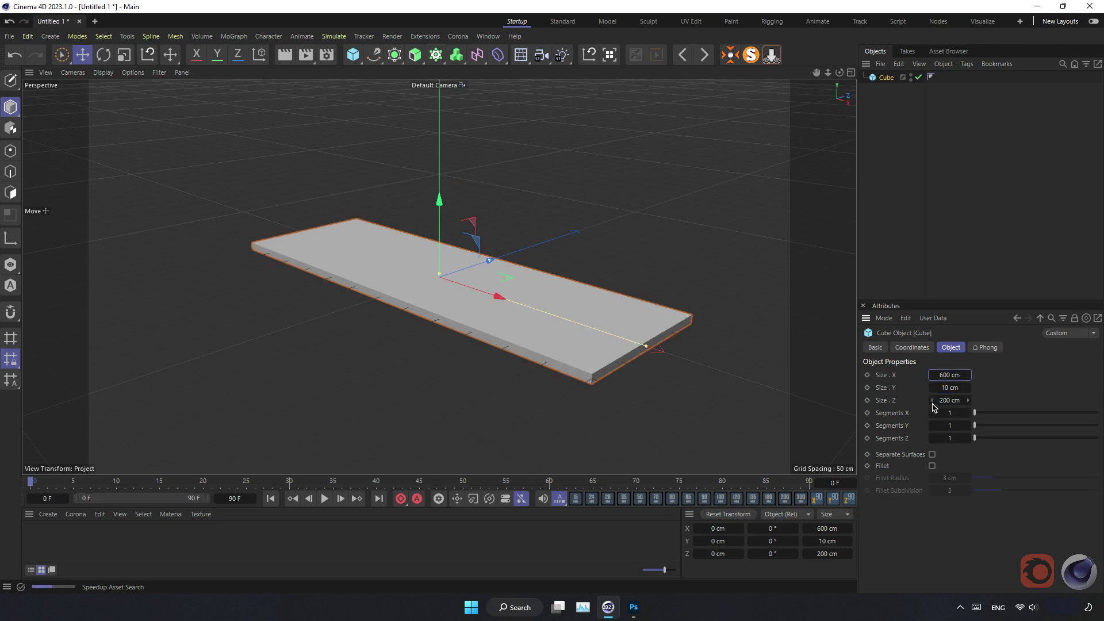
pyautogui.click(949, 400)
pyautogui.write('400')
pyautogui.press('Return')
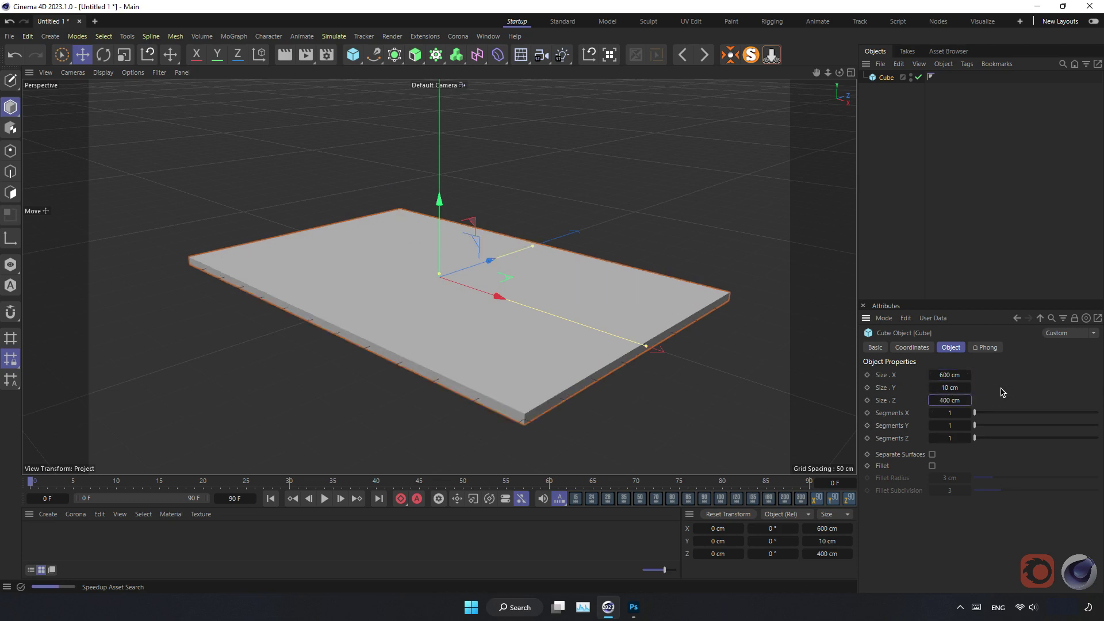
pyautogui.keyDown('alt'); pyautogui.moveTo(437, 253); pyautogui.dragTo(517, 239); pyautogui.keyUp('alt')
pyautogui.scroll(-4, 455, 259)
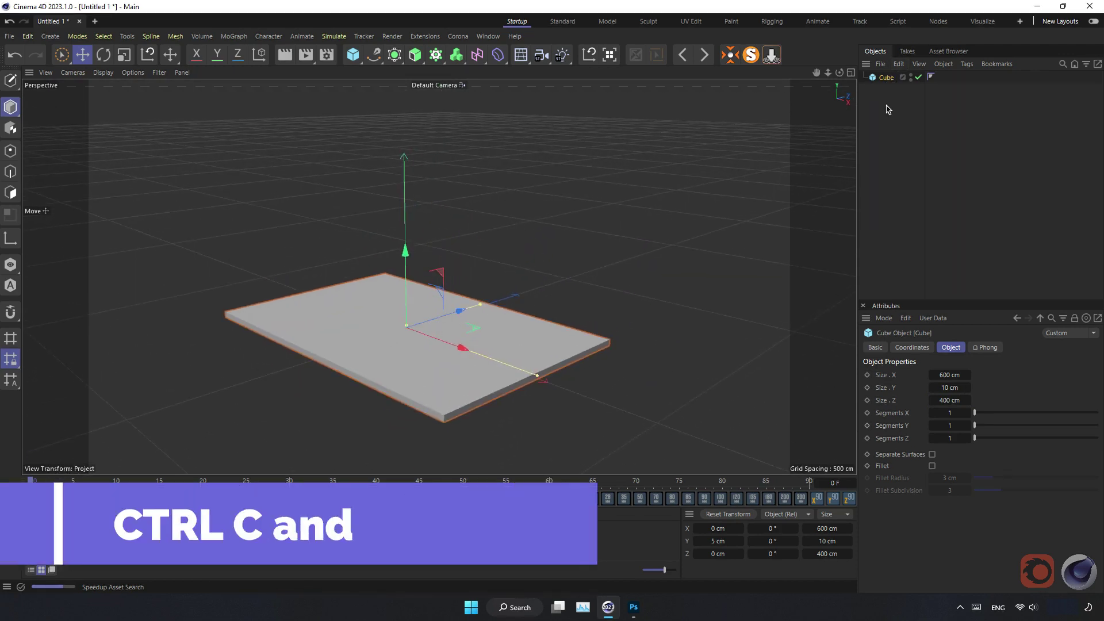
# Step: Paste a cube copy, size it 10 cm deep and 300 cm tall, and place it at the floor's back edge
pyautogui.hotkey('ctrl', 'v')
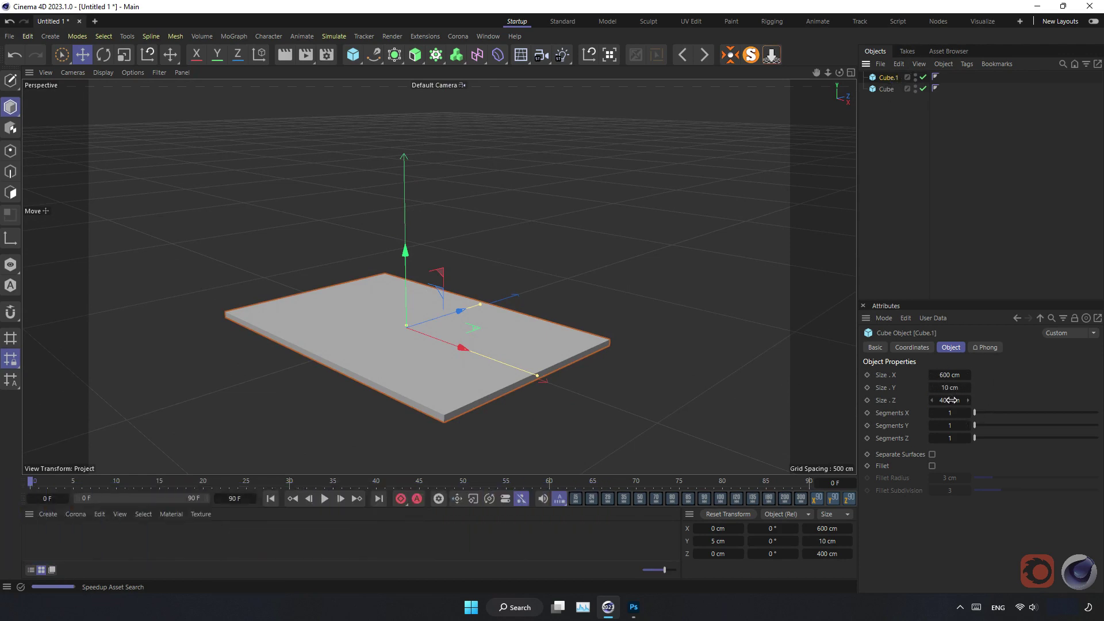
pyautogui.click(953, 400)
pyautogui.write('10')
pyautogui.press('Return')
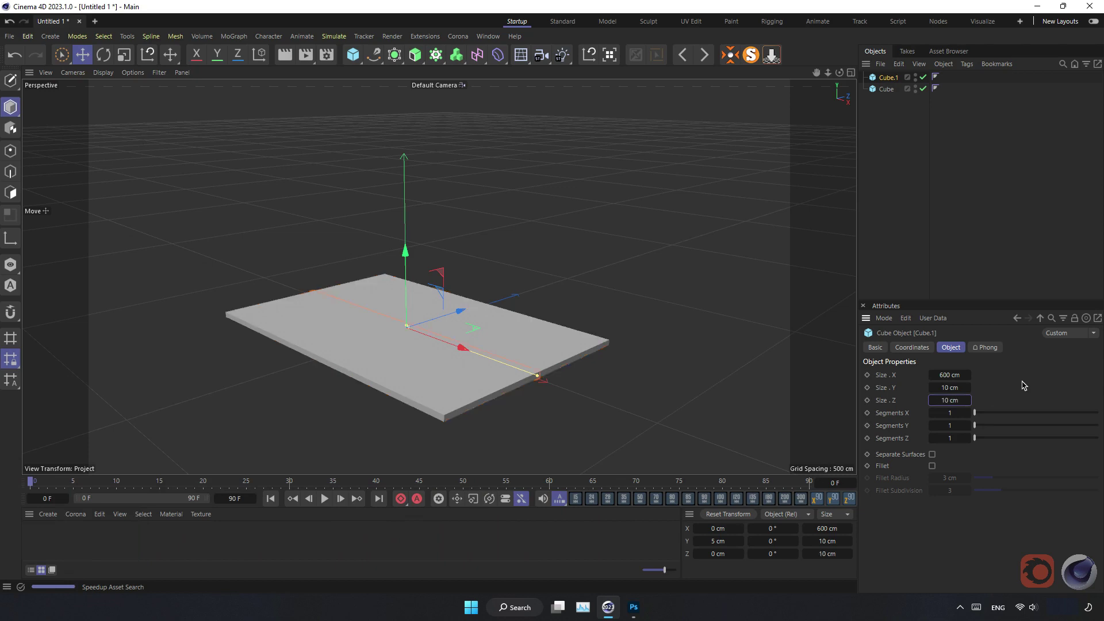
pyautogui.click(952, 388)
pyautogui.write('300')
pyautogui.press('Return')
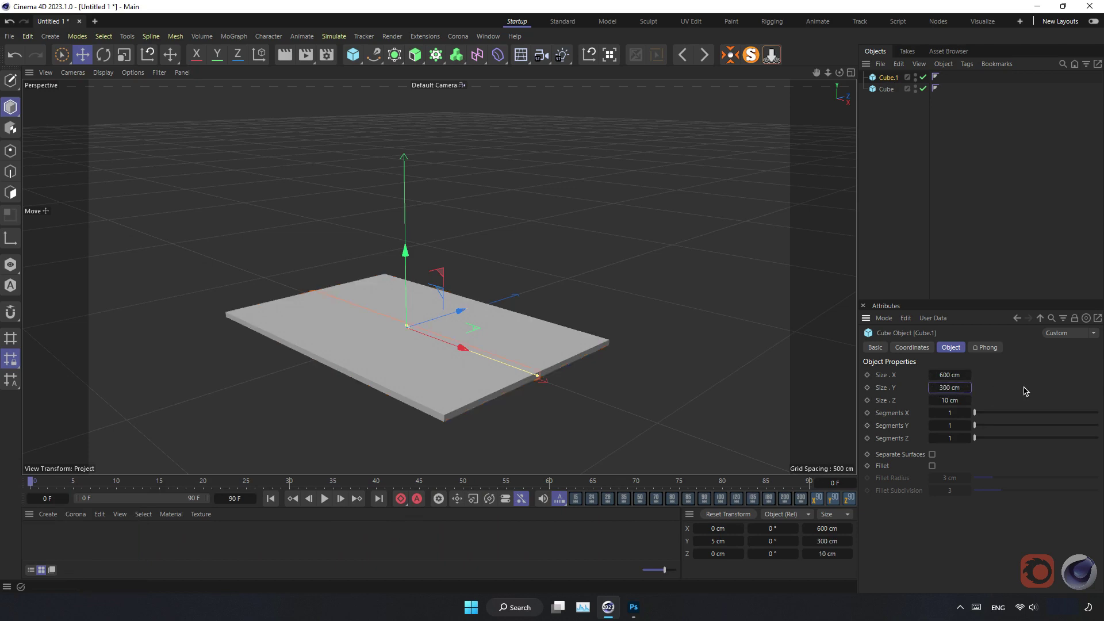
pyautogui.keyDown('alt'); pyautogui.moveTo(345, 333); pyautogui.dragTo(614, 311); pyautogui.keyUp('alt')
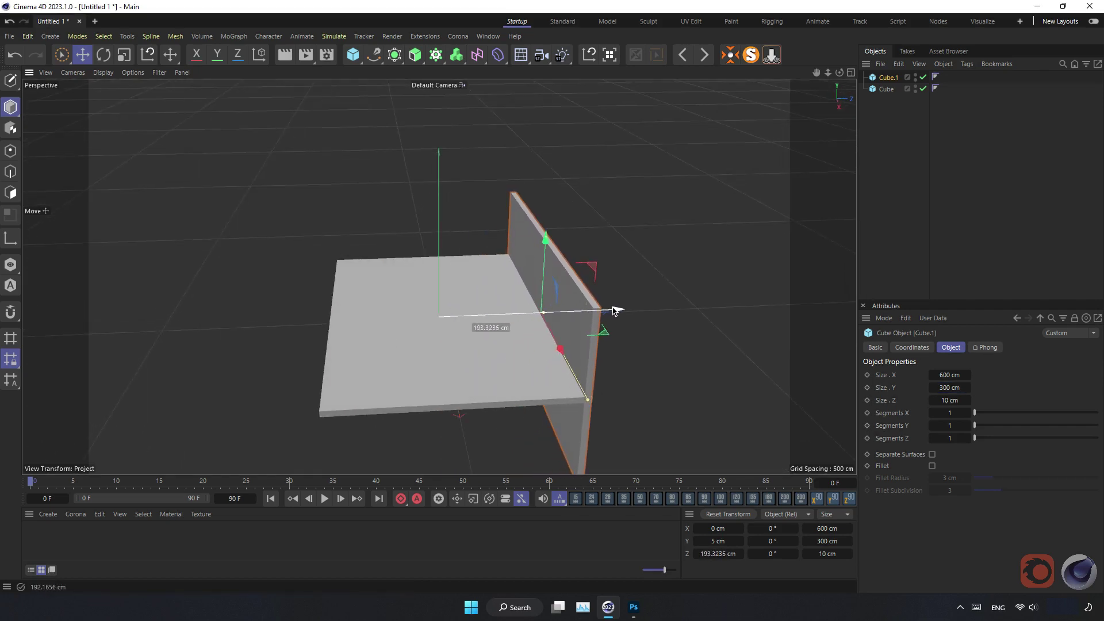
pyautogui.moveTo(545, 241); pyautogui.dragTo(545, 173)
pyautogui.moveTo(530, 296)
pyautogui.keyDown('alt'); pyautogui.mouseDown()
pyautogui.moveTo(499, 315)
pyautogui.moveTo(419, 320)
pyautogui.mouseUp(); pyautogui.keyUp('alt')
# Step: Duplicate the floor slab as Cube.2 with copy and paste
pyautogui.click(403, 321)
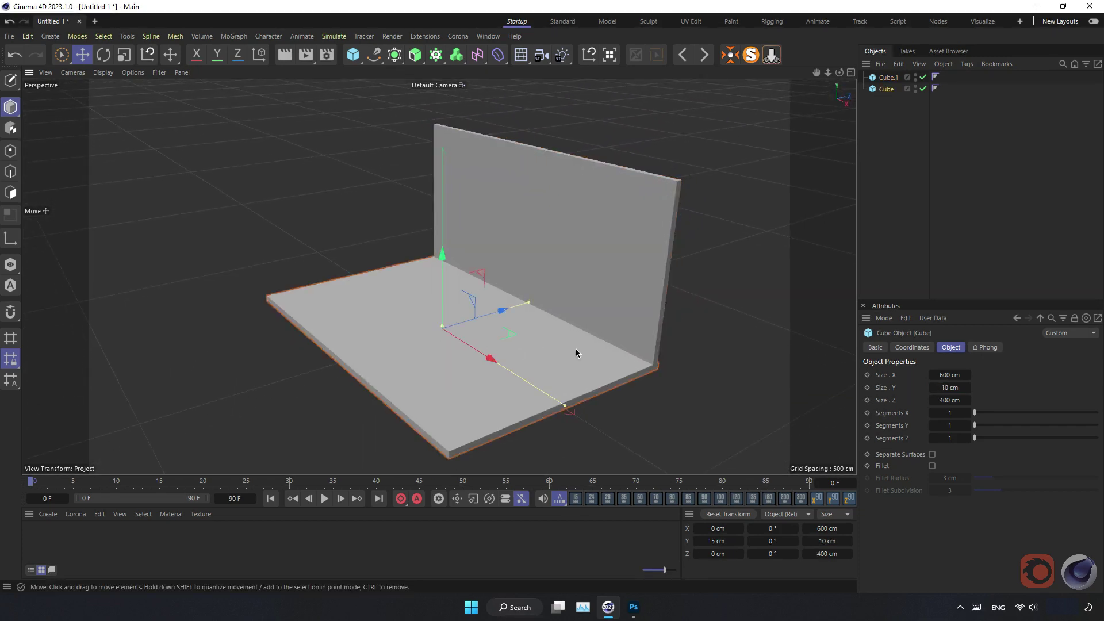
pyautogui.hotkey('ctrl', 'c')
pyautogui.hotkey('ctrl', 'v')
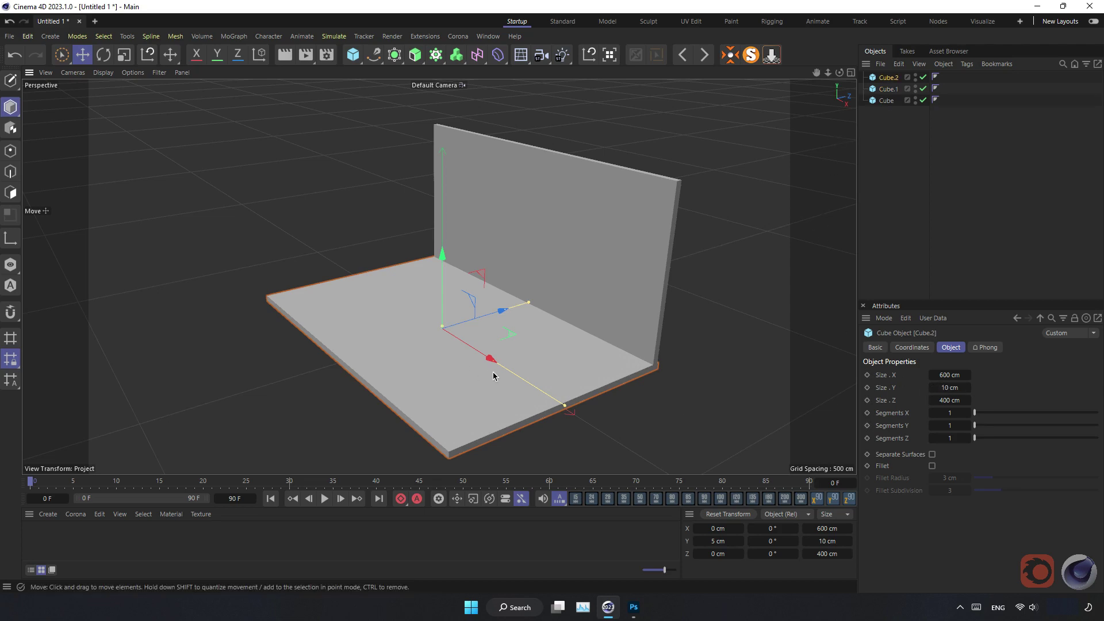
# Step: Make Cube.2 10 cm wide and slide it to the floor's left edge
pyautogui.click(950, 376)
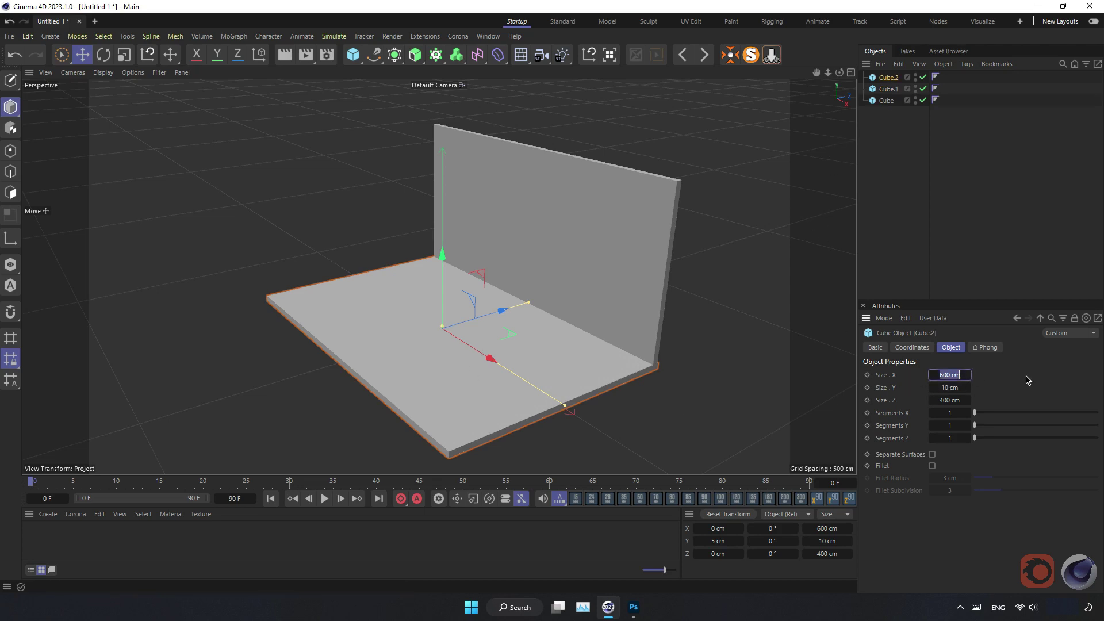
pyautogui.write('10')
pyautogui.press('Return')
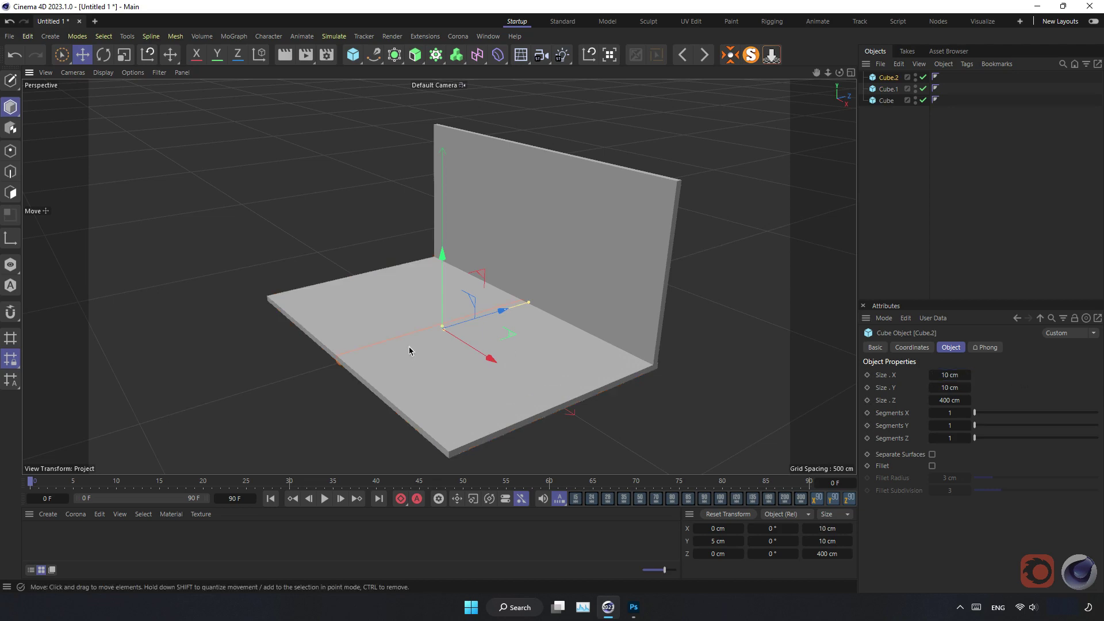
pyautogui.moveTo(409, 347)
pyautogui.keyDown('alt'); pyautogui.mouseDown()
pyautogui.moveTo(543, 357)
pyautogui.moveTo(490, 358)
pyautogui.mouseUp(); pyautogui.keyUp('alt')
pyautogui.moveTo(480, 316); pyautogui.dragTo(317, 355)
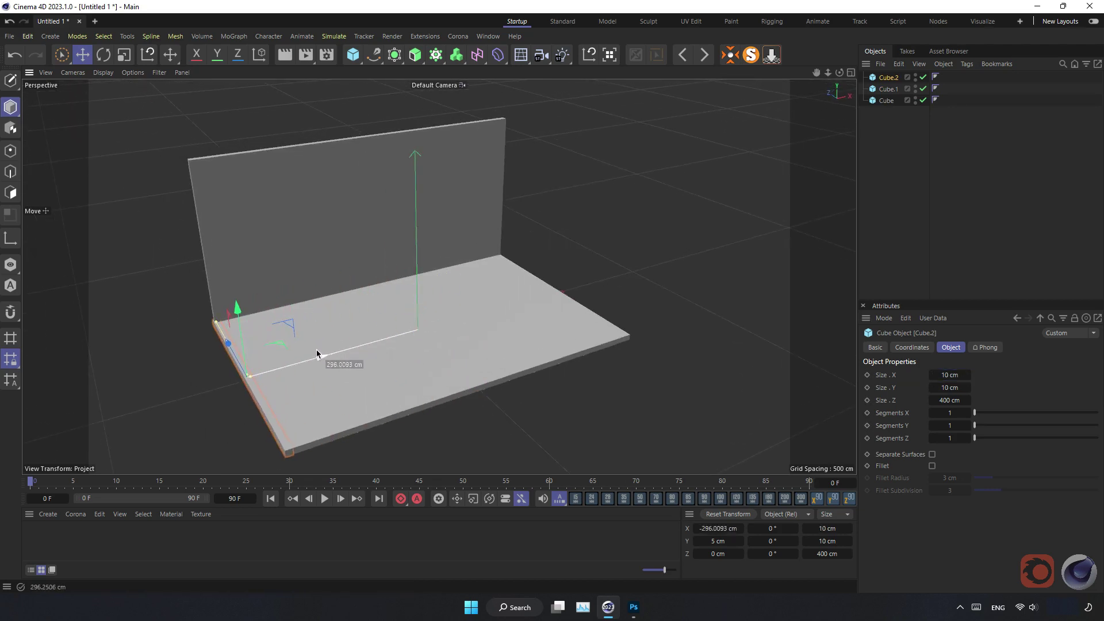
pyautogui.moveTo(317, 354); pyautogui.dragTo(318, 354)
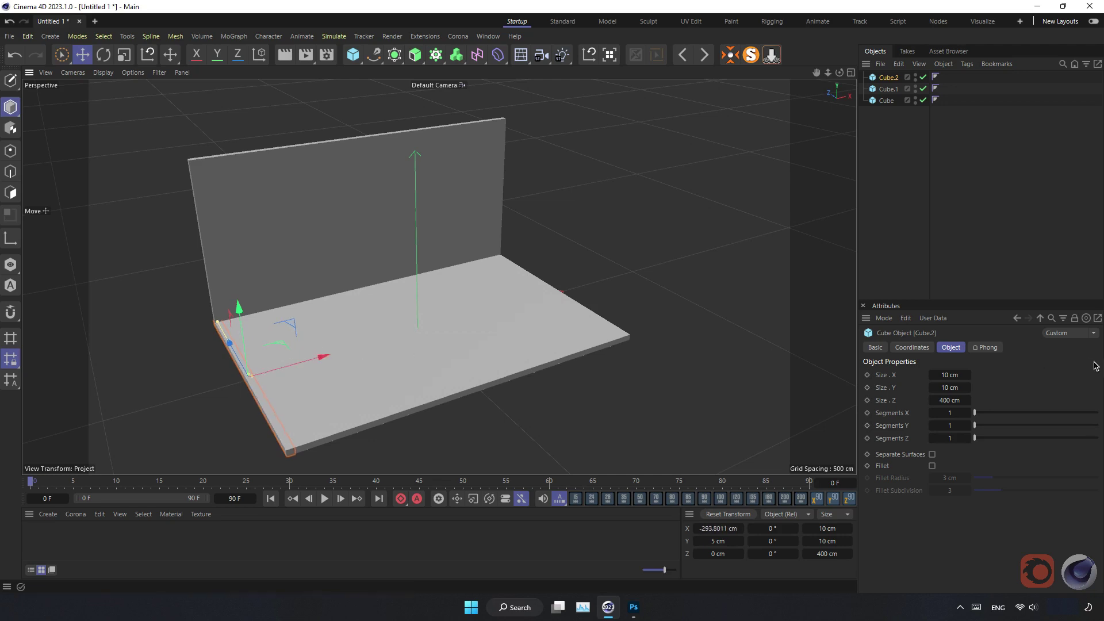
# Step: Make the side wall 300 cm tall, raise it to Y 150 so it stands on the floor
pyautogui.click(955, 386)
pyautogui.write('300')
pyautogui.press('Return')
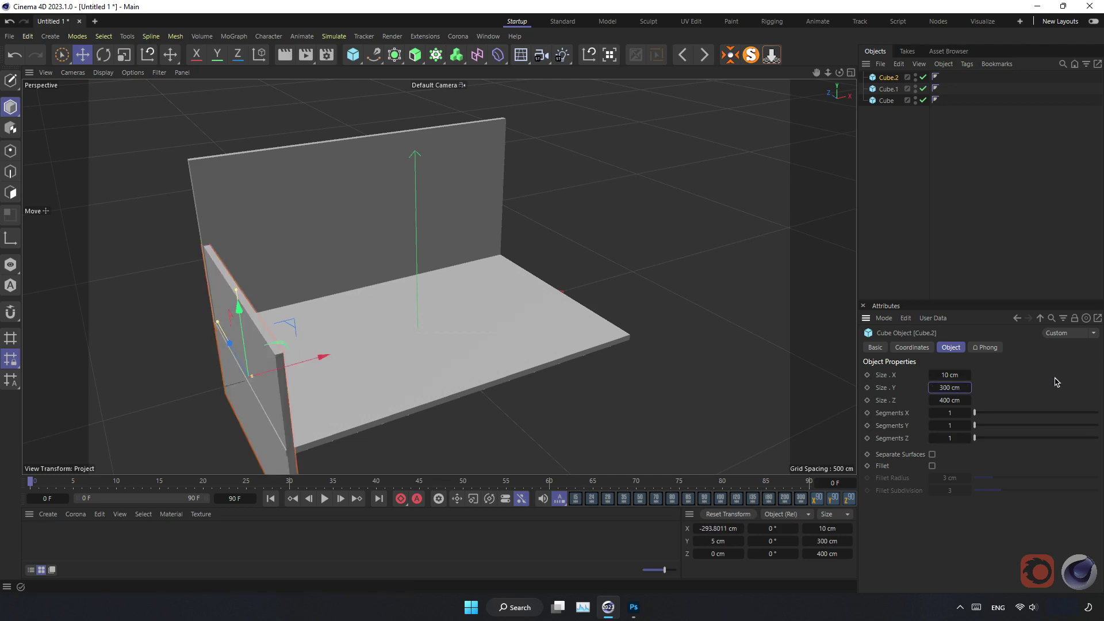
pyautogui.keyDown('alt'); pyautogui.moveTo(500, 264); pyautogui.dragTo(306, 281); pyautogui.keyUp('alt')
pyautogui.click(718, 540)
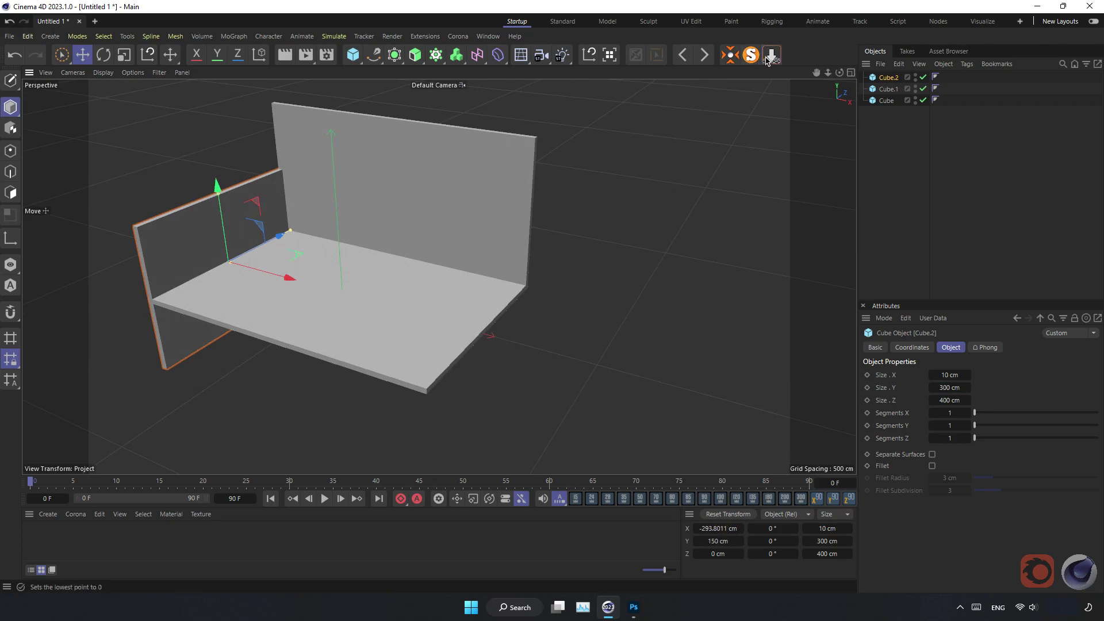
pyautogui.write('150')
pyautogui.press('Return')
pyautogui.moveTo(406, 260)
pyautogui.keyDown('alt'); pyautogui.mouseDown()
pyautogui.moveTo(343, 273)
pyautogui.moveTo(490, 155)
pyautogui.moveTo(439, 276)
pyautogui.moveTo(382, 266)
pyautogui.moveTo(297, 283)
pyautogui.moveTo(421, 263)
pyautogui.moveTo(381, 286)
pyautogui.moveTo(406, 263)
pyautogui.moveTo(469, 263)
pyautogui.mouseUp(); pyautogui.keyUp('alt')
pyautogui.click(490, 156)
# Step: Maximise the Front view in the viewport
pyautogui.click(852, 73)
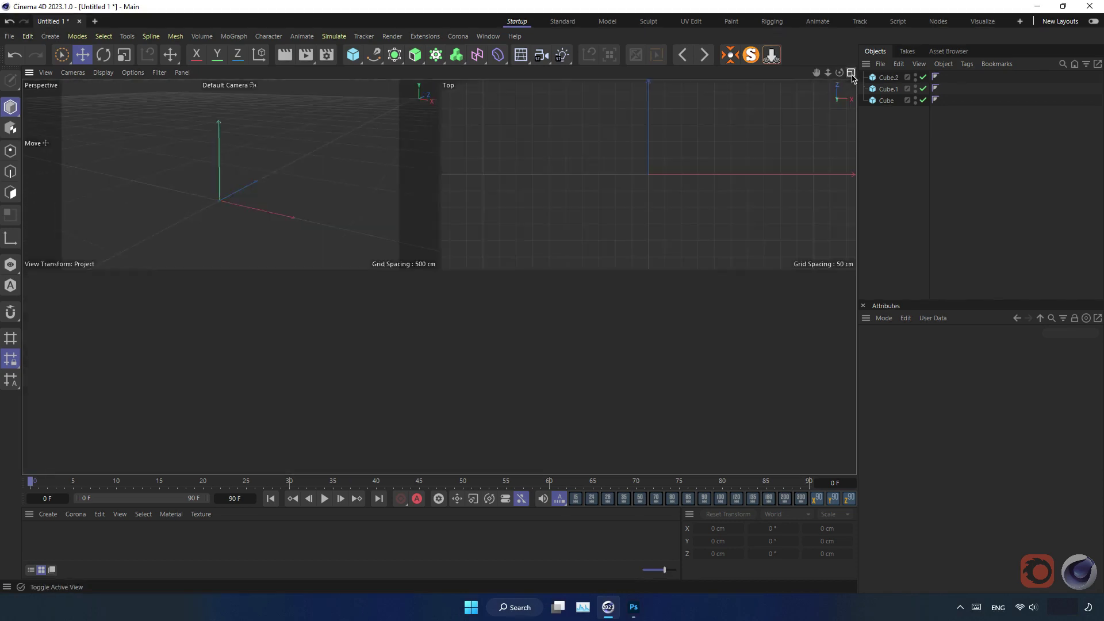
pyautogui.click(851, 72)
pyautogui.scroll(-3, 654, 262)
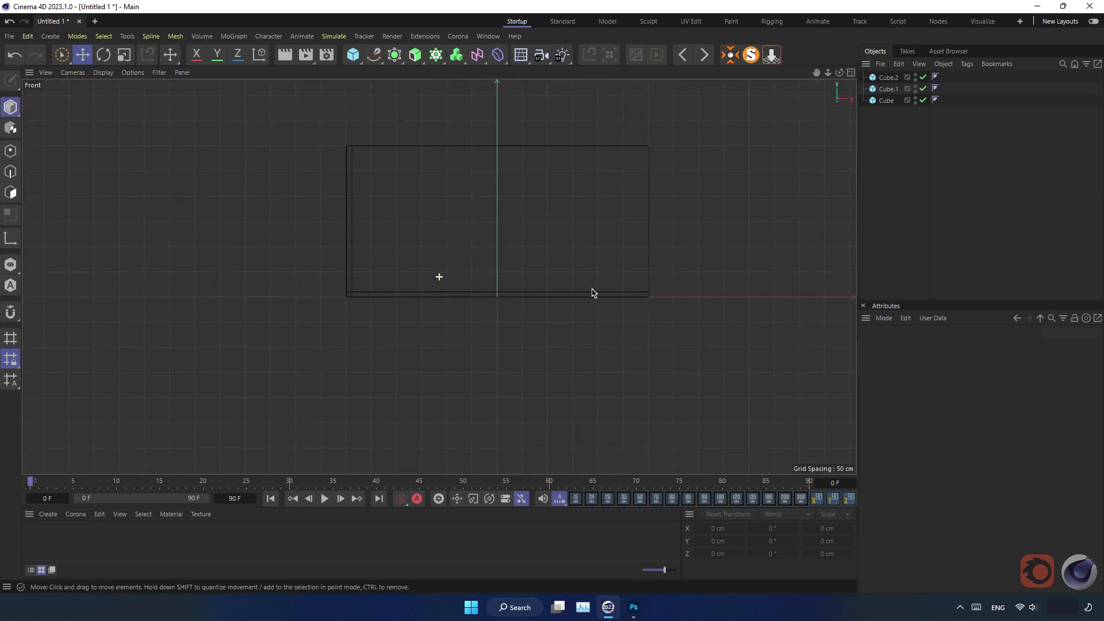
pyautogui.scroll(3, 547, 226)
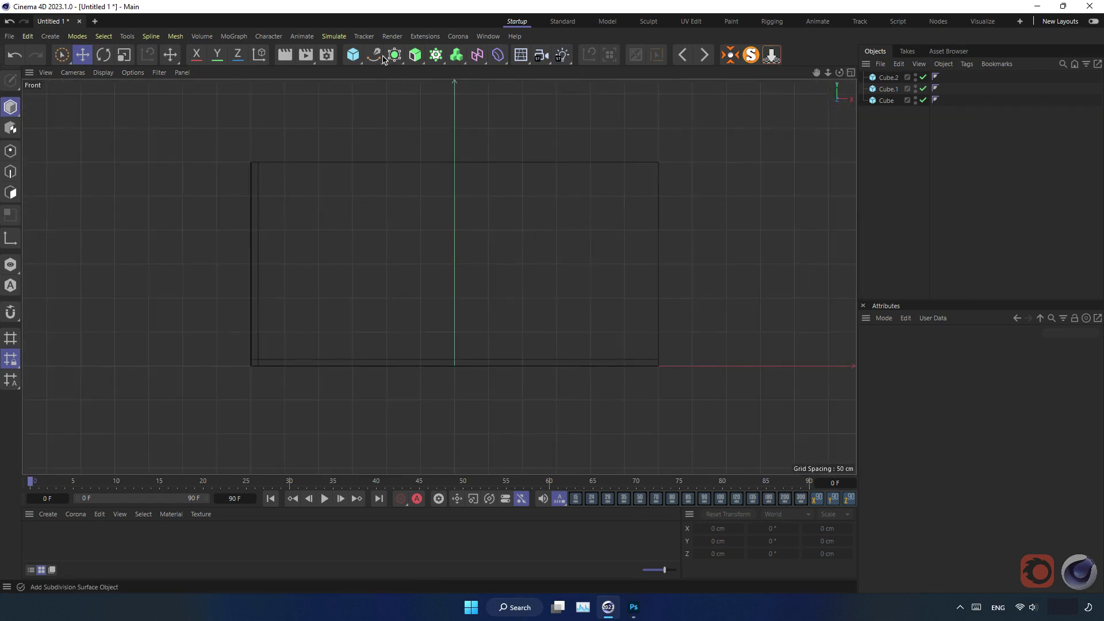
# Step: Add a 250 × 300 cm Rectangle spline, shift it right, and make it editable
pyautogui.moveTo(374, 55); pyautogui.dragTo(500, 160)
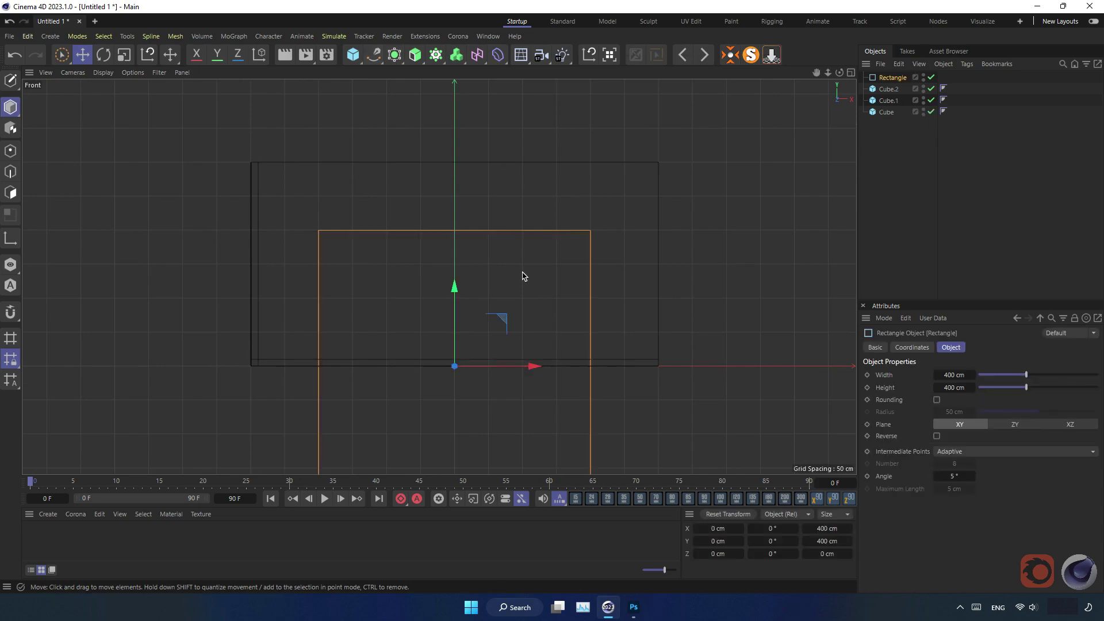
pyautogui.click(955, 389)
pyautogui.write('300')
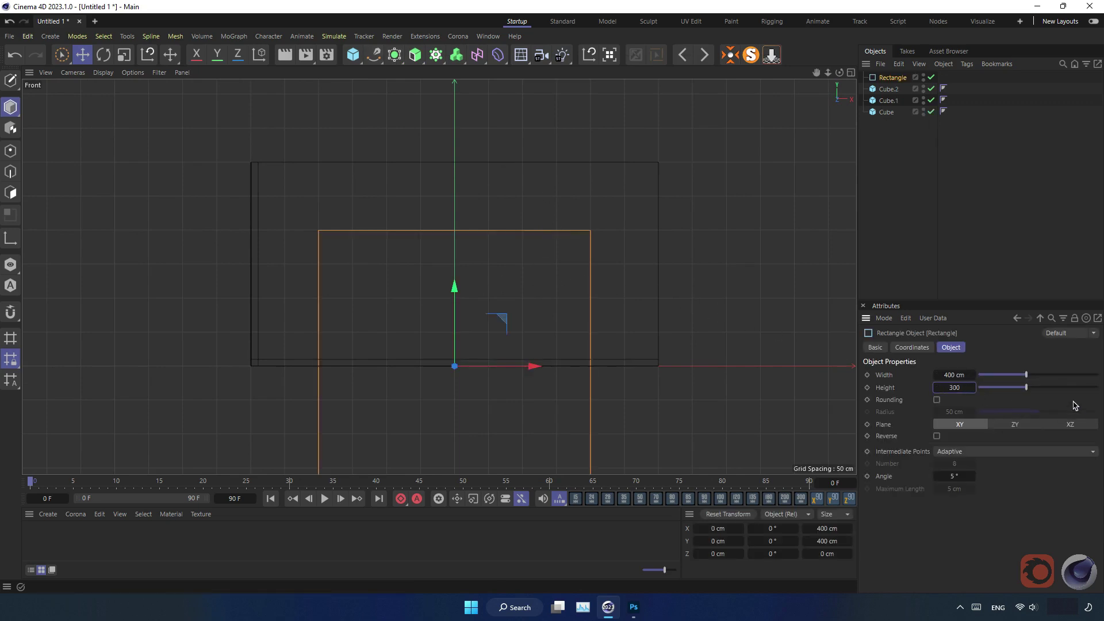
pyautogui.press('Return')
pyautogui.click(955, 375)
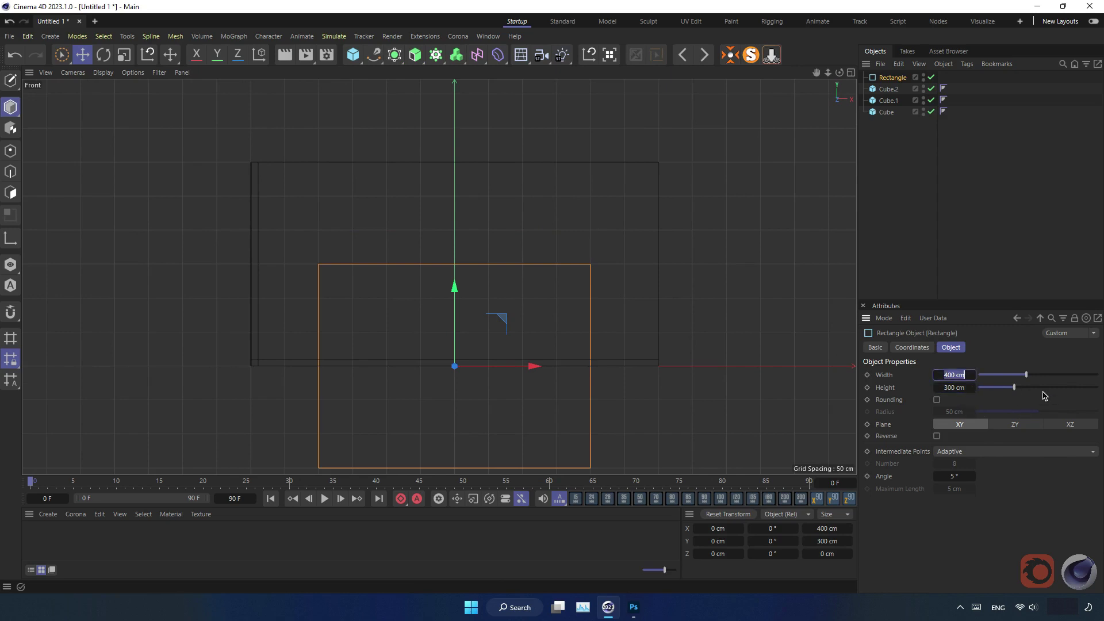
pyautogui.write('250')
pyautogui.press('Return')
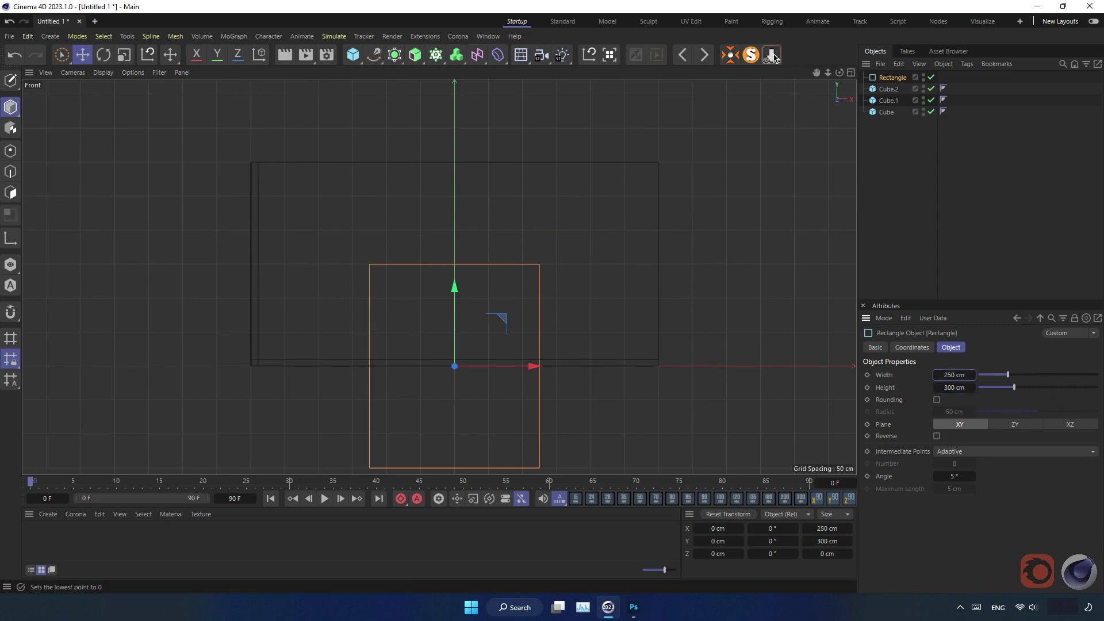
pyautogui.moveTo(522, 270); pyautogui.dragTo(593, 268)
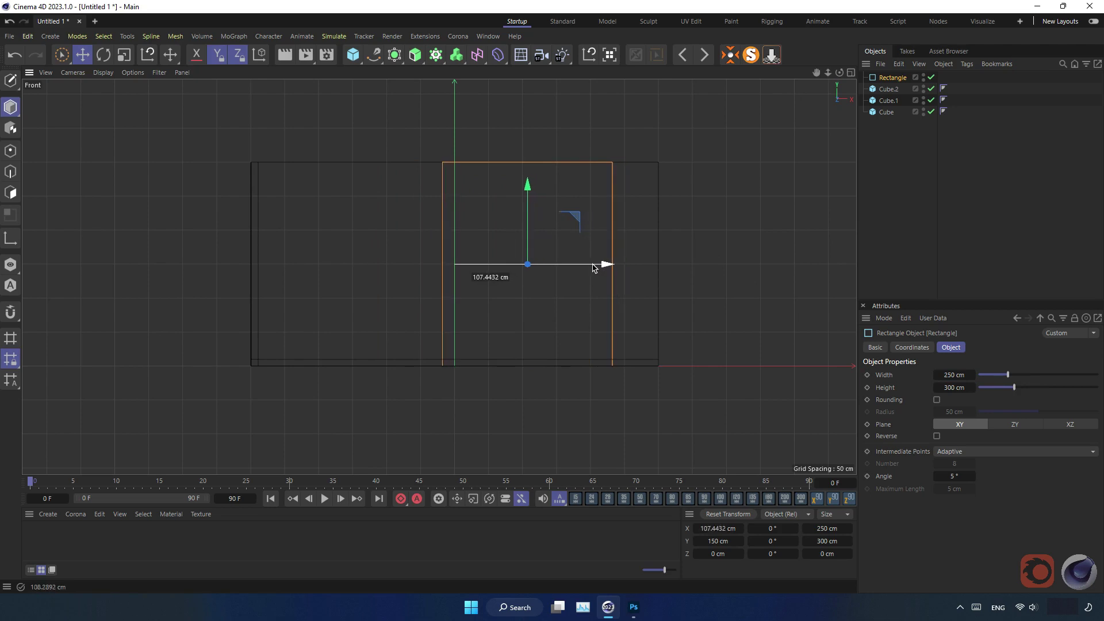
pyautogui.moveTo(594, 268); pyautogui.dragTo(605, 266)
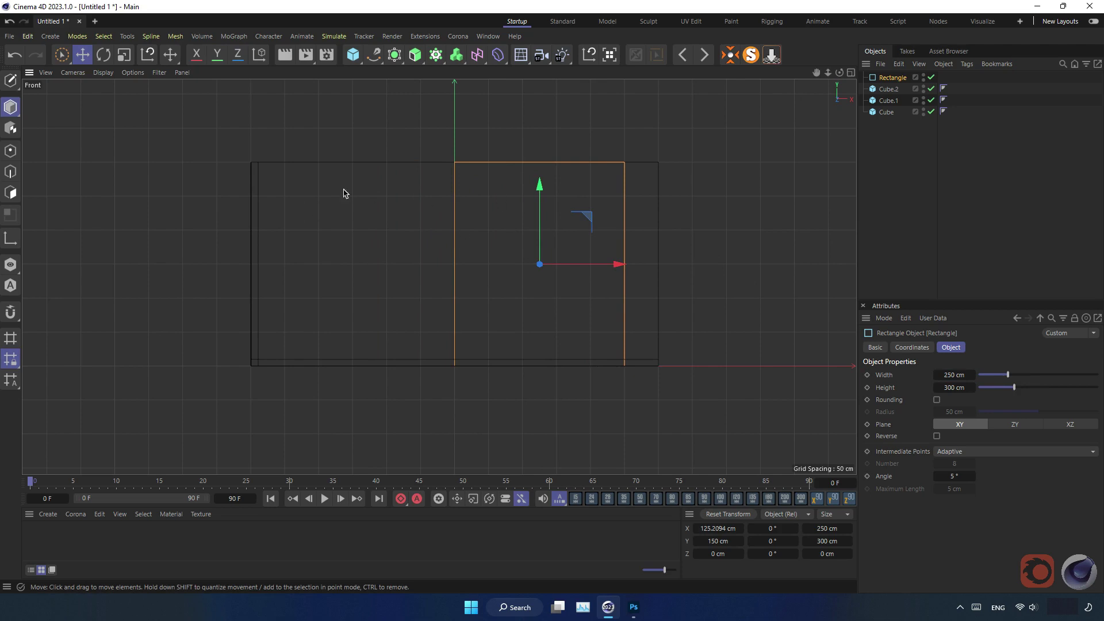
pyautogui.click(11, 79)
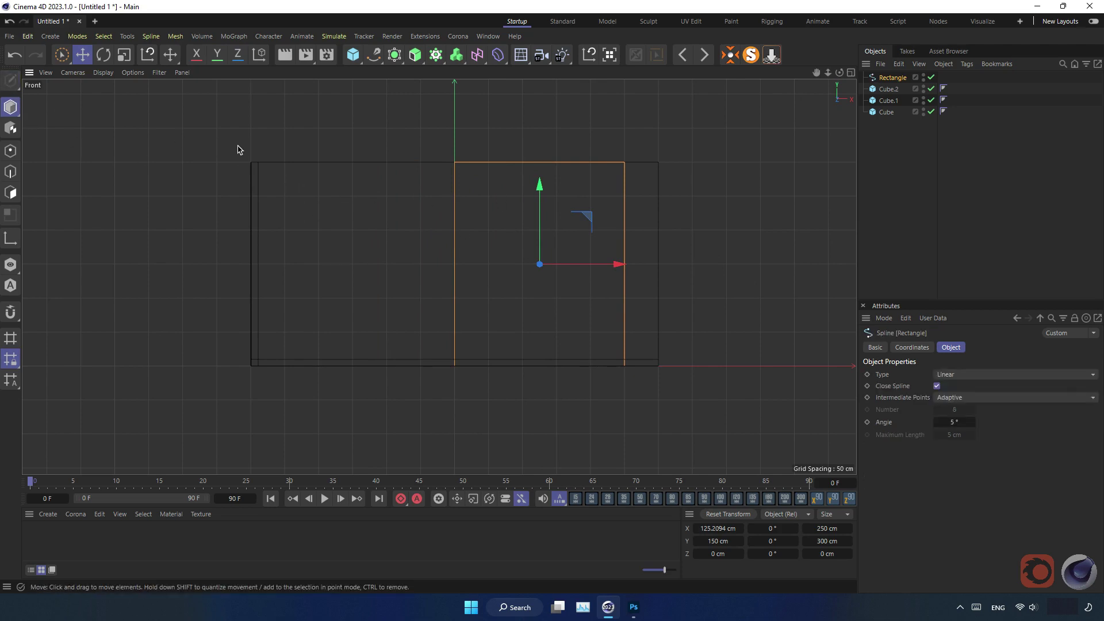
# Step: Slant the rectangle by selecting its top points and shifting them right
pyautogui.click(10, 150)
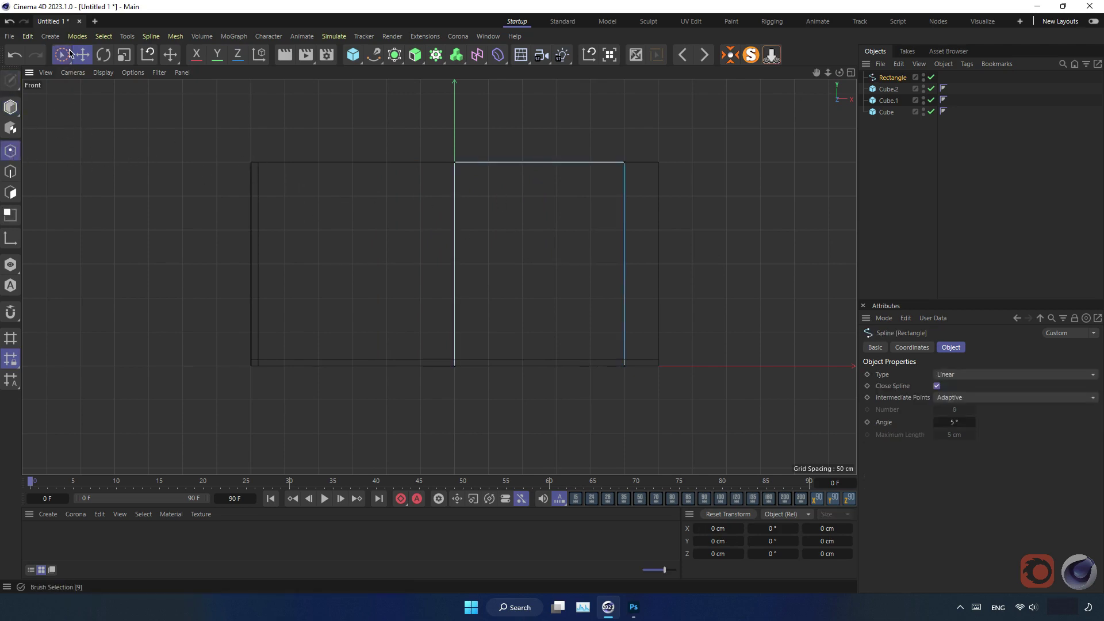
pyautogui.click(61, 55)
pyautogui.moveTo(609, 151); pyautogui.dragTo(434, 163)
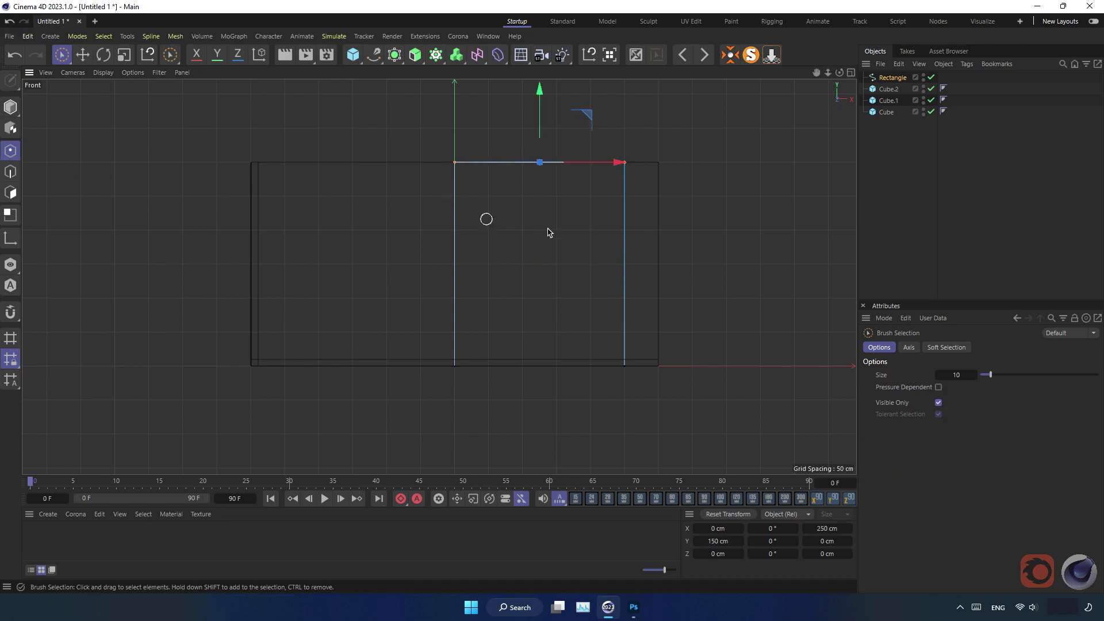
pyautogui.moveTo(603, 169); pyautogui.dragTo(632, 167)
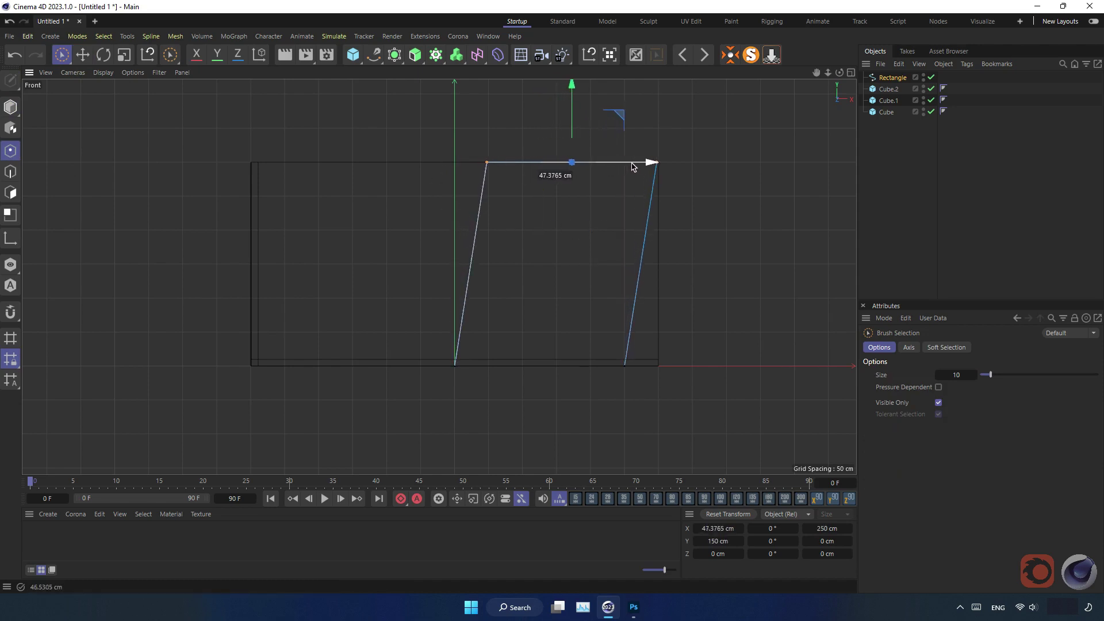
pyautogui.moveTo(632, 166); pyautogui.dragTo(635, 167)
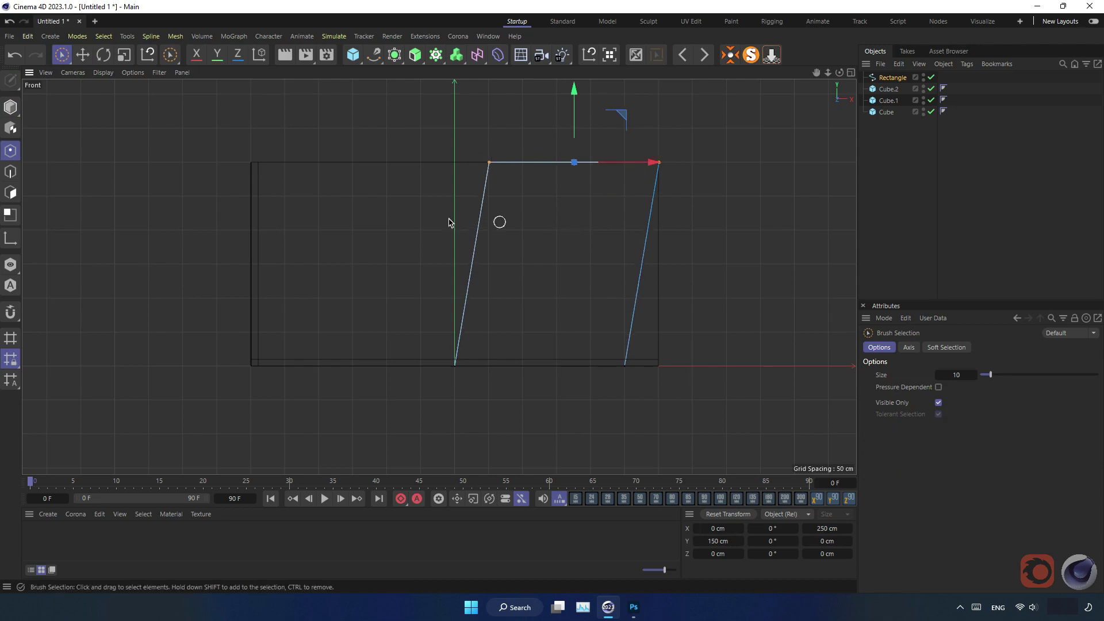
# Step: Chamfer all four corners with a 50 cm radius and return to Model mode
pyautogui.keyDown('shift'); pyautogui.moveTo(640, 357); pyautogui.dragTo(451, 367); pyautogui.keyUp('shift')
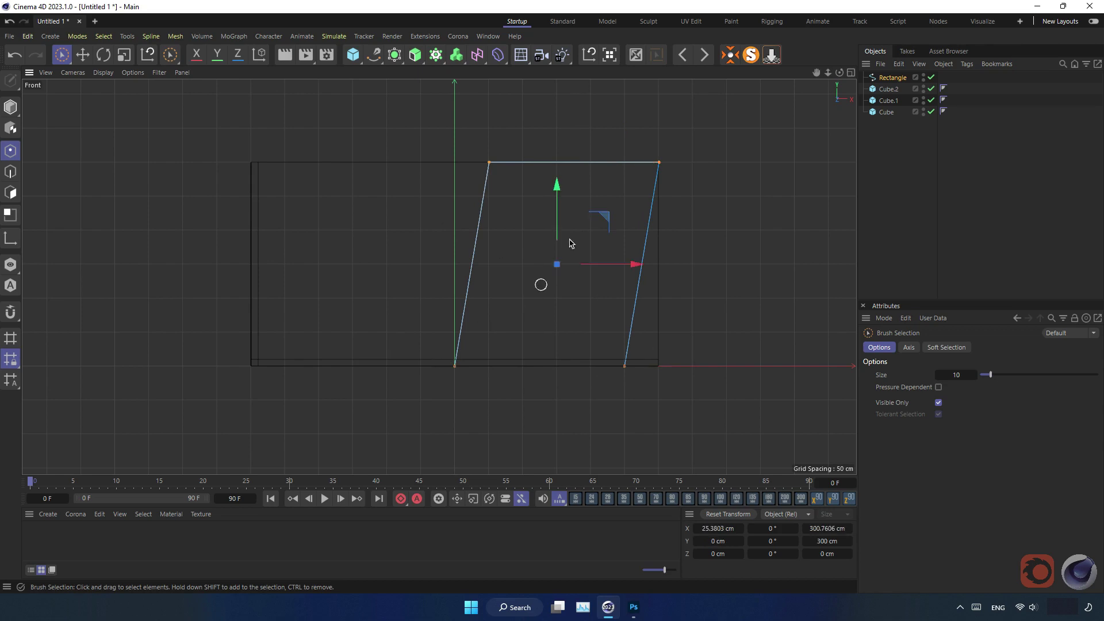
pyautogui.rightClick(730, 194)
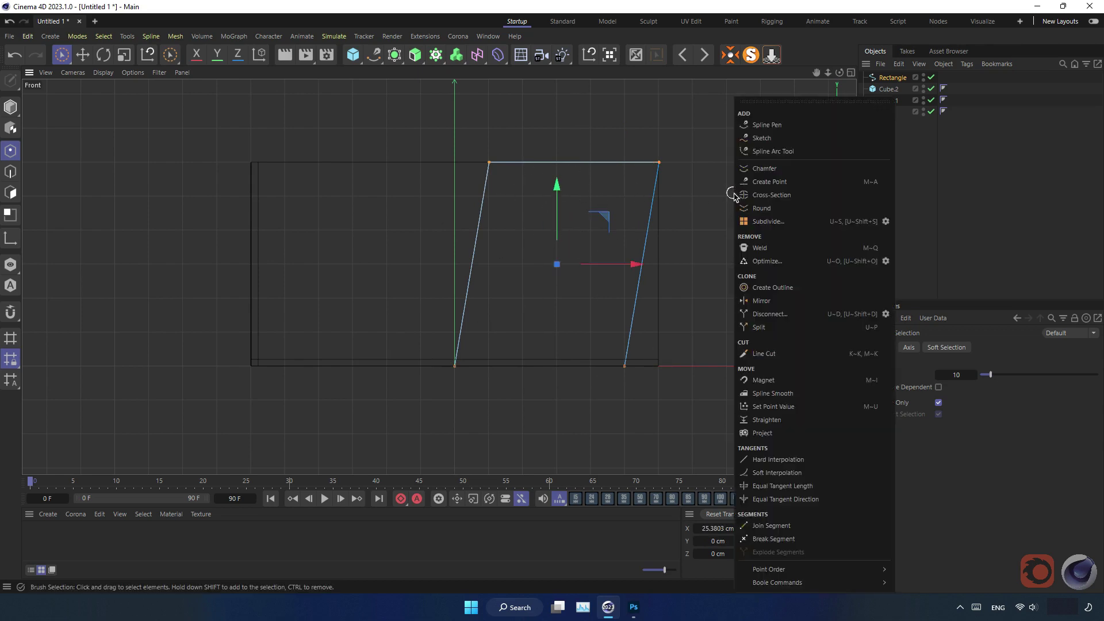
pyautogui.click(765, 168)
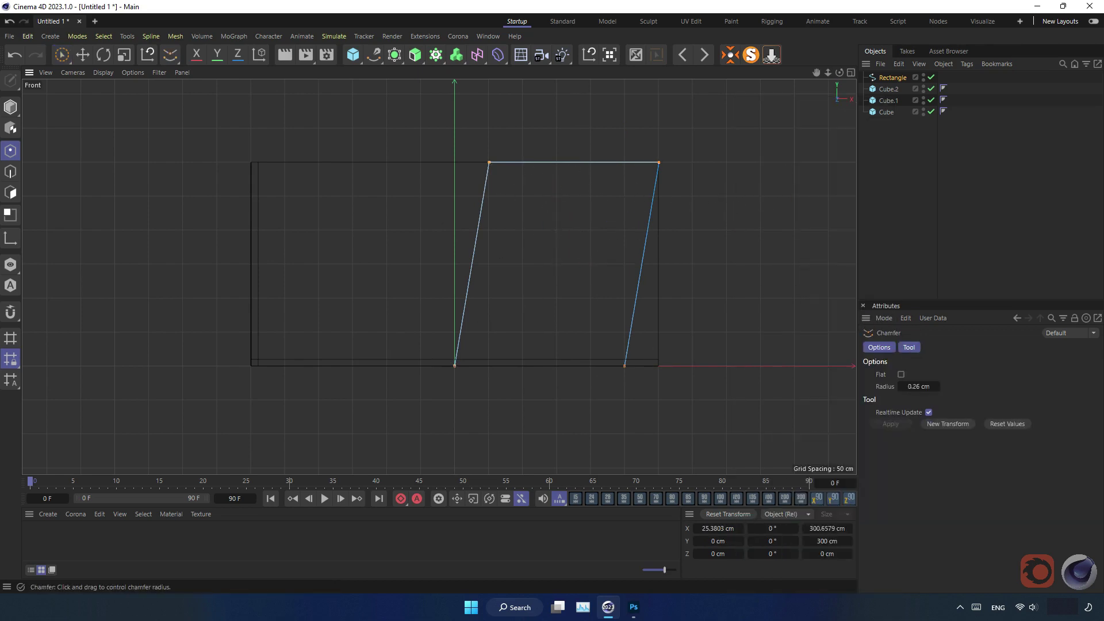
pyautogui.moveTo(764, 168); pyautogui.dragTo(837, 168)
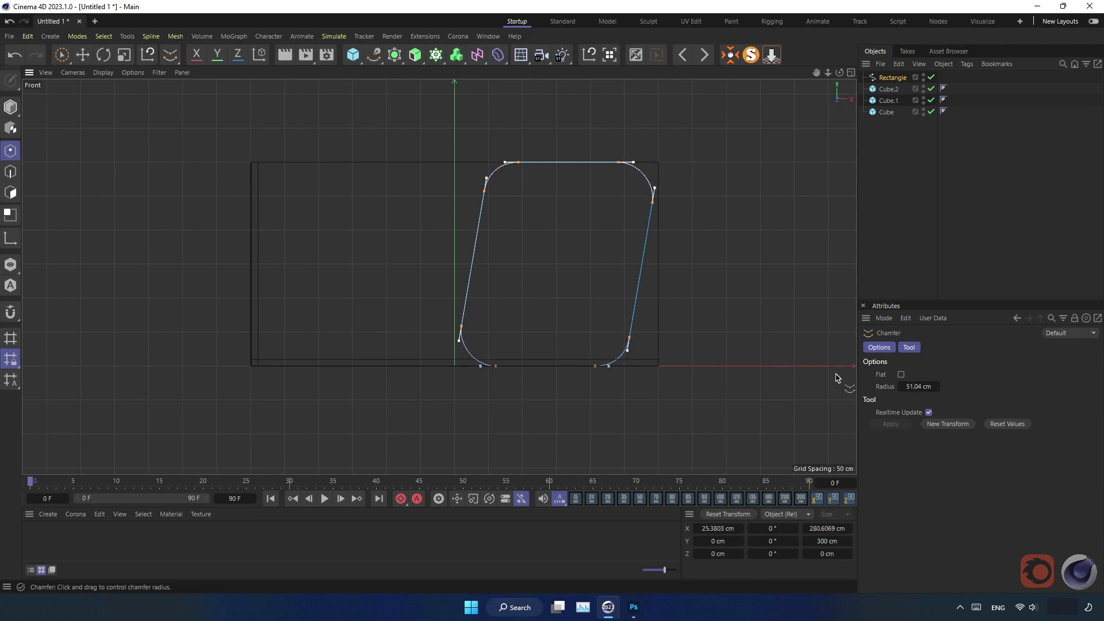
pyautogui.doubleClick(918, 386)
pyautogui.write('50')
pyautogui.press('Return')
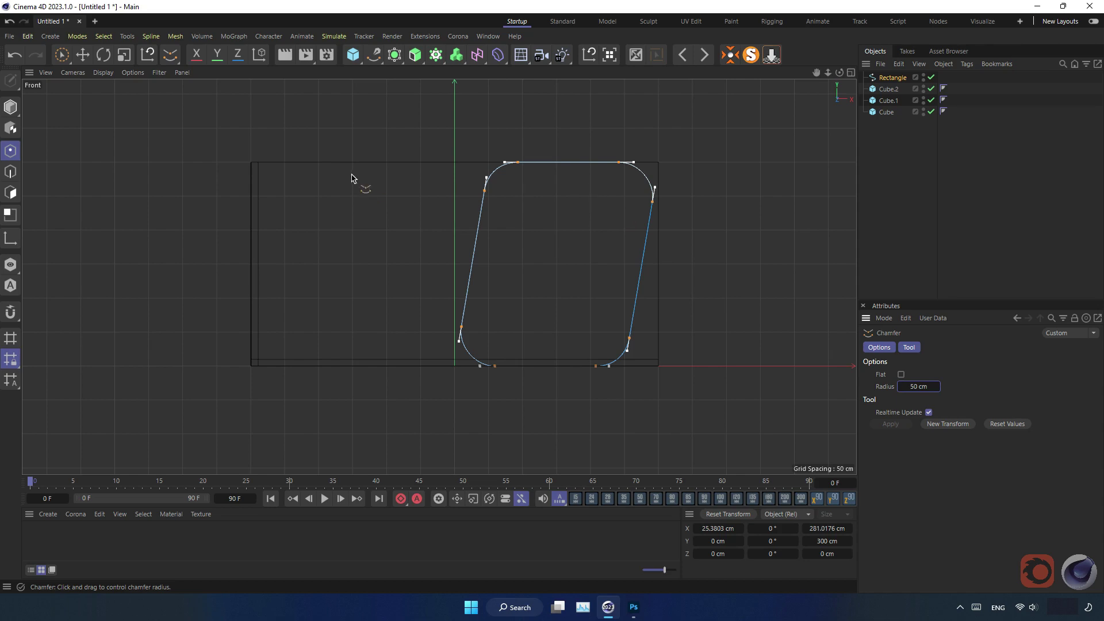
pyautogui.click(10, 107)
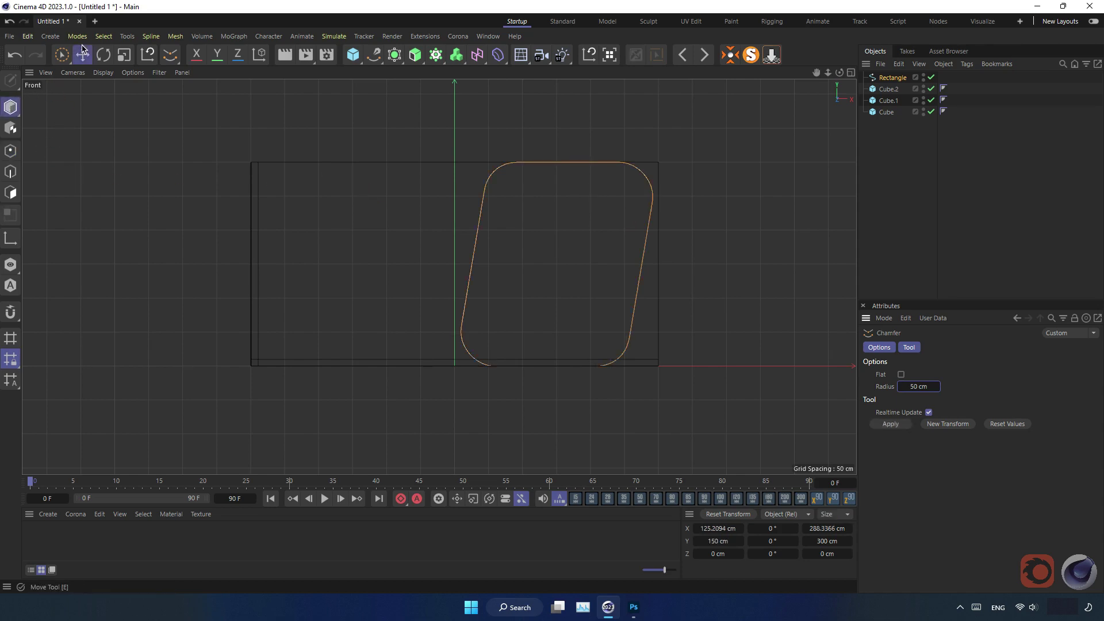
# Step: Duplicate the rounded outline, scale the copy to about 93%, and nudge it right
pyautogui.click(82, 50)
pyautogui.hotkey('ctrl', 'c')
pyautogui.hotkey('ctrl', 'v')
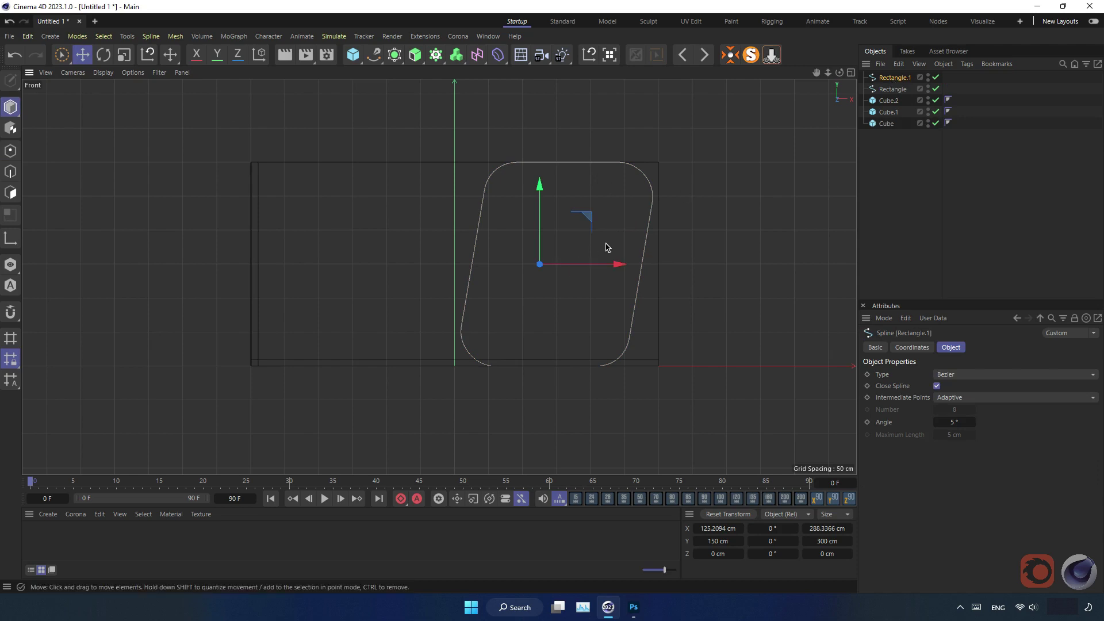
pyautogui.press('t')
pyautogui.moveTo(760, 237); pyautogui.dragTo(737, 251)
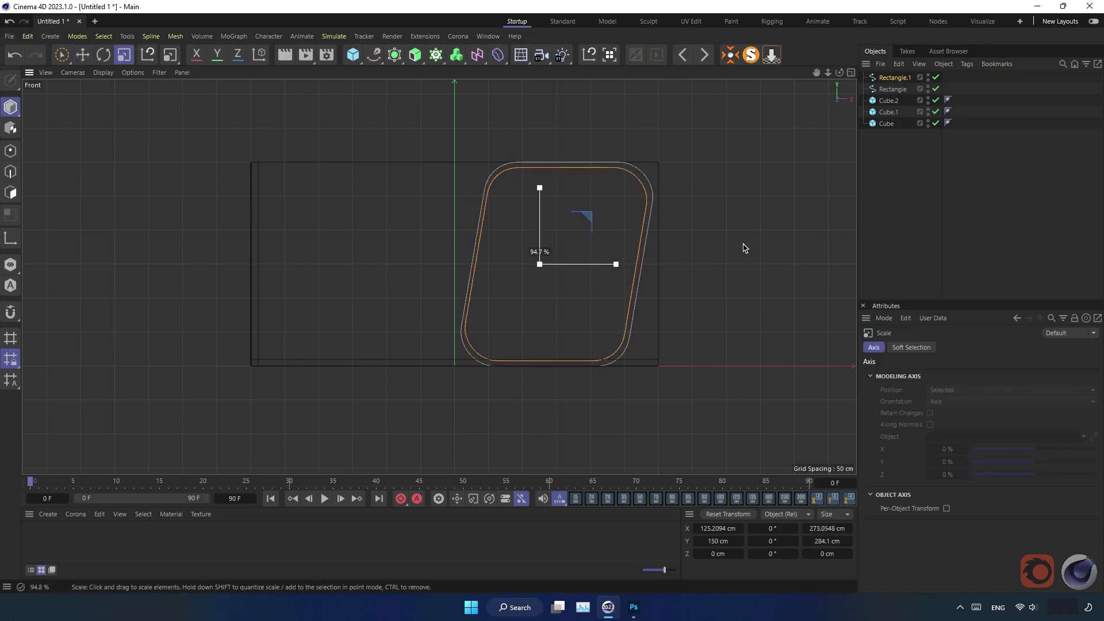
pyautogui.press('e')
pyautogui.moveTo(611, 264); pyautogui.dragTo(612, 264)
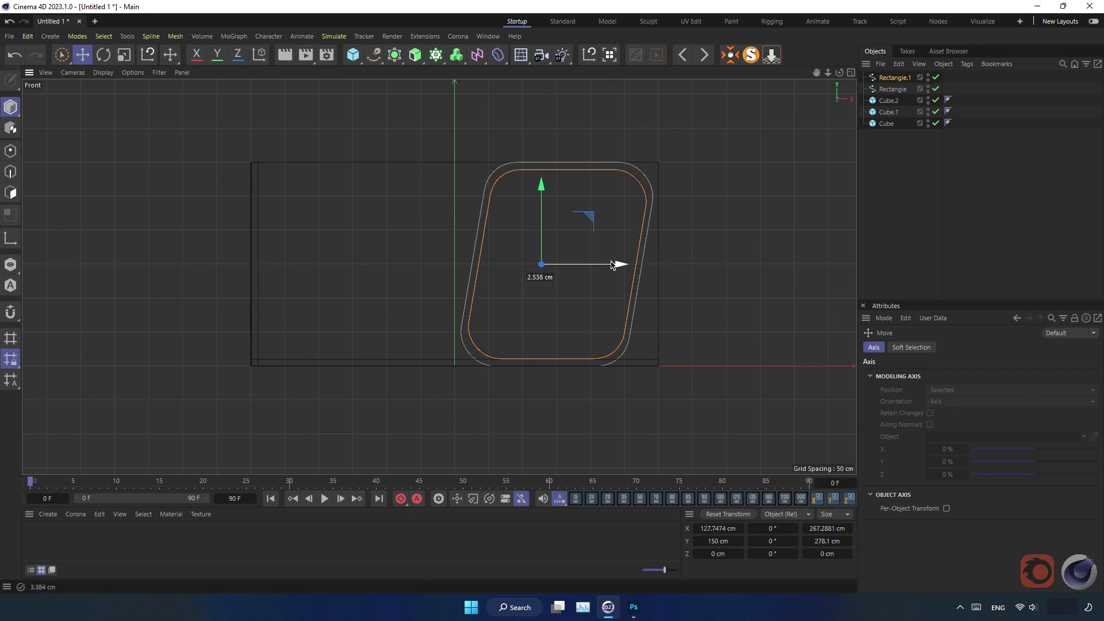
# Step: Merge both splines into Rectangle.1 with Connect Objects + Delete
pyautogui.moveTo(895, 78); pyautogui.dragTo(887, 92)
pyautogui.rightClick(881, 96)
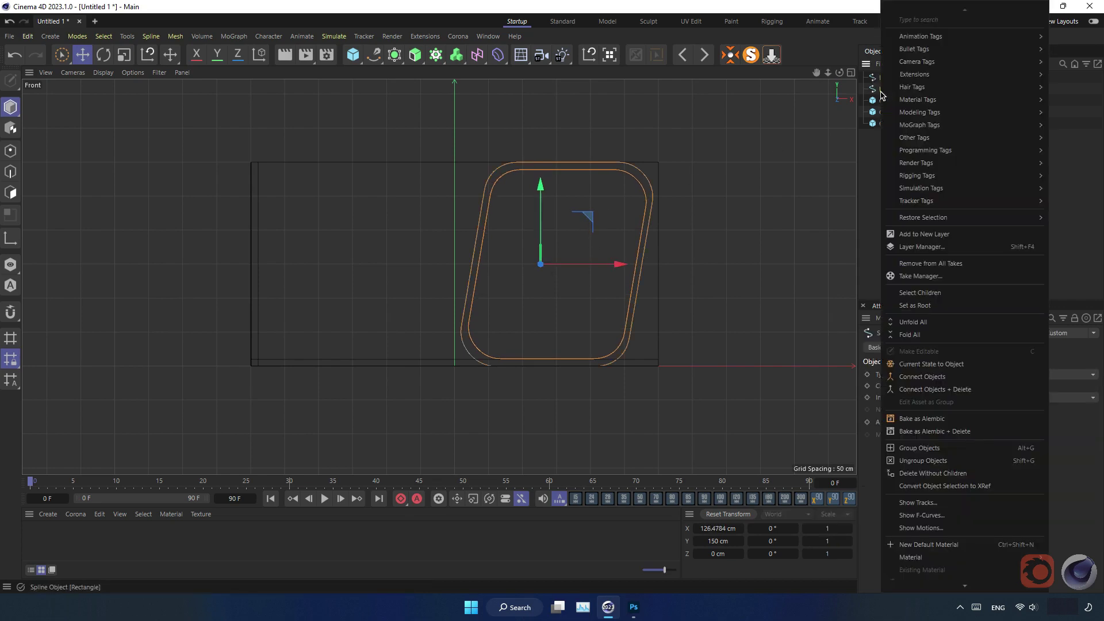
pyautogui.click(946, 390)
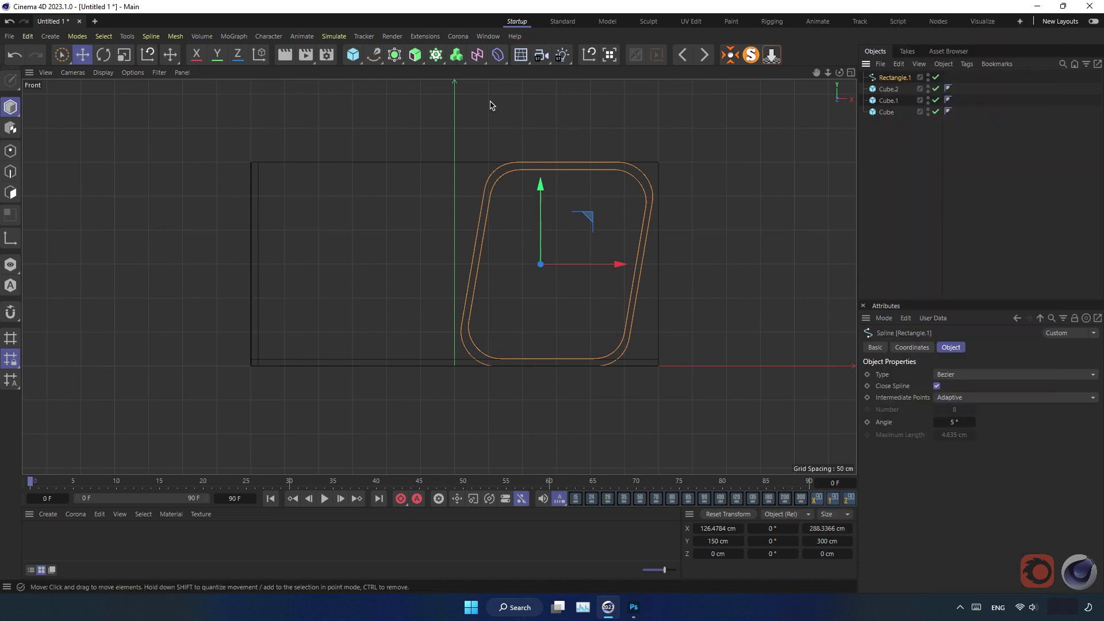
pyautogui.click(851, 72)
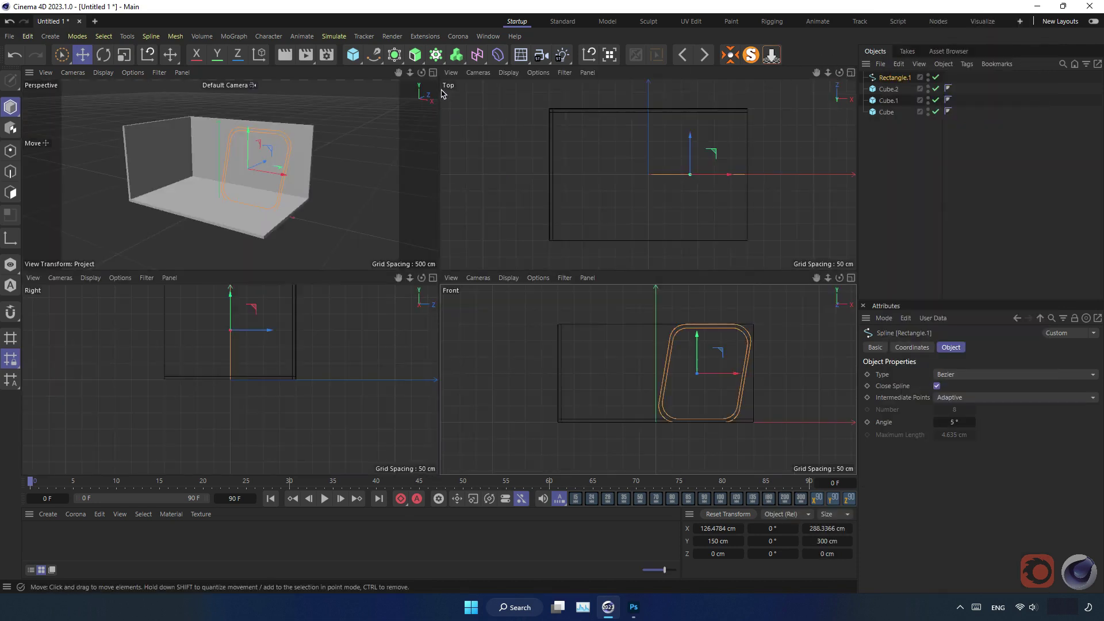
# Step: Add an Extrude object and place Rectangle.1 inside it
pyautogui.middleClick(417, 199)
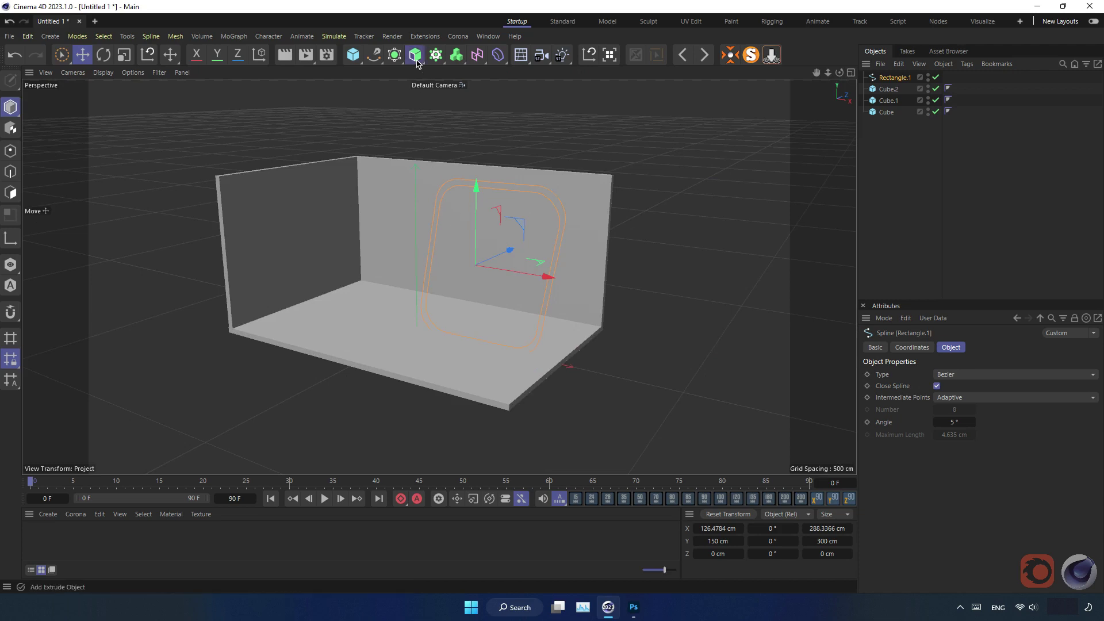
pyautogui.click(415, 58)
pyautogui.moveTo(892, 77); pyautogui.dragTo(892, 79)
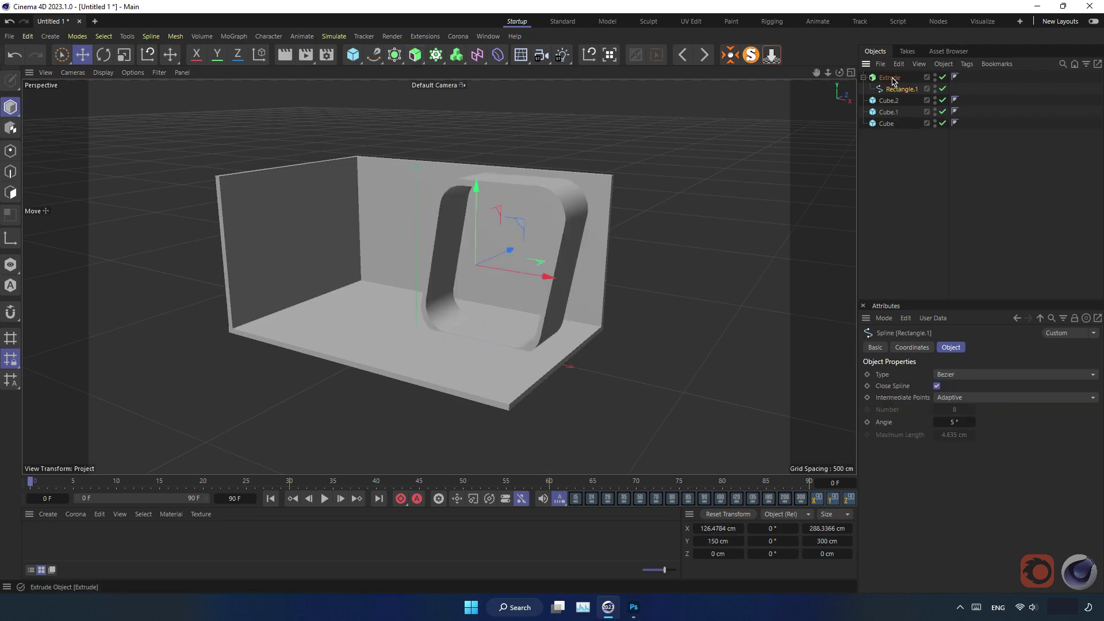
pyautogui.moveTo(518, 246)
pyautogui.keyDown('alt'); pyautogui.mouseDown()
pyautogui.moveTo(478, 277)
pyautogui.moveTo(531, 273)
pyautogui.mouseUp(); pyautogui.keyUp('alt')
pyautogui.scroll(5, 523, 268)
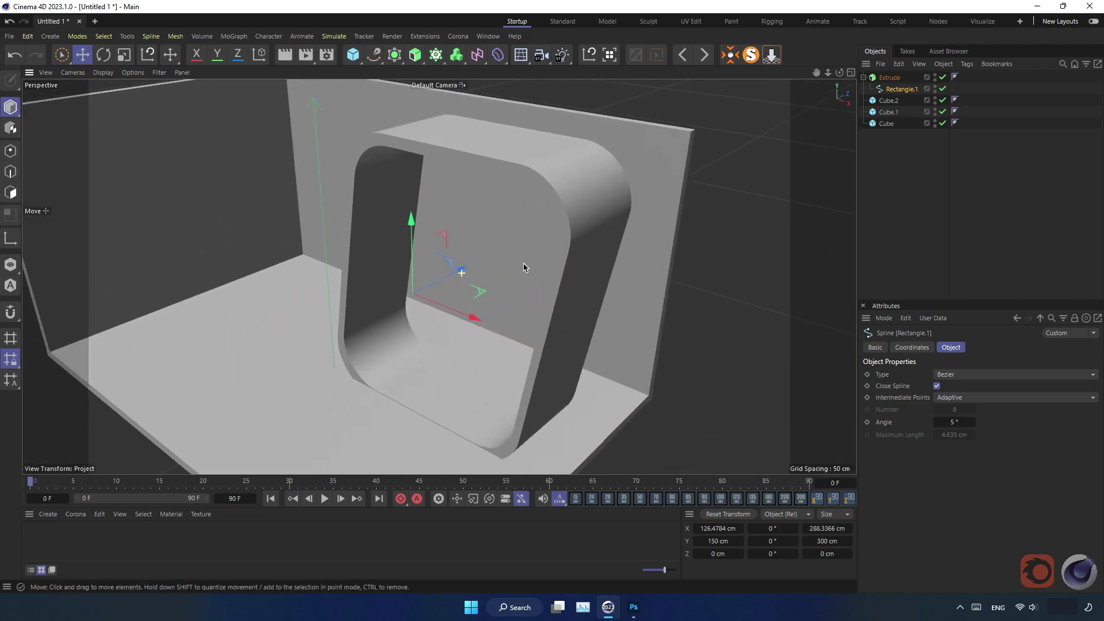
# Step: Set the spline's Intermediate Points to Uniform with 24 points, then select the Extrude
pyautogui.click(889, 77)
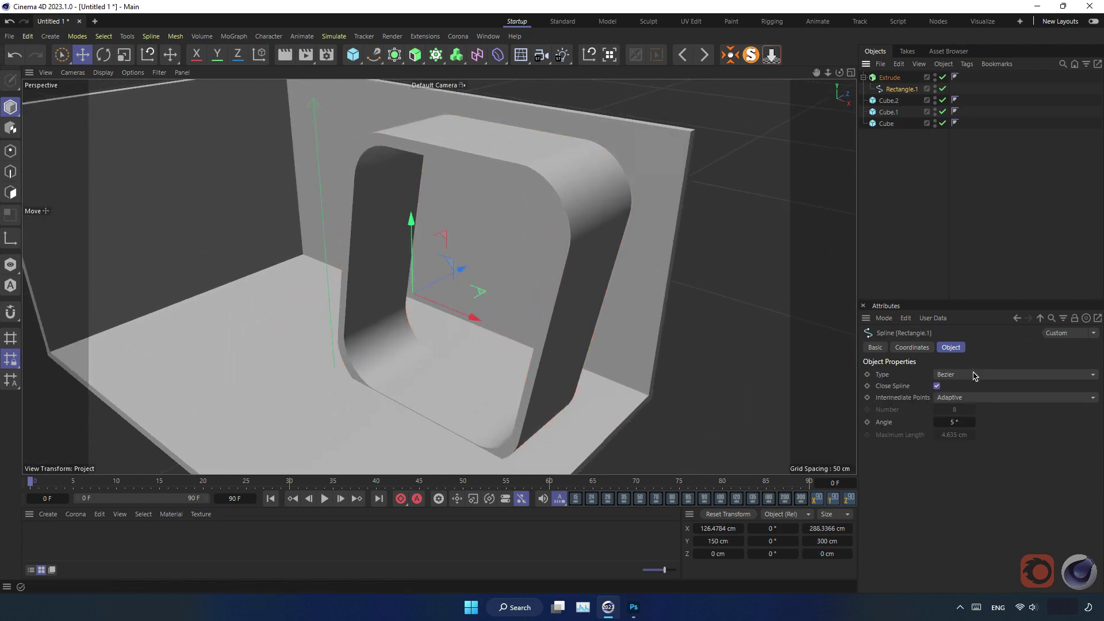
pyautogui.click(976, 399)
pyautogui.click(978, 435)
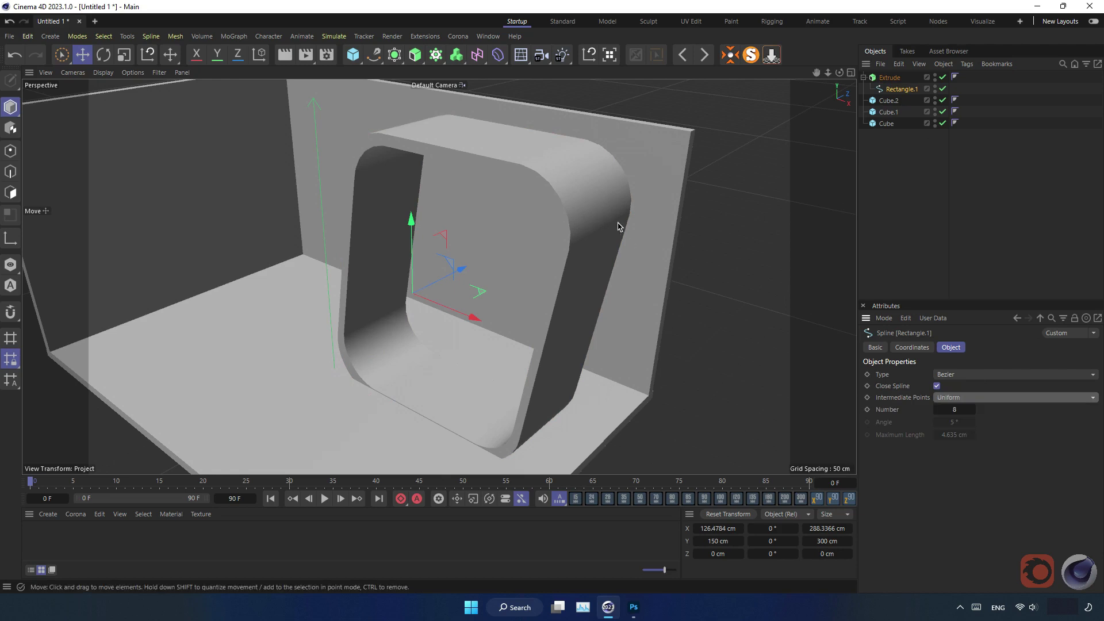
pyautogui.keyDown('alt'); pyautogui.moveTo(610, 219); pyautogui.dragTo(587, 228); pyautogui.keyUp('alt')
pyautogui.click(955, 410)
pyautogui.write('24')
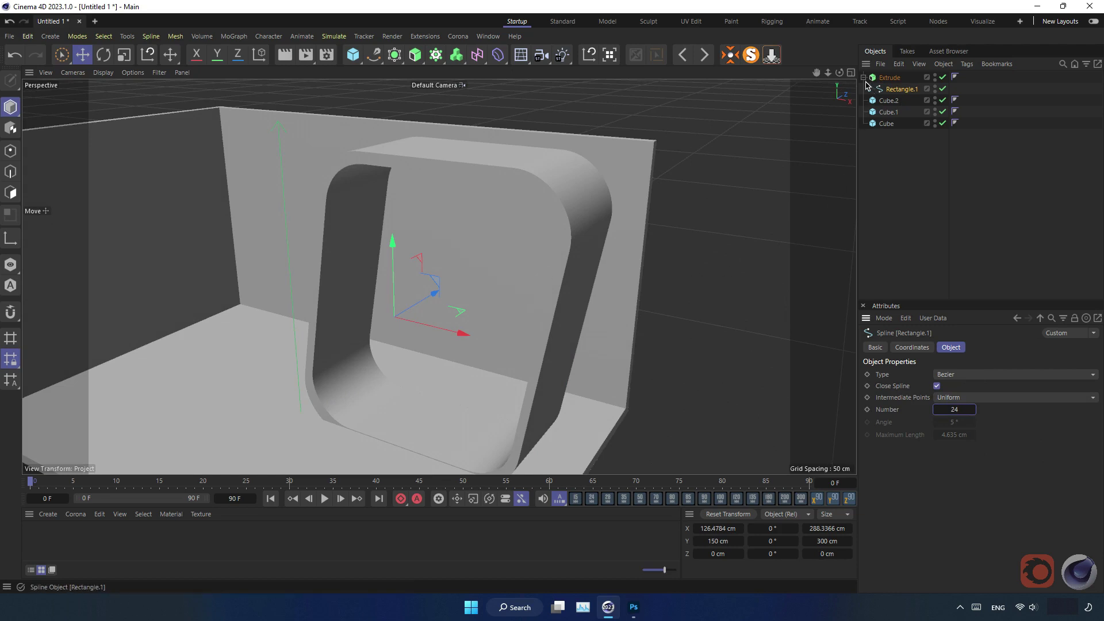
pyautogui.click(863, 77)
pyautogui.click(890, 77)
pyautogui.keyDown('alt'); pyautogui.moveTo(609, 310); pyautogui.dragTo(497, 306); pyautogui.keyUp('alt')
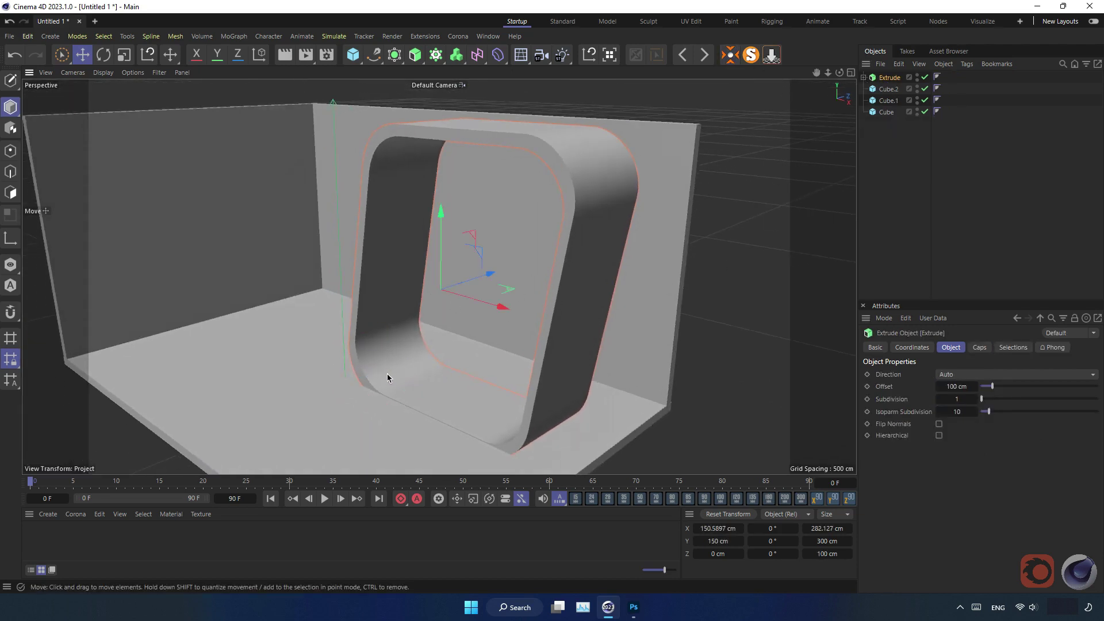
# Step: Set the Extrude offset to 70 cm and slide the frame forward of the back wall along Z
pyautogui.moveTo(489, 274); pyautogui.dragTo(527, 266)
pyautogui.keyDown('alt'); pyautogui.moveTo(513, 309); pyautogui.dragTo(611, 274); pyautogui.keyUp('alt')
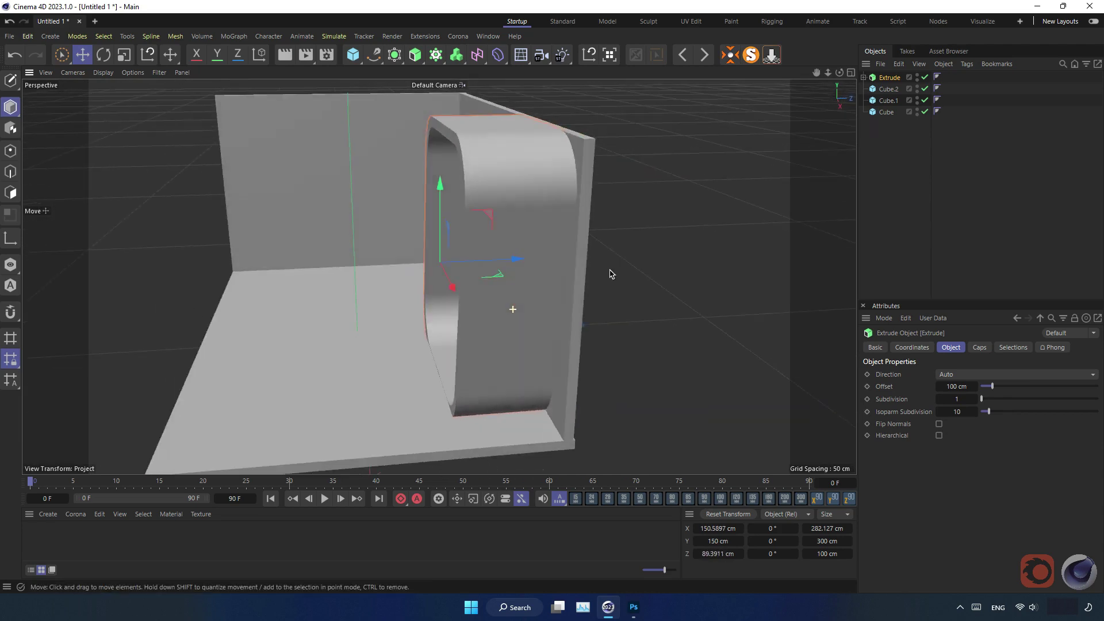
pyautogui.doubleClick(956, 386)
pyautogui.write('50')
pyautogui.press('Return')
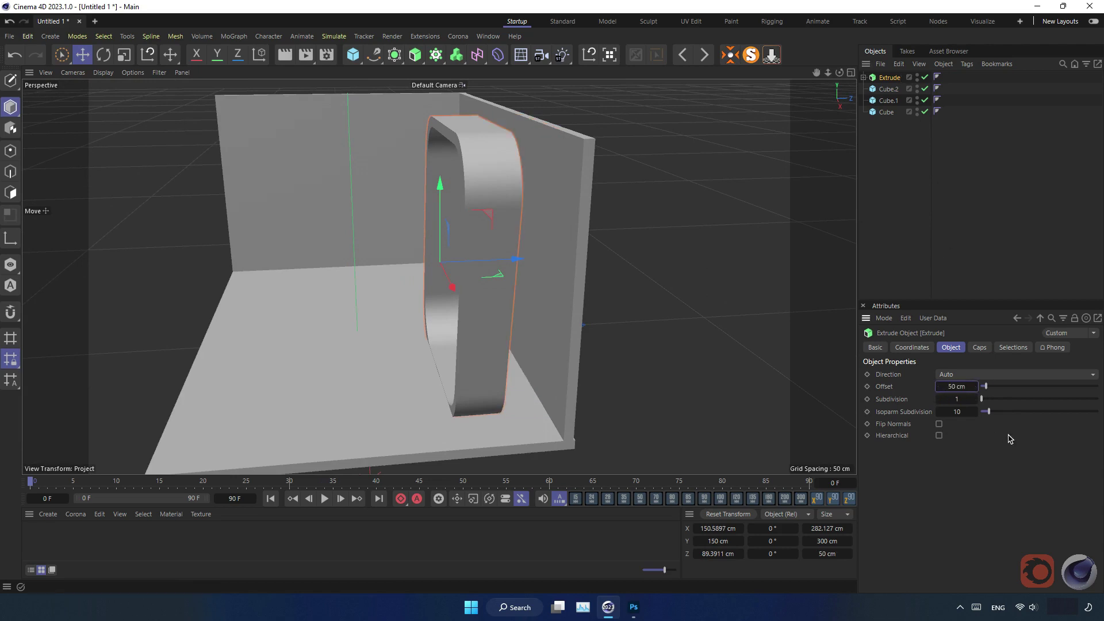
pyautogui.moveTo(687, 345)
pyautogui.keyDown('alt'); pyautogui.mouseDown()
pyautogui.moveTo(493, 321)
pyautogui.moveTo(562, 322)
pyautogui.moveTo(443, 272)
pyautogui.mouseUp(); pyautogui.keyUp('alt')
pyautogui.doubleClick(956, 387)
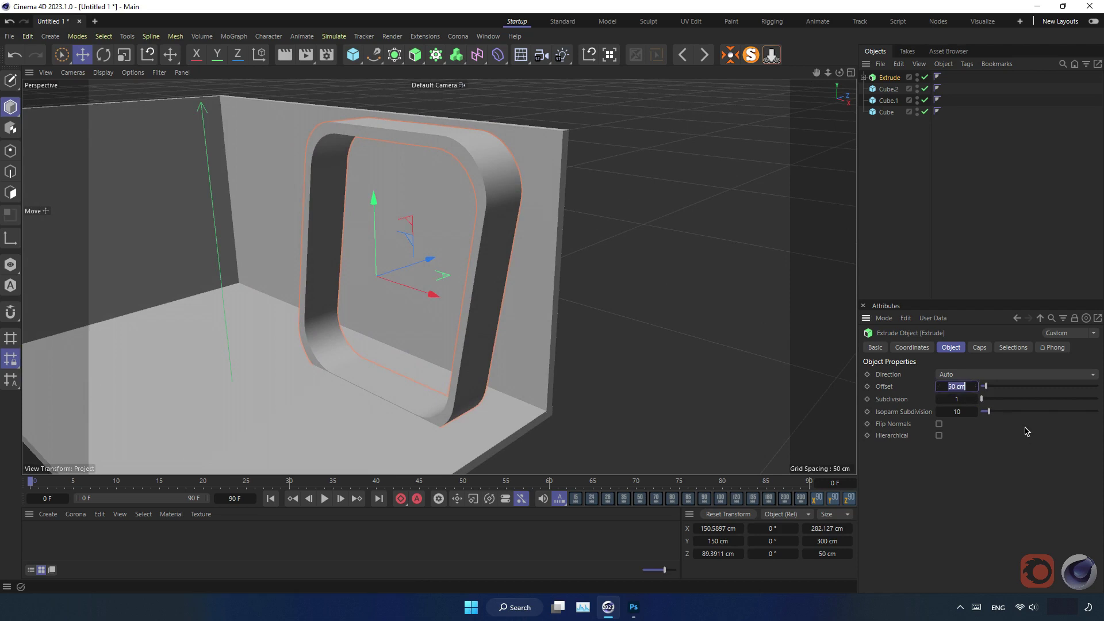
pyautogui.write('7')
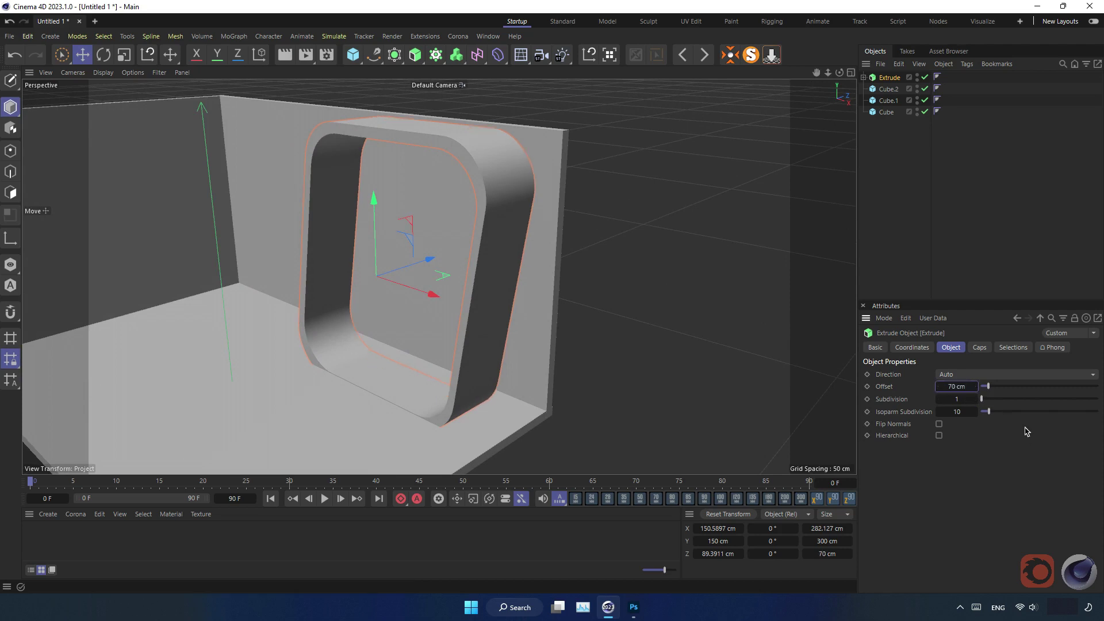
pyautogui.moveTo(425, 268)
pyautogui.mouseDown()
pyautogui.moveTo(443, 262)
pyautogui.moveTo(405, 245)
pyautogui.moveTo(518, 302)
pyautogui.moveTo(369, 333)
pyautogui.moveTo(511, 338)
pyautogui.moveTo(441, 323)
pyautogui.moveTo(502, 312)
pyautogui.moveTo(493, 316)
pyautogui.mouseUp()
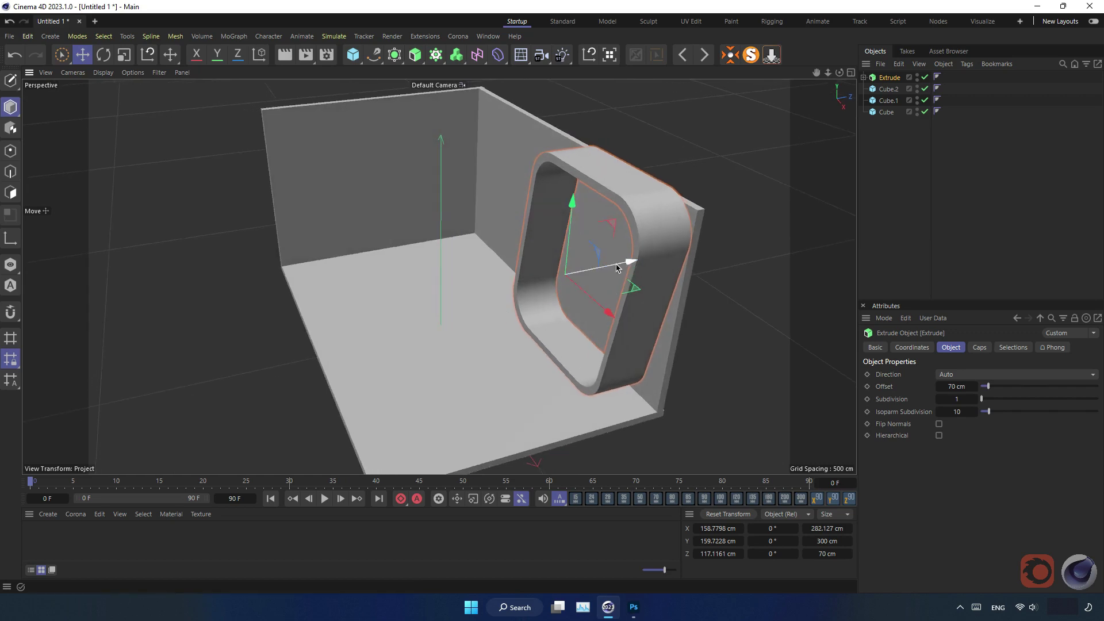
# Step: Paste a copy of the arch frame as Extrude.1 and move it to Z -119 on the opposite side
pyautogui.click(898, 64)
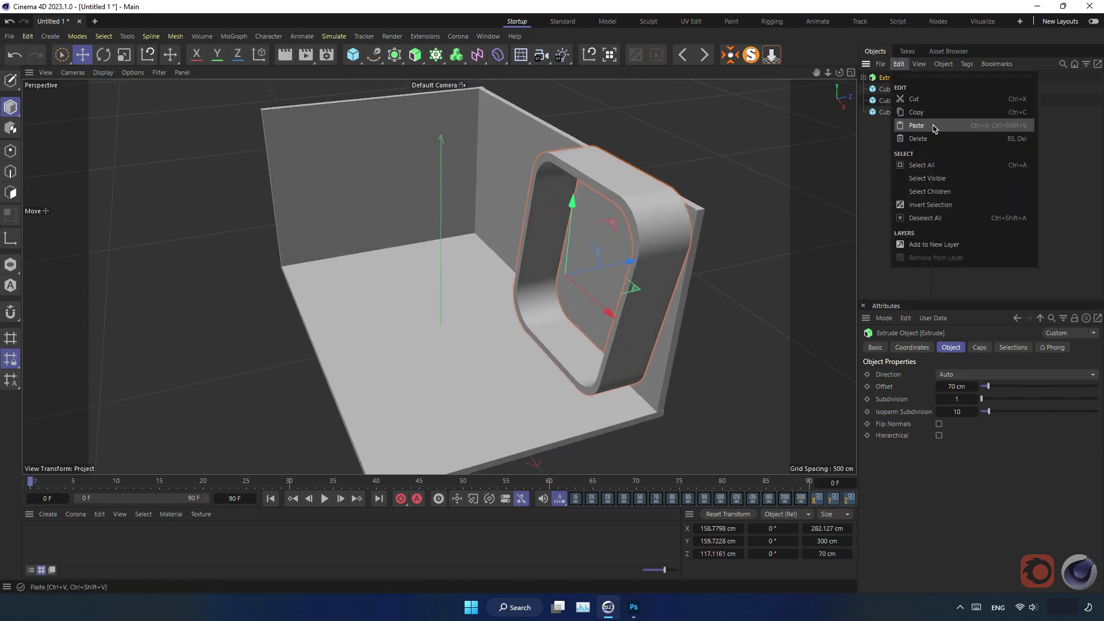
pyautogui.click(899, 64)
pyautogui.click(927, 126)
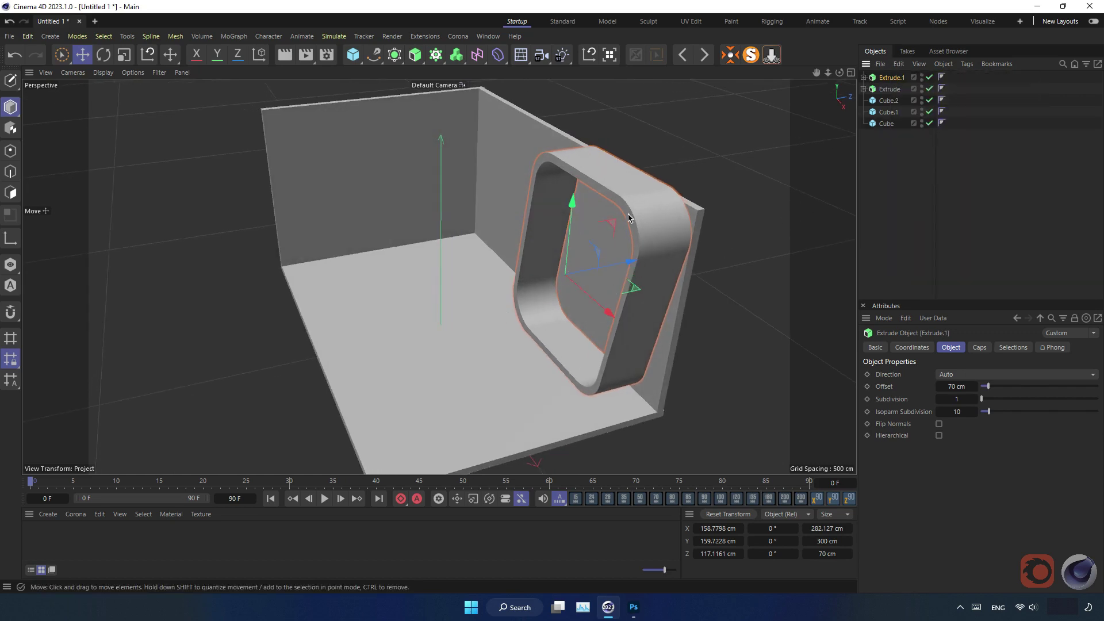
pyautogui.moveTo(629, 262)
pyautogui.mouseDown()
pyautogui.moveTo(462, 302)
pyautogui.moveTo(443, 320)
pyautogui.moveTo(419, 313)
pyautogui.moveTo(515, 318)
pyautogui.mouseUp()
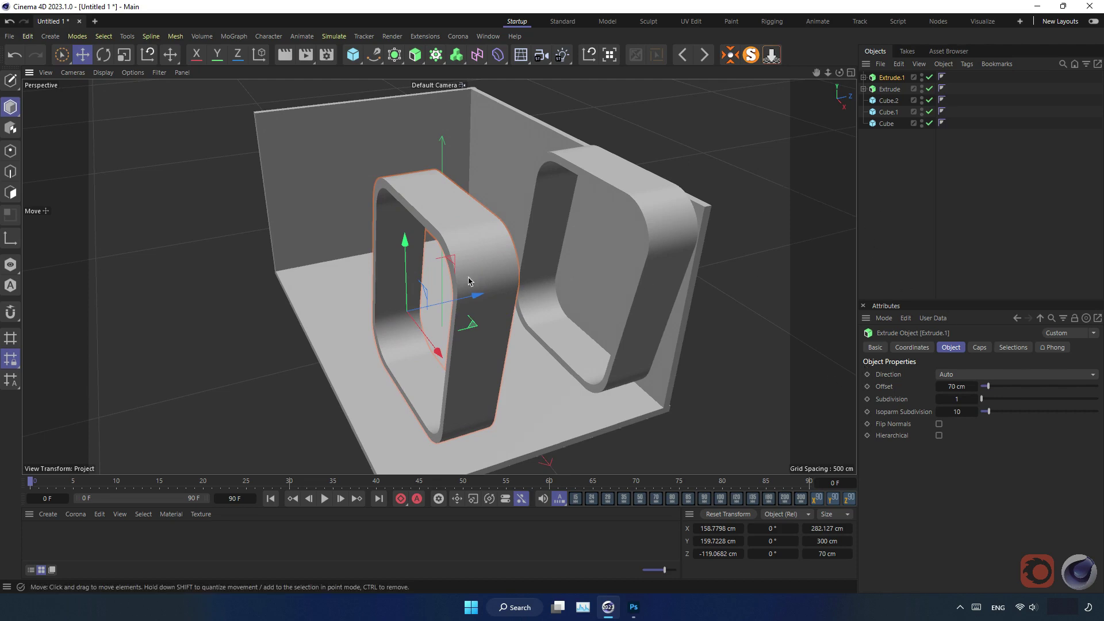
pyautogui.moveTo(527, 309)
pyautogui.keyDown('alt'); pyautogui.mouseDown()
pyautogui.moveTo(629, 303)
pyautogui.moveTo(468, 301)
pyautogui.mouseUp(); pyautogui.keyUp('alt')
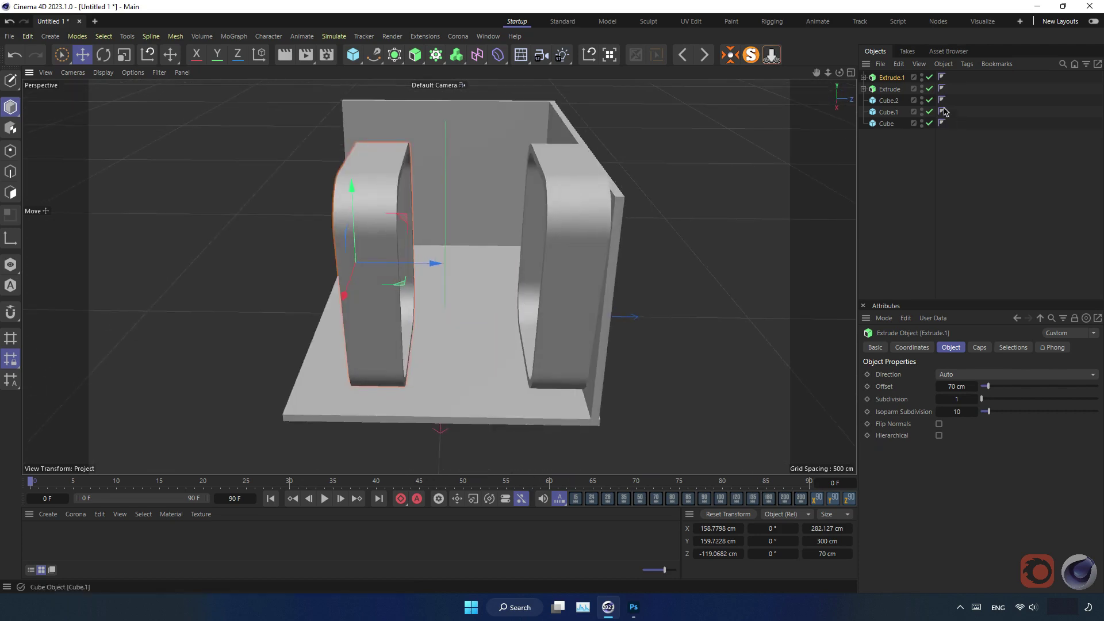
# Step: Rotate Extrude.1 to R.H 90° and move it against the left wall at X -216.47
pyautogui.click(920, 350)
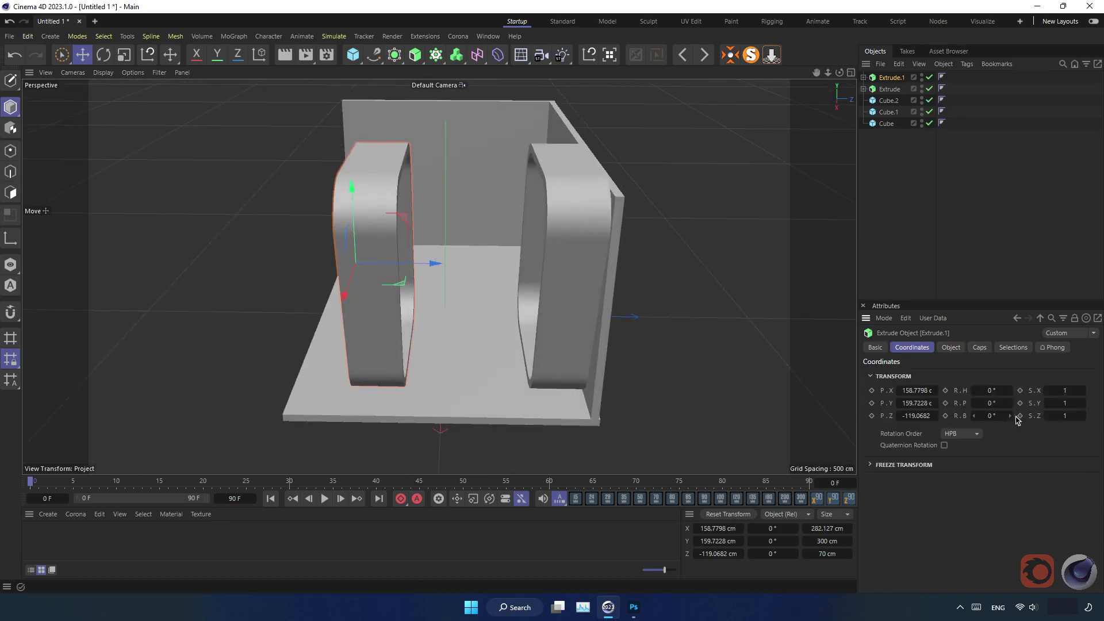
pyautogui.hotkey('ctrl', 'z')
pyautogui.write('-1')
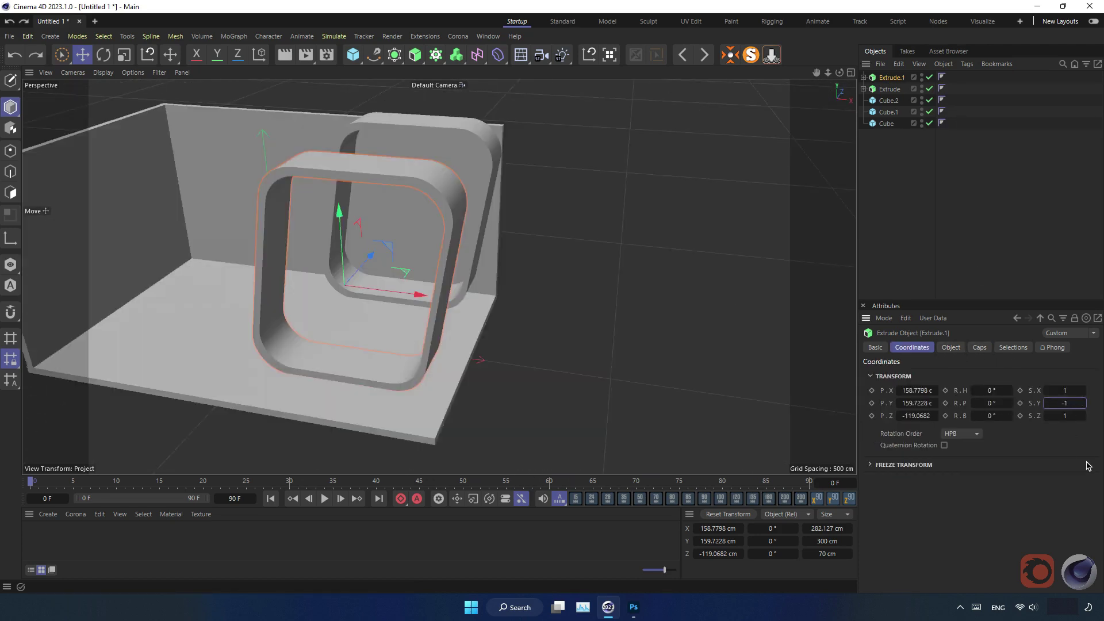
pyautogui.press('Return')
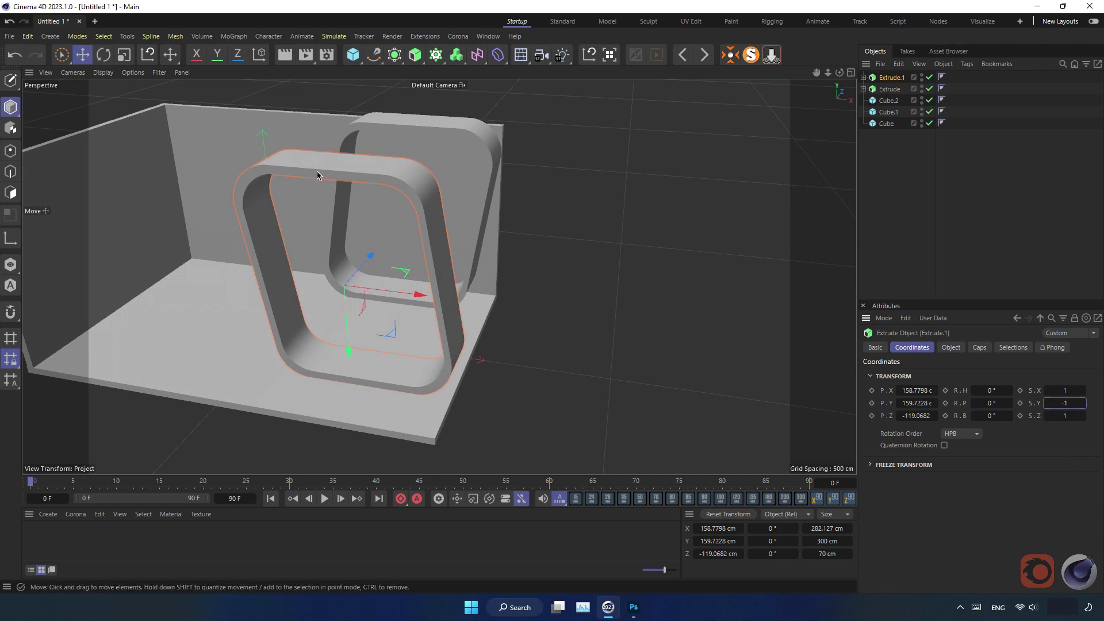
pyautogui.moveTo(317, 174)
pyautogui.keyDown('alt'); pyautogui.mouseDown()
pyautogui.moveTo(369, 222)
pyautogui.moveTo(411, 217)
pyautogui.moveTo(426, 229)
pyautogui.mouseUp(); pyautogui.keyUp('alt')
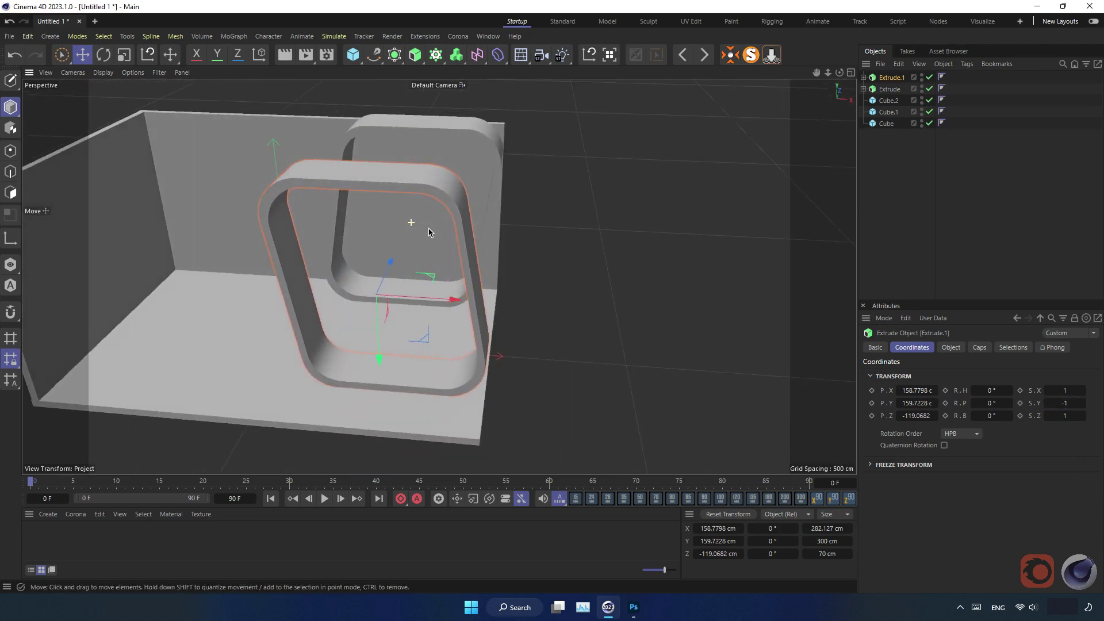
pyautogui.click(815, 503)
pyautogui.moveTo(320, 345)
pyautogui.keyDown('alt'); pyautogui.mouseDown()
pyautogui.moveTo(441, 344)
pyautogui.moveTo(345, 360)
pyautogui.moveTo(395, 339)
pyautogui.moveTo(234, 287)
pyautogui.mouseUp(); pyautogui.keyUp('alt')
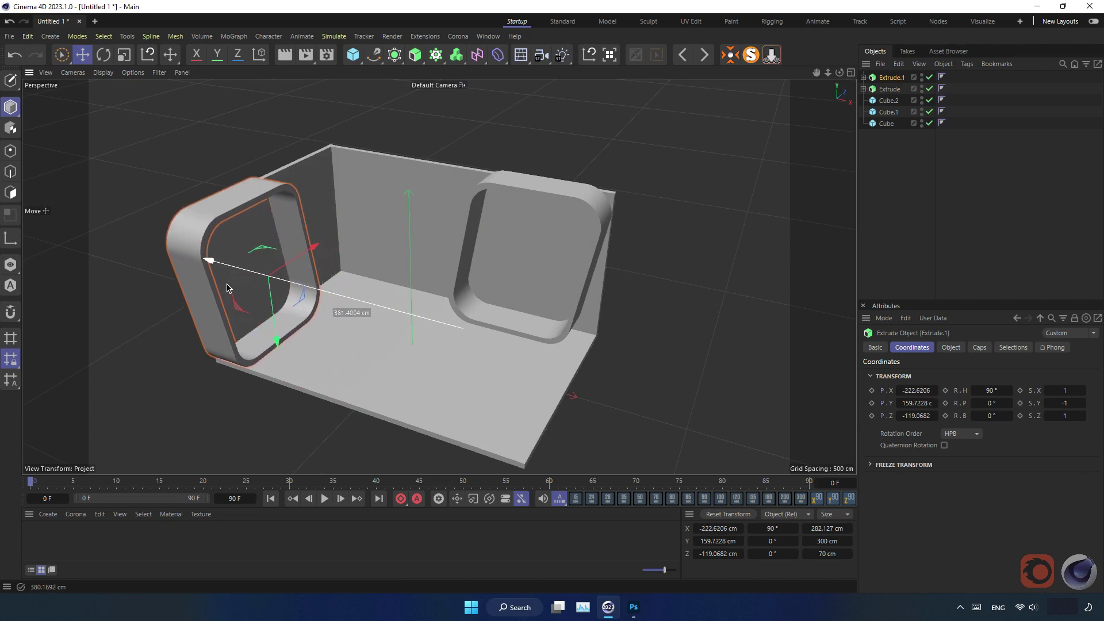
pyautogui.moveTo(234, 287)
pyautogui.mouseDown()
pyautogui.moveTo(231, 310)
pyautogui.moveTo(233, 271)
pyautogui.moveTo(326, 258)
pyautogui.moveTo(351, 292)
pyautogui.moveTo(439, 279)
pyautogui.mouseUp()
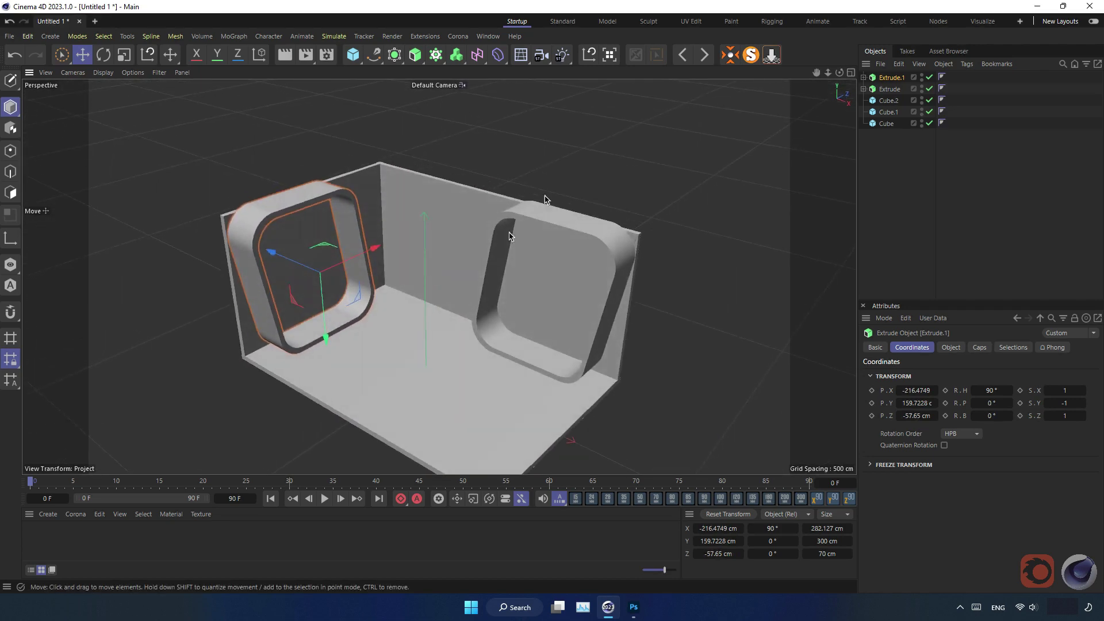
pyautogui.hotkey('ctrl', 'shift', 'a')
pyautogui.moveTo(414, 242)
pyautogui.keyDown('alt'); pyautogui.mouseDown()
pyautogui.moveTo(401, 298)
pyautogui.moveTo(434, 259)
pyautogui.moveTo(365, 227)
pyautogui.moveTo(402, 248)
pyautogui.mouseUp(); pyautogui.keyUp('alt')
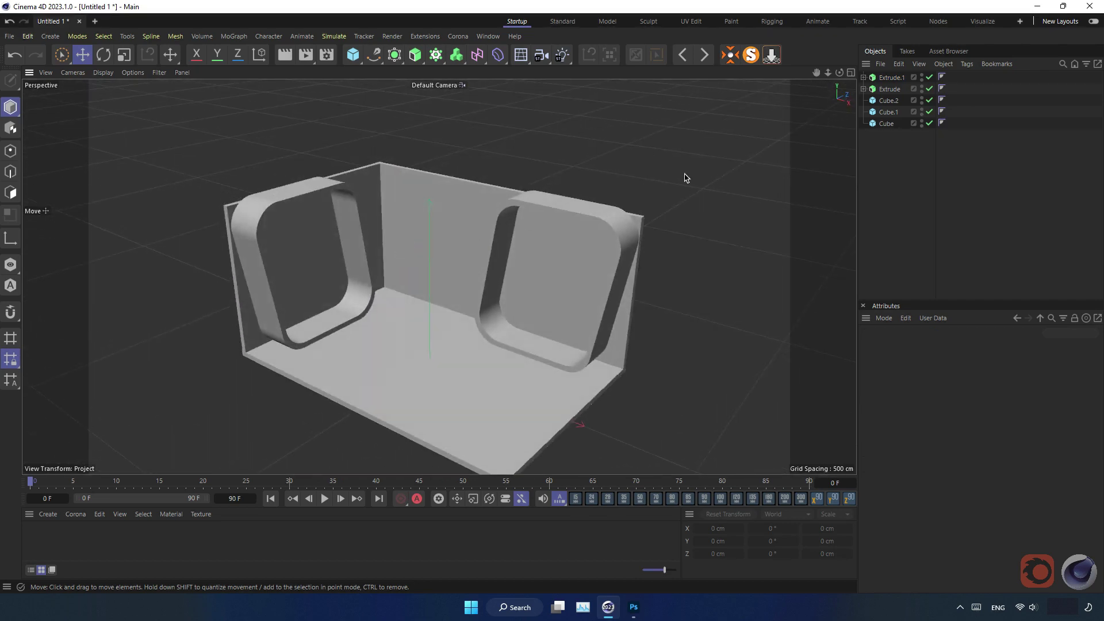
# Step: Add a cube in the Top view, size it to about 402 × 101 cm, and shift it left
pyautogui.click(851, 75)
pyautogui.middleClick(611, 212)
pyautogui.scroll(-1, 568, 230)
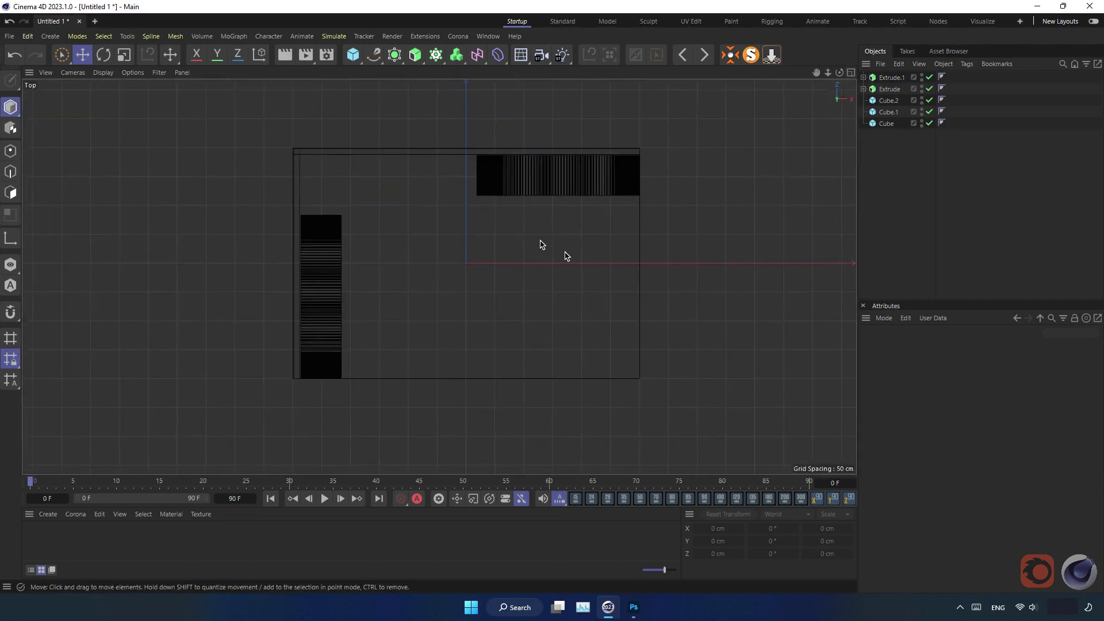
pyautogui.click(637, 258)
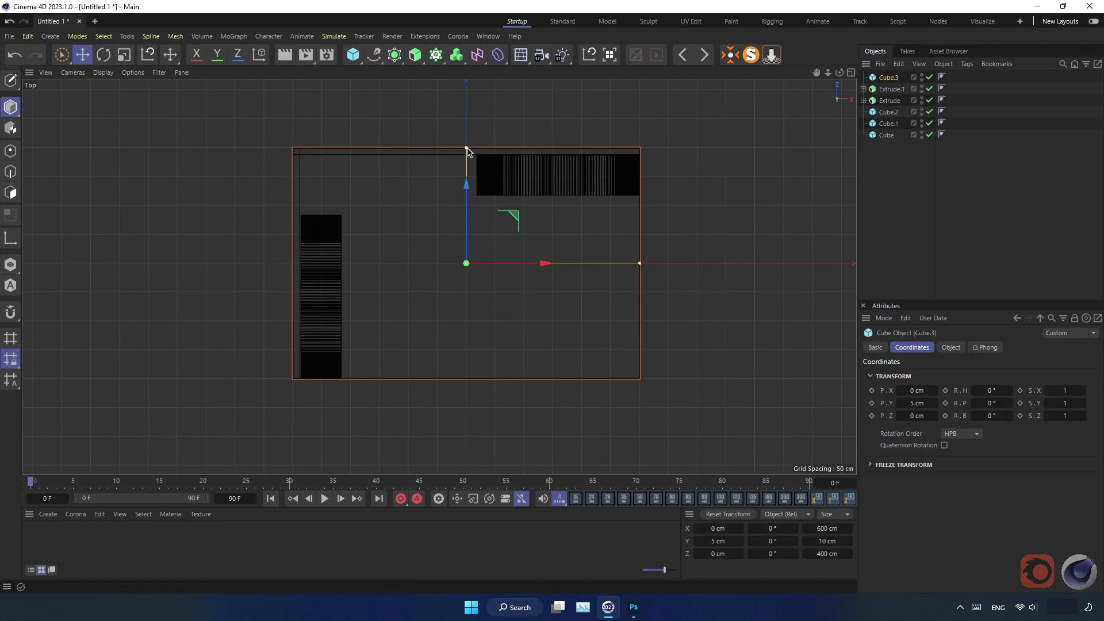
pyautogui.moveTo(467, 148)
pyautogui.mouseDown()
pyautogui.moveTo(473, 237)
pyautogui.moveTo(475, 202)
pyautogui.mouseUp()
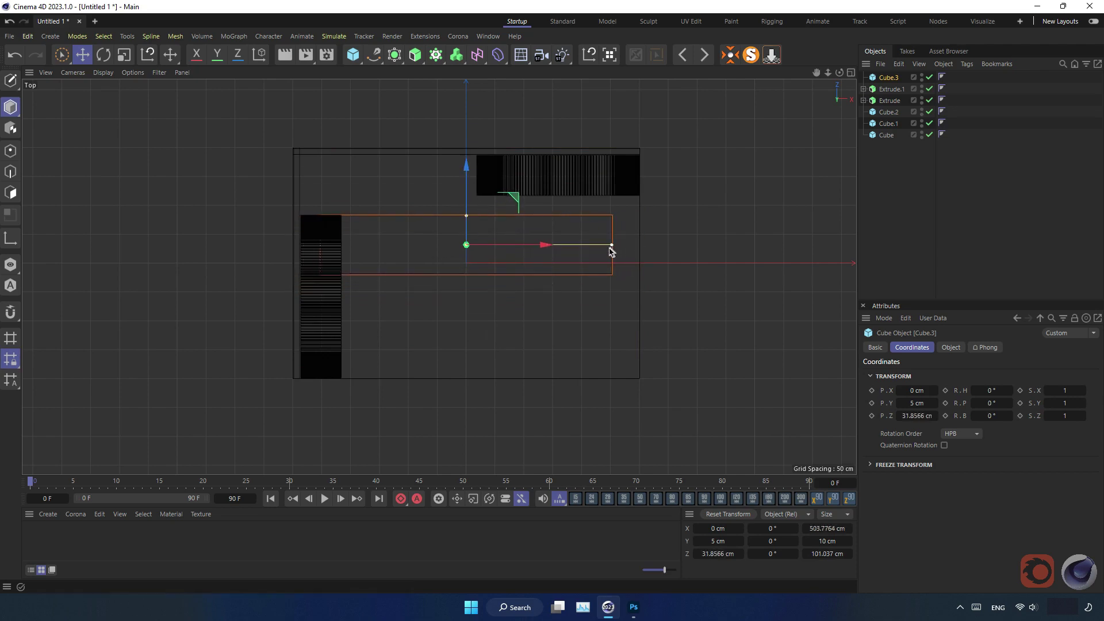
pyautogui.moveTo(537, 247); pyautogui.dragTo(508, 250)
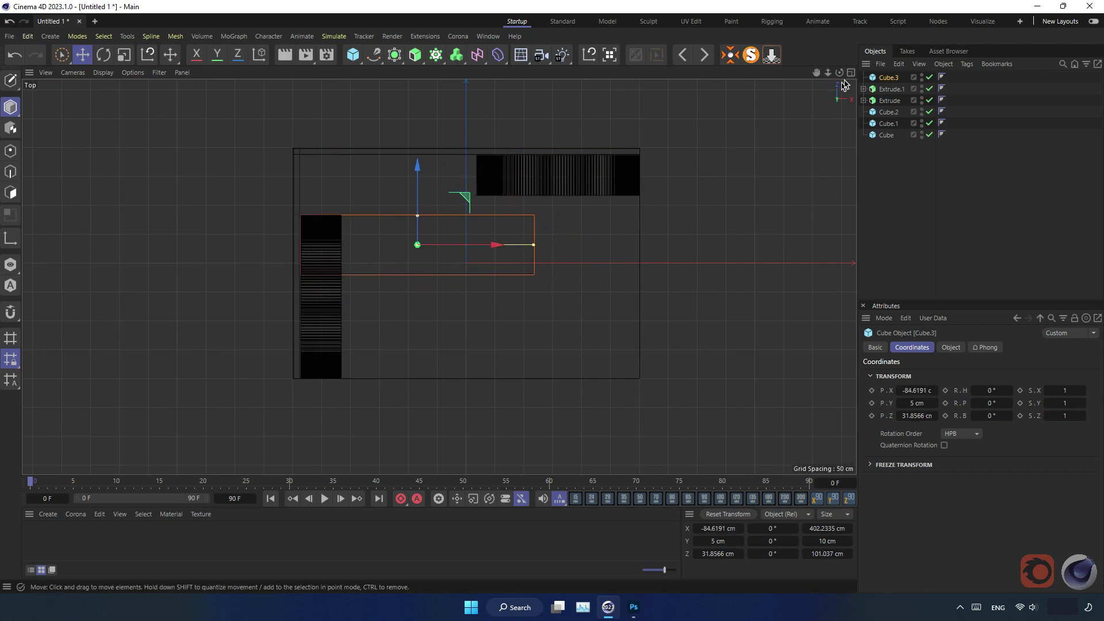
# Step: Raise the Cube.3 slab to about Y 336 cm, above the booth walls
pyautogui.middleClick(552, 244)
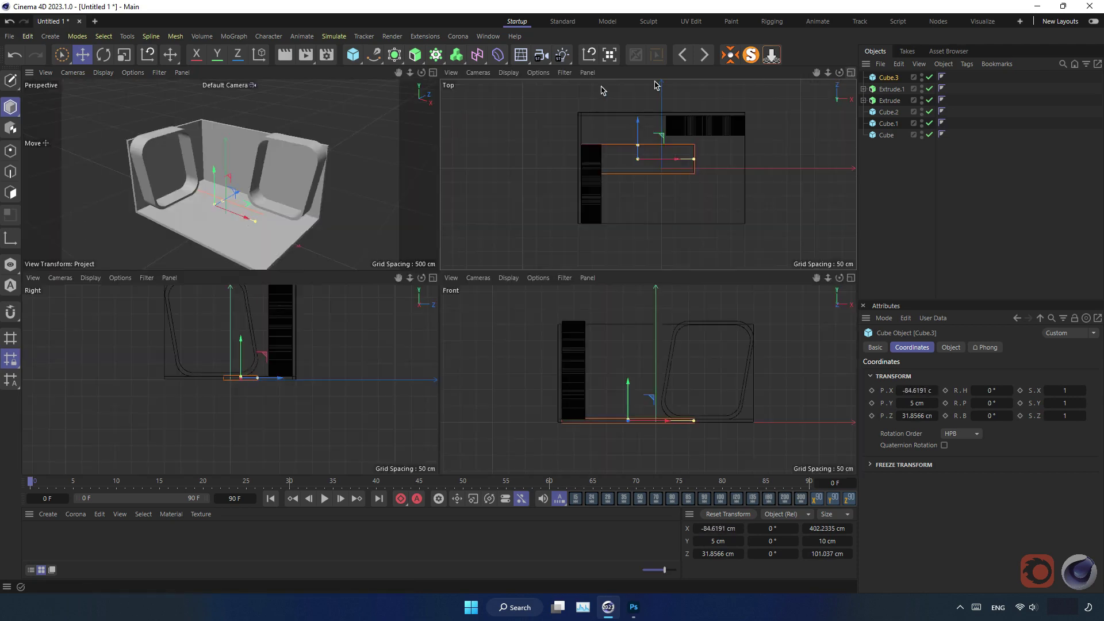
pyautogui.click(433, 73)
pyautogui.moveTo(403, 288)
pyautogui.mouseDown()
pyautogui.moveTo(388, 156)
pyautogui.moveTo(367, 164)
pyautogui.moveTo(472, 220)
pyautogui.moveTo(480, 175)
pyautogui.mouseUp()
pyautogui.scroll(2, 471, 220)
pyautogui.scroll(2, 472, 220)
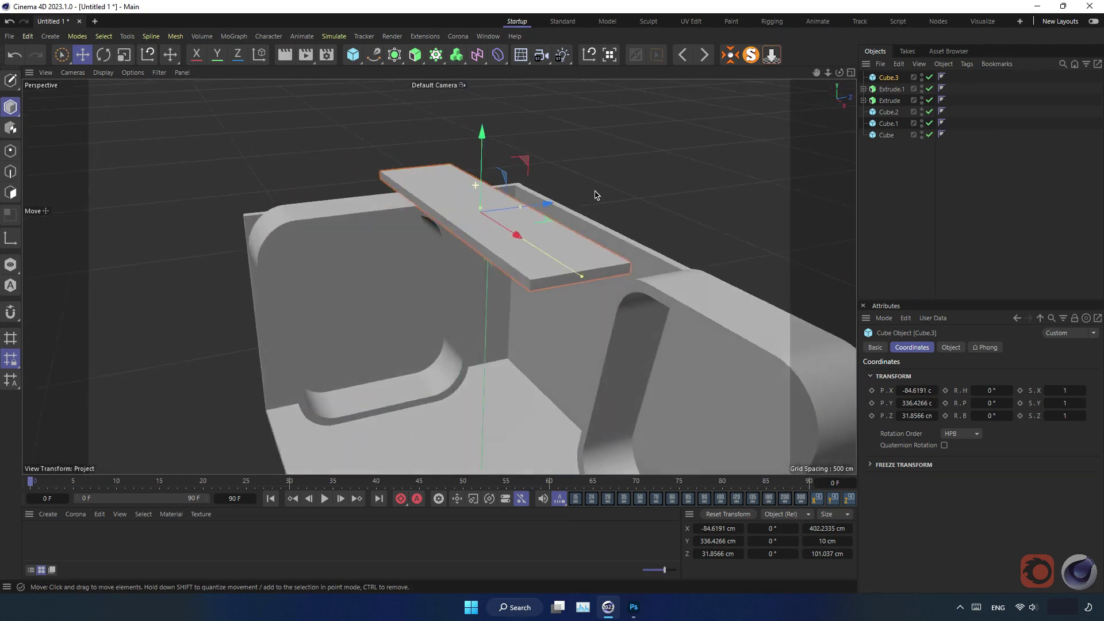
# Step: Set the viewport display to Gouraud Shading (Lines) and orbit close to the slab
pyautogui.click(99, 76)
pyautogui.click(136, 121)
pyautogui.moveTo(453, 246)
pyautogui.keyDown('alt'); pyautogui.mouseDown()
pyautogui.moveTo(465, 284)
pyautogui.moveTo(374, 197)
pyautogui.moveTo(446, 168)
pyautogui.mouseUp(); pyautogui.keyUp('alt')
pyautogui.scroll(5, 385, 185)
pyautogui.moveTo(298, 219)
pyautogui.keyDown('alt'); pyautogui.mouseDown()
pyautogui.moveTo(263, 163)
pyautogui.moveTo(397, 247)
pyautogui.moveTo(421, 227)
pyautogui.moveTo(319, 246)
pyautogui.moveTo(347, 257)
pyautogui.mouseUp(); pyautogui.keyUp('alt')
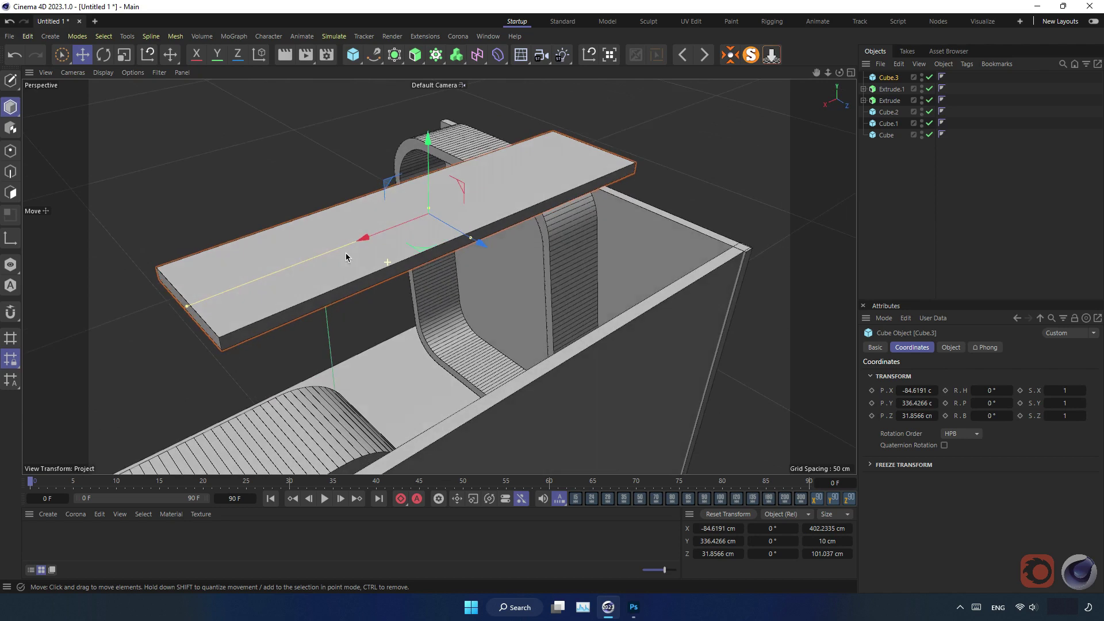
# Step: Make Cube.3 editable and switch to Polygon mode
pyautogui.click(13, 83)
pyautogui.rightClick(273, 177)
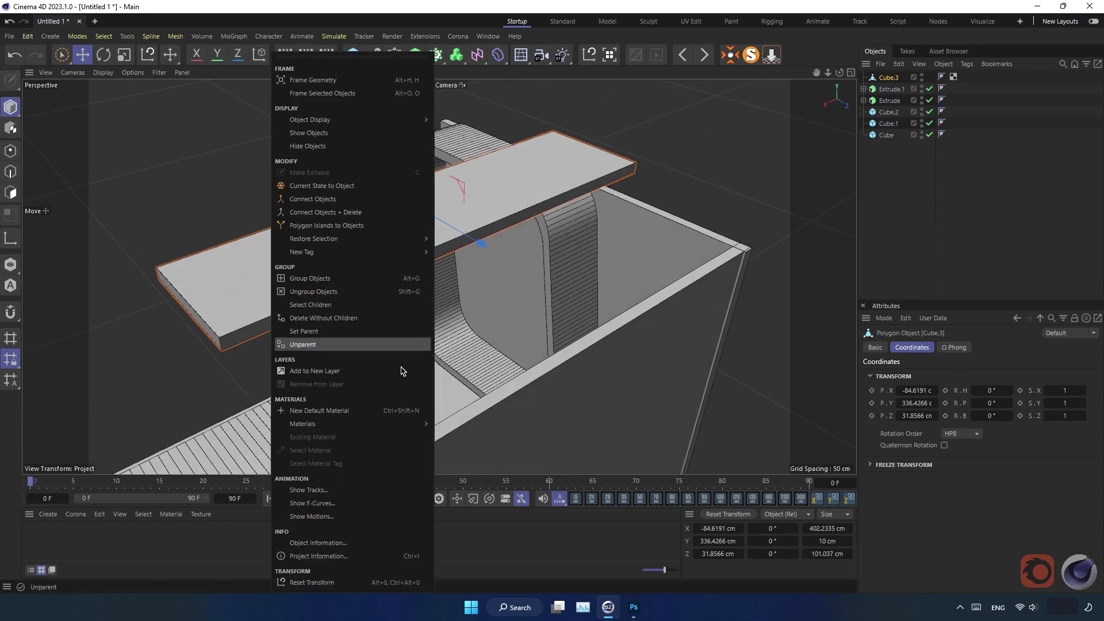
pyautogui.click(14, 194)
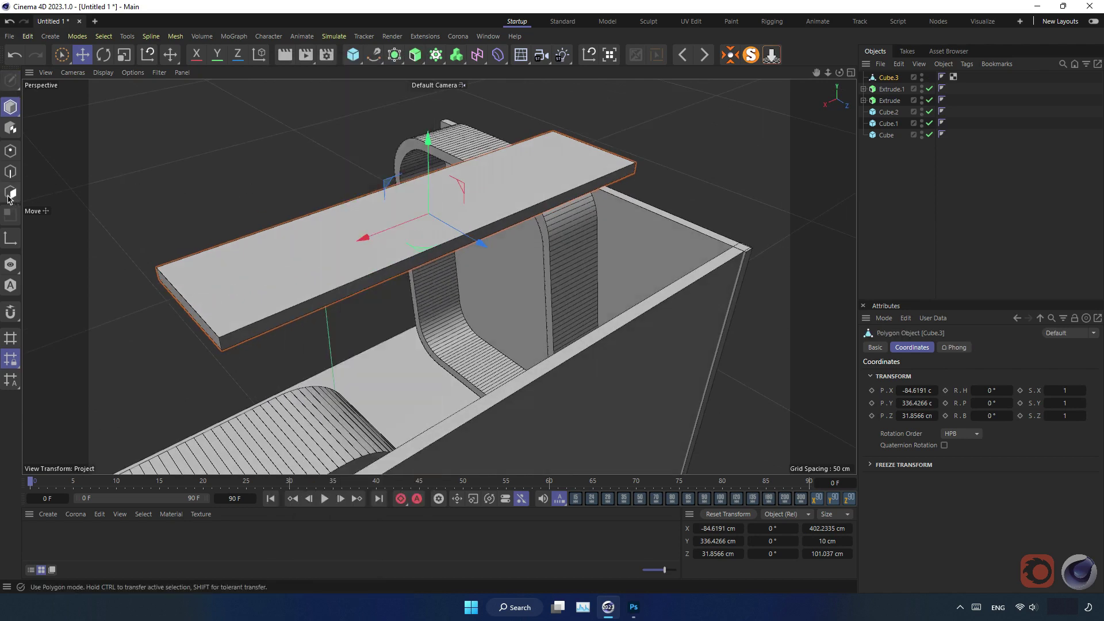
pyautogui.rightClick(218, 181)
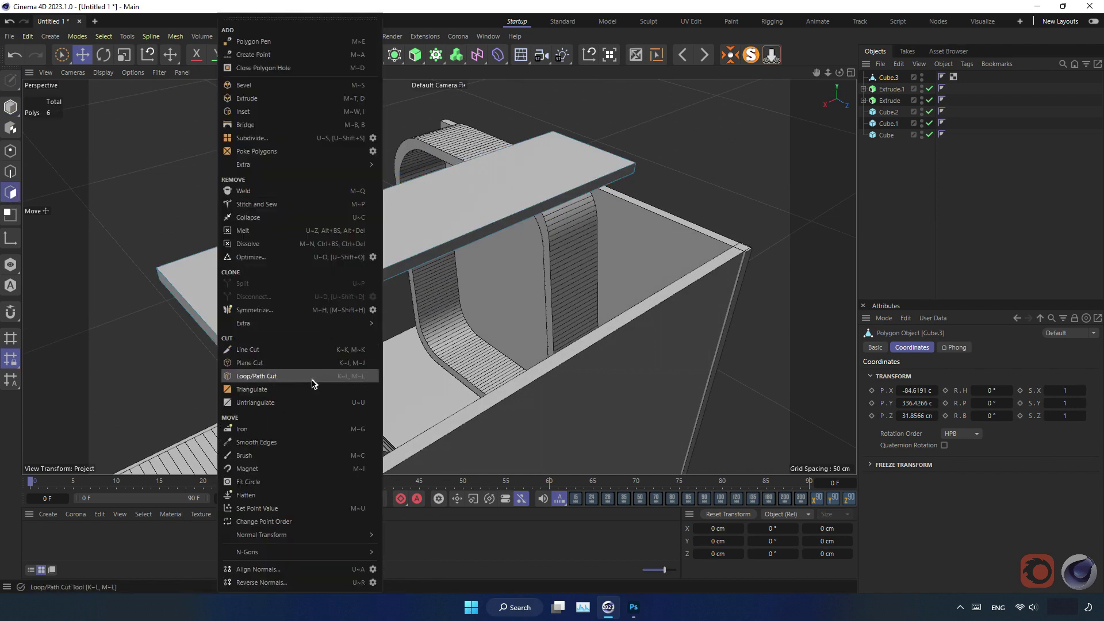
# Step: Loop-cut the slab with three cuts at 25, 50 and 75%
pyautogui.click(263, 377)
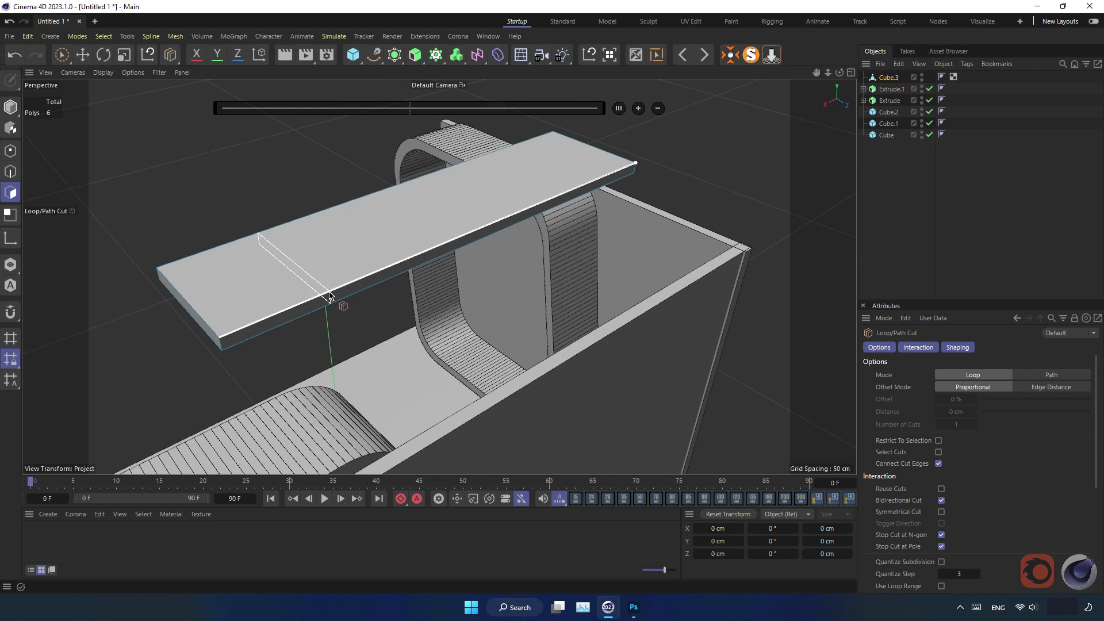
pyautogui.click(329, 296)
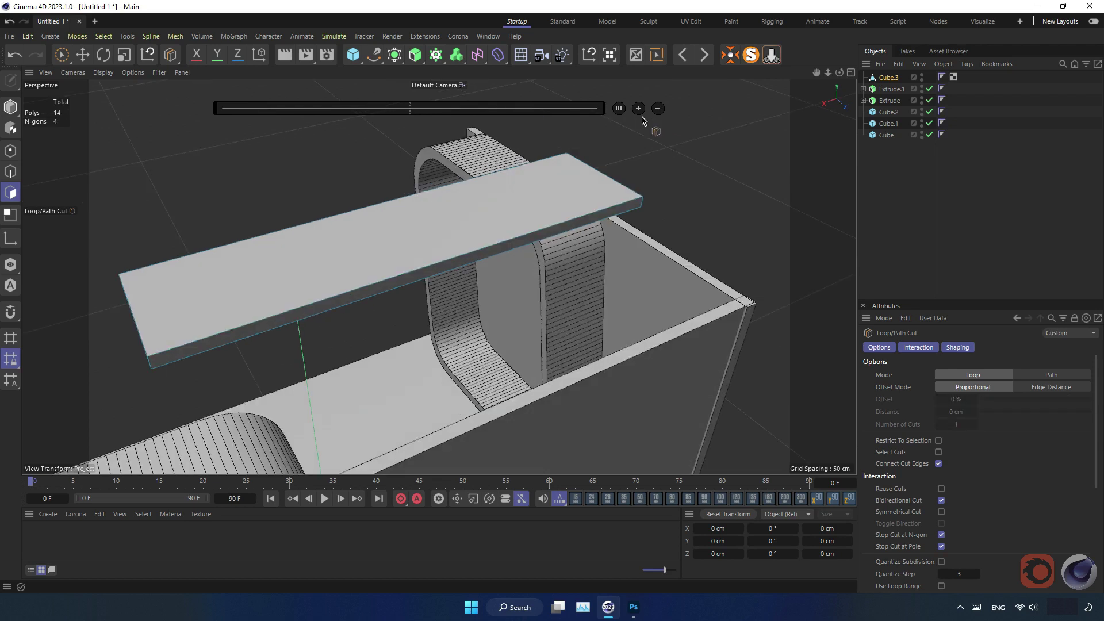
pyautogui.click(638, 108)
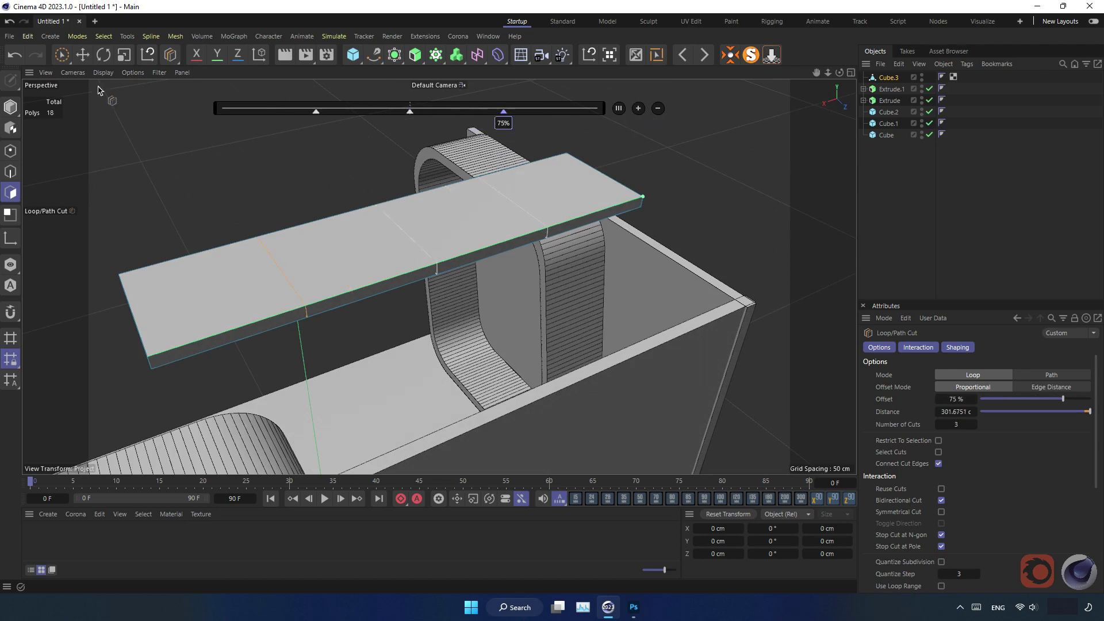
# Step: Select the slab's front end face and extrude it outward toward the wall
pyautogui.click(83, 58)
pyautogui.click(297, 316)
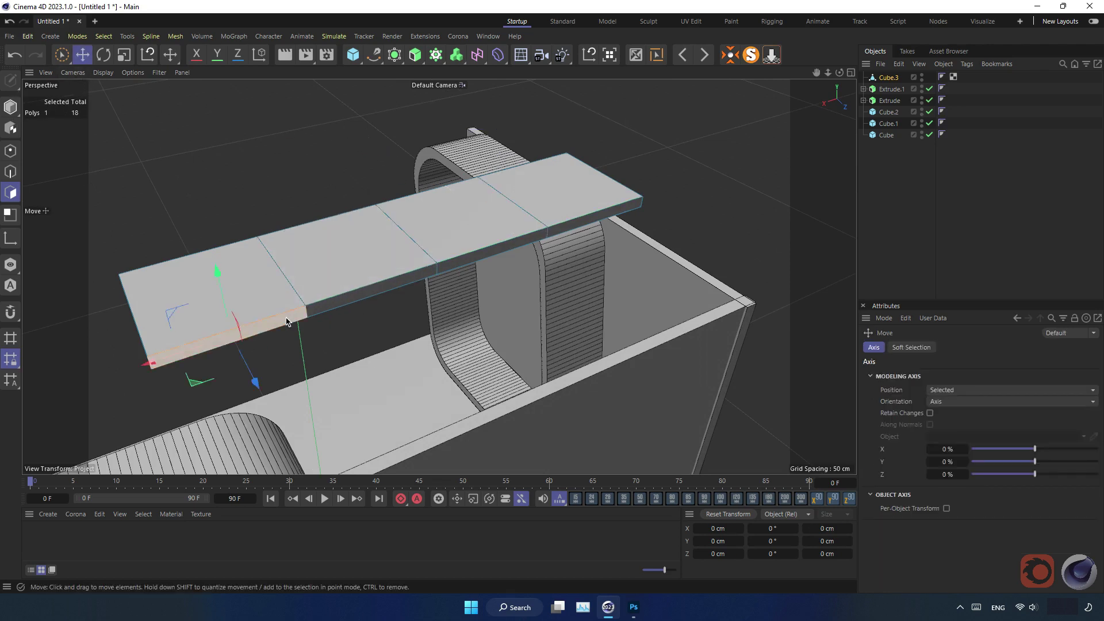
pyautogui.moveTo(334, 344)
pyautogui.keyDown('alt'); pyautogui.mouseDown()
pyautogui.moveTo(361, 273)
pyautogui.moveTo(524, 341)
pyautogui.mouseUp(); pyautogui.keyUp('alt')
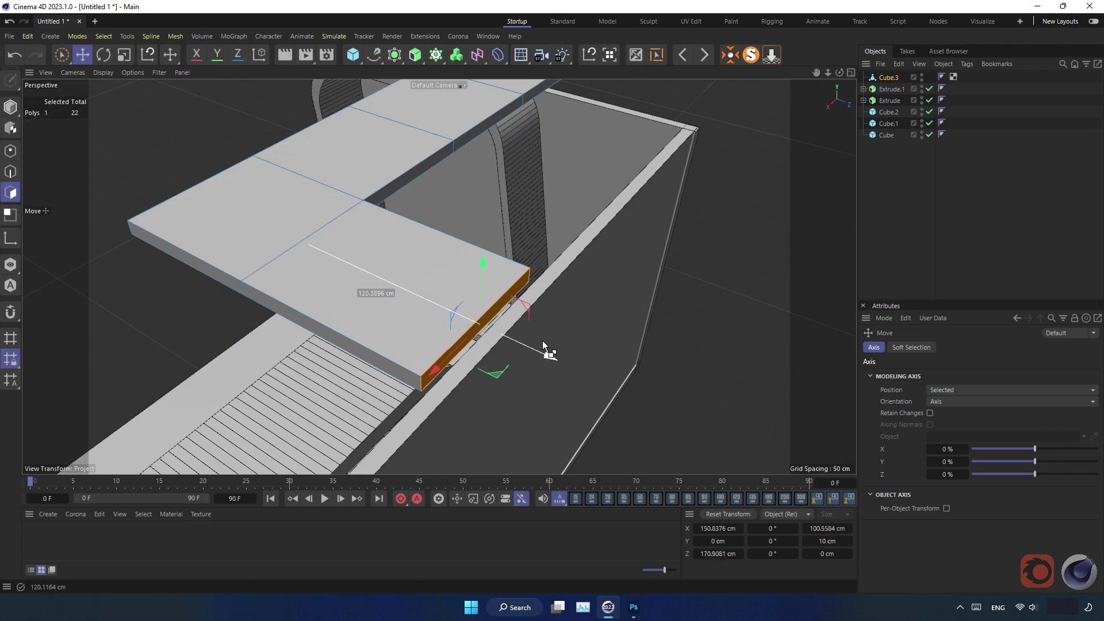
pyautogui.keyDown('ctrl'); pyautogui.moveTo(521, 336); pyautogui.dragTo(544, 341); pyautogui.keyUp('ctrl')
pyautogui.moveTo(557, 248)
pyautogui.keyDown('alt'); pyautogui.mouseDown()
pyautogui.moveTo(463, 241)
pyautogui.moveTo(478, 177)
pyautogui.moveTo(519, 210)
pyautogui.moveTo(378, 266)
pyautogui.moveTo(303, 263)
pyautogui.moveTo(441, 284)
pyautogui.moveTo(446, 234)
pyautogui.moveTo(538, 269)
pyautogui.mouseUp(); pyautogui.keyUp('alt')
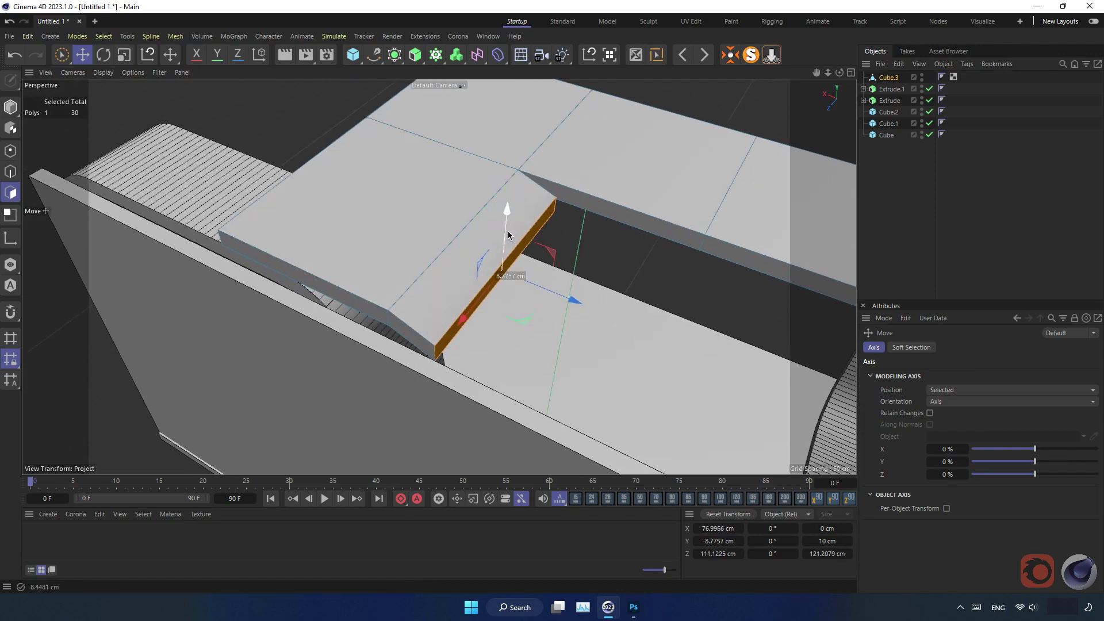
pyautogui.keyDown('ctrl'); pyautogui.moveTo(507, 217); pyautogui.dragTo(505, 271); pyautogui.keyUp('ctrl')
pyautogui.moveTo(505, 271)
pyautogui.keyDown('alt'); pyautogui.mouseDown()
pyautogui.moveTo(442, 253)
pyautogui.moveTo(407, 306)
pyautogui.moveTo(424, 295)
pyautogui.mouseUp(); pyautogui.keyUp('alt')
pyautogui.hotkey('ctrl', 'z')
# Step: Add the opposite end face and lower both end faces about 18 cm
pyautogui.moveTo(336, 237)
pyautogui.keyDown('alt'); pyautogui.mouseDown()
pyautogui.moveTo(297, 247)
pyautogui.moveTo(608, 266)
pyautogui.mouseUp(); pyautogui.keyUp('alt')
pyautogui.keyDown('shift'); pyautogui.click(645, 217); pyautogui.keyUp('shift')
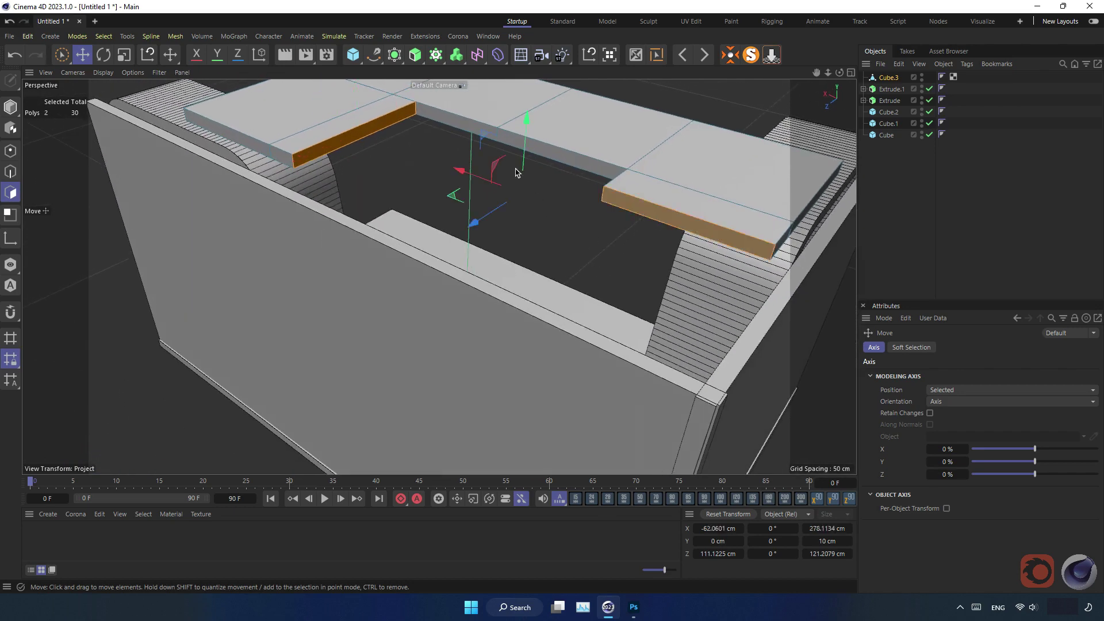
pyautogui.moveTo(526, 152); pyautogui.dragTo(529, 179)
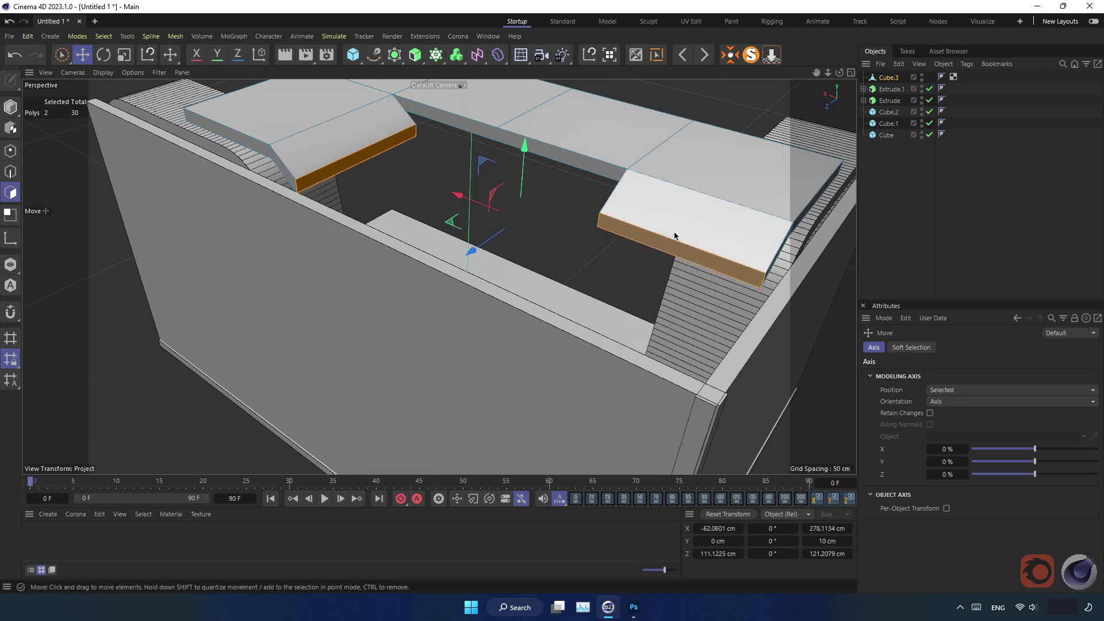
pyautogui.moveTo(706, 247)
pyautogui.keyDown('alt'); pyautogui.mouseDown()
pyautogui.moveTo(778, 256)
pyautogui.moveTo(613, 238)
pyautogui.moveTo(650, 230)
pyautogui.moveTo(619, 246)
pyautogui.moveTo(642, 233)
pyautogui.moveTo(426, 162)
pyautogui.moveTo(459, 175)
pyautogui.mouseUp(); pyautogui.keyUp('alt')
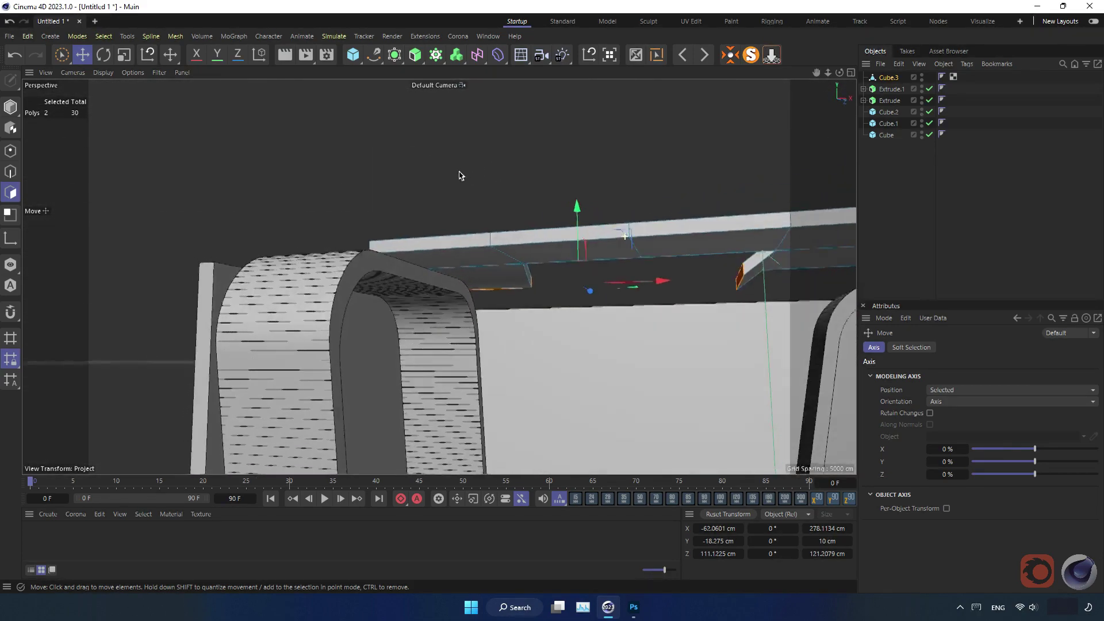
pyautogui.scroll(1, 471, 184)
pyautogui.scroll(2, 489, 202)
pyautogui.scroll(2, 518, 218)
pyautogui.scroll(2, 562, 232)
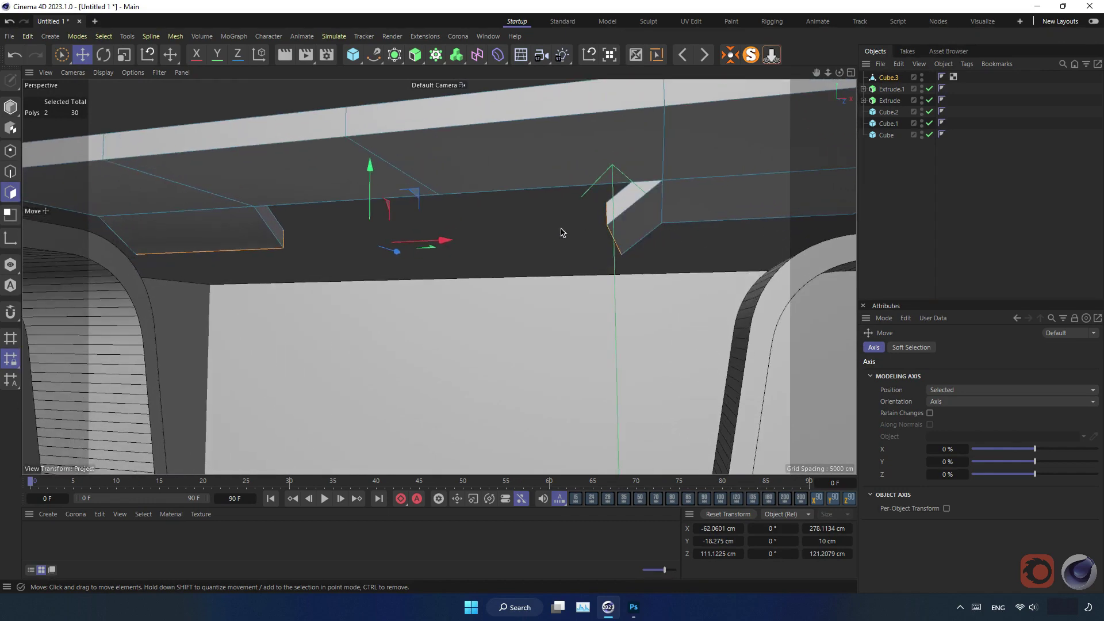
pyautogui.moveTo(561, 233)
pyautogui.keyDown('alt'); pyautogui.mouseDown()
pyautogui.moveTo(584, 234)
pyautogui.moveTo(565, 228)
pyautogui.mouseUp(); pyautogui.keyUp('alt')
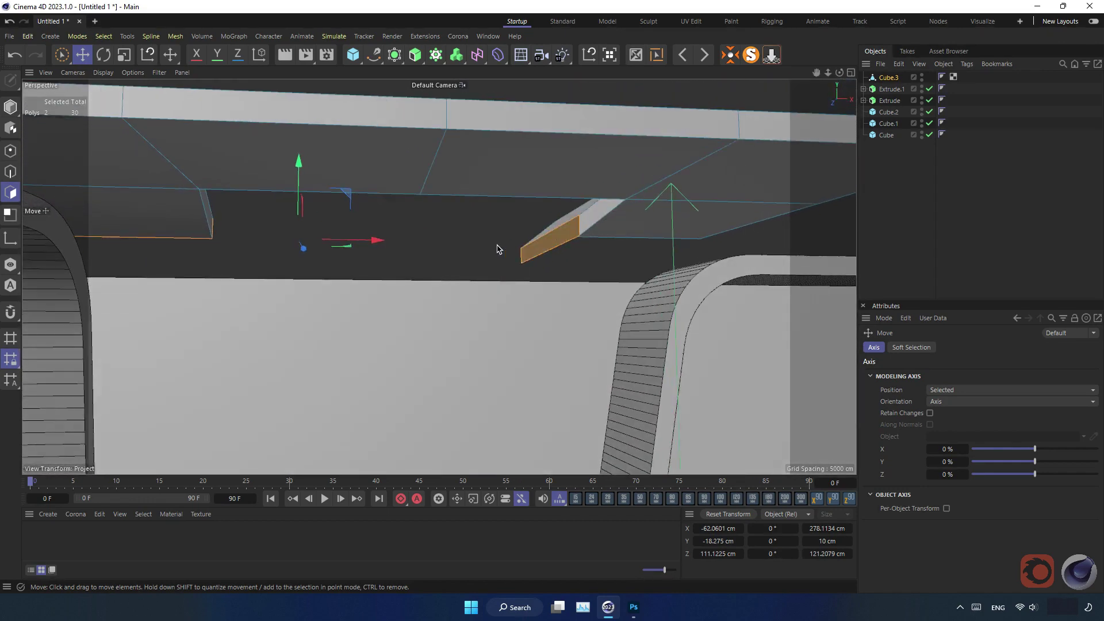
pyautogui.moveTo(498, 248)
pyautogui.keyDown('alt'); pyautogui.mouseDown()
pyautogui.moveTo(485, 246)
pyautogui.moveTo(513, 249)
pyautogui.mouseUp(); pyautogui.keyUp('alt')
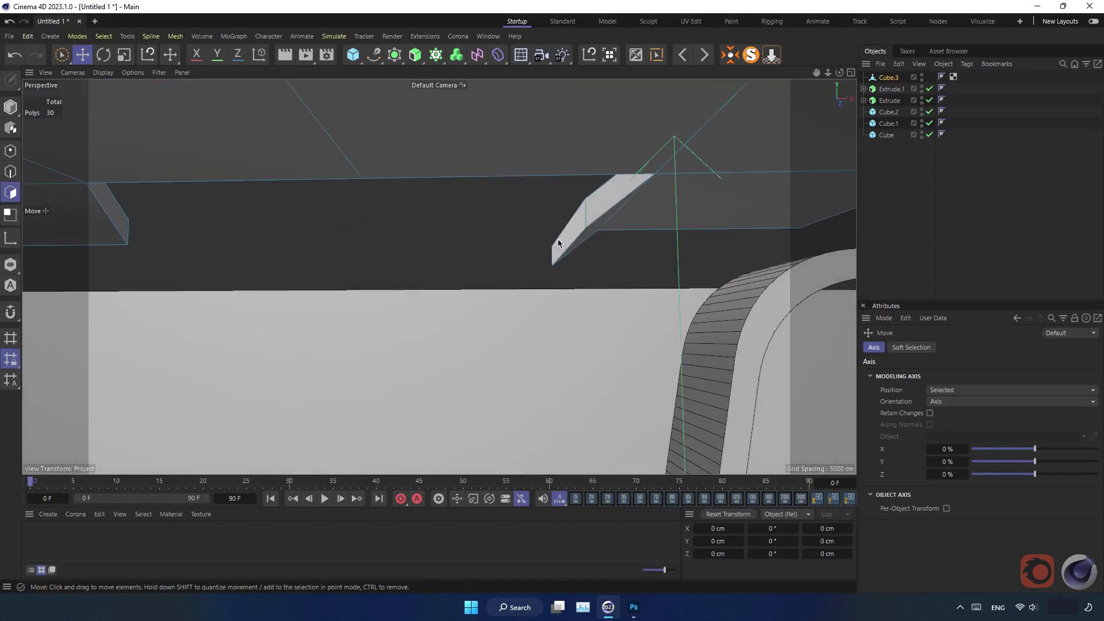
# Step: Slant the end by moving its bottom edge along X and down in world axes
pyautogui.click(10, 171)
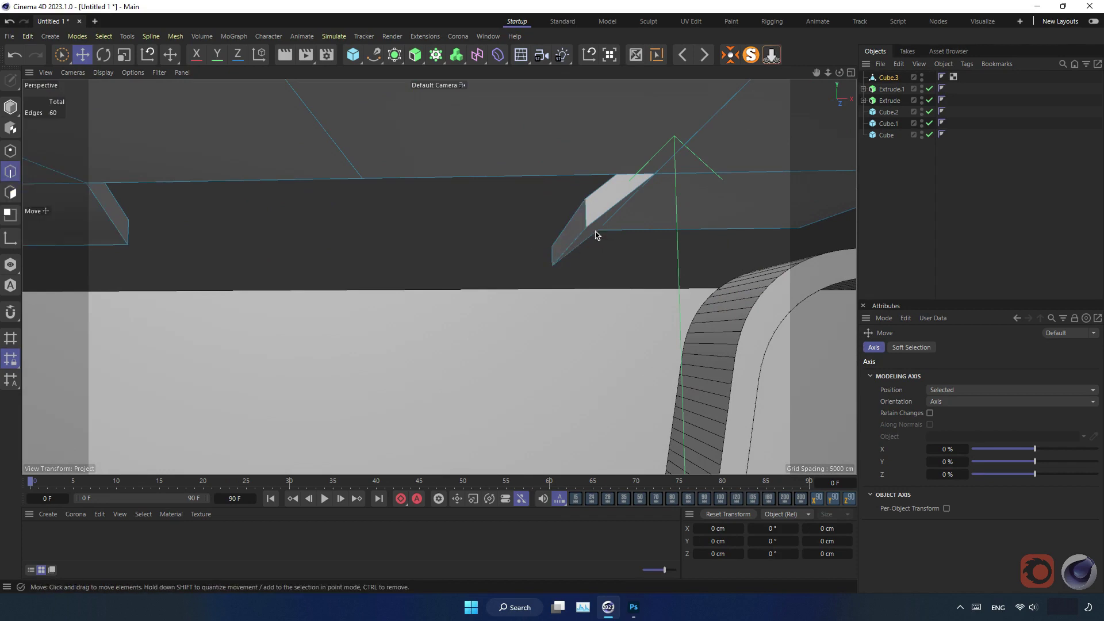
pyautogui.click(575, 223)
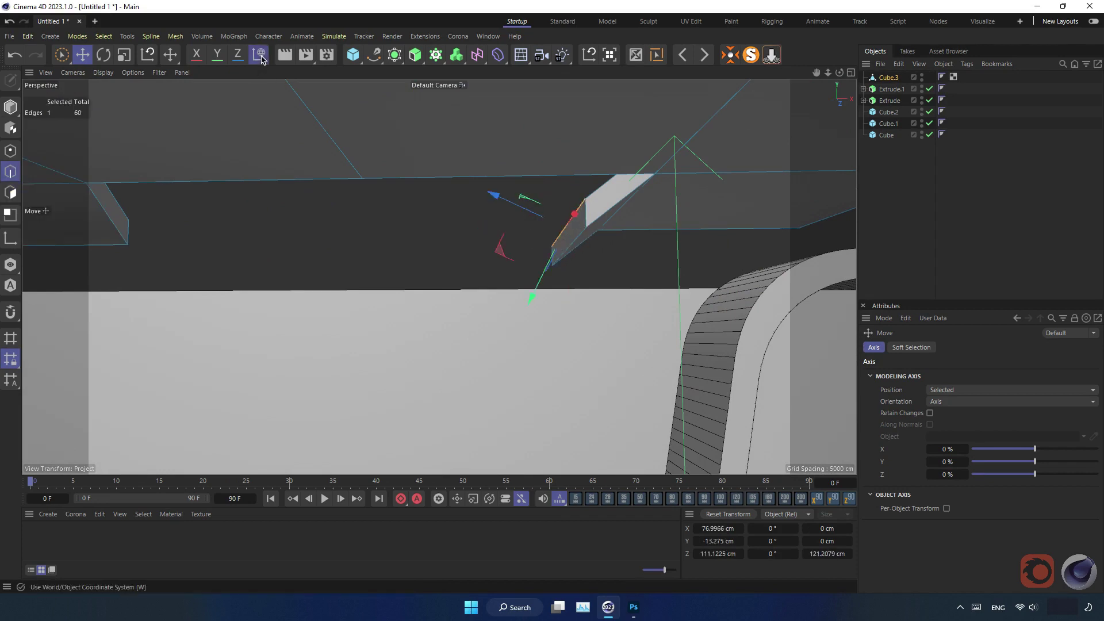
pyautogui.click(260, 55)
pyautogui.moveTo(610, 227); pyautogui.dragTo(587, 233)
pyautogui.moveTo(538, 180); pyautogui.dragTo(540, 188)
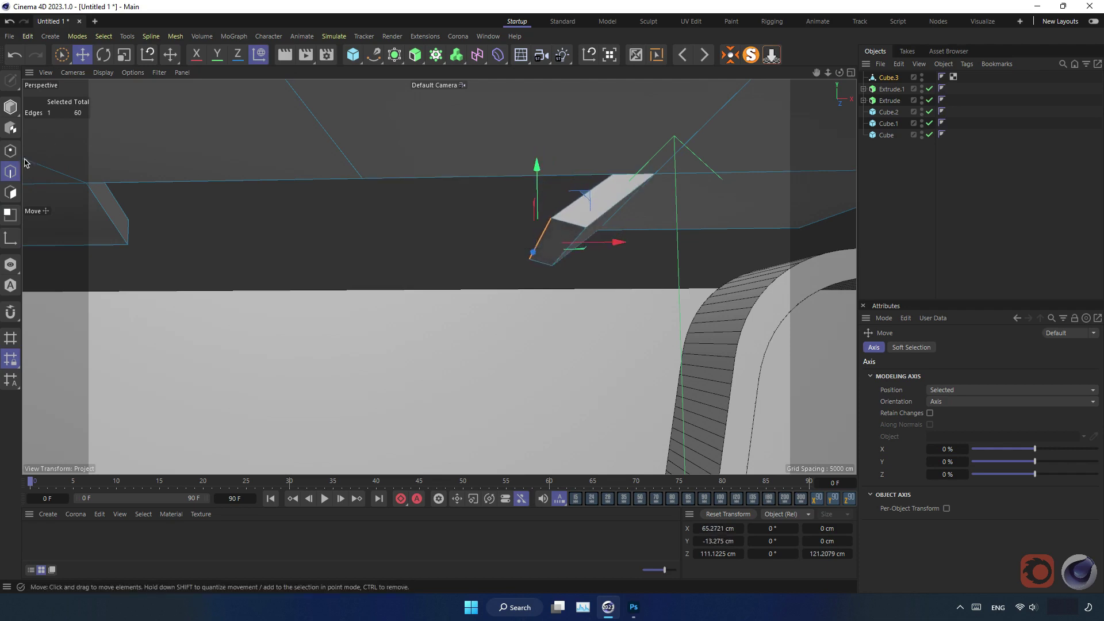
pyautogui.click(11, 195)
pyautogui.moveTo(421, 337)
pyautogui.keyDown('alt'); pyautogui.mouseDown()
pyautogui.moveTo(481, 120)
pyautogui.moveTo(455, 359)
pyautogui.moveTo(438, 359)
pyautogui.moveTo(490, 241)
pyautogui.mouseUp(); pyautogui.keyUp('alt')
pyautogui.scroll(-3, 403, 370)
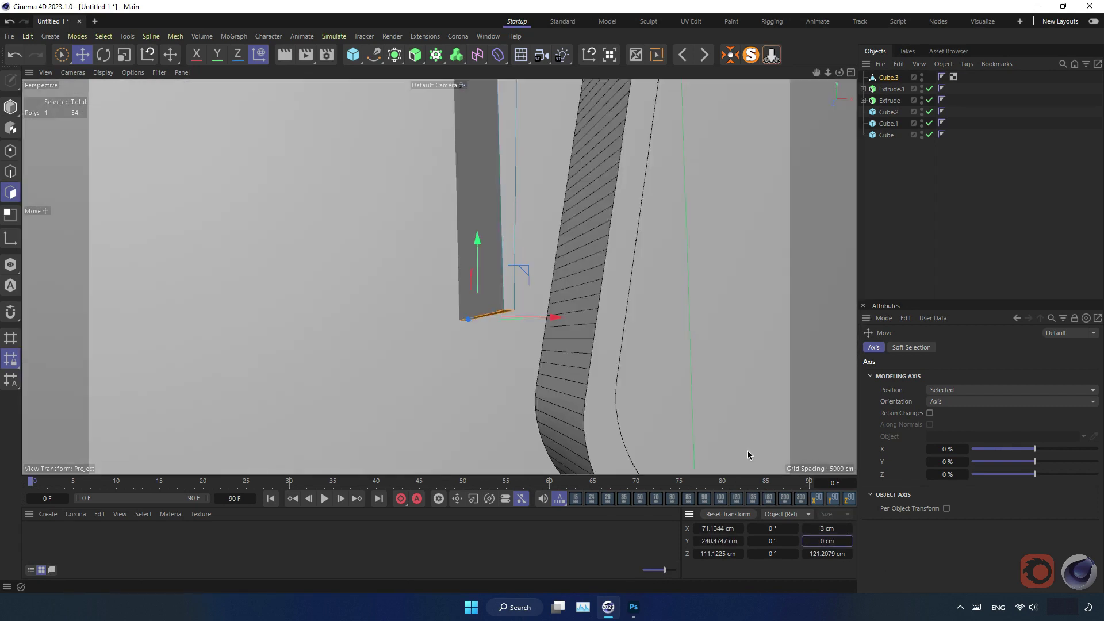
# Step: Extend the post toward the floor and scale its foot to about 8.2 cm wide along X
pyautogui.moveTo(747, 454)
pyautogui.keyDown('alt'); pyautogui.mouseDown()
pyautogui.moveTo(436, 358)
pyautogui.moveTo(455, 305)
pyautogui.moveTo(476, 394)
pyautogui.moveTo(458, 247)
pyautogui.moveTo(474, 296)
pyautogui.mouseUp(); pyautogui.keyUp('alt')
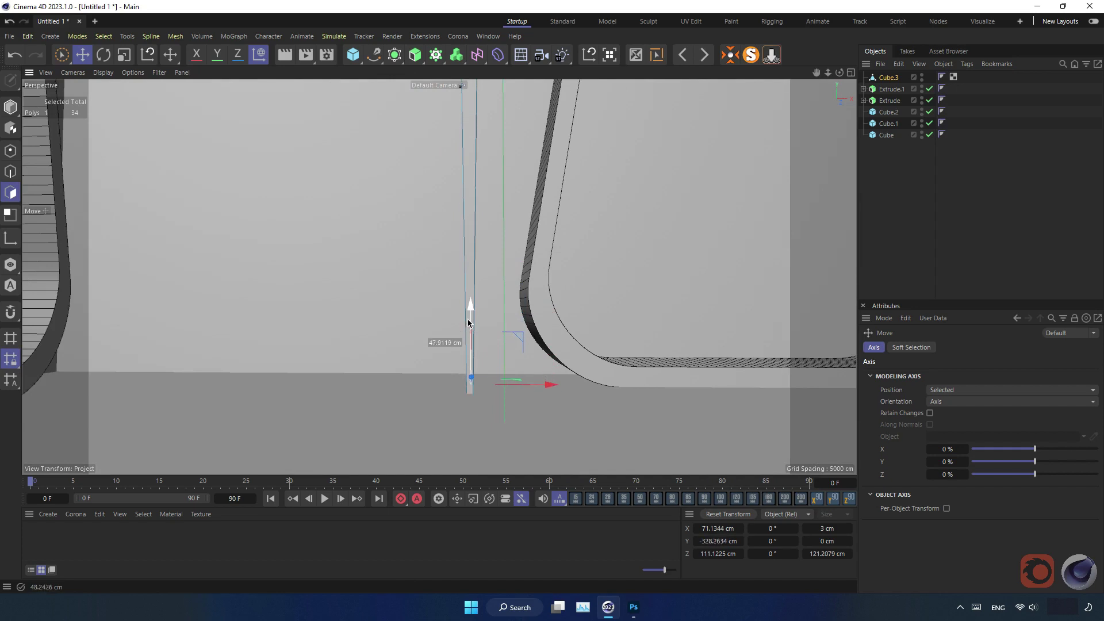
pyautogui.moveTo(463, 314)
pyautogui.mouseDown()
pyautogui.moveTo(469, 370)
pyautogui.moveTo(431, 432)
pyautogui.moveTo(425, 349)
pyautogui.mouseUp()
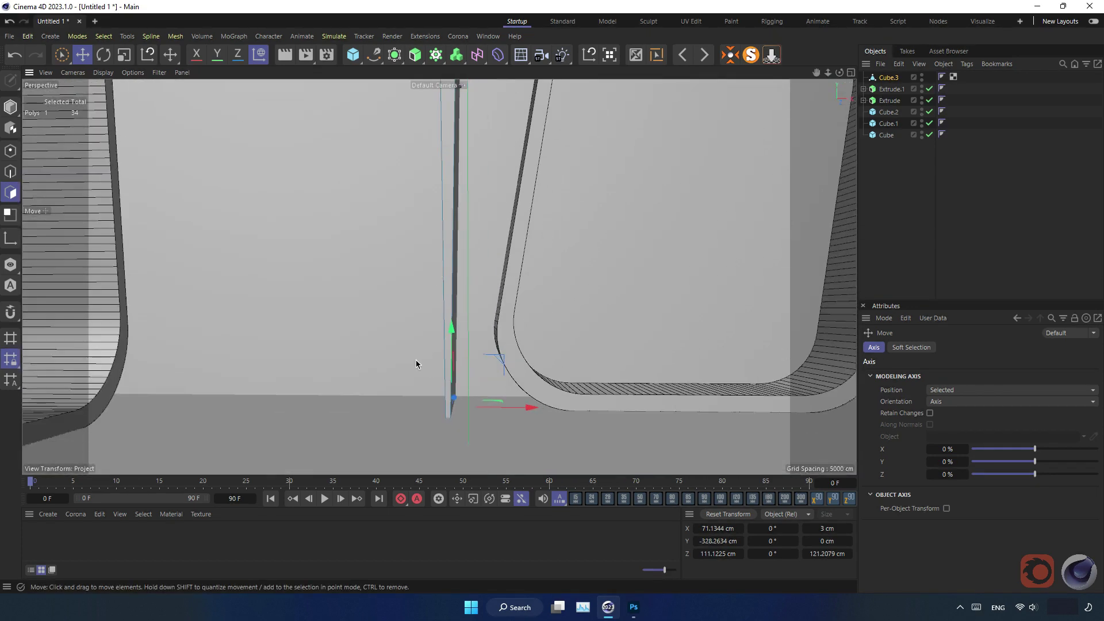
pyautogui.press('t')
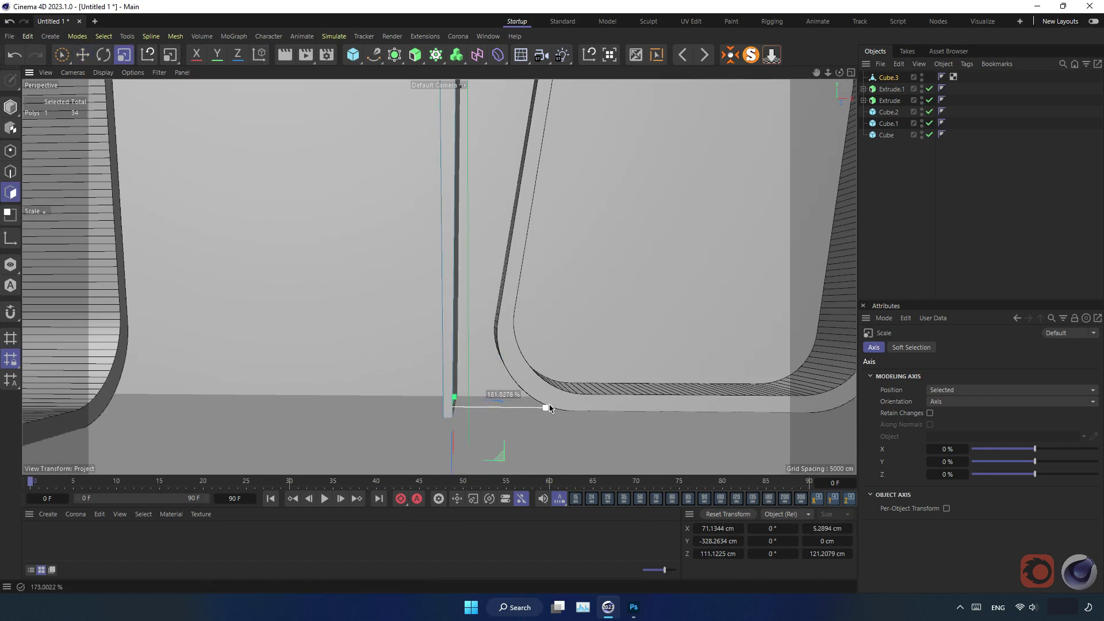
pyautogui.moveTo(549, 408); pyautogui.dragTo(591, 408)
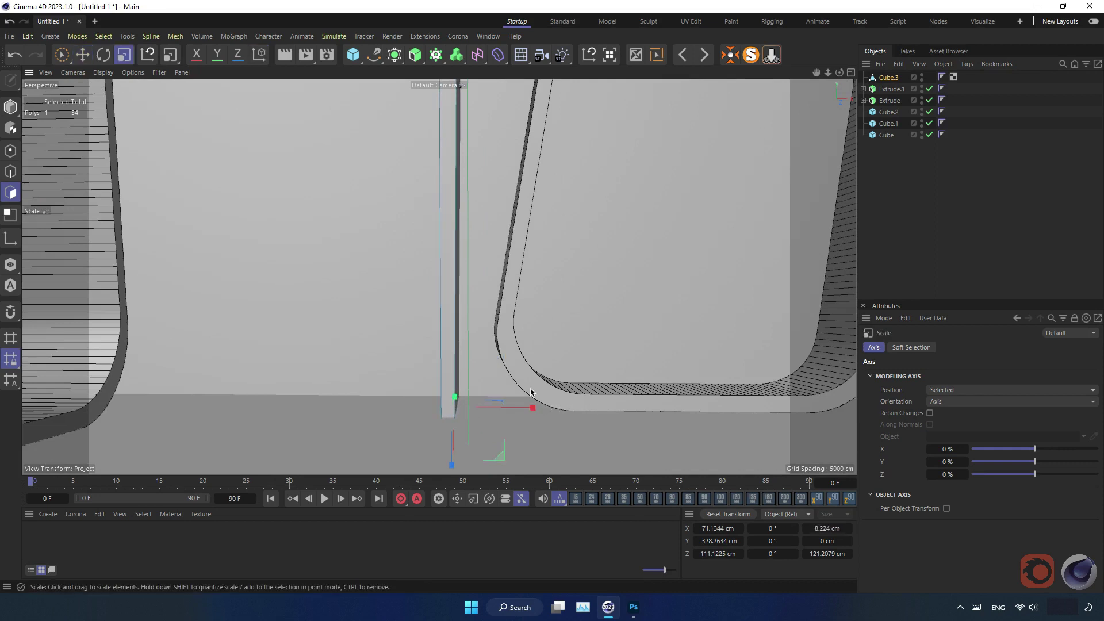
# Step: Slide the post's foot points left to X 15.64 cm, tilting the post
pyautogui.press('e')
pyautogui.keyDown('alt'); pyautogui.moveTo(525, 401); pyautogui.dragTo(443, 339); pyautogui.keyUp('alt')
pyautogui.keyDown('alt'); pyautogui.moveTo(469, 377); pyautogui.dragTo(478, 363); pyautogui.keyUp('alt')
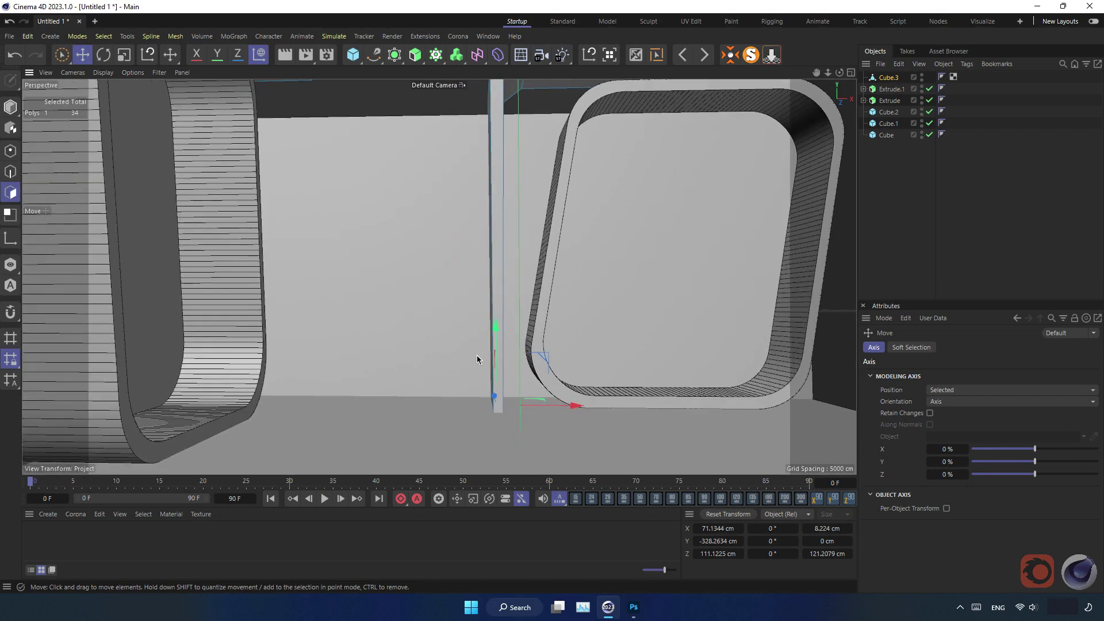
pyautogui.moveTo(541, 402); pyautogui.dragTo(491, 402)
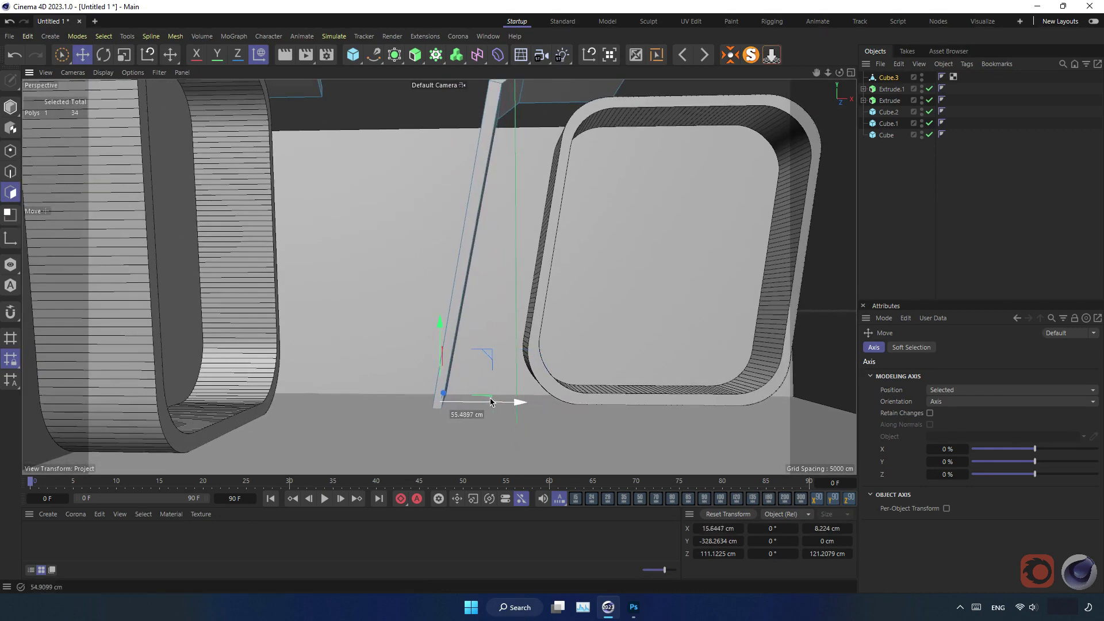
pyautogui.keyDown('alt'); pyautogui.moveTo(503, 343); pyautogui.dragTo(574, 232); pyautogui.keyUp('alt')
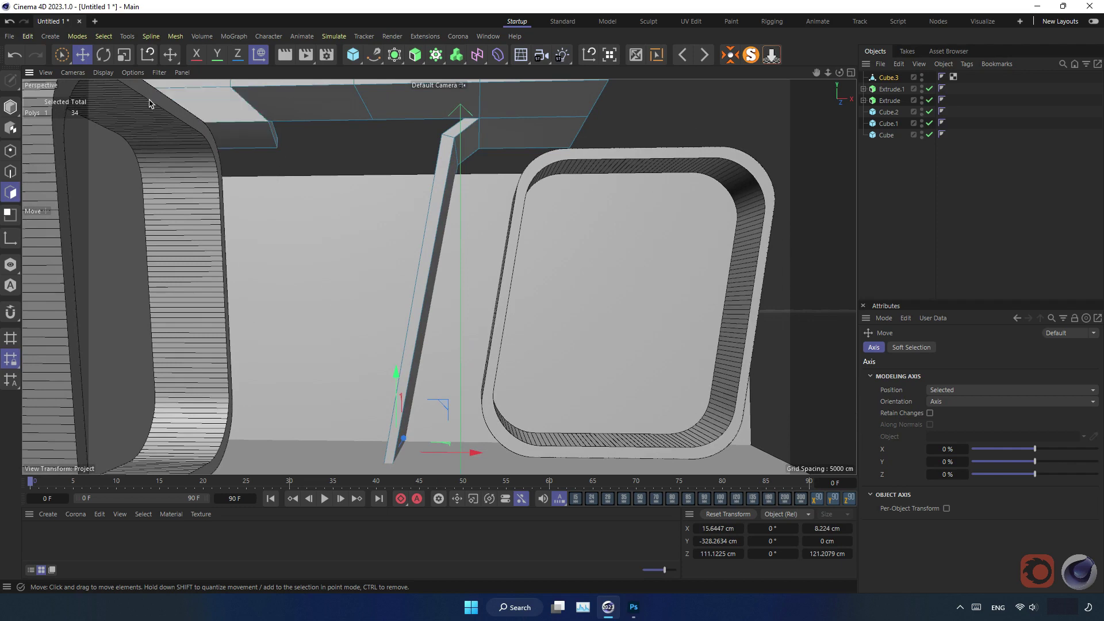
# Step: In Model mode, slide the beam-and-post object along X
pyautogui.click(11, 108)
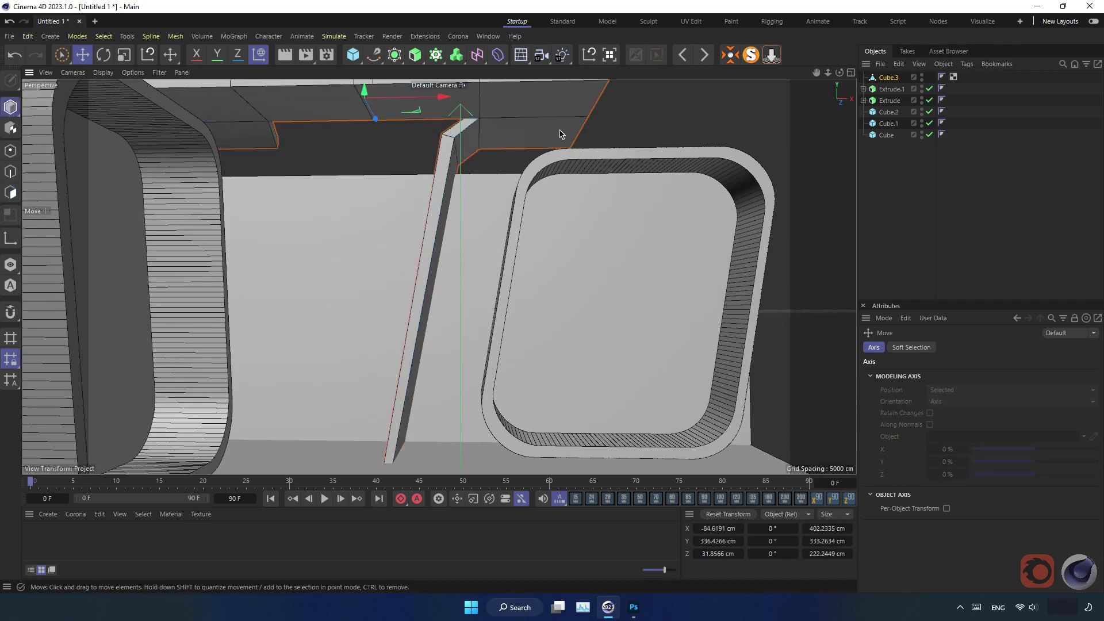
pyautogui.moveTo(428, 102); pyautogui.dragTo(497, 96)
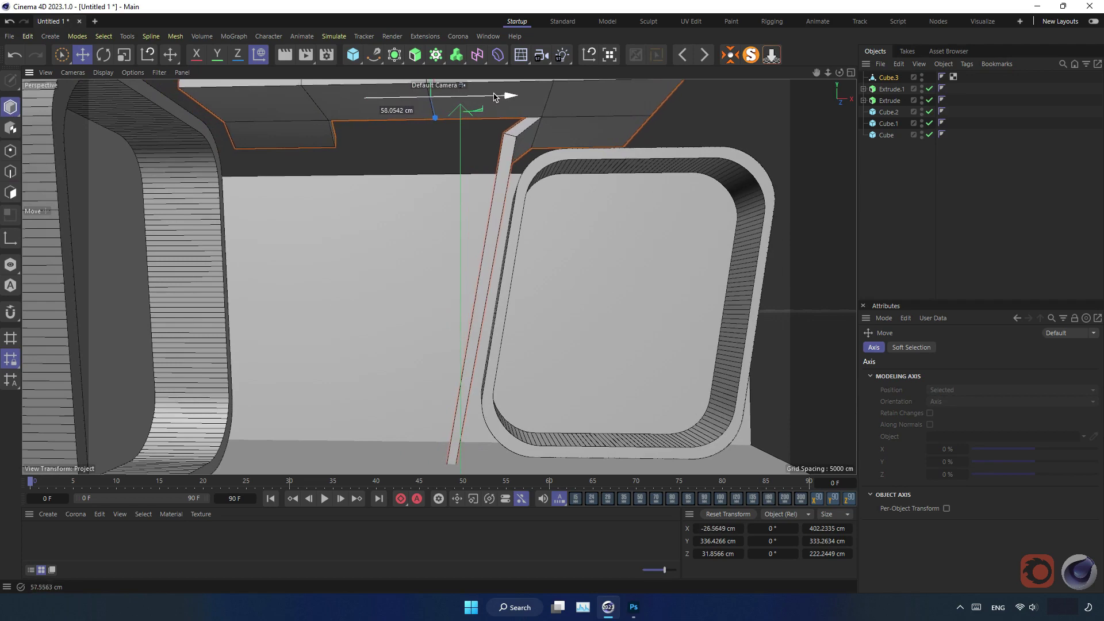
pyautogui.moveTo(557, 197)
pyautogui.keyDown('alt'); pyautogui.mouseDown()
pyautogui.moveTo(528, 234)
pyautogui.moveTo(444, 267)
pyautogui.moveTo(331, 259)
pyautogui.moveTo(362, 248)
pyautogui.mouseUp(); pyautogui.keyUp('alt')
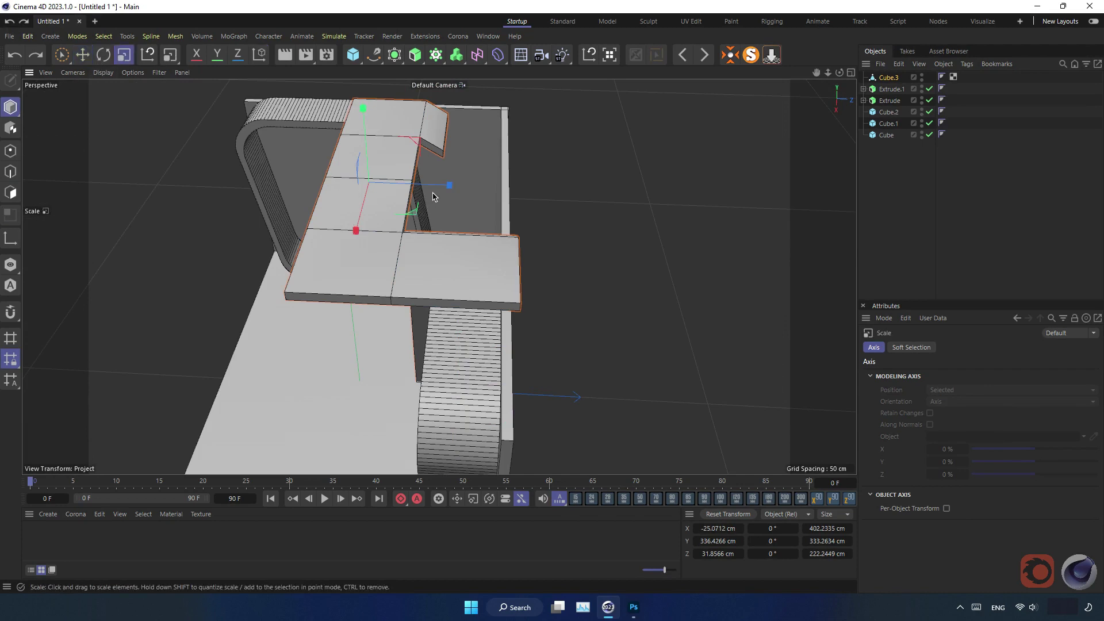
# Step: Shorten the beam's depth to about 124 cm
pyautogui.moveTo(449, 185); pyautogui.dragTo(424, 184)
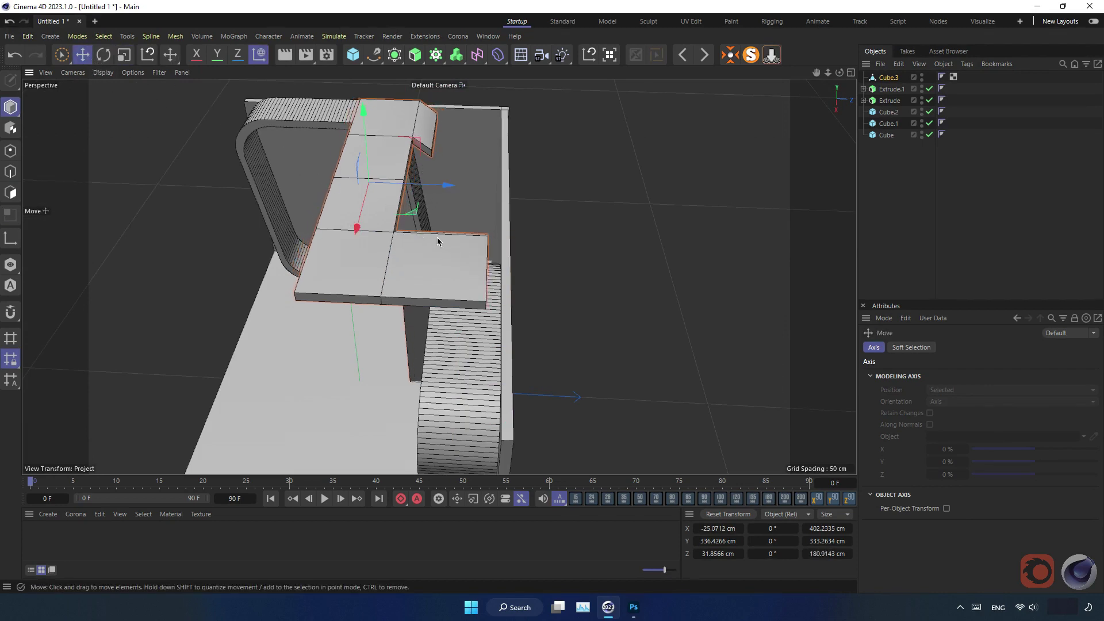
pyautogui.moveTo(437, 242)
pyautogui.keyDown('alt'); pyautogui.mouseDown()
pyautogui.moveTo(431, 196)
pyautogui.moveTo(441, 207)
pyautogui.mouseUp(); pyautogui.keyUp('alt')
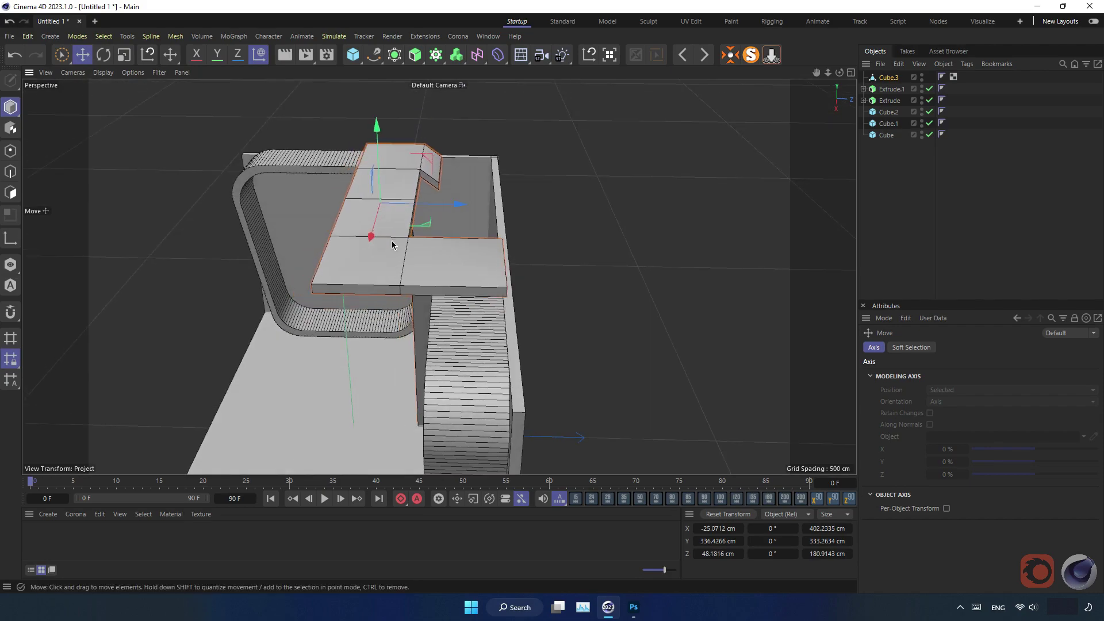
pyautogui.moveTo(393, 244)
pyautogui.keyDown('alt'); pyautogui.mouseDown()
pyautogui.moveTo(468, 190)
pyautogui.moveTo(432, 184)
pyautogui.moveTo(404, 264)
pyautogui.mouseUp(); pyautogui.keyUp('alt')
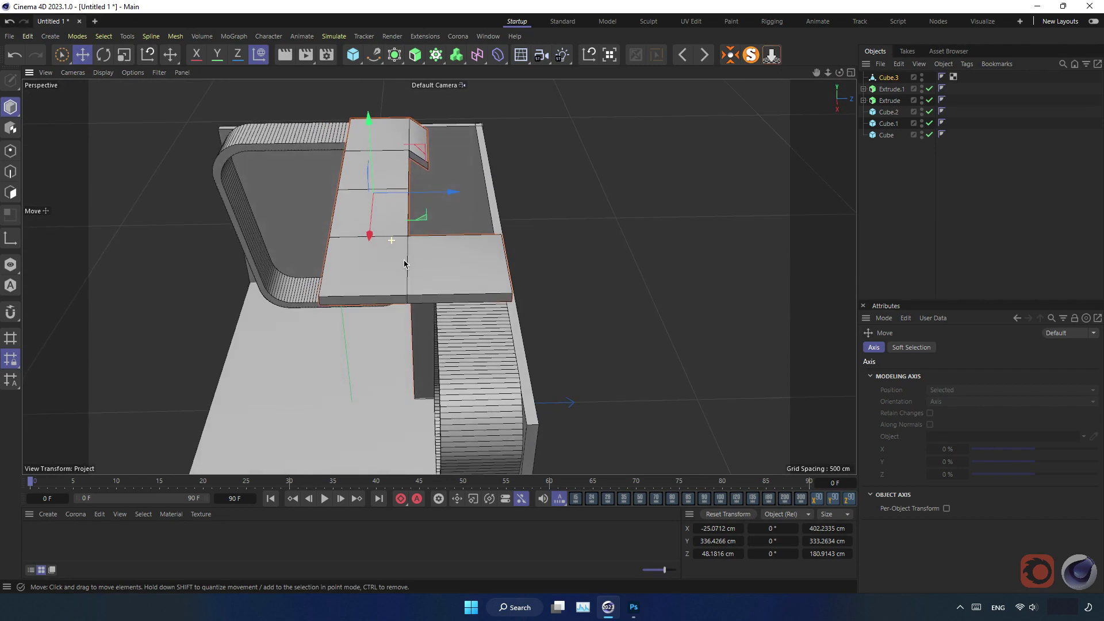
pyautogui.press('t')
pyautogui.moveTo(444, 200)
pyautogui.mouseDown()
pyautogui.moveTo(433, 199)
pyautogui.moveTo(460, 196)
pyautogui.moveTo(454, 185)
pyautogui.moveTo(435, 193)
pyautogui.mouseUp()
pyautogui.press('e')
pyautogui.press('t')
pyautogui.press('r')
pyautogui.press('e')
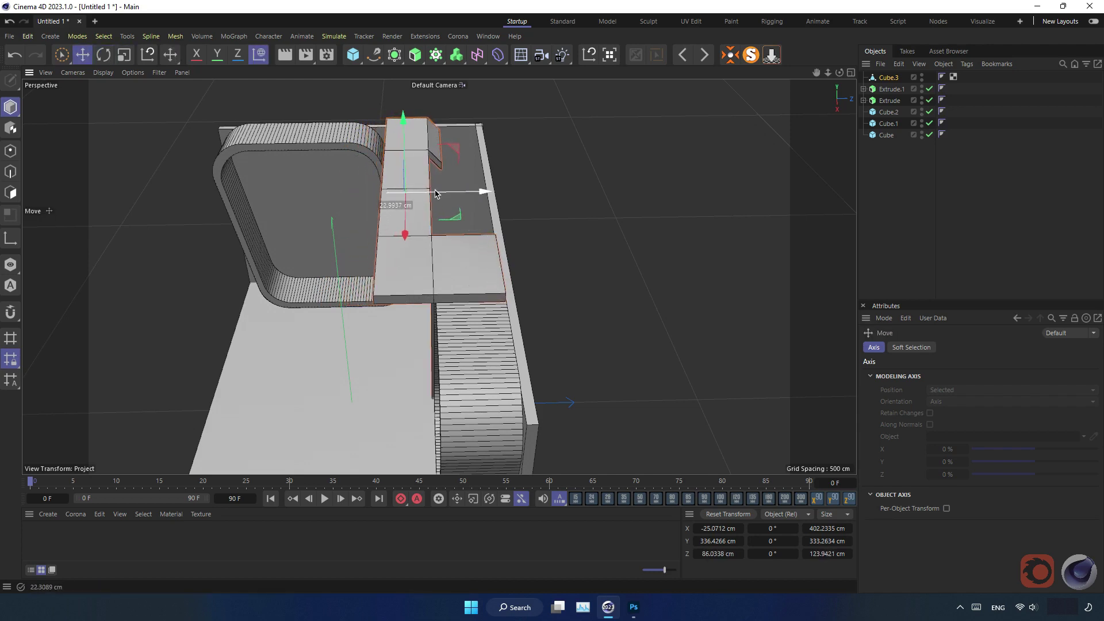
pyautogui.moveTo(409, 253)
pyautogui.keyDown('alt'); pyautogui.mouseDown()
pyautogui.moveTo(468, 207)
pyautogui.moveTo(525, 195)
pyautogui.moveTo(420, 279)
pyautogui.moveTo(449, 251)
pyautogui.moveTo(111, 177)
pyautogui.mouseUp(); pyautogui.keyUp('alt')
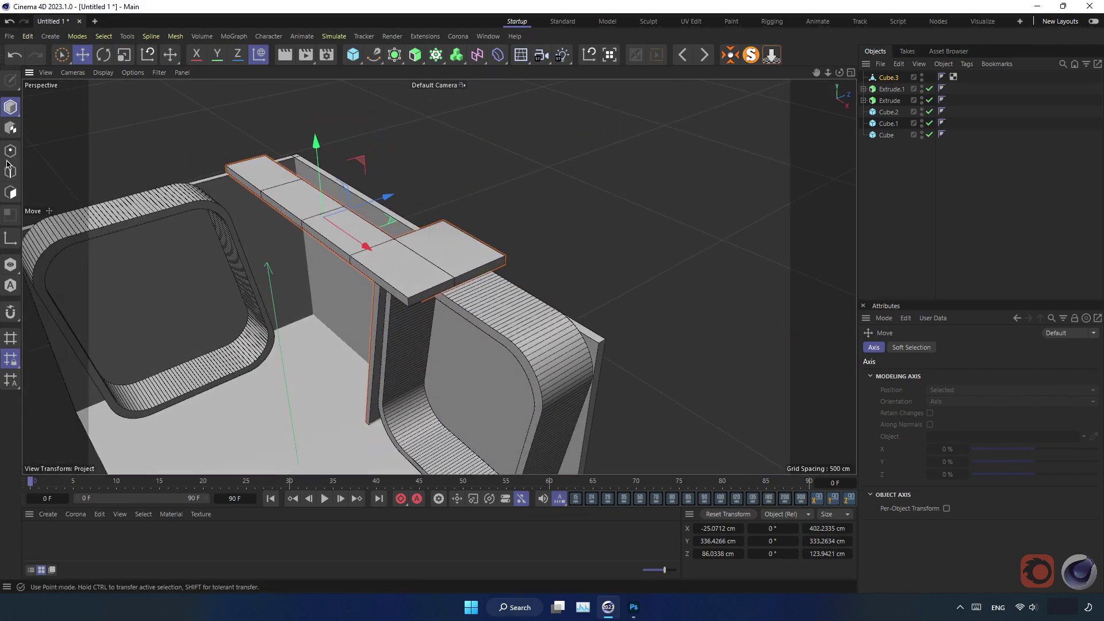
# Step: Extend the beam's end face about 67 cm and stretch the box top toward the wall
pyautogui.click(8, 195)
pyautogui.click(244, 189)
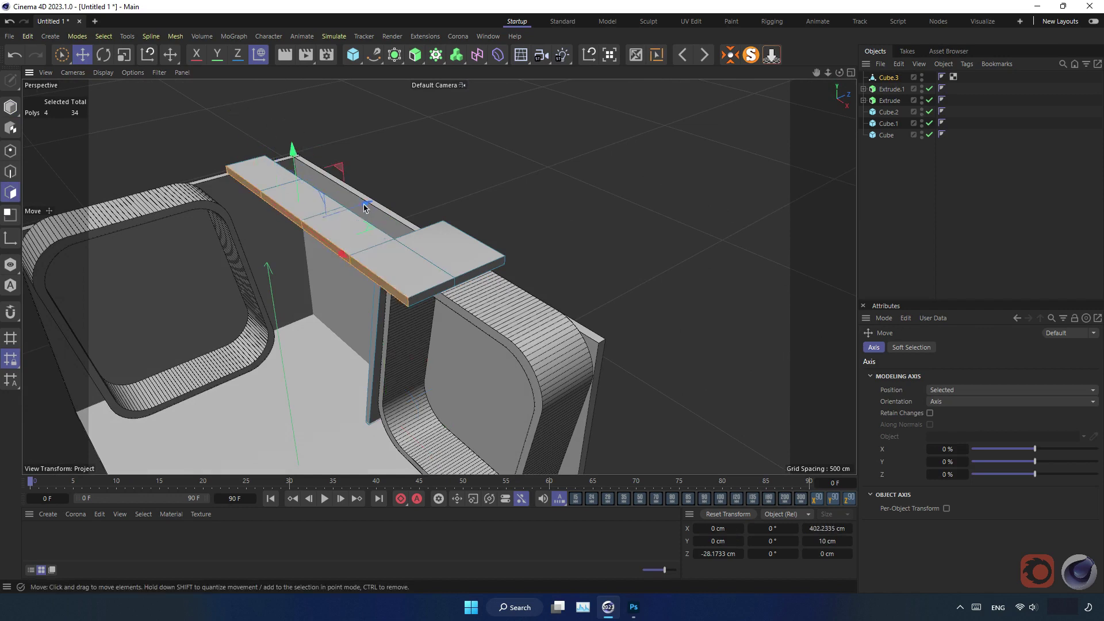
pyautogui.moveTo(359, 211)
pyautogui.mouseDown()
pyautogui.moveTo(275, 231)
pyautogui.moveTo(339, 218)
pyautogui.moveTo(319, 154)
pyautogui.mouseUp()
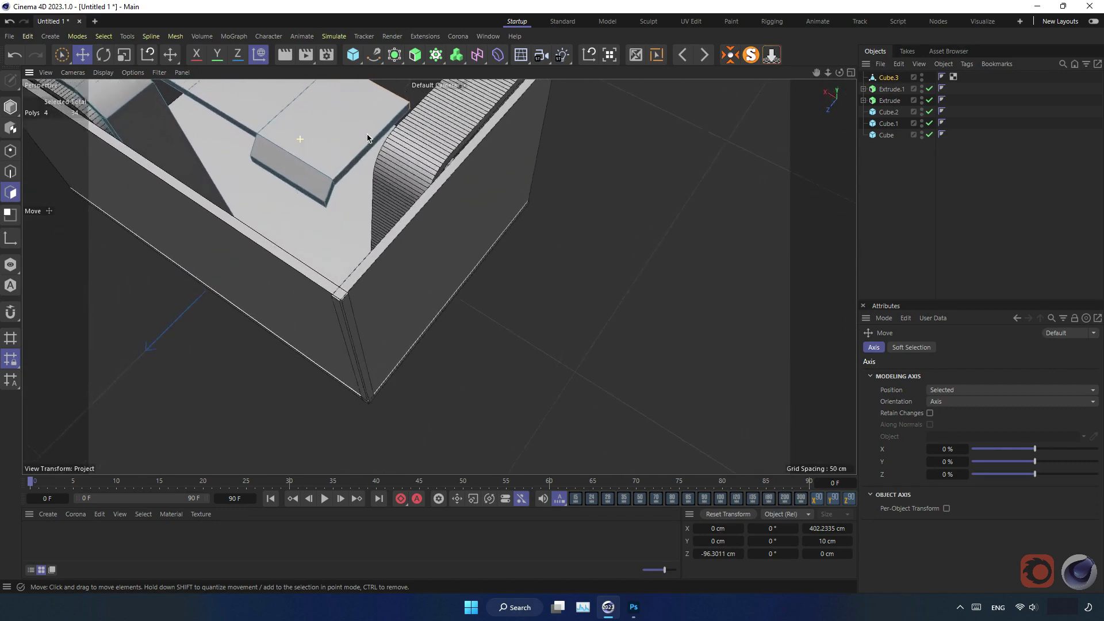
pyautogui.scroll(6, 319, 155)
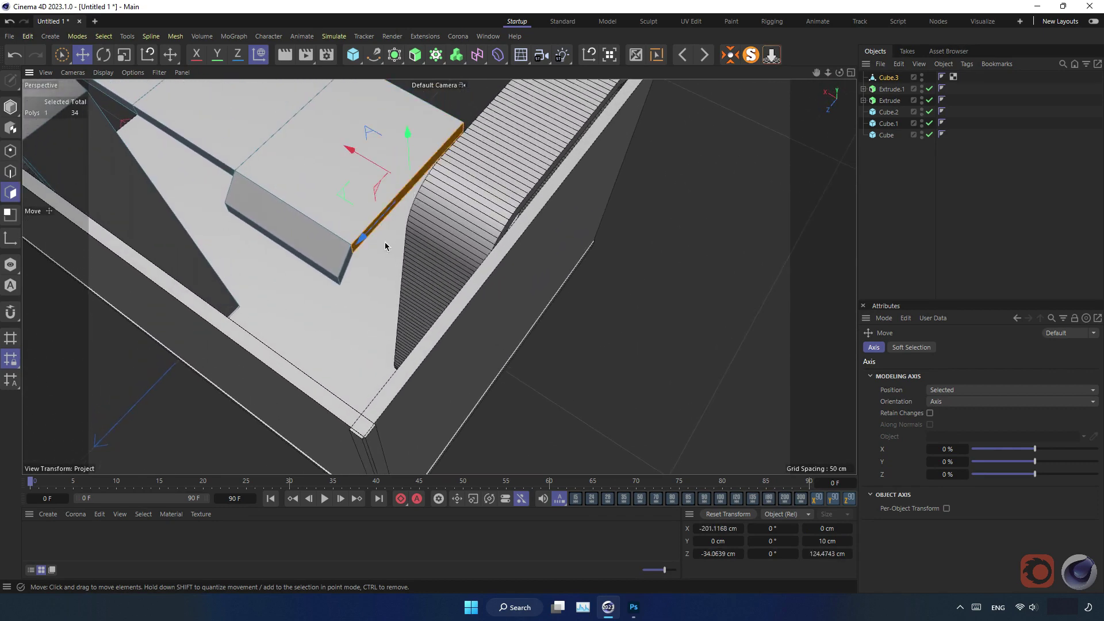
pyautogui.keyDown('shift'); pyautogui.click(349, 268); pyautogui.keyUp('shift')
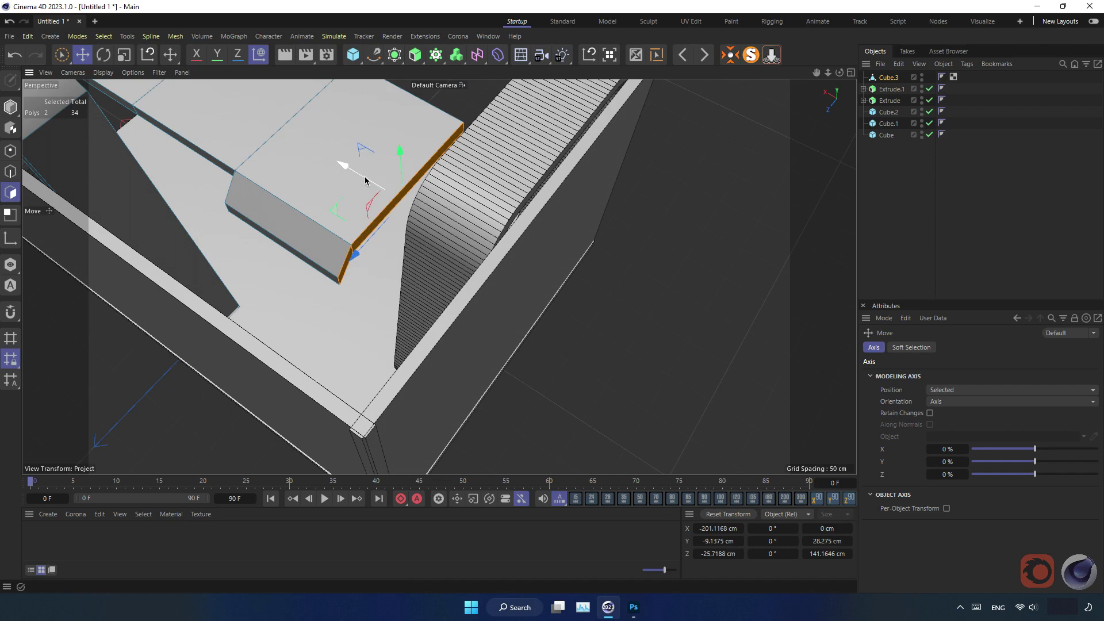
pyautogui.moveTo(365, 180)
pyautogui.mouseDown()
pyautogui.moveTo(428, 222)
pyautogui.moveTo(292, 242)
pyautogui.mouseUp()
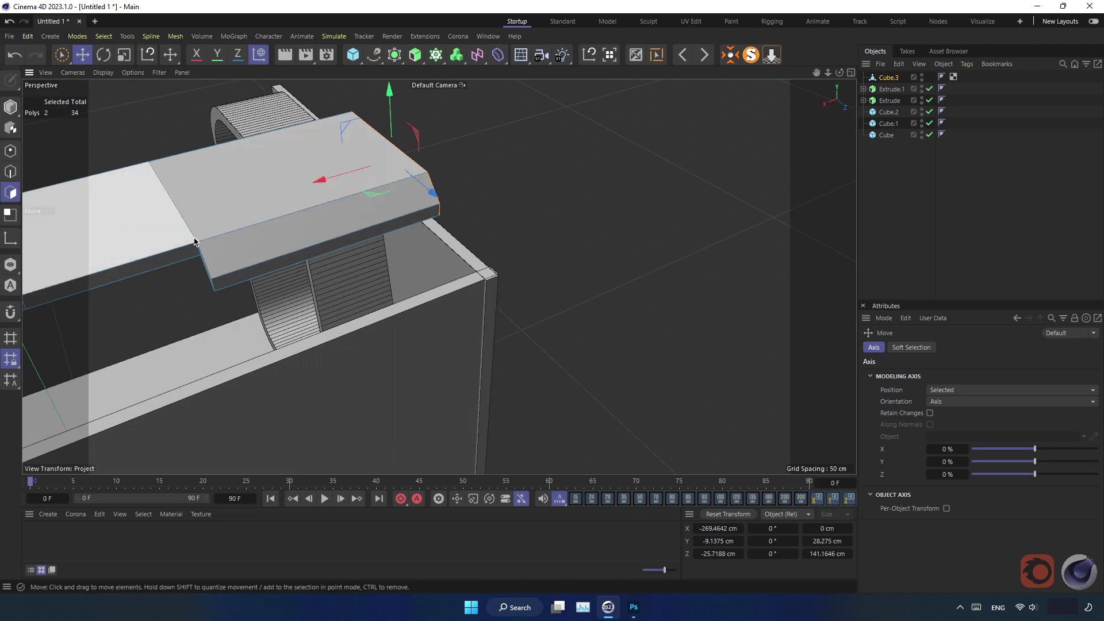
pyautogui.keyDown('alt'); pyautogui.moveTo(195, 245); pyautogui.dragTo(193, 318); pyautogui.keyUp('alt')
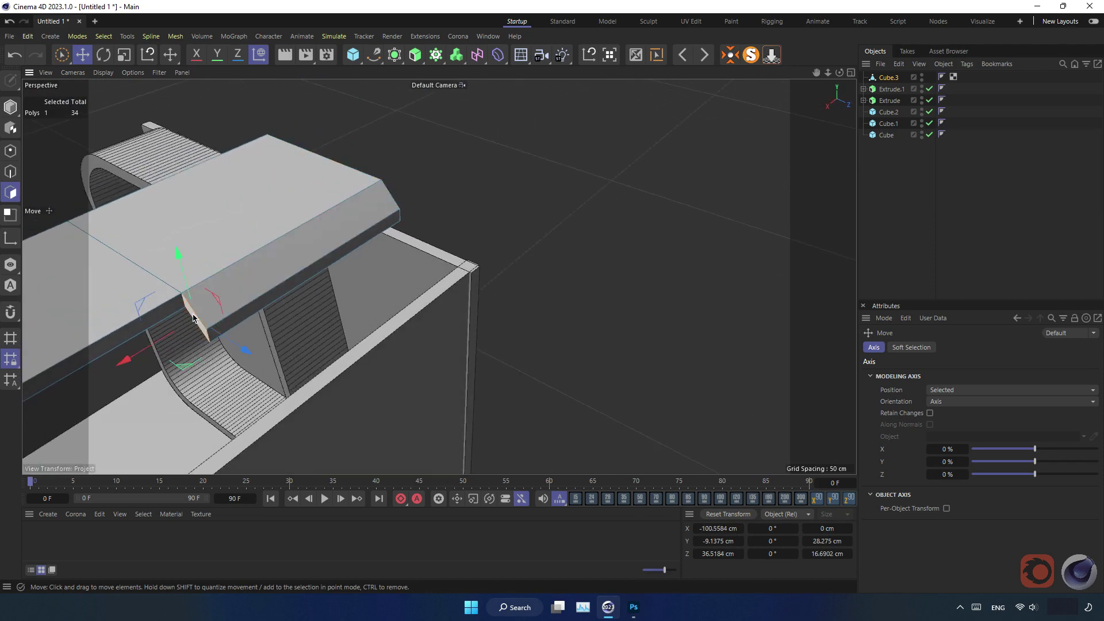
# Step: Shift the edges at the beam's step about 11 cm along X
pyautogui.click(15, 174)
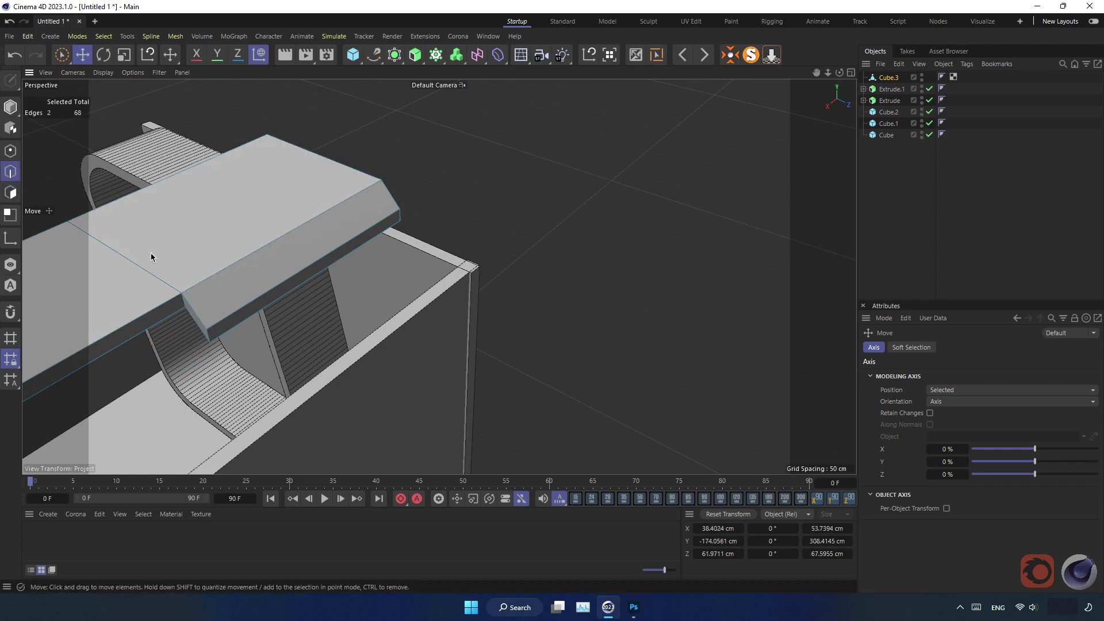
pyautogui.click(148, 272)
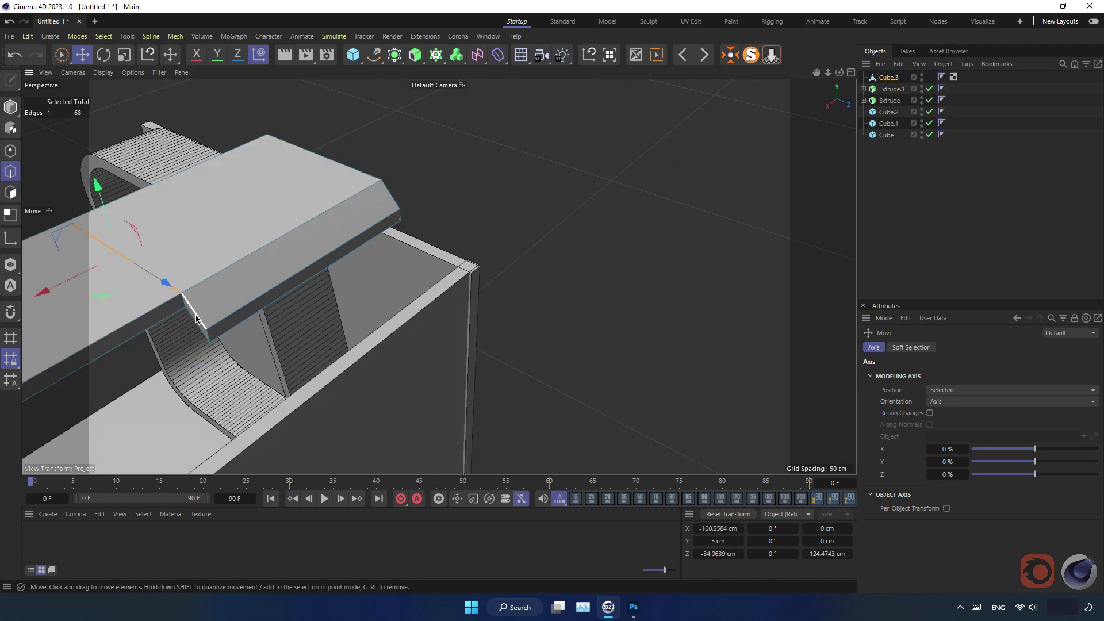
pyautogui.moveTo(178, 328)
pyautogui.keyDown('alt'); pyautogui.mouseDown()
pyautogui.moveTo(180, 291)
pyautogui.moveTo(272, 300)
pyautogui.moveTo(307, 284)
pyautogui.moveTo(285, 195)
pyautogui.mouseUp(); pyautogui.keyUp('alt')
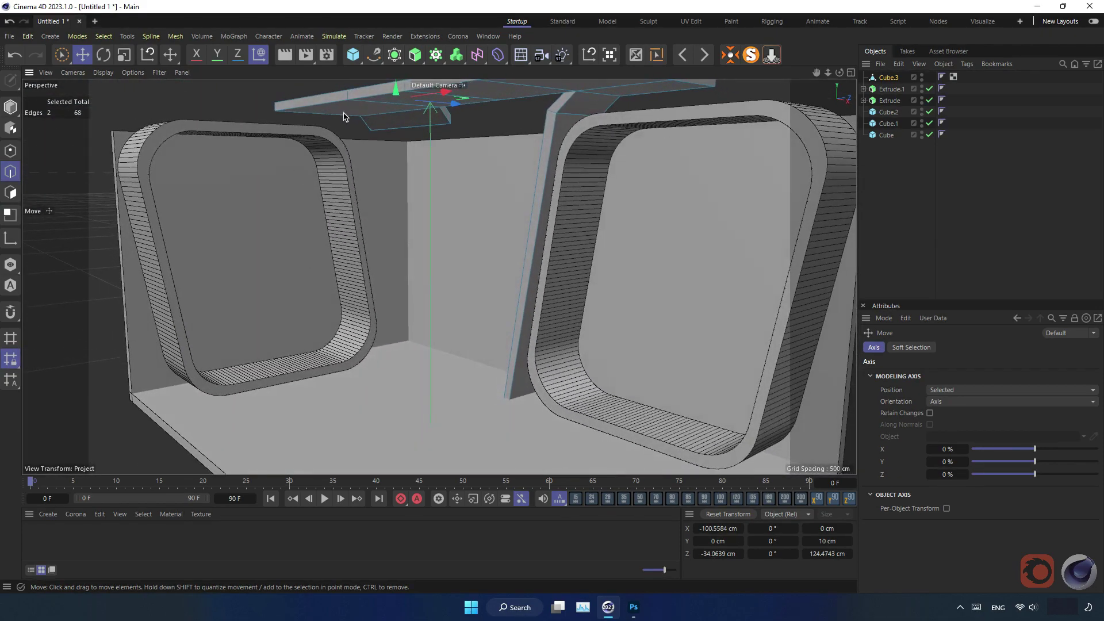
pyautogui.scroll(1, 411, 115)
pyautogui.scroll(3, 410, 115)
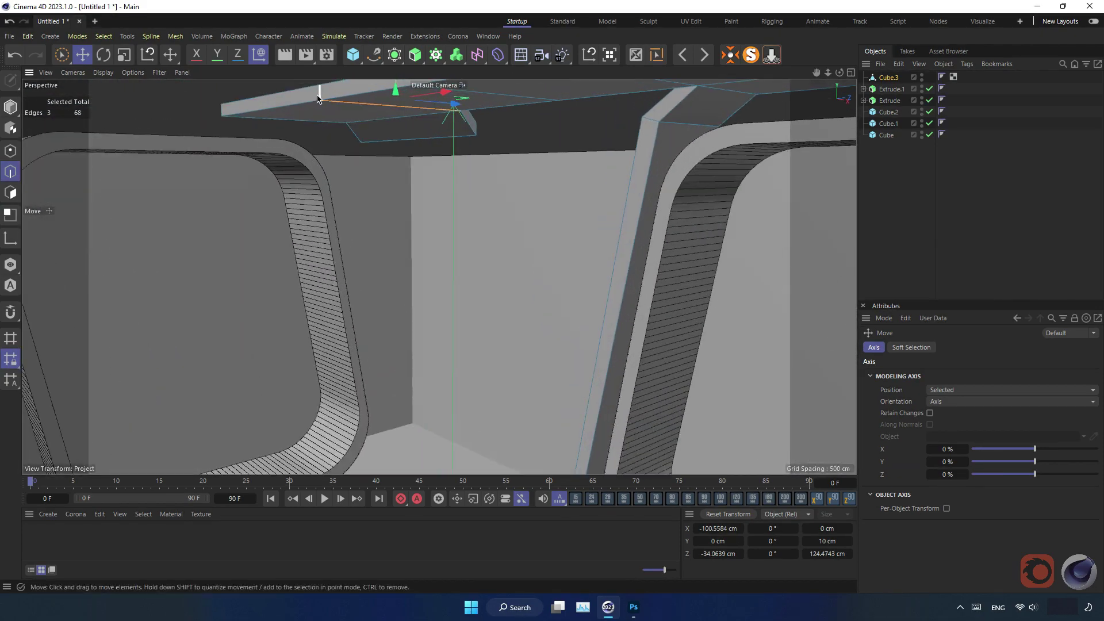
pyautogui.moveTo(354, 144)
pyautogui.keyDown('alt'); pyautogui.mouseDown()
pyautogui.moveTo(316, 192)
pyautogui.moveTo(382, 266)
pyautogui.moveTo(373, 234)
pyautogui.moveTo(390, 276)
pyautogui.moveTo(423, 274)
pyautogui.moveTo(505, 236)
pyautogui.moveTo(327, 288)
pyautogui.moveTo(348, 232)
pyautogui.moveTo(449, 209)
pyautogui.moveTo(320, 196)
pyautogui.mouseUp(); pyautogui.keyUp('alt')
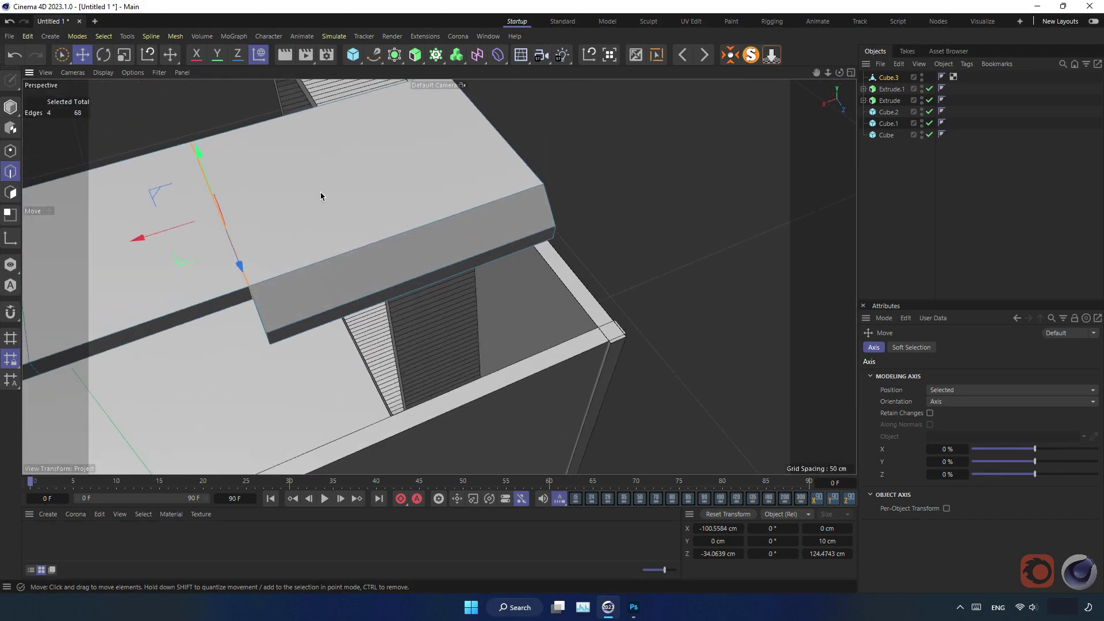
pyautogui.moveTo(189, 223); pyautogui.dragTo(204, 224)
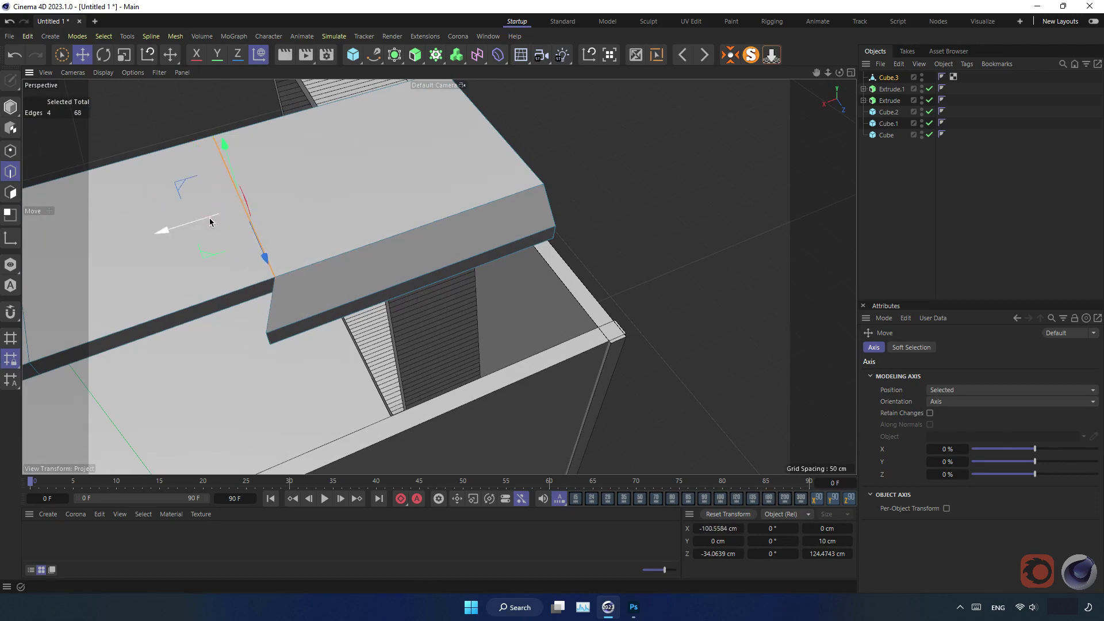
pyautogui.hotkey('ctrl', 'z')
pyautogui.moveTo(296, 303)
pyautogui.keyDown('alt'); pyautogui.mouseDown()
pyautogui.moveTo(291, 322)
pyautogui.moveTo(332, 279)
pyautogui.mouseUp(); pyautogui.keyUp('alt')
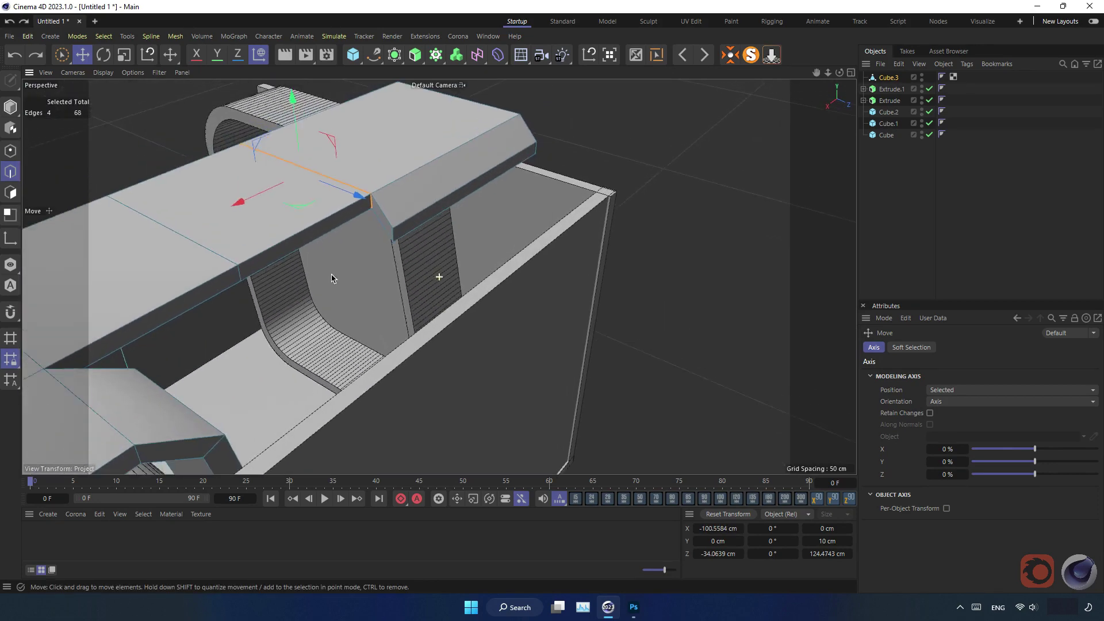
pyautogui.scroll(3, 449, 225)
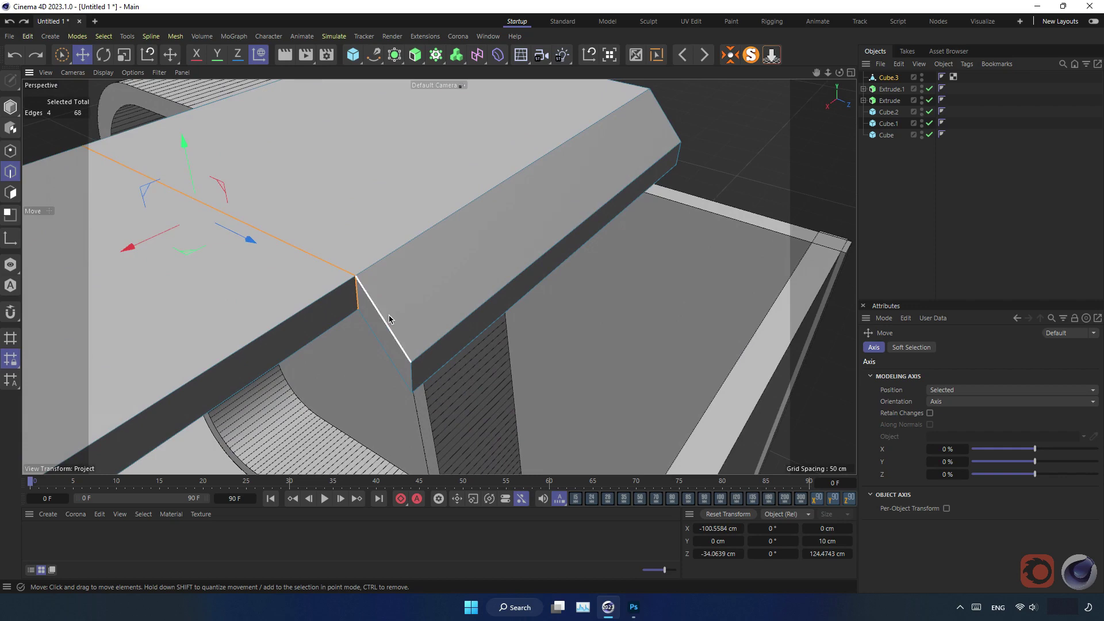
pyautogui.moveTo(353, 300)
pyautogui.keyDown('alt'); pyautogui.mouseDown()
pyautogui.moveTo(229, 305)
pyautogui.moveTo(345, 247)
pyautogui.mouseUp(); pyautogui.keyUp('alt')
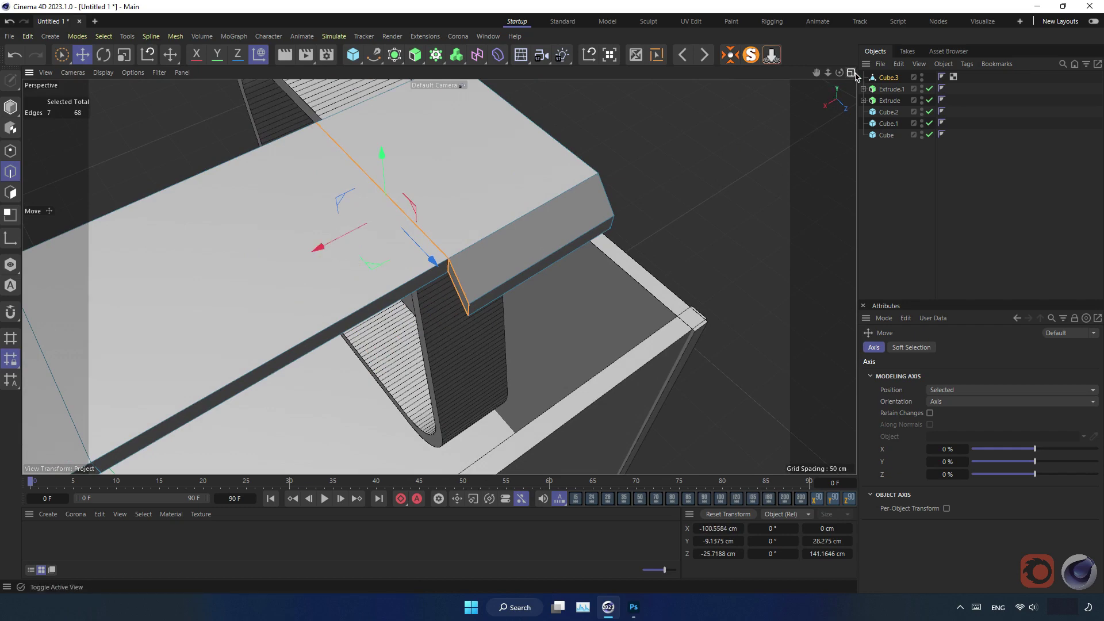
# Step: Lower a single corner edge of the beam by about 4 cm
pyautogui.press('F2')
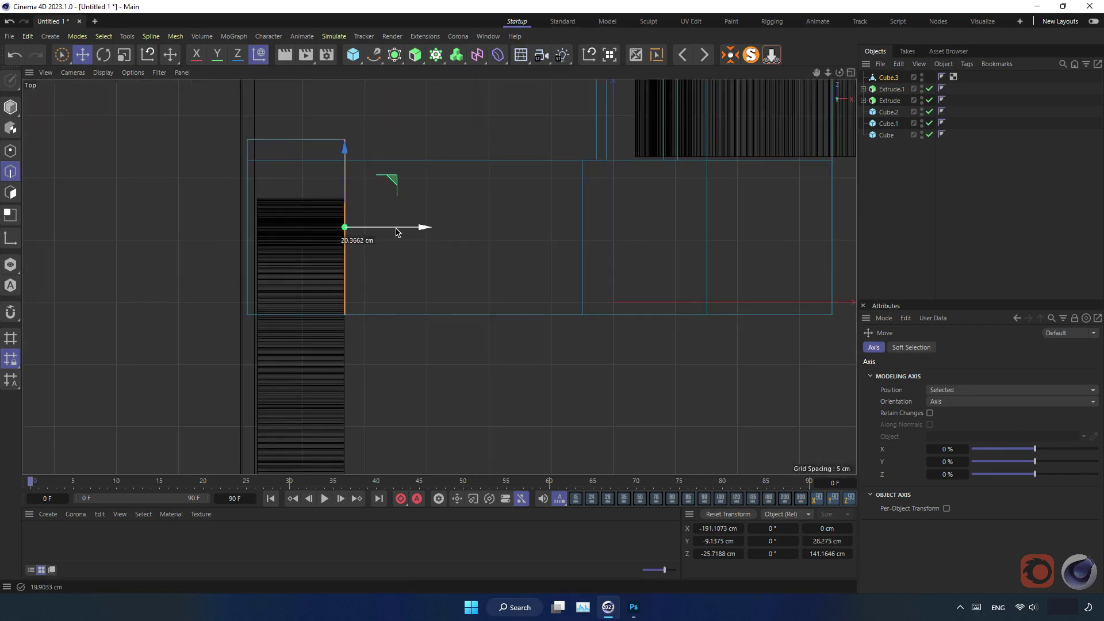
pyautogui.middleClick(854, 82)
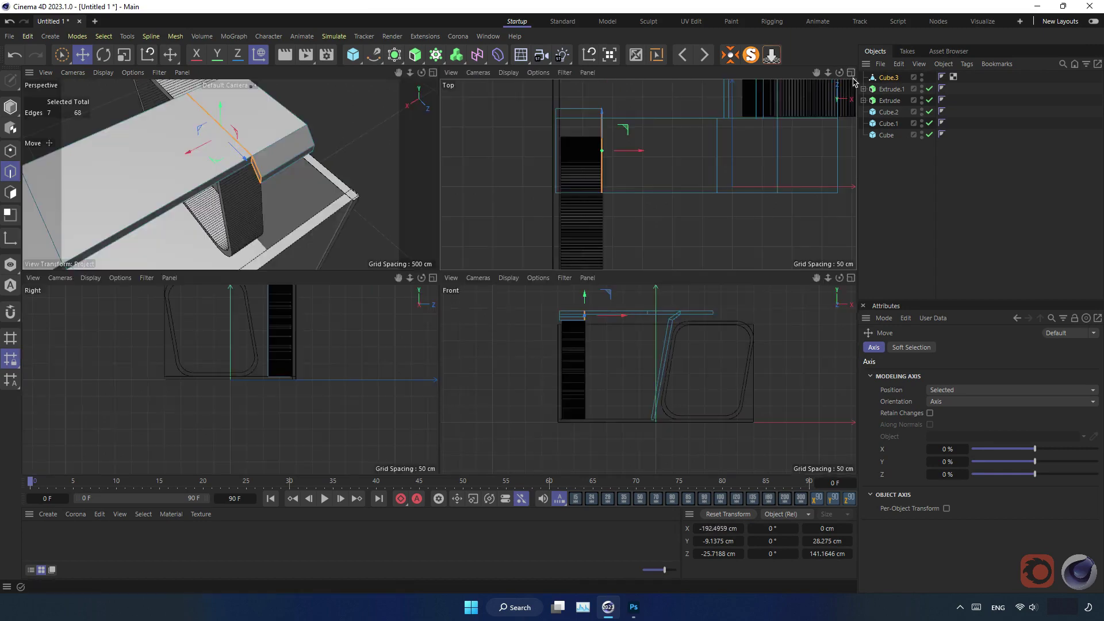
pyautogui.press('F1')
pyautogui.moveTo(493, 180)
pyautogui.keyDown('alt'); pyautogui.mouseDown()
pyautogui.moveTo(468, 145)
pyautogui.moveTo(451, 165)
pyautogui.moveTo(555, 136)
pyautogui.moveTo(476, 147)
pyautogui.moveTo(505, 185)
pyautogui.moveTo(506, 203)
pyautogui.moveTo(483, 222)
pyautogui.moveTo(505, 148)
pyautogui.moveTo(526, 147)
pyautogui.moveTo(483, 244)
pyautogui.moveTo(557, 239)
pyautogui.moveTo(502, 279)
pyautogui.moveTo(439, 274)
pyautogui.moveTo(490, 256)
pyautogui.moveTo(505, 234)
pyautogui.moveTo(580, 234)
pyautogui.mouseUp(); pyautogui.keyUp('alt')
pyautogui.click(498, 228)
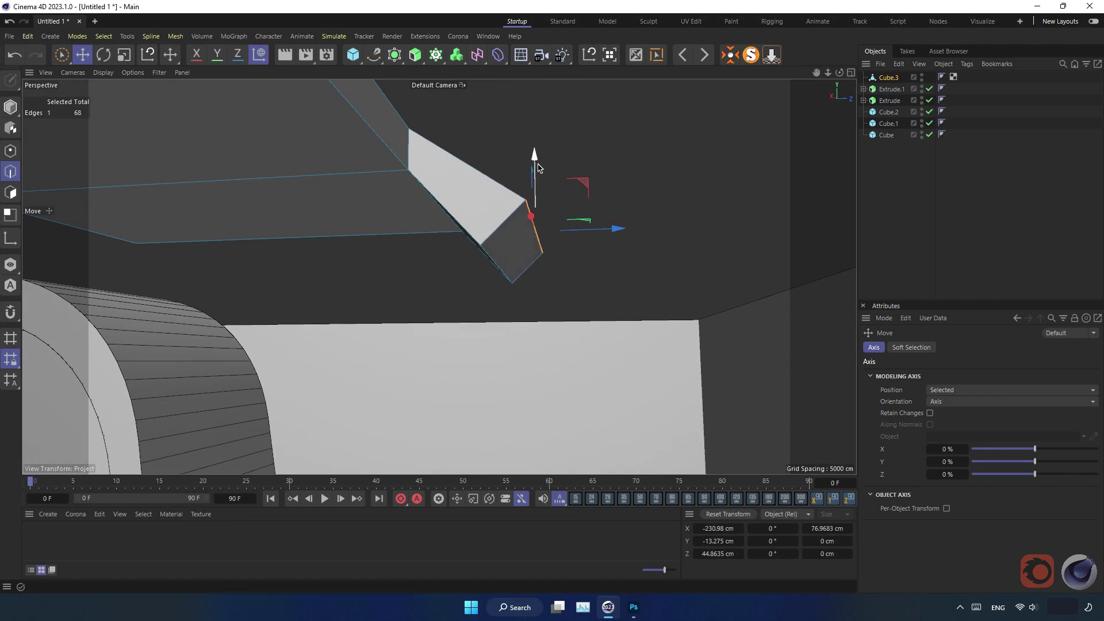
pyautogui.moveTo(538, 168); pyautogui.dragTo(533, 183)
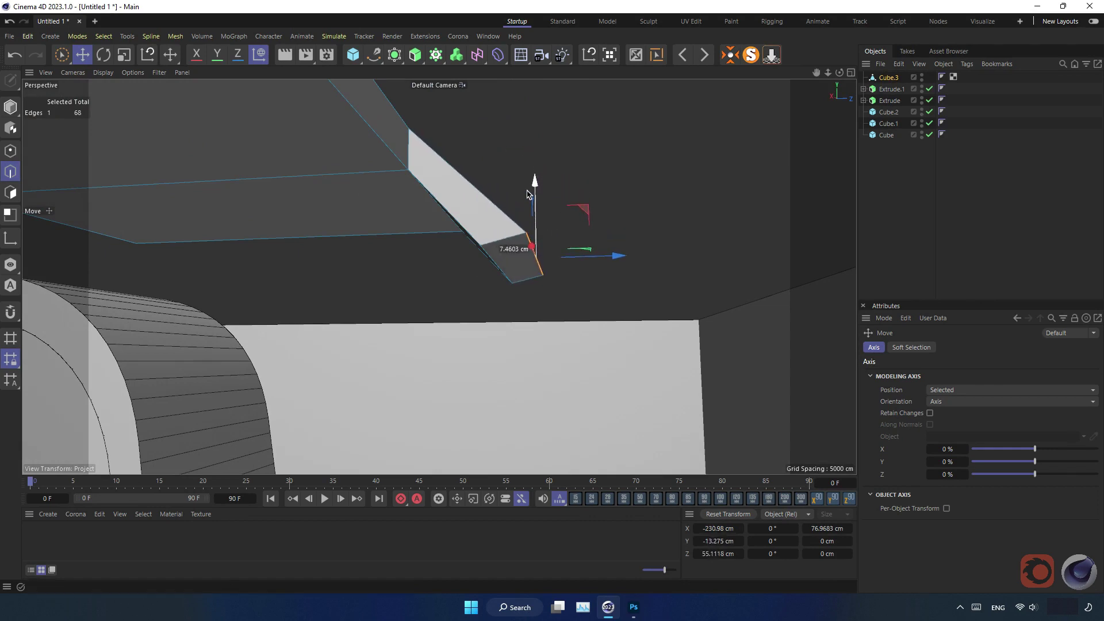
# Step: Extrude the beam's end face downward to Y -85.35 cm
pyautogui.click(12, 194)
pyautogui.click(492, 270)
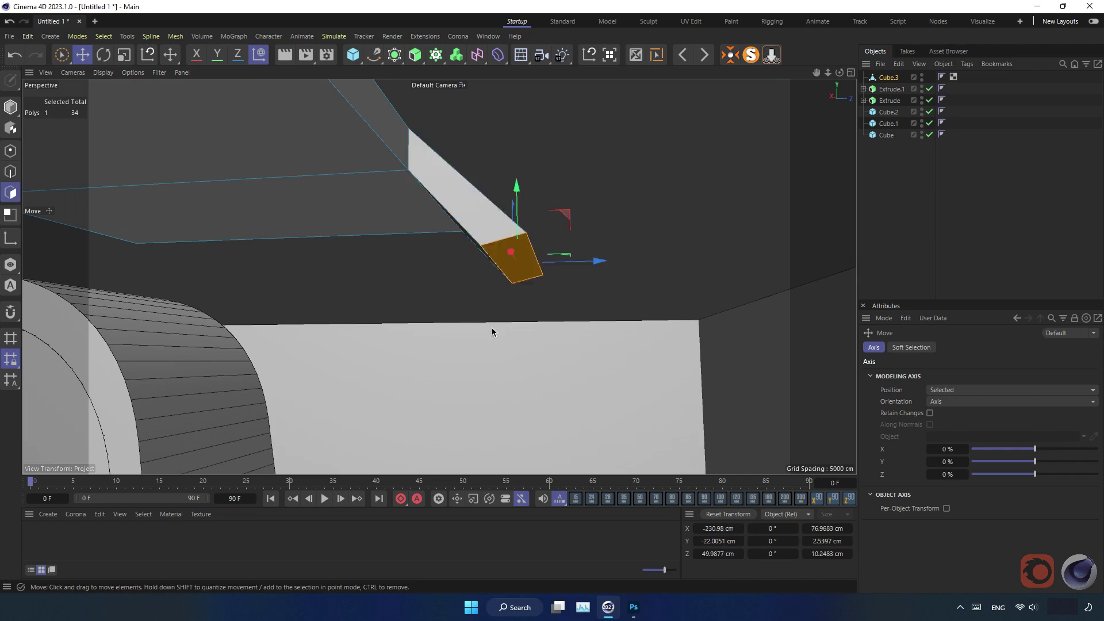
pyautogui.keyDown('alt'); pyautogui.moveTo(494, 329); pyautogui.dragTo(461, 158); pyautogui.keyUp('alt')
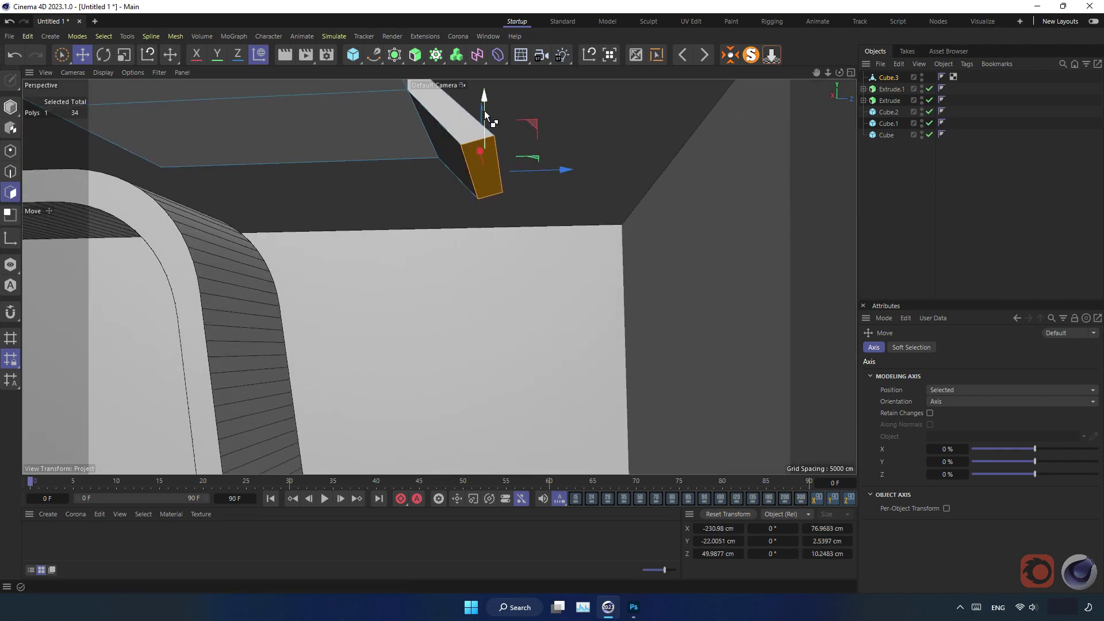
pyautogui.keyDown('ctrl'); pyautogui.moveTo(484, 110); pyautogui.dragTo(476, 314); pyautogui.keyUp('ctrl')
pyautogui.scroll(5, 387, 327)
pyautogui.scroll(3, 386, 328)
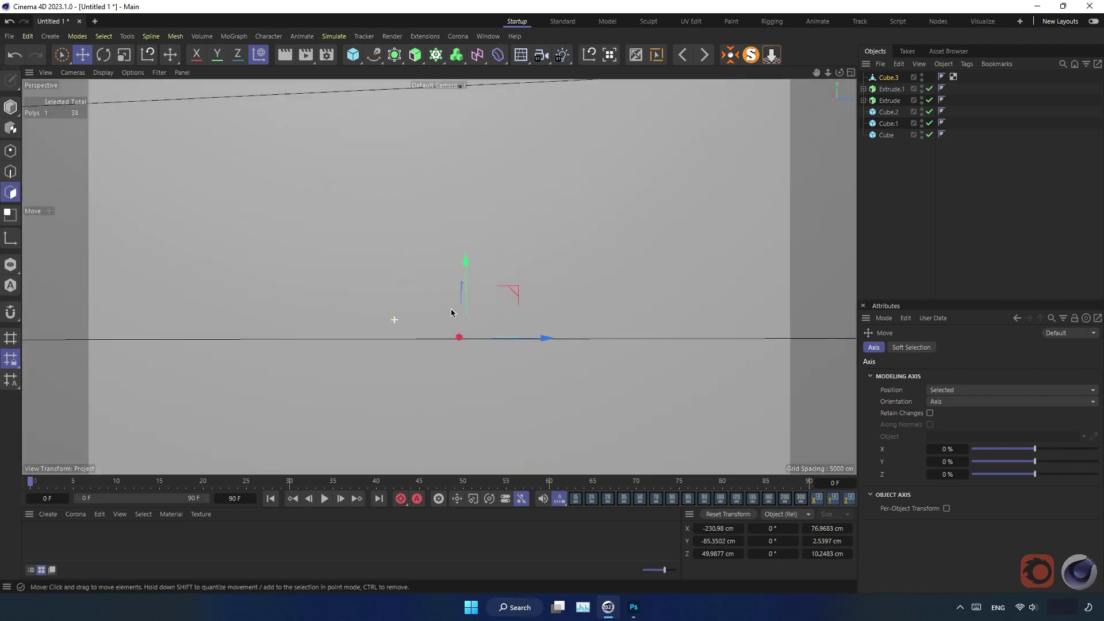
pyautogui.scroll(3, 451, 311)
pyautogui.scroll(3, 478, 322)
pyautogui.scroll(3, 460, 329)
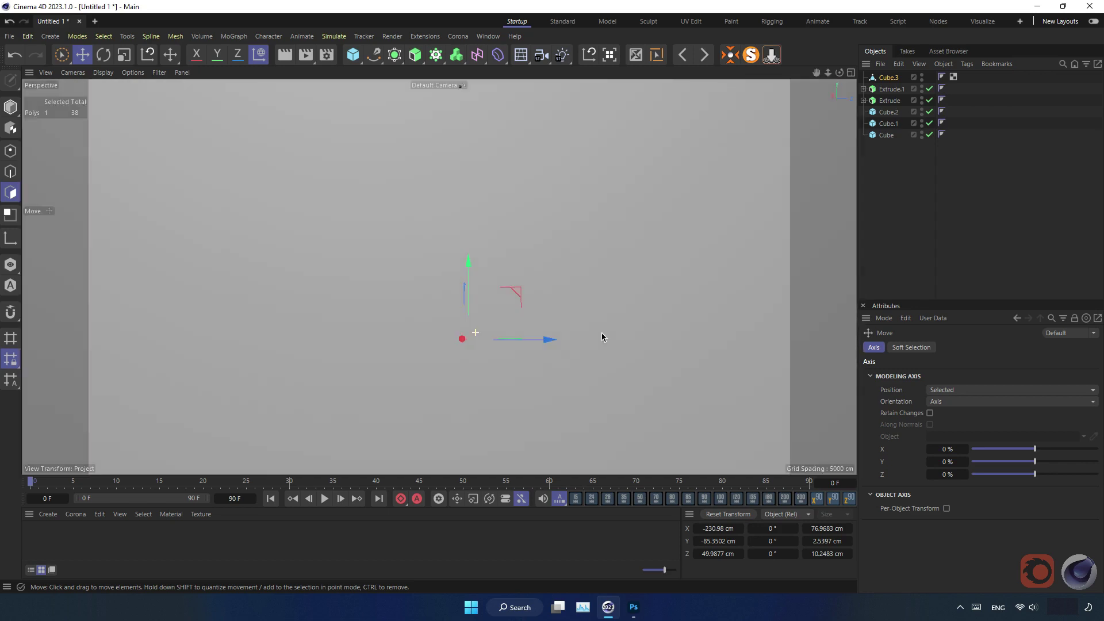
pyautogui.scroll(-3, 408, 364)
pyautogui.scroll(3, 418, 365)
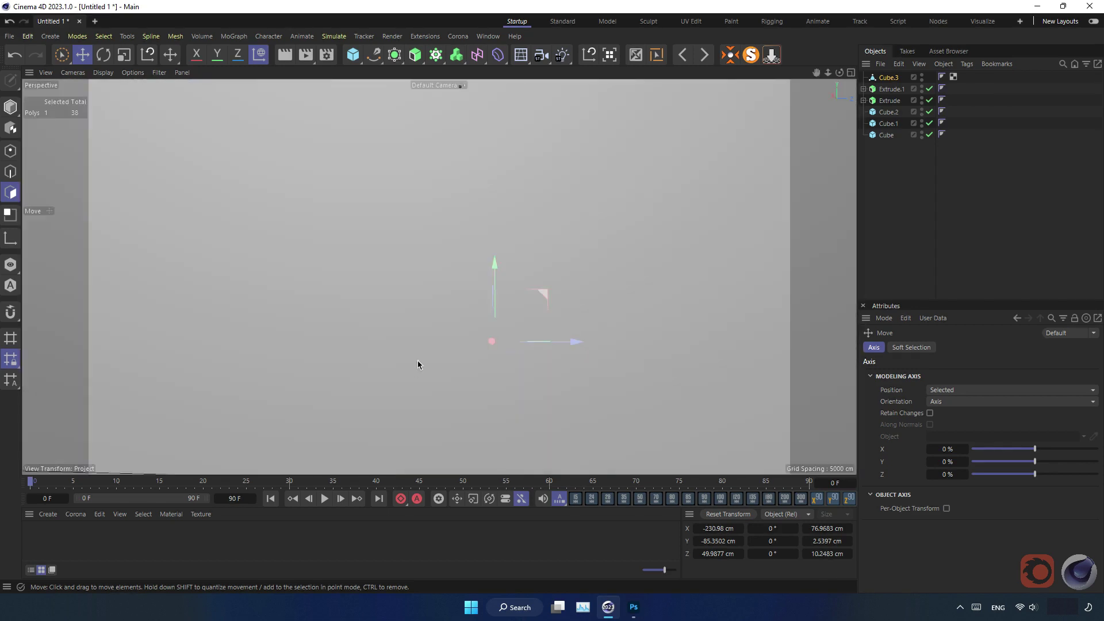
pyautogui.scroll(-3, 510, 345)
pyautogui.keyDown('alt'); pyautogui.moveTo(394, 352); pyautogui.dragTo(381, 271); pyautogui.keyUp('alt')
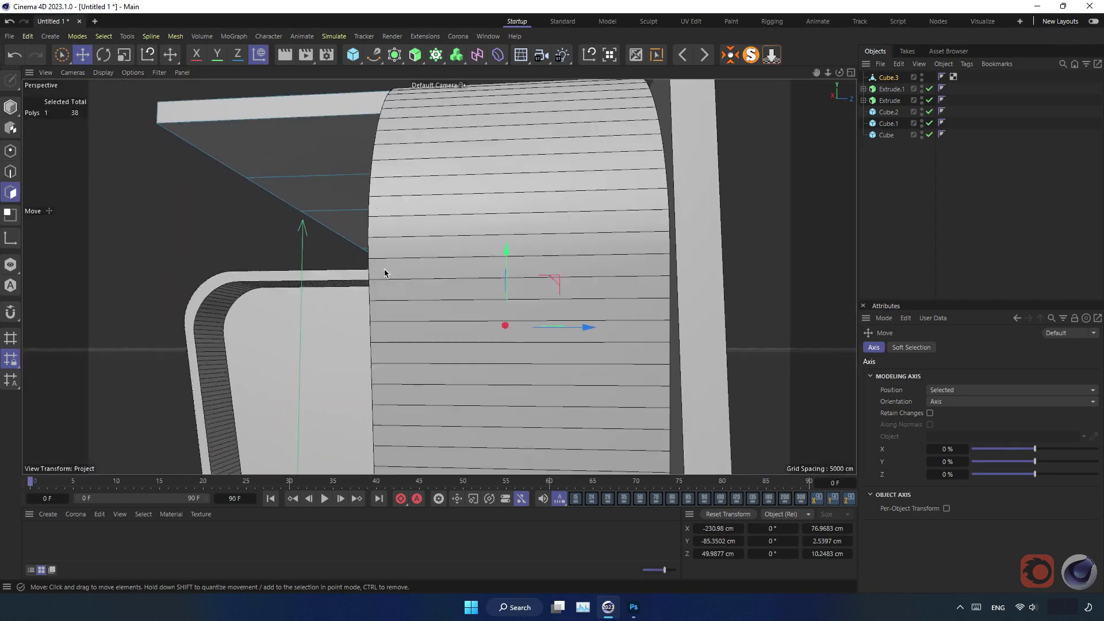
pyautogui.scroll(2, 354, 305)
pyautogui.scroll(-3, 355, 305)
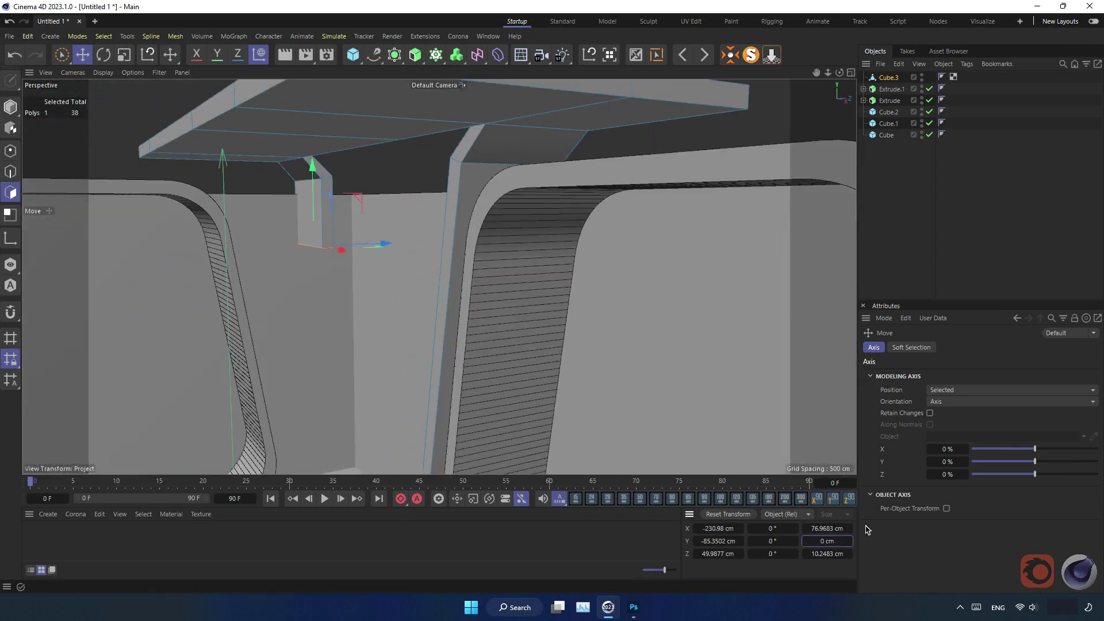
# Step: Drop the post's end face to the floor at Y -328.51 cm and shift its foot sideways
pyautogui.moveTo(394, 313)
pyautogui.keyDown('alt'); pyautogui.mouseDown()
pyautogui.moveTo(356, 172)
pyautogui.moveTo(328, 325)
pyautogui.mouseUp(); pyautogui.keyUp('alt')
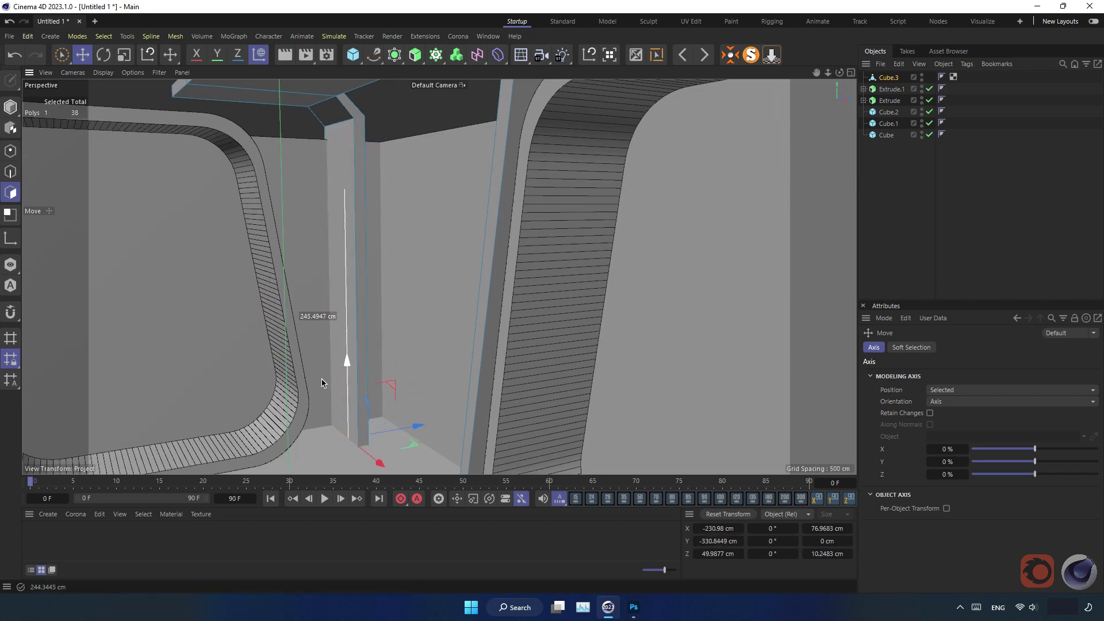
pyautogui.moveTo(397, 426); pyautogui.dragTo(434, 424)
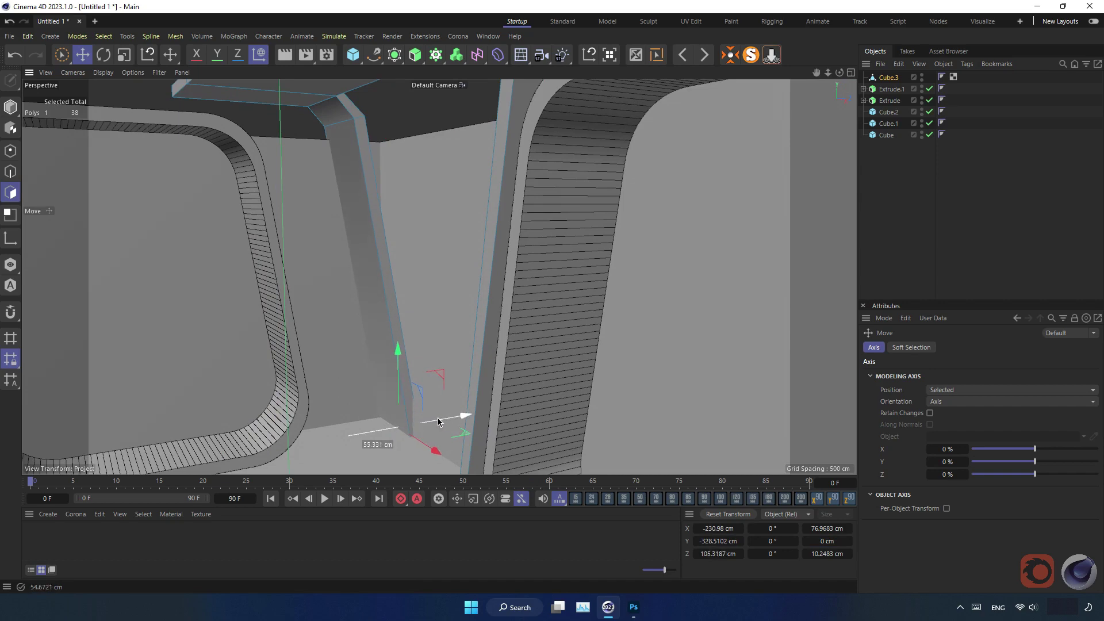
pyautogui.moveTo(438, 422); pyautogui.dragTo(443, 422)
pyautogui.moveTo(316, 284)
pyautogui.keyDown('alt'); pyautogui.mouseDown()
pyautogui.moveTo(283, 212)
pyautogui.moveTo(260, 264)
pyautogui.moveTo(267, 220)
pyautogui.moveTo(251, 227)
pyautogui.moveTo(264, 239)
pyautogui.moveTo(310, 197)
pyautogui.moveTo(308, 222)
pyautogui.moveTo(353, 244)
pyautogui.moveTo(283, 296)
pyautogui.moveTo(268, 343)
pyautogui.mouseUp(); pyautogui.keyUp('alt')
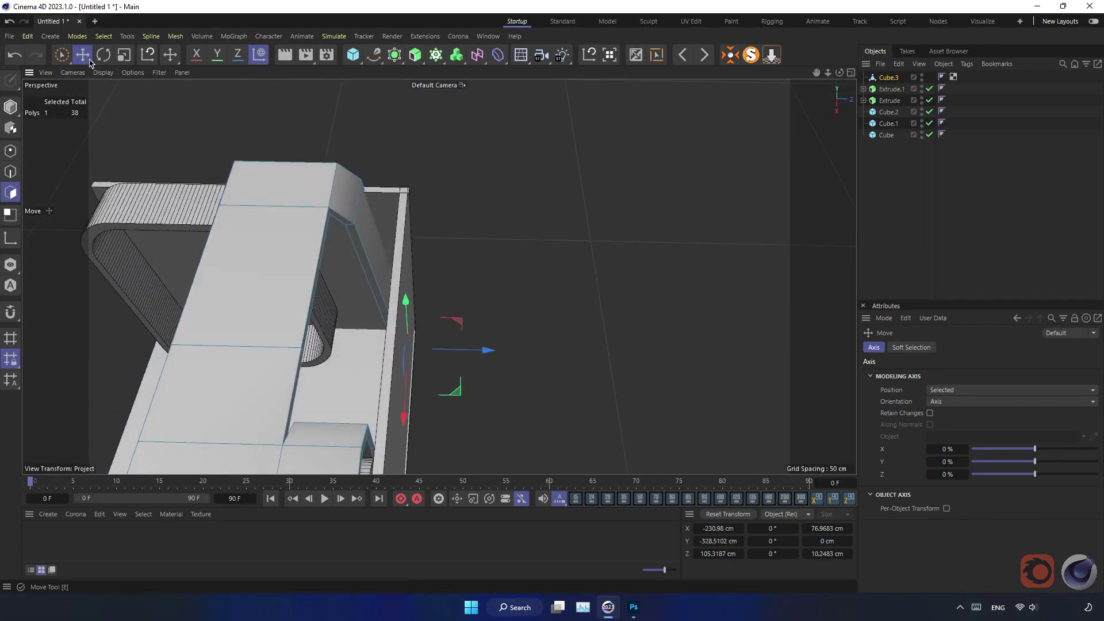
# Step: In Model mode, slide Cube.3 along the booth
pyautogui.click(11, 109)
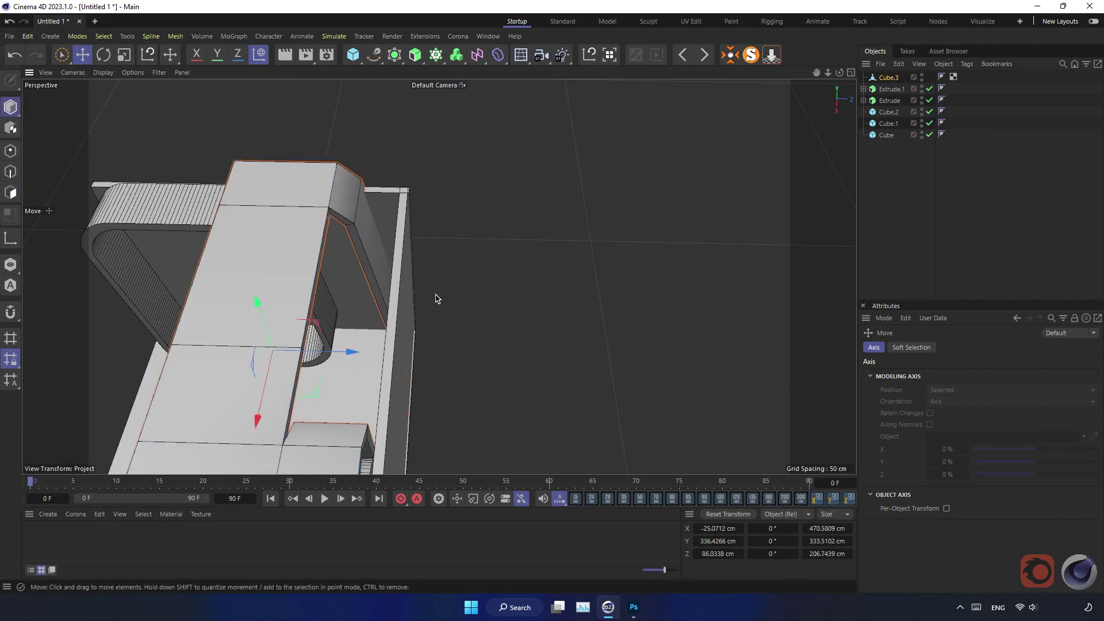
pyautogui.moveTo(338, 352)
pyautogui.mouseDown()
pyautogui.moveTo(250, 346)
pyautogui.moveTo(370, 295)
pyautogui.moveTo(366, 258)
pyautogui.moveTo(337, 301)
pyautogui.moveTo(305, 314)
pyautogui.moveTo(448, 267)
pyautogui.moveTo(395, 320)
pyautogui.moveTo(414, 312)
pyautogui.moveTo(463, 167)
pyautogui.moveTo(328, 337)
pyautogui.moveTo(303, 311)
pyautogui.mouseUp()
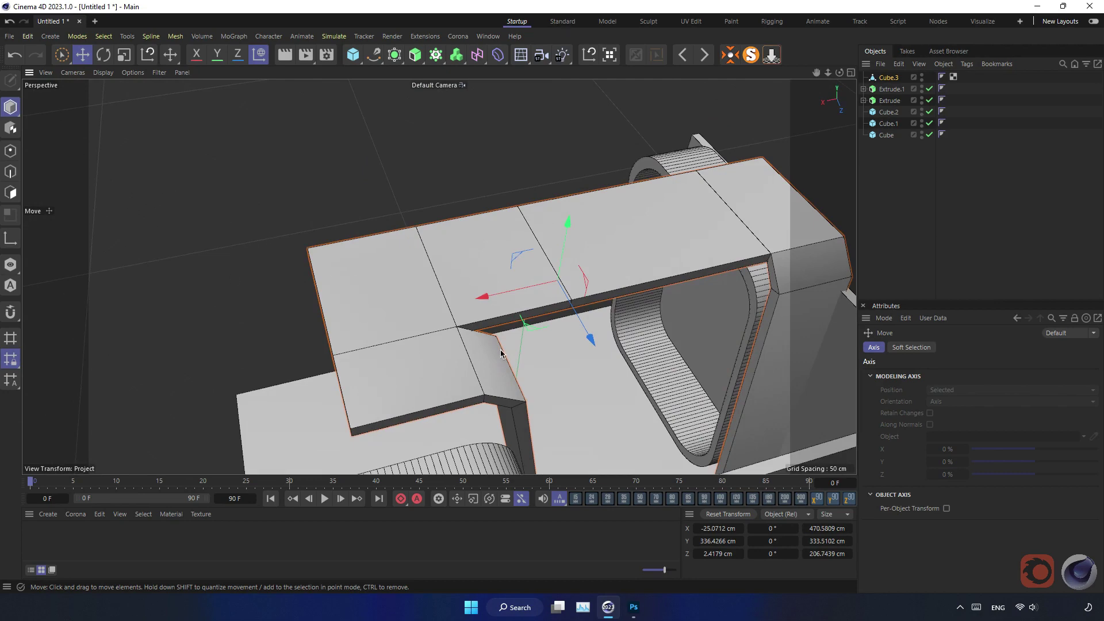
pyautogui.moveTo(459, 368)
pyautogui.keyDown('alt'); pyautogui.mouseDown()
pyautogui.moveTo(316, 367)
pyautogui.moveTo(510, 241)
pyautogui.moveTo(446, 256)
pyautogui.moveTo(458, 257)
pyautogui.mouseUp(); pyautogui.keyUp('alt')
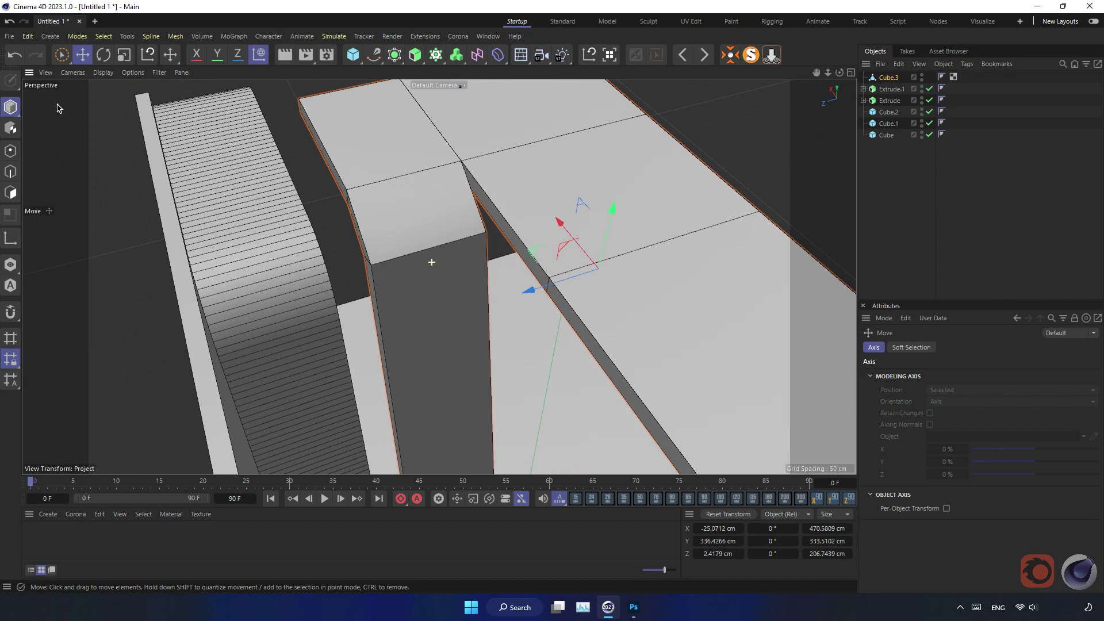
# Step: Brush-select the top faces over the post end in Polygon mode
pyautogui.click(11, 194)
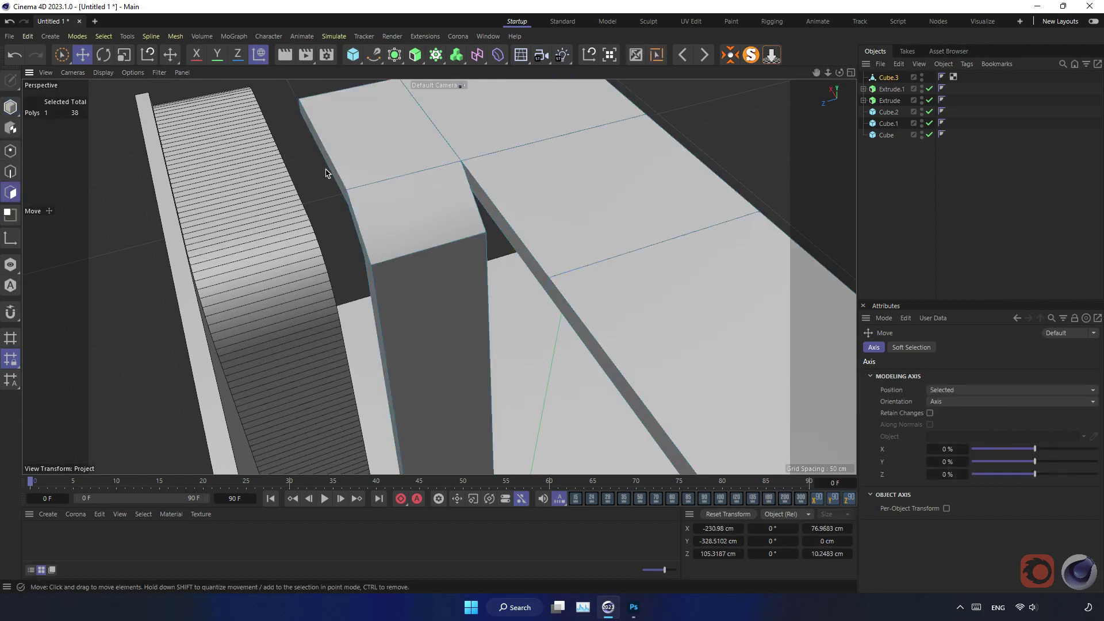
pyautogui.keyDown('alt'); pyautogui.moveTo(340, 215); pyautogui.dragTo(402, 189); pyautogui.keyUp('alt')
pyautogui.press('space')
pyautogui.keyDown('shift'); pyautogui.moveTo(476, 180); pyautogui.dragTo(452, 172); pyautogui.keyUp('shift')
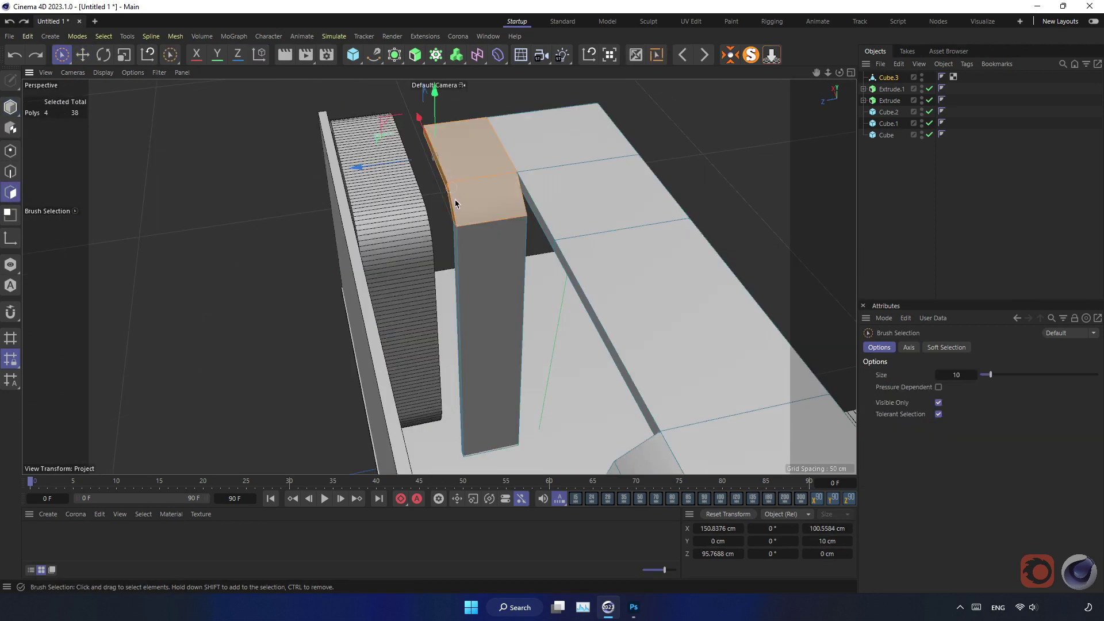
# Step: Inspect the selected slanted-post and beam-end faces from several angles
pyautogui.moveTo(491, 281)
pyautogui.keyDown('alt'); pyautogui.mouseDown()
pyautogui.moveTo(767, 262)
pyautogui.moveTo(801, 212)
pyautogui.moveTo(789, 207)
pyautogui.mouseUp(); pyautogui.keyUp('alt')
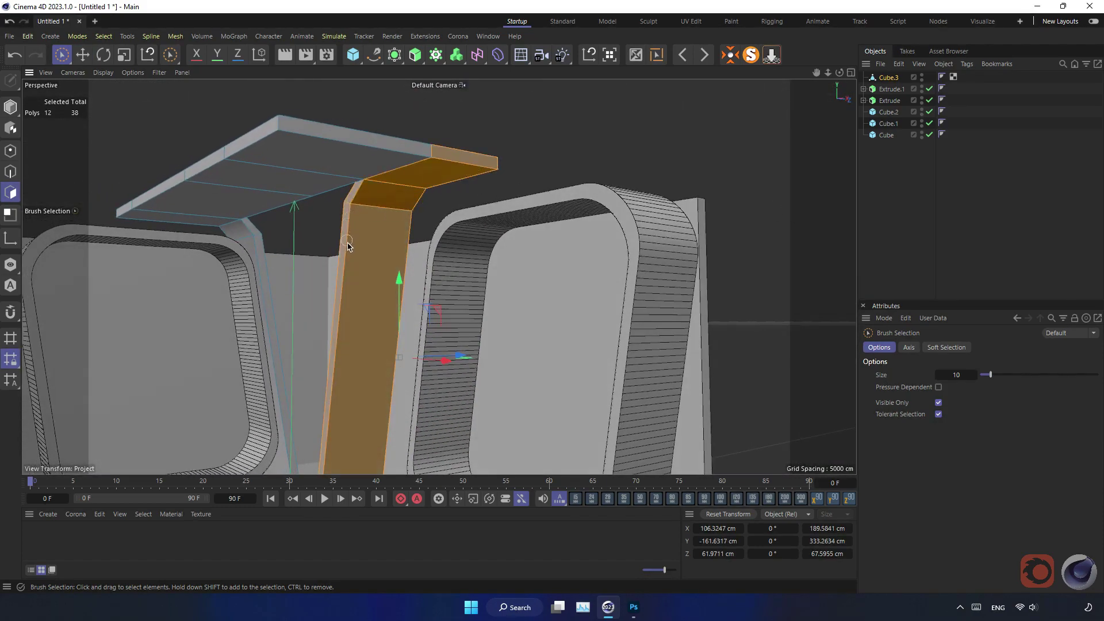
pyautogui.scroll(-5, 362, 331)
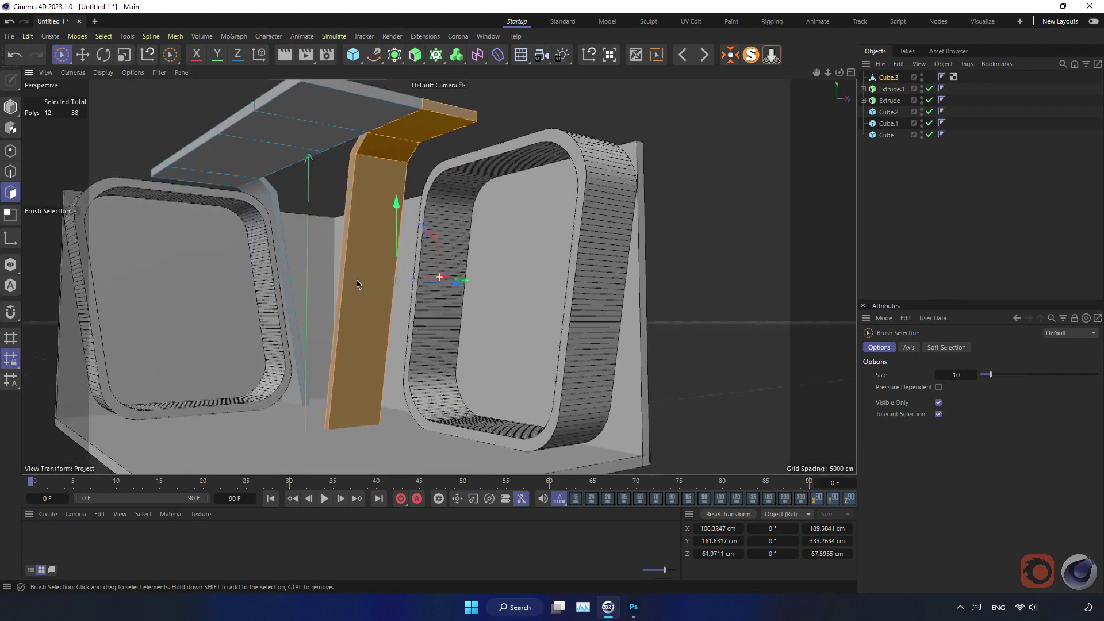
pyautogui.scroll(3, 362, 322)
pyautogui.moveTo(423, 270)
pyautogui.keyDown('alt'); pyautogui.mouseDown()
pyautogui.moveTo(412, 326)
pyautogui.moveTo(489, 297)
pyautogui.mouseUp(); pyautogui.keyUp('alt')
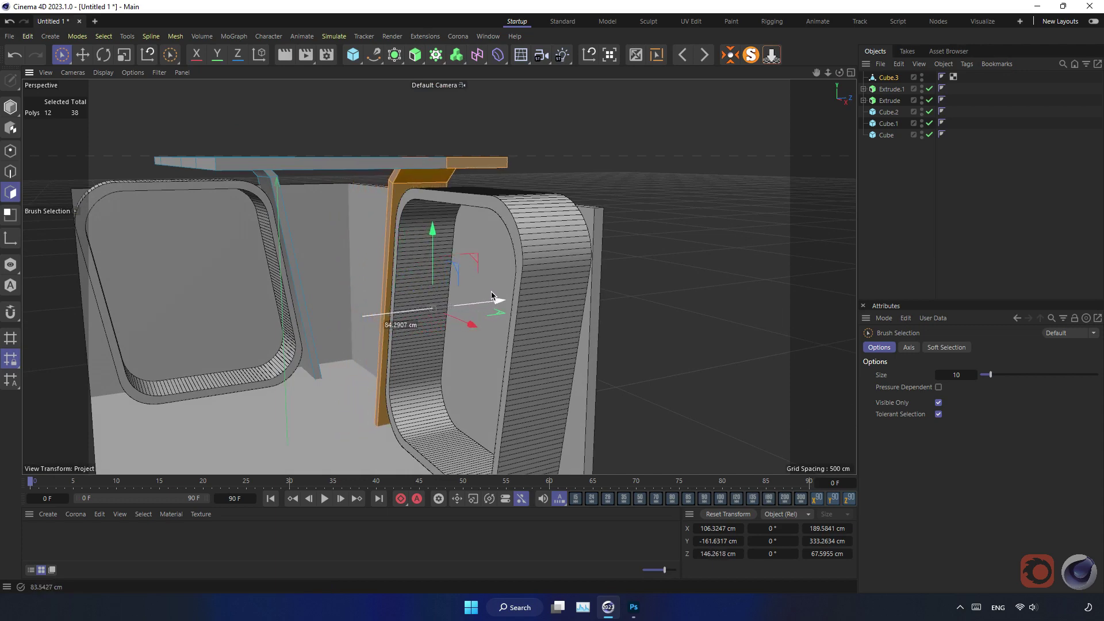
pyautogui.moveTo(491, 296)
pyautogui.keyDown('alt'); pyautogui.mouseDown()
pyautogui.moveTo(402, 310)
pyautogui.moveTo(165, 264)
pyautogui.mouseUp(); pyautogui.keyUp('alt')
pyautogui.scroll(4, 389, 308)
pyautogui.scroll(-3, 389, 308)
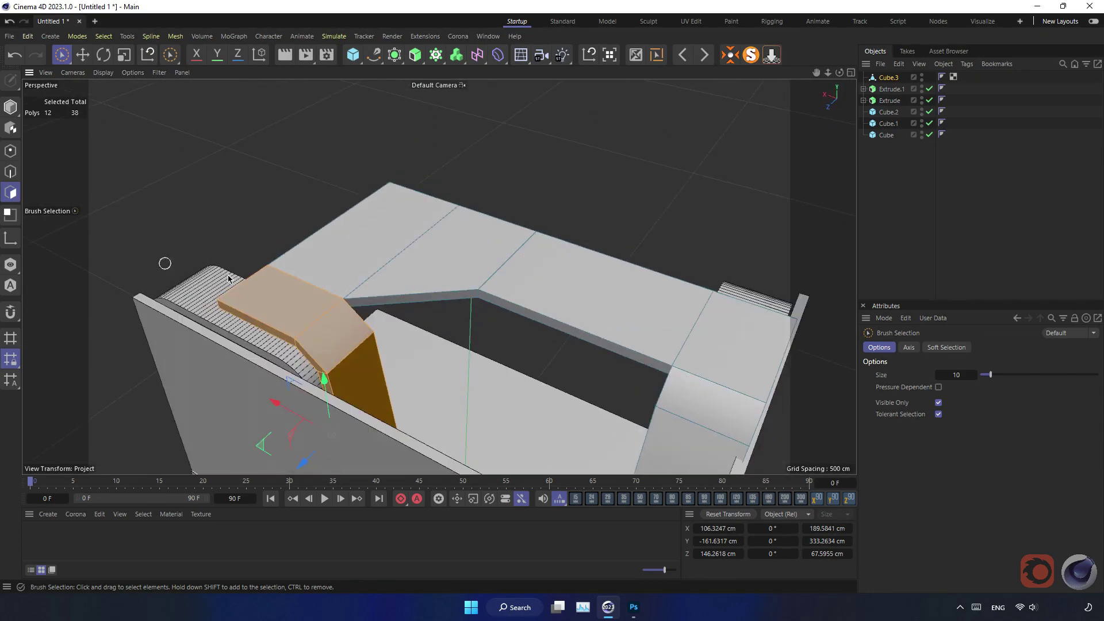
# Step: Return to the Move tool in Model mode and view the beam slab from below
pyautogui.click(81, 54)
pyautogui.click(10, 107)
pyautogui.moveTo(471, 197)
pyautogui.keyDown('alt'); pyautogui.mouseDown()
pyautogui.moveTo(593, 203)
pyautogui.moveTo(604, 266)
pyautogui.mouseUp(); pyautogui.keyUp('alt')
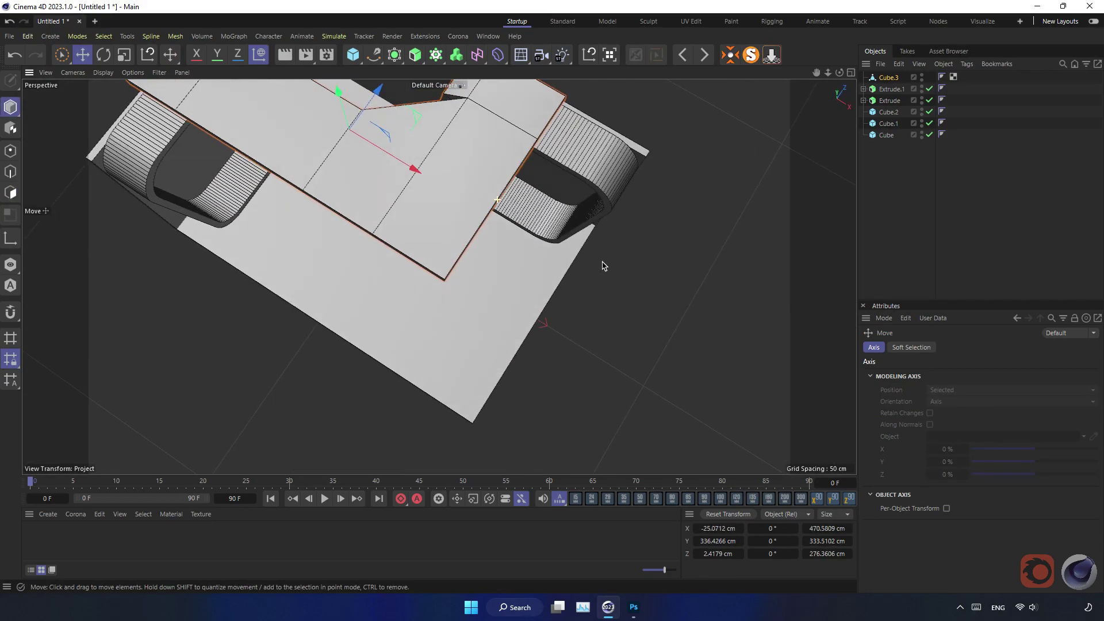
pyautogui.keyDown('alt'); pyautogui.moveTo(502, 223); pyautogui.dragTo(504, 269); pyautogui.keyUp('alt')
pyautogui.moveTo(458, 198)
pyautogui.keyDown('alt'); pyautogui.mouseDown()
pyautogui.moveTo(395, 212)
pyautogui.moveTo(426, 217)
pyautogui.moveTo(313, 202)
pyautogui.moveTo(256, 177)
pyautogui.mouseUp(); pyautogui.keyUp('alt')
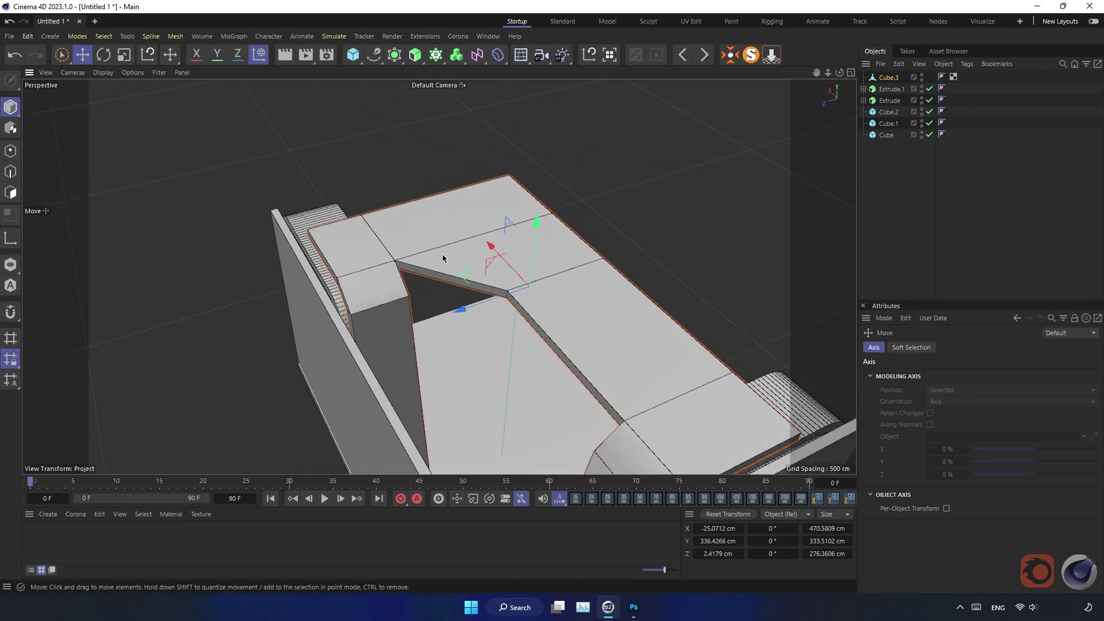
pyautogui.moveTo(443, 258)
pyautogui.keyDown('alt'); pyautogui.mouseDown()
pyautogui.moveTo(517, 257)
pyautogui.moveTo(458, 244)
pyautogui.mouseUp(); pyautogui.keyUp('alt')
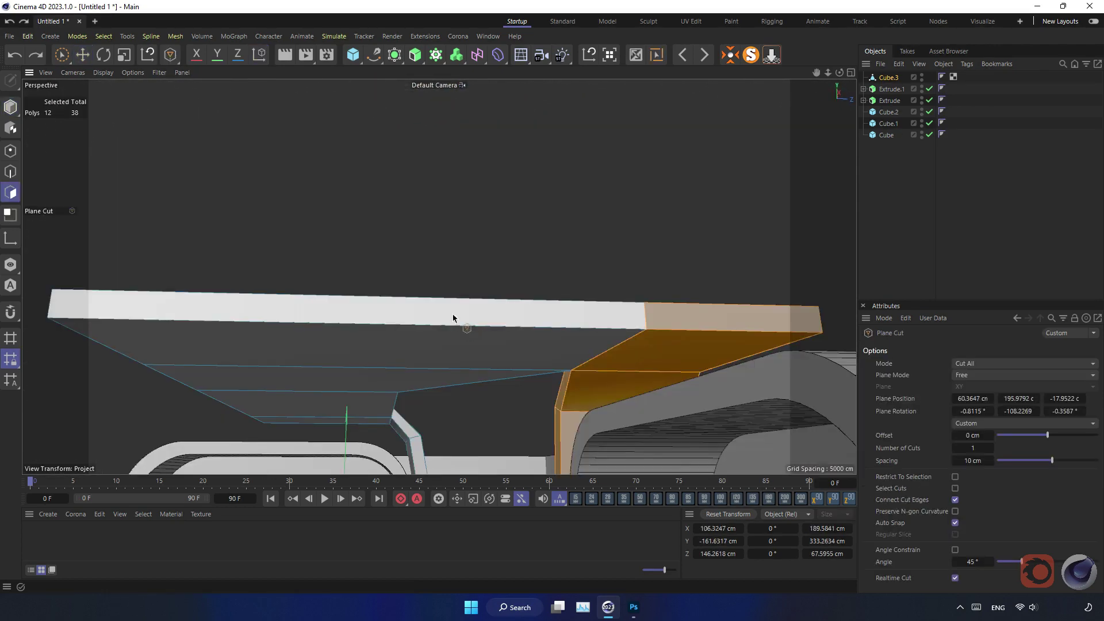
# Step: Cut new lines across the top beam's slab beside the post with Line Cut (K~K)
pyautogui.rightClick(475, 238)
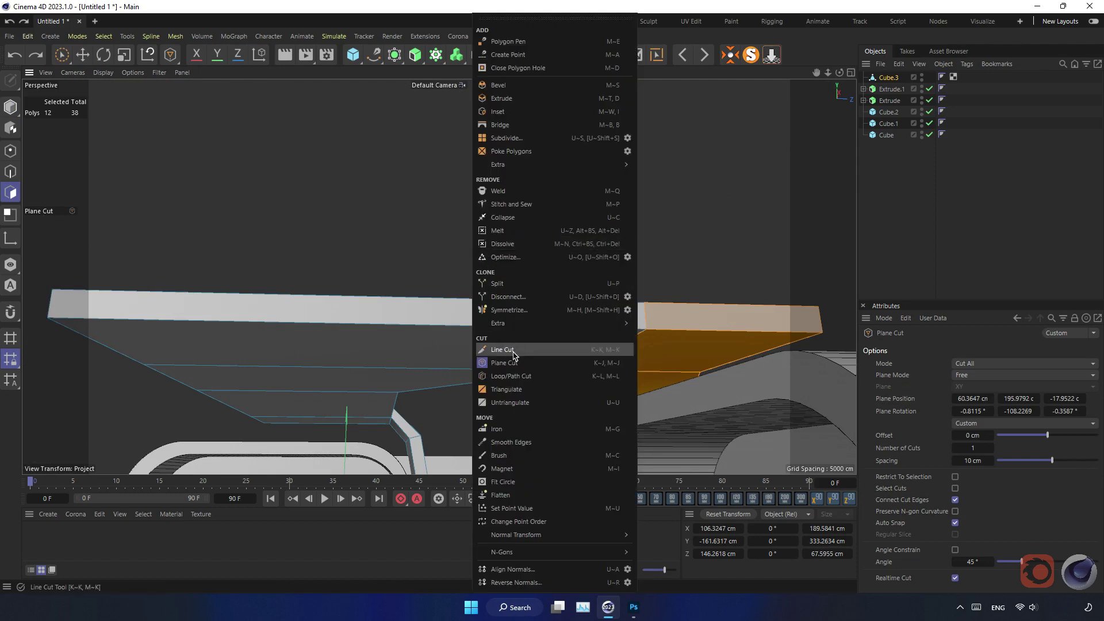
pyautogui.click(514, 350)
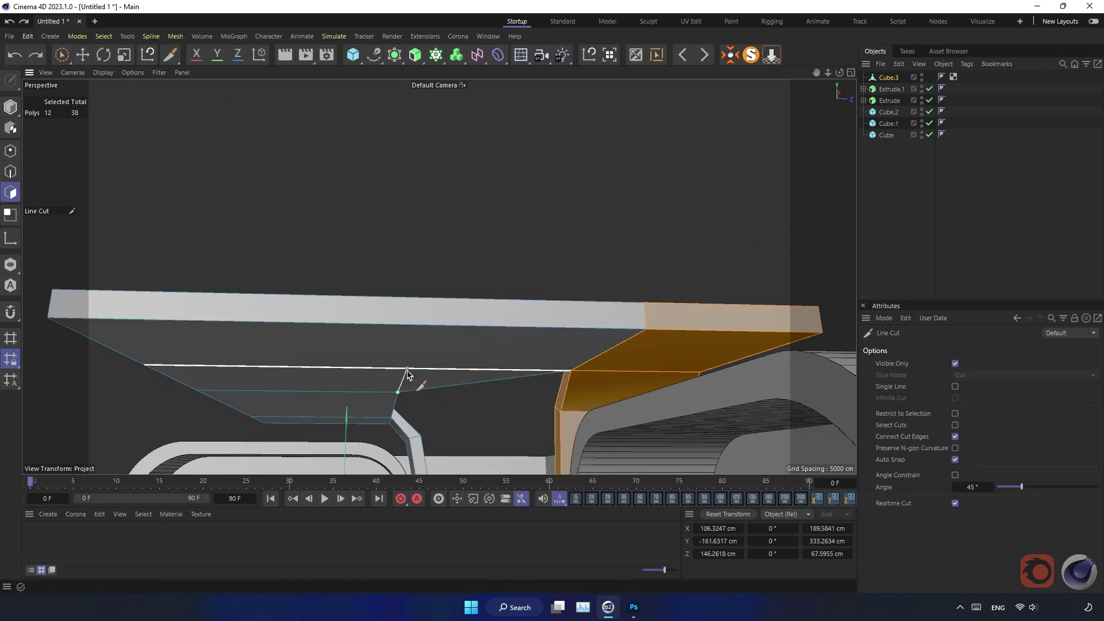
pyautogui.click(414, 328)
pyautogui.moveTo(414, 323); pyautogui.dragTo(417, 306)
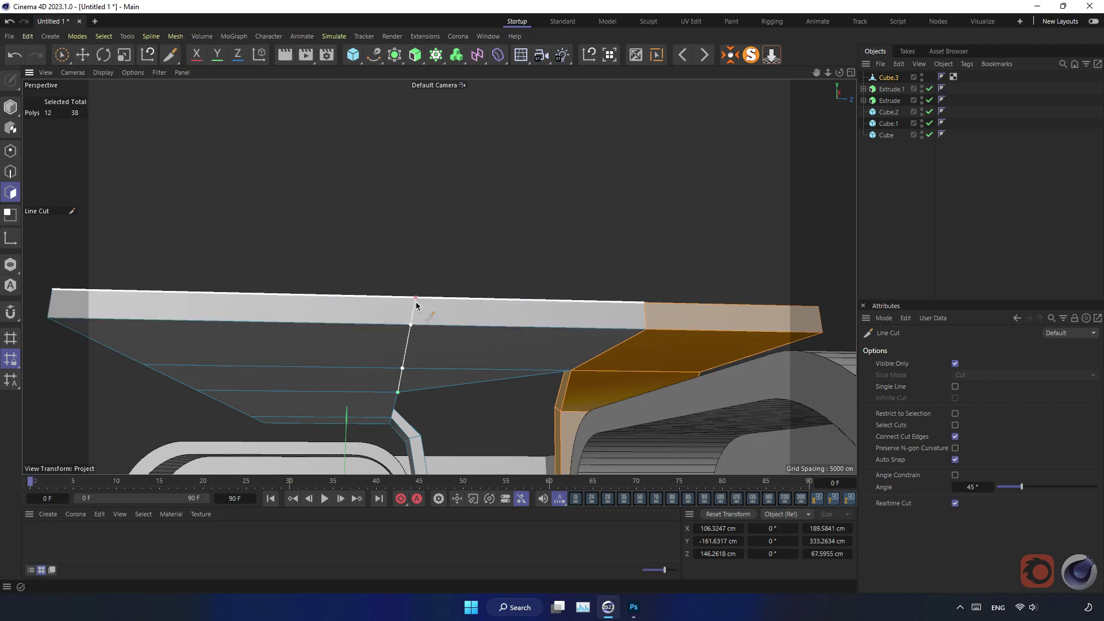
pyautogui.moveTo(443, 362)
pyautogui.keyDown('alt'); pyautogui.mouseDown()
pyautogui.moveTo(457, 357)
pyautogui.moveTo(464, 372)
pyautogui.mouseUp(); pyautogui.keyUp('alt')
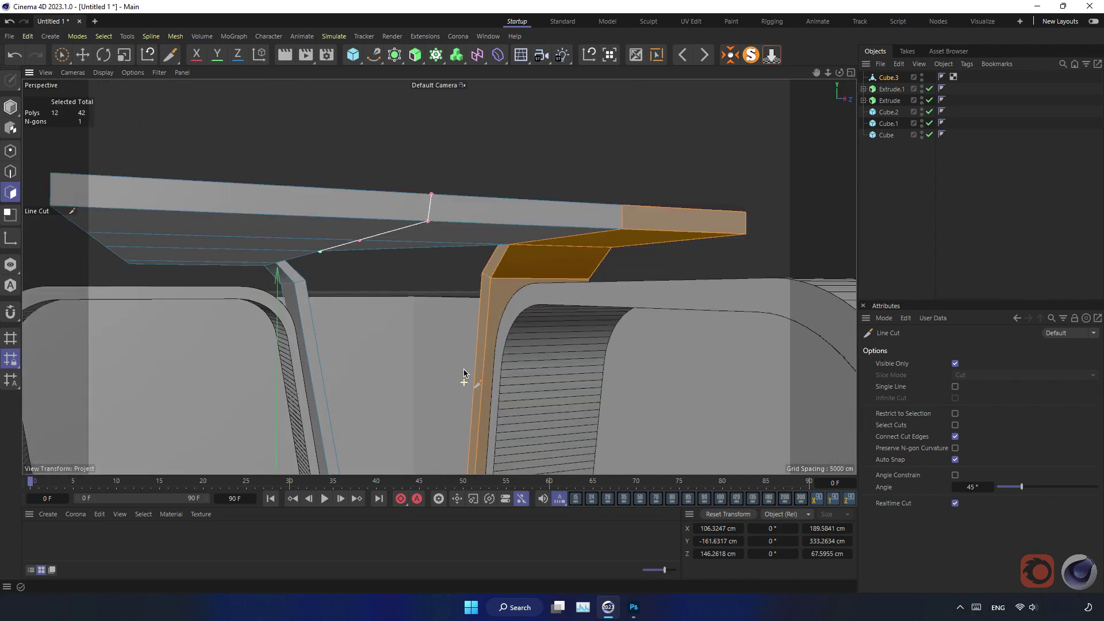
pyautogui.scroll(10, 425, 230)
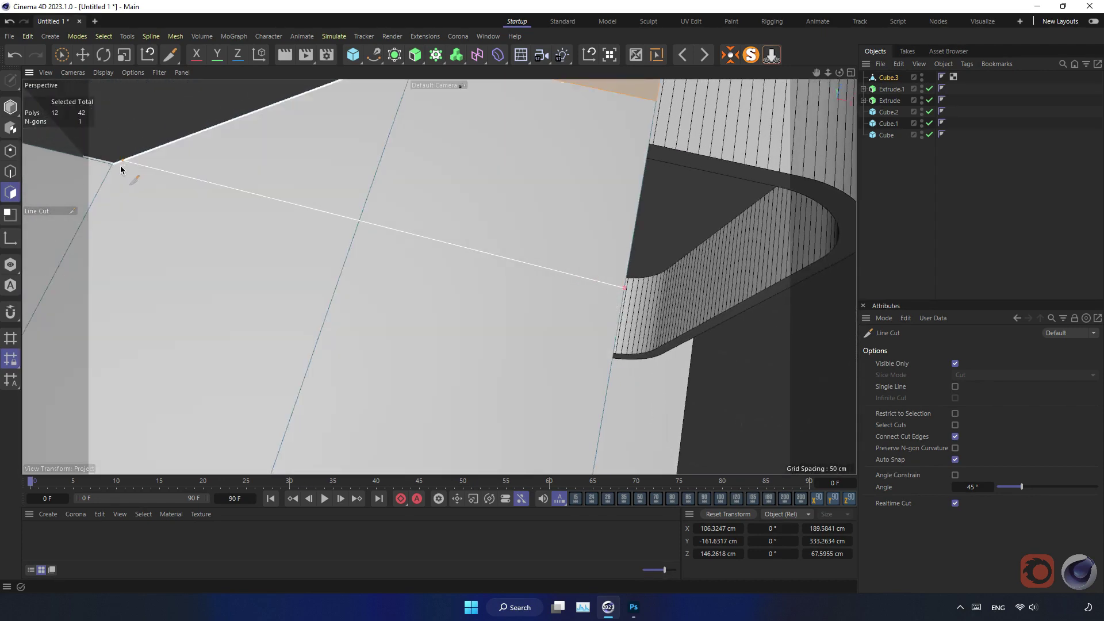
pyautogui.click(113, 165)
pyautogui.moveTo(259, 227)
pyautogui.keyDown('alt'); pyautogui.mouseDown()
pyautogui.moveTo(414, 264)
pyautogui.moveTo(318, 264)
pyautogui.moveTo(375, 249)
pyautogui.moveTo(387, 185)
pyautogui.moveTo(371, 282)
pyautogui.moveTo(419, 271)
pyautogui.moveTo(425, 311)
pyautogui.moveTo(301, 172)
pyautogui.mouseUp(); pyautogui.keyUp('alt')
# Step: Delete the new triangular face on the slab, leaving a hole
pyautogui.press('e')
pyautogui.moveTo(230, 172)
pyautogui.keyDown('alt'); pyautogui.mouseDown()
pyautogui.moveTo(303, 238)
pyautogui.moveTo(270, 261)
pyautogui.moveTo(379, 279)
pyautogui.mouseUp(); pyautogui.keyUp('alt')
pyautogui.click(380, 279)
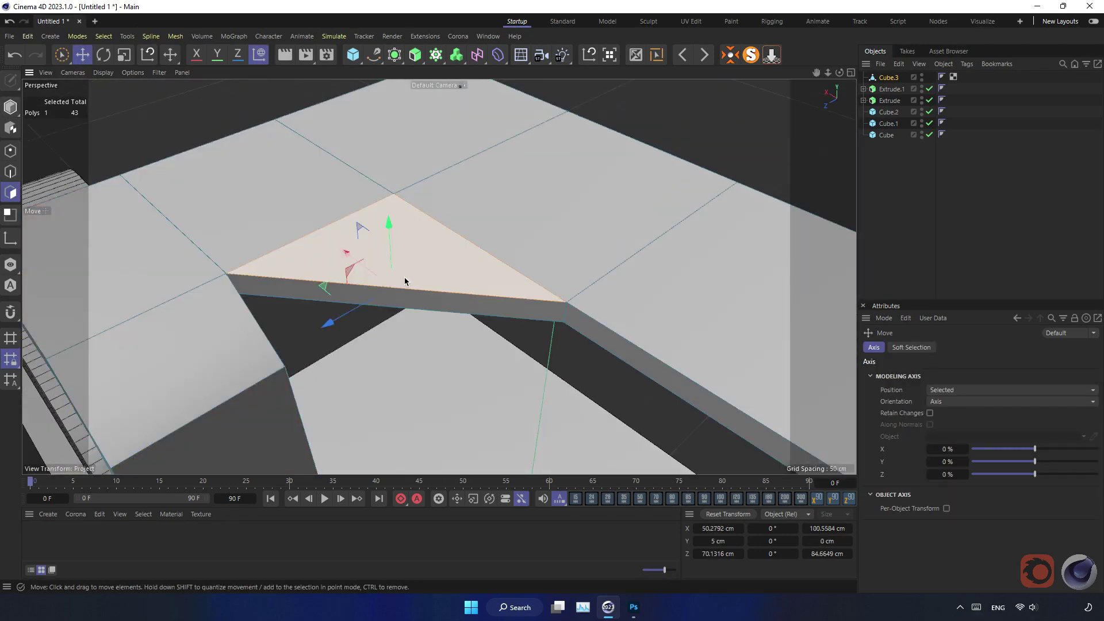
pyautogui.press('Delete')
pyautogui.hotkey('ctrl', 'z')
pyautogui.press('Delete')
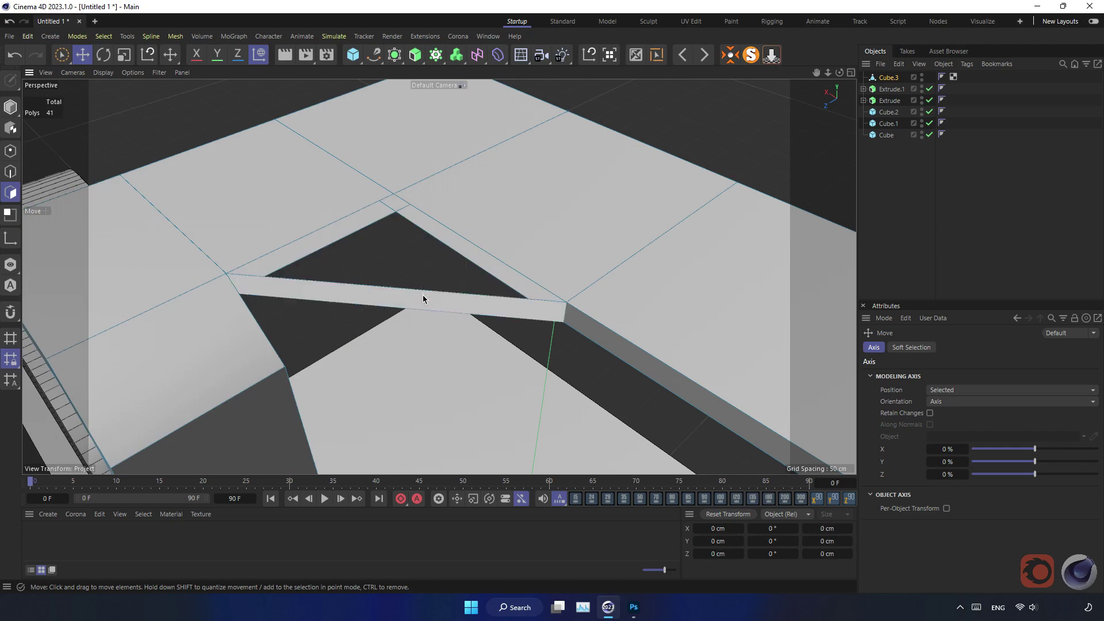
pyautogui.scroll(-5, 357, 207)
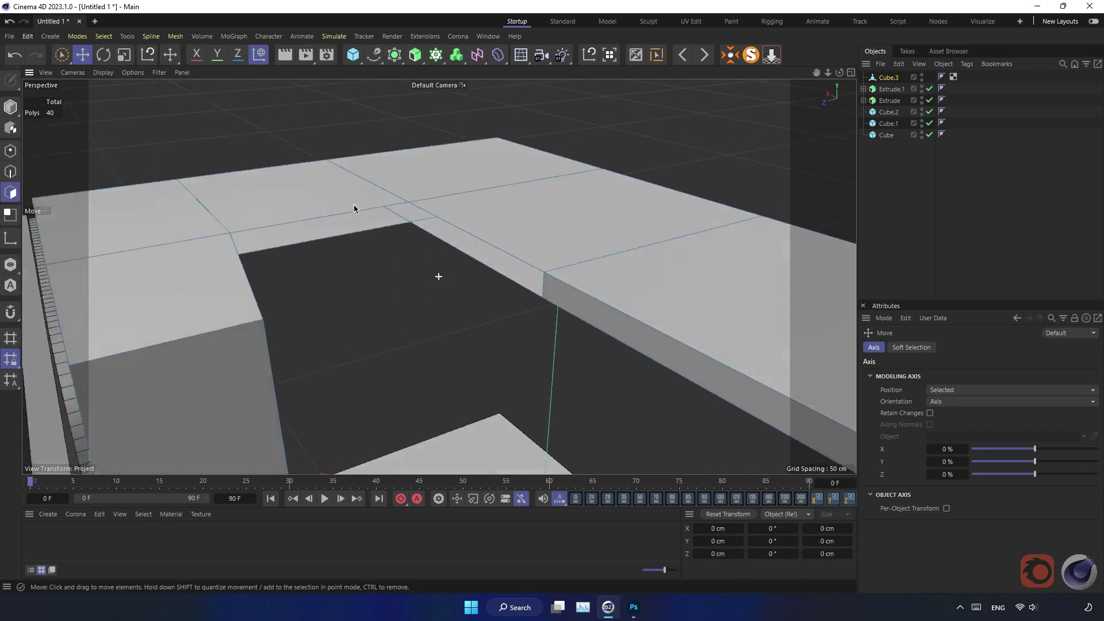
pyautogui.scroll(-2, 351, 204)
pyautogui.keyDown('alt'); pyautogui.moveTo(350, 204); pyautogui.dragTo(407, 230); pyautogui.keyUp('alt')
# Step: Select the hole's border edges, fill it with Close Polygon Hole, and return to Model mode
pyautogui.press('Return')
pyautogui.scroll(5, 554, 233)
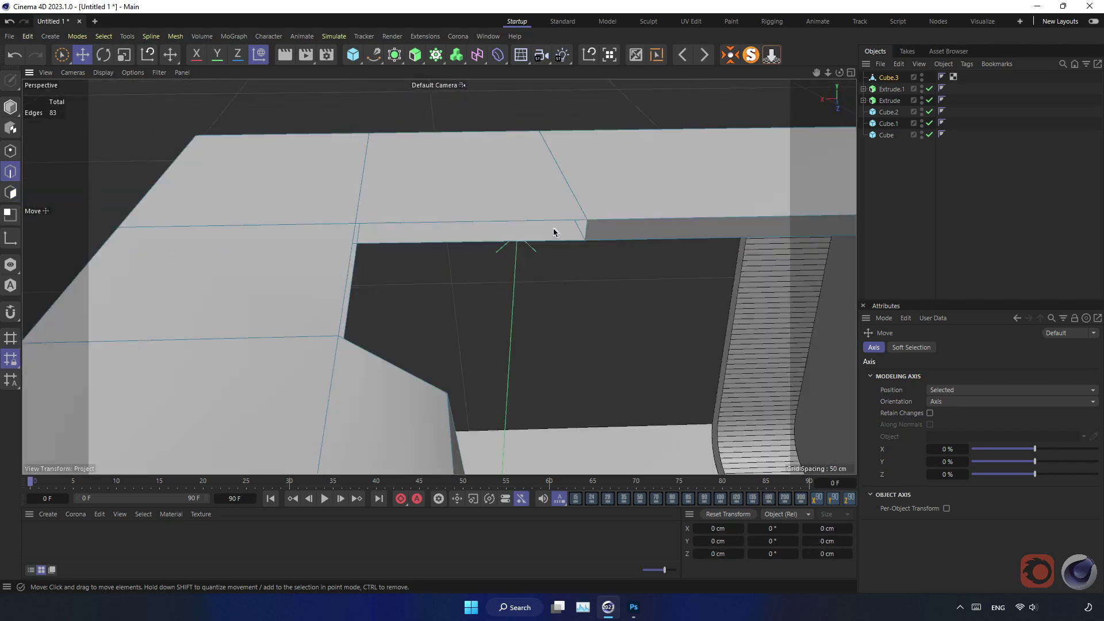
pyautogui.keyDown('shift'); pyautogui.click(544, 241); pyautogui.keyUp('shift')
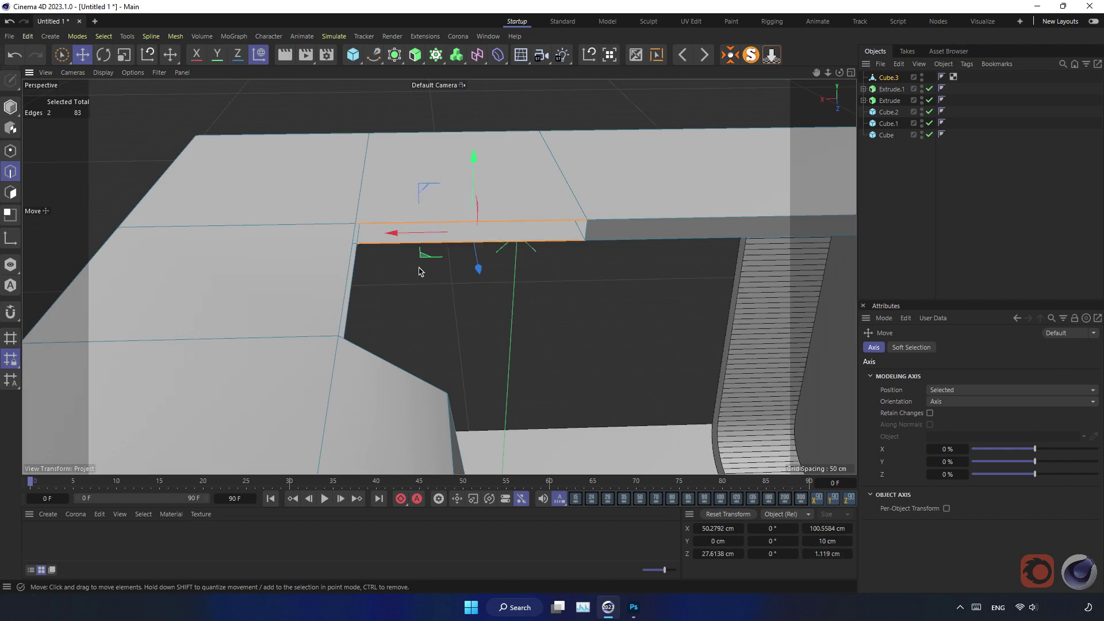
pyautogui.moveTo(419, 272)
pyautogui.keyDown('alt'); pyautogui.mouseDown()
pyautogui.moveTo(332, 276)
pyautogui.moveTo(356, 228)
pyautogui.mouseUp(); pyautogui.keyUp('alt')
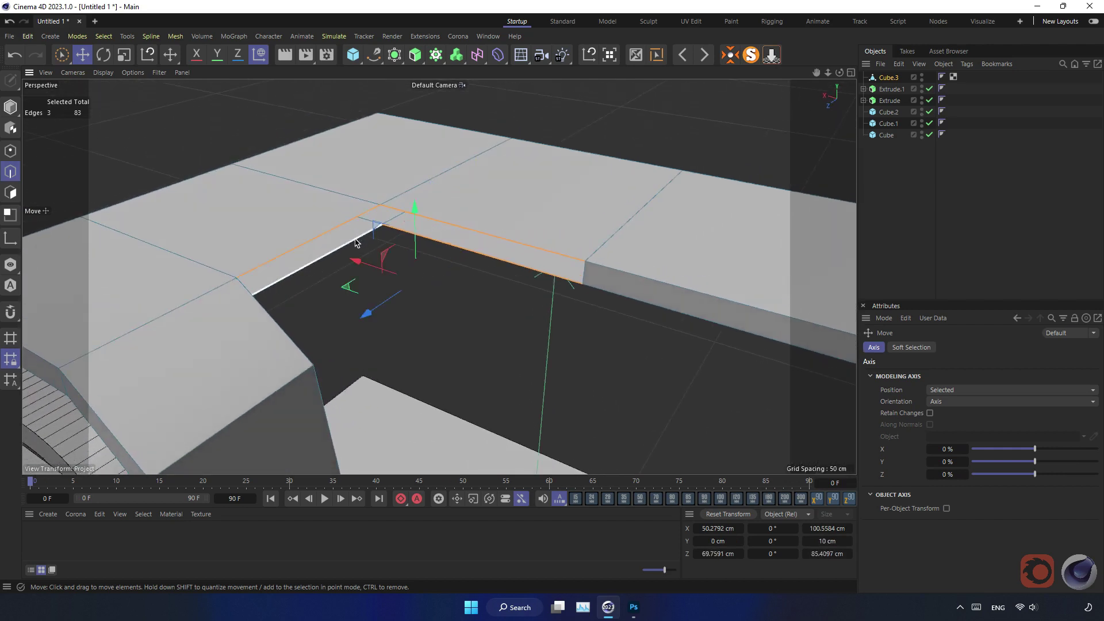
pyautogui.moveTo(367, 268)
pyautogui.keyDown('alt'); pyautogui.mouseDown()
pyautogui.moveTo(444, 276)
pyautogui.moveTo(267, 243)
pyautogui.moveTo(456, 256)
pyautogui.moveTo(659, 230)
pyautogui.moveTo(527, 261)
pyautogui.mouseUp(); pyautogui.keyUp('alt')
pyautogui.keyDown('shift'); pyautogui.click(528, 279); pyautogui.keyUp('shift')
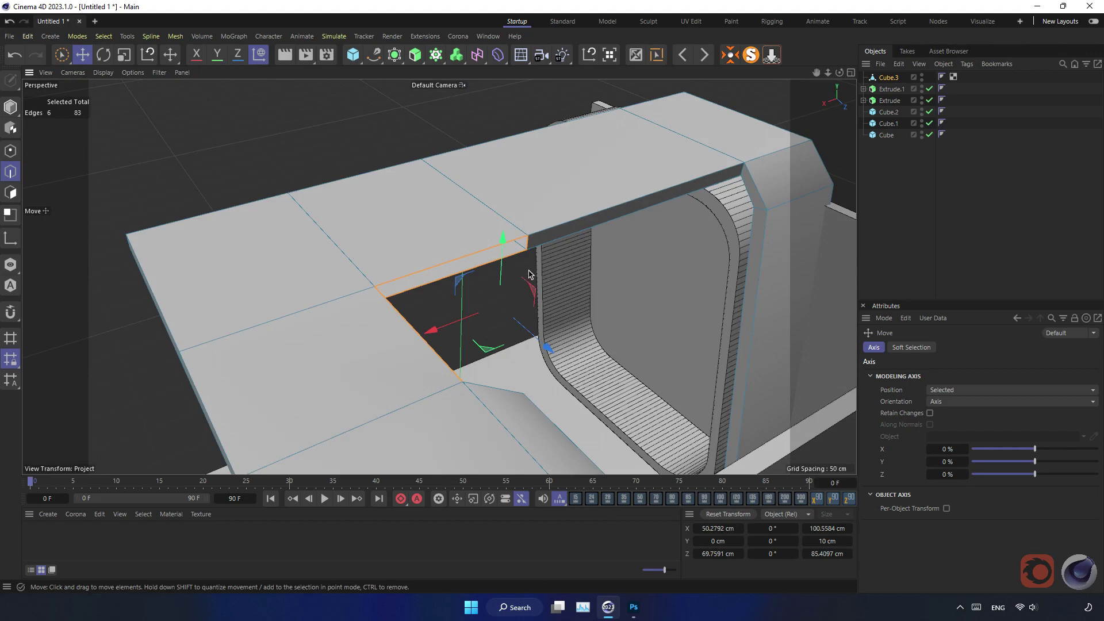
pyautogui.rightClick(527, 279)
pyautogui.click(574, 65)
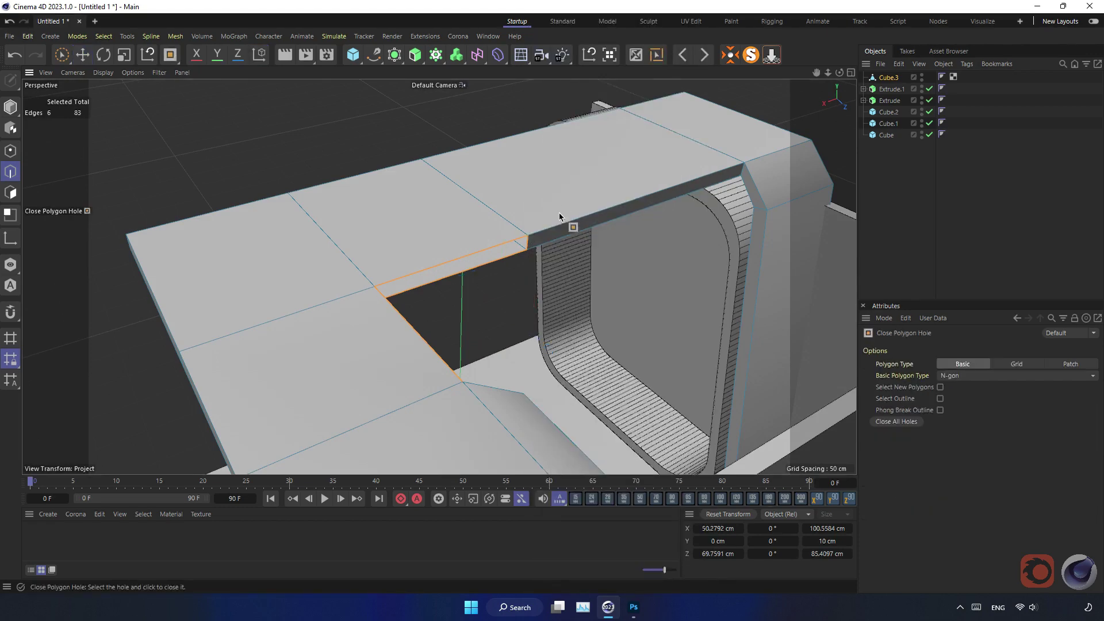
pyautogui.moveTo(560, 284)
pyautogui.keyDown('alt'); pyautogui.mouseDown()
pyautogui.moveTo(414, 313)
pyautogui.moveTo(316, 306)
pyautogui.moveTo(69, 160)
pyautogui.mouseUp(); pyautogui.keyUp('alt')
pyautogui.click(10, 107)
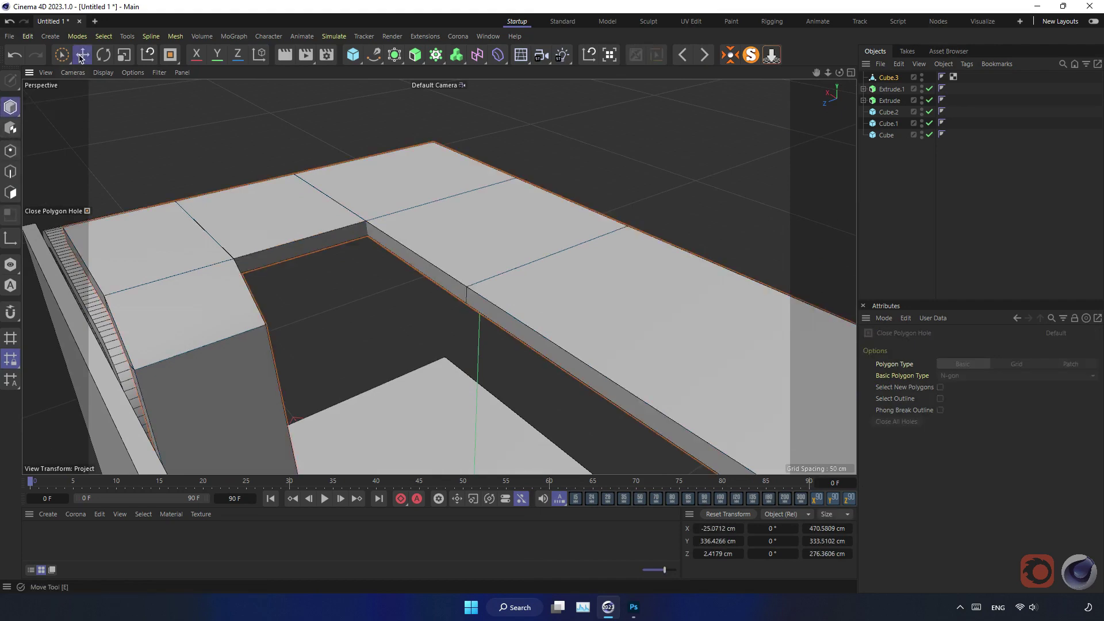
pyautogui.click(83, 55)
pyautogui.moveTo(353, 293)
pyautogui.keyDown('alt'); pyautogui.mouseDown()
pyautogui.moveTo(488, 313)
pyautogui.moveTo(441, 270)
pyautogui.moveTo(558, 278)
pyautogui.moveTo(529, 339)
pyautogui.moveTo(489, 276)
pyautogui.moveTo(503, 288)
pyautogui.mouseUp(); pyautogui.keyUp('alt')
# Step: Loop-select an edge loop crossing the top beam and shift it about -50 cm along X
pyautogui.scroll(3, 503, 287)
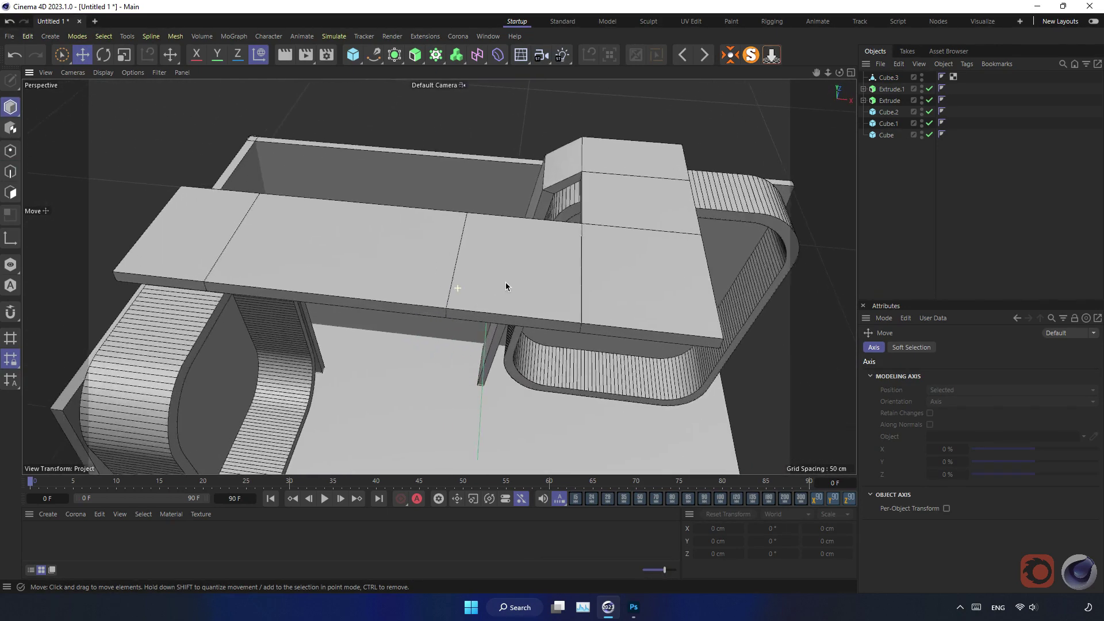
pyautogui.click(11, 172)
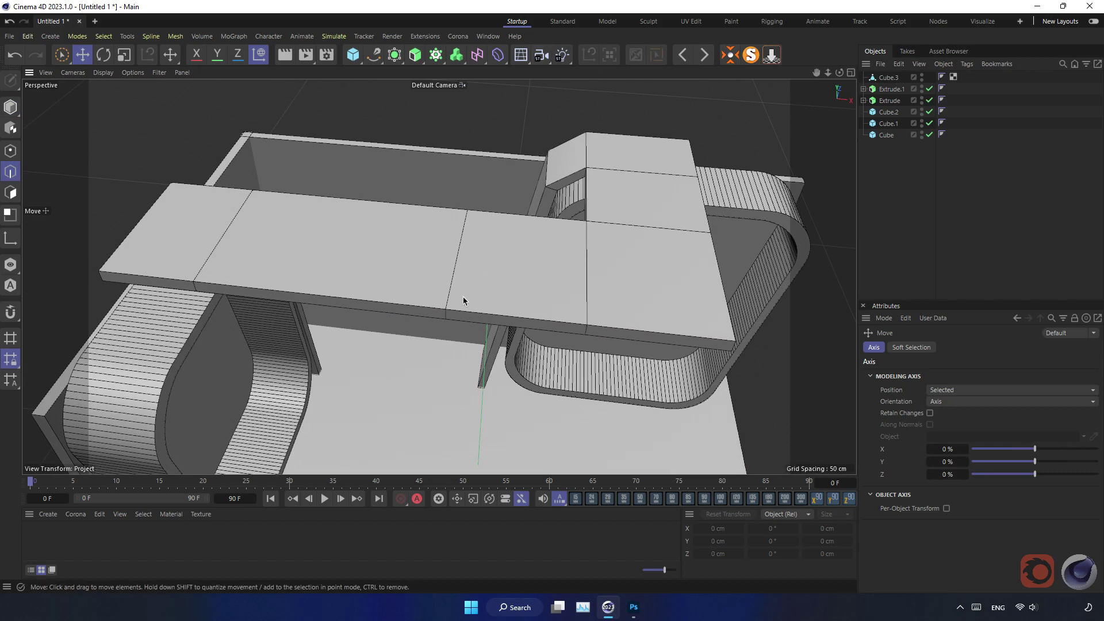
pyautogui.click(337, 264)
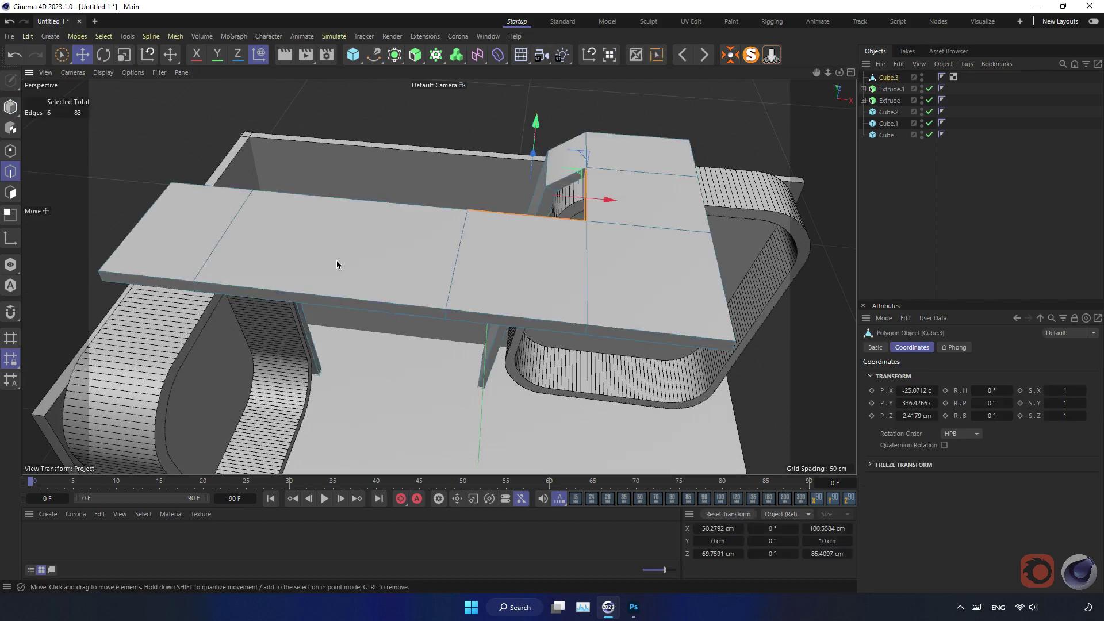
pyautogui.click(657, 56)
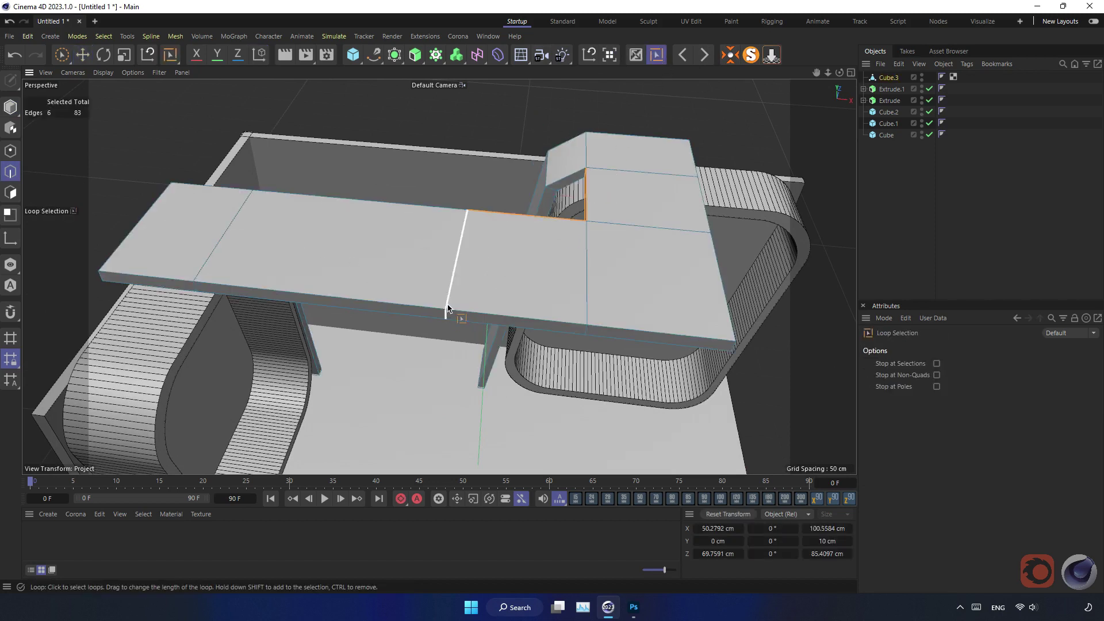
pyautogui.click(447, 309)
pyautogui.click(82, 54)
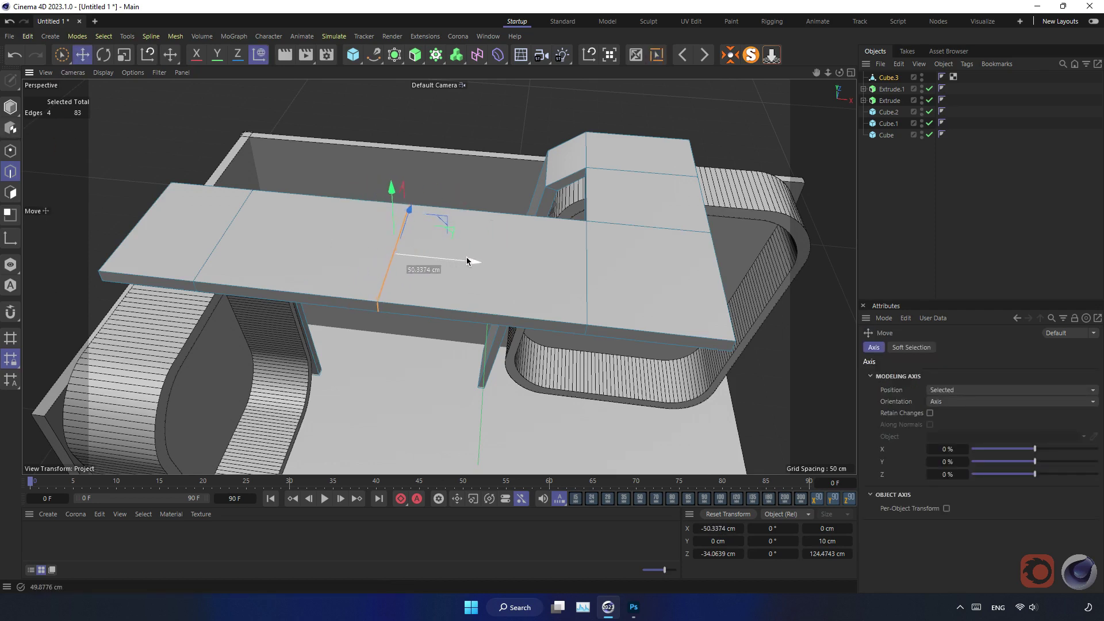
pyautogui.moveTo(468, 322)
pyautogui.keyDown('alt'); pyautogui.mouseDown()
pyautogui.moveTo(387, 306)
pyautogui.moveTo(115, 167)
pyautogui.mouseUp(); pyautogui.keyUp('alt')
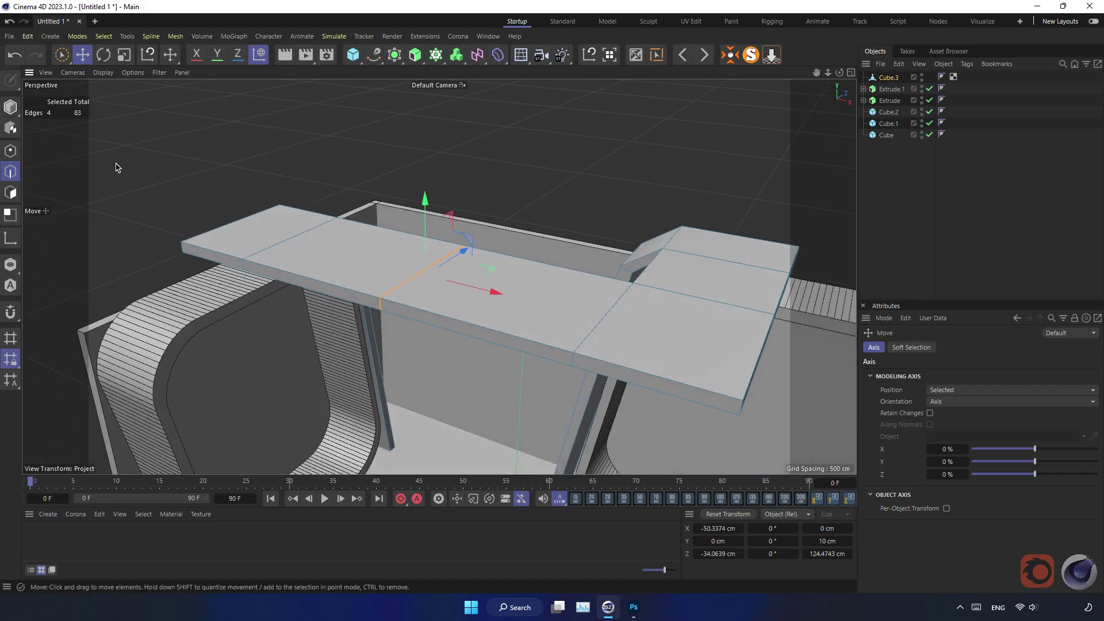
pyautogui.click(10, 111)
# Step: Reselect the Cube.3 beam in Edge mode, viewing its overhanging end
pyautogui.scroll(-5, 463, 322)
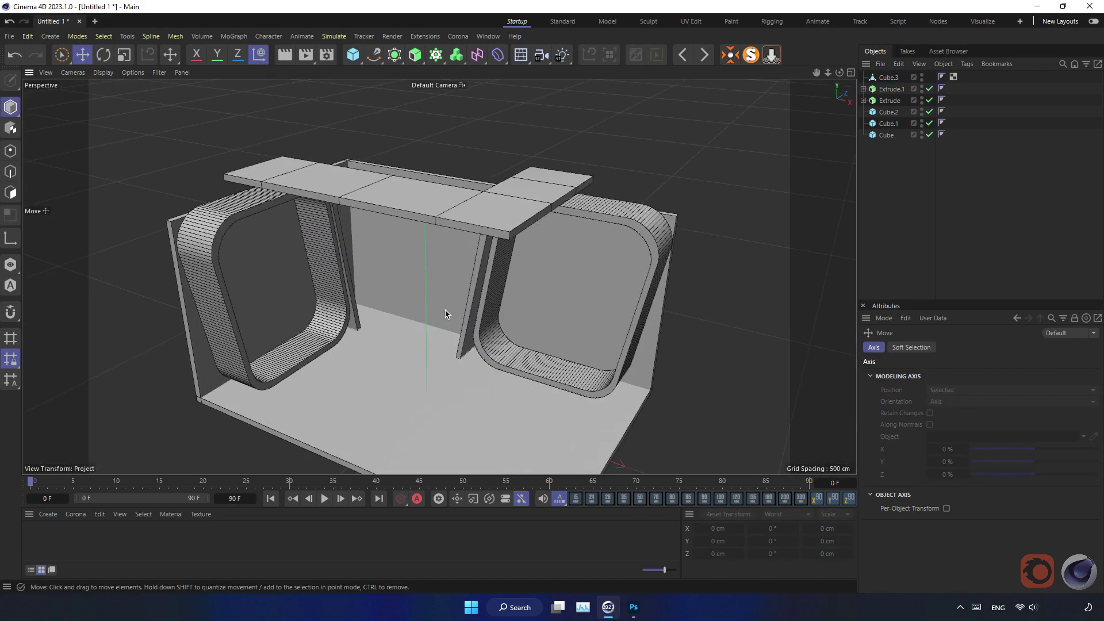
pyautogui.moveTo(445, 314)
pyautogui.keyDown('alt'); pyautogui.mouseDown()
pyautogui.moveTo(385, 249)
pyautogui.moveTo(441, 255)
pyautogui.moveTo(414, 328)
pyautogui.moveTo(369, 298)
pyautogui.moveTo(411, 204)
pyautogui.mouseUp(); pyautogui.keyUp('alt')
pyautogui.scroll(3, 451, 276)
pyautogui.scroll(2, 427, 308)
pyautogui.click(411, 205)
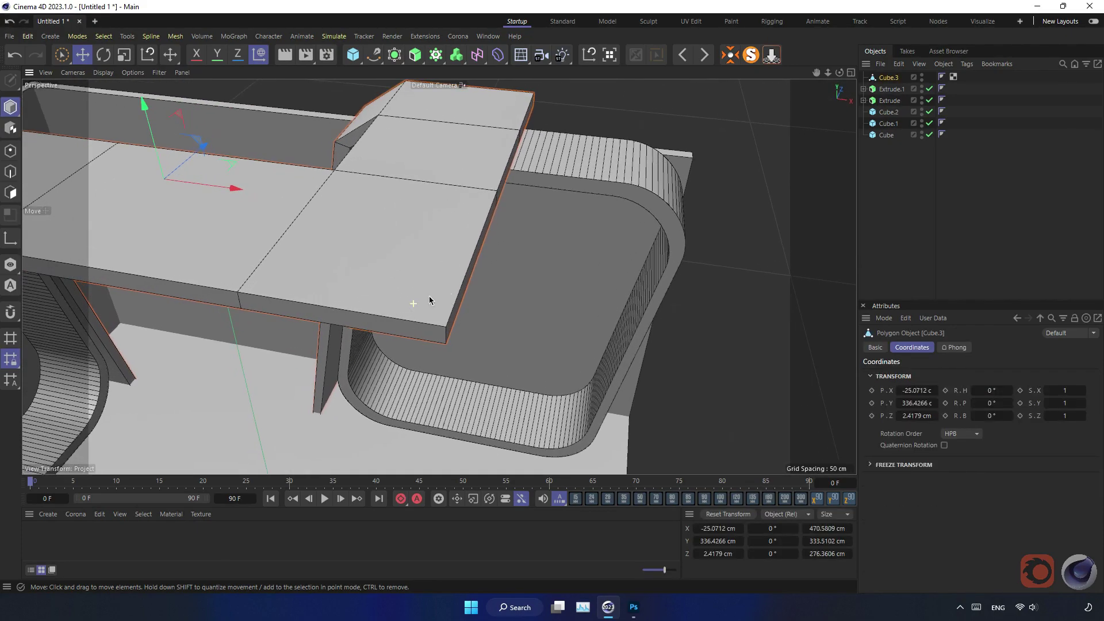
pyautogui.click(11, 172)
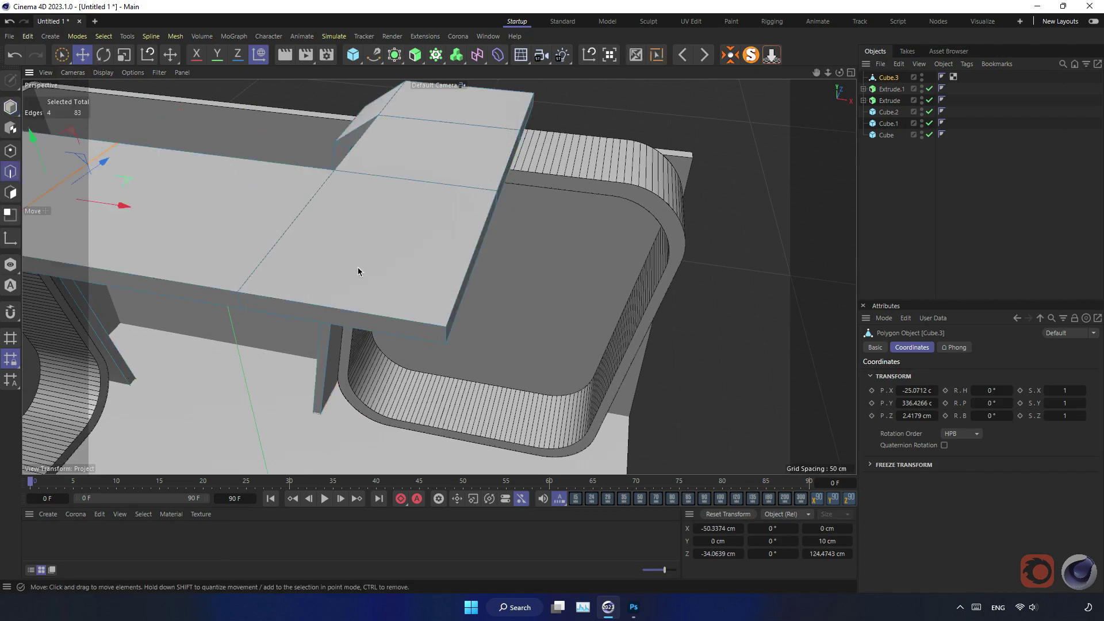
pyautogui.keyDown('alt'); pyautogui.moveTo(481, 374); pyautogui.dragTo(234, 315); pyautogui.keyUp('alt')
# Step: Bevel the beam's overhanging end corner with 100 cm offset and 24 subdivisions
pyautogui.rightClick(234, 315)
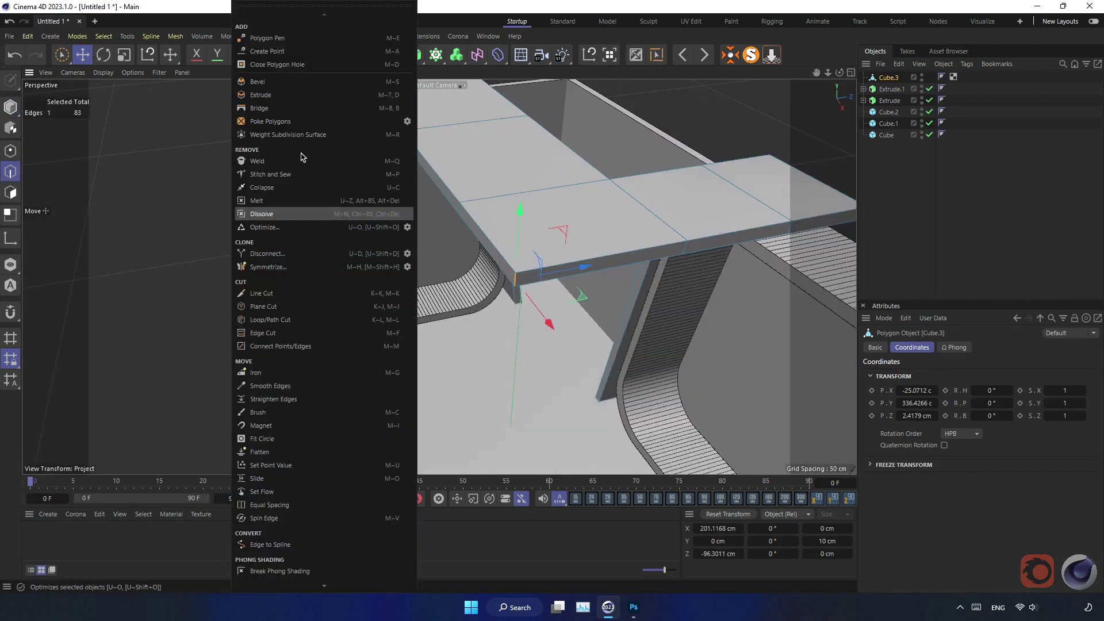
pyautogui.click(280, 86)
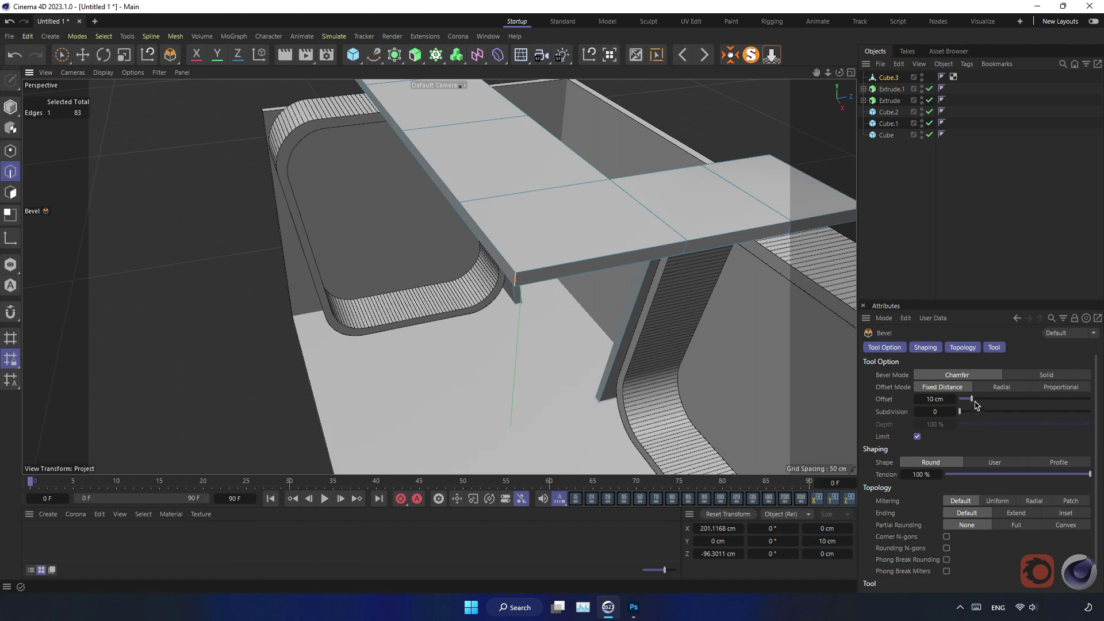
pyautogui.moveTo(1000, 400); pyautogui.dragTo(1056, 395)
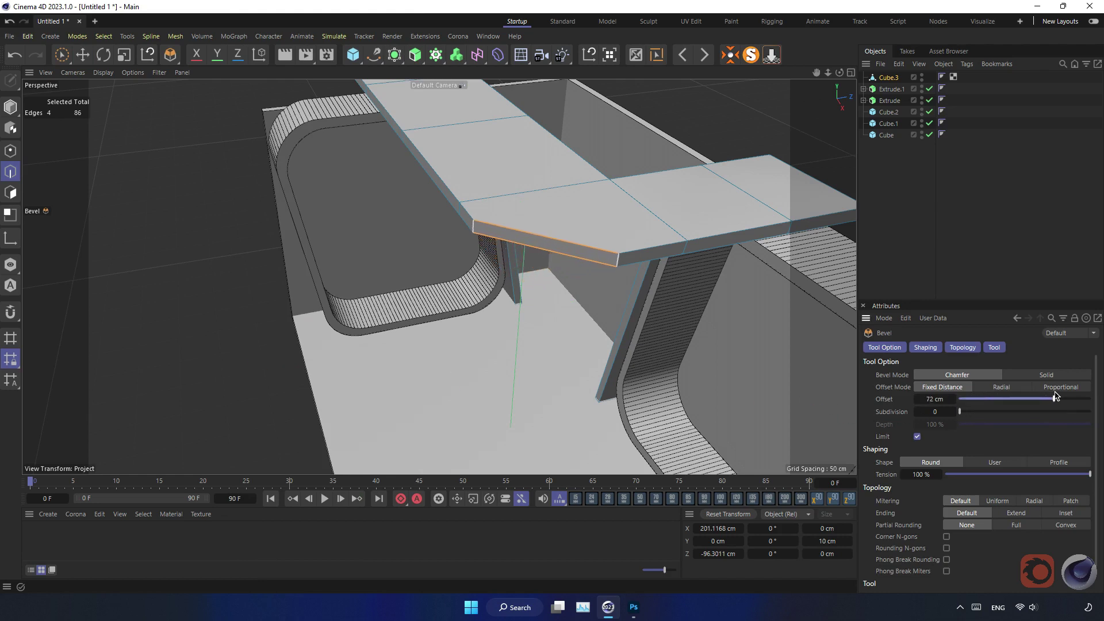
pyautogui.moveTo(959, 412); pyautogui.dragTo(988, 413)
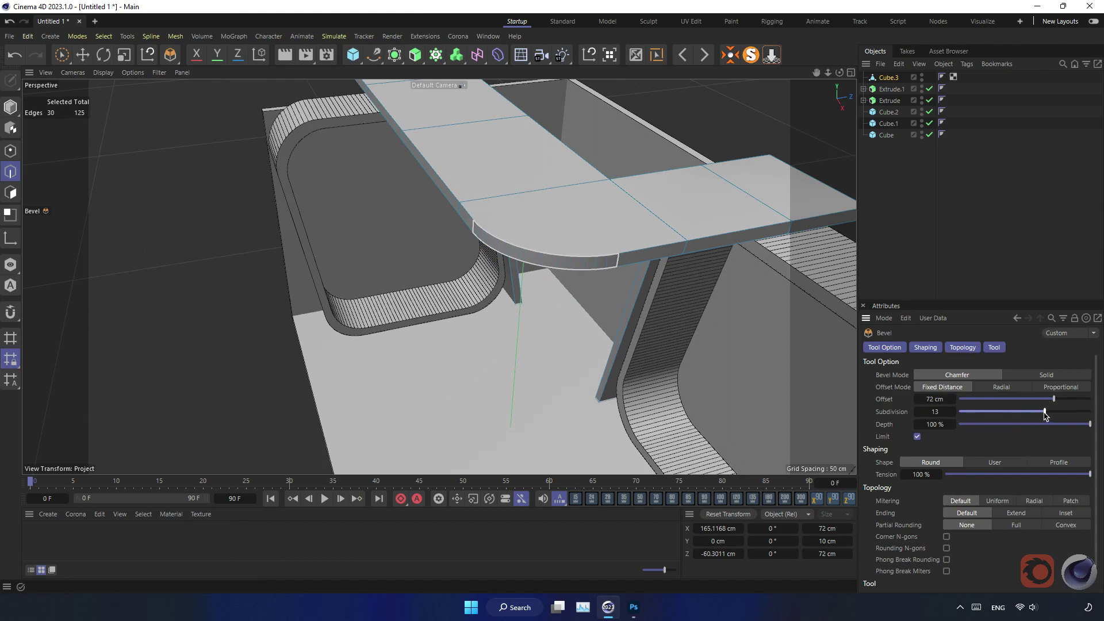
pyautogui.moveTo(1063, 403); pyautogui.dragTo(1072, 397)
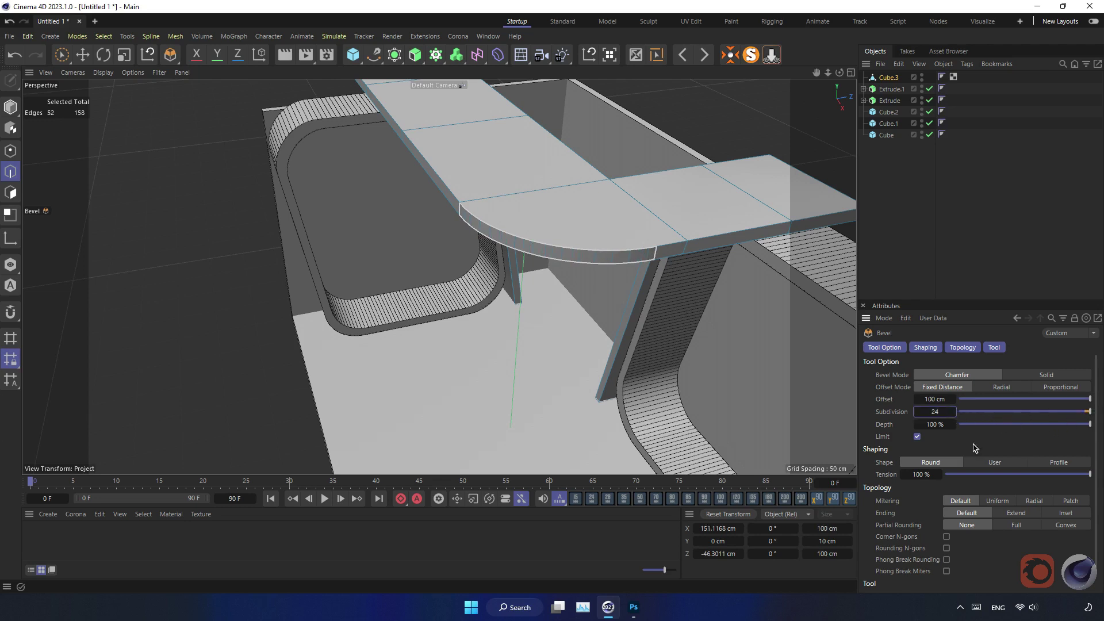
pyautogui.click(11, 107)
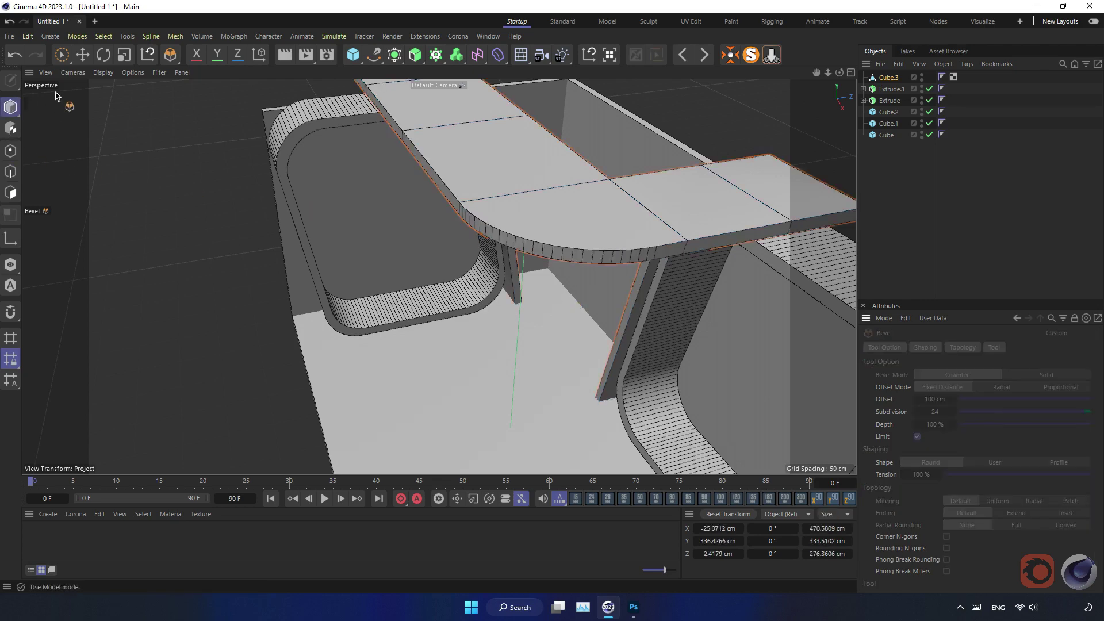
pyautogui.click(81, 55)
pyautogui.scroll(-3, 375, 308)
pyautogui.scroll(-2, 394, 296)
# Step: Loop-select the edge ring at the slanted post's top bend on Cube.3
pyautogui.scroll(-2, 426, 317)
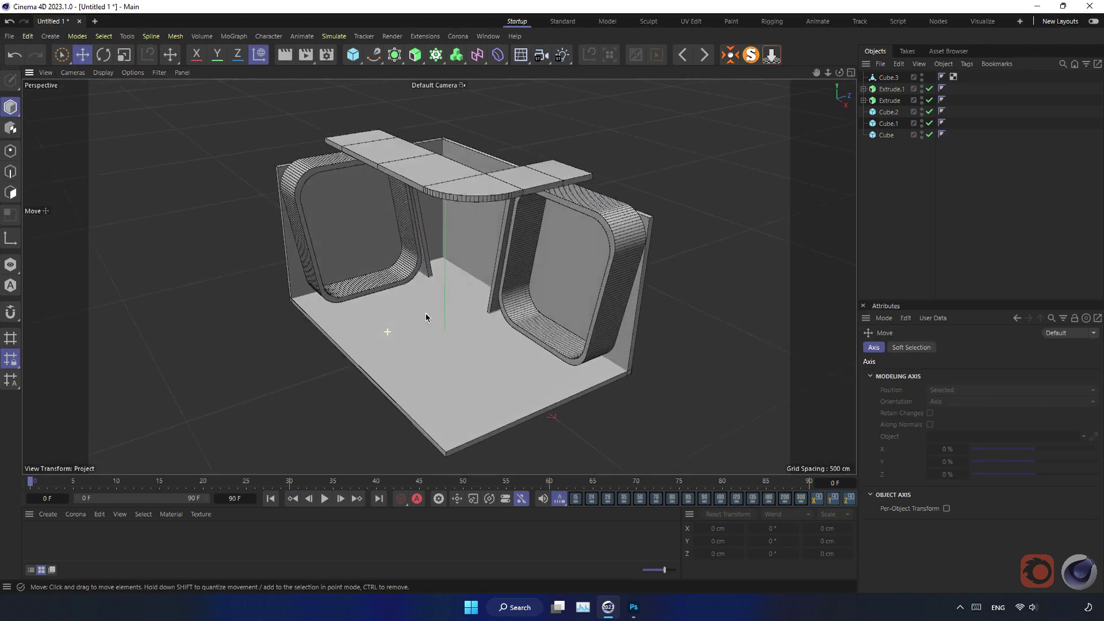
pyautogui.moveTo(426, 317)
pyautogui.keyDown('alt'); pyautogui.mouseDown()
pyautogui.moveTo(456, 249)
pyautogui.moveTo(381, 326)
pyautogui.moveTo(454, 301)
pyautogui.moveTo(446, 317)
pyautogui.moveTo(461, 244)
pyautogui.moveTo(451, 282)
pyautogui.moveTo(517, 278)
pyautogui.mouseUp(); pyautogui.keyUp('alt')
pyautogui.moveTo(483, 174)
pyautogui.keyDown('alt'); pyautogui.mouseDown(button='right')
pyautogui.moveTo(595, 172)
pyautogui.moveTo(519, 179)
pyautogui.mouseUp(button='right'); pyautogui.keyUp('alt')
pyautogui.click(456, 180)
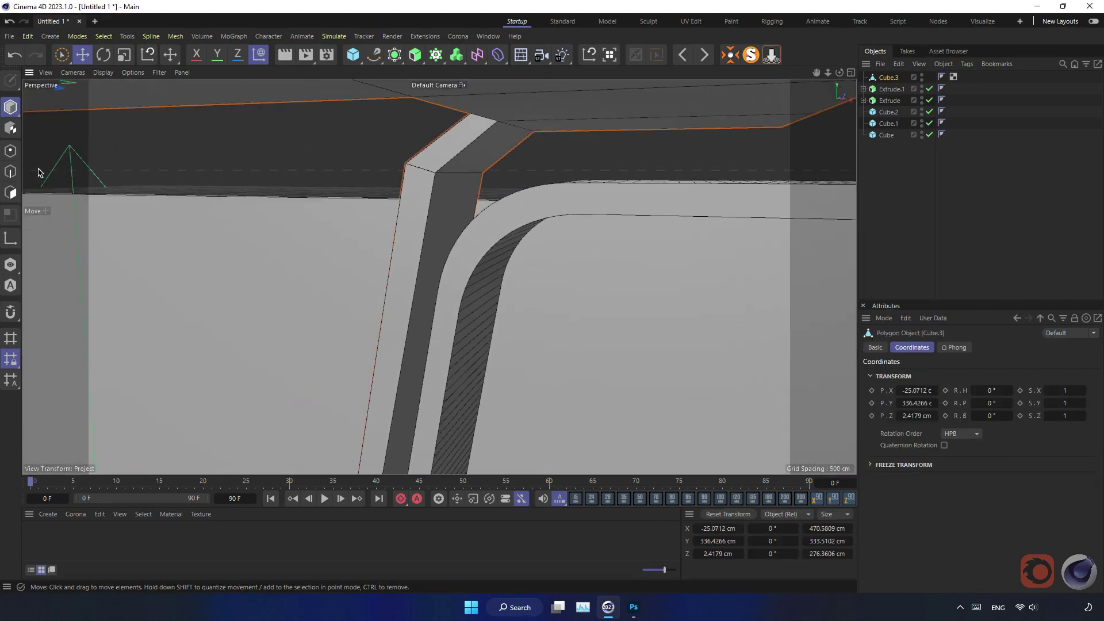
pyautogui.click(10, 170)
pyautogui.click(439, 182)
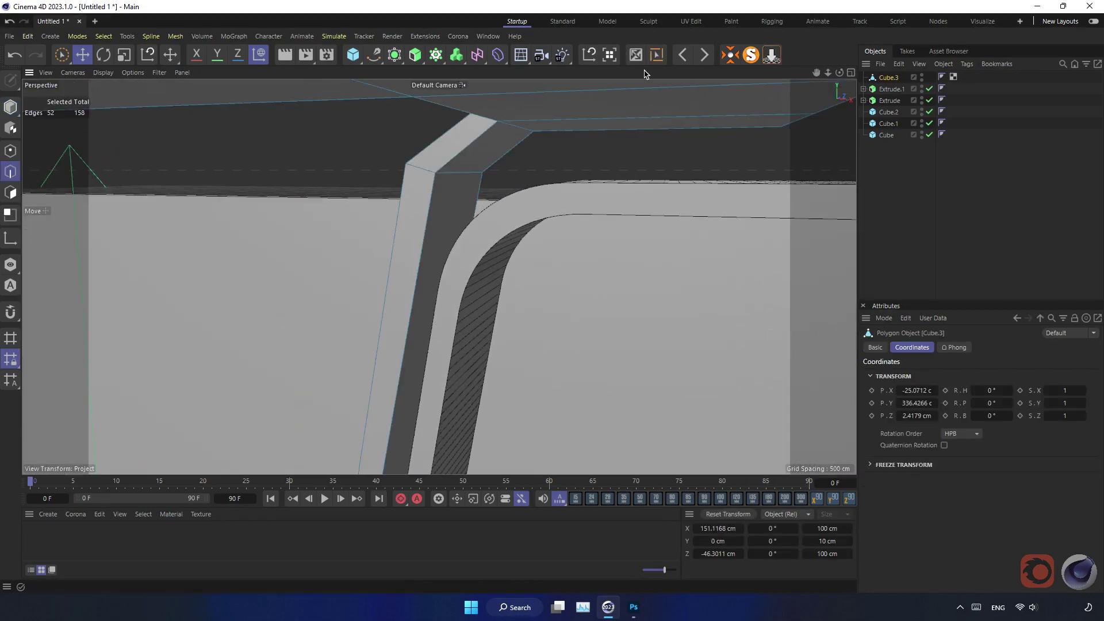
pyautogui.click(656, 55)
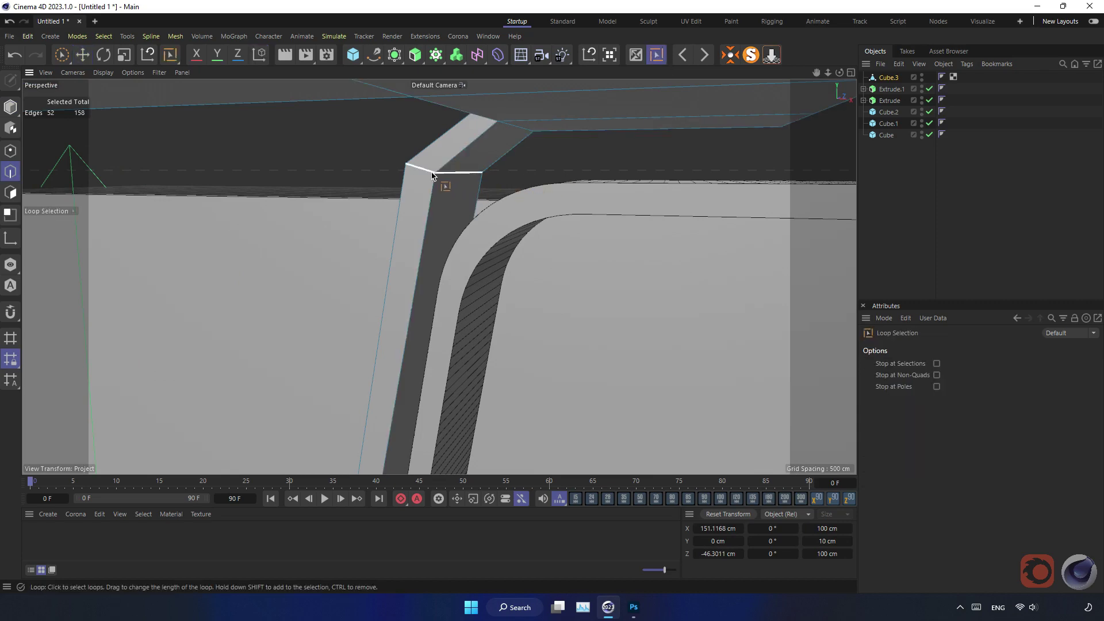
pyautogui.click(445, 172)
pyautogui.keyDown('alt'); pyautogui.moveTo(411, 212); pyautogui.dragTo(424, 207); pyautogui.keyUp('alt')
pyautogui.press('e')
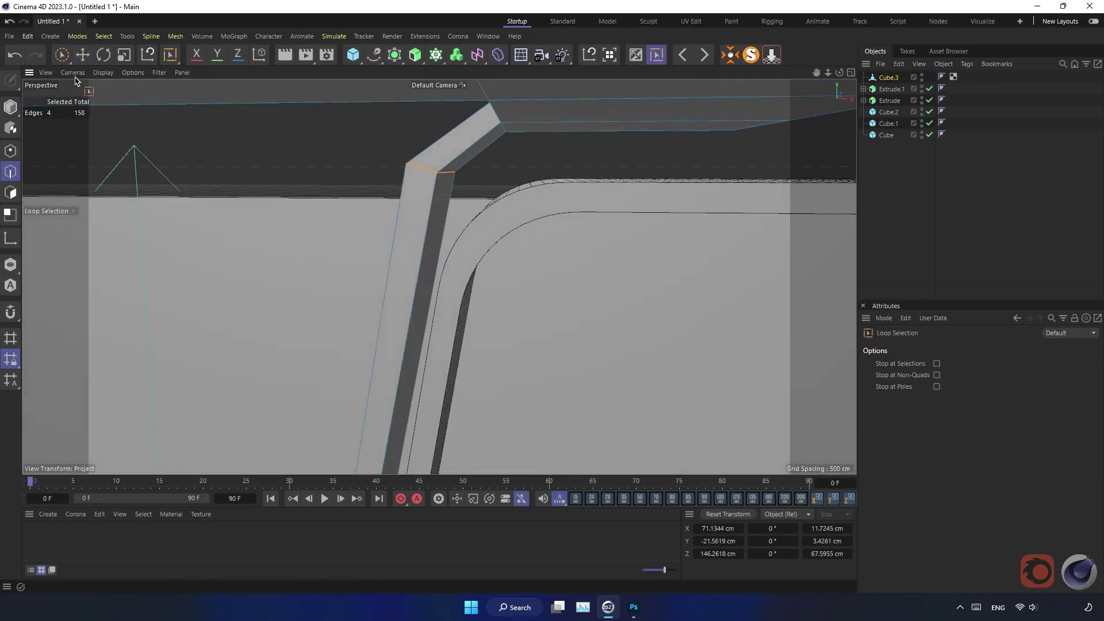
# Step: Bevel that edge loop to a 25.9 cm offset with 24 subdivisions
pyautogui.rightClick(313, 163)
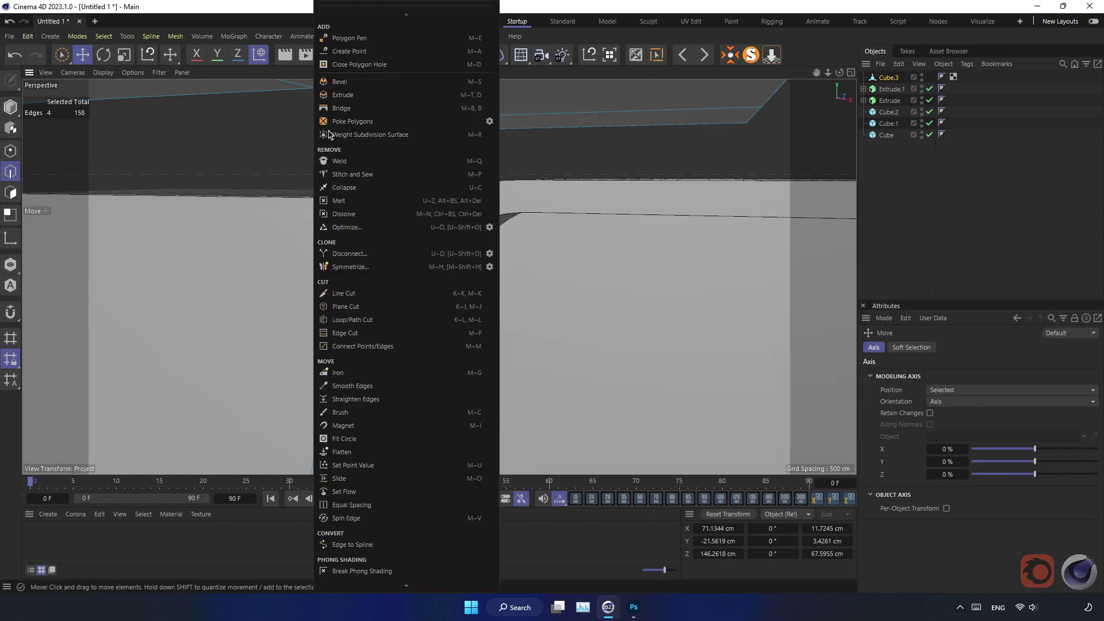
pyautogui.click(347, 87)
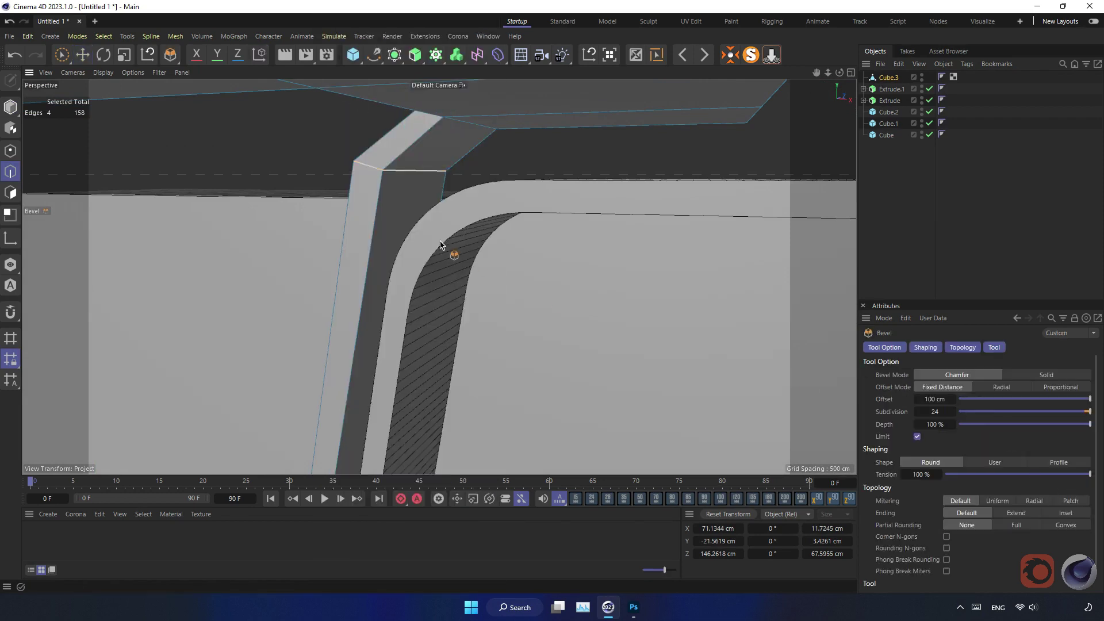
pyautogui.moveTo(403, 173); pyautogui.dragTo(539, 172)
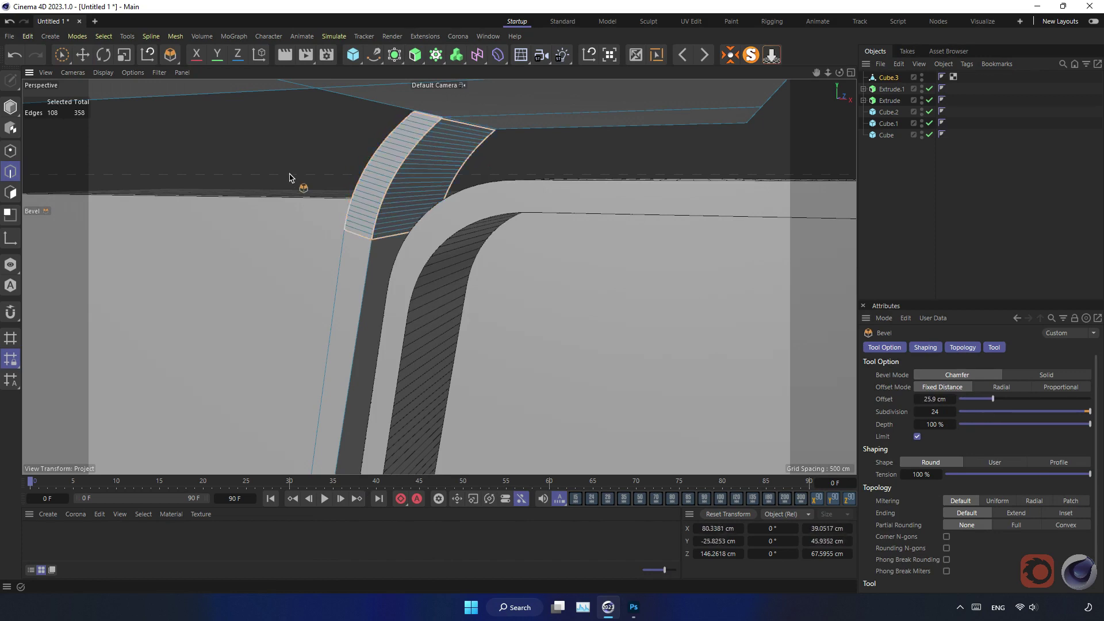
pyautogui.moveTo(290, 177)
pyautogui.keyDown('alt'); pyautogui.mouseDown()
pyautogui.moveTo(353, 288)
pyautogui.moveTo(232, 301)
pyautogui.moveTo(133, 249)
pyautogui.moveTo(105, 258)
pyautogui.mouseUp(); pyautogui.keyUp('alt')
pyautogui.moveTo(244, 203)
pyautogui.keyDown('alt'); pyautogui.mouseDown()
pyautogui.moveTo(226, 227)
pyautogui.moveTo(208, 225)
pyautogui.mouseUp(); pyautogui.keyUp('alt')
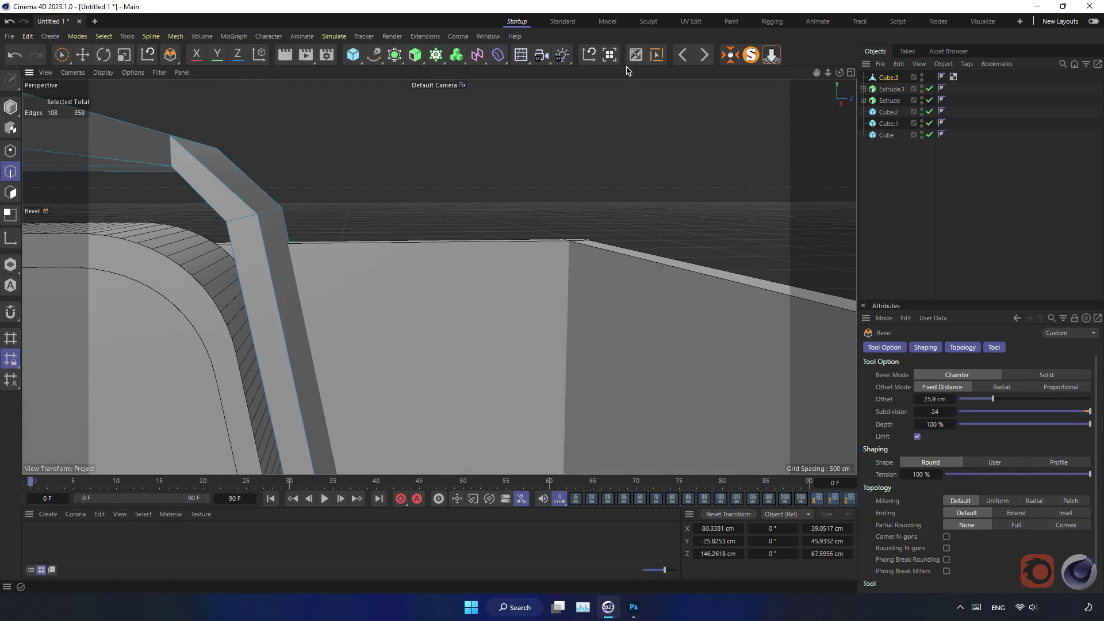
# Step: Loop-select the other post's bend and round it with a bevel
pyautogui.click(656, 57)
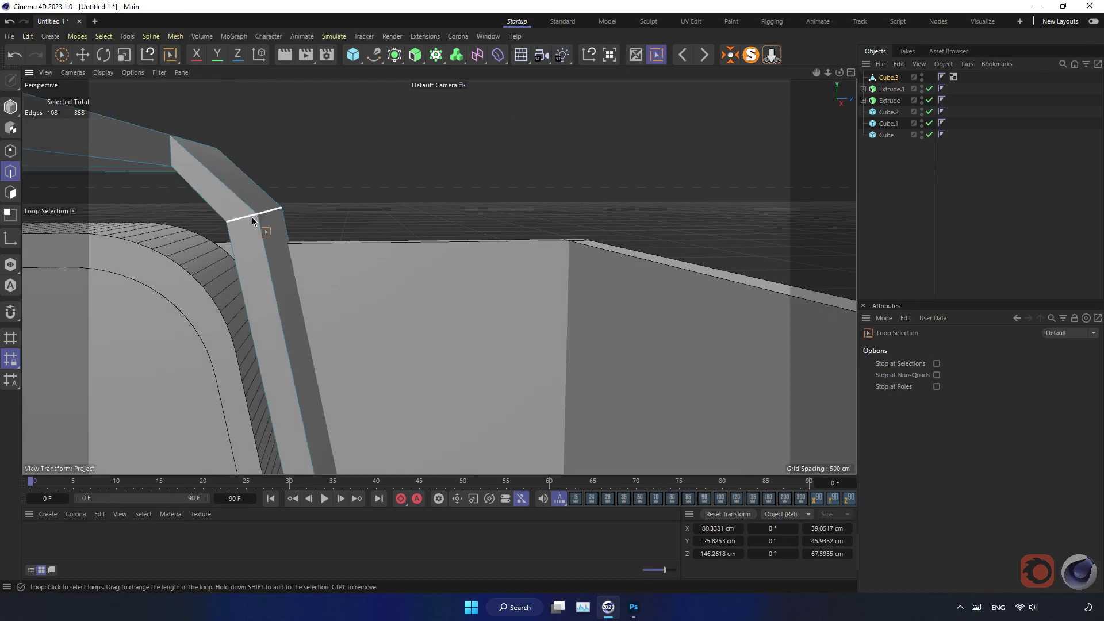
pyautogui.click(259, 218)
pyautogui.moveTo(326, 241)
pyautogui.keyDown('alt'); pyautogui.mouseDown()
pyautogui.moveTo(286, 261)
pyautogui.moveTo(389, 217)
pyautogui.moveTo(391, 230)
pyautogui.mouseUp(); pyautogui.keyUp('alt')
pyautogui.press('m')
pyautogui.click(455, 86)
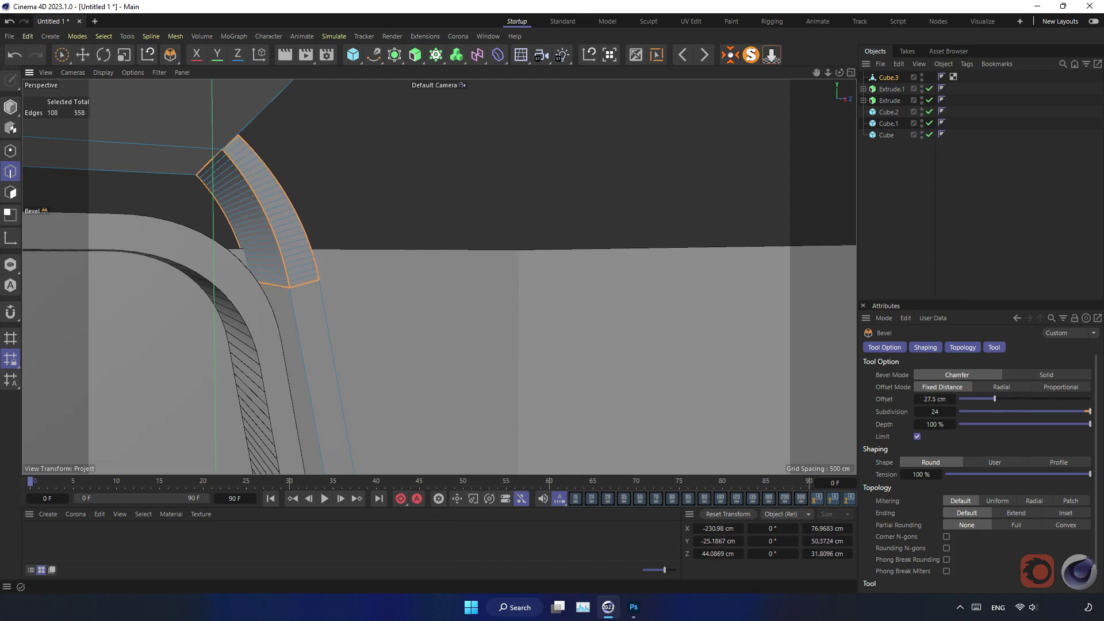
pyautogui.keyDown('alt'); pyautogui.moveTo(341, 211); pyautogui.dragTo(73, 152); pyautogui.keyUp('alt')
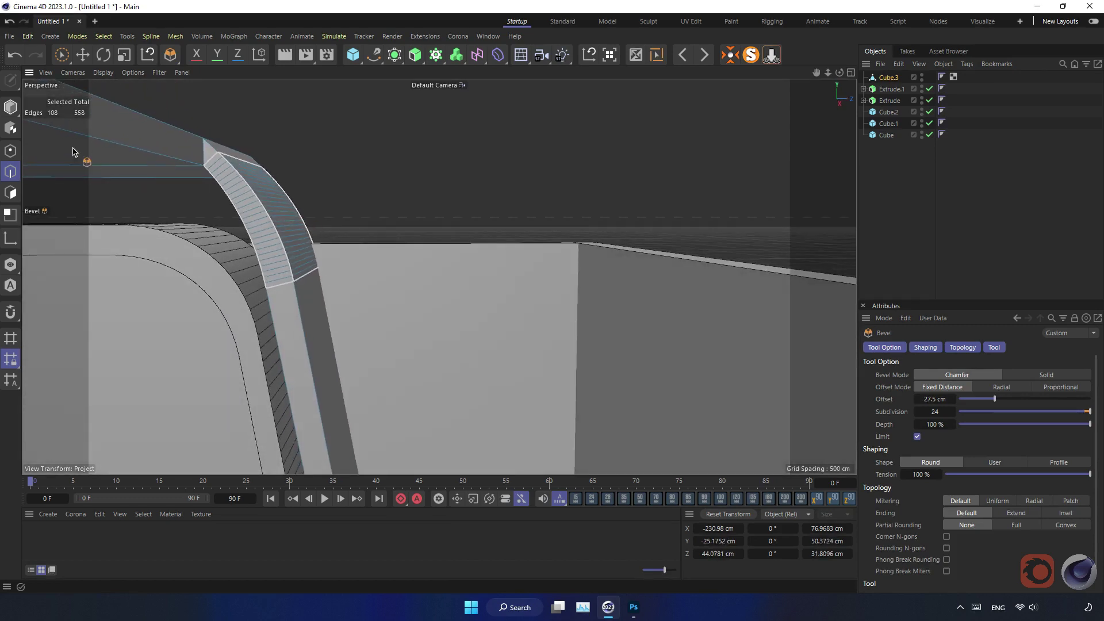
# Step: Finish bevel editing with the Move tool and zoom out over the whole booth
pyautogui.click(82, 56)
pyautogui.keyDown('alt'); pyautogui.moveTo(423, 165); pyautogui.dragTo(297, 265); pyautogui.keyUp('alt')
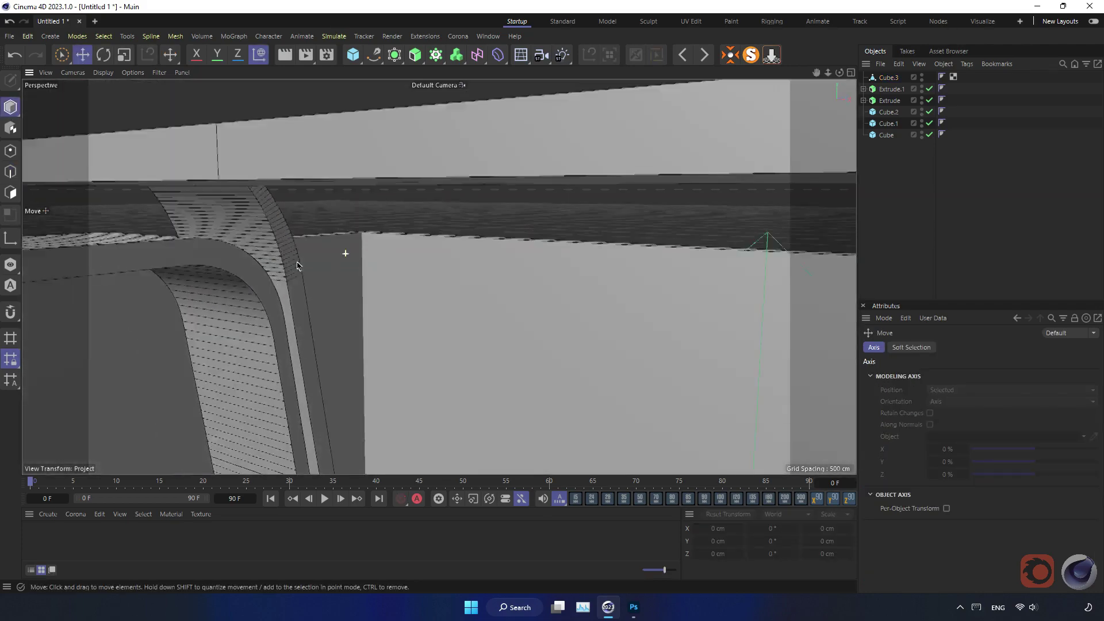
pyautogui.scroll(-5, 297, 265)
pyautogui.moveTo(419, 295)
pyautogui.keyDown('alt'); pyautogui.mouseDown()
pyautogui.moveTo(443, 264)
pyautogui.moveTo(401, 288)
pyautogui.moveTo(299, 268)
pyautogui.moveTo(374, 259)
pyautogui.moveTo(466, 270)
pyautogui.moveTo(386, 263)
pyautogui.moveTo(453, 264)
pyautogui.moveTo(303, 253)
pyautogui.moveTo(439, 274)
pyautogui.moveTo(483, 300)
pyautogui.mouseUp(); pyautogui.keyUp('alt')
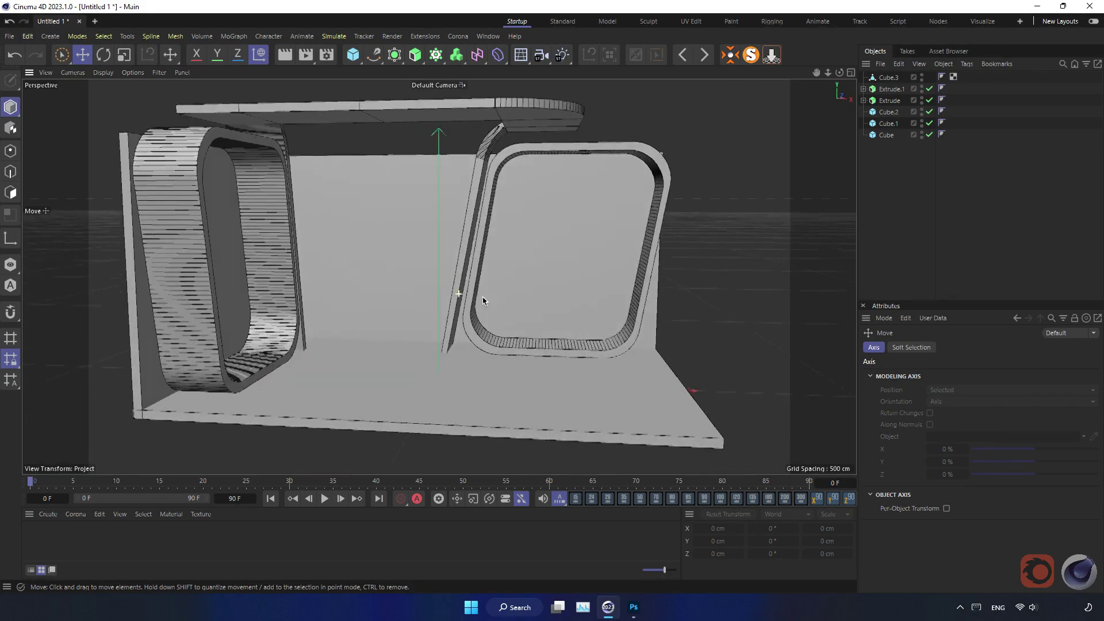
pyautogui.scroll(4, 483, 300)
pyautogui.scroll(2, 454, 342)
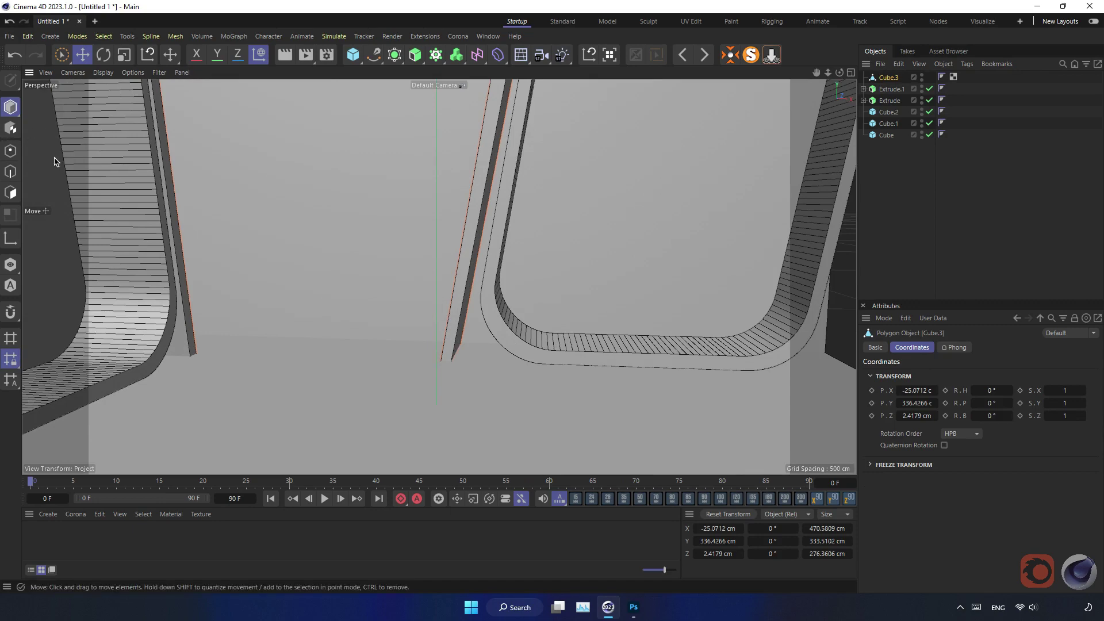
# Step: Hide the floor cube in the viewport
pyautogui.click(10, 193)
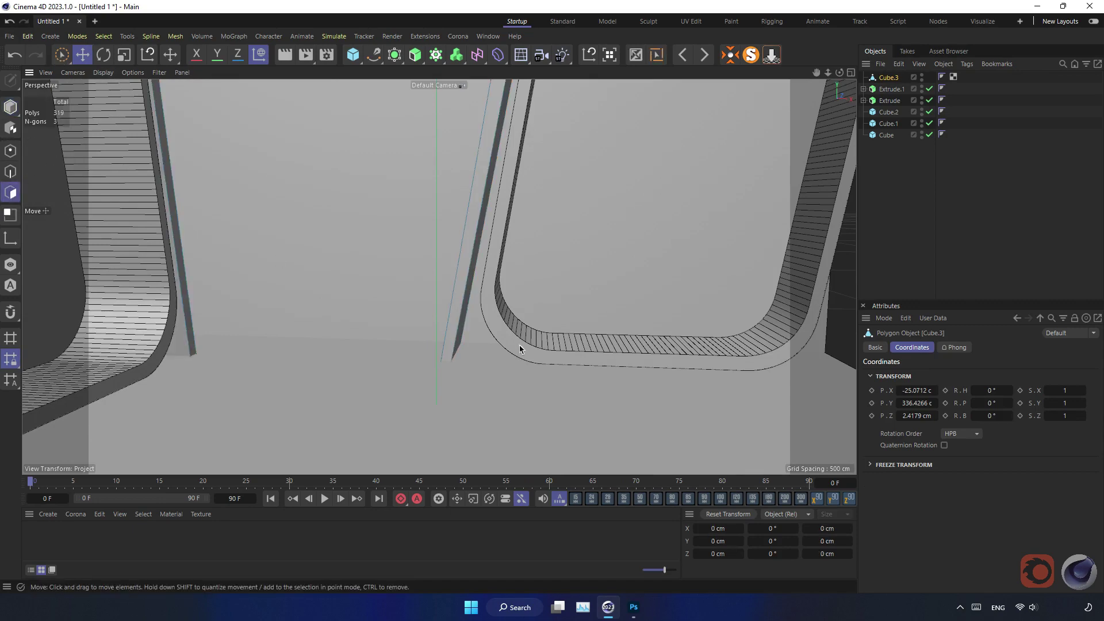
pyautogui.scroll(5, 522, 345)
pyautogui.scroll(-3, 522, 295)
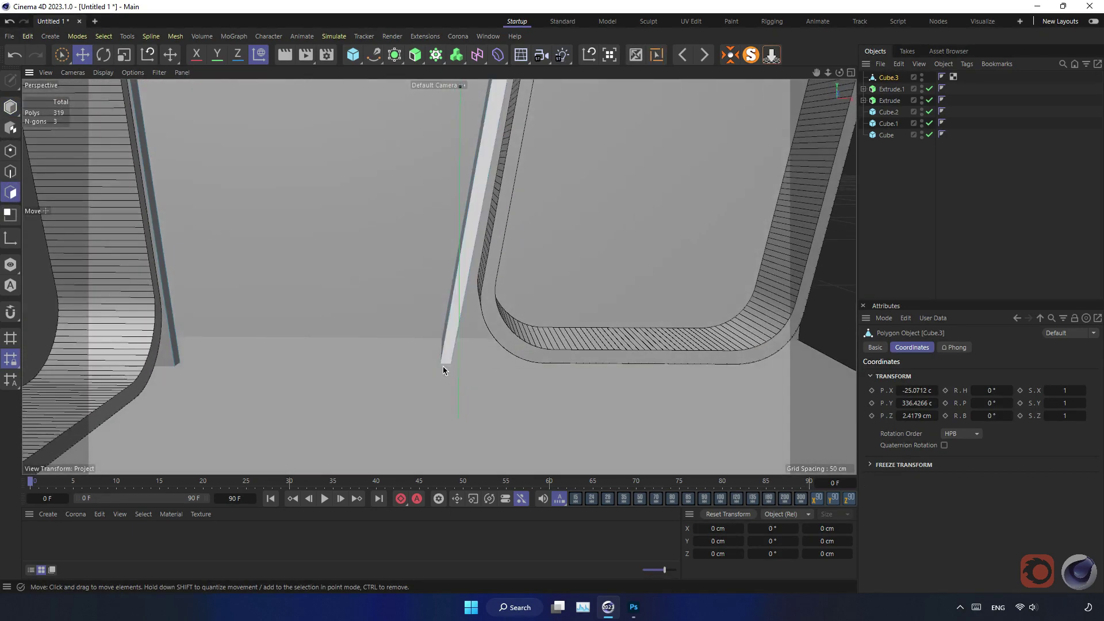
pyautogui.scroll(-3, 461, 313)
pyautogui.click(545, 370)
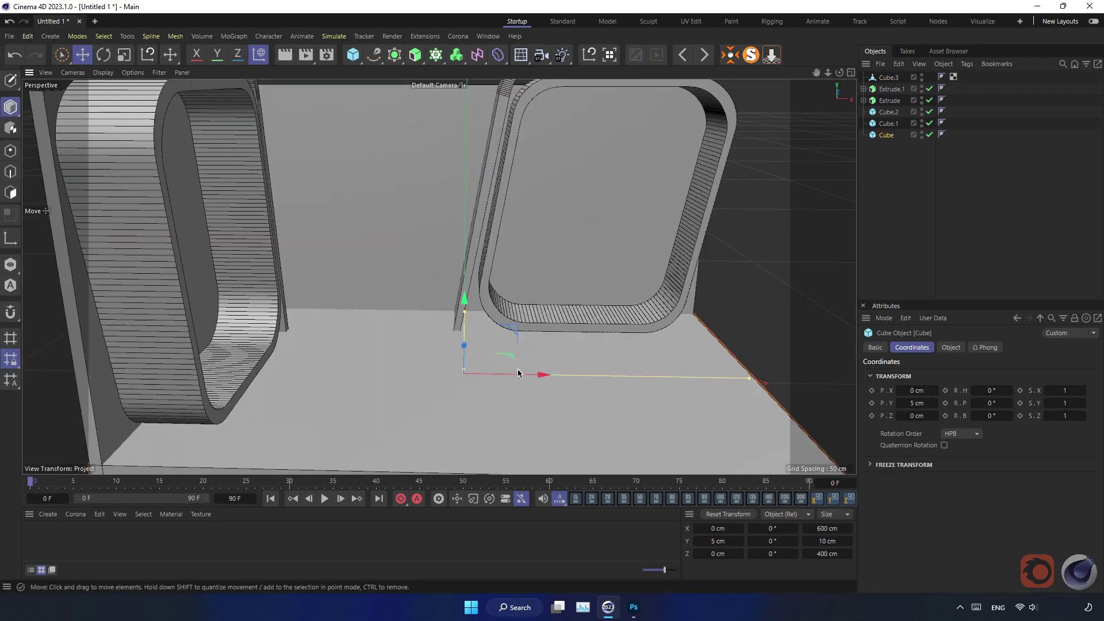
pyautogui.doubleClick(922, 135)
pyautogui.keyDown('alt'); pyautogui.moveTo(518, 230); pyautogui.dragTo(483, 252); pyautogui.keyUp('alt')
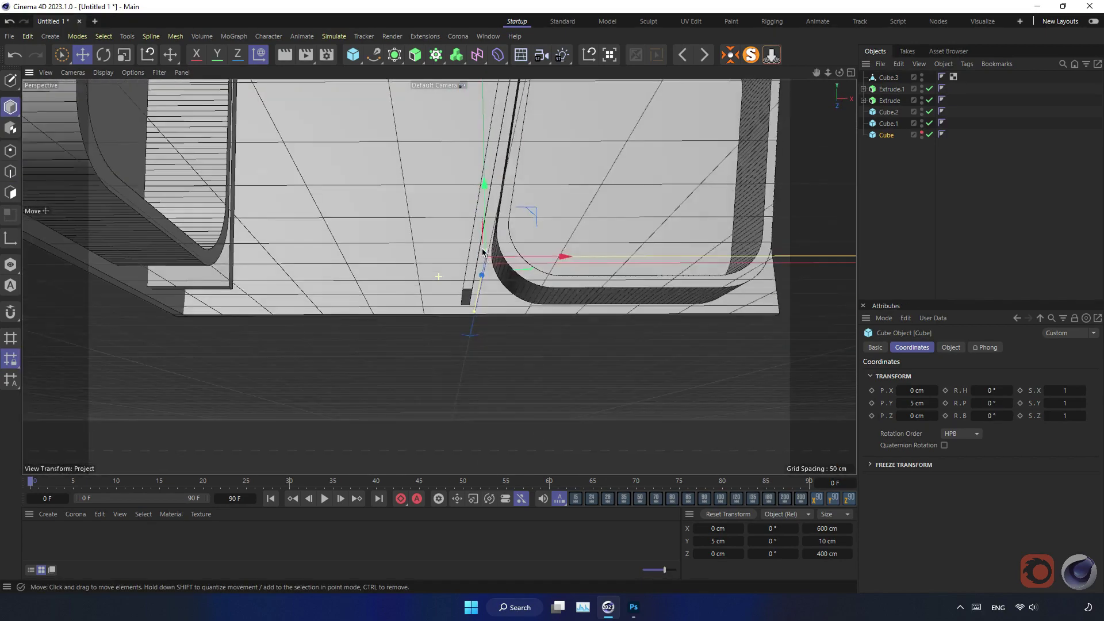
pyautogui.scroll(2, 483, 252)
pyautogui.scroll(2, 477, 270)
# Step: Select the slanted post's bottom face and scale it wider with the Scale tool
pyautogui.click(470, 283)
pyautogui.scroll(2, 494, 279)
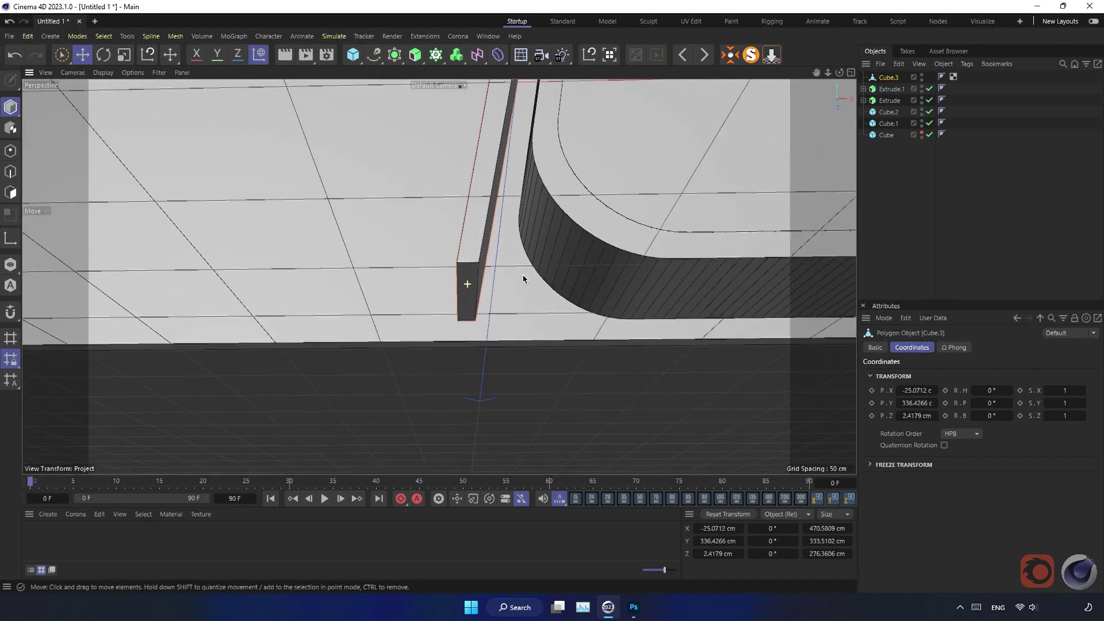
pyautogui.click(11, 192)
pyautogui.click(468, 293)
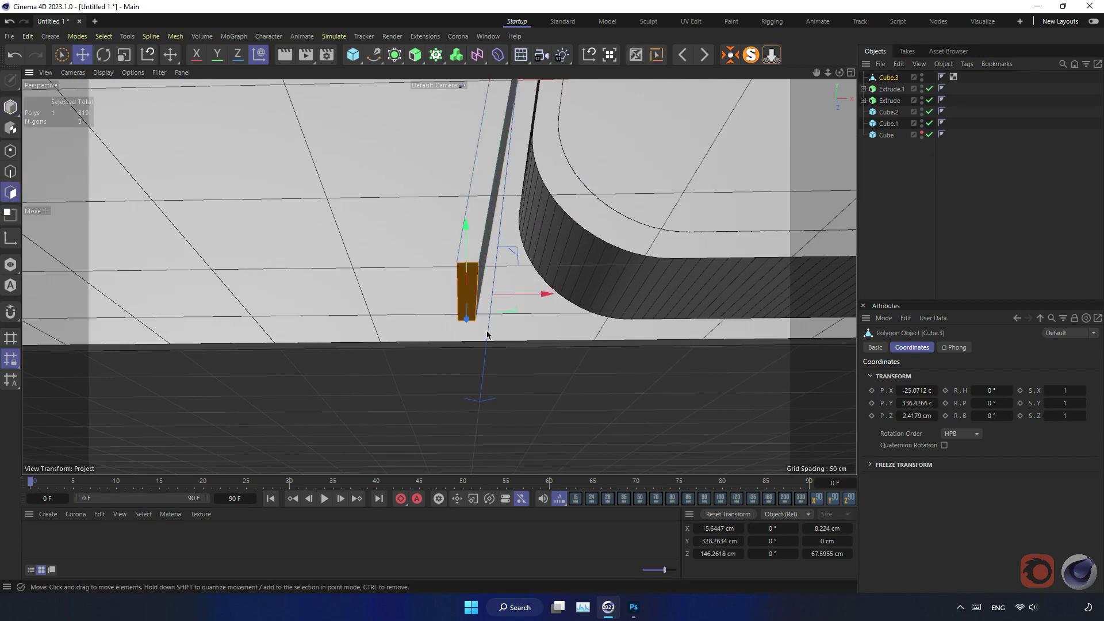
pyautogui.moveTo(487, 334)
pyautogui.keyDown('alt'); pyautogui.mouseDown()
pyautogui.moveTo(456, 365)
pyautogui.moveTo(463, 385)
pyautogui.mouseUp(); pyautogui.keyUp('alt')
pyautogui.press('t')
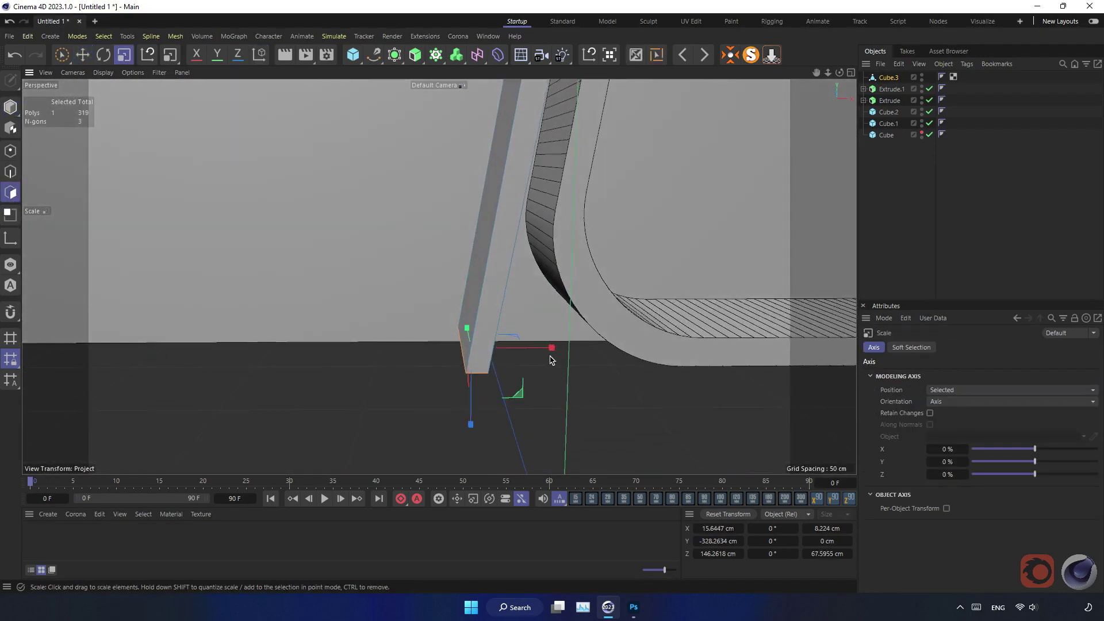
pyautogui.moveTo(541, 349)
pyautogui.mouseDown()
pyautogui.moveTo(600, 349)
pyautogui.moveTo(584, 348)
pyautogui.mouseUp()
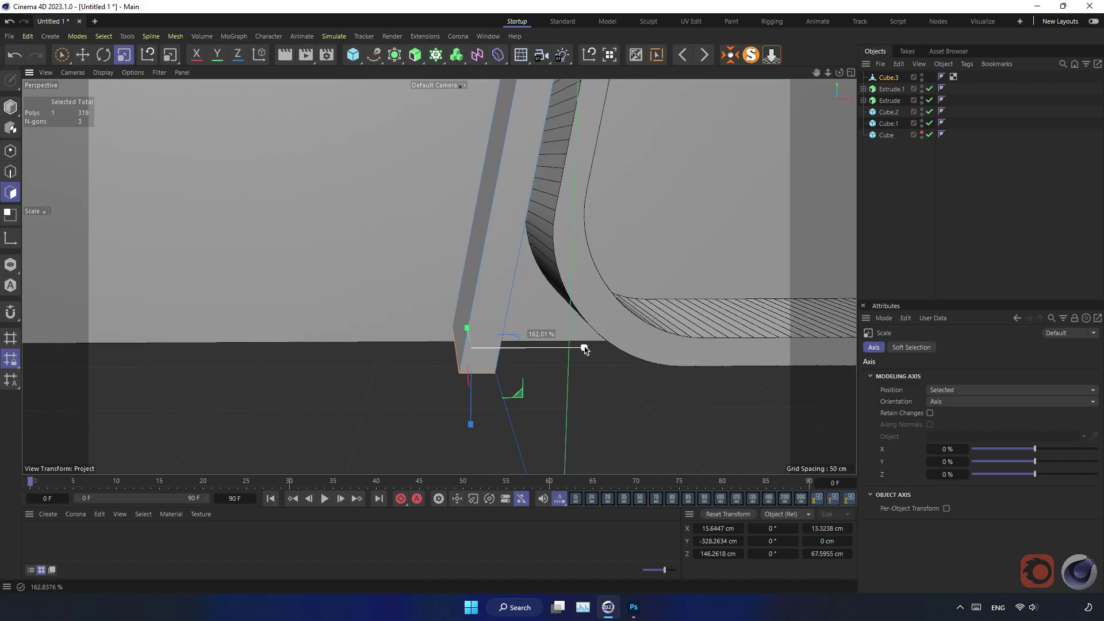
pyautogui.scroll(-2, 391, 405)
pyautogui.scroll(-3, 390, 405)
pyautogui.scroll(-3, 391, 405)
# Step: Scale the post's bottom face deeper, trim it slightly, and return to Model mode
pyautogui.moveTo(390, 405)
pyautogui.keyDown('alt'); pyautogui.mouseDown()
pyautogui.moveTo(394, 391)
pyautogui.moveTo(296, 403)
pyautogui.moveTo(380, 372)
pyautogui.moveTo(363, 296)
pyautogui.mouseUp(); pyautogui.keyUp('alt')
pyautogui.scroll(5, 362, 296)
pyautogui.scroll(3, 362, 295)
pyautogui.scroll(-5, 362, 295)
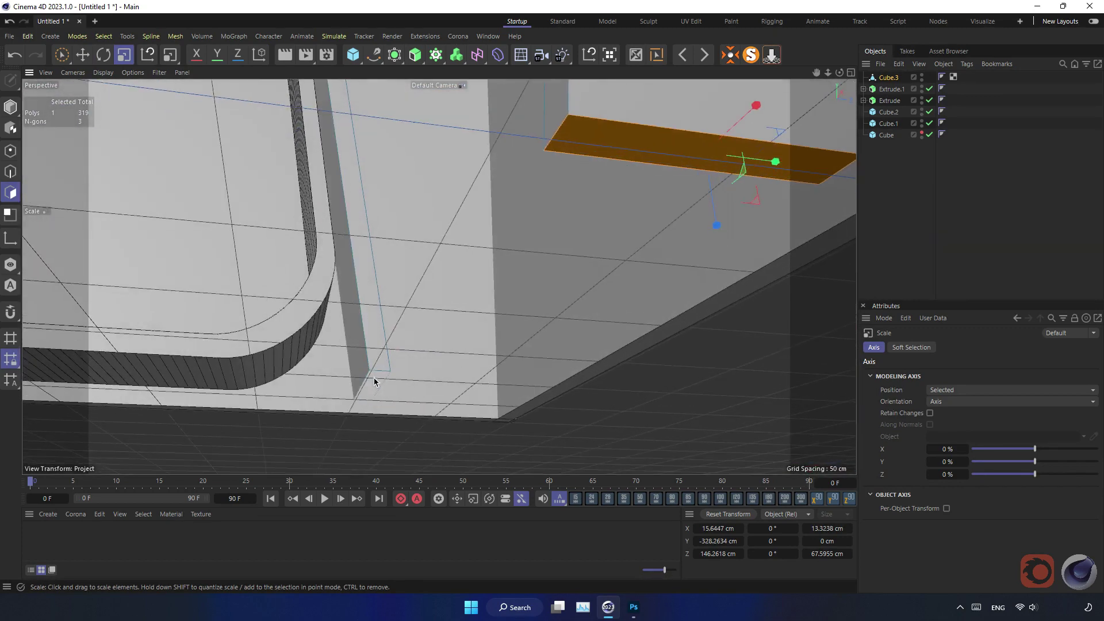
pyautogui.click(375, 377)
pyautogui.scroll(3, 375, 376)
pyautogui.scroll(2, 349, 424)
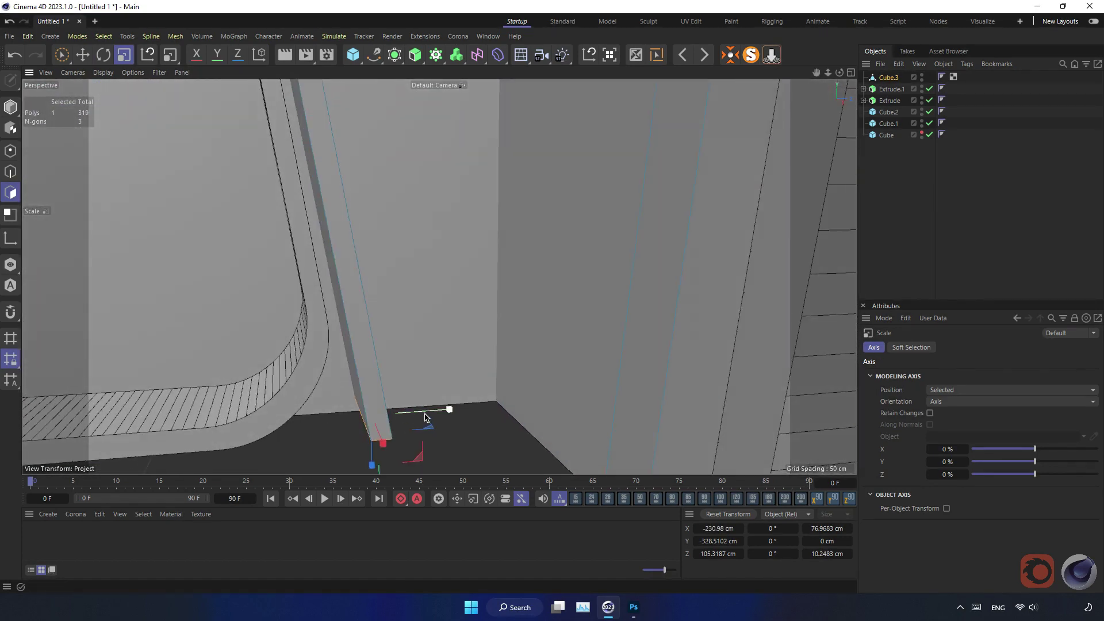
pyautogui.moveTo(449, 410)
pyautogui.mouseDown()
pyautogui.moveTo(435, 417)
pyautogui.moveTo(502, 416)
pyautogui.moveTo(669, 375)
pyautogui.moveTo(599, 340)
pyautogui.moveTo(581, 261)
pyautogui.moveTo(585, 272)
pyautogui.moveTo(589, 244)
pyautogui.moveTo(597, 311)
pyautogui.moveTo(587, 307)
pyautogui.moveTo(616, 313)
pyautogui.mouseUp()
pyautogui.moveTo(649, 403)
pyautogui.mouseDown()
pyautogui.moveTo(637, 412)
pyautogui.moveTo(587, 383)
pyautogui.moveTo(554, 391)
pyautogui.mouseUp()
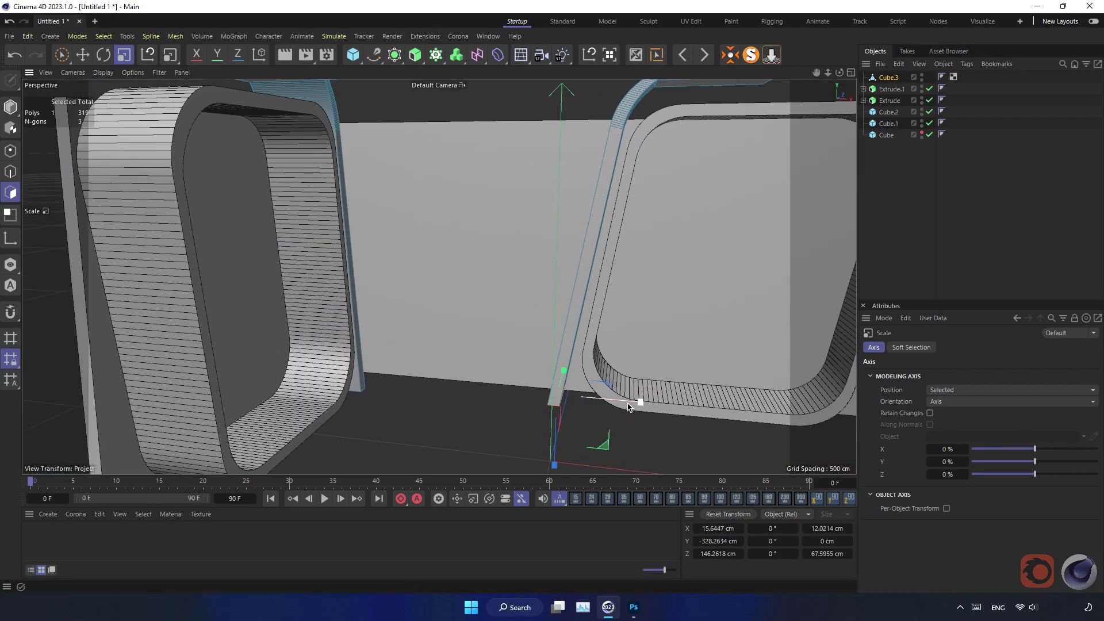
pyautogui.click(10, 107)
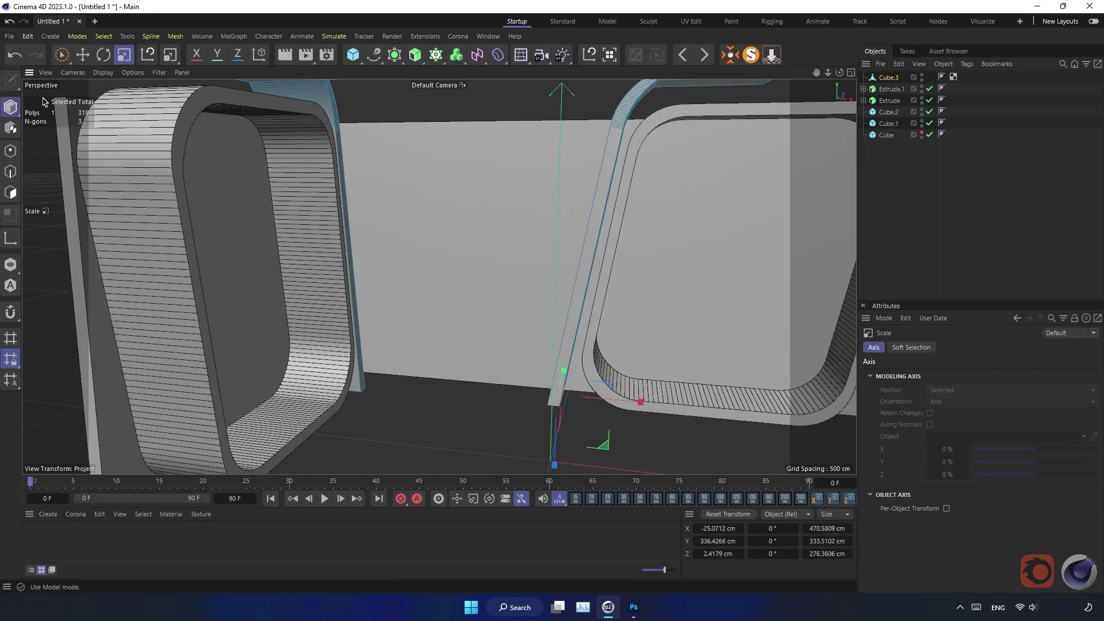
pyautogui.press('e')
pyautogui.click(866, 143)
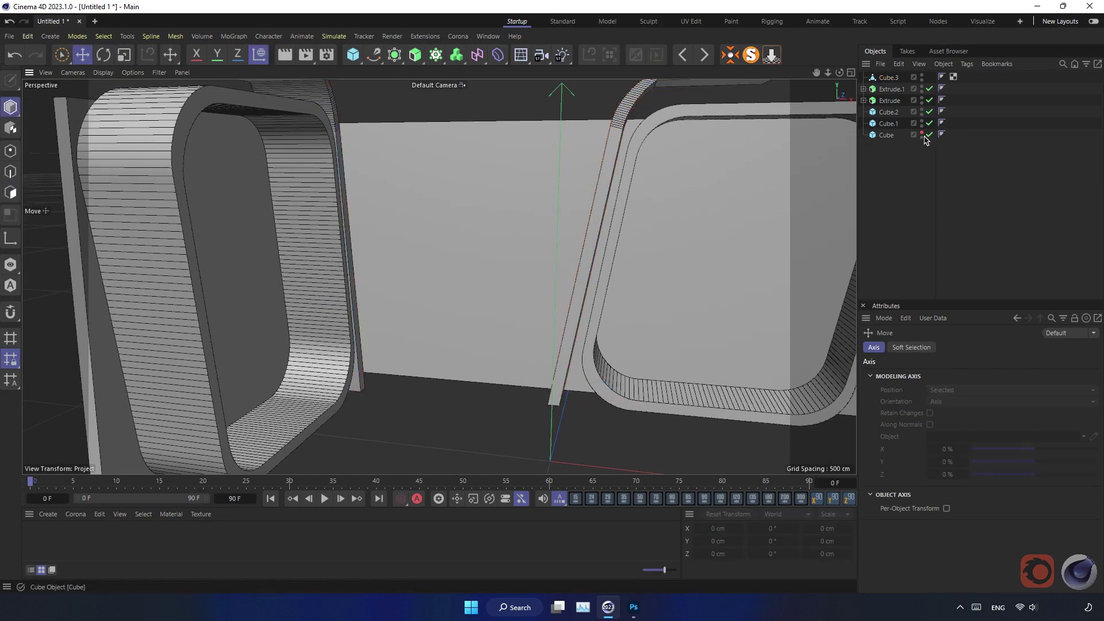
# Step: Make the left wall, back wall and floor cubes editable polygon objects
pyautogui.moveTo(538, 248)
pyautogui.keyDown('alt'); pyautogui.mouseDown()
pyautogui.moveTo(375, 251)
pyautogui.moveTo(537, 246)
pyautogui.moveTo(547, 261)
pyautogui.moveTo(439, 279)
pyautogui.moveTo(353, 270)
pyautogui.mouseUp(); pyautogui.keyUp('alt')
pyautogui.scroll(-5, 535, 287)
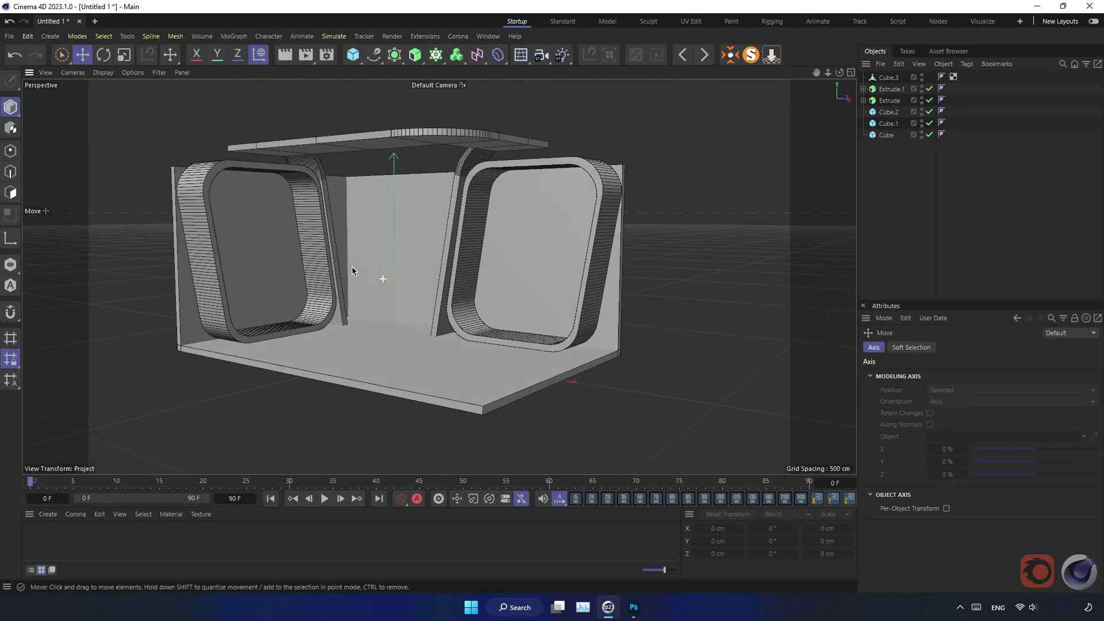
pyautogui.click(278, 281)
pyautogui.scroll(2, 336, 261)
pyautogui.scroll(3, 316, 264)
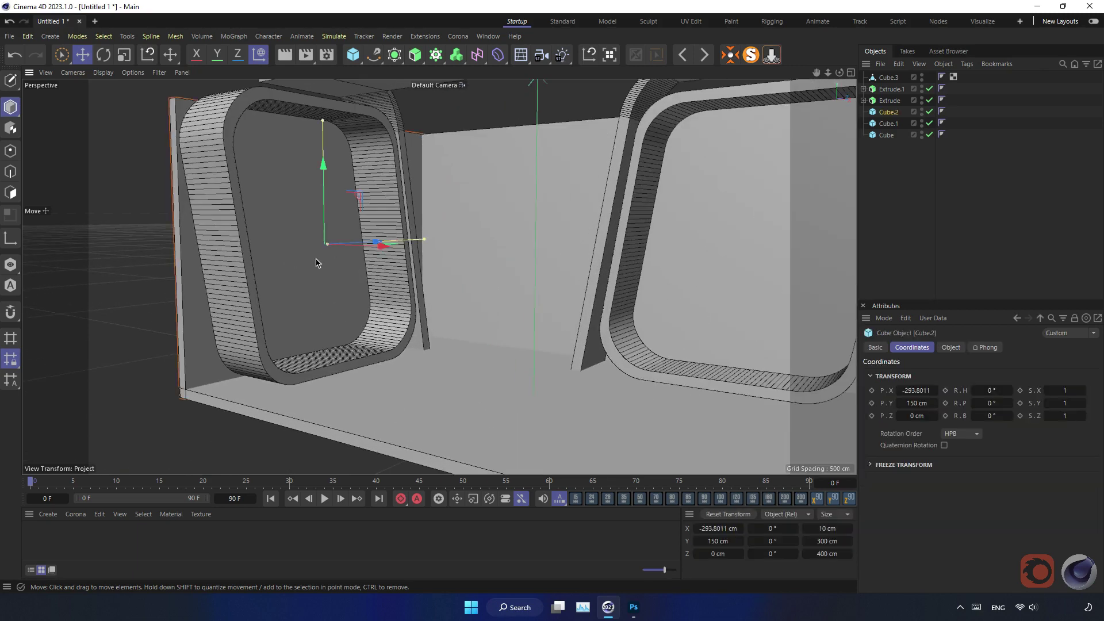
pyautogui.click(11, 80)
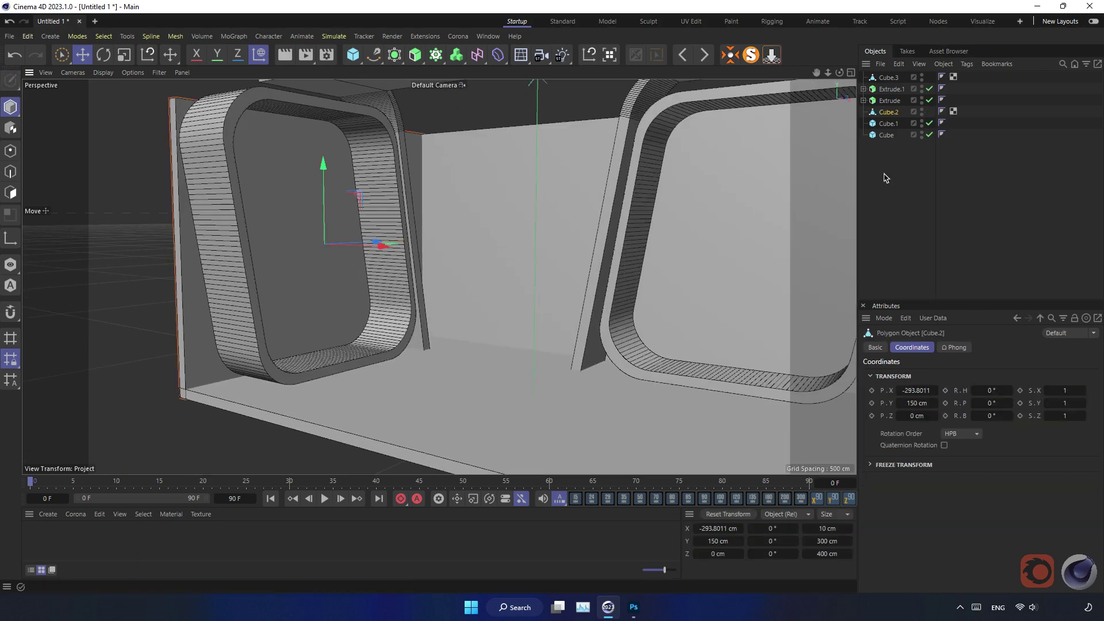
pyautogui.click(889, 123)
pyautogui.press('c')
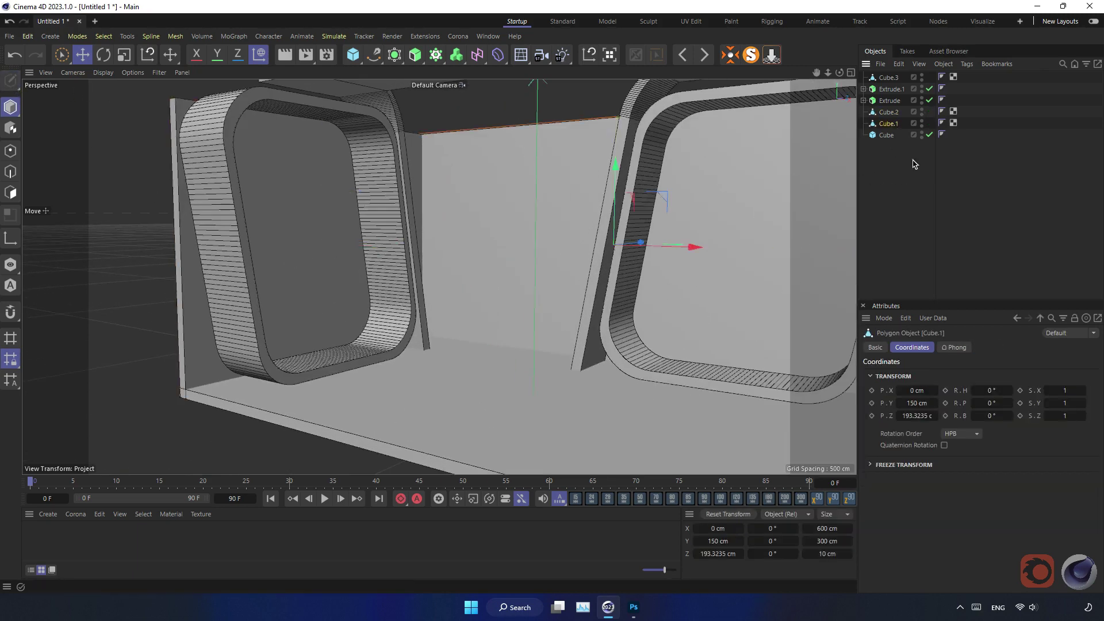
pyautogui.click(886, 135)
pyautogui.press('c')
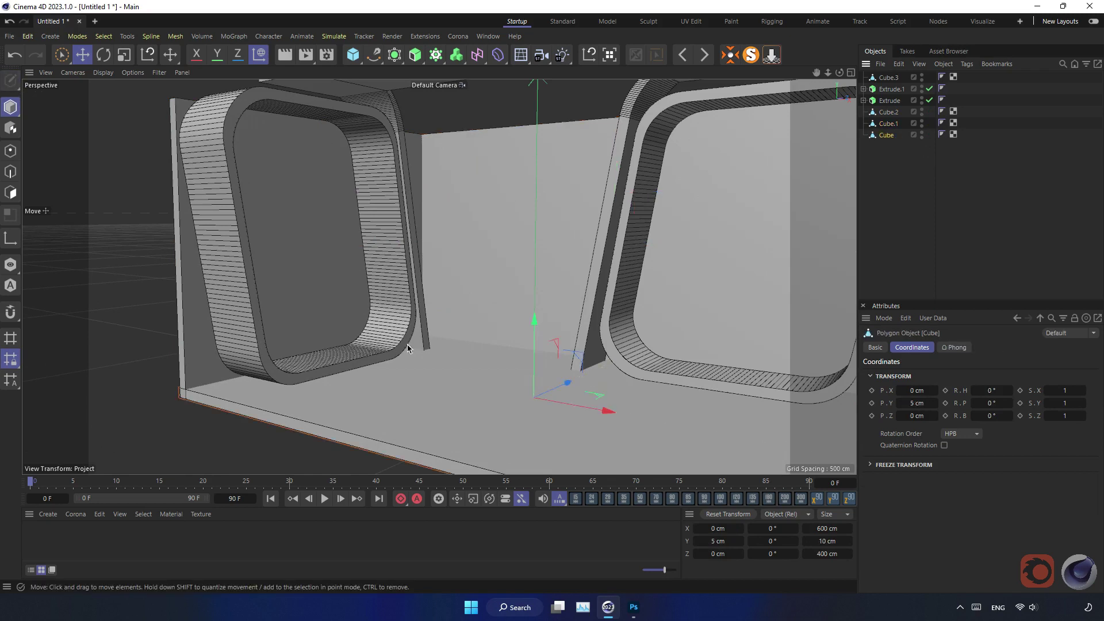
# Step: Add a horizontal loop cut at 32.946% around the left wall, then show the four-view layout
pyautogui.click(190, 311)
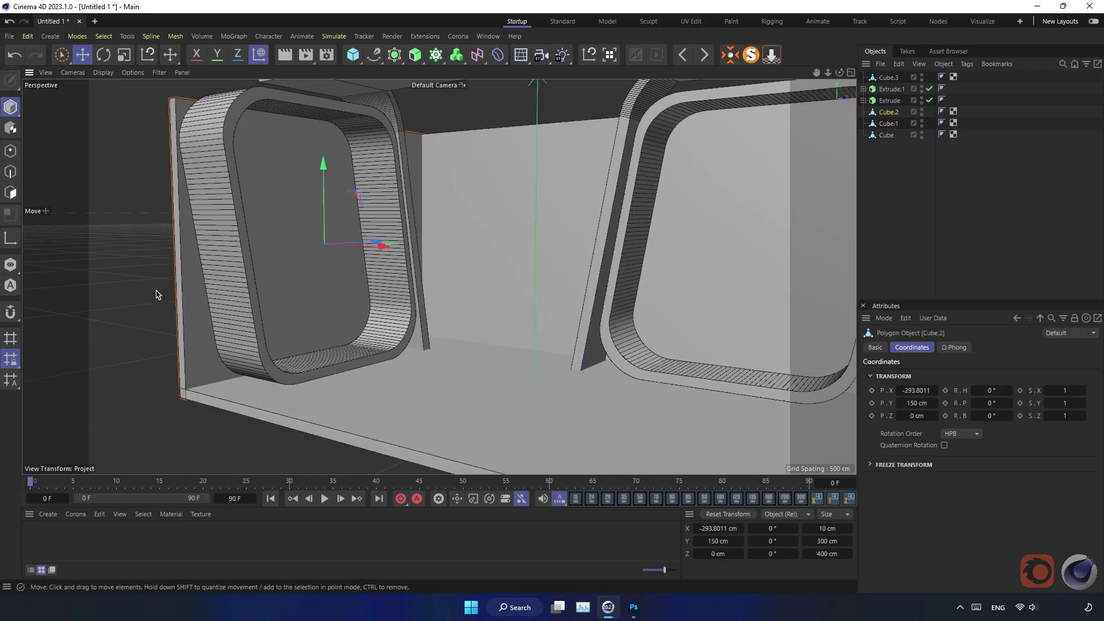
pyautogui.click(11, 192)
pyautogui.rightClick(88, 220)
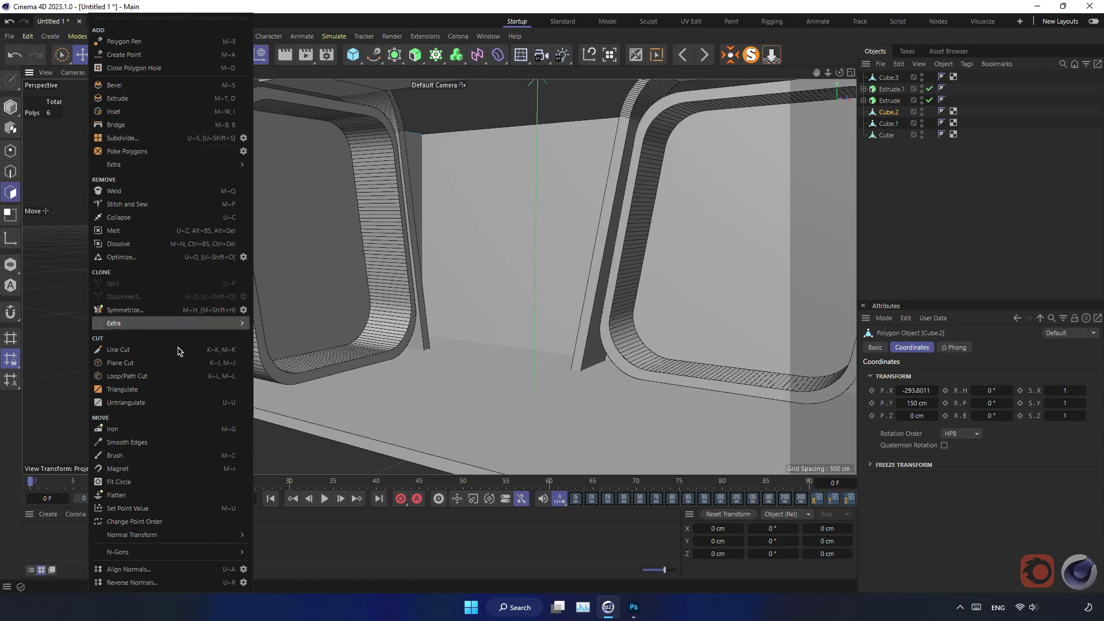
pyautogui.click(127, 376)
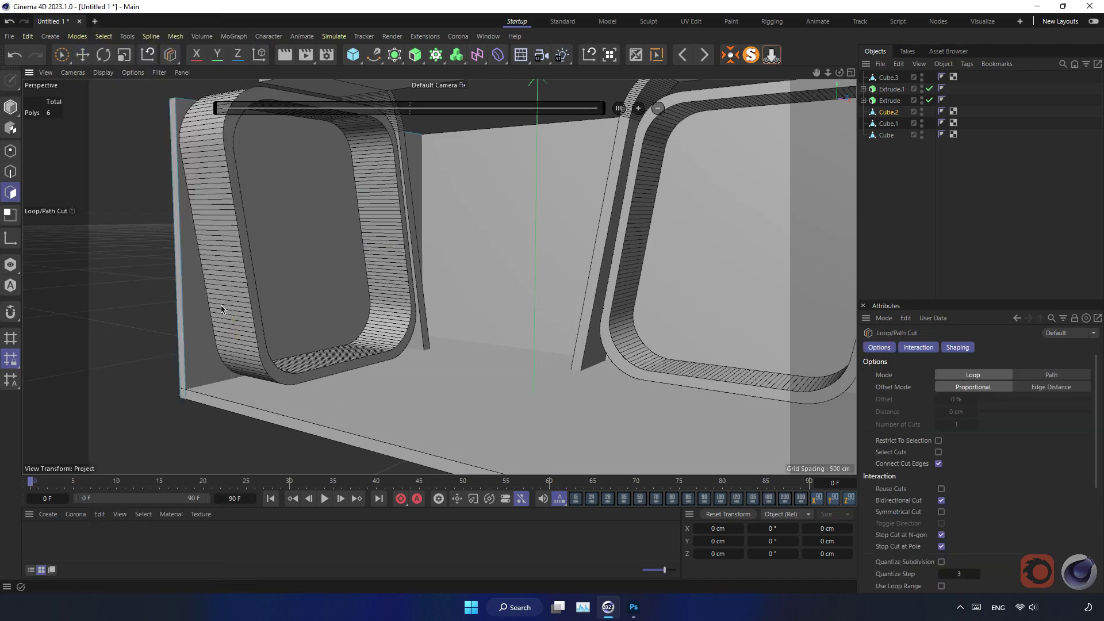
pyautogui.click(185, 301)
pyautogui.moveTo(401, 354)
pyautogui.keyDown('alt'); pyautogui.mouseDown()
pyautogui.moveTo(374, 377)
pyautogui.moveTo(451, 370)
pyautogui.moveTo(410, 343)
pyautogui.moveTo(758, 195)
pyautogui.mouseUp(); pyautogui.keyUp('alt')
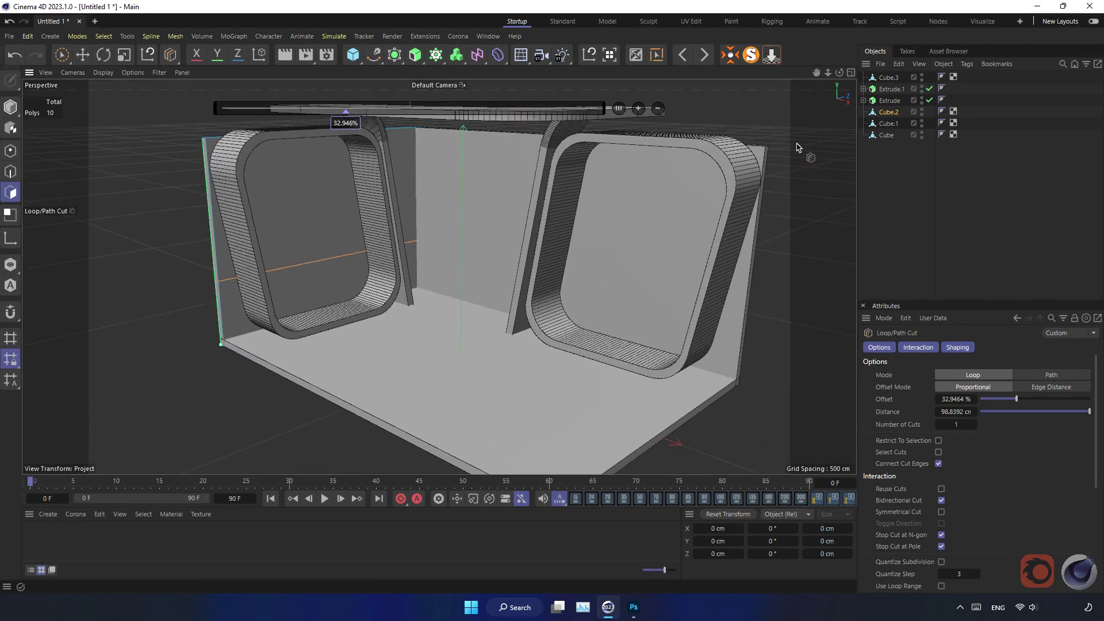
pyautogui.click(851, 73)
# Step: Maximize the Top view and frame the booth in it
pyautogui.middleClick(698, 180)
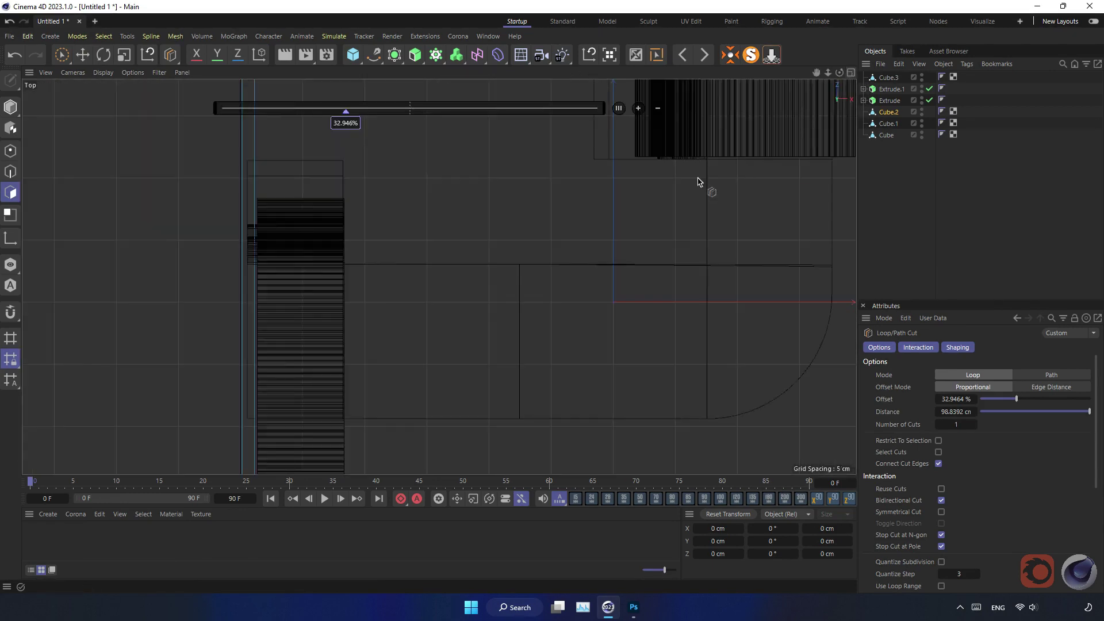
pyautogui.scroll(-3, 567, 230)
pyautogui.scroll(-2, 572, 248)
pyautogui.scroll(1, 572, 249)
pyautogui.scroll(2, 575, 242)
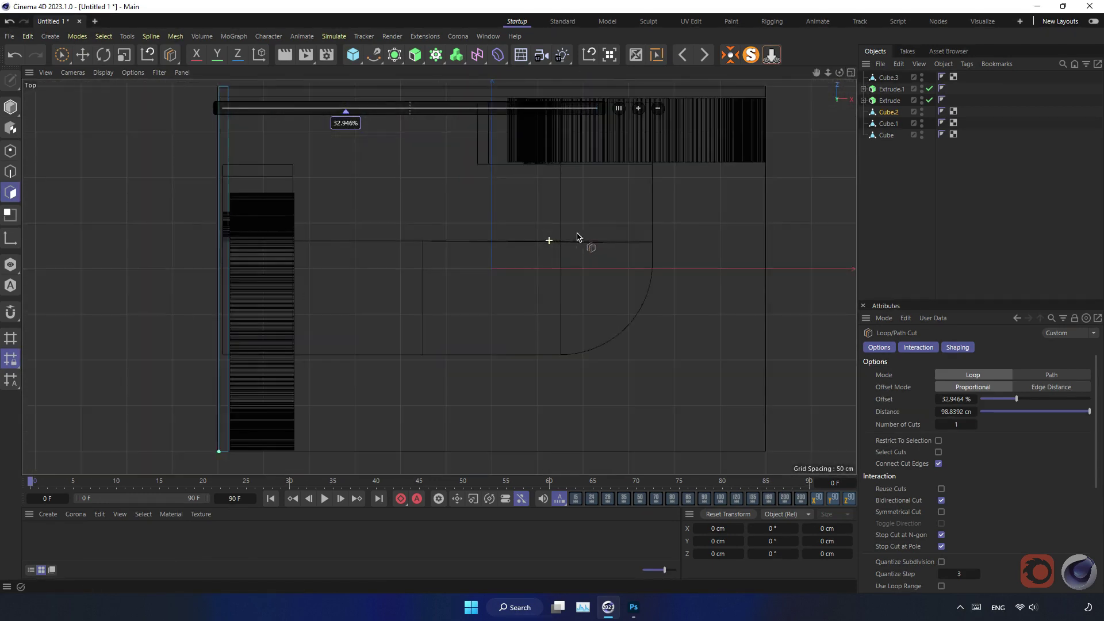
pyautogui.moveTo(464, 168); pyautogui.dragTo(446, 131, button='middle')
# Step: Draw a wavy Bezier spline from the top beam down across the booth floor
pyautogui.press('p')
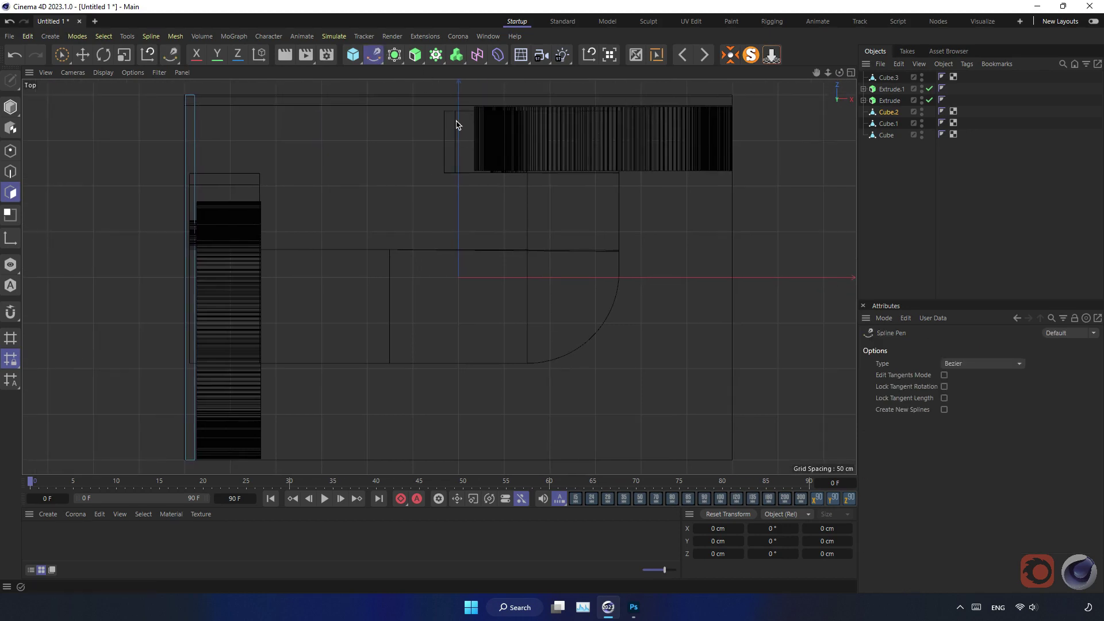
pyautogui.click(577, 207)
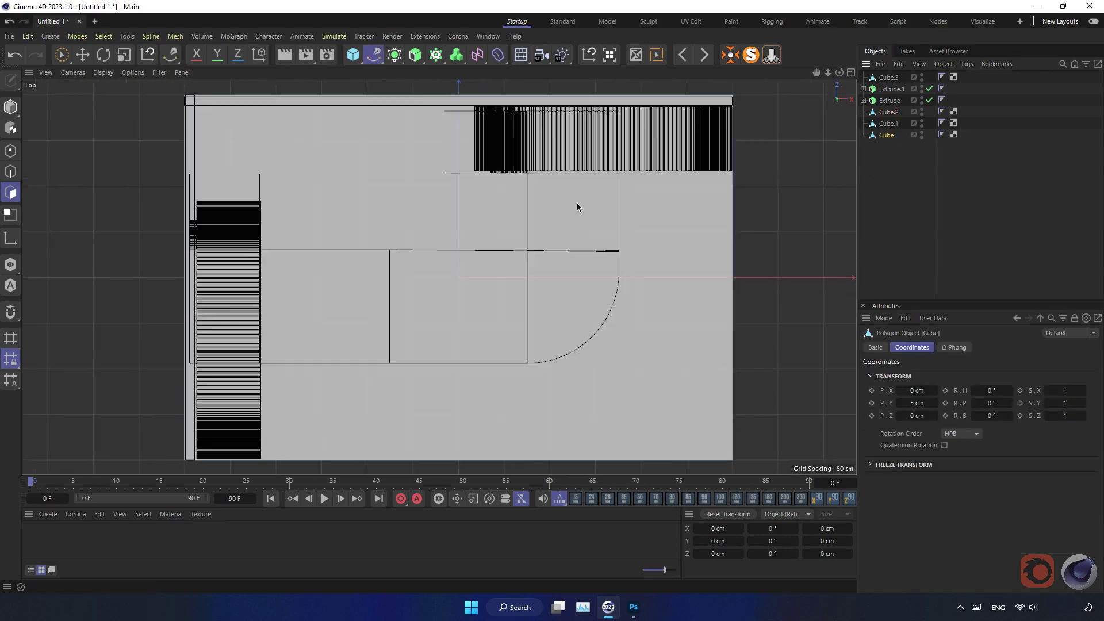
pyautogui.click(505, 133)
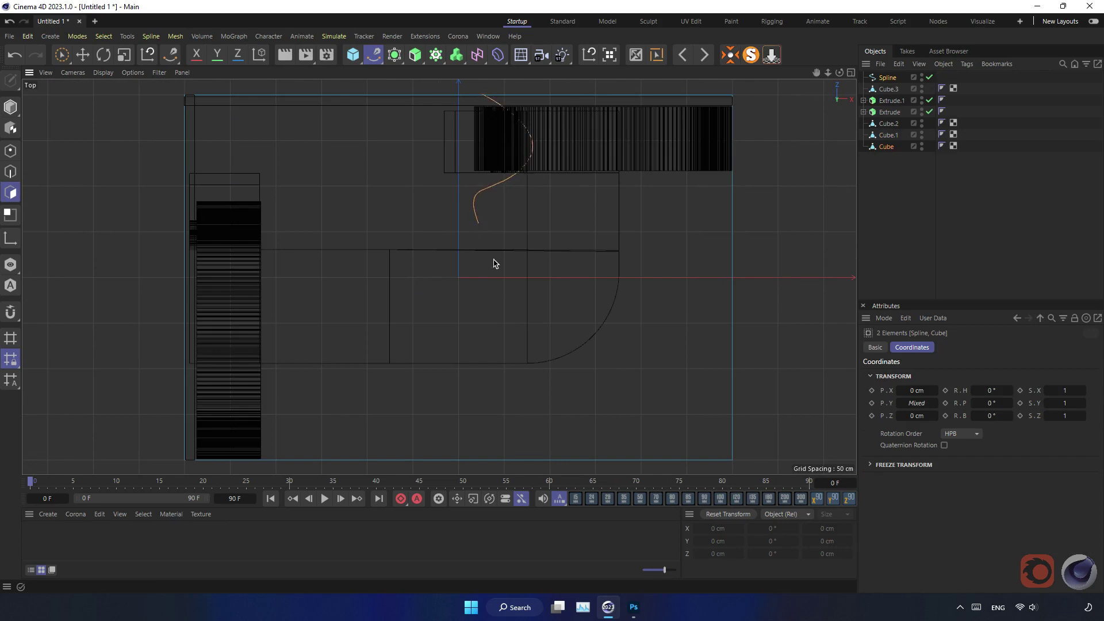
pyautogui.moveTo(619, 280); pyautogui.dragTo(611, 311)
pyautogui.moveTo(532, 362); pyautogui.dragTo(484, 378)
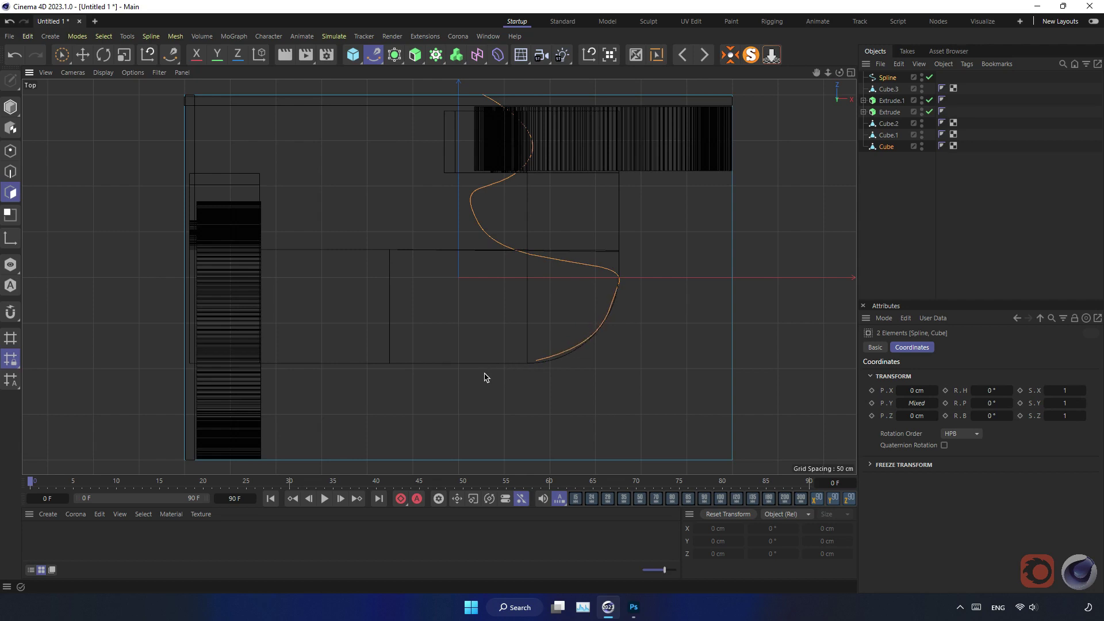
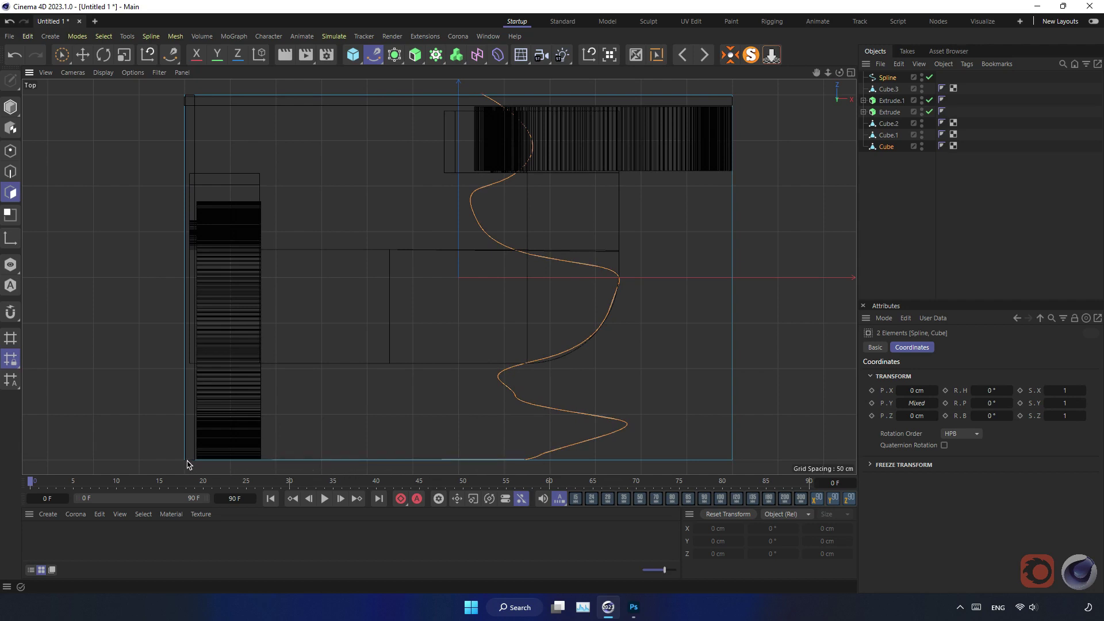
# Step: Close the curvy floor outline and extrude the outline and cube into solid geometry
pyautogui.click(186, 99)
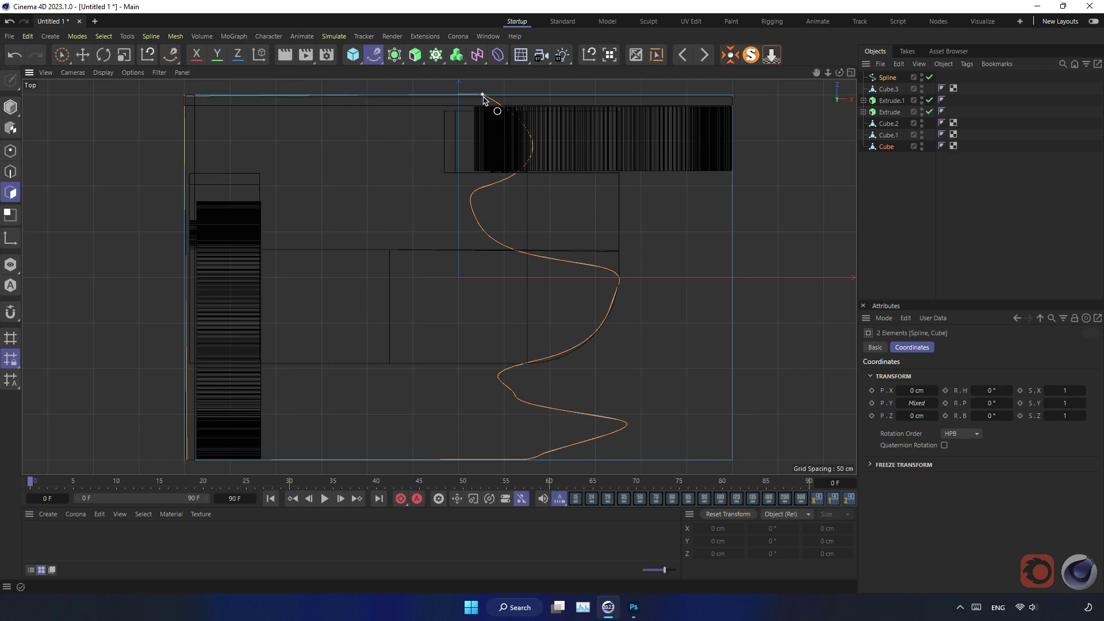
pyautogui.click(487, 99)
pyautogui.click(9, 108)
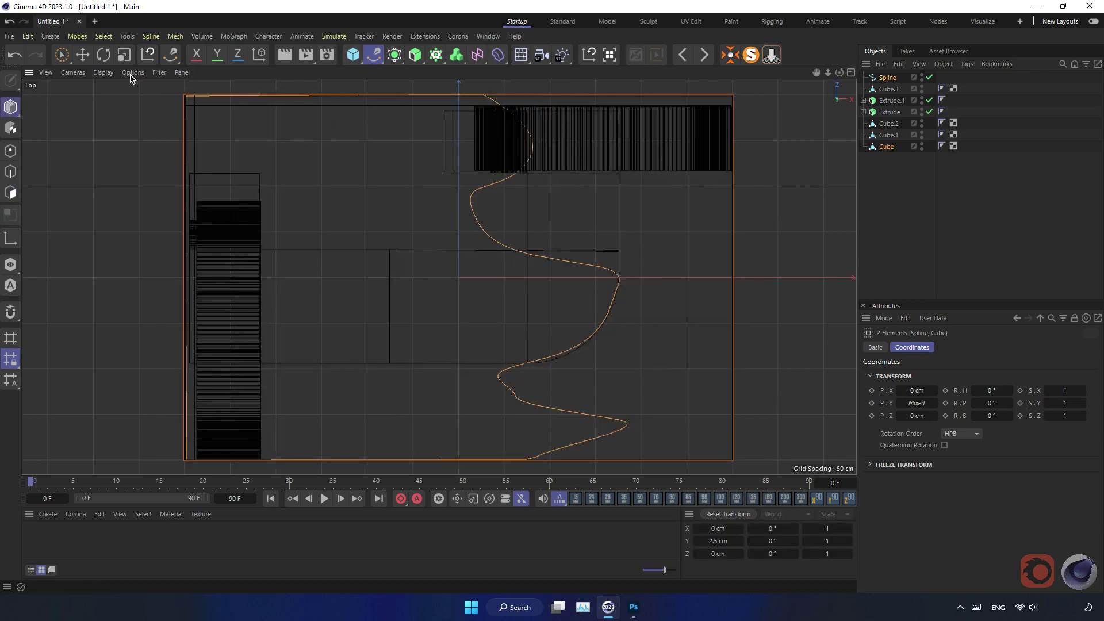
pyautogui.press('e')
pyautogui.click(852, 74)
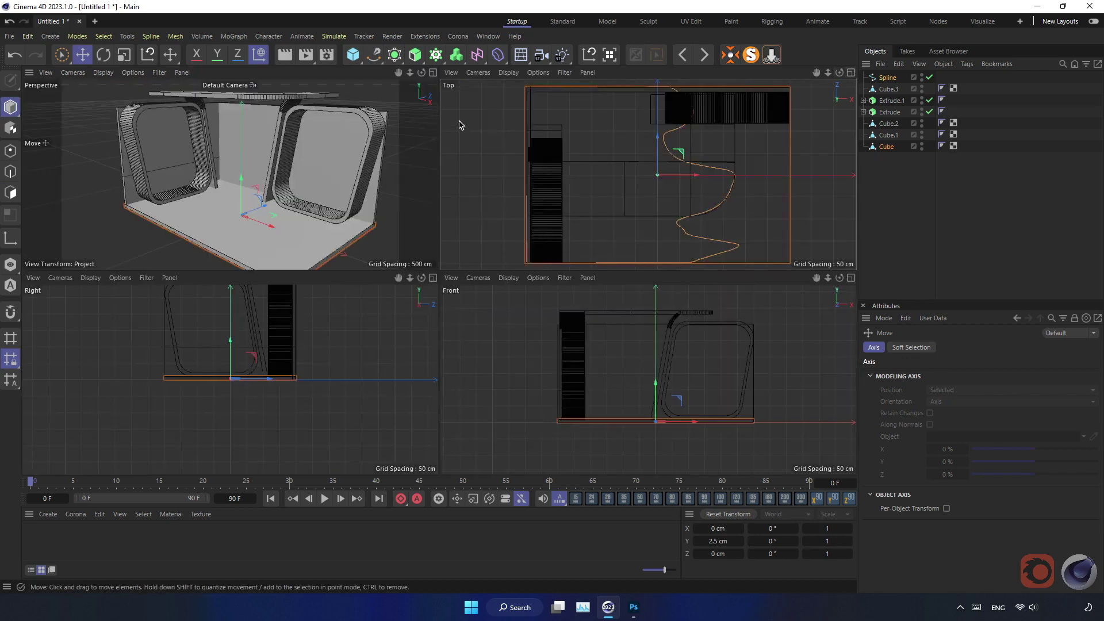
pyautogui.click(434, 73)
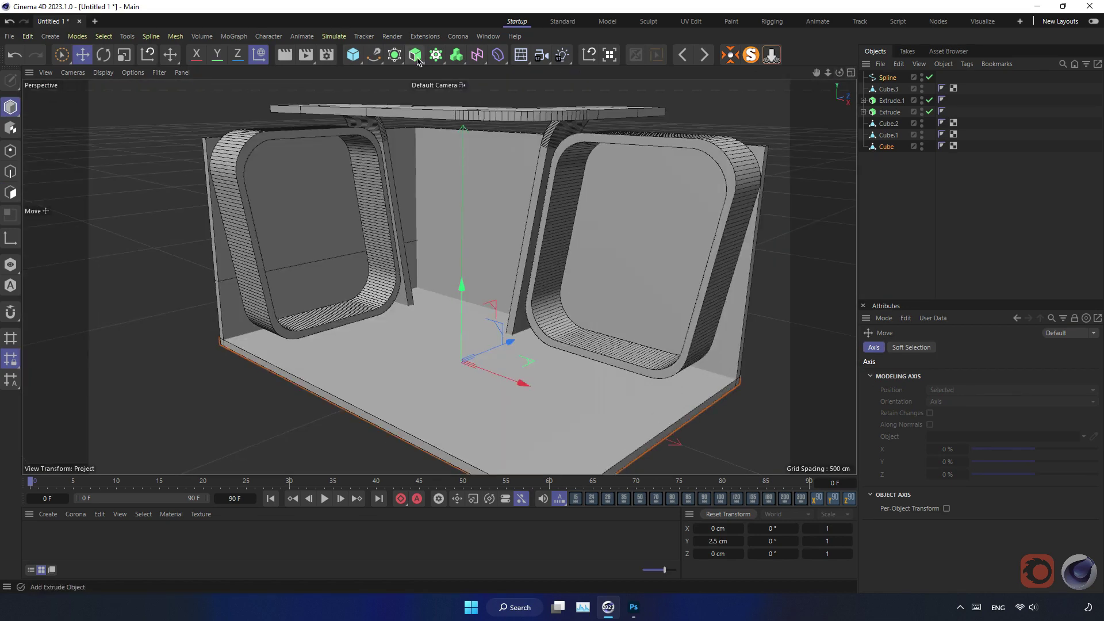
pyautogui.click(416, 56)
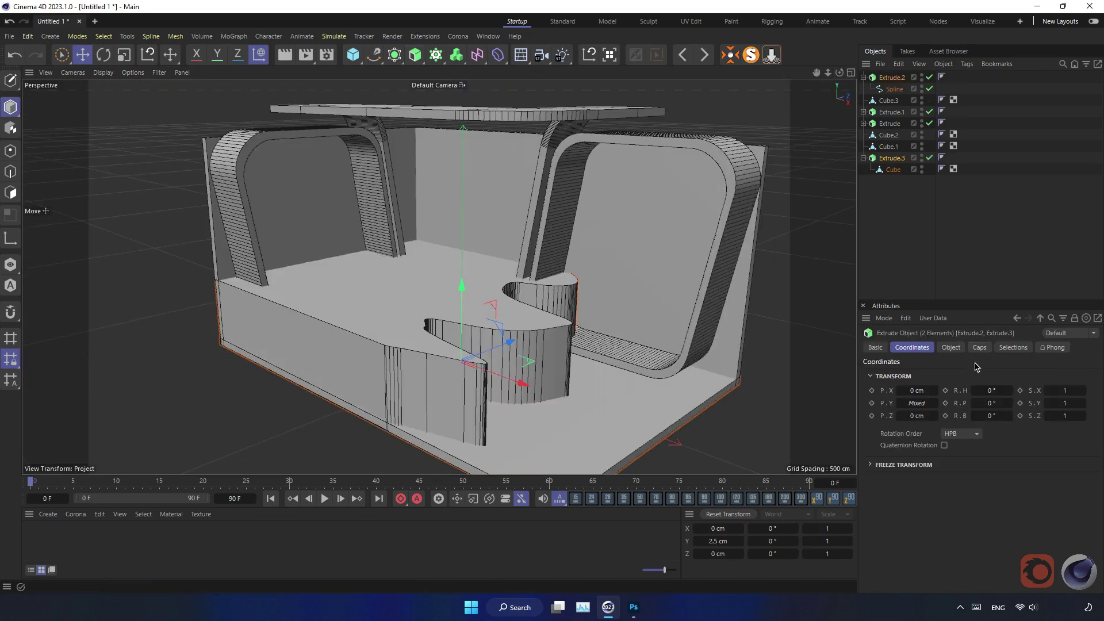
# Step: Give the floor spline 24 Uniform intermediate points and set Extrude.2's offset to 1 cm
pyautogui.click(897, 89)
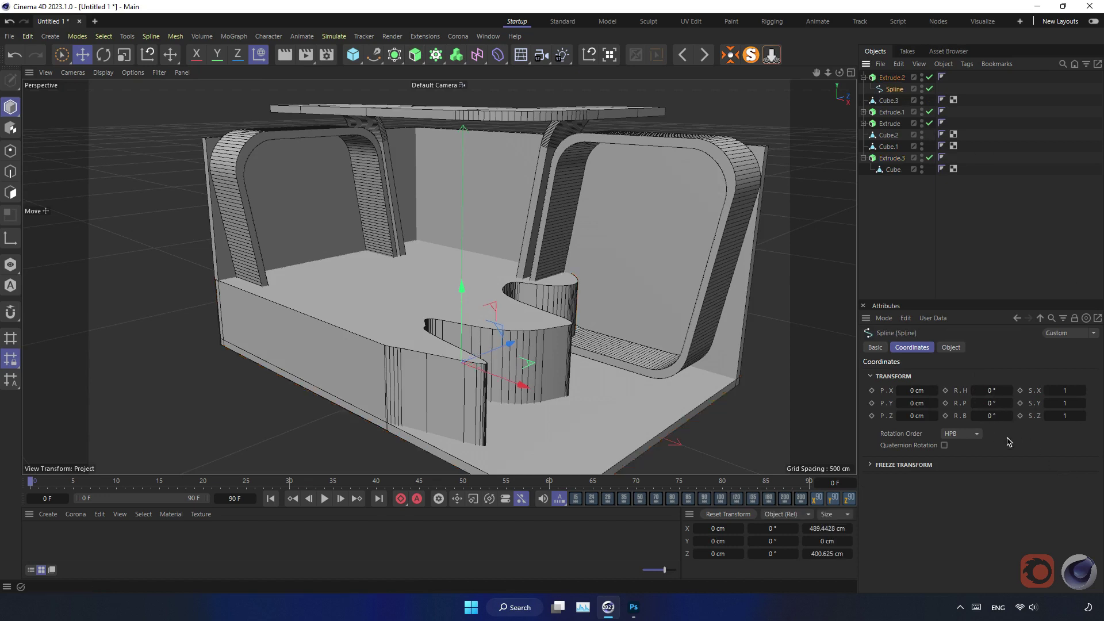
pyautogui.click(950, 347)
pyautogui.click(991, 398)
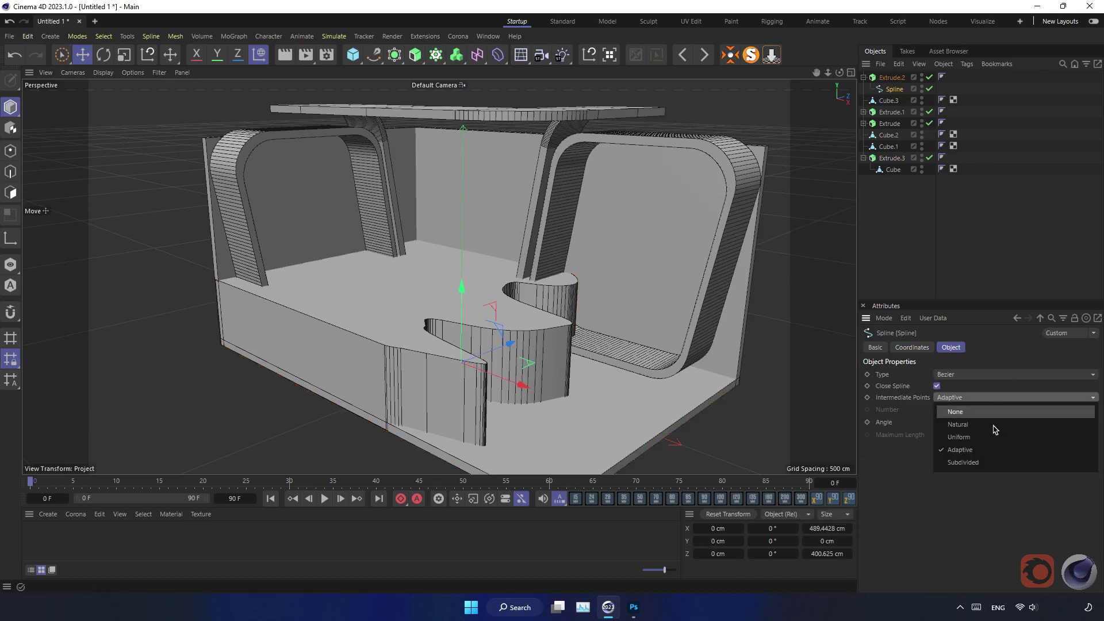
pyautogui.click(991, 444)
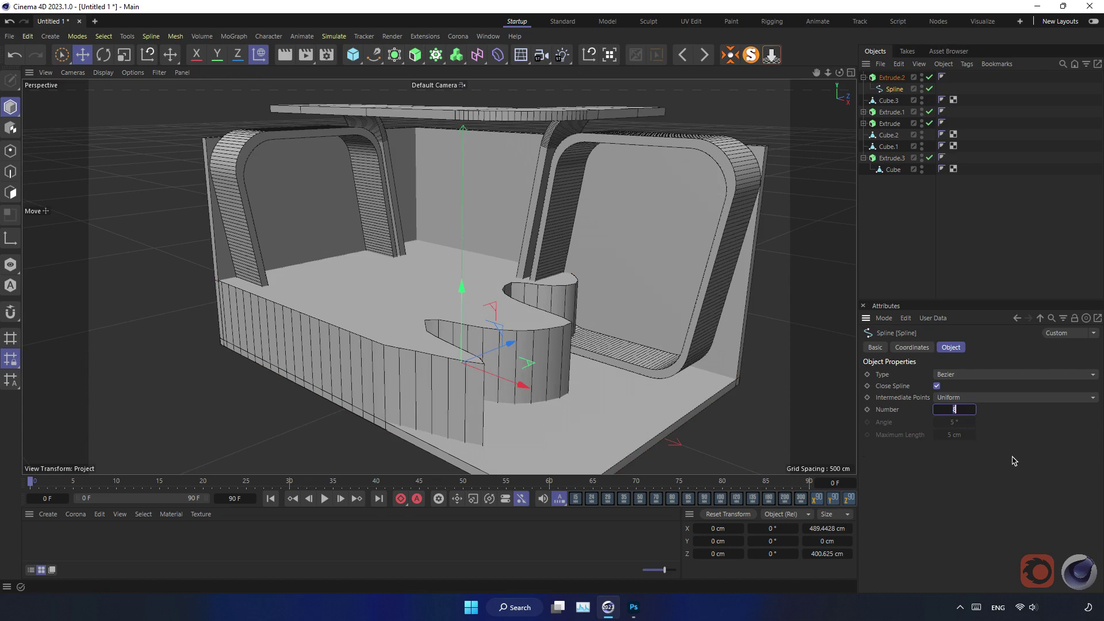
pyautogui.write('24')
pyautogui.press('Return')
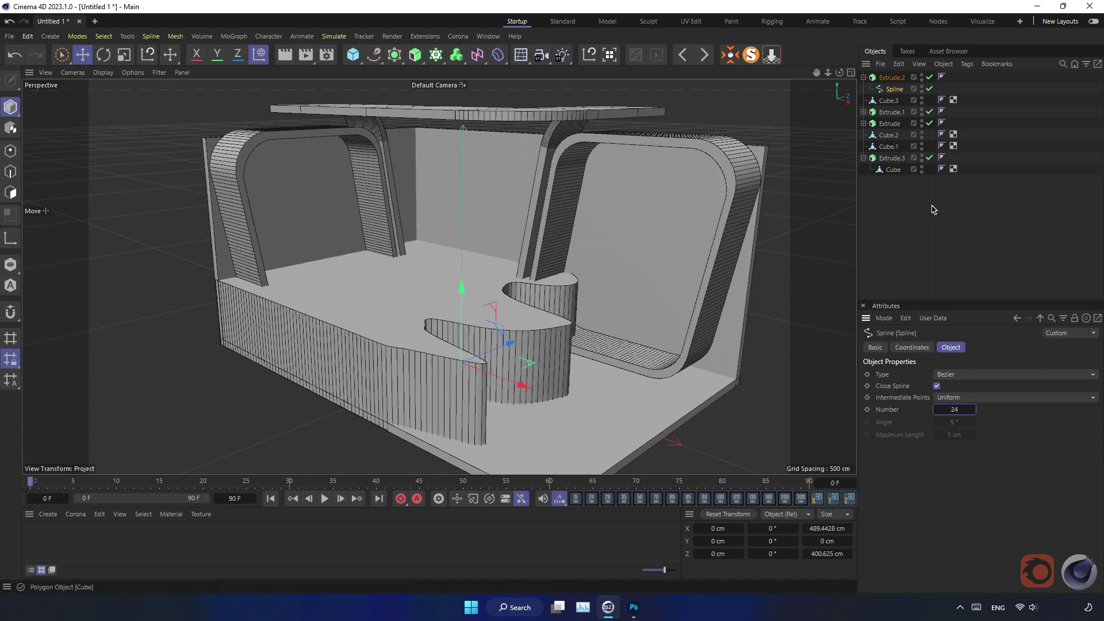
pyautogui.click(892, 77)
pyautogui.click(956, 387)
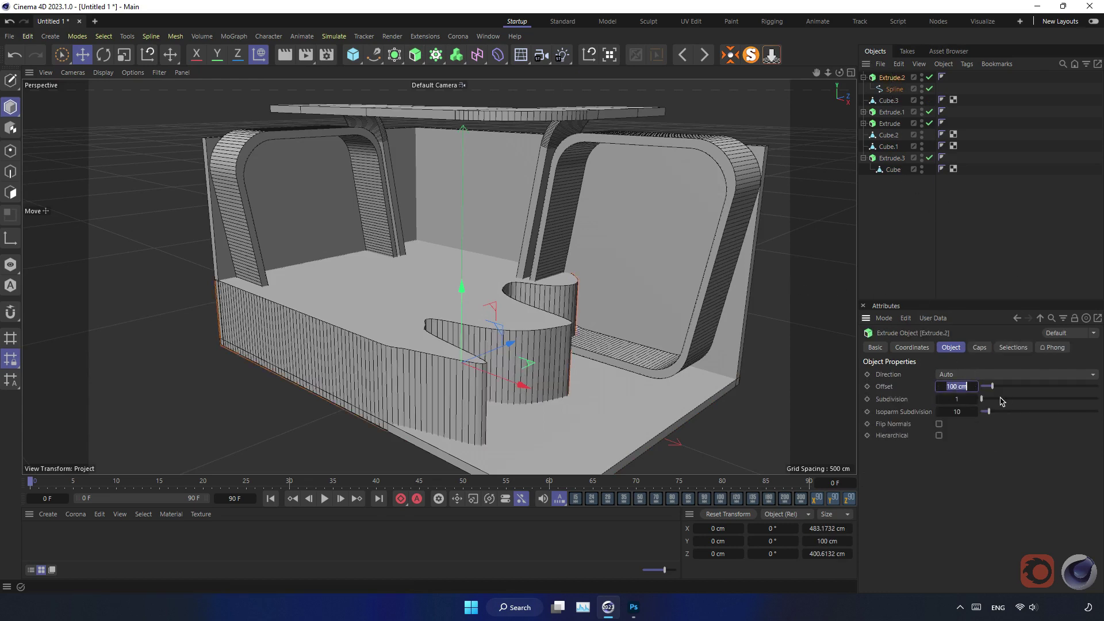
pyautogui.write('1')
pyautogui.press('Return')
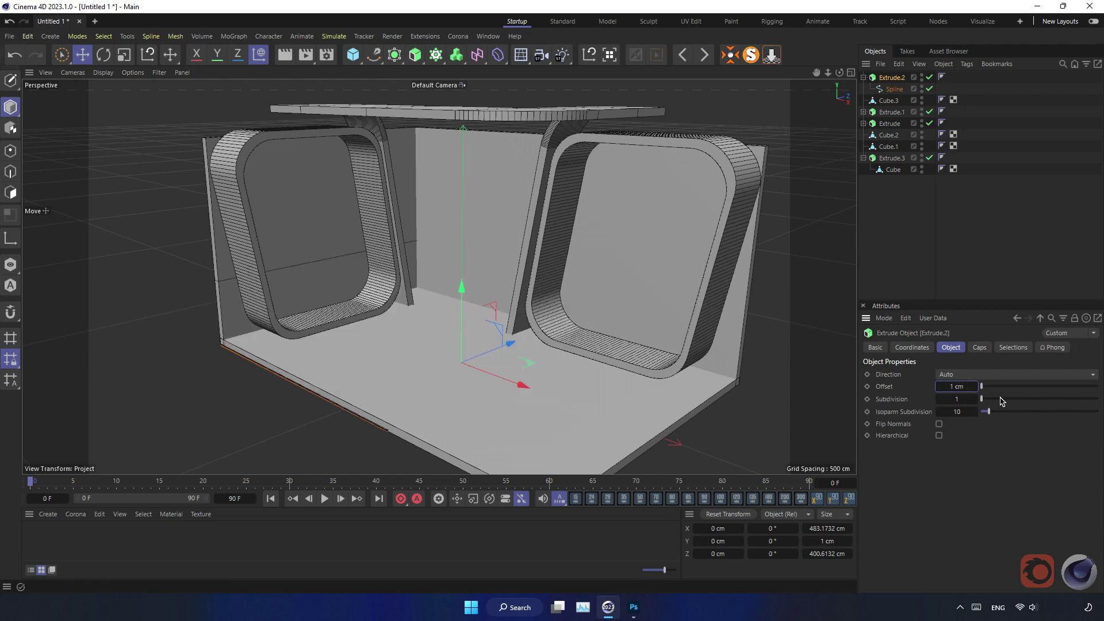
# Step: Lift the thin slab to about 8.69 cm on Y, then orbit and zoom out the perspective view
pyautogui.moveTo(465, 336); pyautogui.dragTo(463, 331)
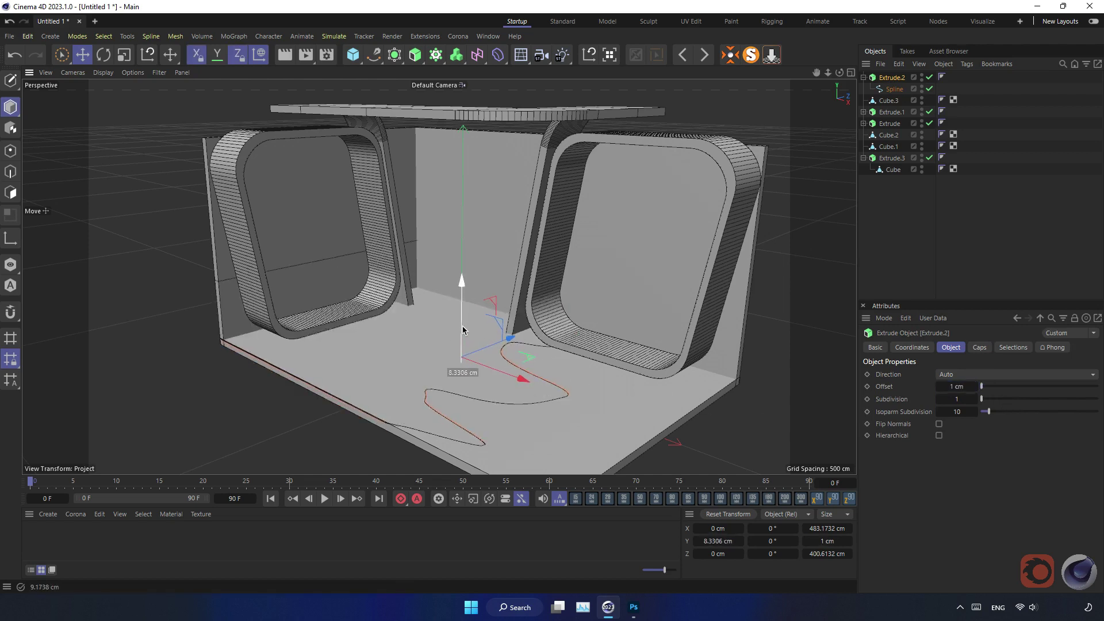
pyautogui.scroll(5, 592, 400)
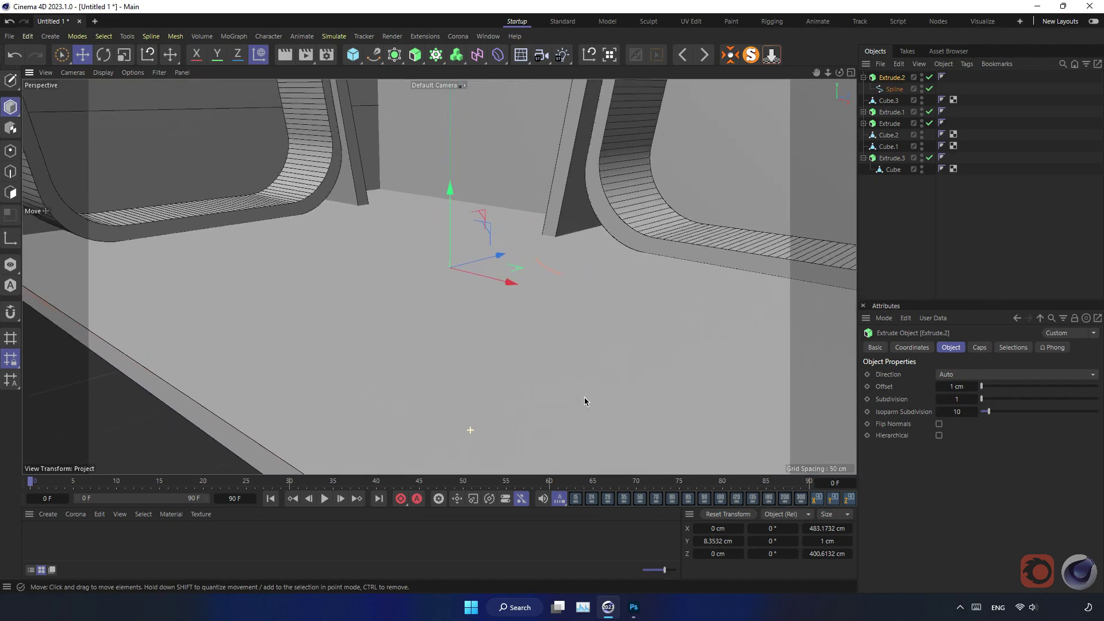
pyautogui.moveTo(451, 243); pyautogui.dragTo(449, 242)
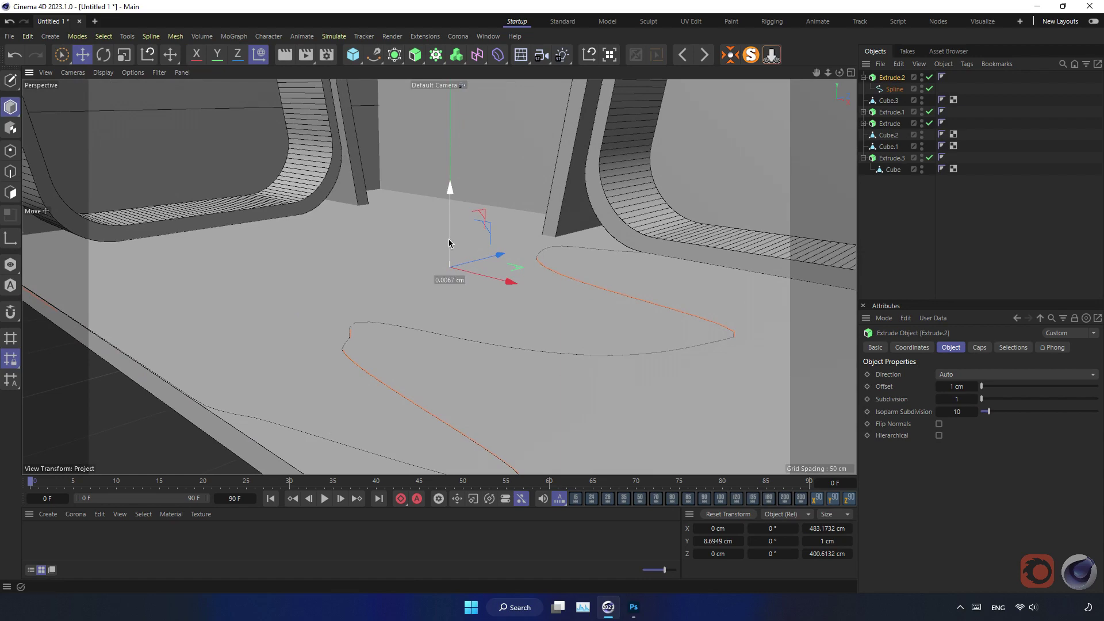
pyautogui.moveTo(449, 243); pyautogui.dragTo(449, 242)
pyautogui.hotkey('ctrl', 'shift', 'a')
pyautogui.moveTo(616, 274)
pyautogui.keyDown('alt'); pyautogui.mouseDown()
pyautogui.moveTo(498, 315)
pyautogui.moveTo(427, 308)
pyautogui.moveTo(405, 277)
pyautogui.mouseUp(); pyautogui.keyUp('alt')
pyautogui.scroll(-3, 498, 315)
pyautogui.scroll(-3, 498, 319)
pyautogui.scroll(-3, 498, 324)
pyautogui.scroll(-3, 498, 332)
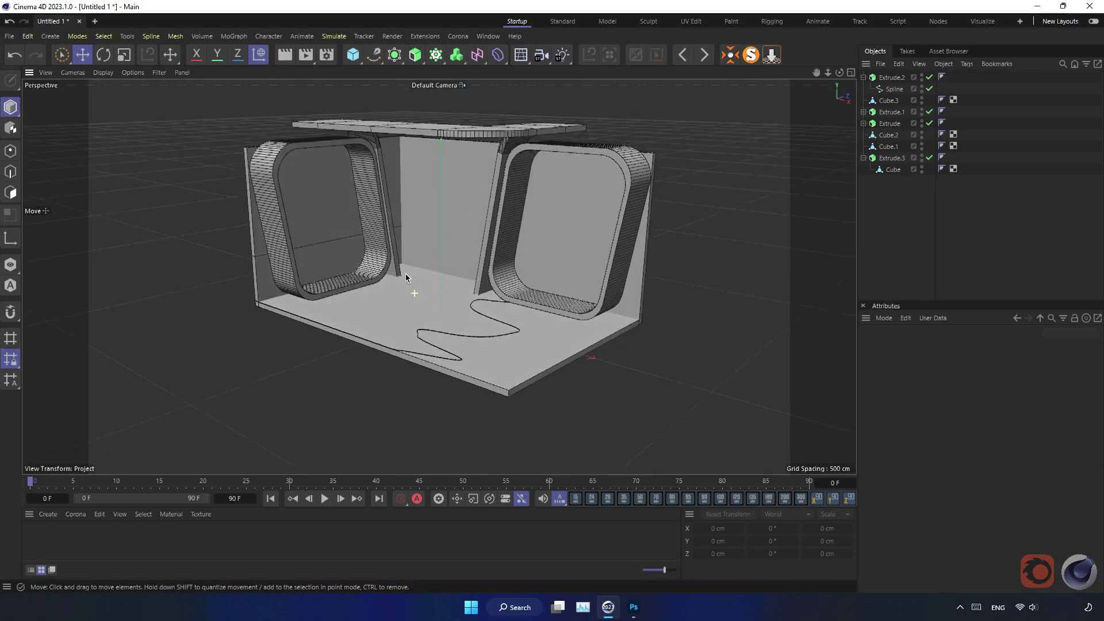
# Step: Add a new cube with 90 cm height and 5 cm depth
pyautogui.press('t')
pyautogui.scroll(3, 425, 259)
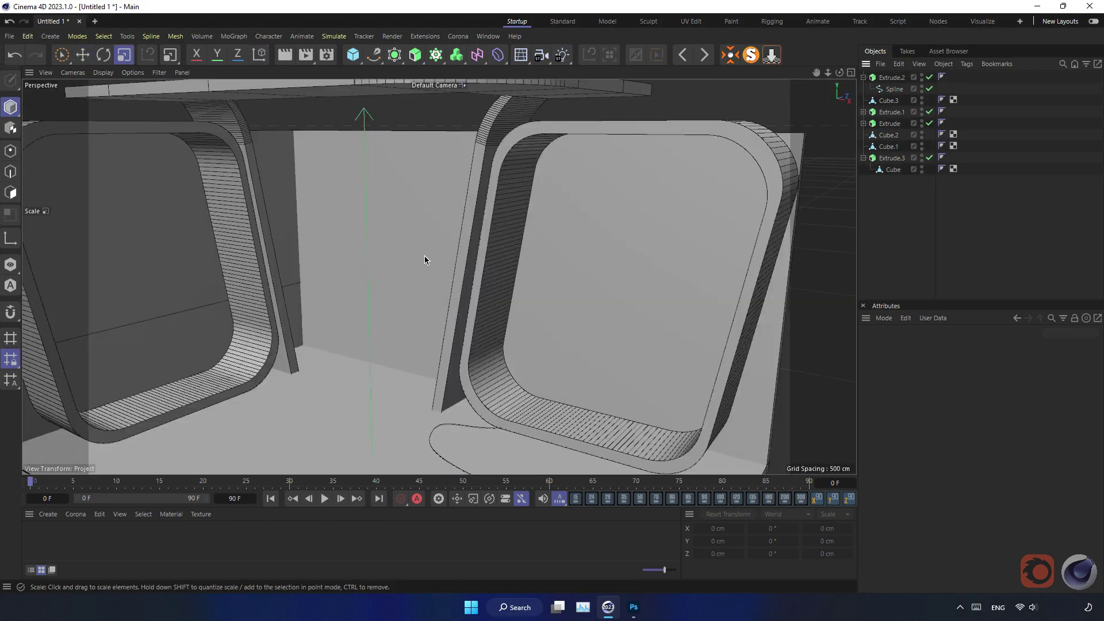
pyautogui.click(353, 55)
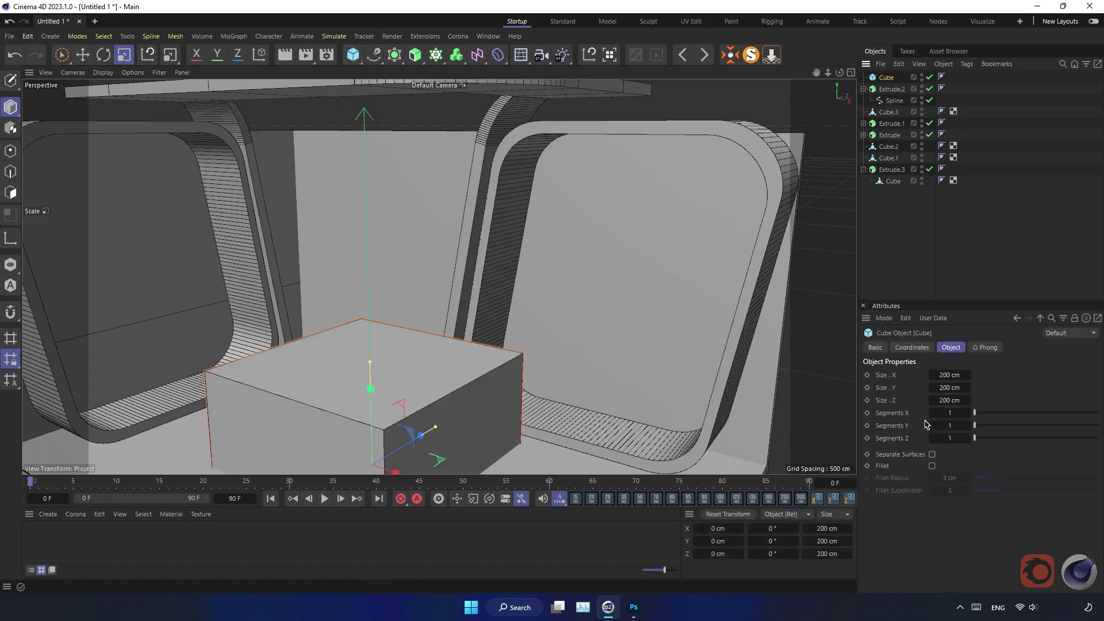
pyautogui.click(947, 387)
pyautogui.write('90')
pyautogui.press('Return')
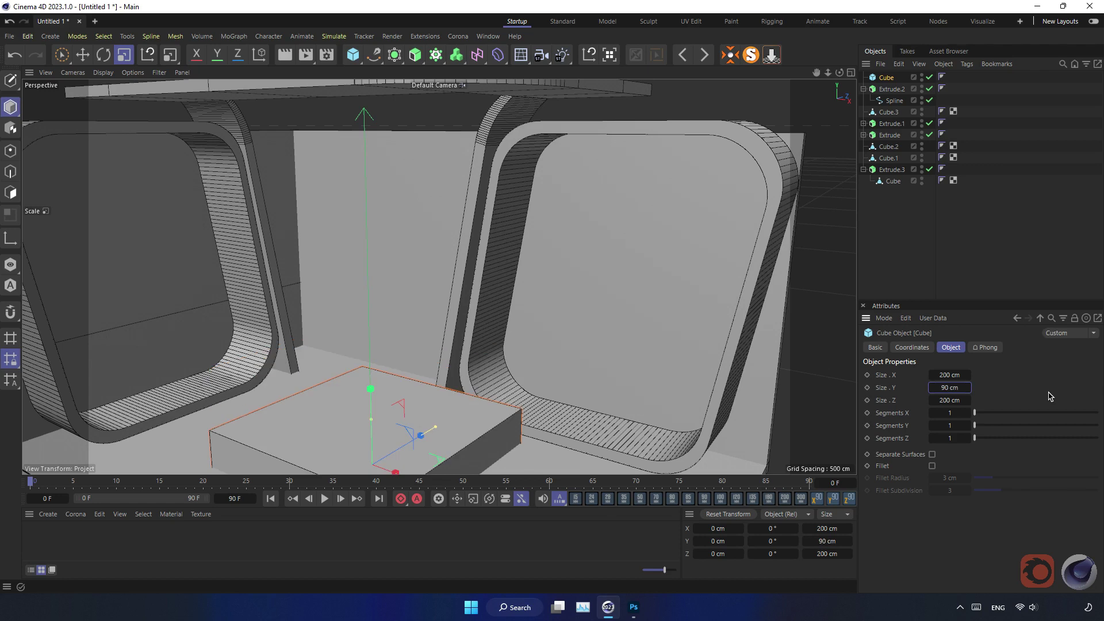
pyautogui.click(949, 401)
pyautogui.write('5')
pyautogui.press('Return')
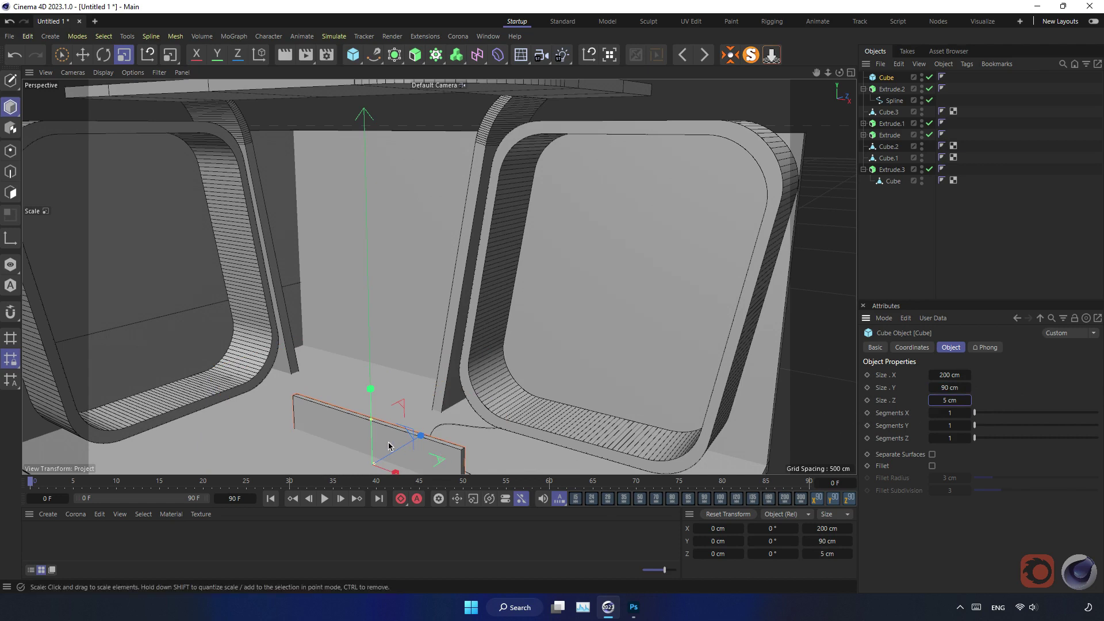
# Step: Raise the thin panel onto the back wall and push it against the rear wall
pyautogui.press('e')
pyautogui.moveTo(371, 429); pyautogui.dragTo(352, 200)
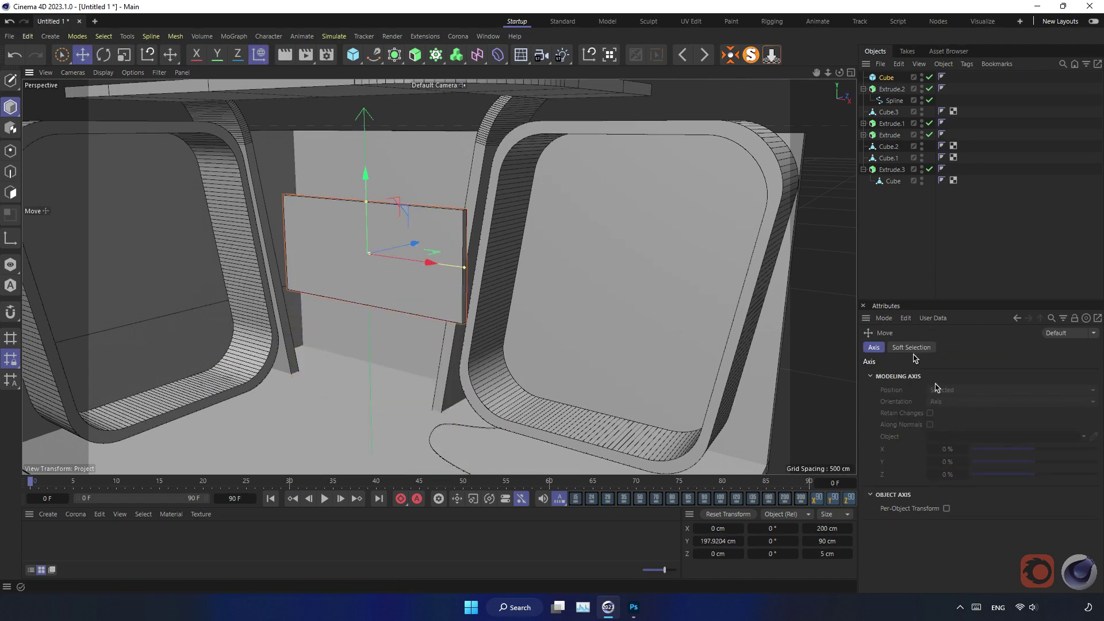
pyautogui.click(886, 77)
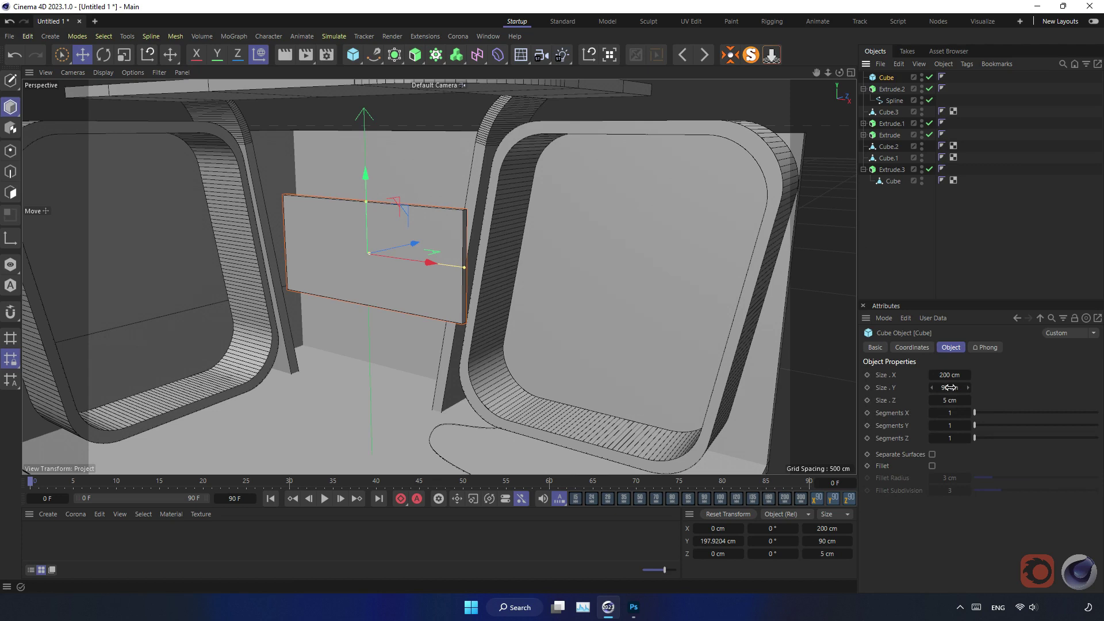
pyautogui.moveTo(385, 249)
pyautogui.mouseDown()
pyautogui.moveTo(504, 209)
pyautogui.moveTo(523, 241)
pyautogui.moveTo(422, 224)
pyautogui.mouseUp()
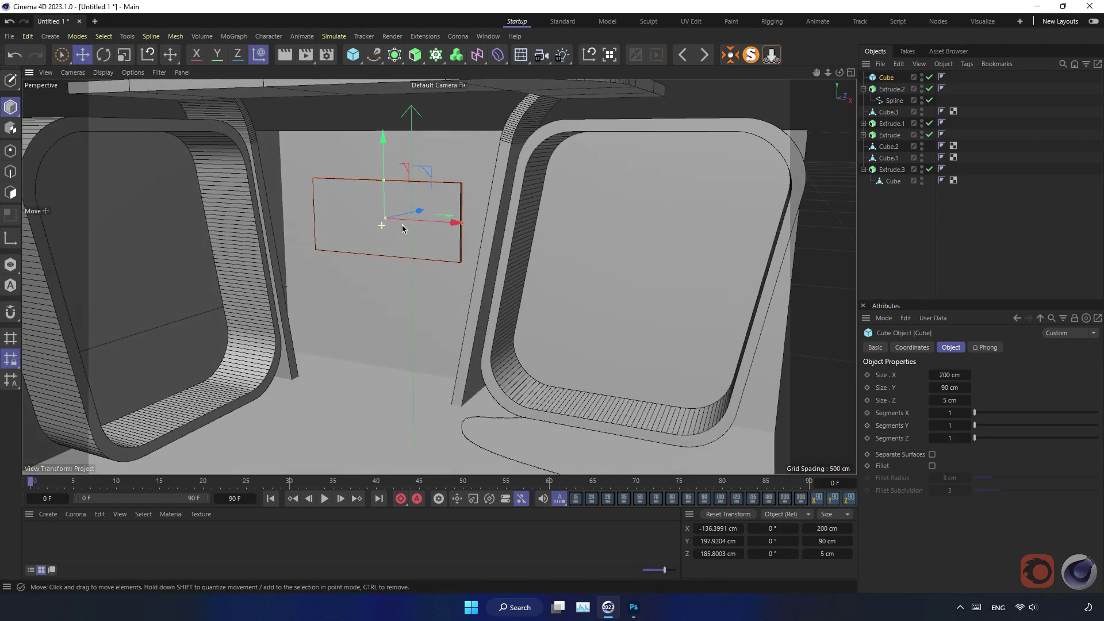
pyautogui.moveTo(383, 181)
pyautogui.mouseDown()
pyautogui.moveTo(395, 118)
pyautogui.moveTo(384, 170)
pyautogui.mouseUp()
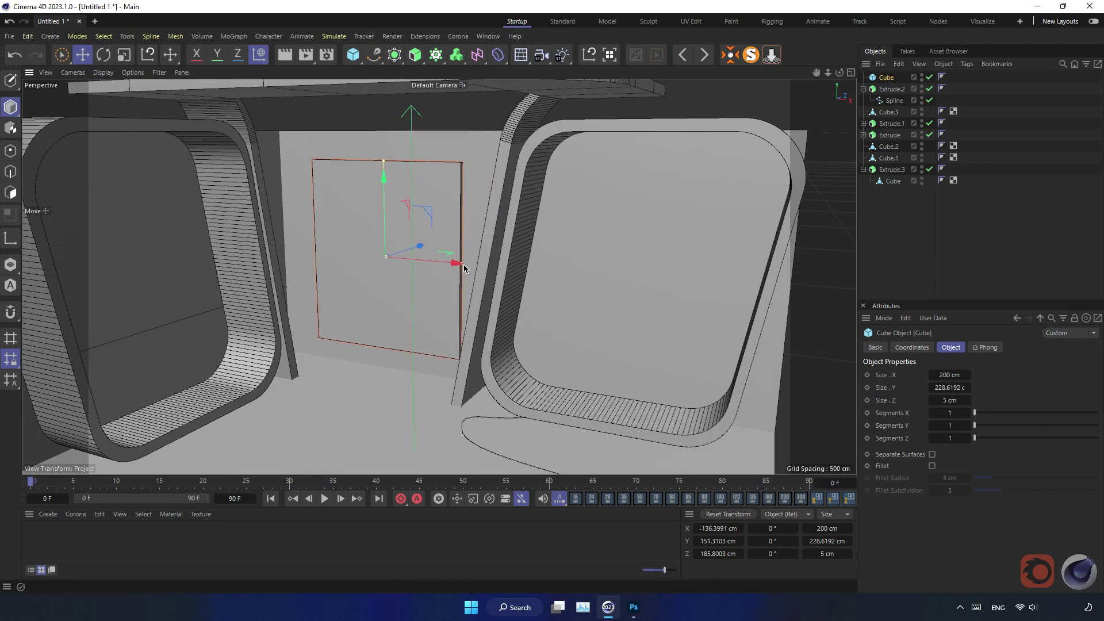
pyautogui.moveTo(455, 265); pyautogui.dragTo(448, 262)
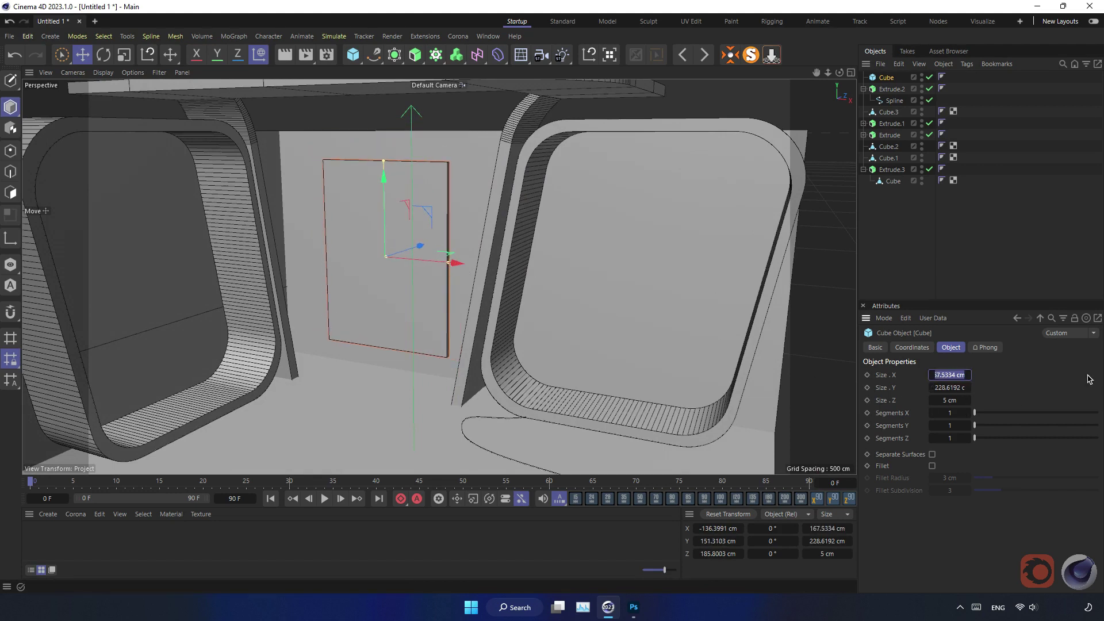
# Step: Make the panel 150 cm wide and 200 cm tall, and shift it between the frames
pyautogui.write('0')
pyautogui.press('Return')
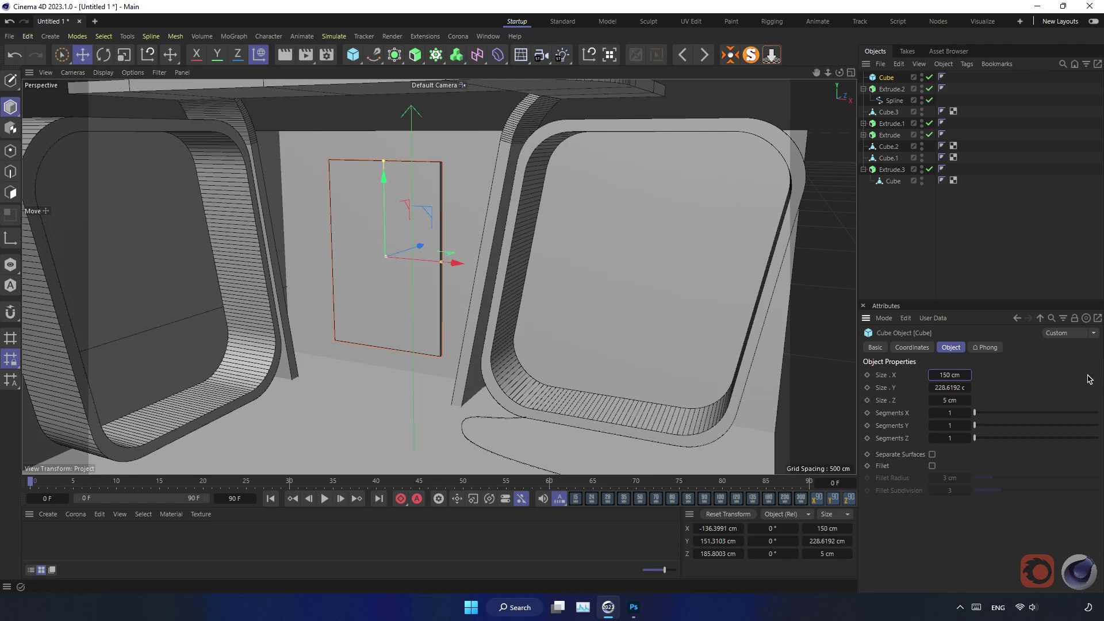
pyautogui.click(943, 387)
pyautogui.write('200')
pyautogui.press('Return')
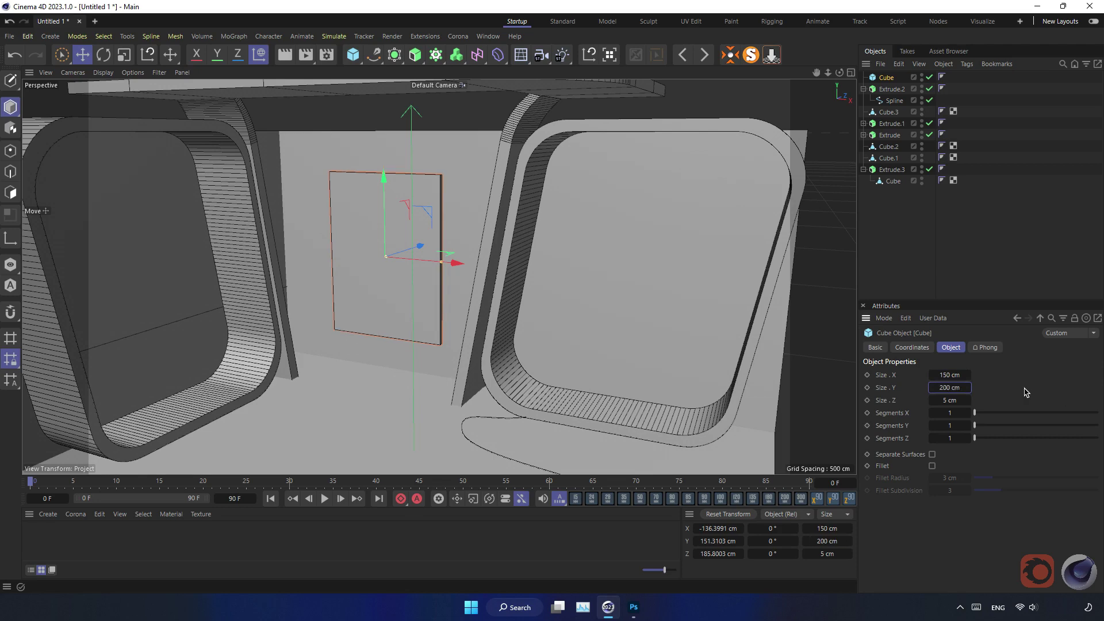
pyautogui.moveTo(403, 247)
pyautogui.keyDown('alt'); pyautogui.mouseDown()
pyautogui.moveTo(365, 278)
pyautogui.moveTo(436, 266)
pyautogui.moveTo(456, 250)
pyautogui.moveTo(367, 291)
pyautogui.mouseUp(); pyautogui.keyUp('alt')
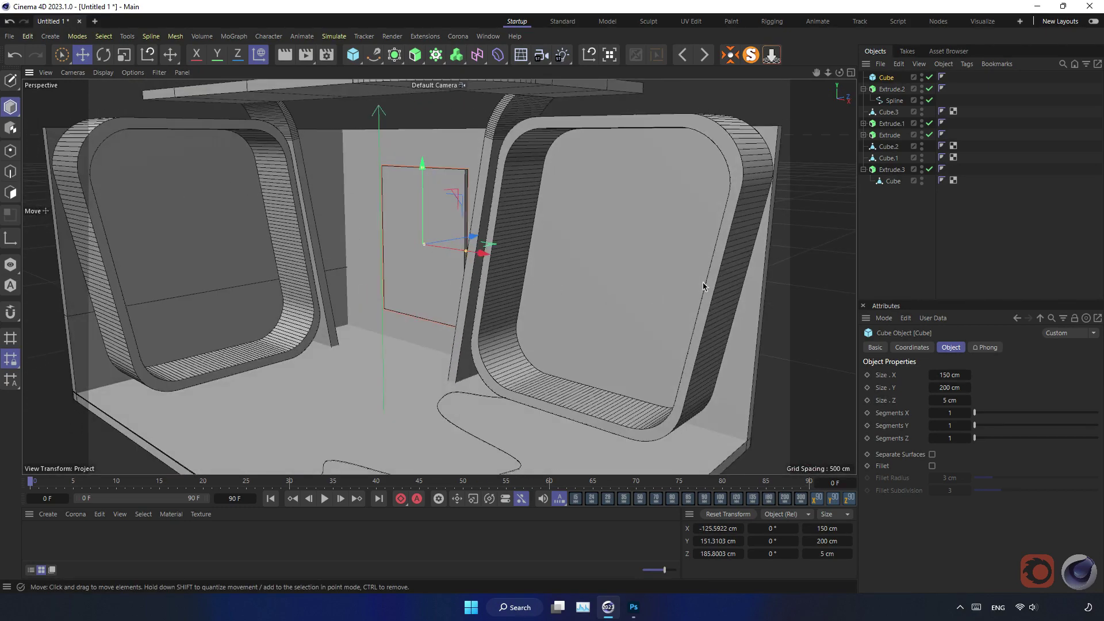
pyautogui.moveTo(629, 274)
pyautogui.keyDown('alt'); pyautogui.mouseDown()
pyautogui.moveTo(680, 271)
pyautogui.moveTo(574, 256)
pyautogui.moveTo(580, 225)
pyautogui.mouseUp(); pyautogui.keyUp('alt')
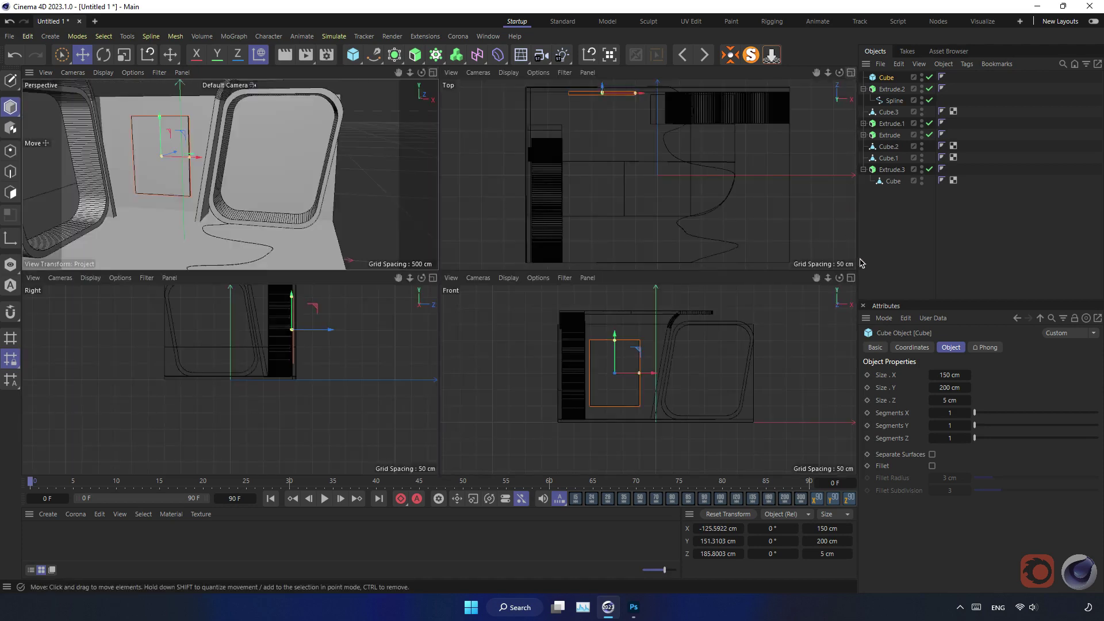
# Step: Add a new plane in the full-size front view and raise it upward
pyautogui.click(851, 278)
pyautogui.scroll(3, 567, 232)
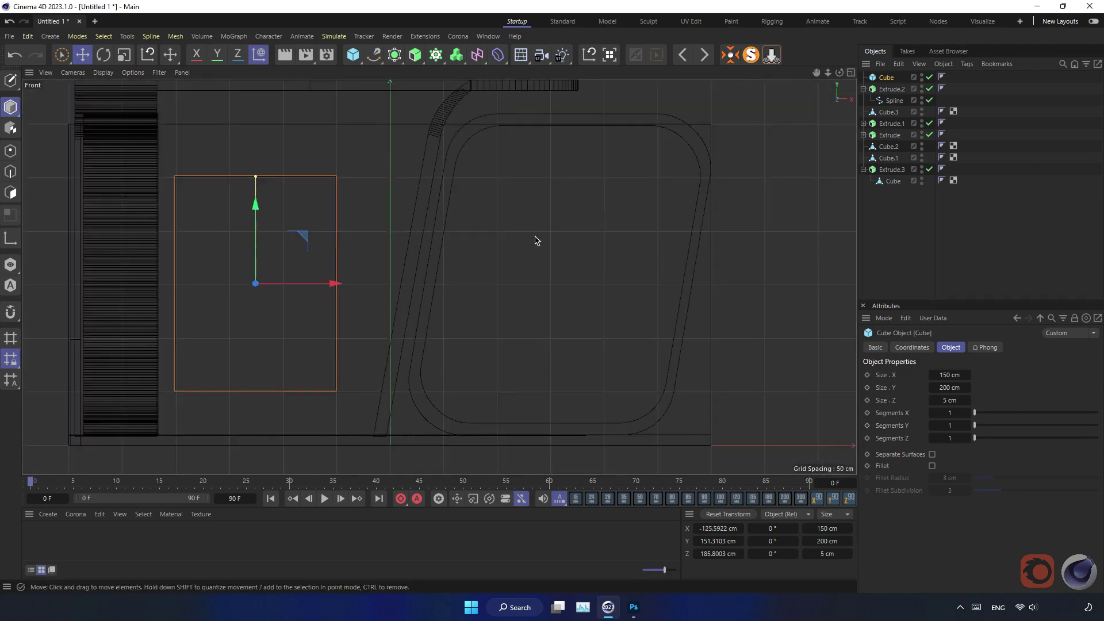
pyautogui.scroll(1, 498, 242)
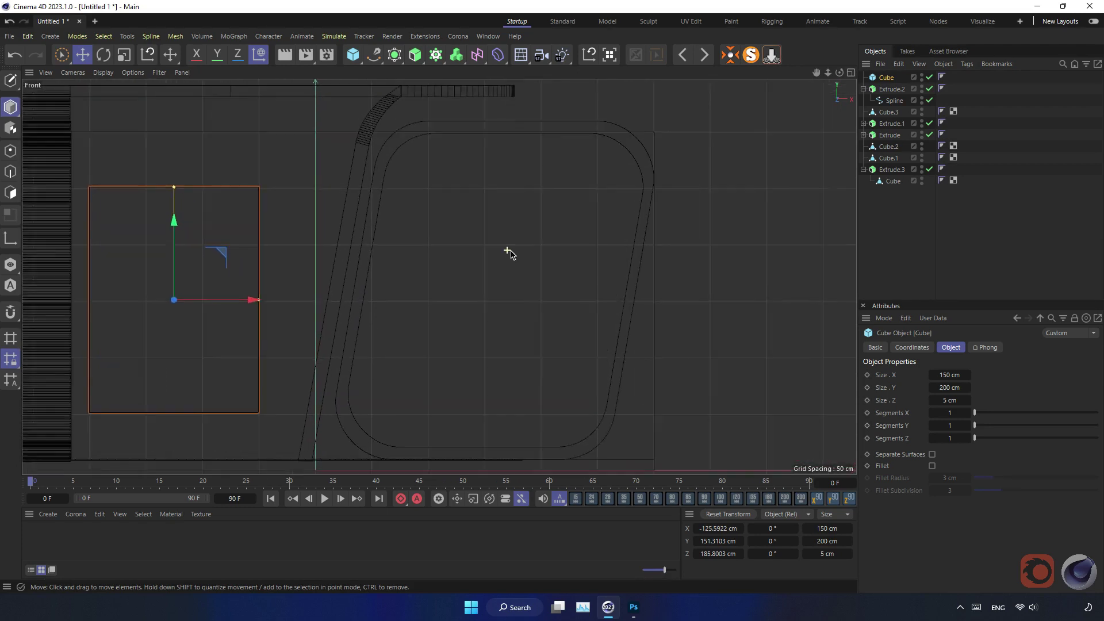
pyautogui.scroll(1, 493, 248)
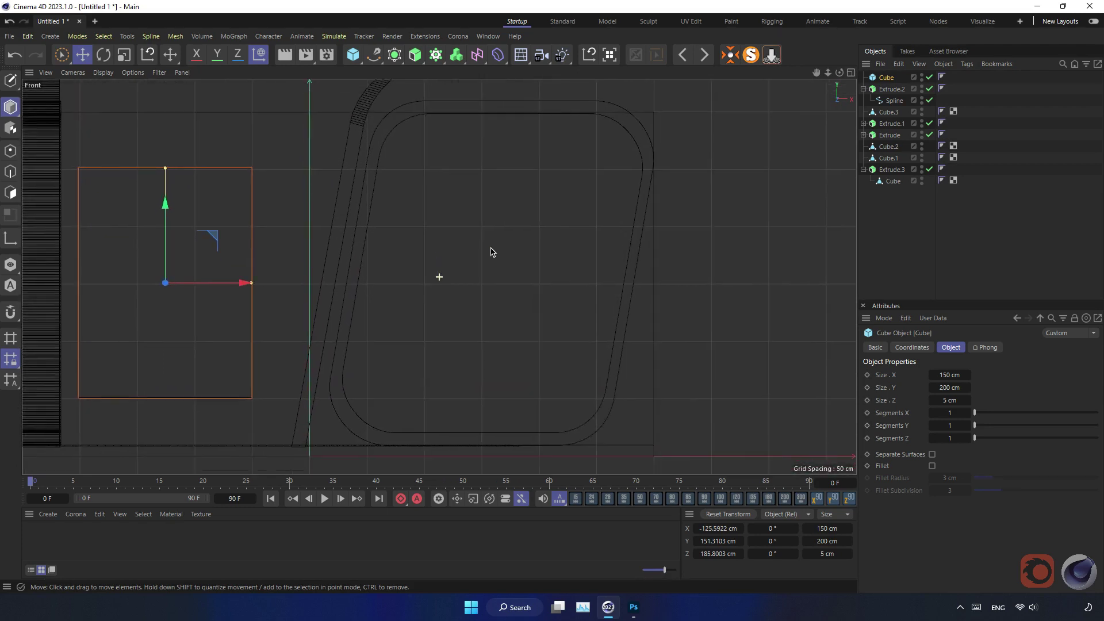
pyautogui.click(353, 55)
pyautogui.click(572, 176)
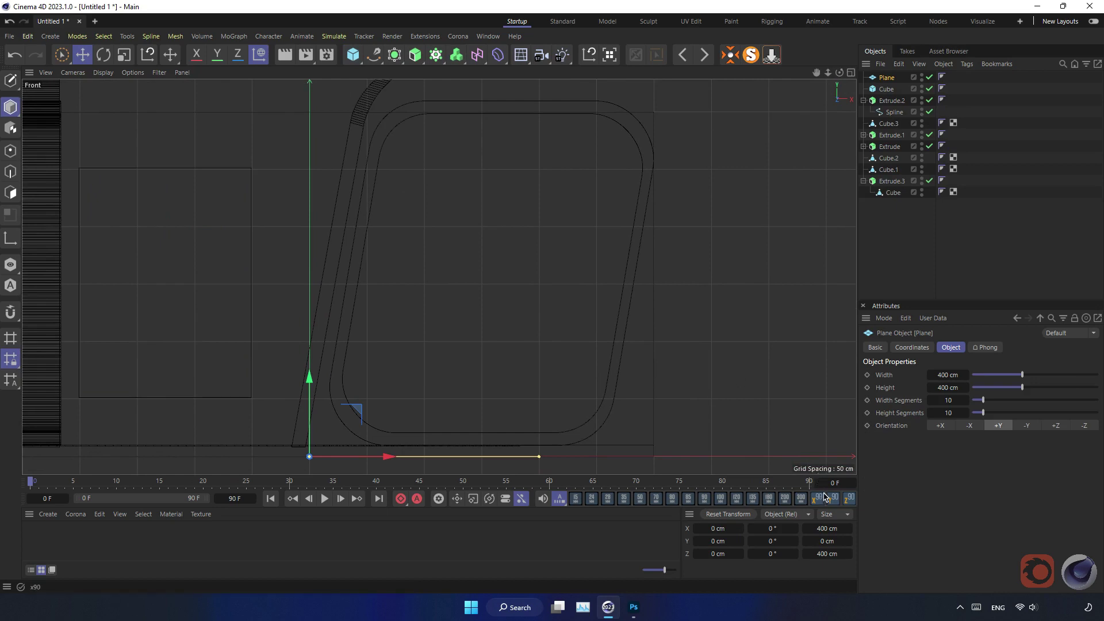
pyautogui.moveTo(321, 403); pyautogui.dragTo(316, 301)
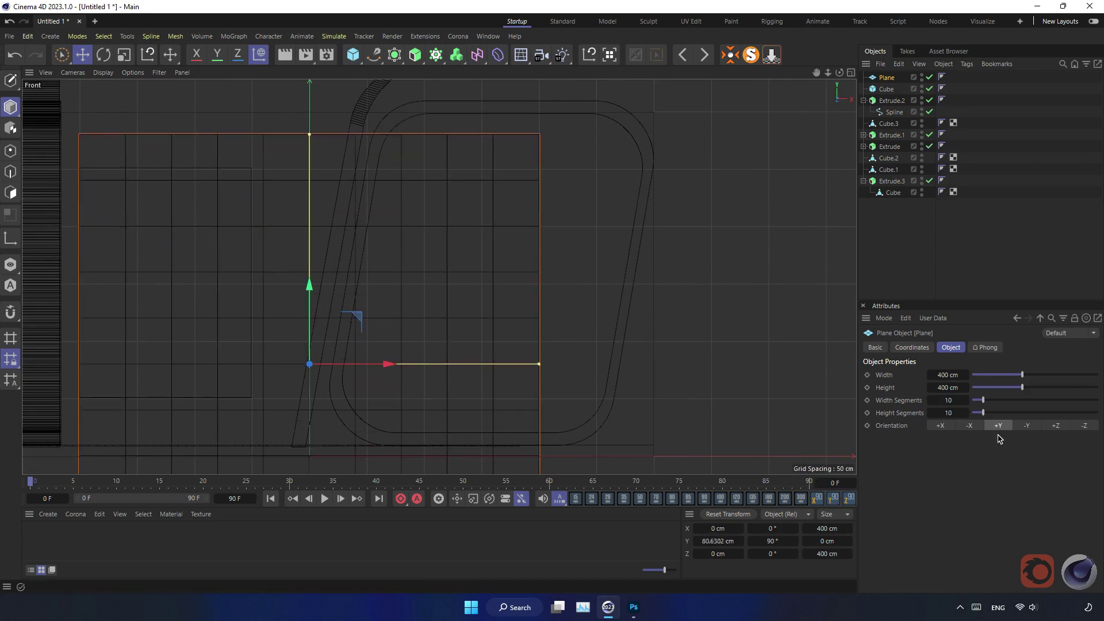
pyautogui.moveTo(982, 400); pyautogui.dragTo(972, 413)
pyautogui.scroll(-2, 402, 369)
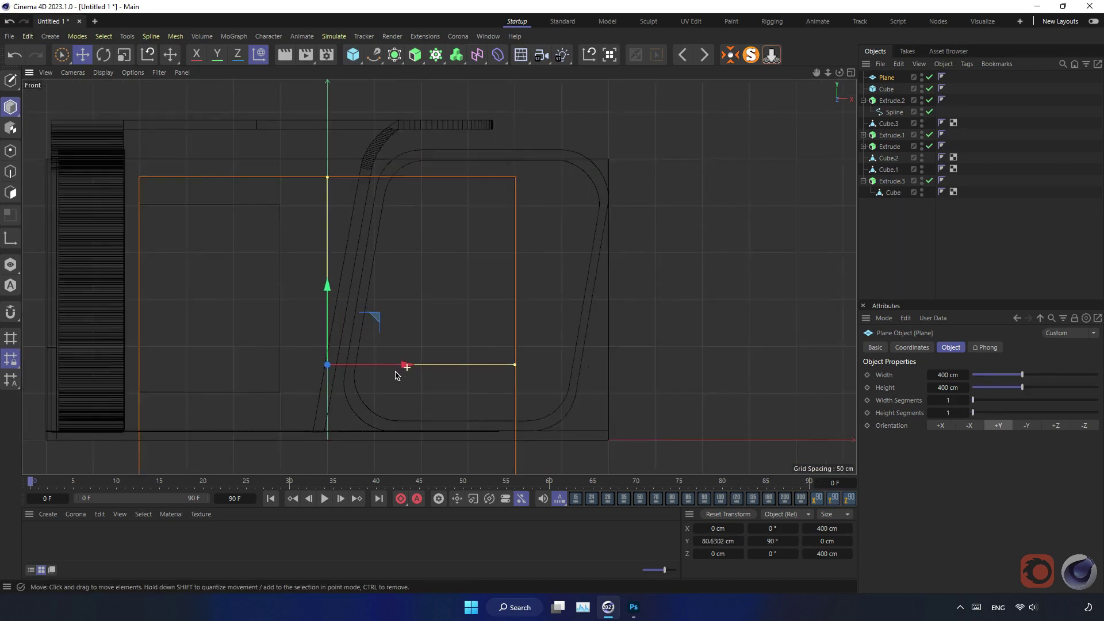
# Step: Size the plane 250 × 300 cm, move it into the frame at Y 150 cm, and make it editable
pyautogui.click(950, 387)
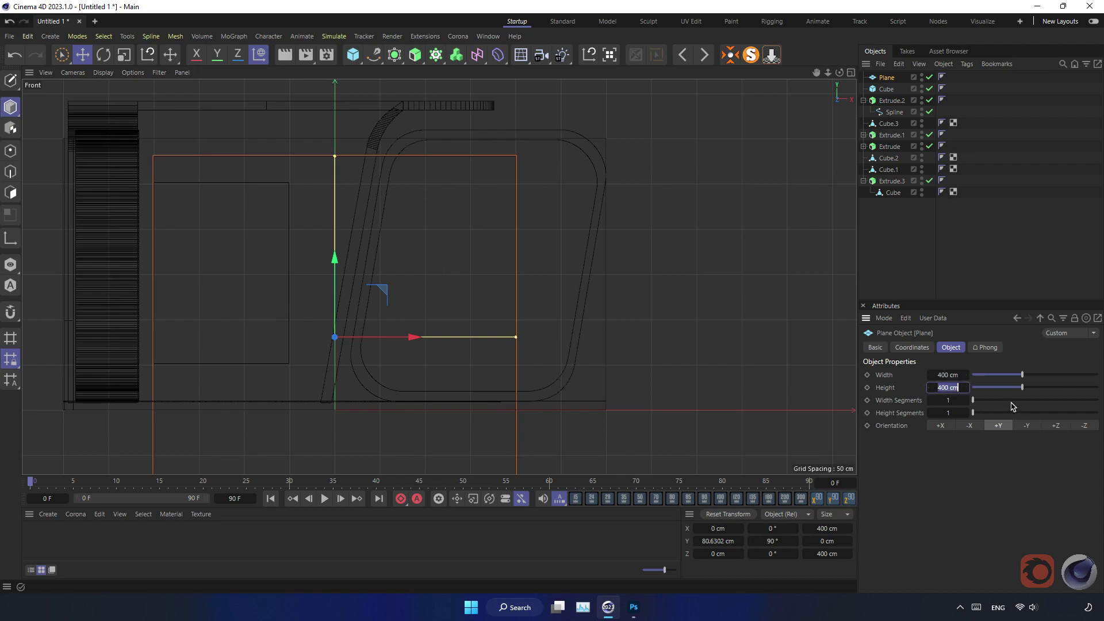
pyautogui.write('3')
pyautogui.write('0')
pyautogui.press('Return')
pyautogui.click(948, 374)
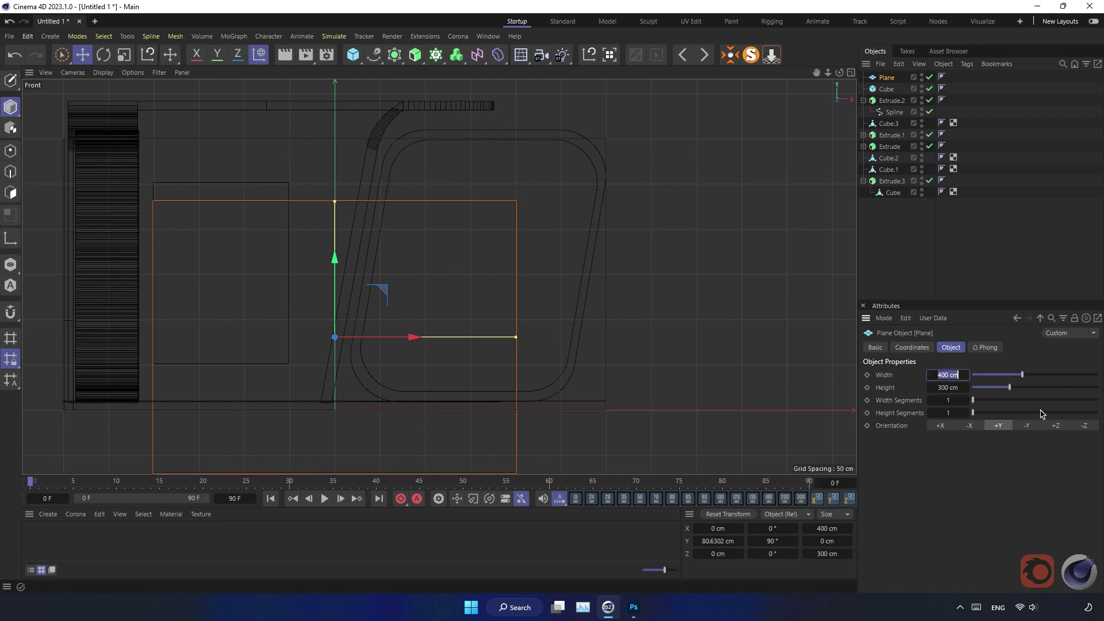
pyautogui.write('250')
pyautogui.press('Return')
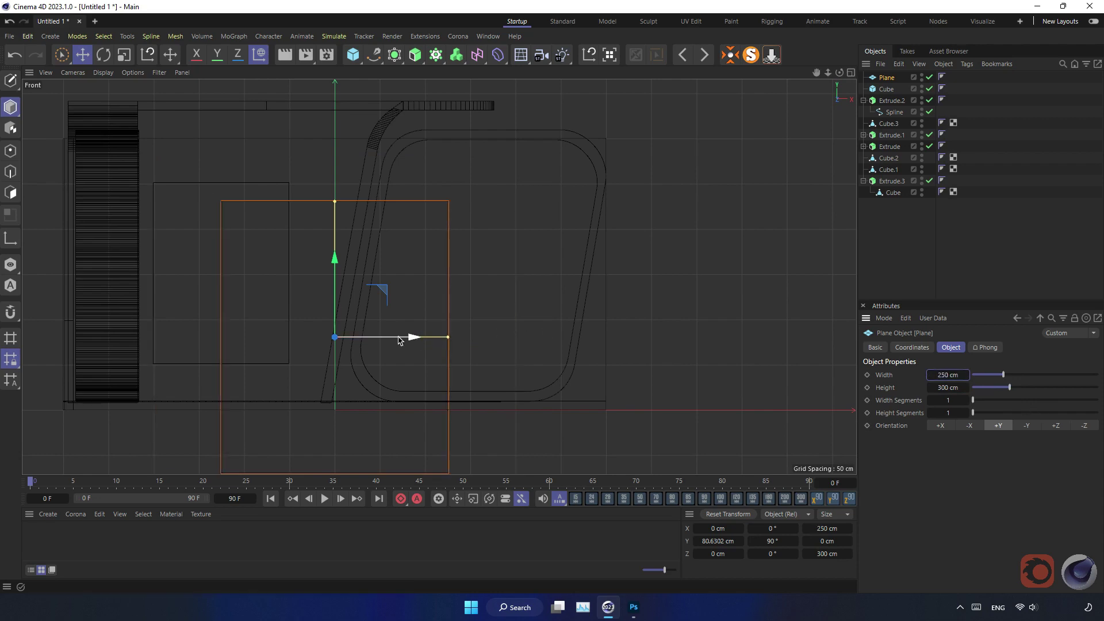
pyautogui.moveTo(410, 337); pyautogui.dragTo(558, 333)
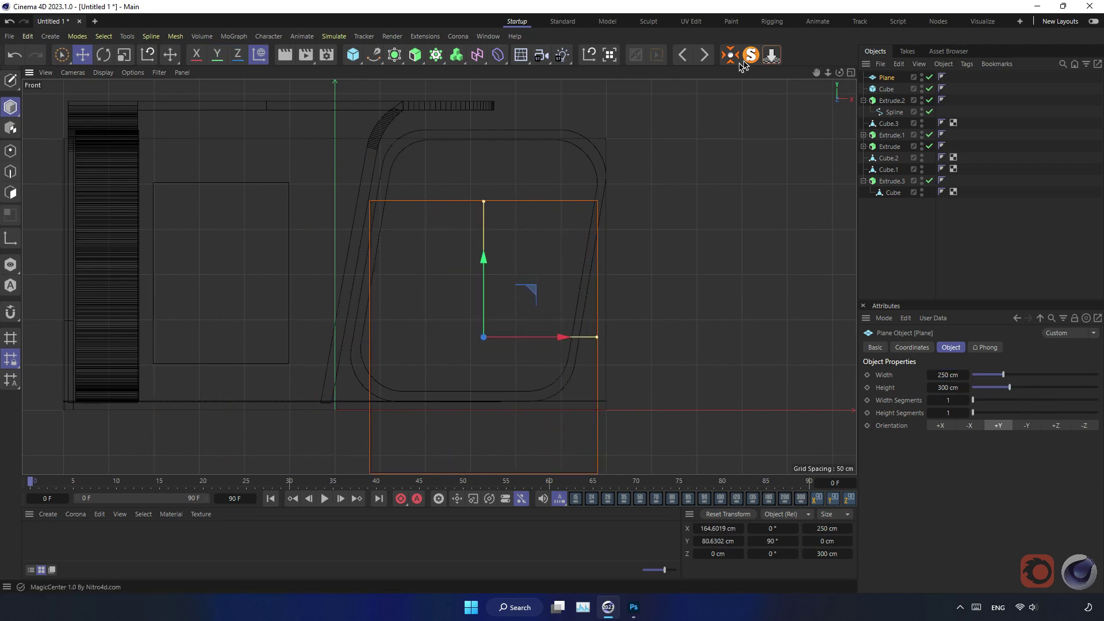
pyautogui.moveTo(484, 288); pyautogui.dragTo(486, 225)
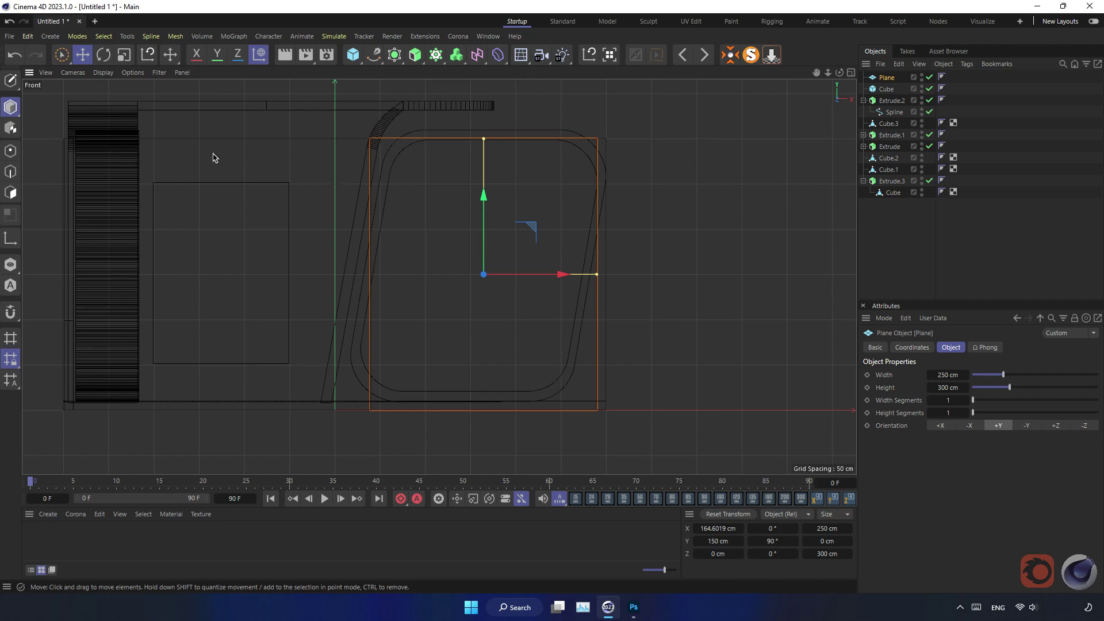
pyautogui.click(10, 80)
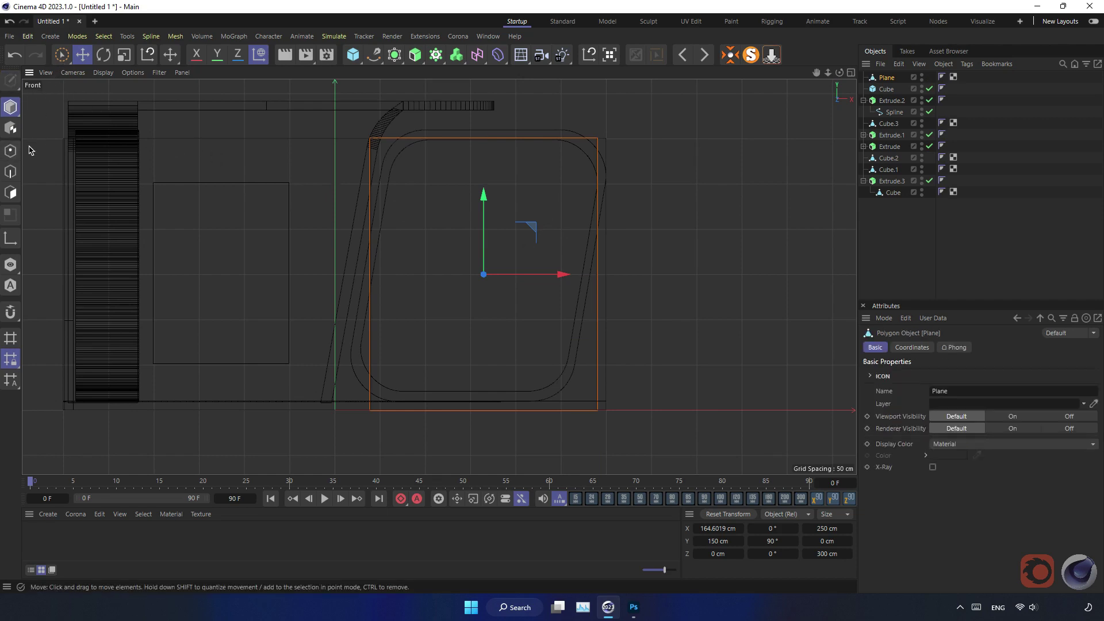
# Step: Shift the plane's top points right to slant it and bevel all corners by 44 cm
pyautogui.click(10, 150)
pyautogui.press('9')
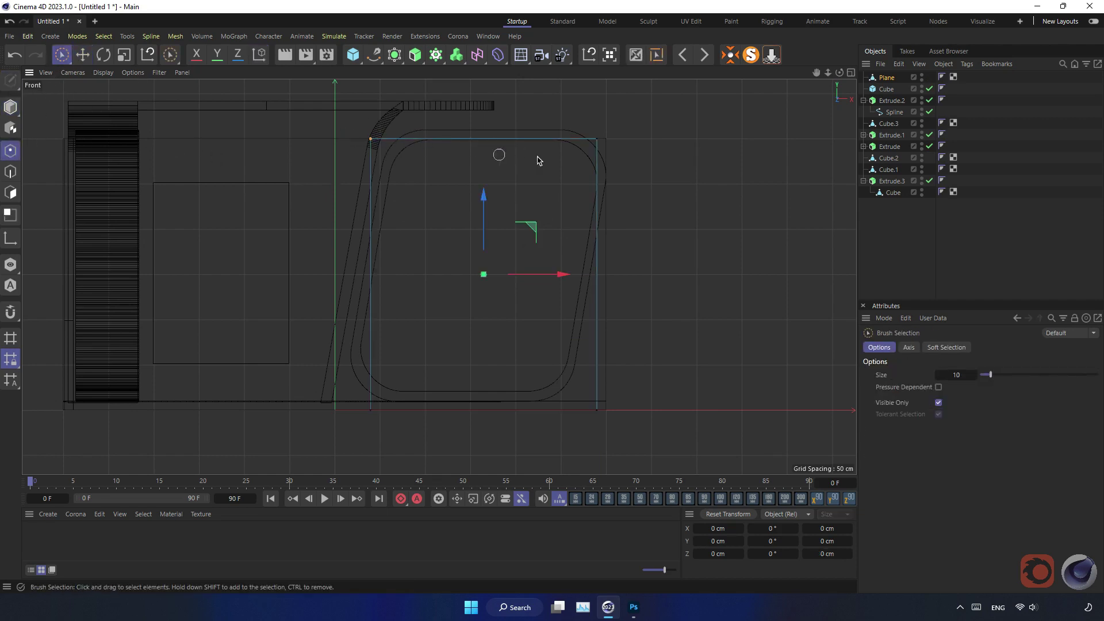
pyautogui.keyDown('shift'); pyautogui.click(596, 140); pyautogui.keyUp('shift')
pyautogui.moveTo(547, 140); pyautogui.dragTo(592, 141)
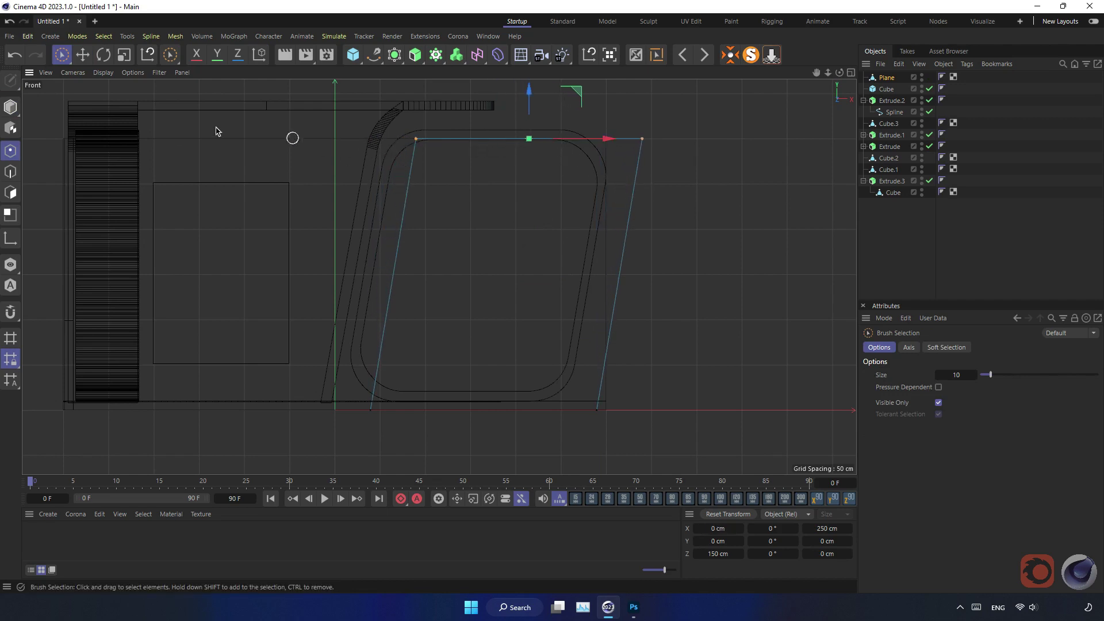
pyautogui.hotkey('ctrl', 'a')
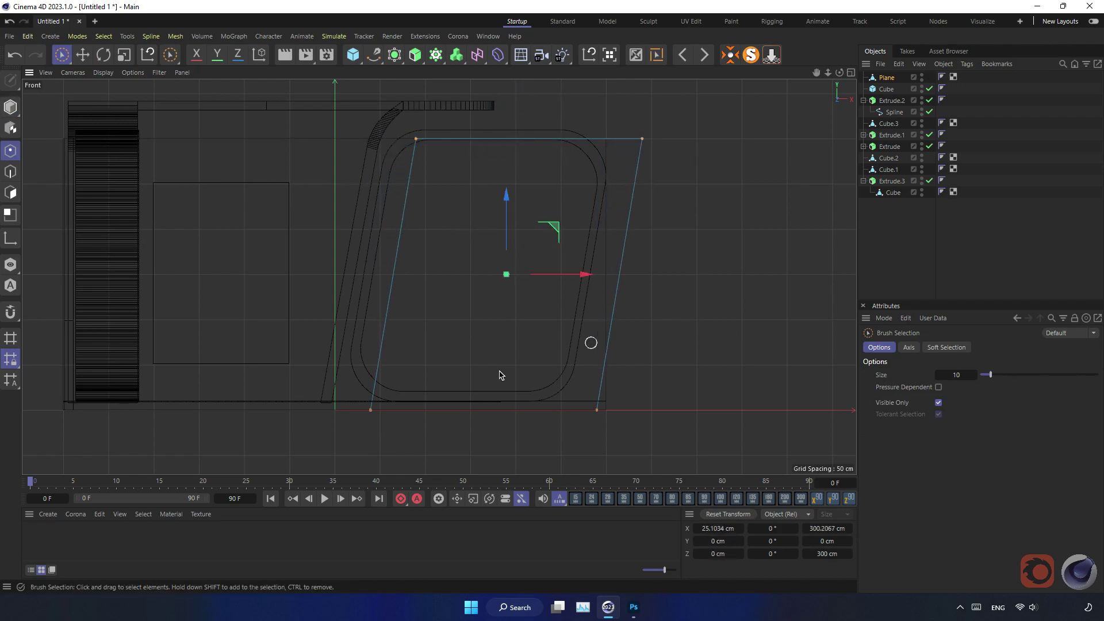
pyautogui.rightClick(668, 255)
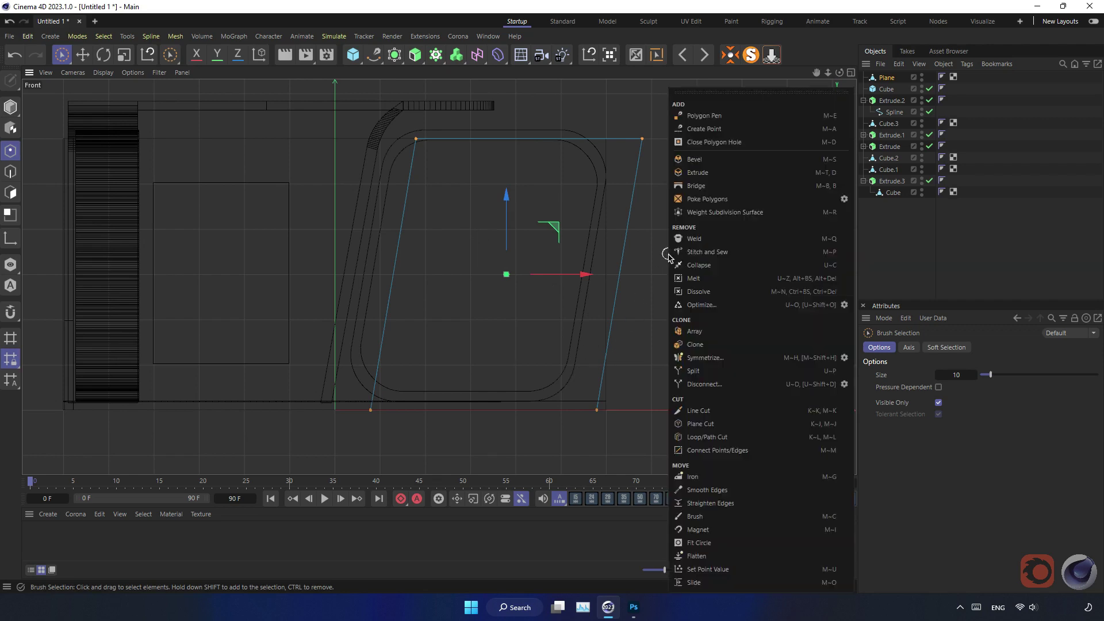
pyautogui.click(729, 165)
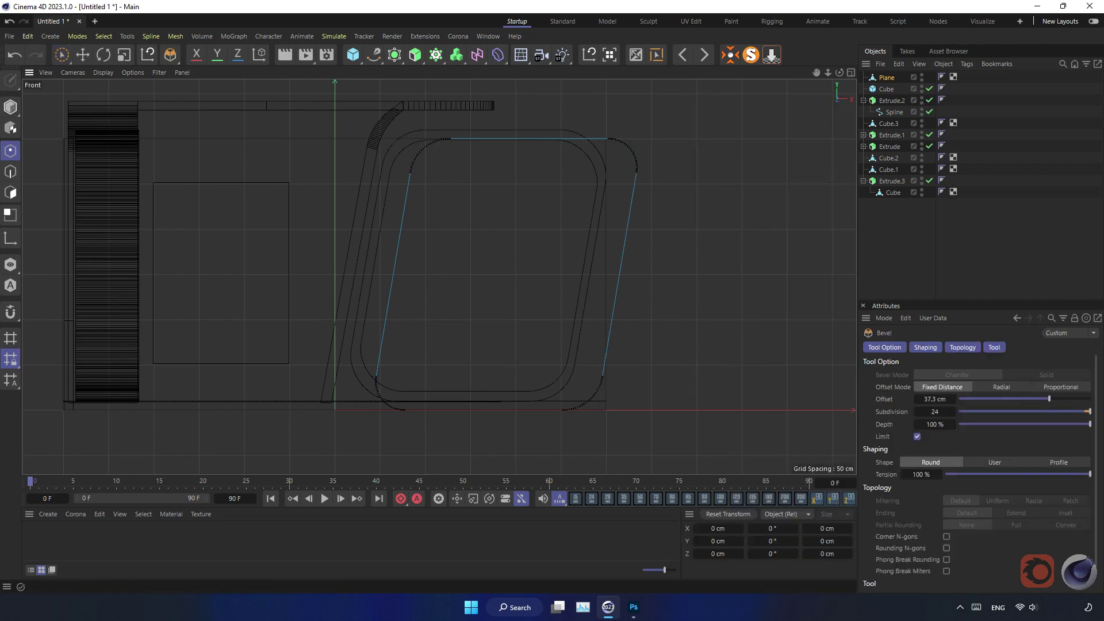
pyautogui.moveTo(729, 167); pyautogui.dragTo(748, 167)
# Step: Move and scale the rounded panel to about 272 × 279 cm to fit inside the frame
pyautogui.press('e')
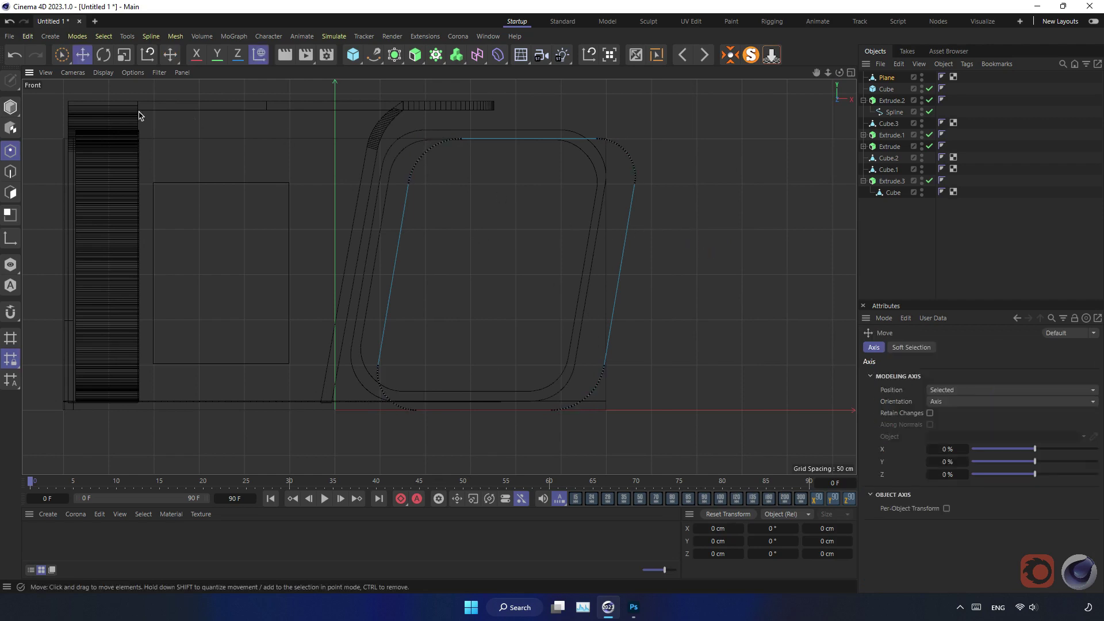
pyautogui.click(11, 107)
pyautogui.moveTo(541, 275); pyautogui.dragTo(509, 279)
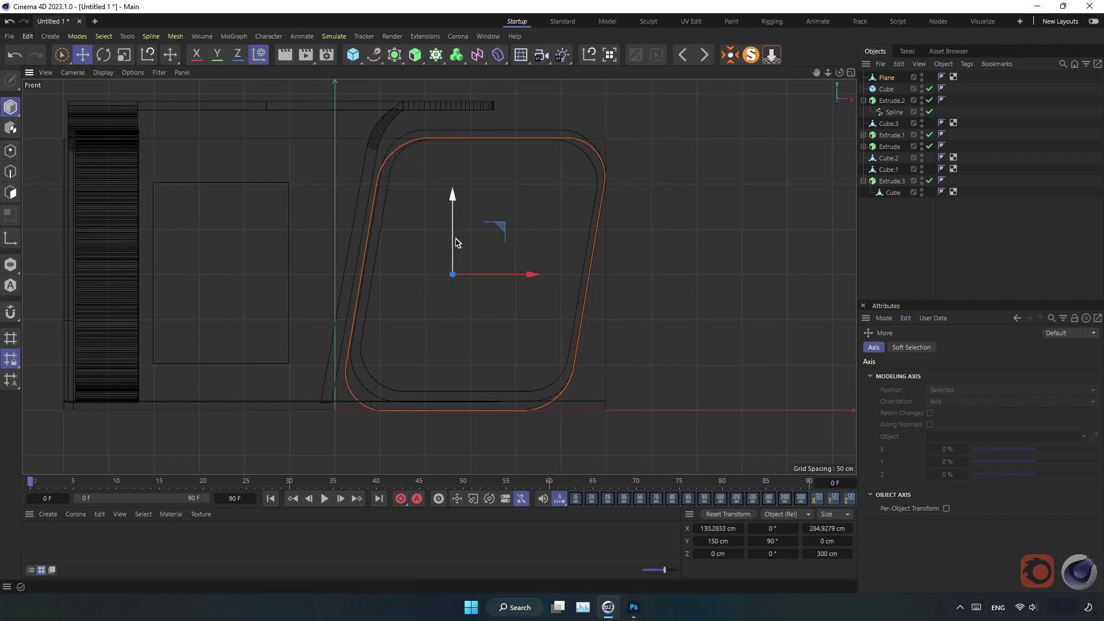
pyautogui.moveTo(456, 242); pyautogui.dragTo(463, 228)
pyautogui.press('t')
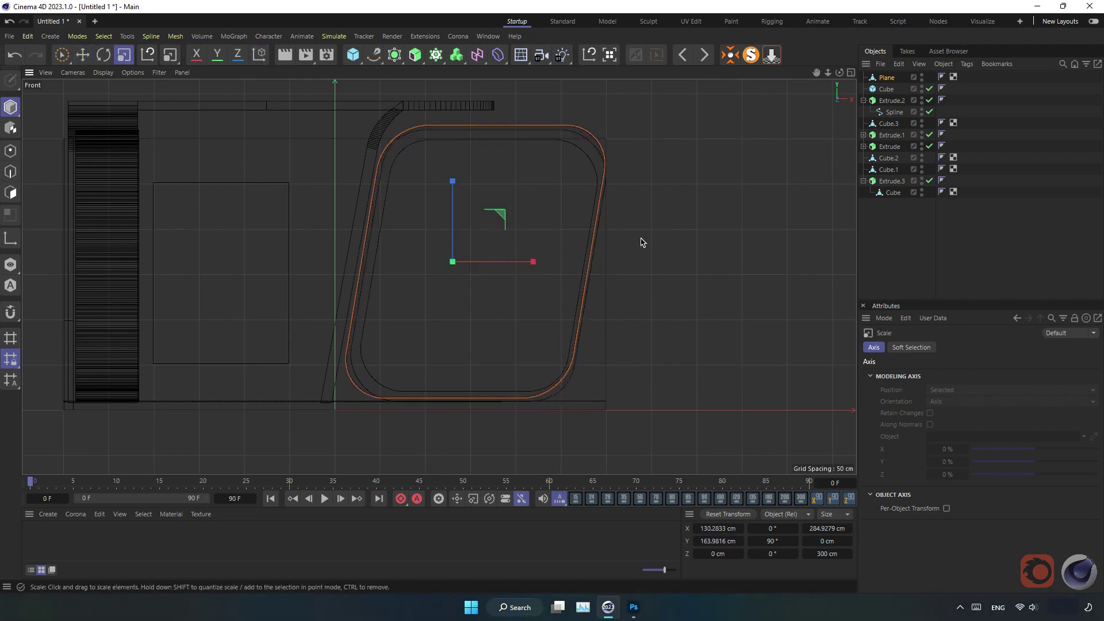
pyautogui.moveTo(642, 242); pyautogui.dragTo(613, 257)
pyautogui.press('e')
pyautogui.moveTo(500, 260); pyautogui.dragTo(504, 267)
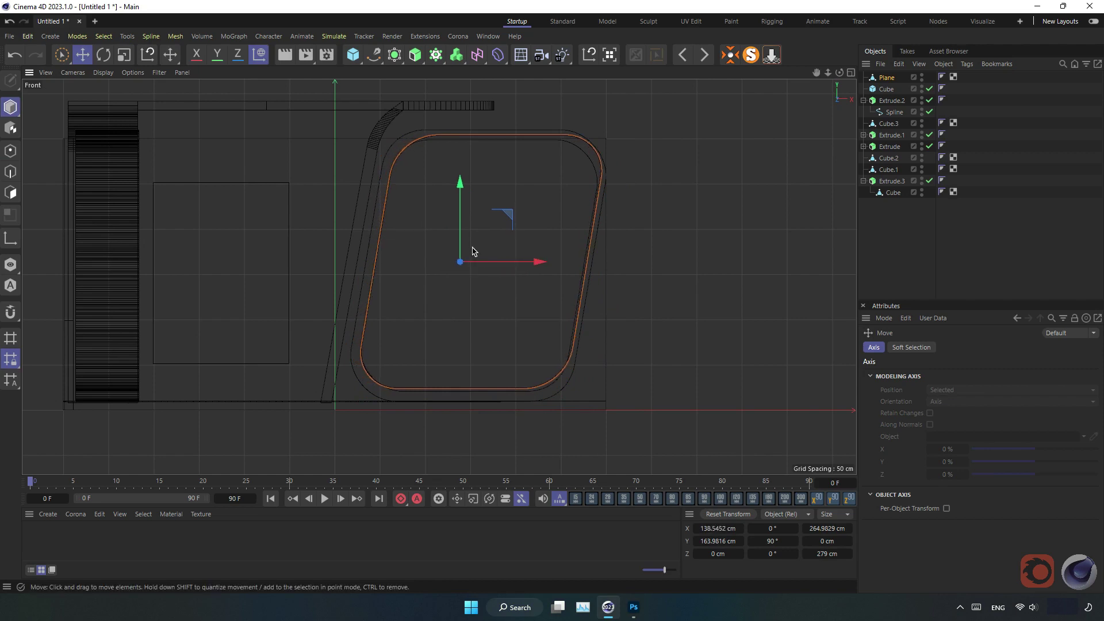
pyautogui.moveTo(460, 219); pyautogui.dragTo(460, 226)
pyautogui.press('t')
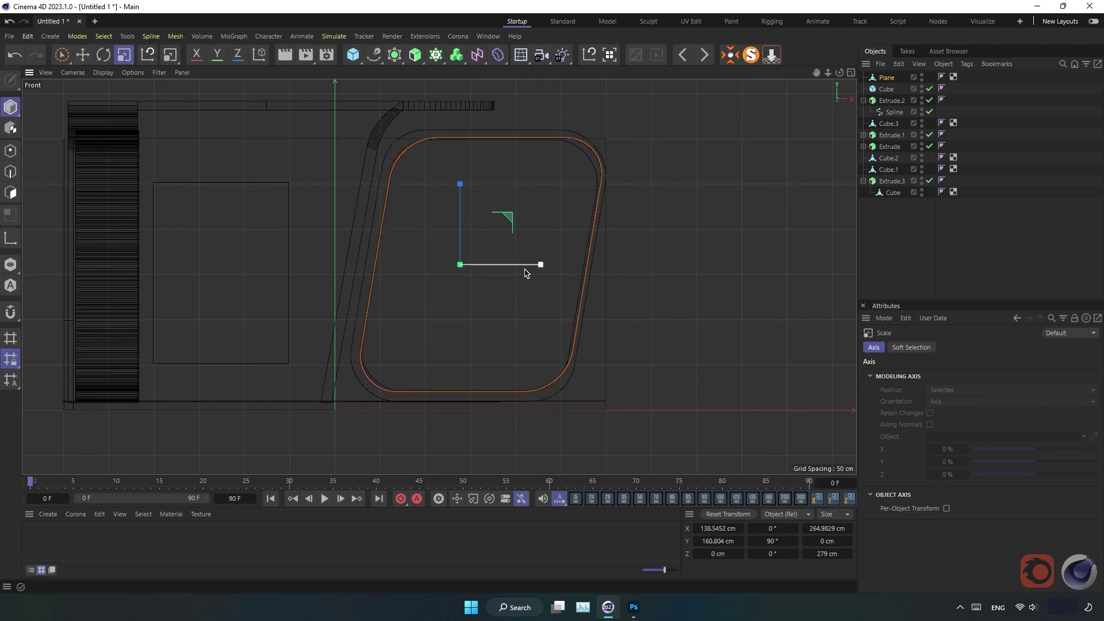
pyautogui.moveTo(525, 268); pyautogui.dragTo(513, 271)
pyautogui.press('e')
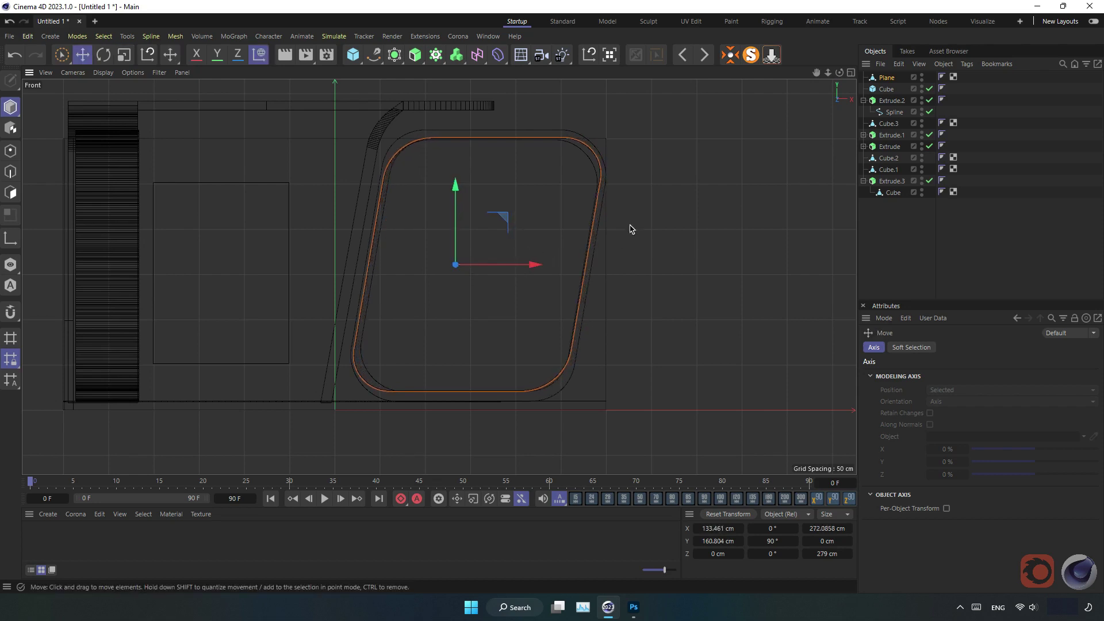
# Step: Cycle the viewport layouts and orbit the perspective view to check the panel in 3D
pyautogui.click(850, 74)
pyautogui.click(850, 74)
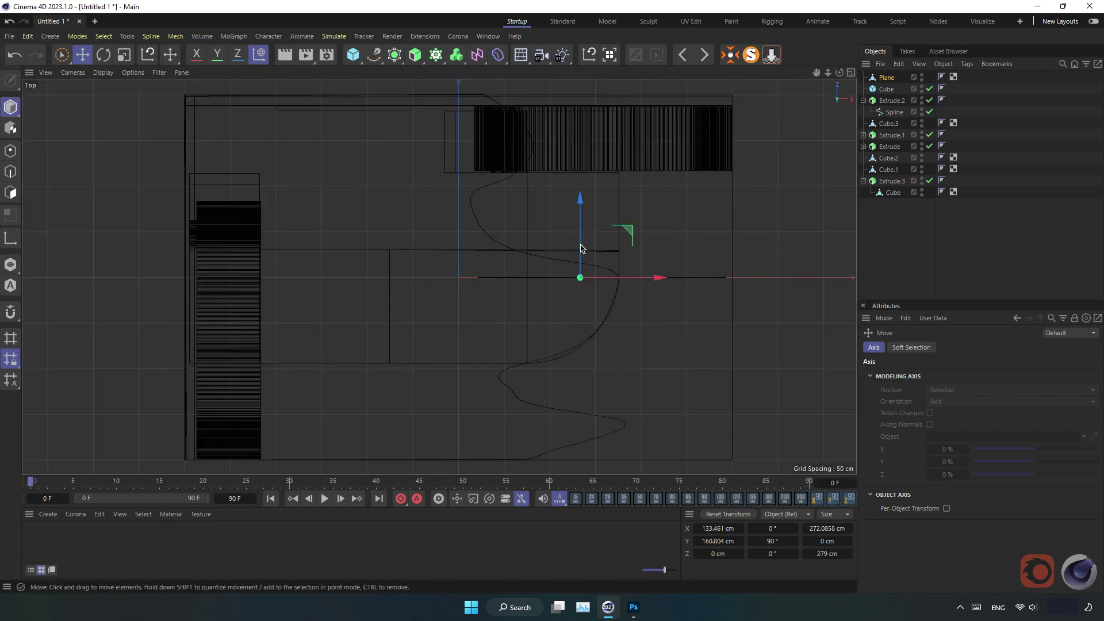
pyautogui.click(851, 73)
pyautogui.middleClick(433, 240)
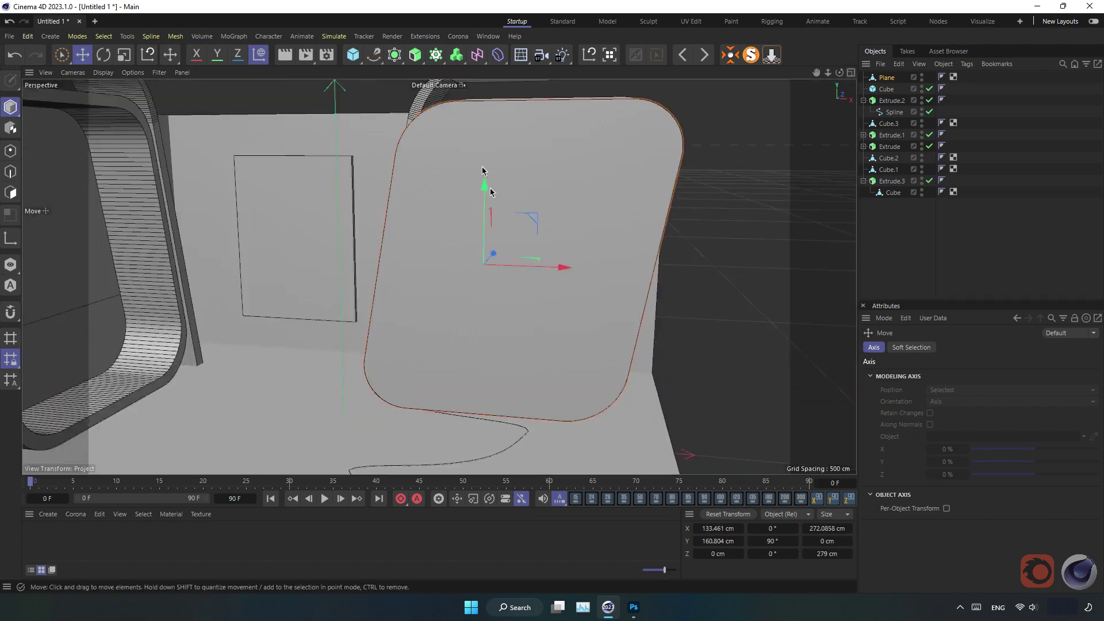
pyautogui.keyDown('alt'); pyautogui.moveTo(432, 239); pyautogui.dragTo(425, 241); pyautogui.keyUp('alt')
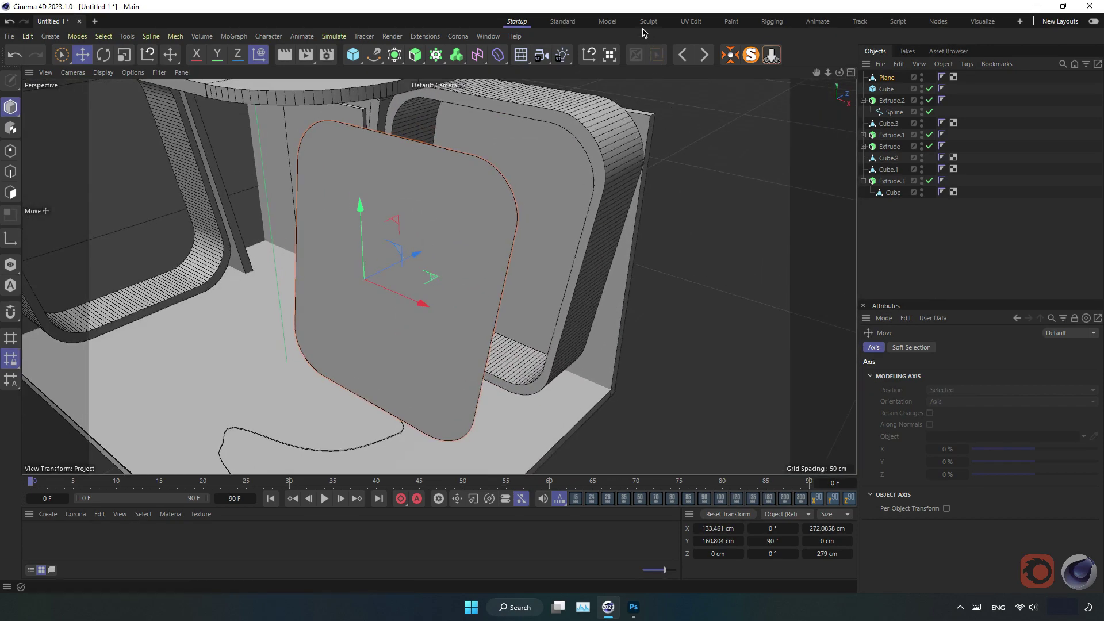
# Step: In the UV Edit layout, delete the plane's old UV tag and regenerate its UVs from projection and automatic unwrap
pyautogui.click(691, 23)
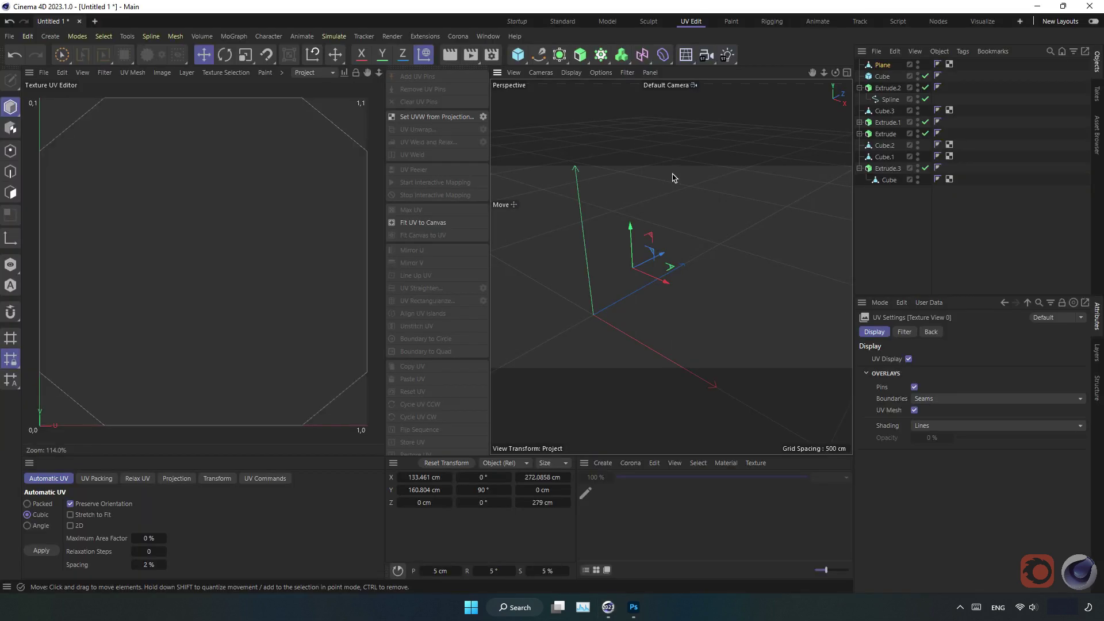
pyautogui.click(950, 64)
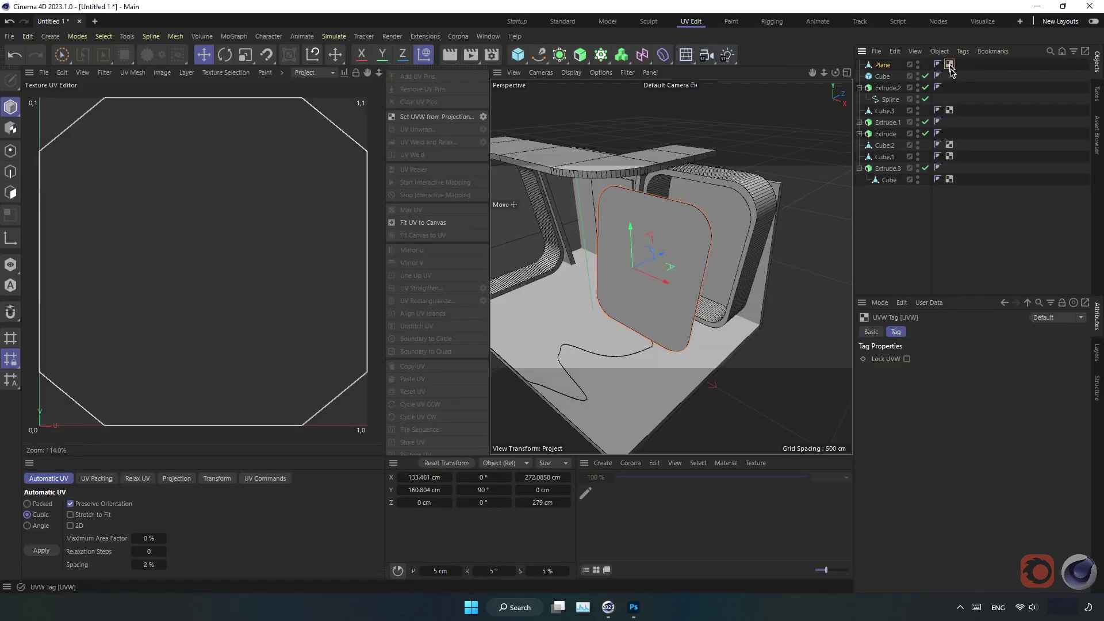
pyautogui.press('Delete')
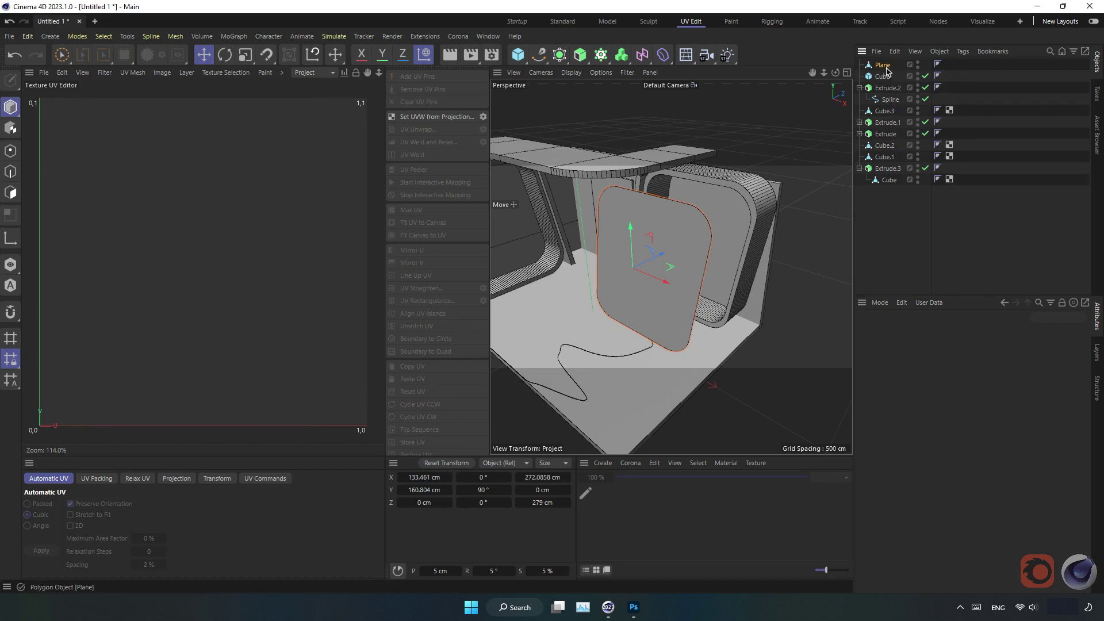
pyautogui.click(883, 65)
pyautogui.click(431, 117)
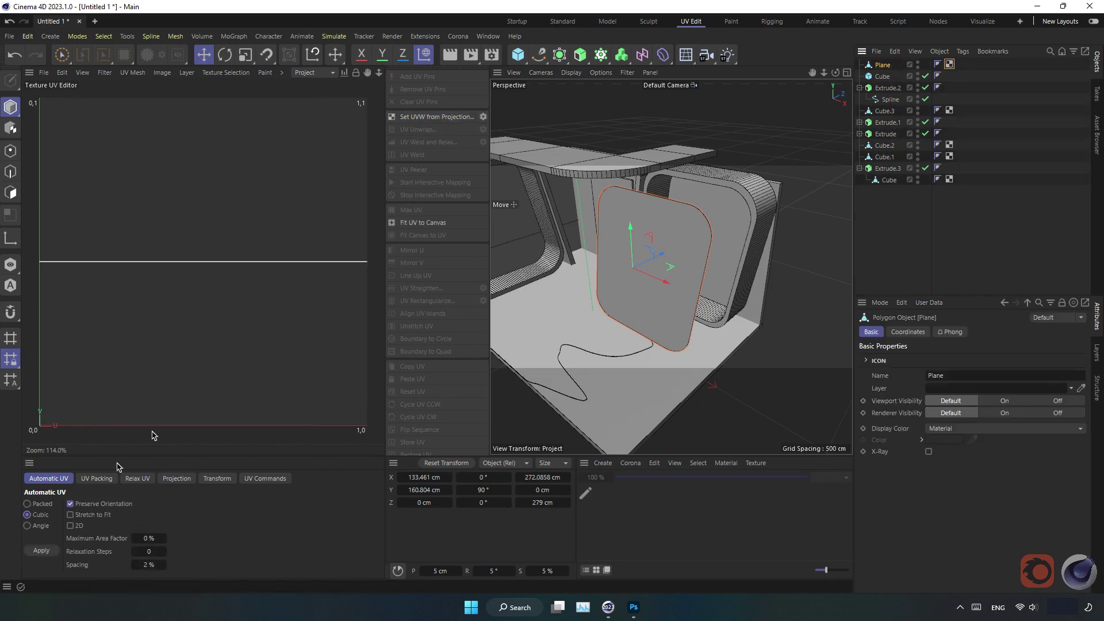
pyautogui.click(40, 551)
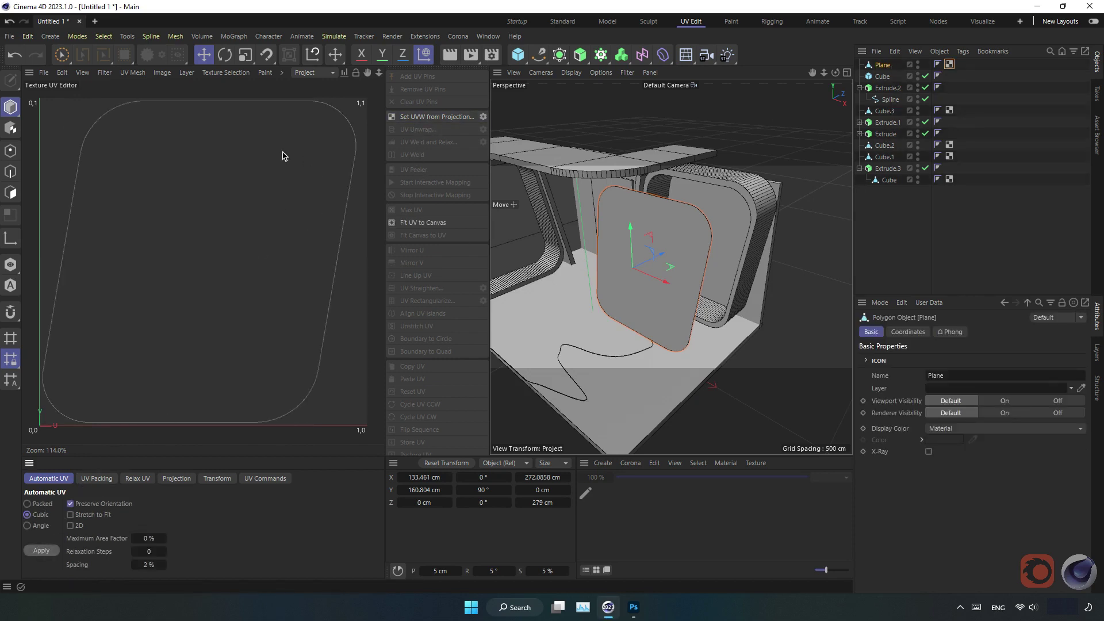
# Step: Back in the Startup layout, push the poster plane back to about Z 183 cm inside the window frame
pyautogui.click(517, 22)
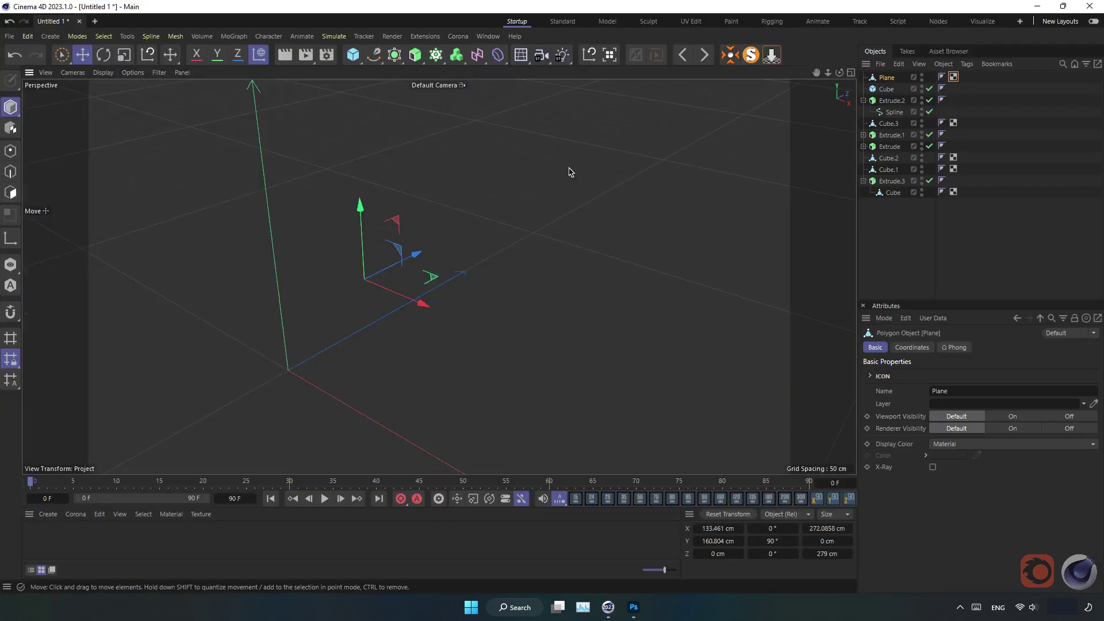
pyautogui.moveTo(412, 269)
pyautogui.mouseDown()
pyautogui.moveTo(527, 220)
pyautogui.moveTo(523, 189)
pyautogui.moveTo(485, 187)
pyautogui.moveTo(493, 217)
pyautogui.moveTo(543, 182)
pyautogui.moveTo(92, 112)
pyautogui.mouseUp()
pyautogui.press('t')
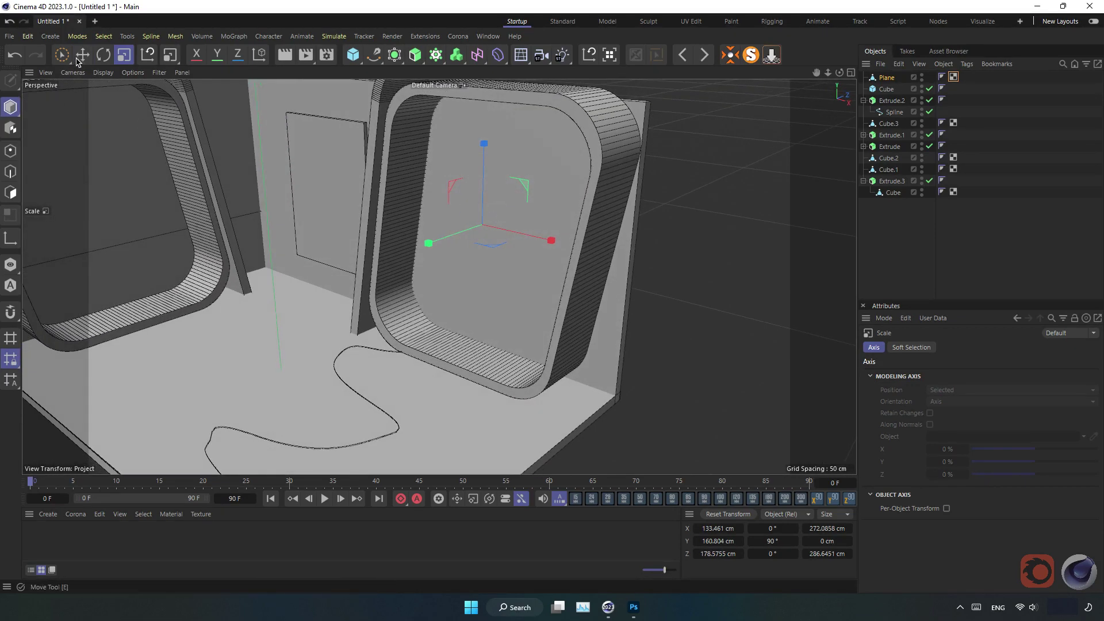
pyautogui.click(82, 54)
pyautogui.moveTo(483, 225); pyautogui.dragTo(517, 209)
pyautogui.click(468, 258)
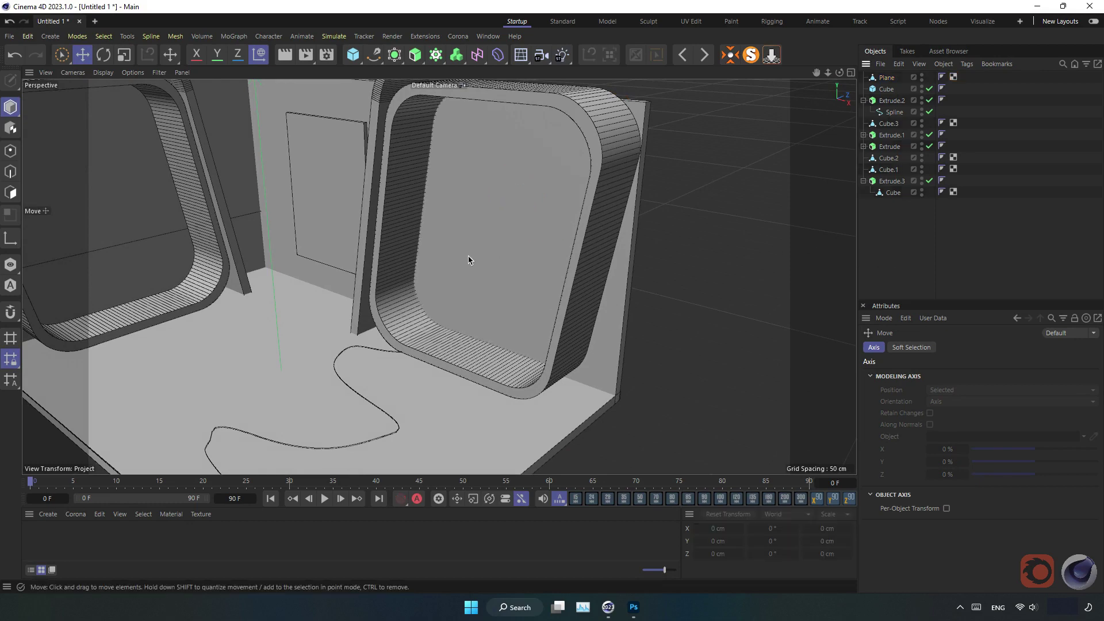
pyautogui.scroll(3, 459, 253)
pyautogui.scroll(-4, 459, 253)
pyautogui.scroll(-1, 472, 264)
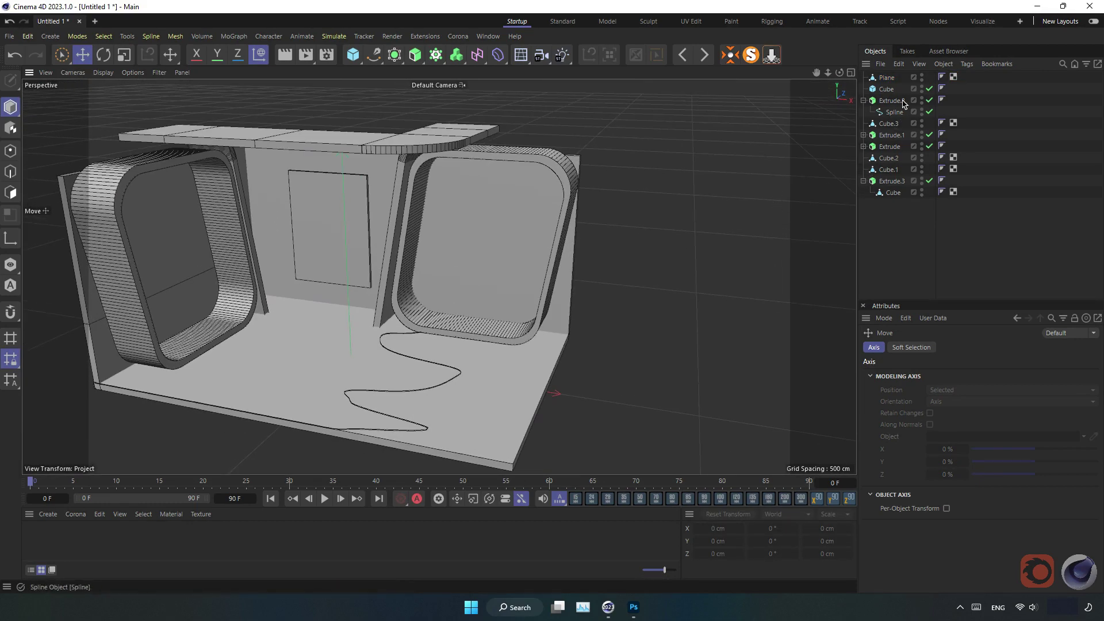
# Step: Rename the Plane object to 'poster lightbox'
pyautogui.doubleClick(888, 78)
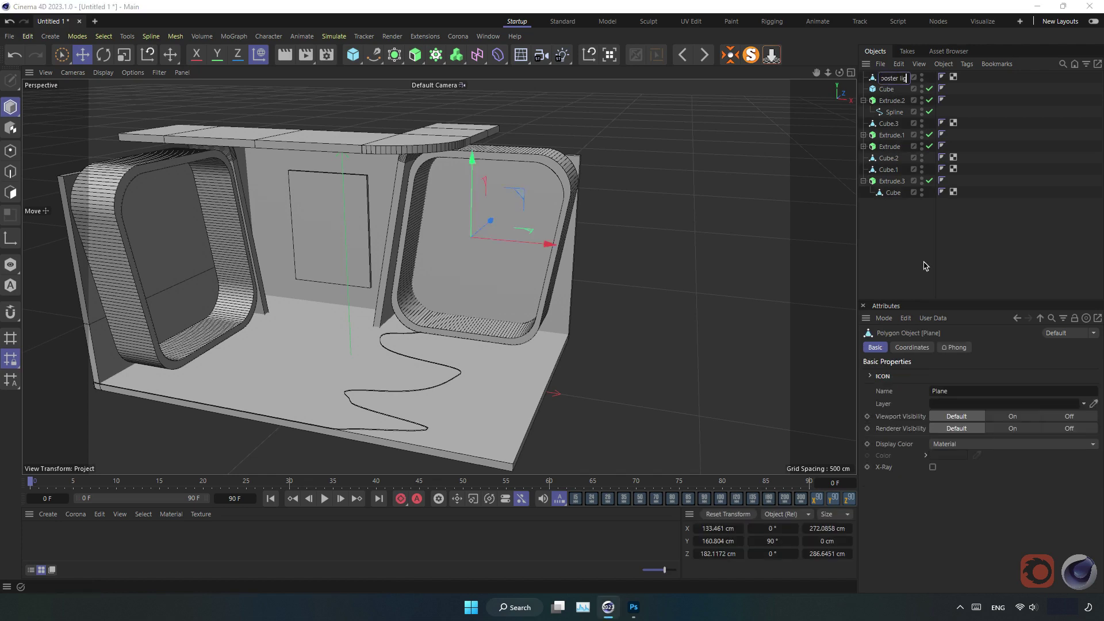
pyautogui.write('htbox')
pyautogui.press('Return')
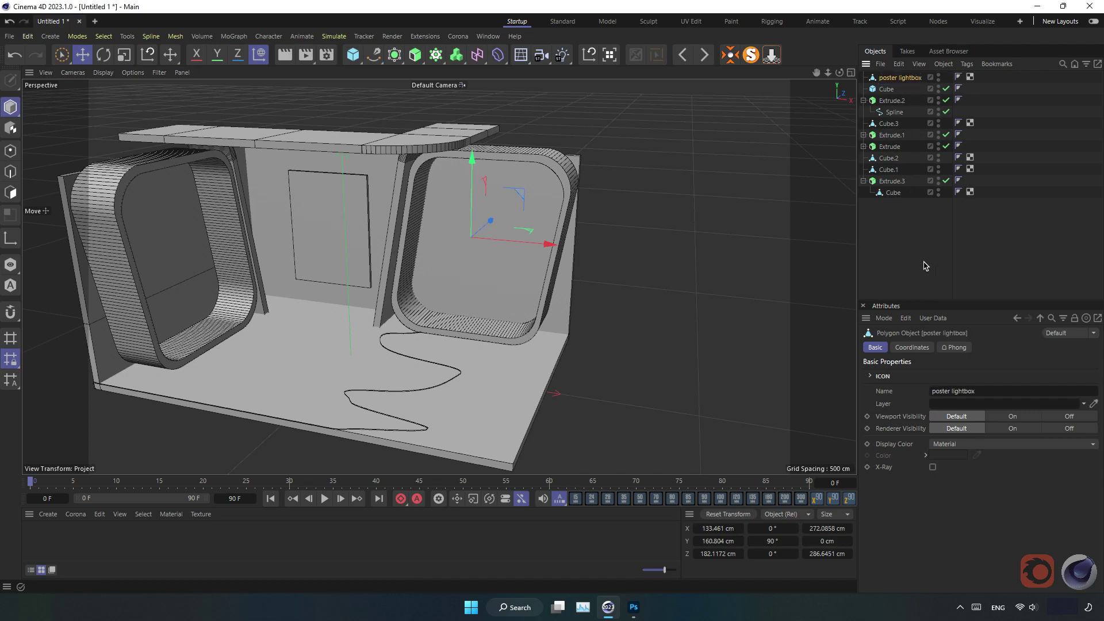
# Step: Make the back-wall cube editable and rename it 'poster lightbox2'
pyautogui.click(887, 90)
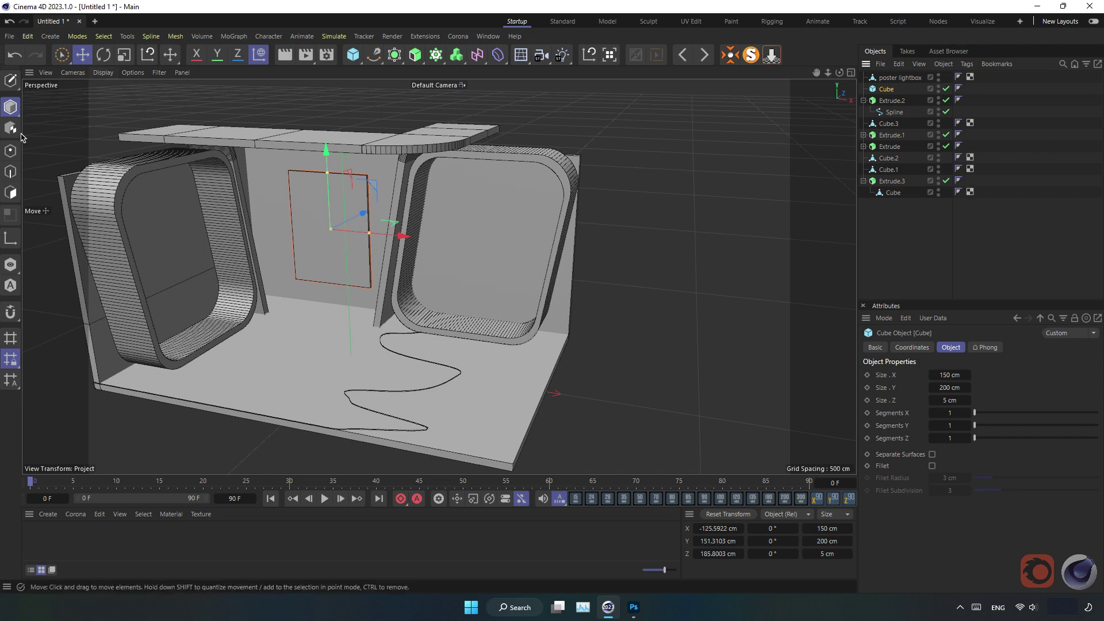
pyautogui.click(13, 80)
pyautogui.doubleClick(889, 89)
pyautogui.write('lightbox')
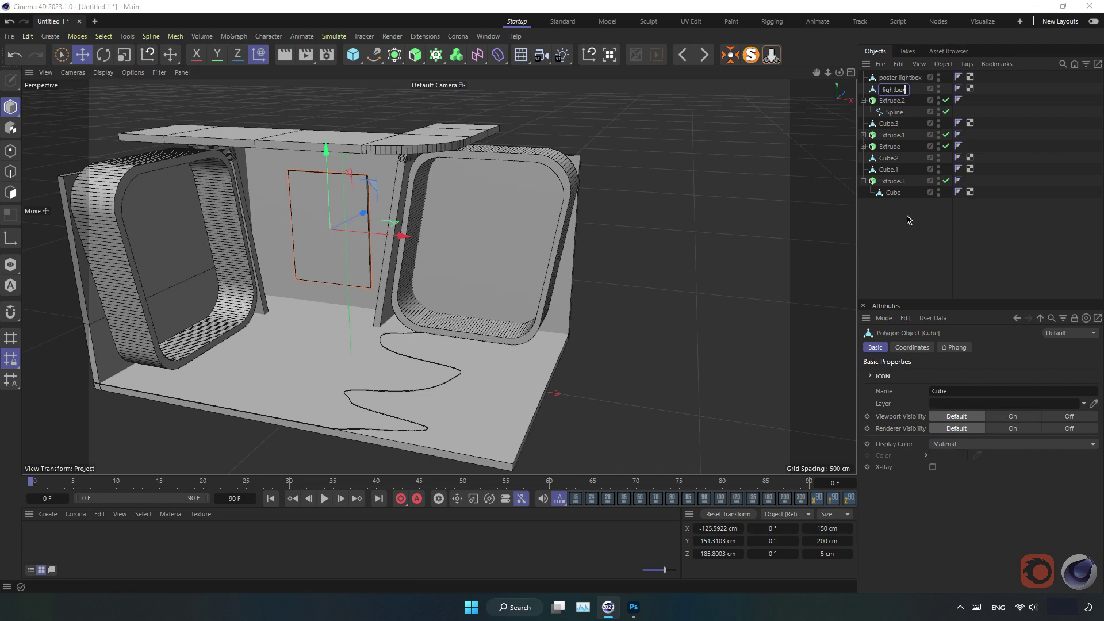
pyautogui.write('2')
pyautogui.press('Return')
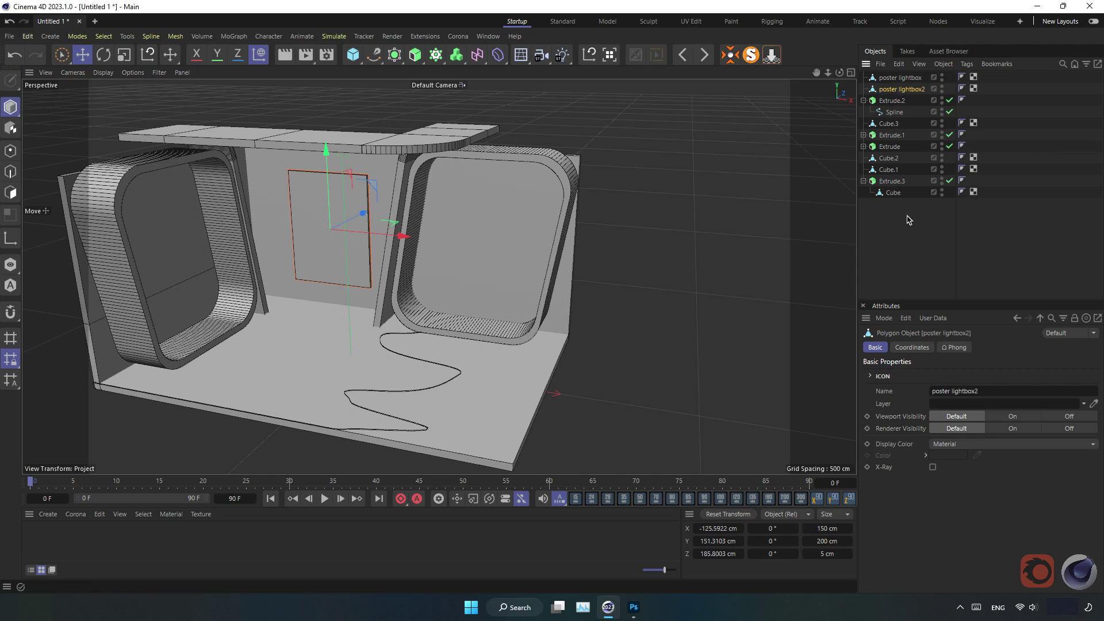
pyautogui.click(863, 101)
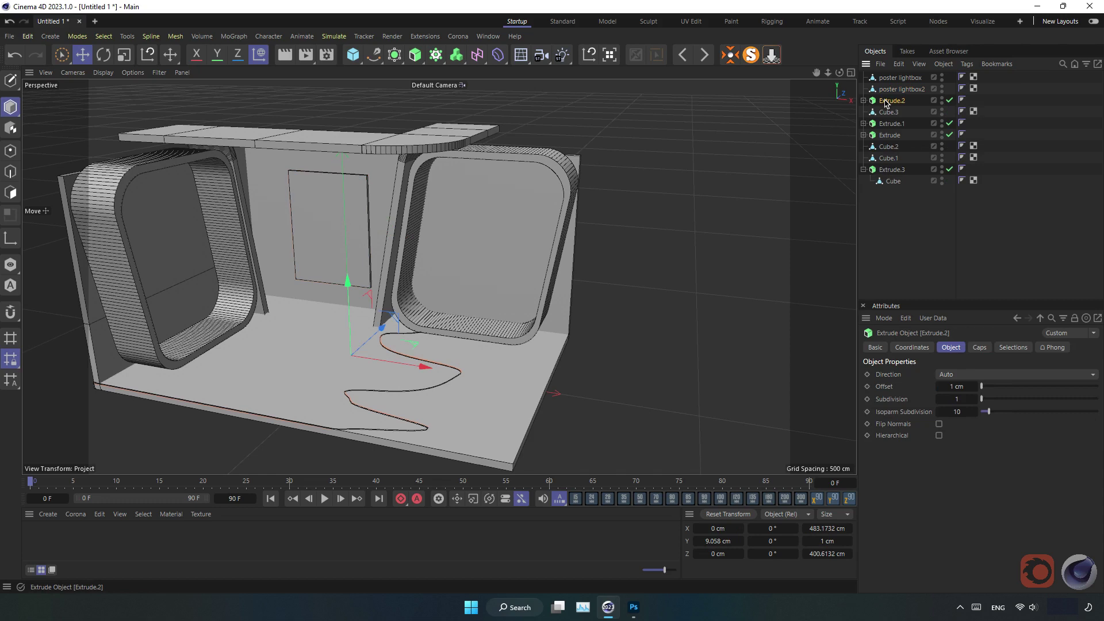
# Step: Make Extrude.2 editable, delete all its tags, and rename it 'floor paint'
pyautogui.click(863, 101)
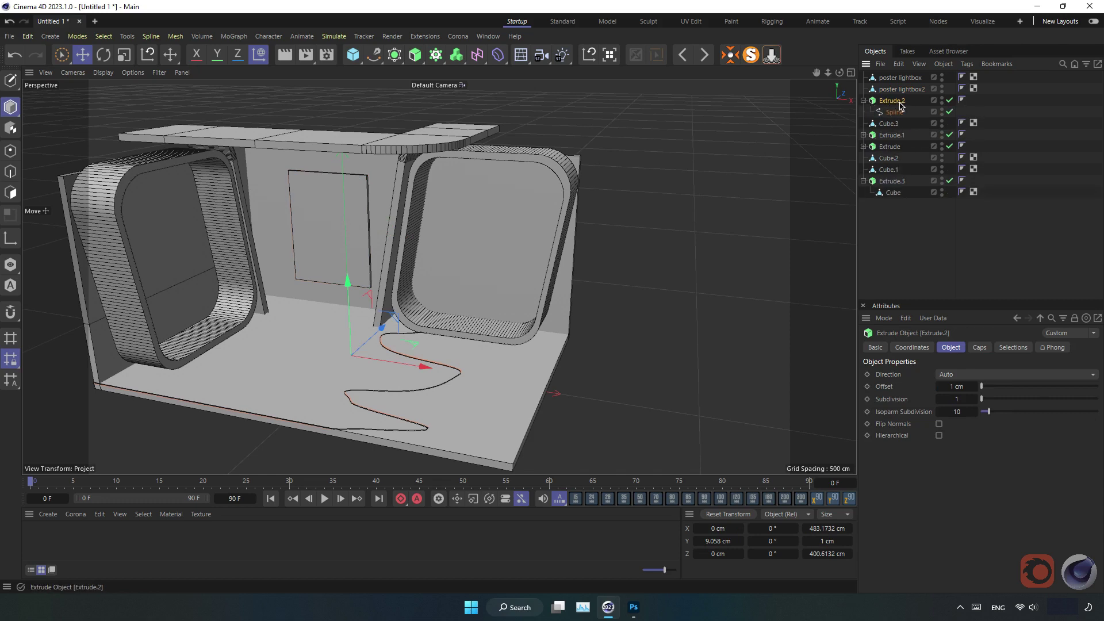
pyautogui.press('c')
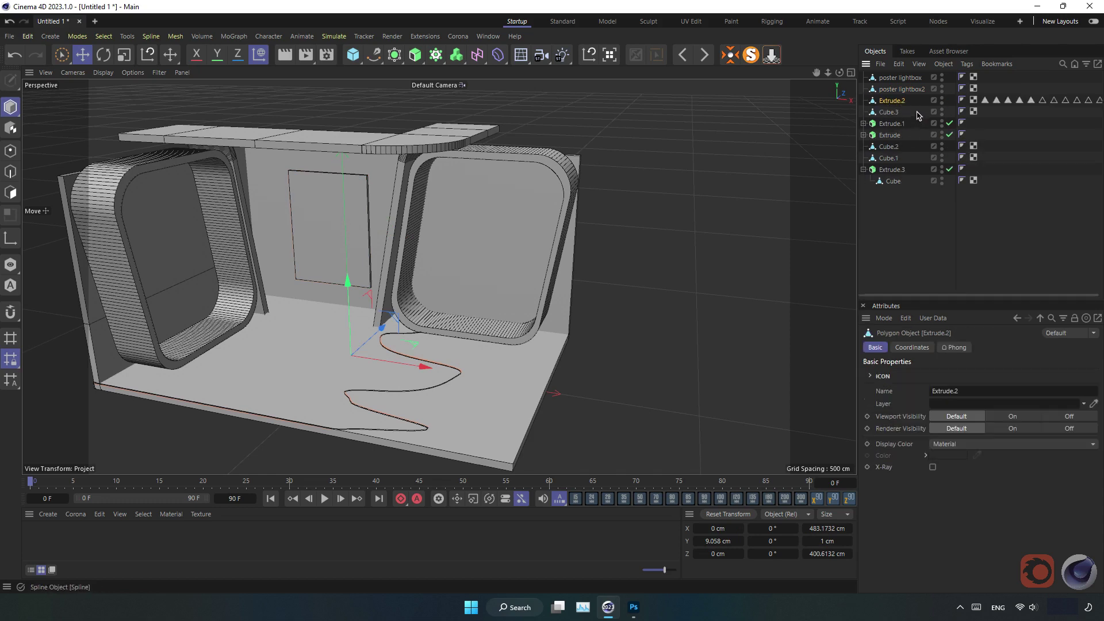
pyautogui.moveTo(984, 103); pyautogui.dragTo(1101, 100)
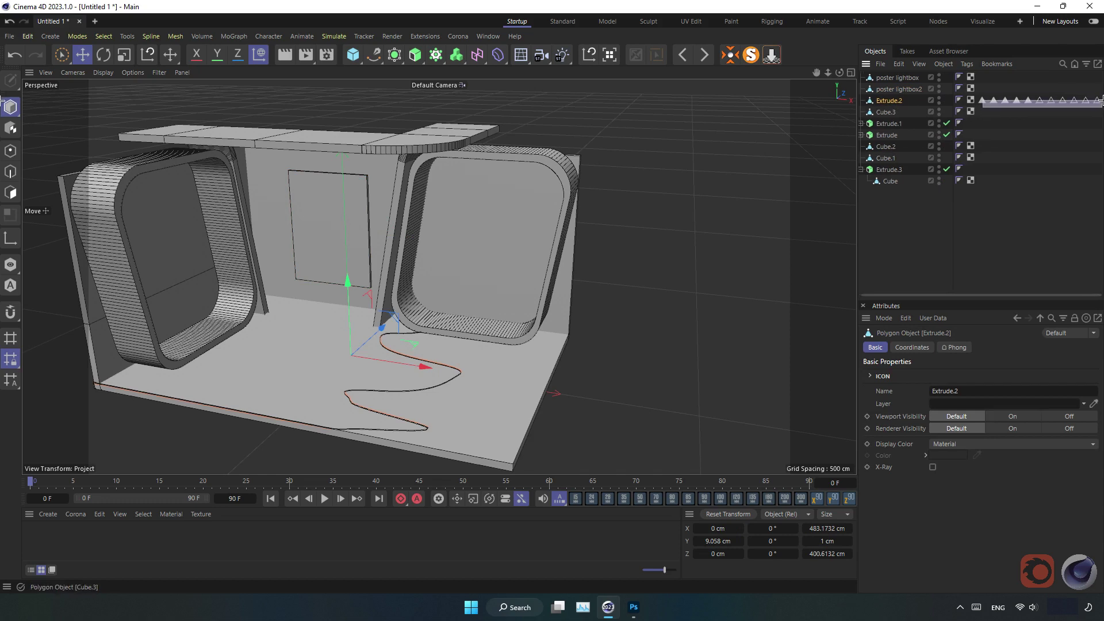
pyautogui.press('Delete')
pyautogui.doubleClick(893, 101)
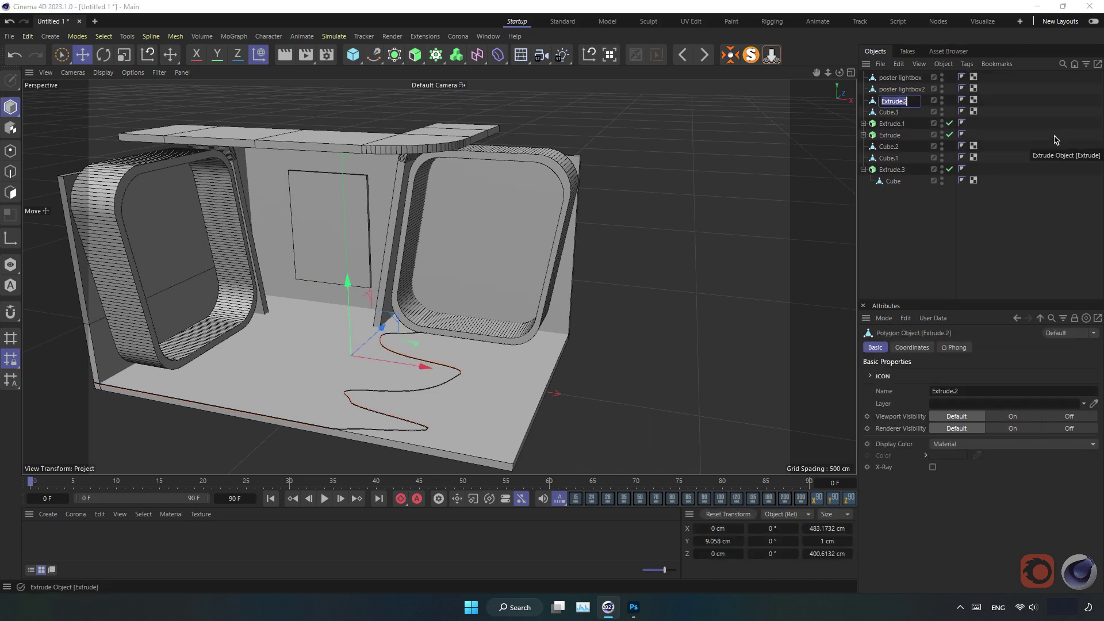
pyautogui.write('floor paint')
pyautogui.press('Return')
# Step: Rename the roof piece Cube.3 to 'stand roof'
pyautogui.click(890, 114)
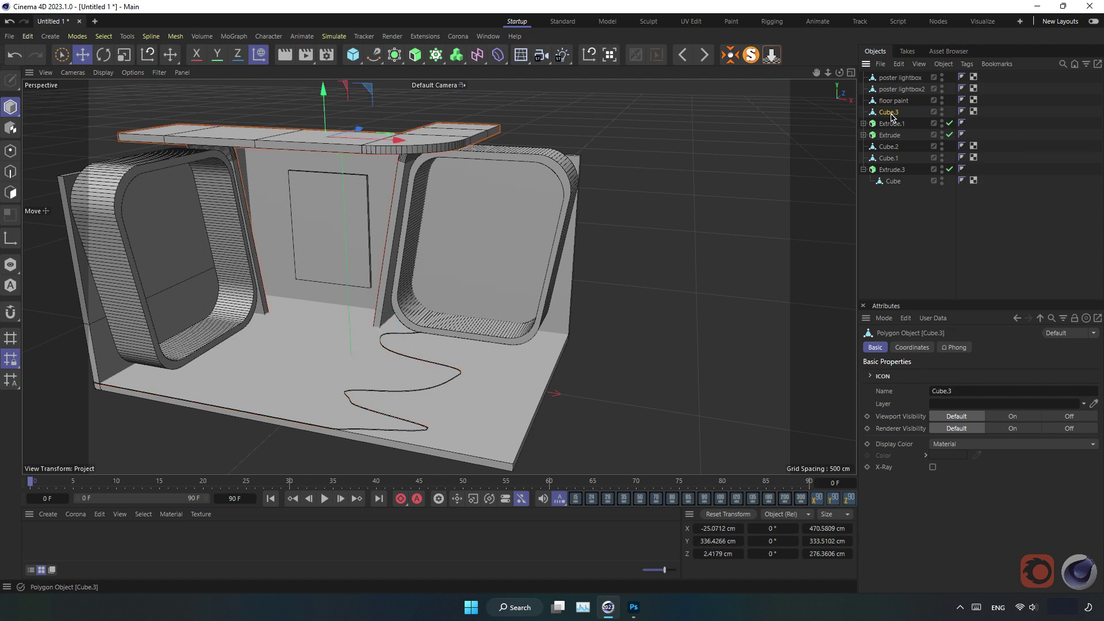
pyautogui.doubleClick(891, 113)
pyautogui.write('stand')
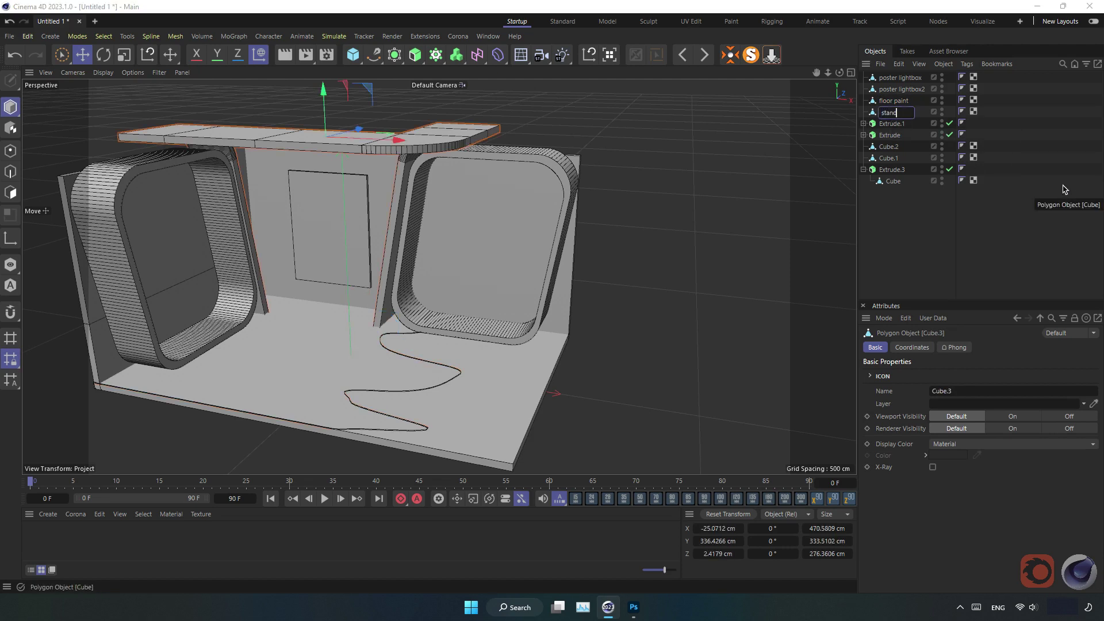
pyautogui.press('BackSpace')
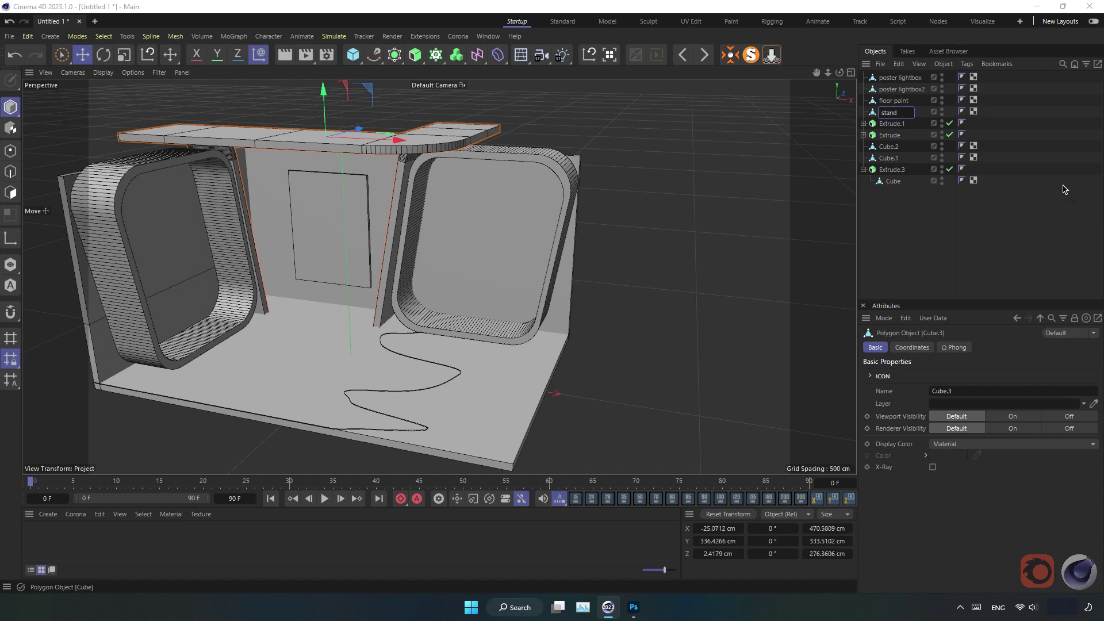
pyautogui.write('roof')
pyautogui.press('Return')
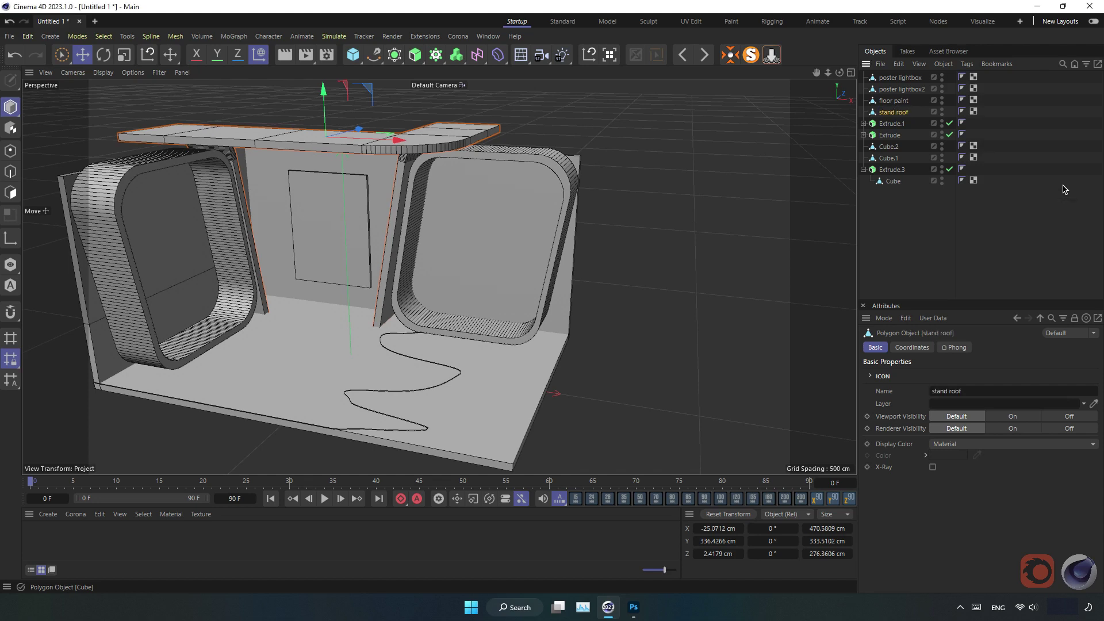
pyautogui.click(886, 122)
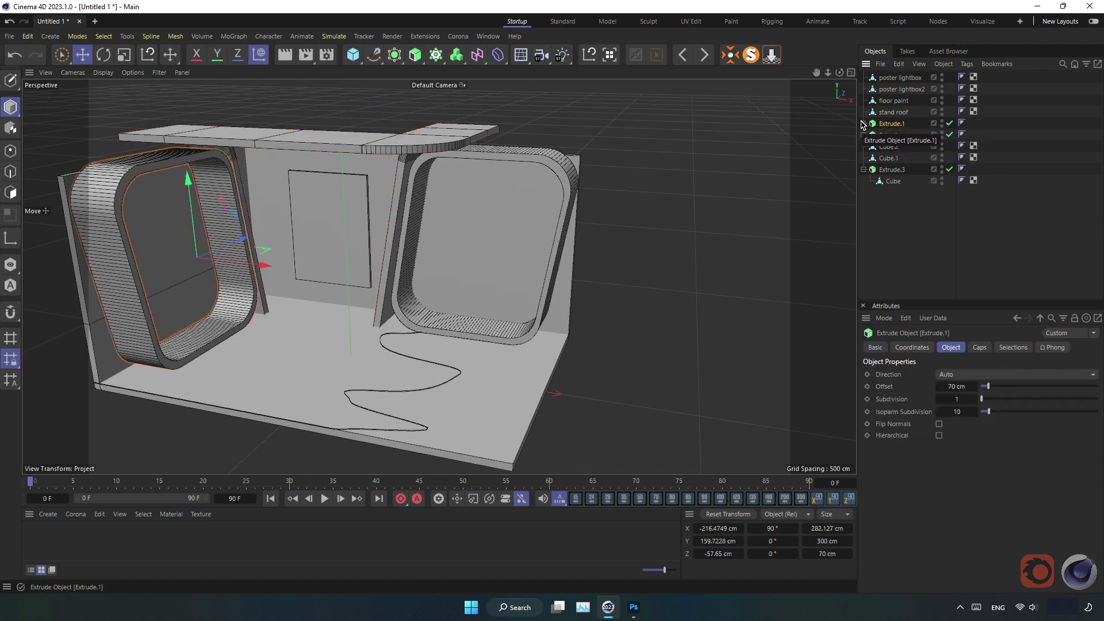
# Step: Make both window frame extrudes editable polygon objects and delete all their tags
pyautogui.keyDown('ctrl'); pyautogui.click(889, 135); pyautogui.keyUp('ctrl')
pyautogui.press('c')
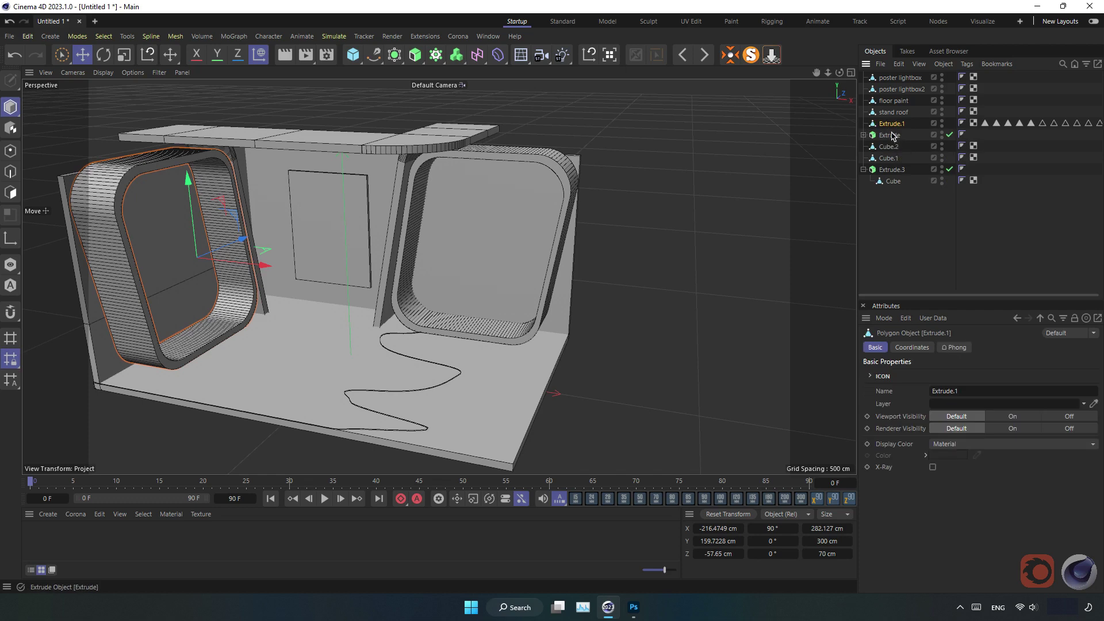
pyautogui.click(891, 138)
pyautogui.moveTo(979, 152); pyautogui.dragTo(1099, 119)
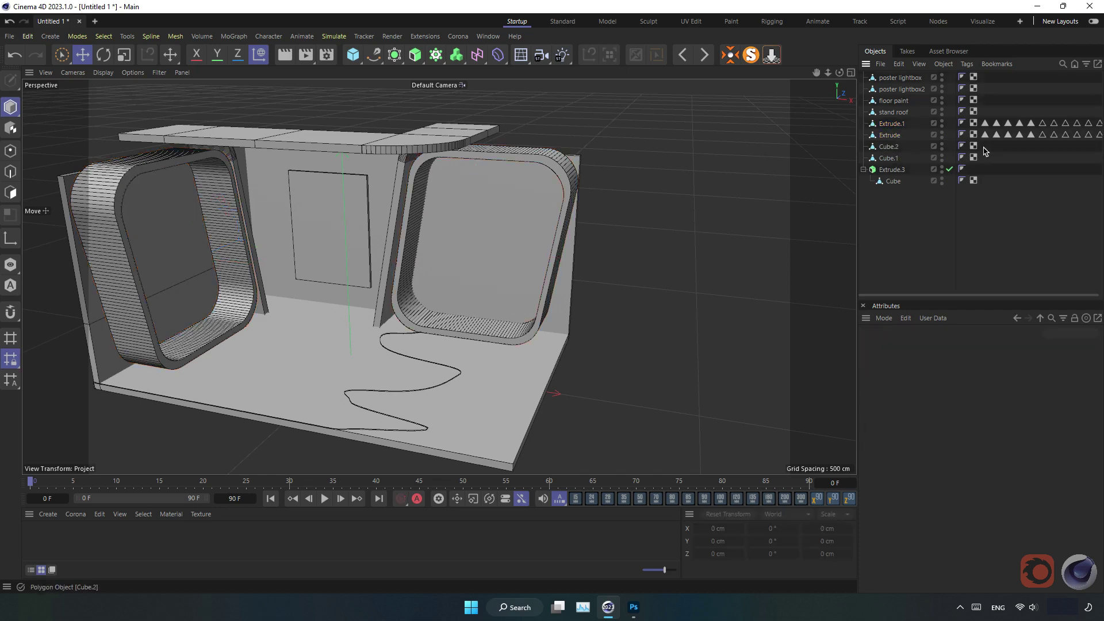
pyautogui.press('Delete')
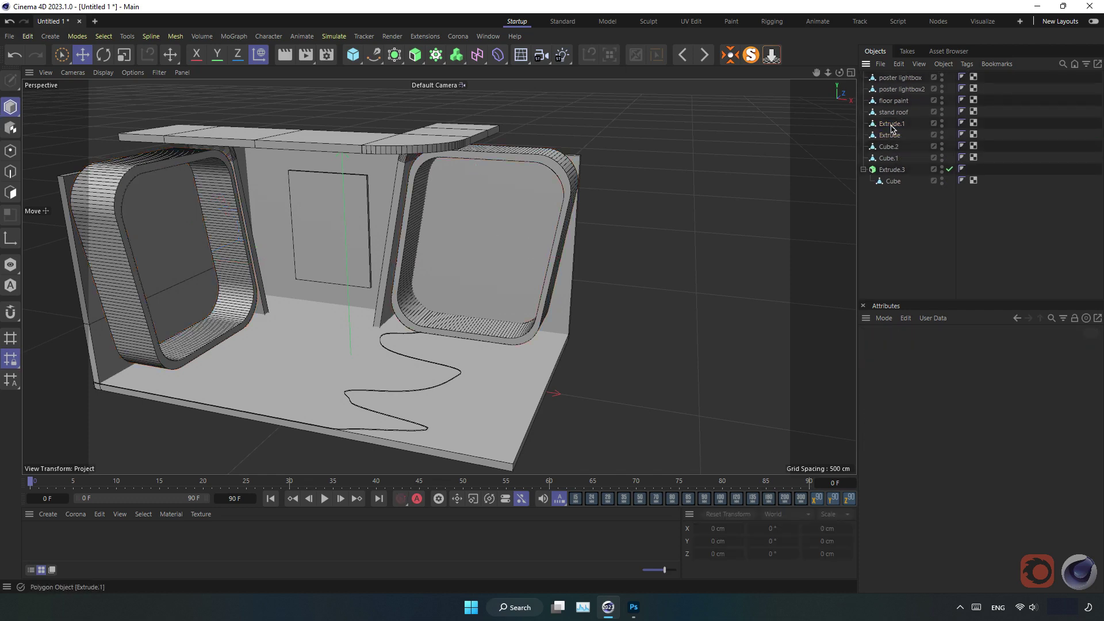
# Step: Rename the left window frame to 2 and the right window frame to 1
pyautogui.click(892, 125)
pyautogui.doubleClick(893, 125)
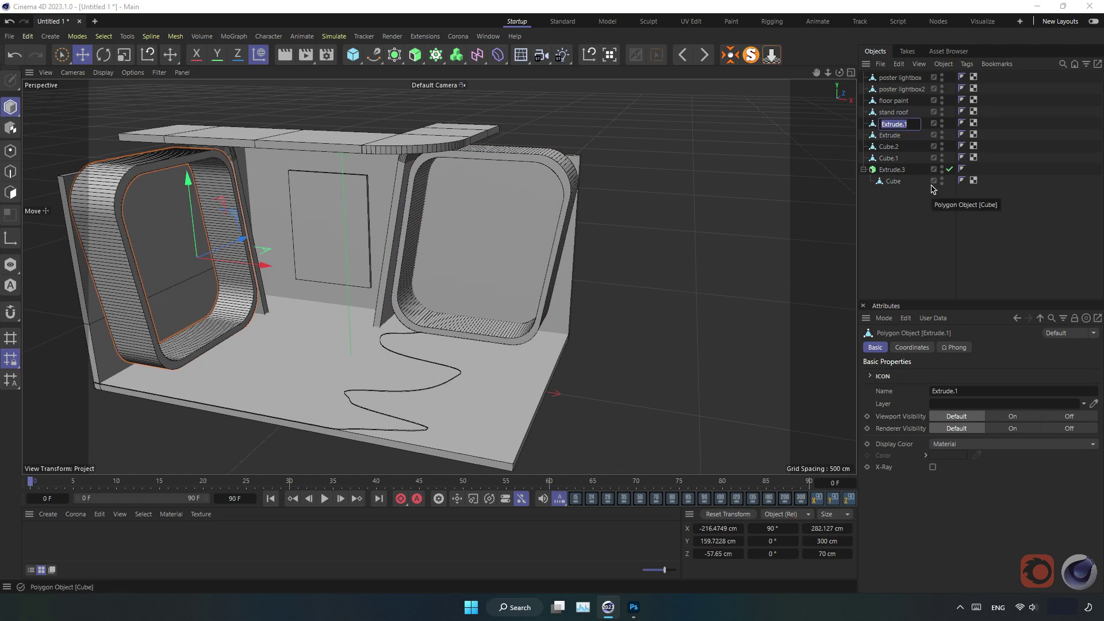
pyautogui.write('2')
pyautogui.press('Return')
pyautogui.click(890, 135)
pyautogui.doubleClick(891, 136)
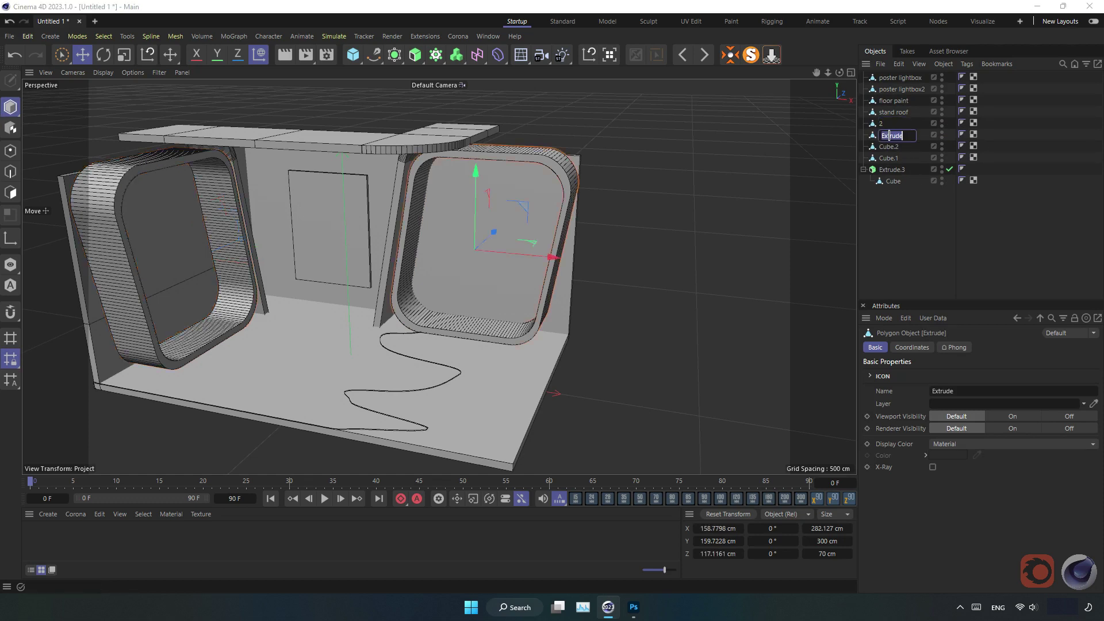
pyautogui.write('1')
pyautogui.press('Return')
# Step: Rename side wall Cube.2 to backdrop2 and wall piece Cube.1 to backdrop
pyautogui.click(888, 147)
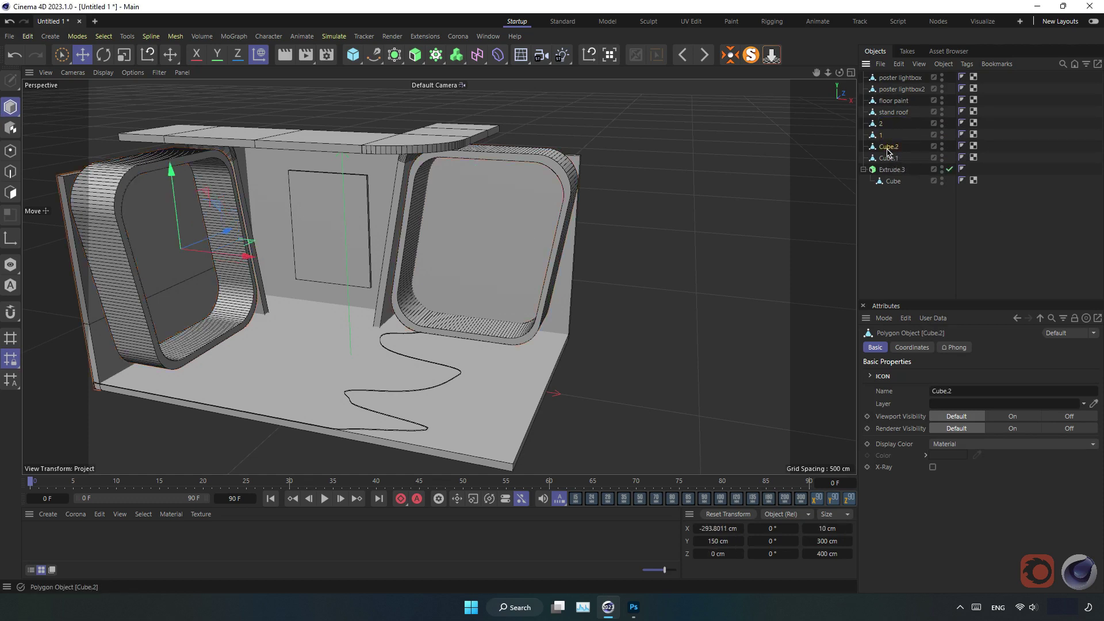
pyautogui.doubleClick(888, 147)
pyautogui.write('backdrop')
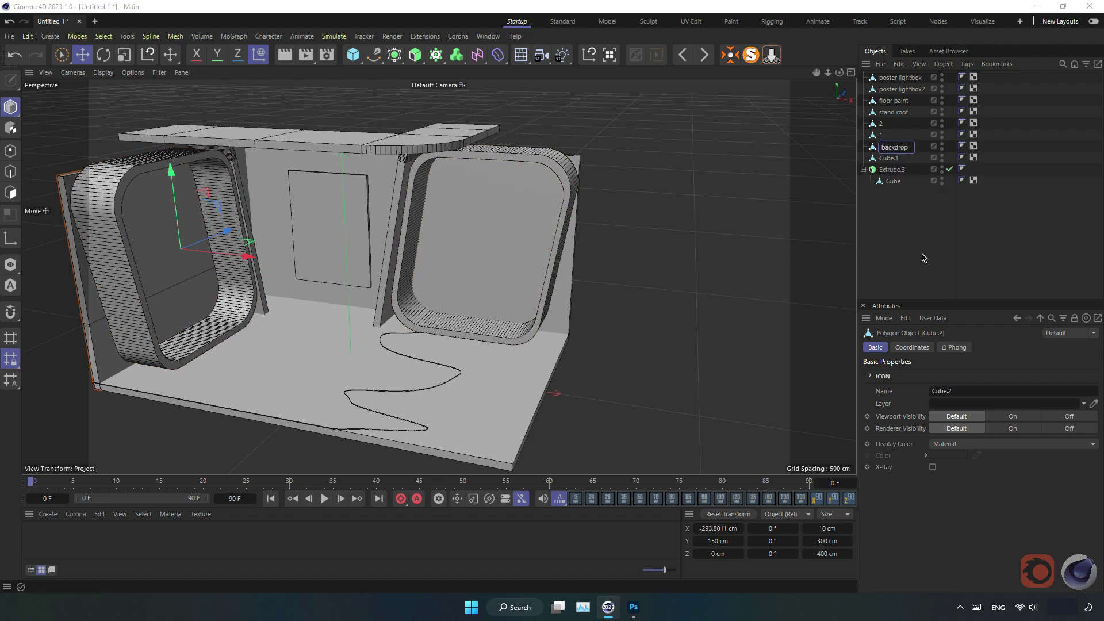
pyautogui.write('2')
pyautogui.press('Return')
pyautogui.click(889, 158)
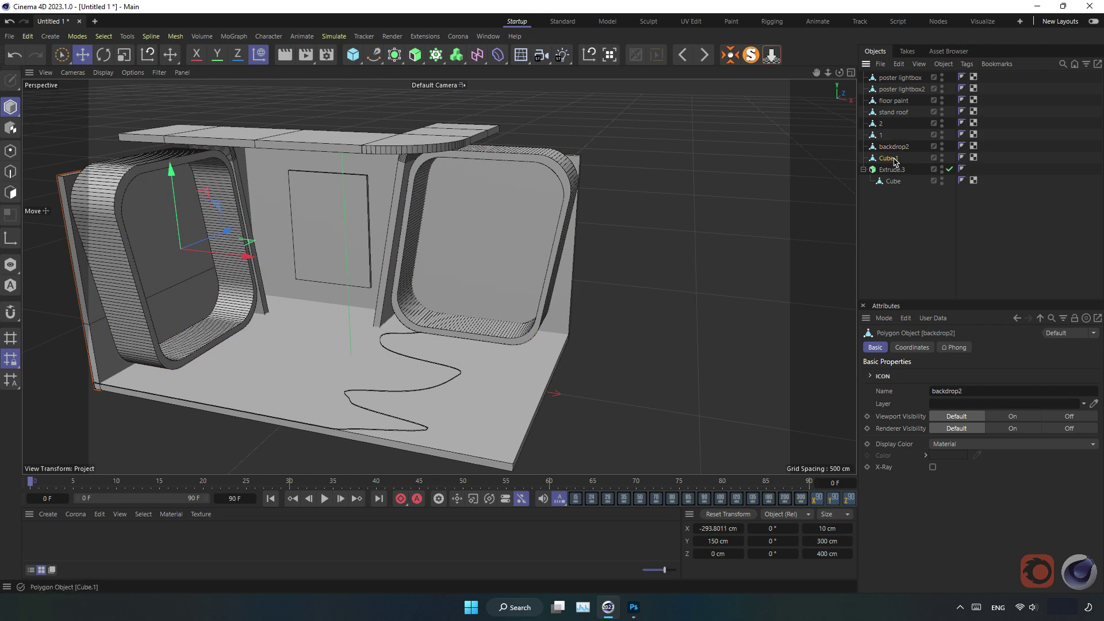
pyautogui.doubleClick(890, 158)
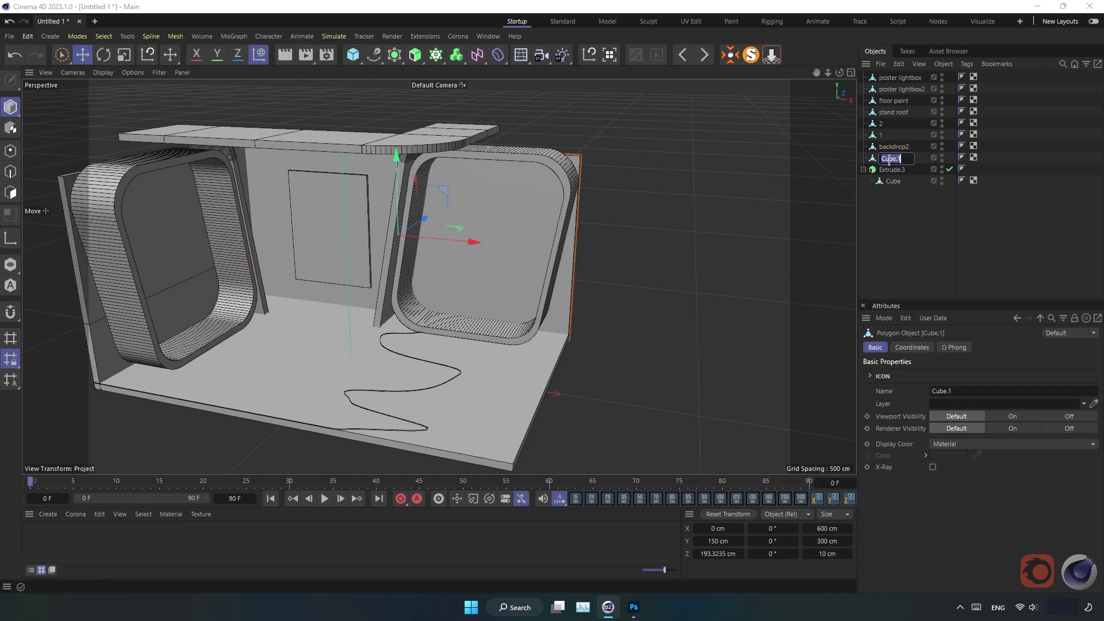
pyautogui.write('backdrop')
pyautogui.press('Return')
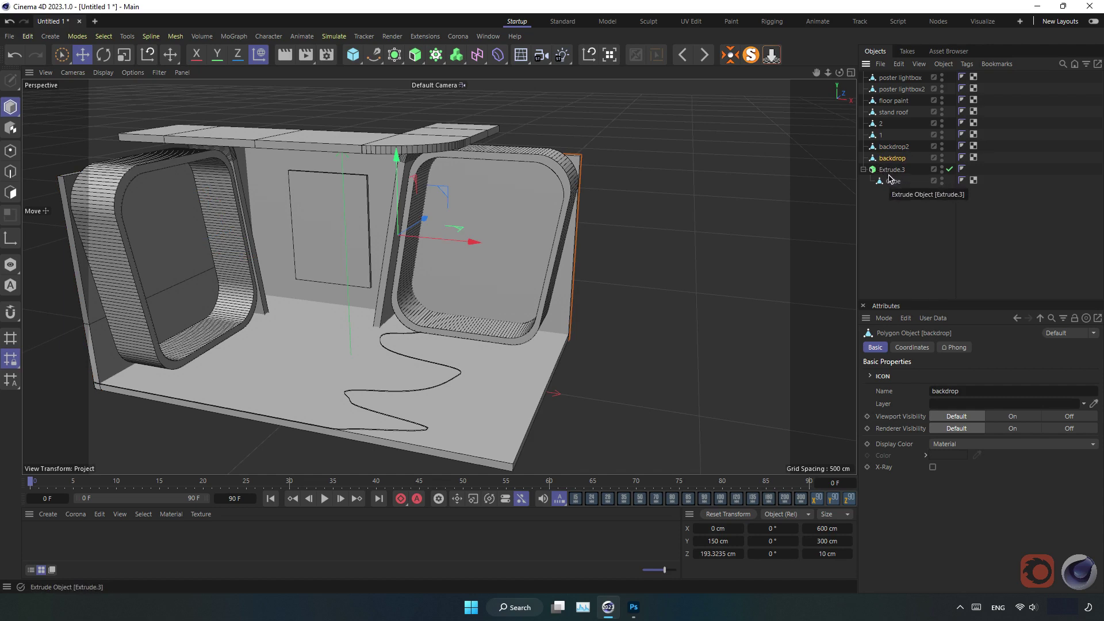
pyautogui.click(888, 172)
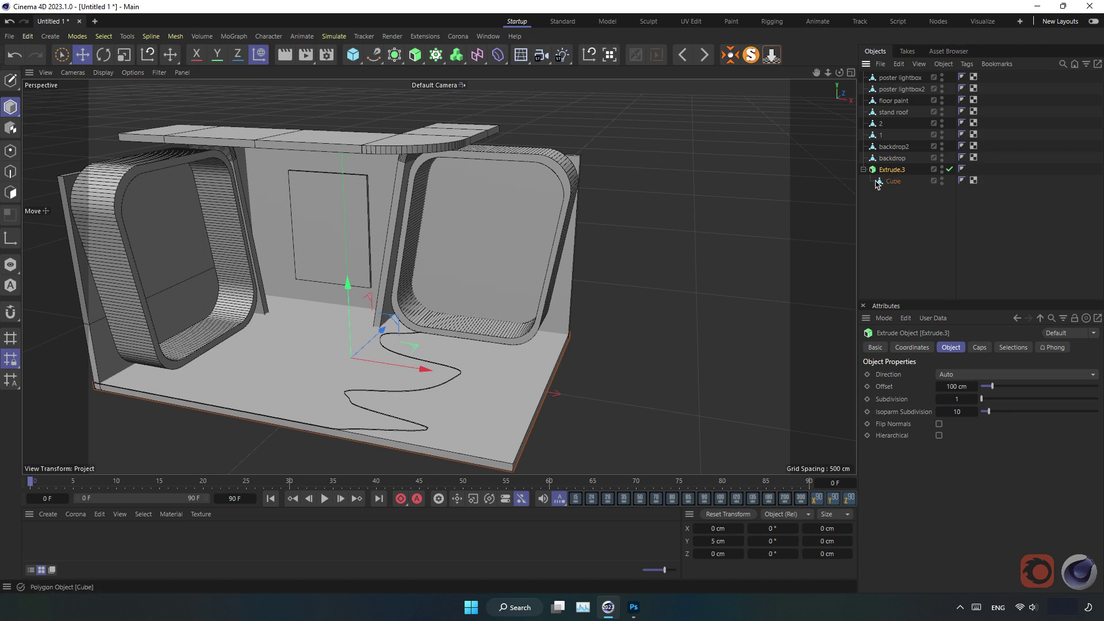
# Step: Pull the Cube out of Extrude.3 and delete the now-empty Extrude.3
pyautogui.click(908, 181)
pyautogui.click(894, 170)
pyautogui.moveTo(893, 182); pyautogui.dragTo(900, 169)
pyautogui.click(897, 182)
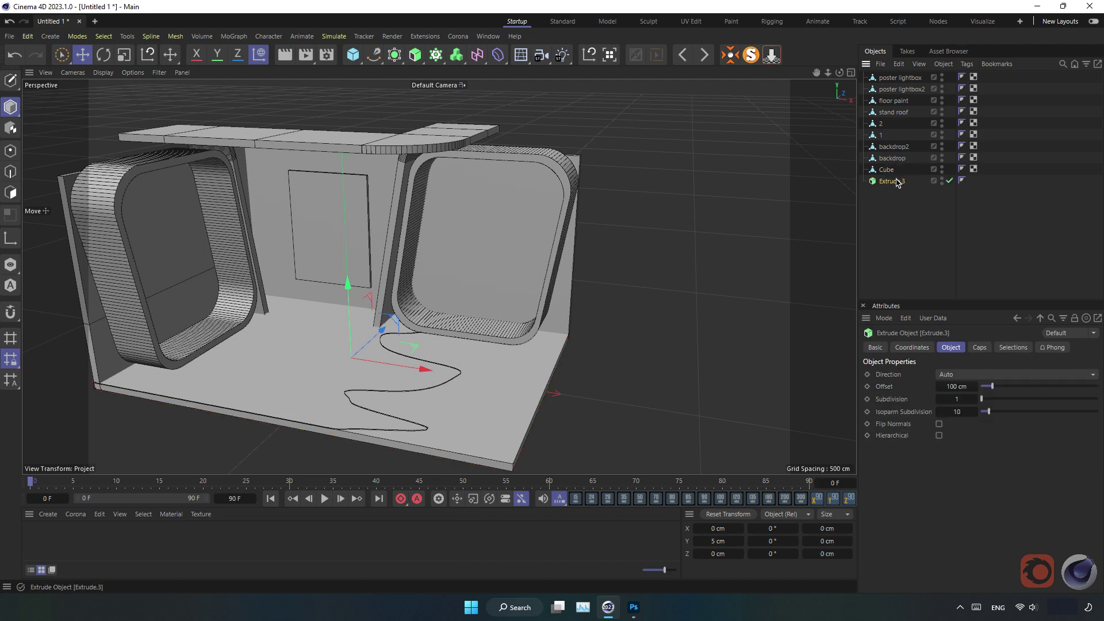
pyautogui.press('Delete')
# Step: Rename the standalone cube to Floor and orbit around the booth to check it
pyautogui.doubleClick(888, 170)
pyautogui.write('Floor')
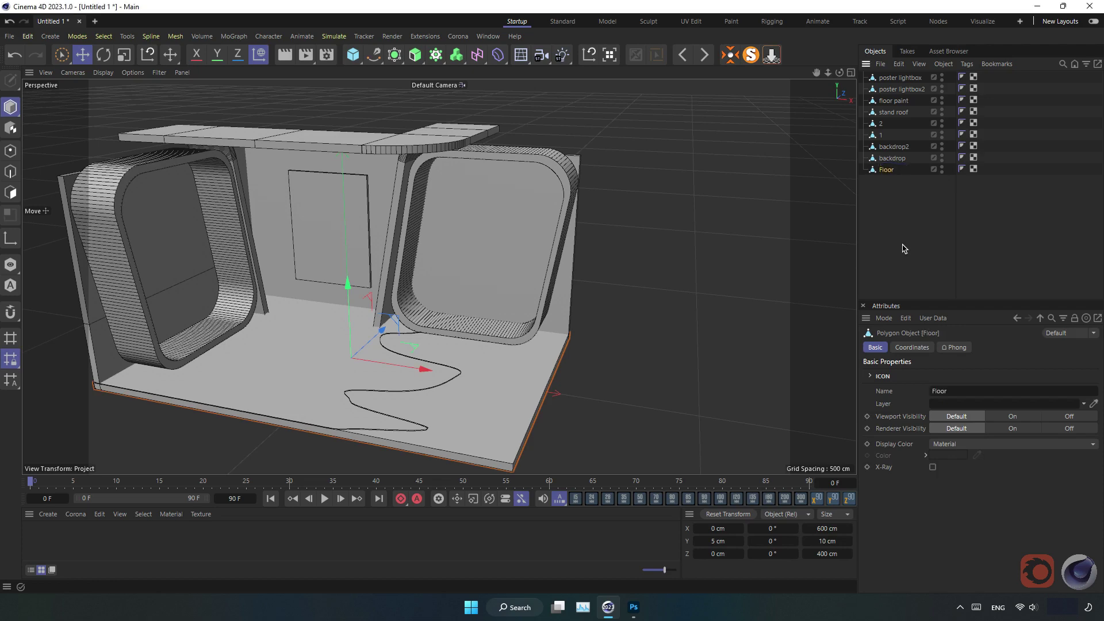
pyautogui.click(951, 244)
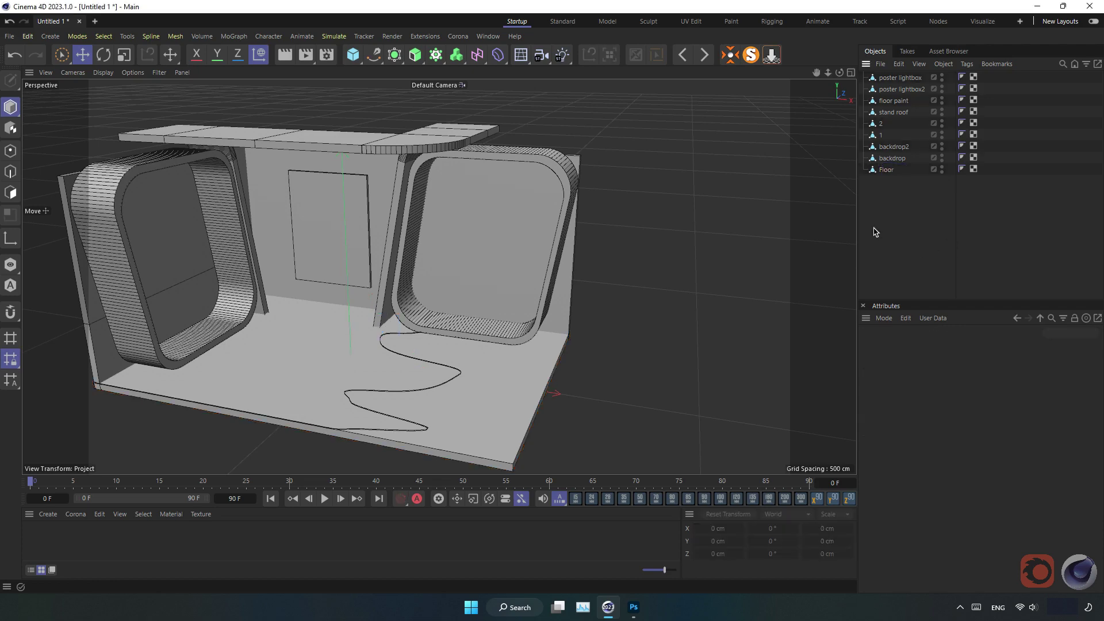
pyautogui.keyDown('alt'); pyautogui.moveTo(378, 315); pyautogui.dragTo(410, 313); pyautogui.keyUp('alt')
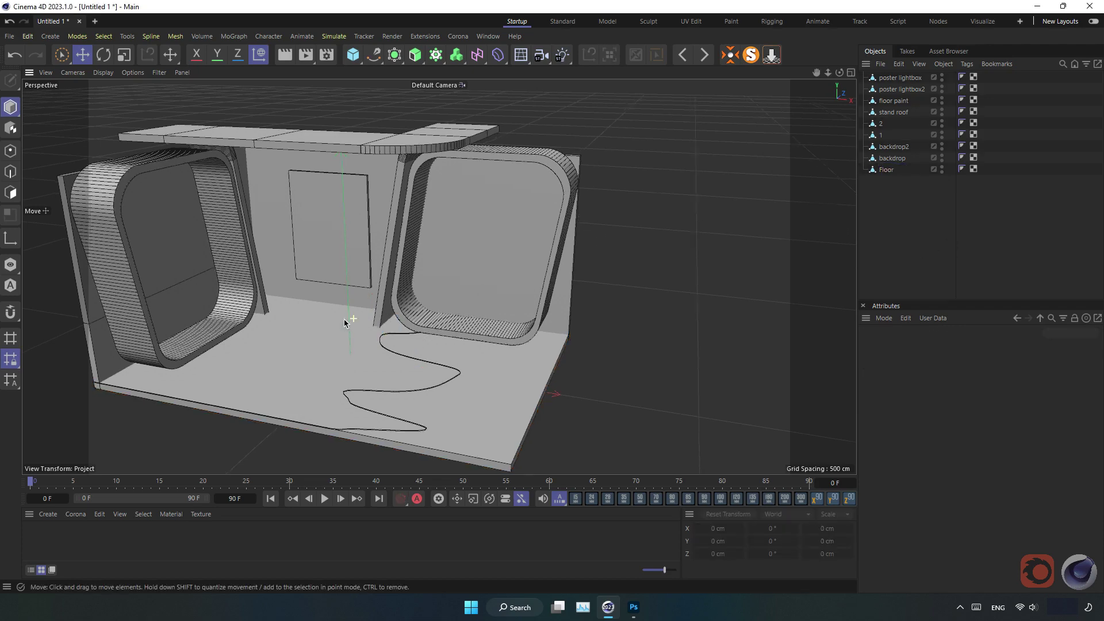
pyautogui.moveTo(404, 313)
pyautogui.keyDown('alt'); pyautogui.mouseDown()
pyautogui.moveTo(414, 313)
pyautogui.moveTo(345, 316)
pyautogui.moveTo(220, 240)
pyautogui.mouseUp(); pyautogui.keyUp('alt')
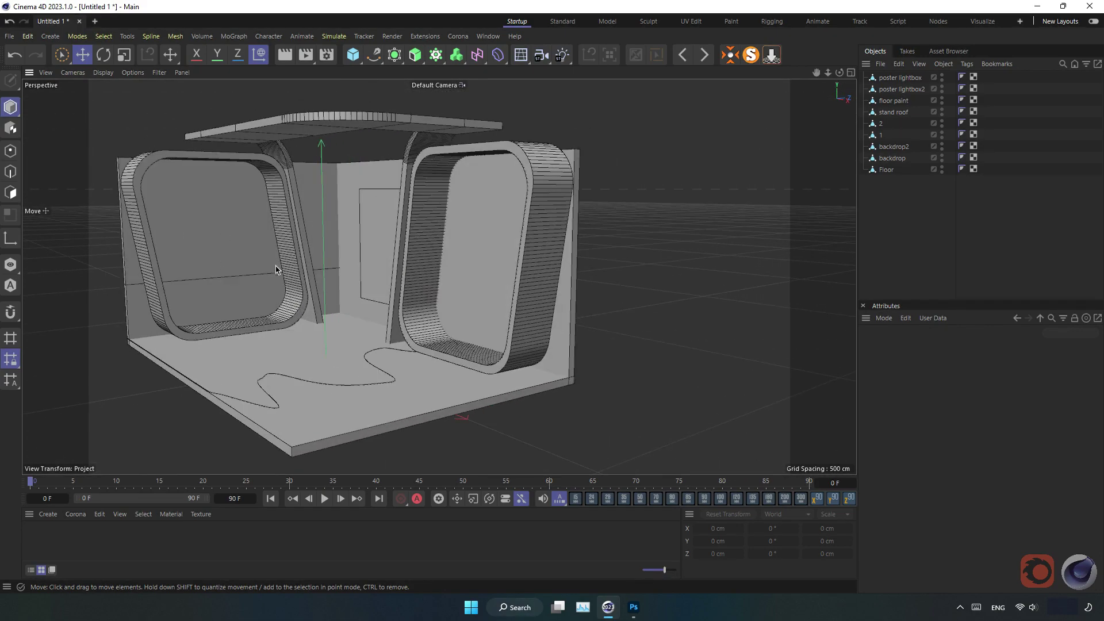
# Step: In the maximized Front view, add a Rectangle spline 150 cm wide and 90 cm high
pyautogui.moveTo(378, 329)
pyautogui.keyDown('alt'); pyautogui.mouseDown()
pyautogui.moveTo(357, 323)
pyautogui.moveTo(403, 328)
pyautogui.mouseUp(); pyautogui.keyUp('alt')
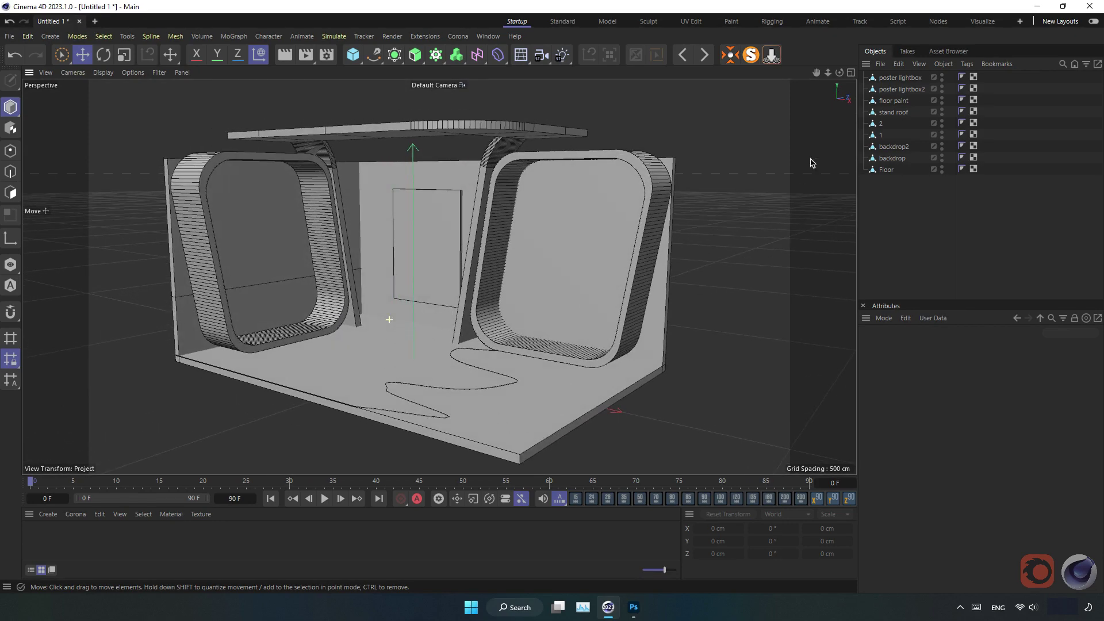
pyautogui.click(851, 73)
pyautogui.click(851, 278)
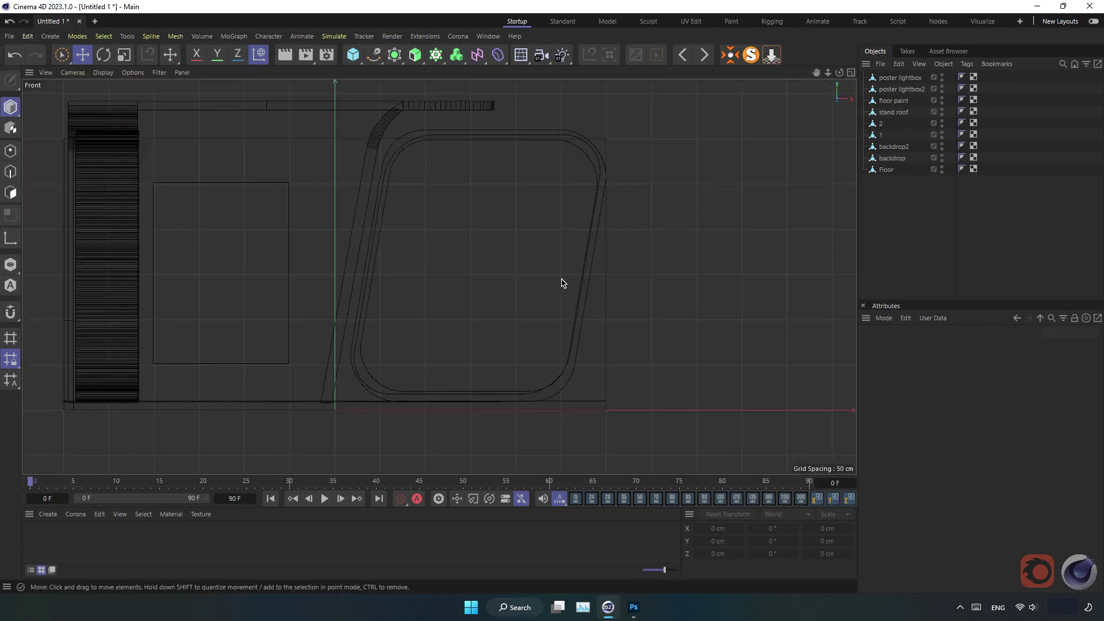
pyautogui.click(355, 59)
pyautogui.click(373, 55)
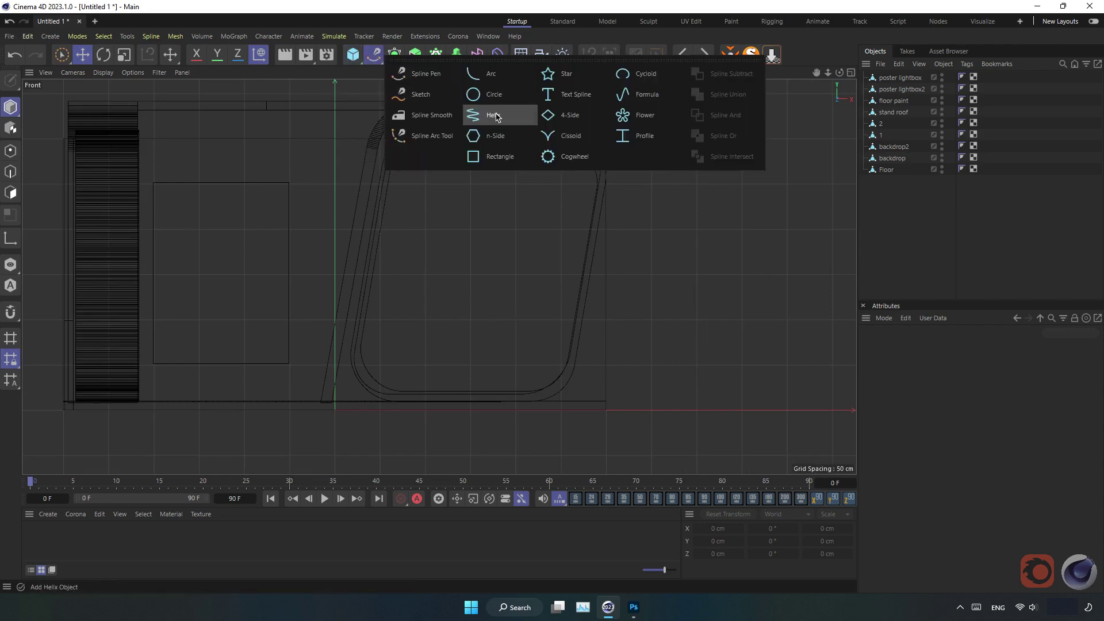
pyautogui.click(496, 156)
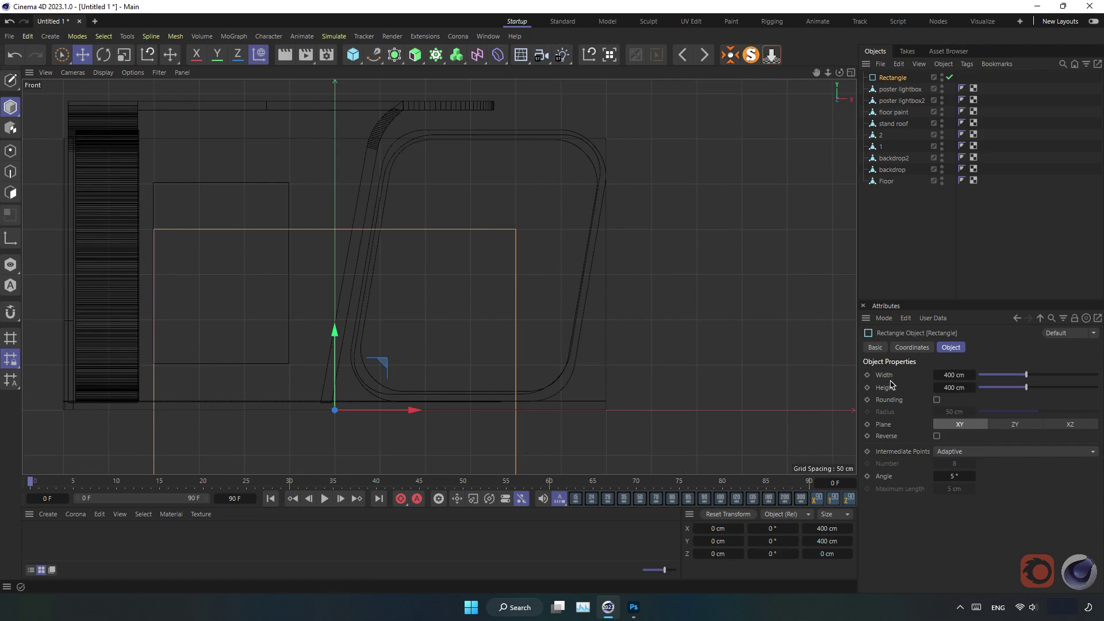
pyautogui.click(954, 374)
pyautogui.click(966, 388)
pyautogui.write('90')
pyautogui.press('Return')
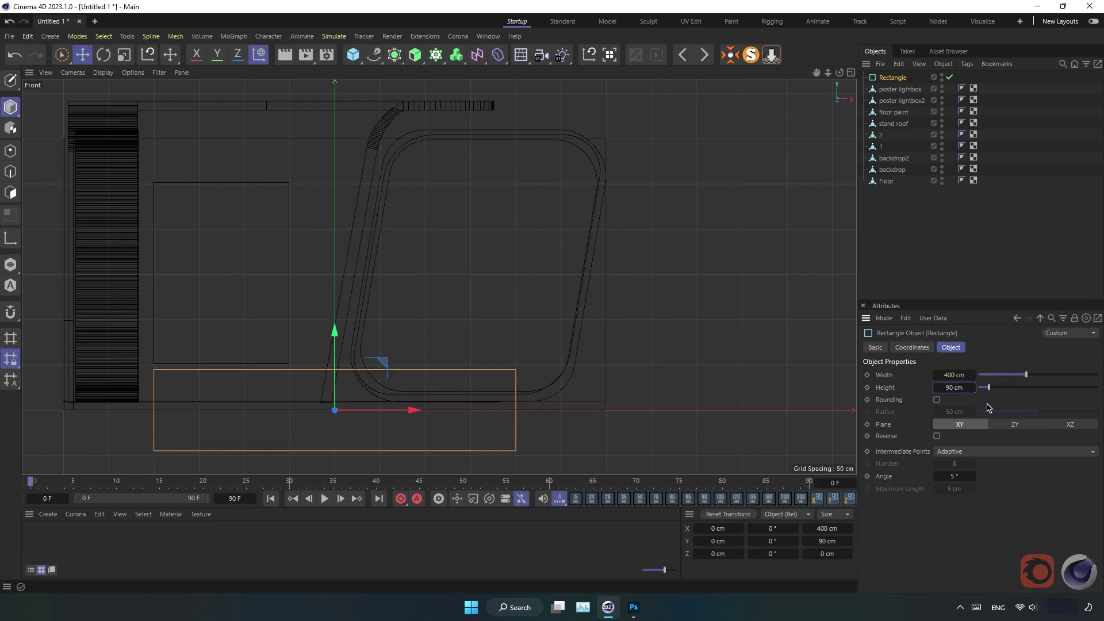
pyautogui.hotkey('shift', 'Tab')
pyautogui.write('1')
pyautogui.press('Return')
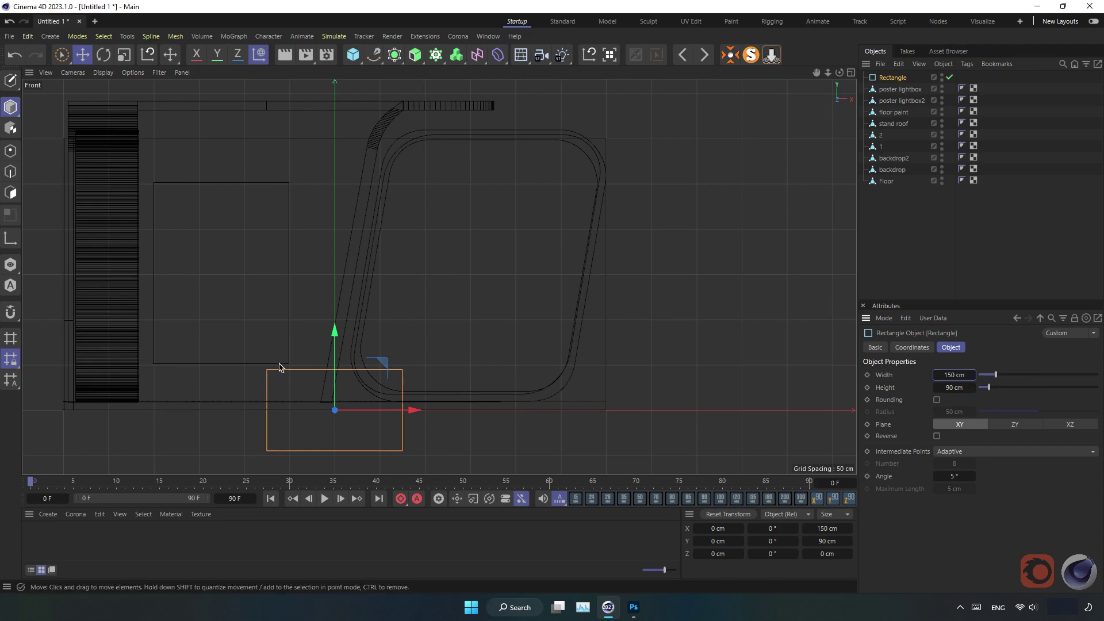
# Step: Position the rectangle under the right lightbox frame, then zoom into the maximized Perspective view
pyautogui.moveTo(402, 402); pyautogui.dragTo(608, 361)
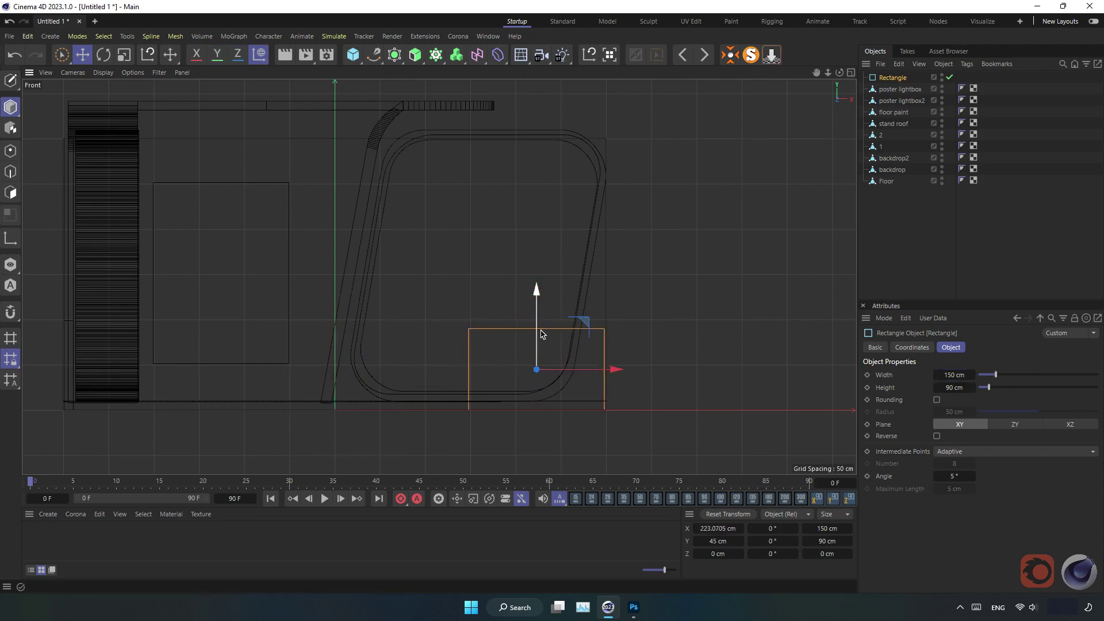
pyautogui.moveTo(538, 335); pyautogui.dragTo(552, 326)
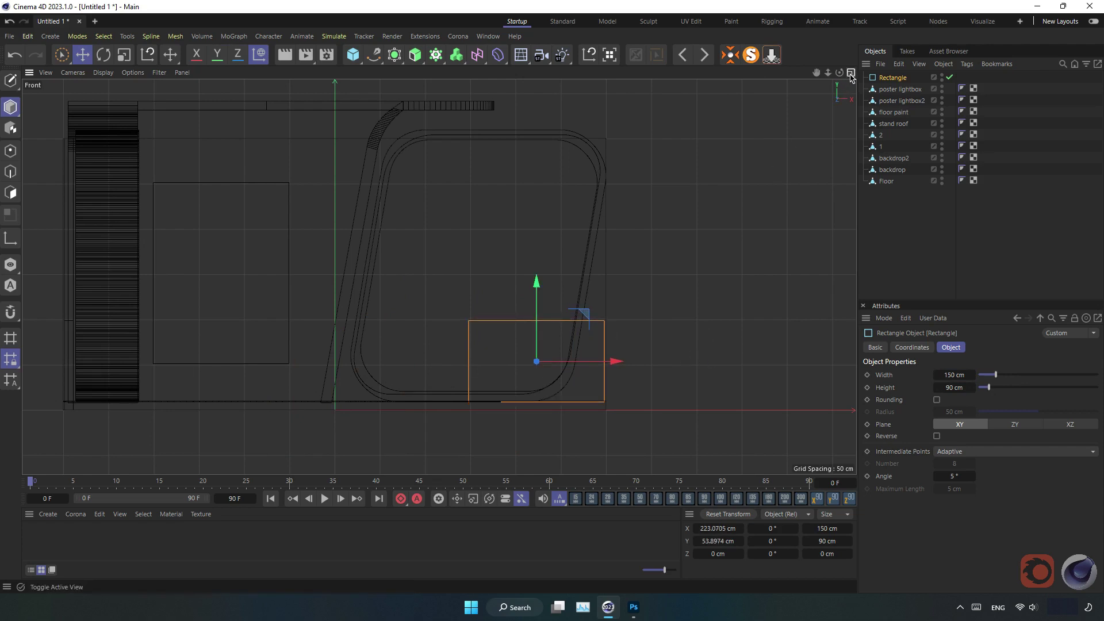
pyautogui.middleClick(621, 122)
pyautogui.click(432, 73)
pyautogui.scroll(2, 506, 353)
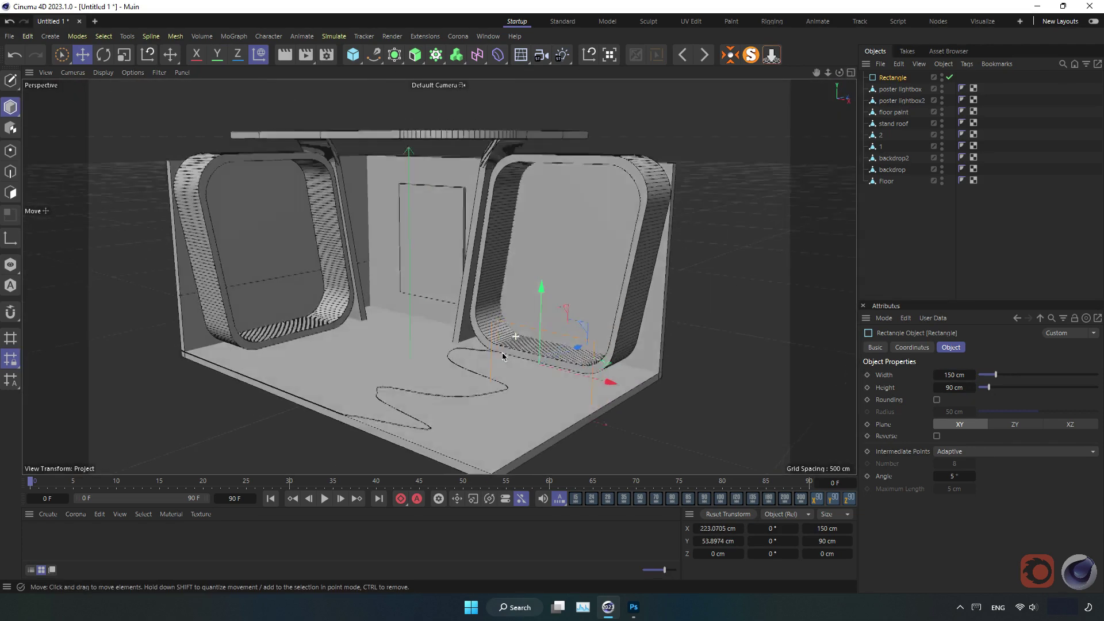
pyautogui.scroll(3, 521, 357)
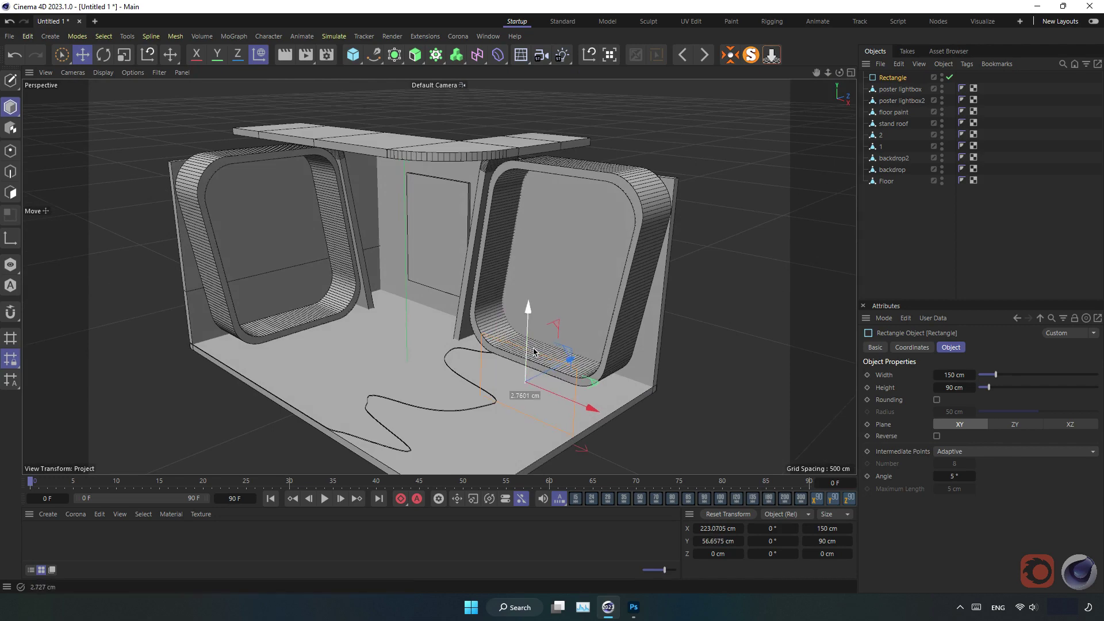
pyautogui.scroll(4, 458, 327)
pyautogui.scroll(2, 458, 327)
pyautogui.scroll(2, 483, 323)
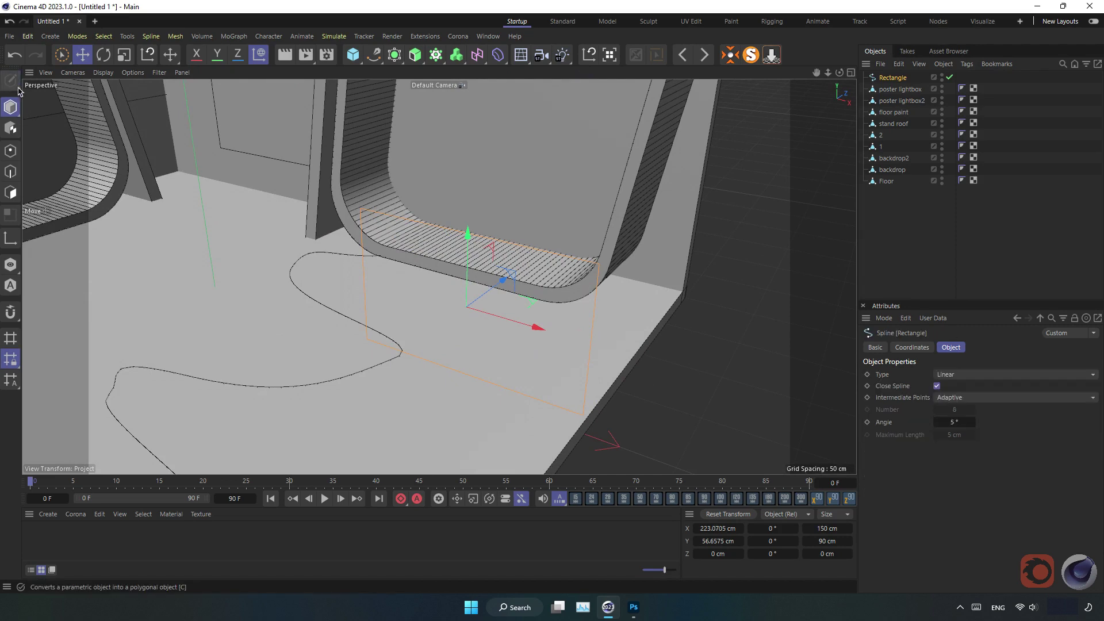
# Step: Make the rectangle editable and chamfer all four corners with a 30 cm radius
pyautogui.press('c')
pyautogui.click(10, 151)
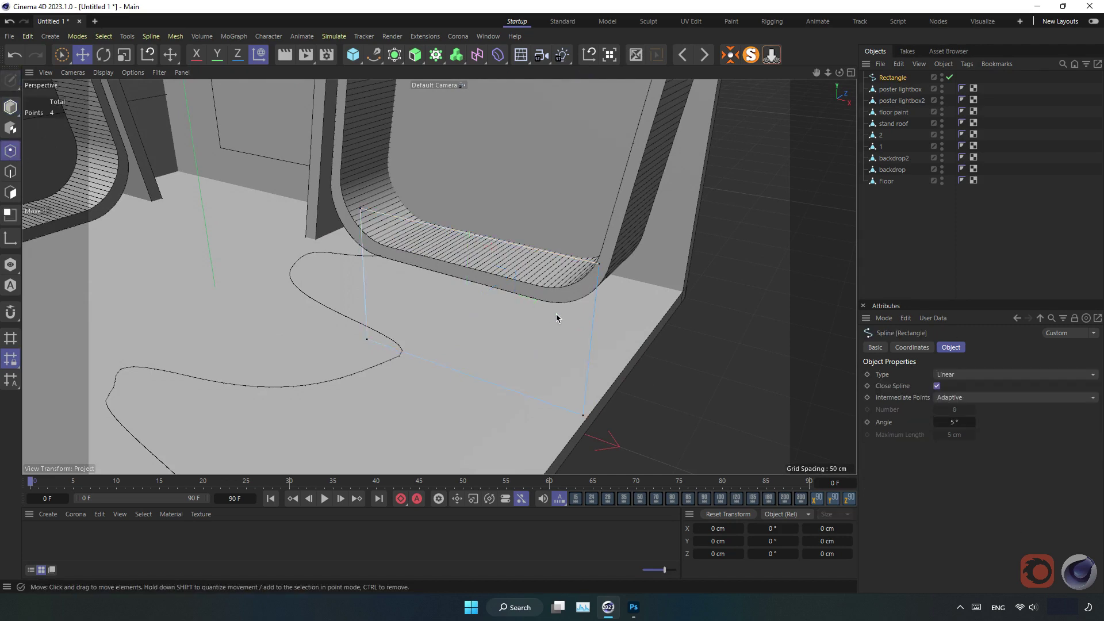
pyautogui.hotkey('ctrl', 'a')
pyautogui.rightClick(700, 332)
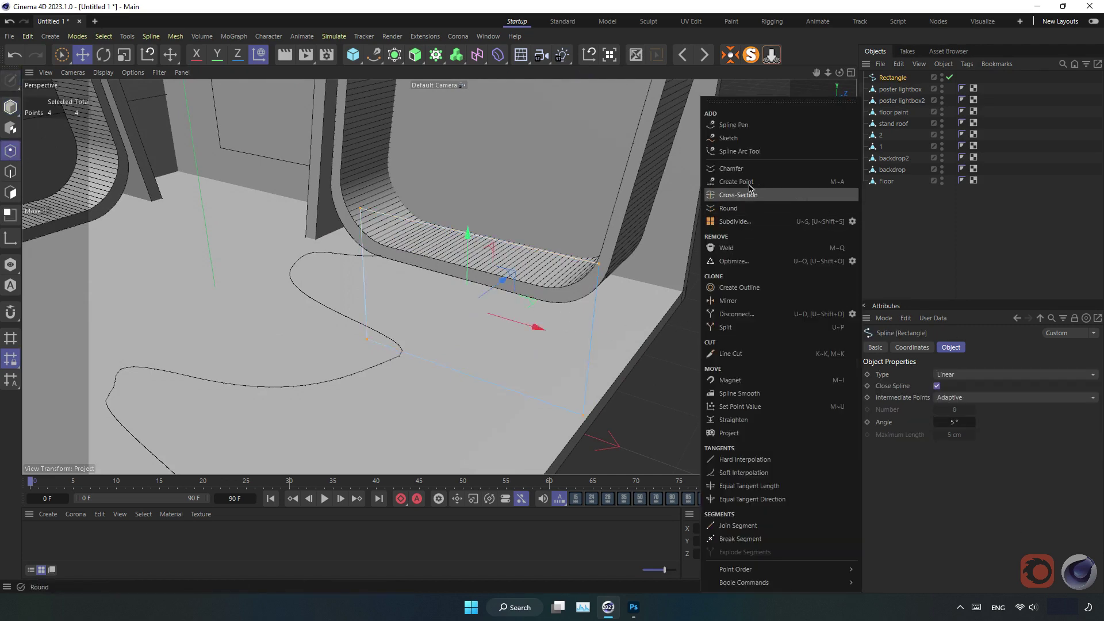
pyautogui.click(741, 166)
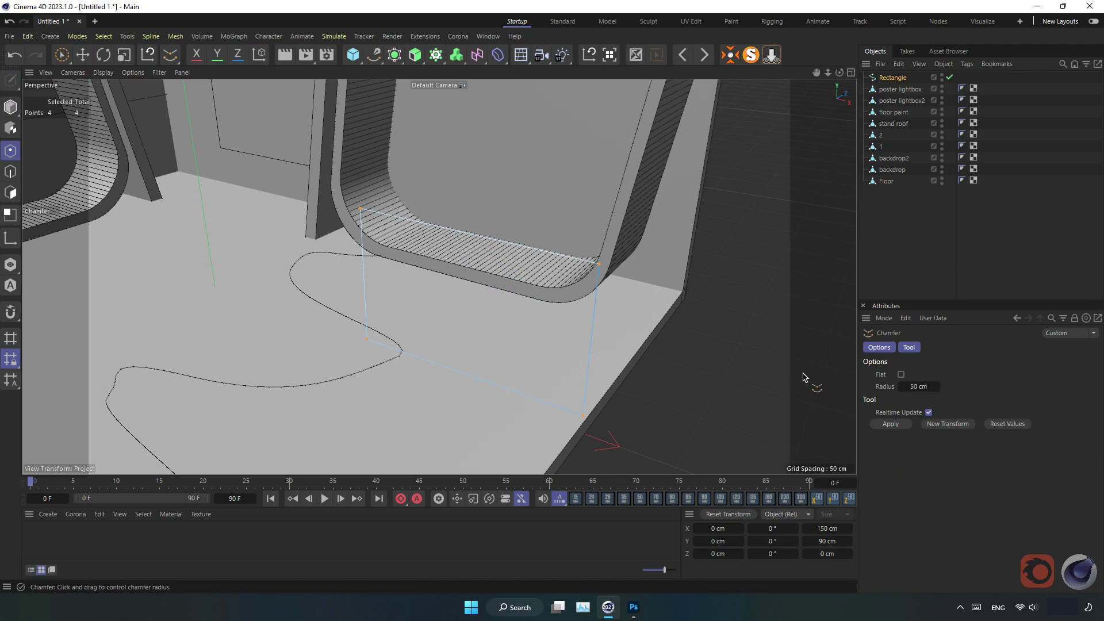
pyautogui.click(890, 423)
pyautogui.click(920, 387)
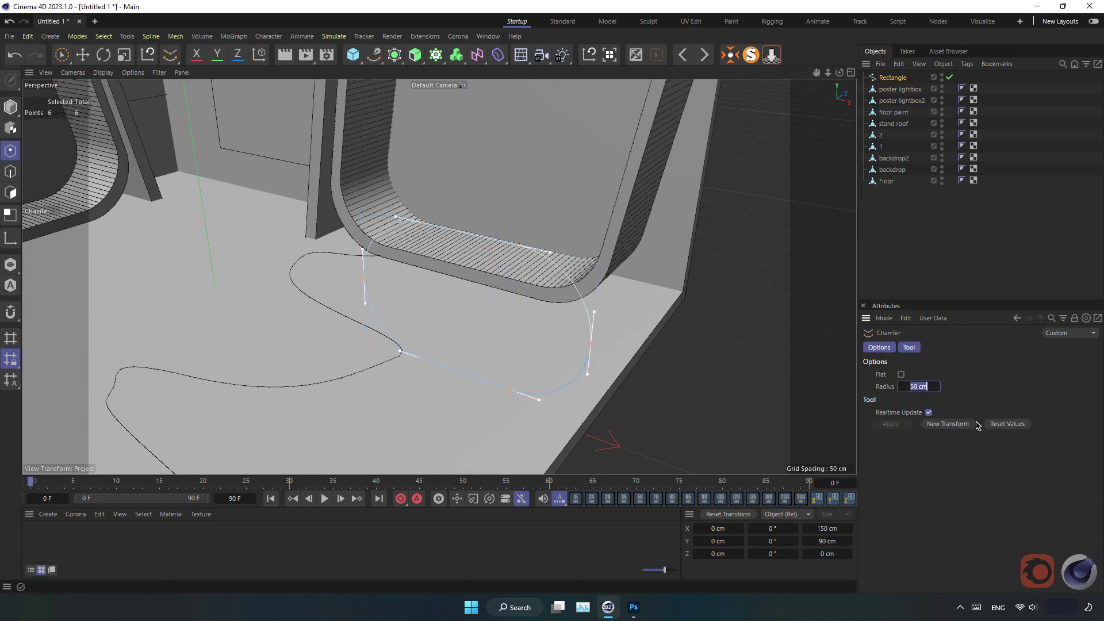
pyautogui.write('30')
pyautogui.press('Return')
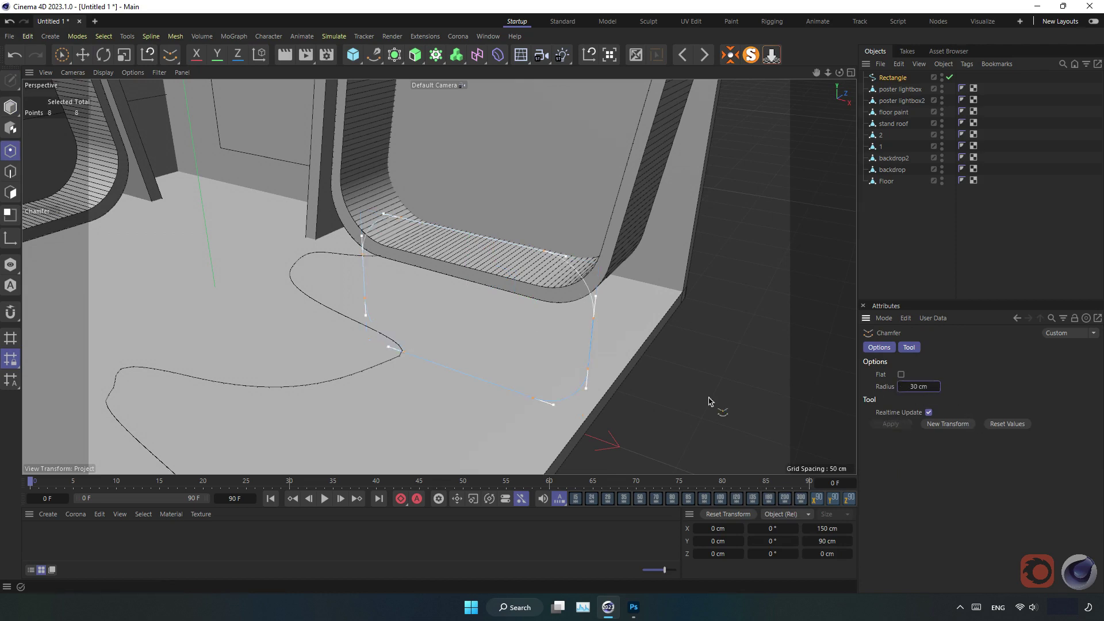
# Step: Back in Model mode, duplicate the rounded rectangle as Rectangle.1
pyautogui.moveTo(481, 290)
pyautogui.keyDown('alt'); pyautogui.mouseDown()
pyautogui.moveTo(466, 274)
pyautogui.moveTo(458, 282)
pyautogui.mouseUp(); pyautogui.keyUp('alt')
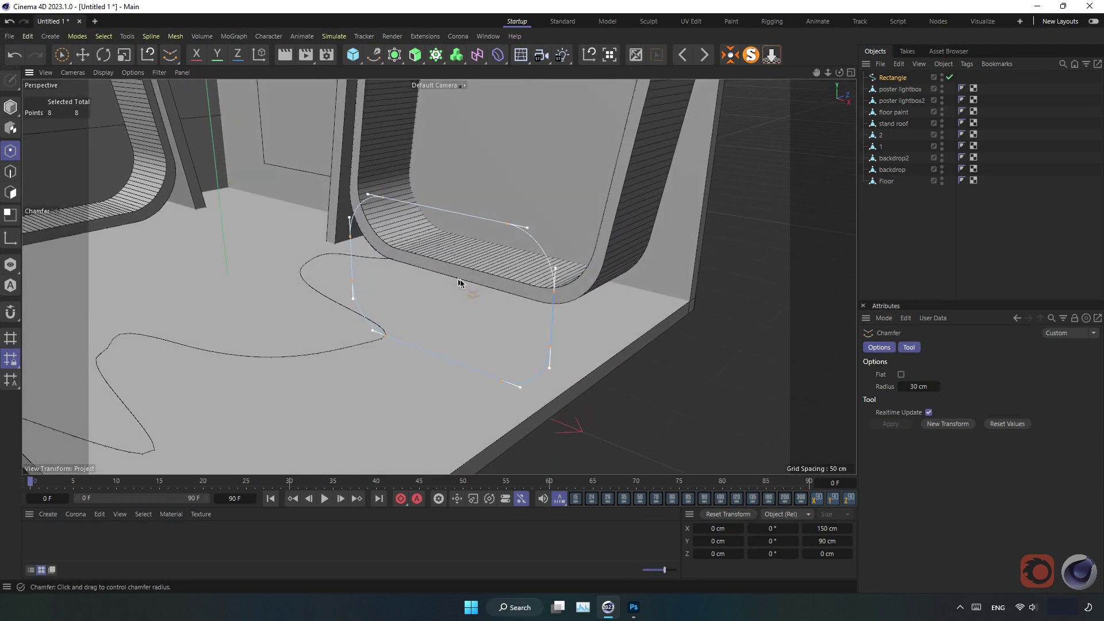
pyautogui.click(83, 54)
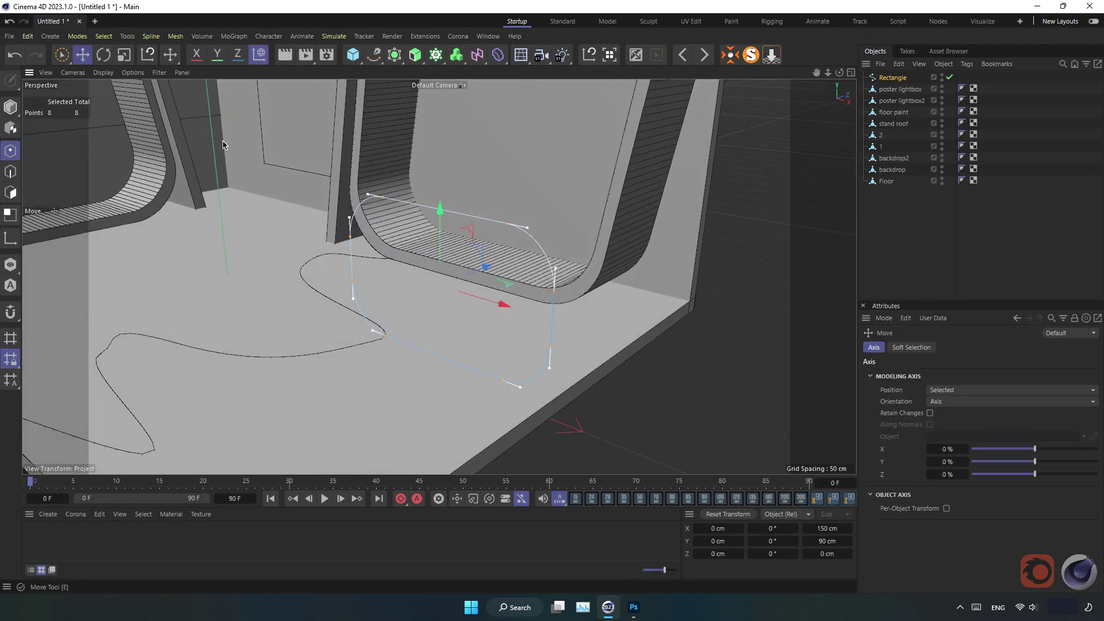
pyautogui.click(10, 107)
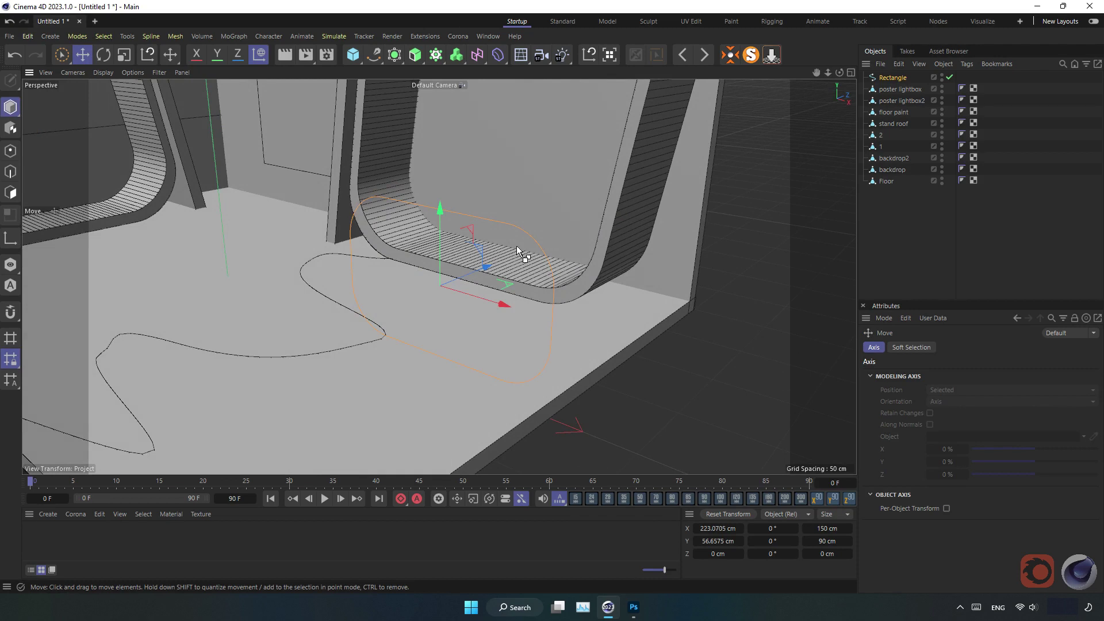
pyautogui.hotkey('ctrl', 'c')
pyautogui.hotkey('ctrl', 'v')
# Step: Shrink the copied rectangle to about 92% and set its intermediate points to Uniform
pyautogui.press('t')
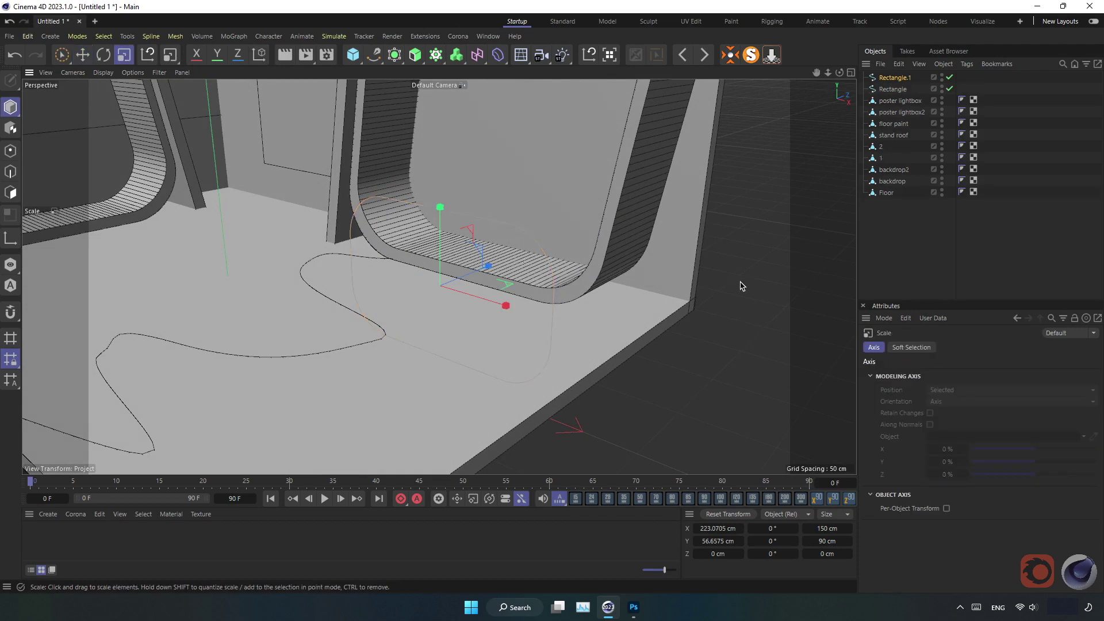
pyautogui.moveTo(741, 286); pyautogui.dragTo(715, 296)
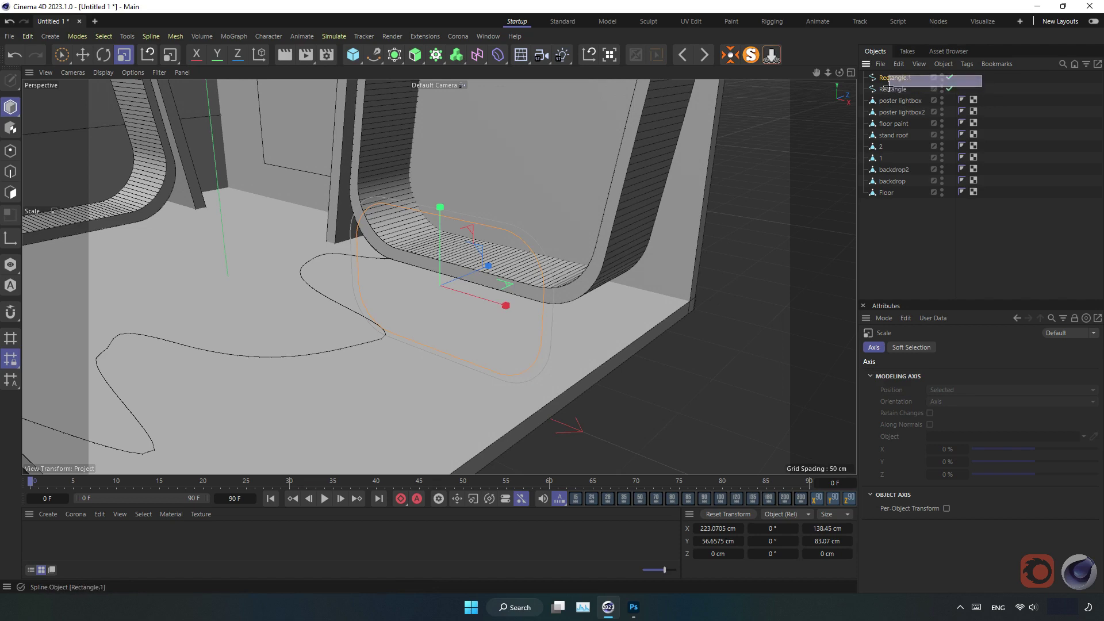
pyautogui.keyDown('ctrl'); pyautogui.click(905, 89); pyautogui.keyUp('ctrl')
pyautogui.click(975, 397)
pyautogui.click(990, 437)
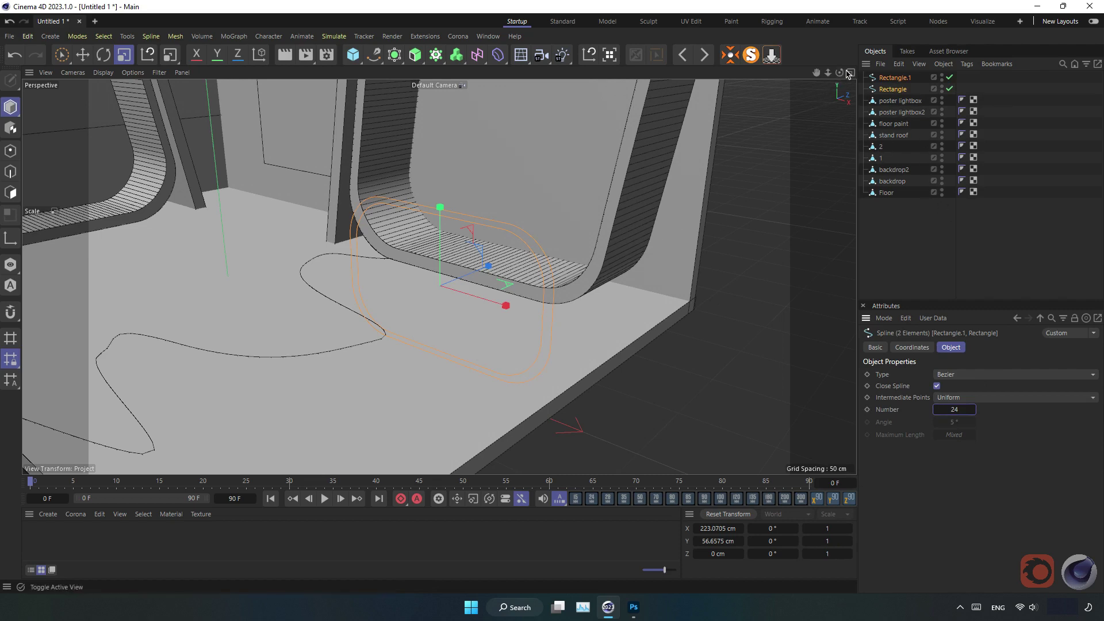
# Step: In the Front view, slightly reduce the height of the inner Rectangle.1 outline
pyautogui.middleClick(811, 248)
pyautogui.middleClick(850, 286)
pyautogui.scroll(2, 586, 376)
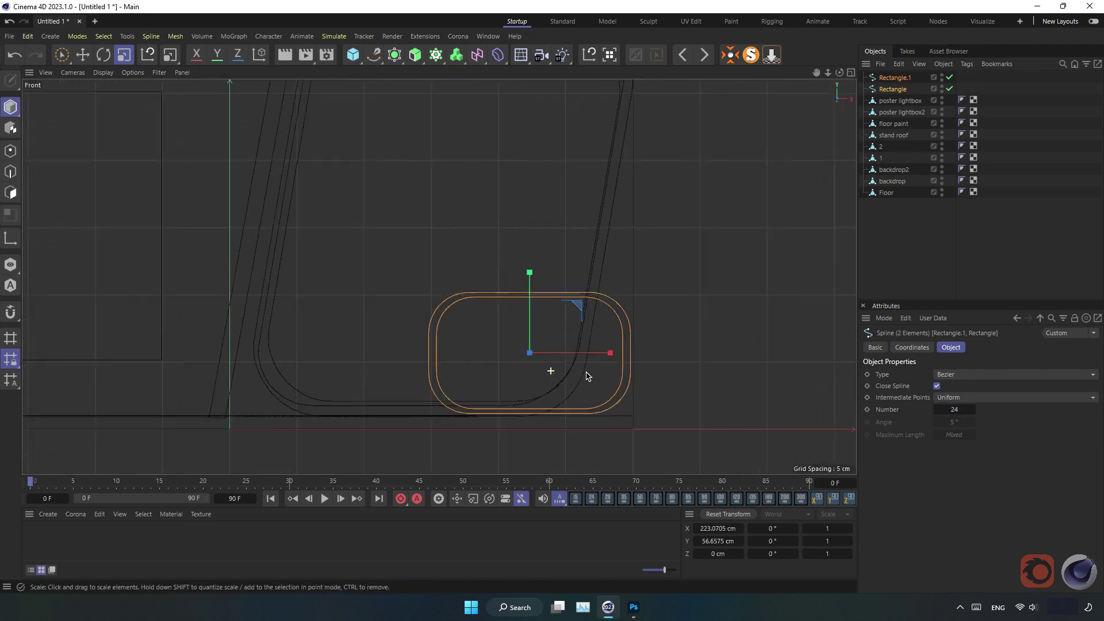
pyautogui.scroll(3, 557, 370)
pyautogui.click(895, 78)
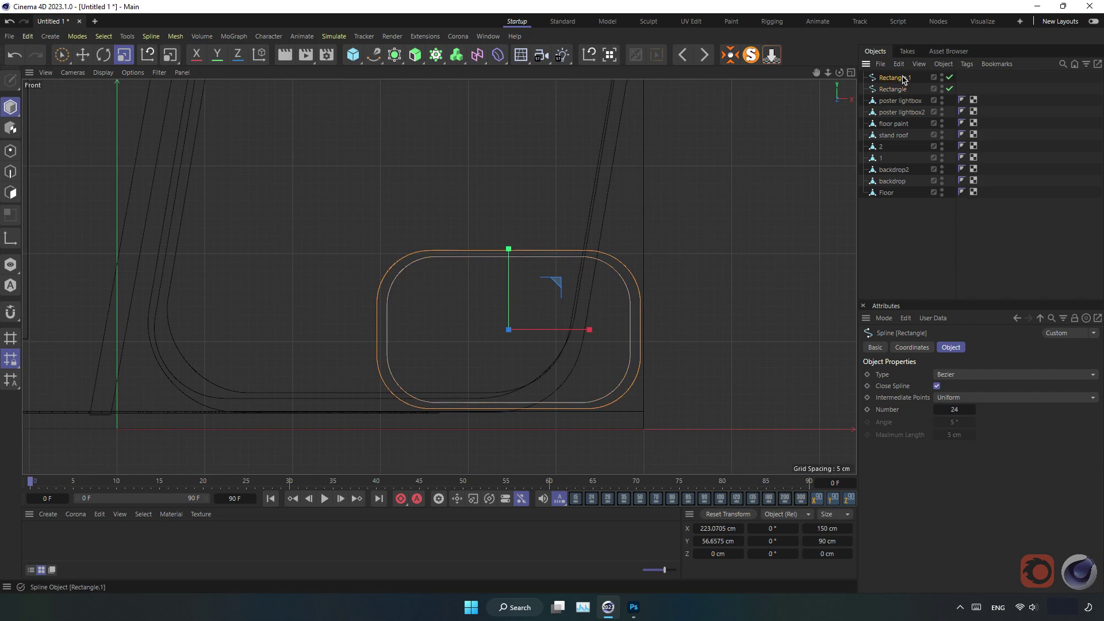
pyautogui.moveTo(509, 250); pyautogui.dragTo(509, 276)
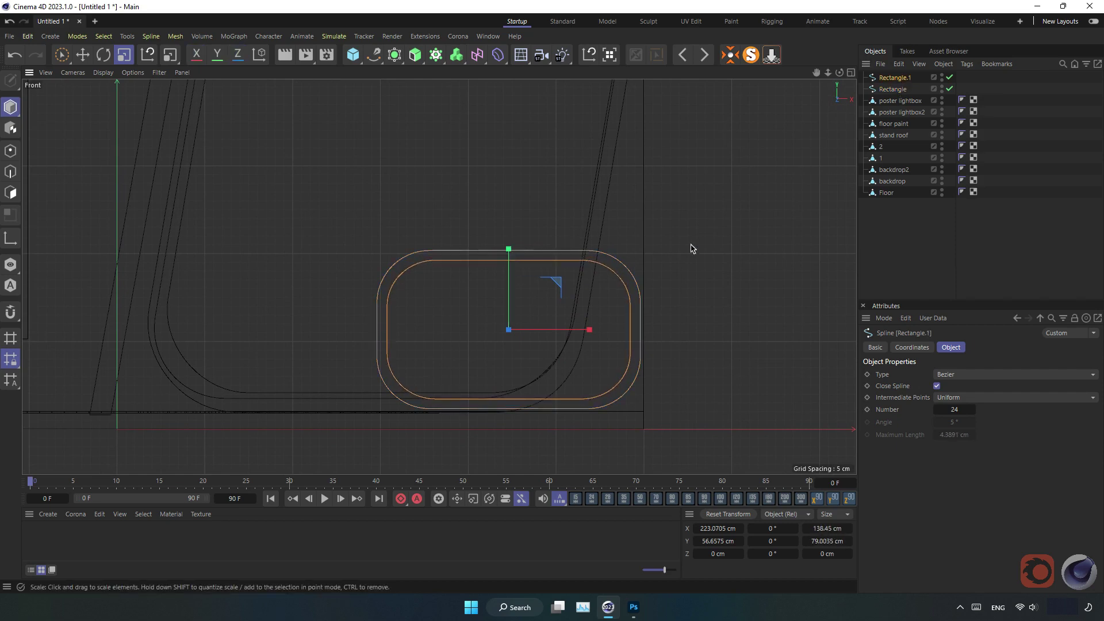
# Step: Merge both outlines with Connect Objects + Delete and extrude them into a hollow ring
pyautogui.middleClick(758, 107)
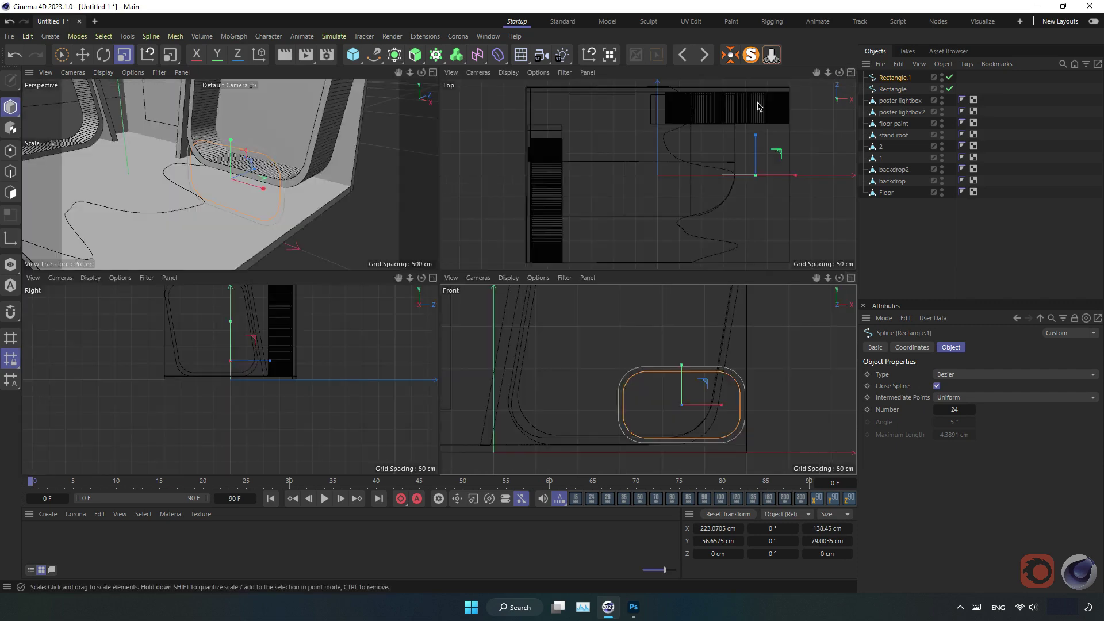
pyautogui.middleClick(435, 88)
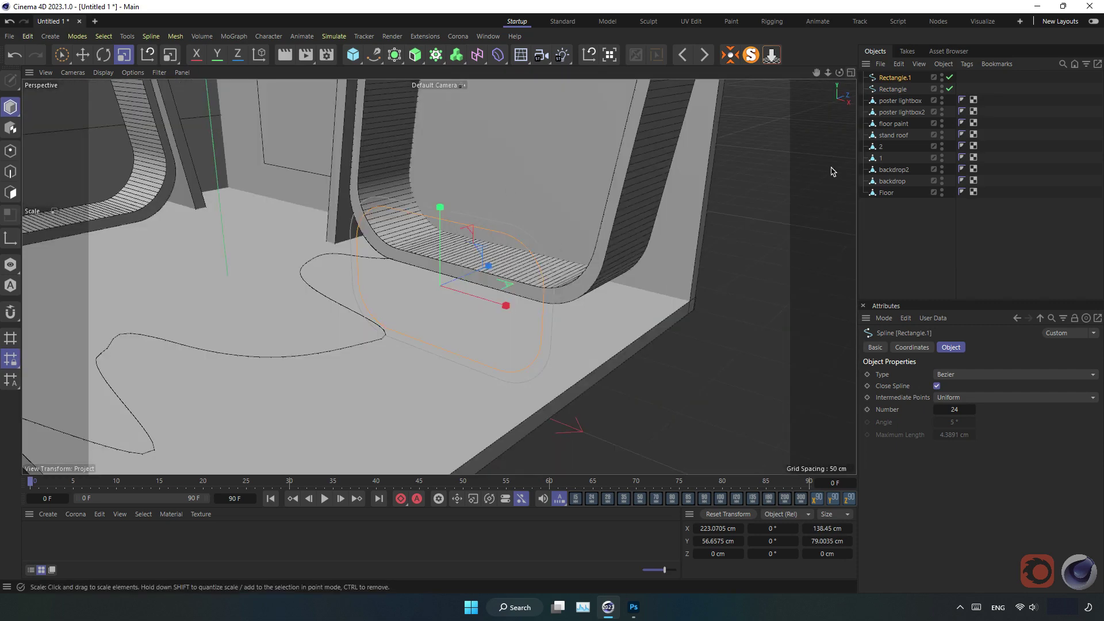
pyautogui.keyDown('ctrl'); pyautogui.click(882, 89); pyautogui.keyUp('ctrl')
pyautogui.rightClick(885, 86)
pyautogui.click(920, 387)
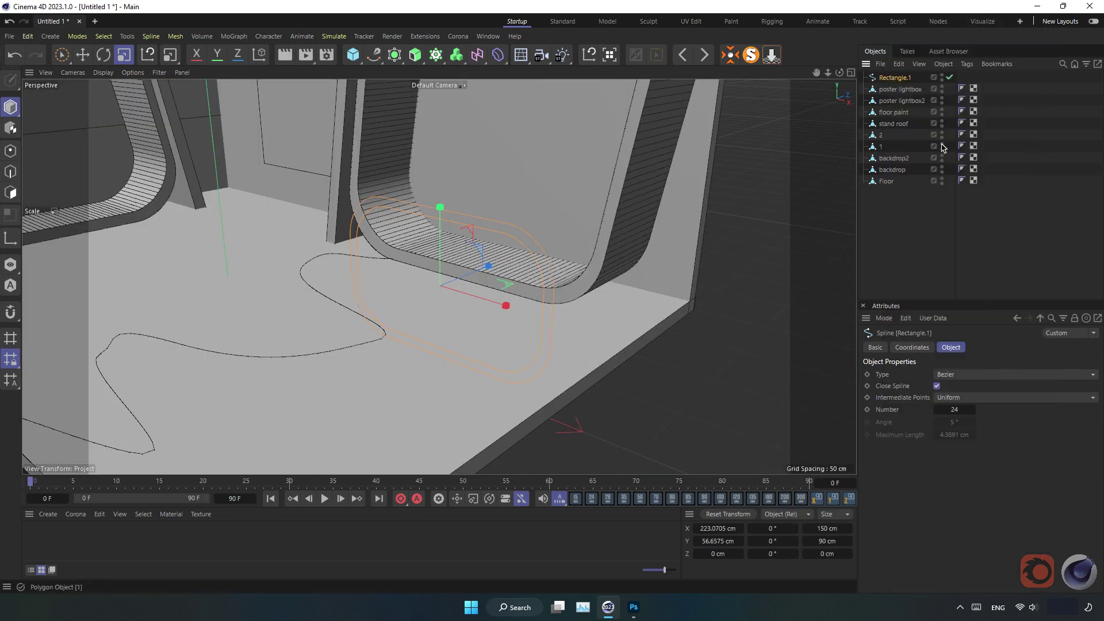
pyautogui.keyDown('alt'); pyautogui.click(415, 55); pyautogui.keyUp('alt')
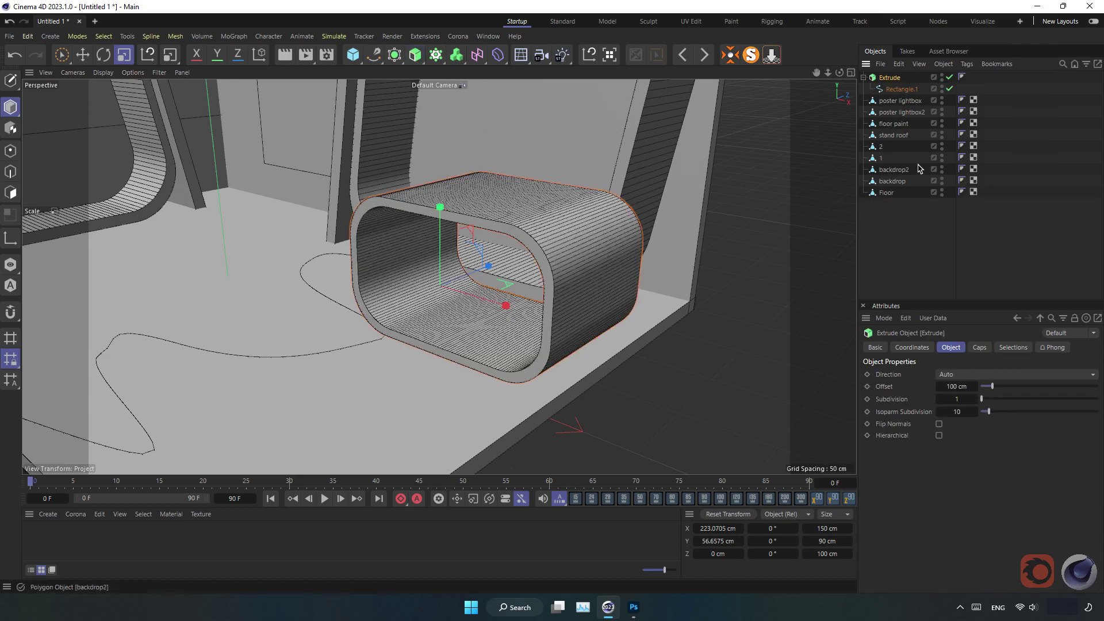
# Step: Set the ring's extrusion depth to 40 cm
pyautogui.click(959, 386)
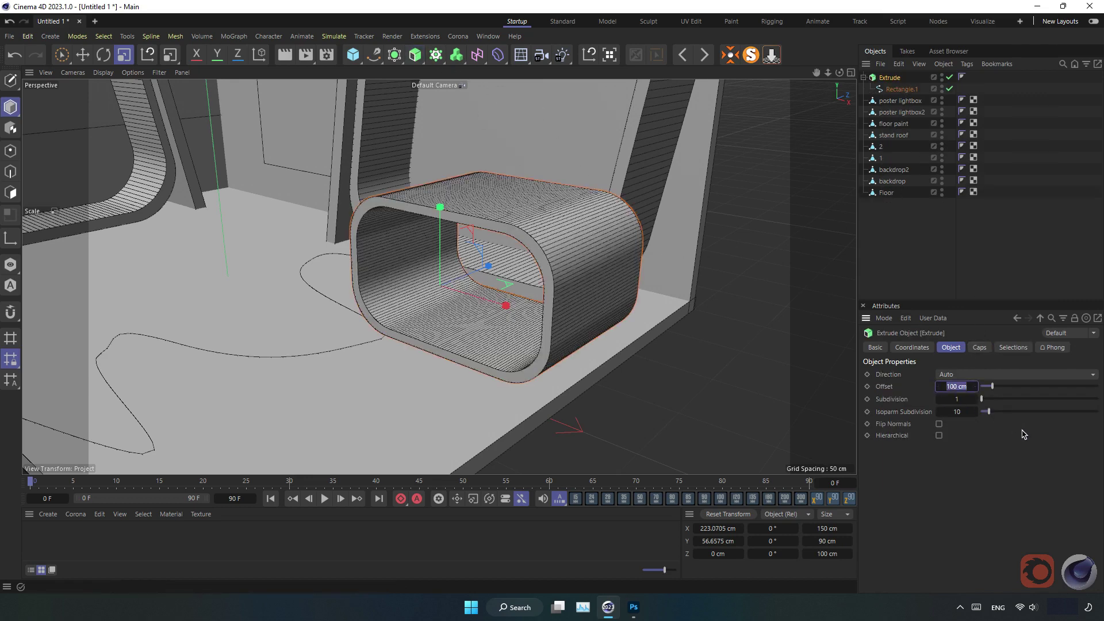
pyautogui.write('40')
pyautogui.press('Return')
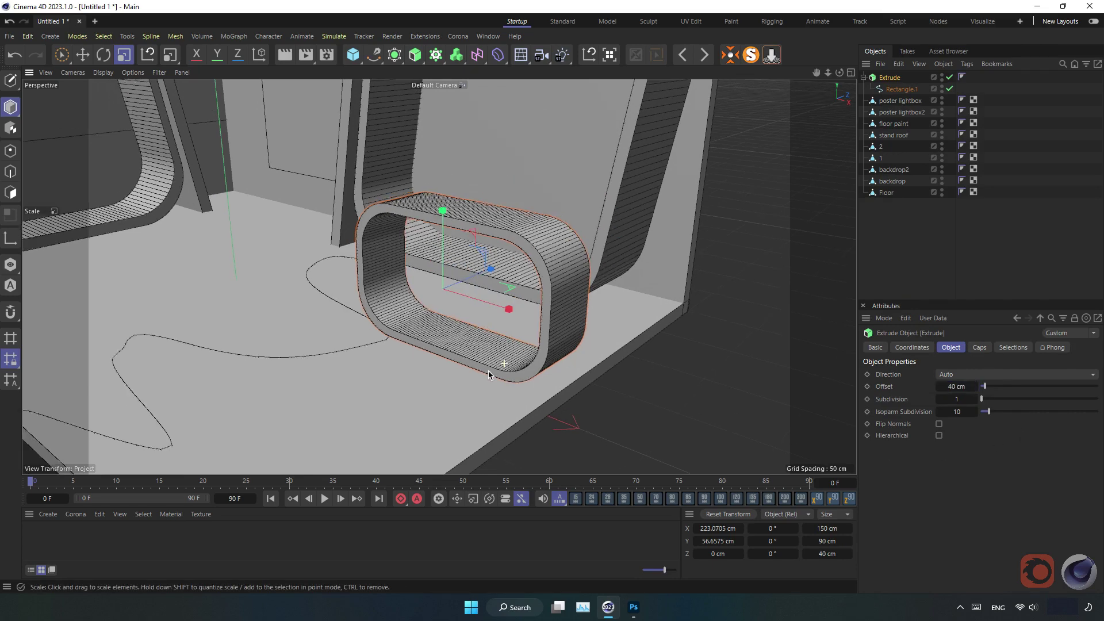
pyautogui.scroll(-6, 503, 353)
# Step: Move the extruded ring forward along Z to about −196 cm and orbit to inspect it
pyautogui.press('e')
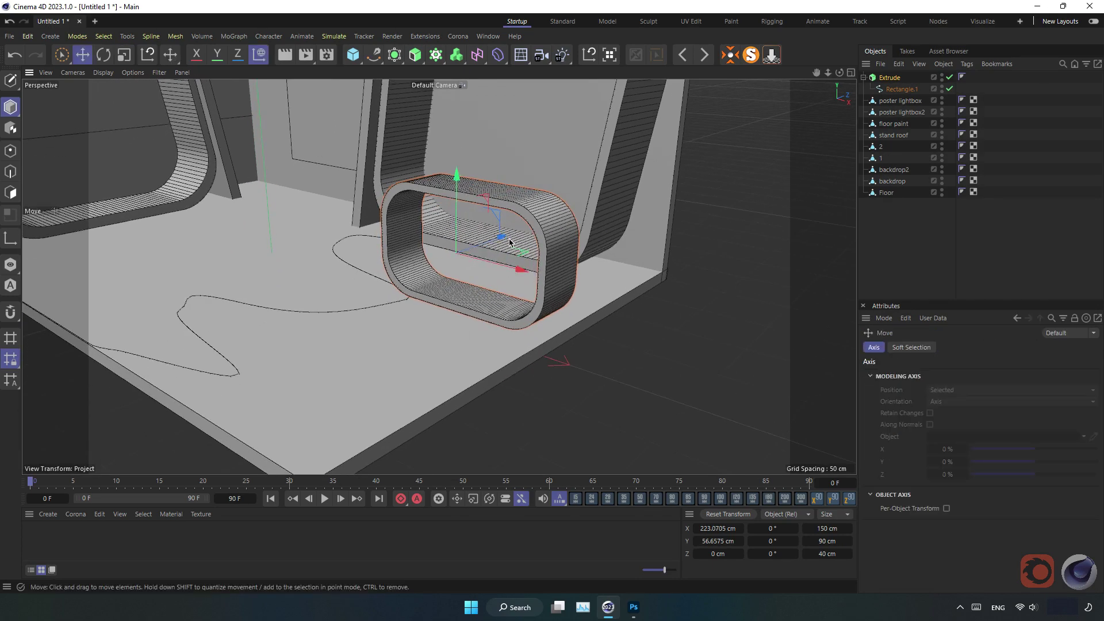
pyautogui.moveTo(501, 237)
pyautogui.mouseDown()
pyautogui.moveTo(293, 343)
pyautogui.moveTo(315, 345)
pyautogui.moveTo(227, 315)
pyautogui.mouseUp()
pyautogui.scroll(3, 296, 347)
pyautogui.scroll(2, 299, 348)
pyautogui.moveTo(286, 343)
pyautogui.keyDown('alt'); pyautogui.mouseDown()
pyautogui.moveTo(320, 360)
pyautogui.moveTo(283, 370)
pyautogui.moveTo(434, 362)
pyautogui.moveTo(439, 328)
pyautogui.moveTo(595, 238)
pyautogui.mouseUp(); pyautogui.keyUp('alt')
pyautogui.scroll(2, 439, 322)
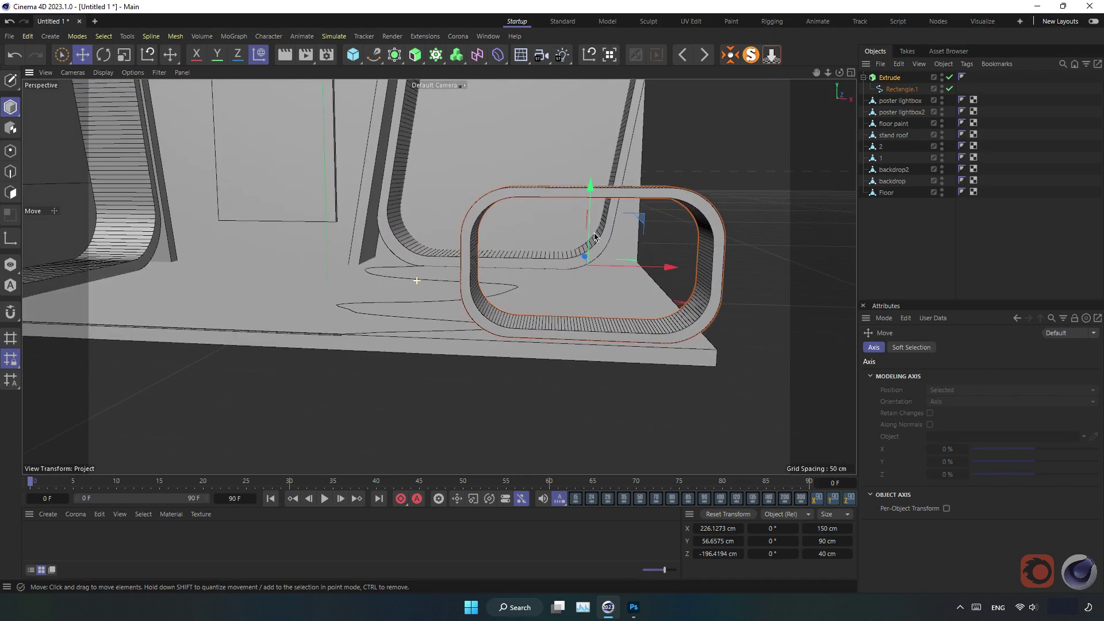
pyautogui.hotkey('ctrl', 'z')
pyautogui.moveTo(615, 271)
pyautogui.keyDown('alt'); pyautogui.mouseDown()
pyautogui.moveTo(518, 285)
pyautogui.moveTo(530, 296)
pyautogui.moveTo(400, 266)
pyautogui.moveTo(401, 283)
pyautogui.mouseUp(); pyautogui.keyUp('alt')
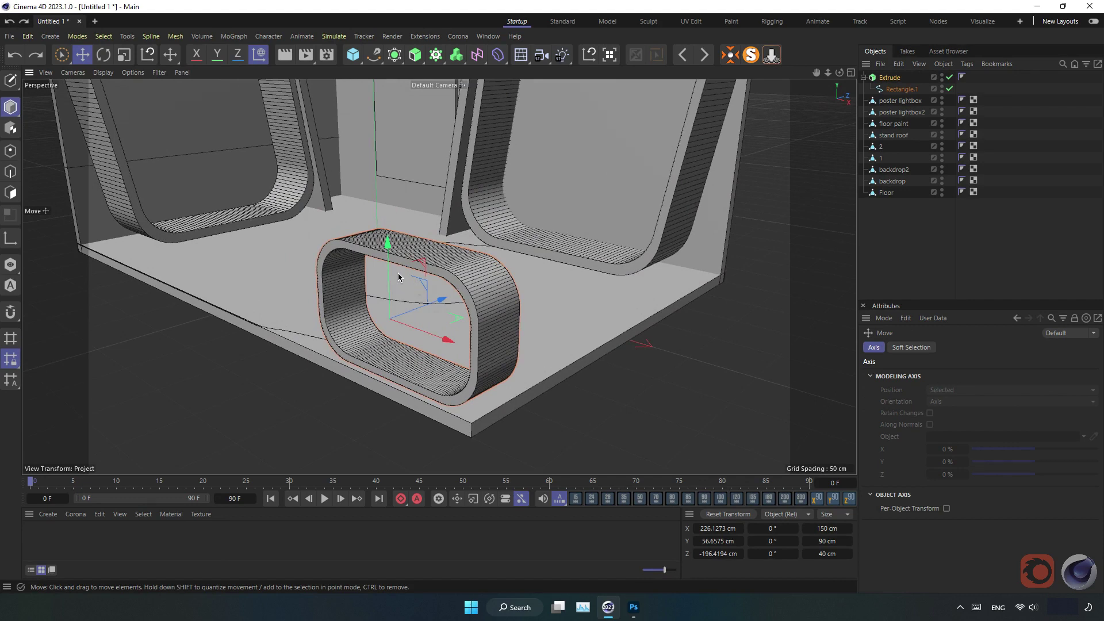
pyautogui.click(914, 215)
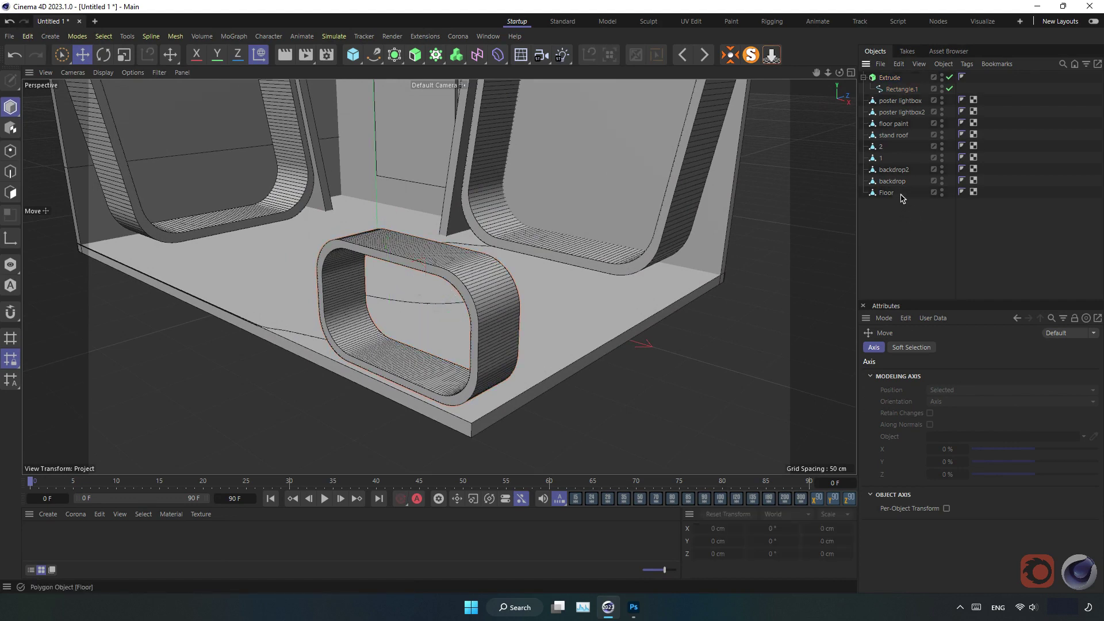
pyautogui.click(890, 78)
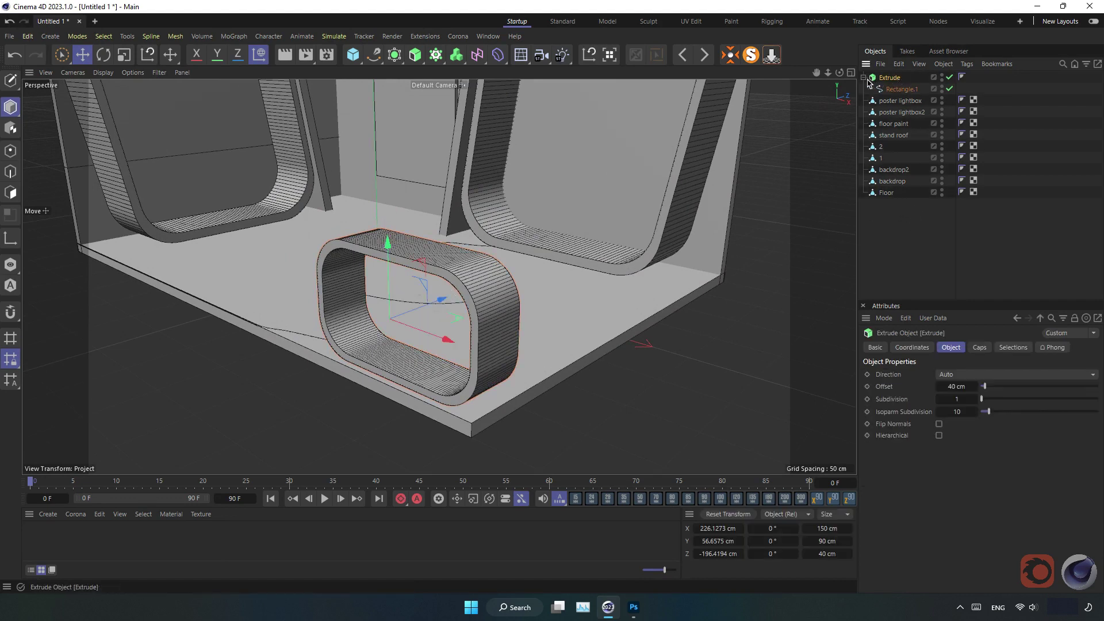
# Step: Convert the extrusion to an editable polygon, delete its selection tags, and rename it counter
pyautogui.click(864, 78)
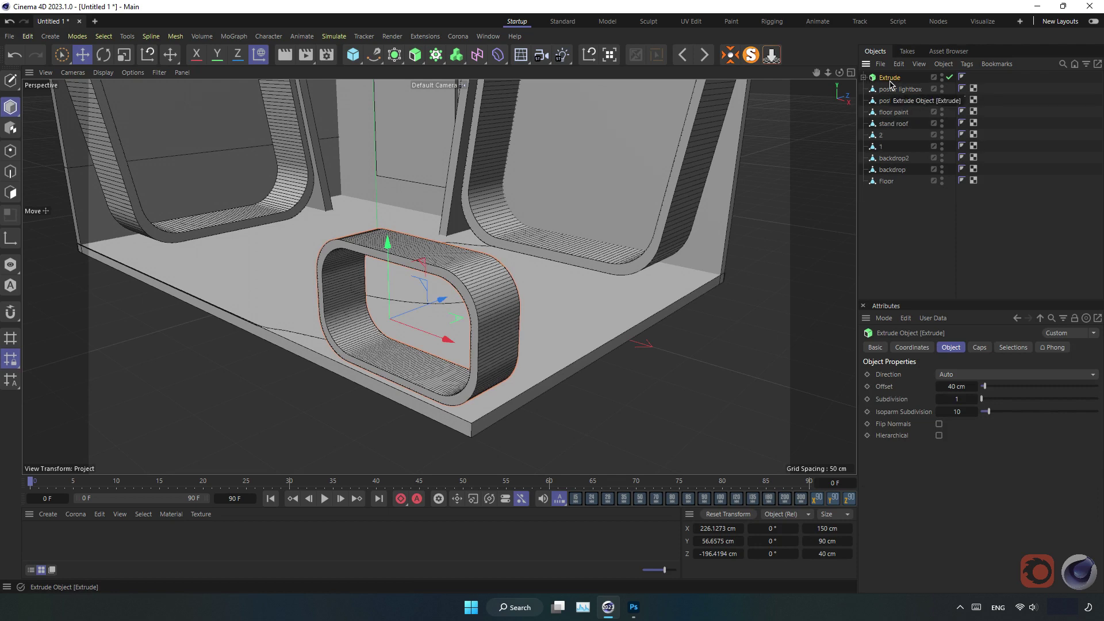
pyautogui.press('c')
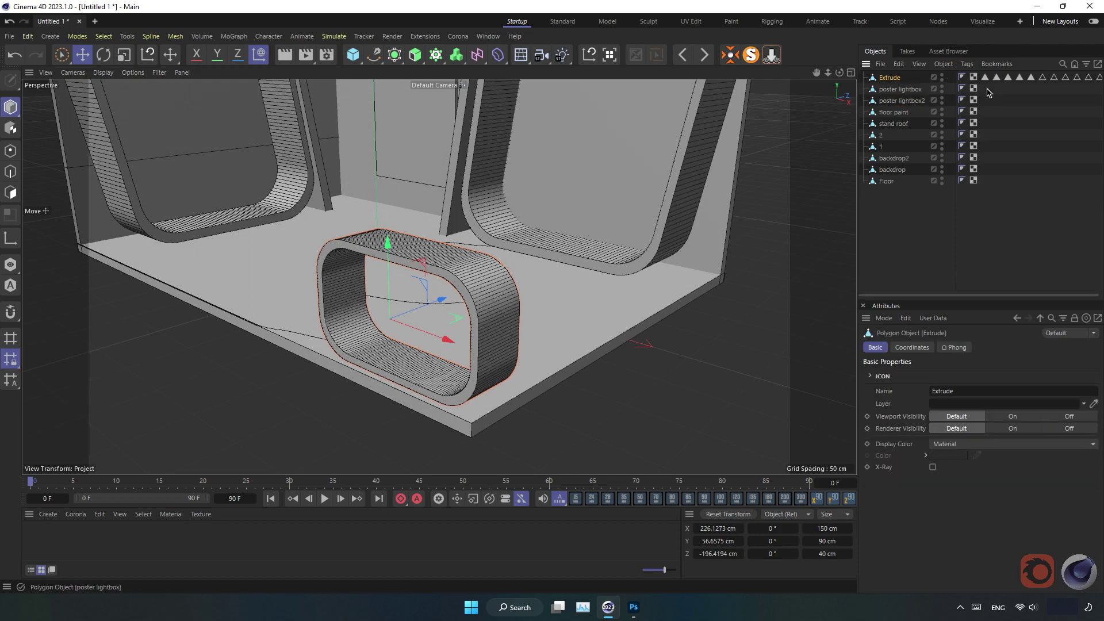
pyautogui.press('Delete')
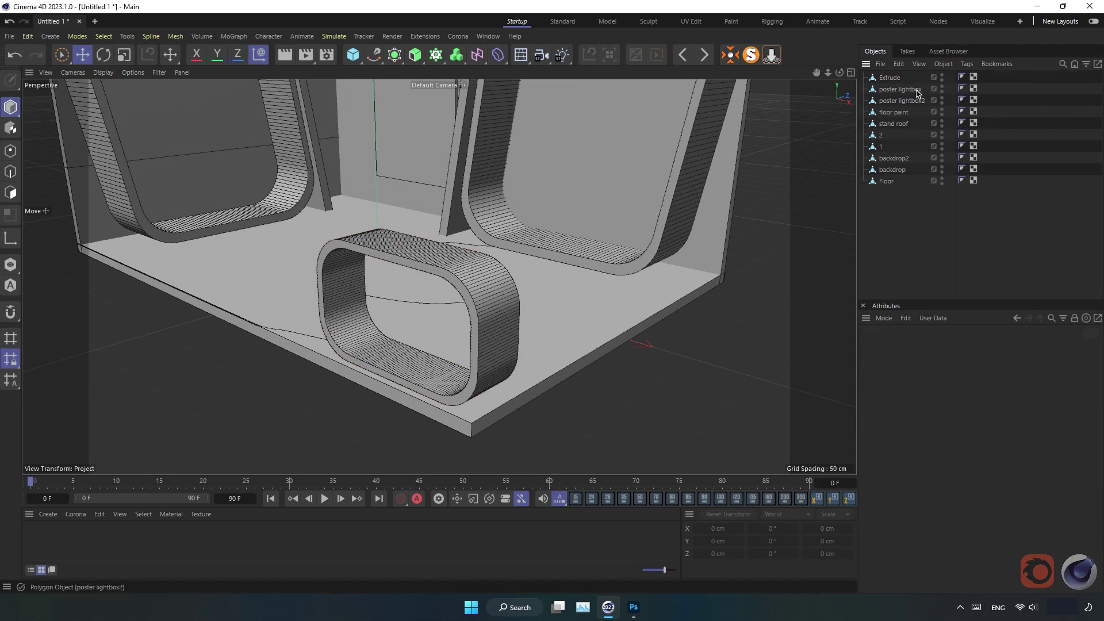
pyautogui.click(894, 78)
pyautogui.doubleClick(894, 79)
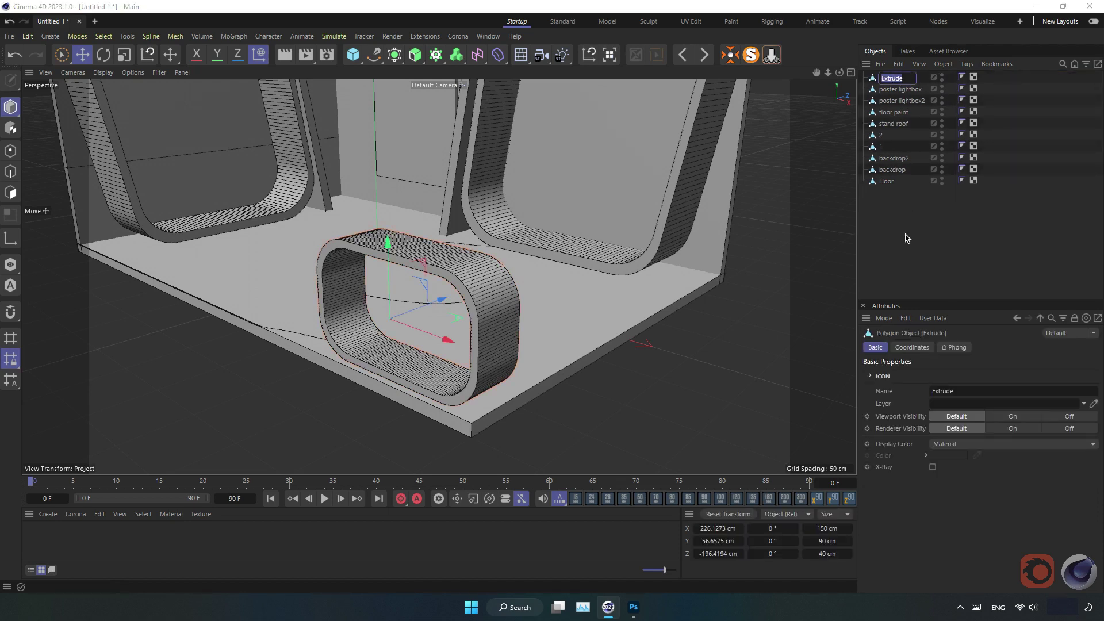
pyautogui.write('cc')
pyautogui.press('Return')
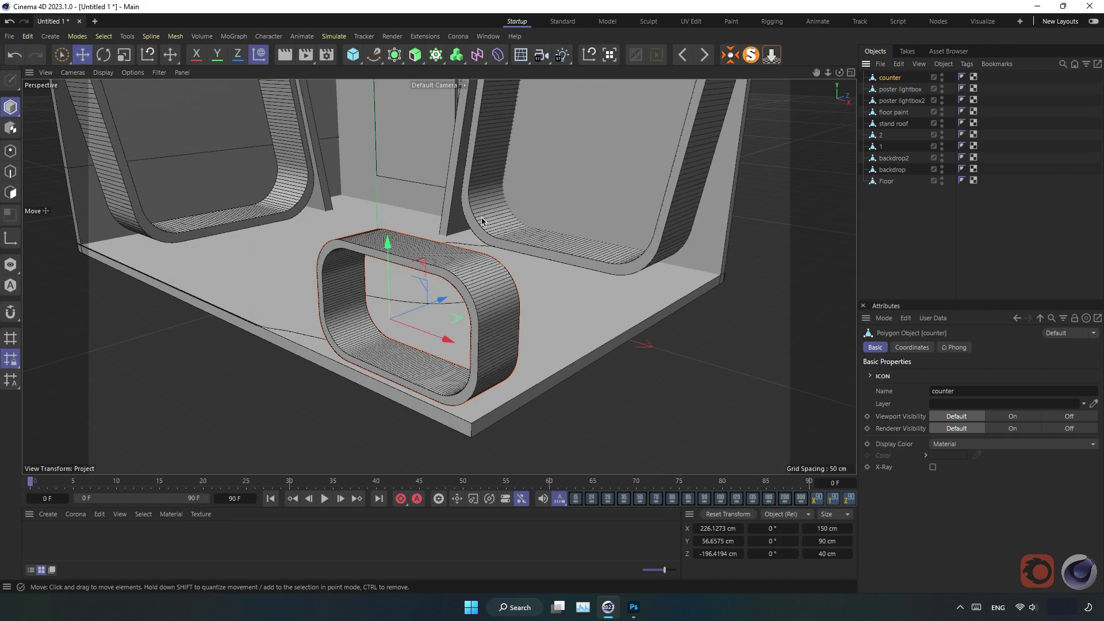
# Step: In the maximized Front view, add a 400 cm Plane and stand it upright
pyautogui.scroll(3, 482, 221)
pyautogui.scroll(-6, 374, 328)
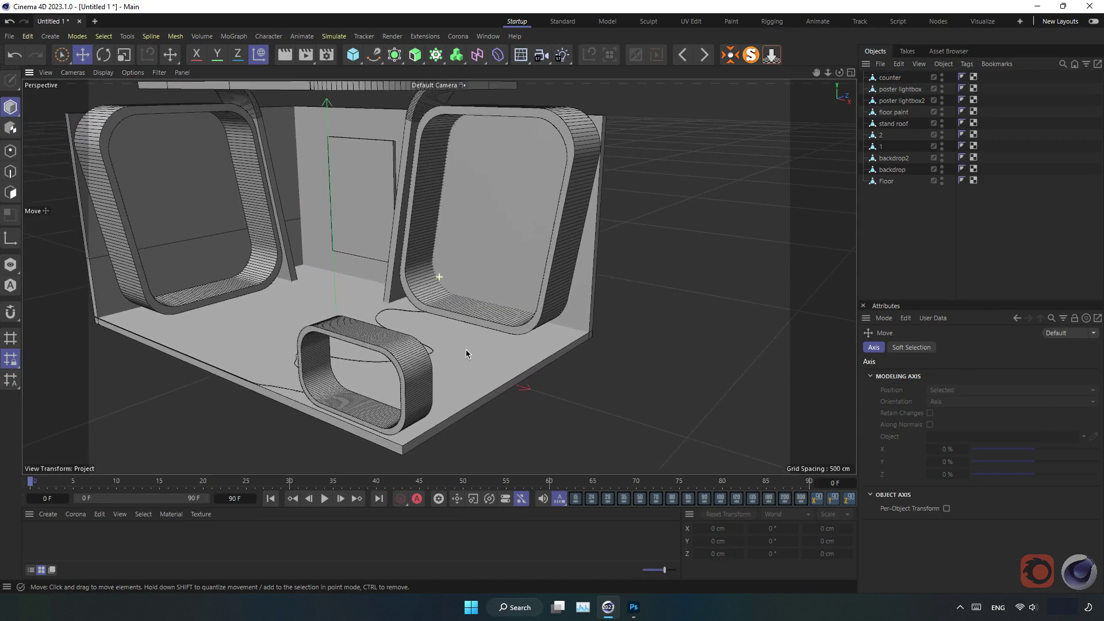
pyautogui.keyDown('alt'); pyautogui.moveTo(343, 371); pyautogui.dragTo(399, 374); pyautogui.keyUp('alt')
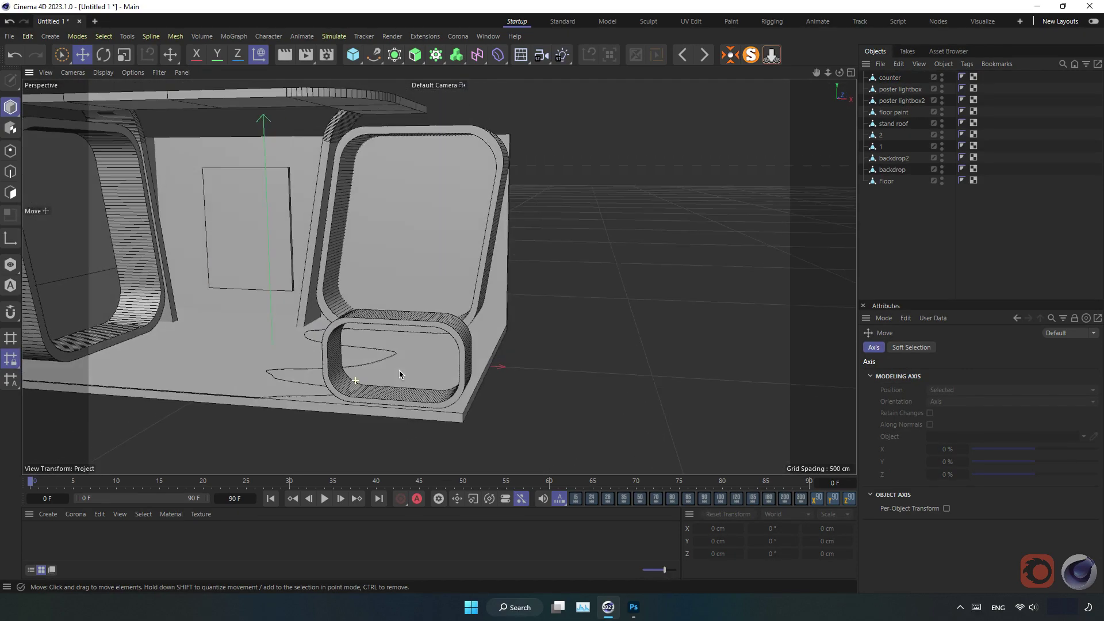
pyautogui.middleClick(850, 95)
pyautogui.middleClick(734, 320)
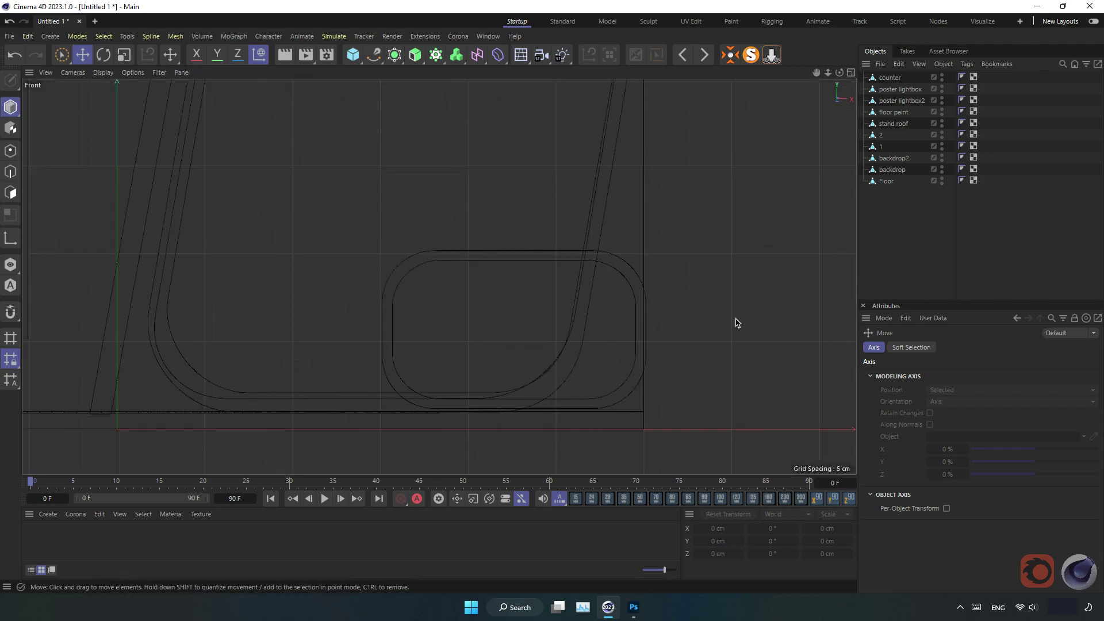
pyautogui.scroll(2, 542, 340)
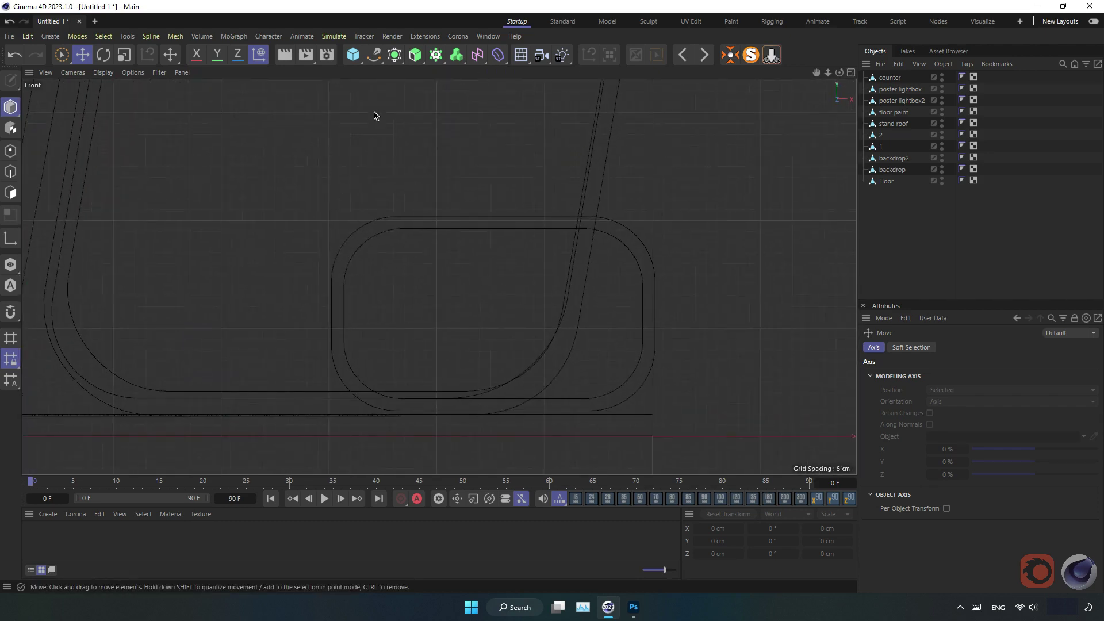
pyautogui.click(358, 60)
pyautogui.click(462, 107)
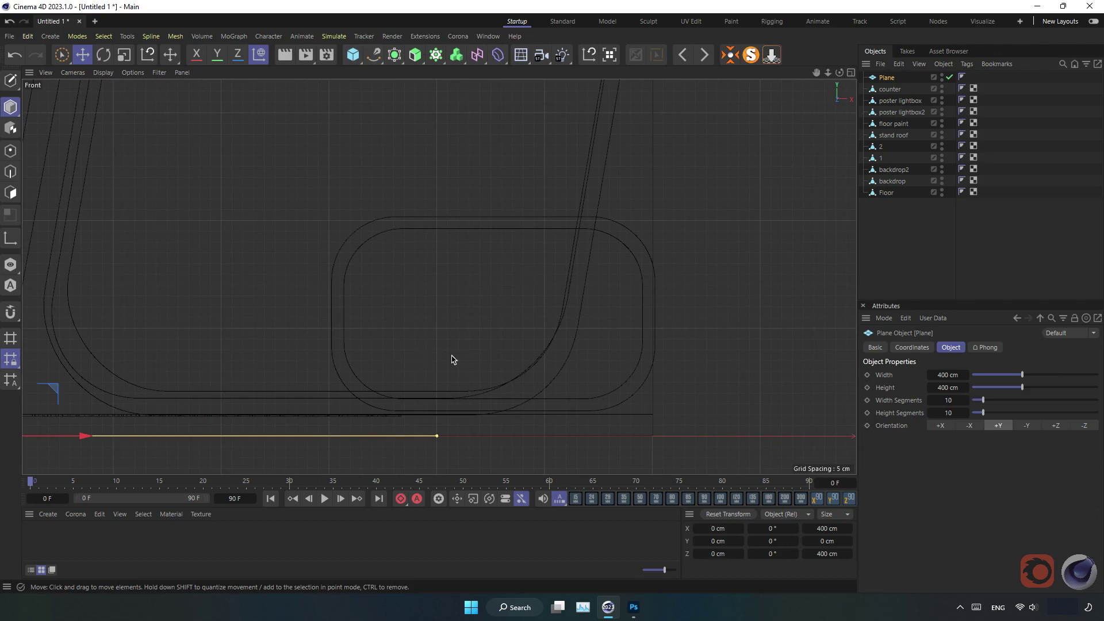
pyautogui.click(832, 499)
# Step: Give the plane single segments and a 150 × 90 cm size, and move it over the counter at about X 226, Y 56
pyautogui.moveTo(983, 400)
pyautogui.mouseDown()
pyautogui.moveTo(973, 401)
pyautogui.moveTo(985, 413)
pyautogui.moveTo(953, 381)
pyautogui.mouseUp()
pyautogui.click(948, 375)
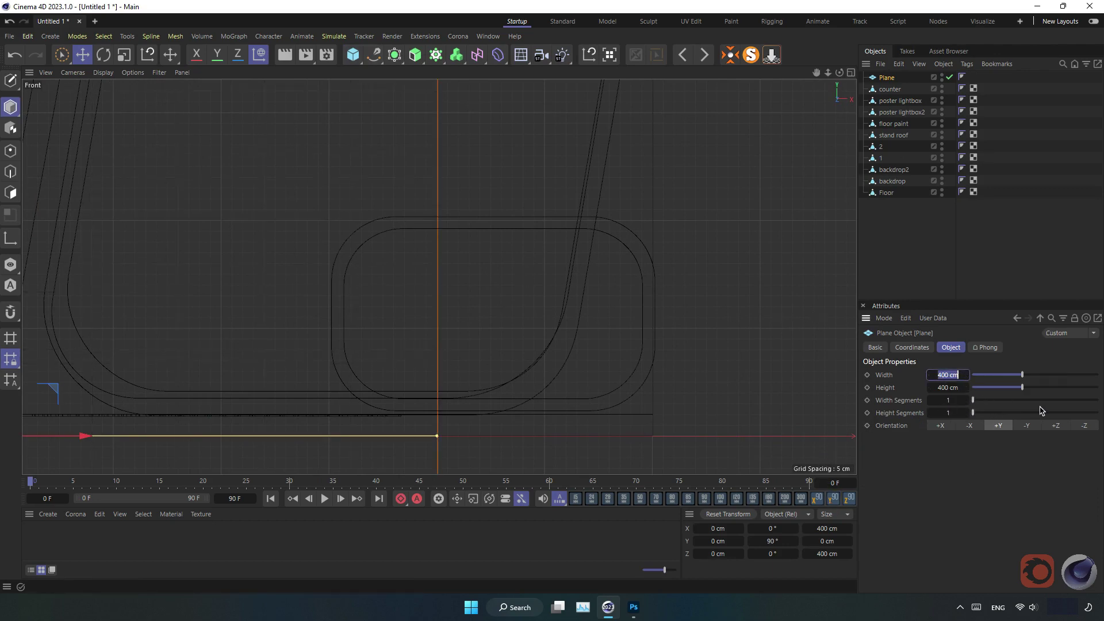
pyautogui.write('150')
pyautogui.press('Return')
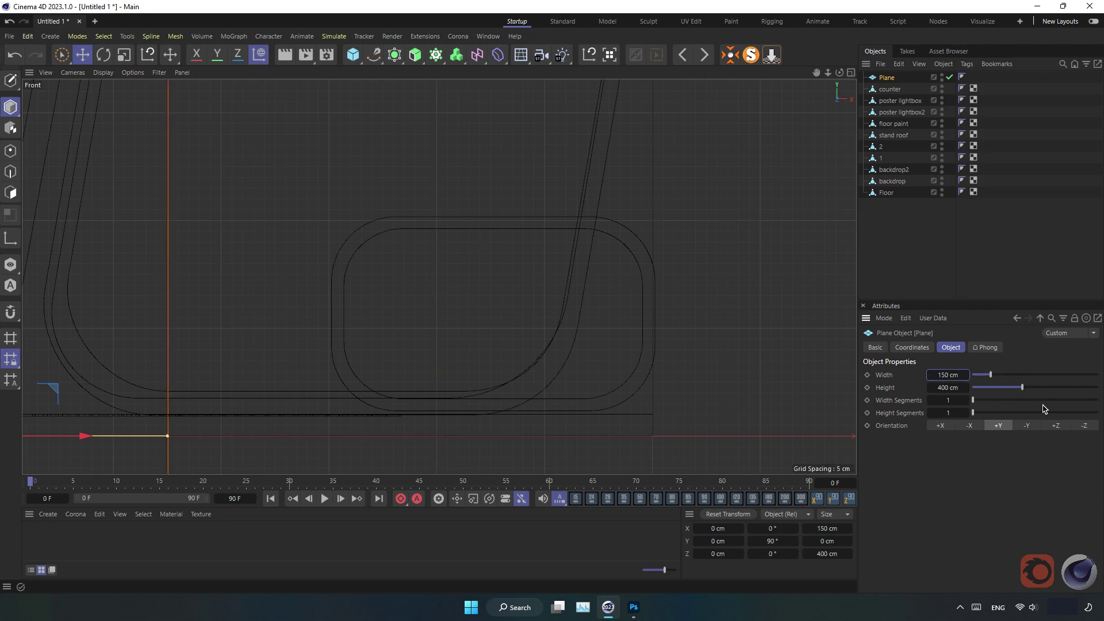
pyautogui.press('Tab')
pyautogui.write('5')
pyautogui.press('Return')
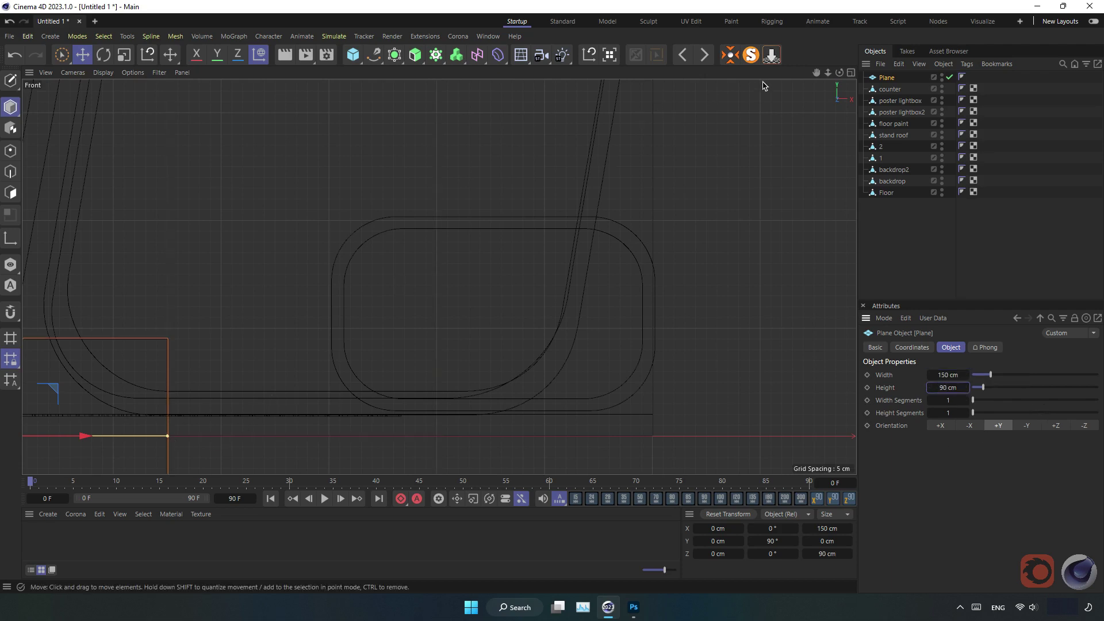
pyautogui.moveTo(117, 339); pyautogui.dragTo(575, 343)
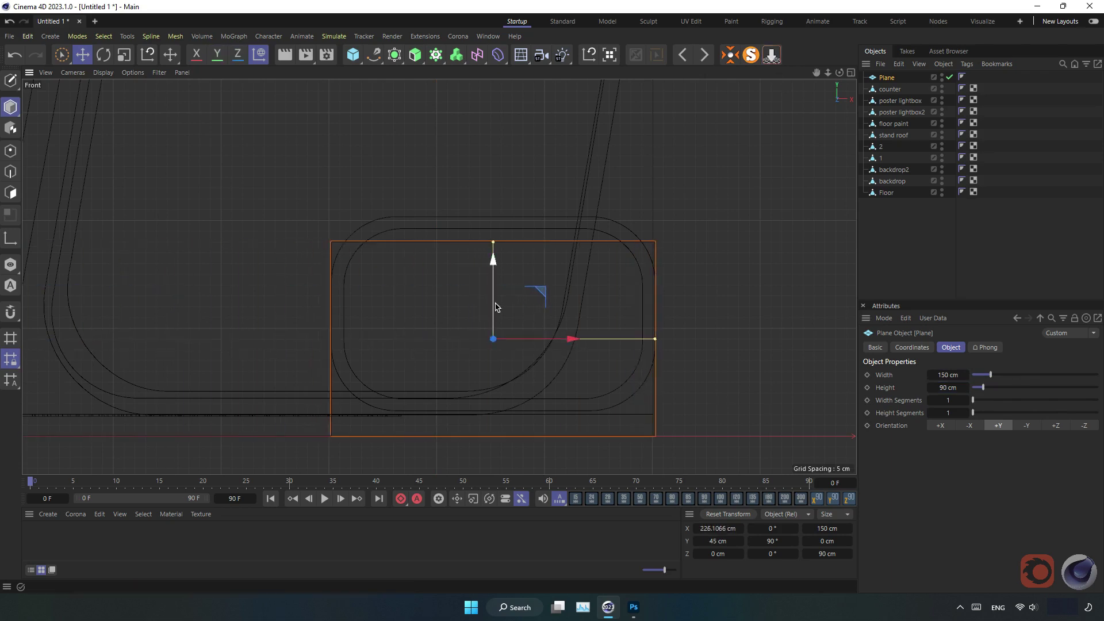
pyautogui.moveTo(497, 307); pyautogui.dragTo(495, 282)
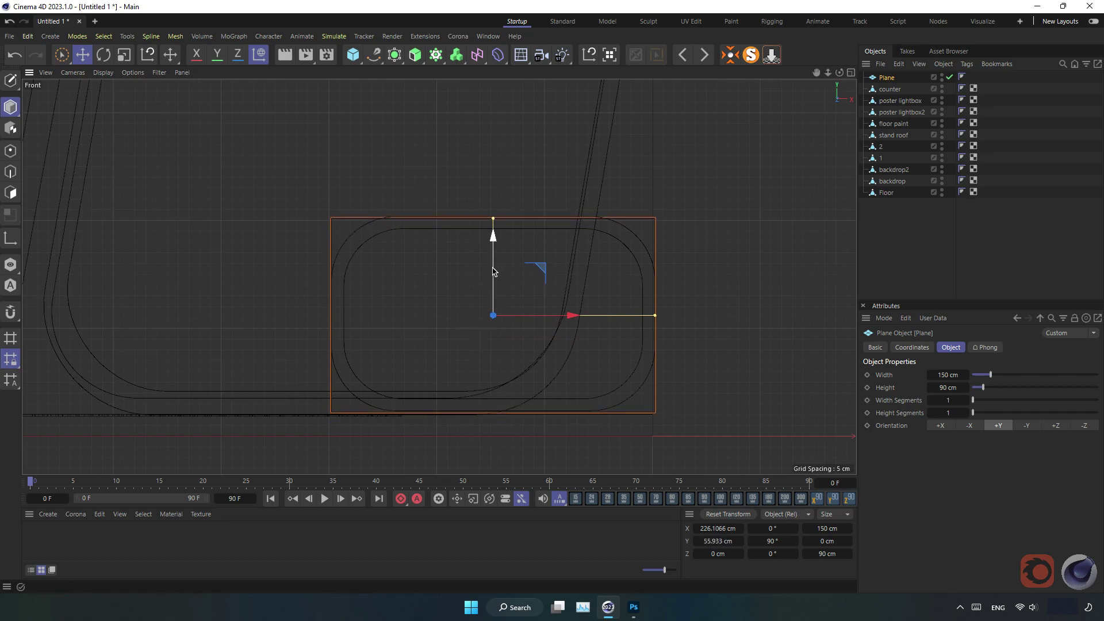
# Step: Make the plane editable and bevel all its points to strongly round the corners
pyautogui.click(13, 82)
pyautogui.click(10, 151)
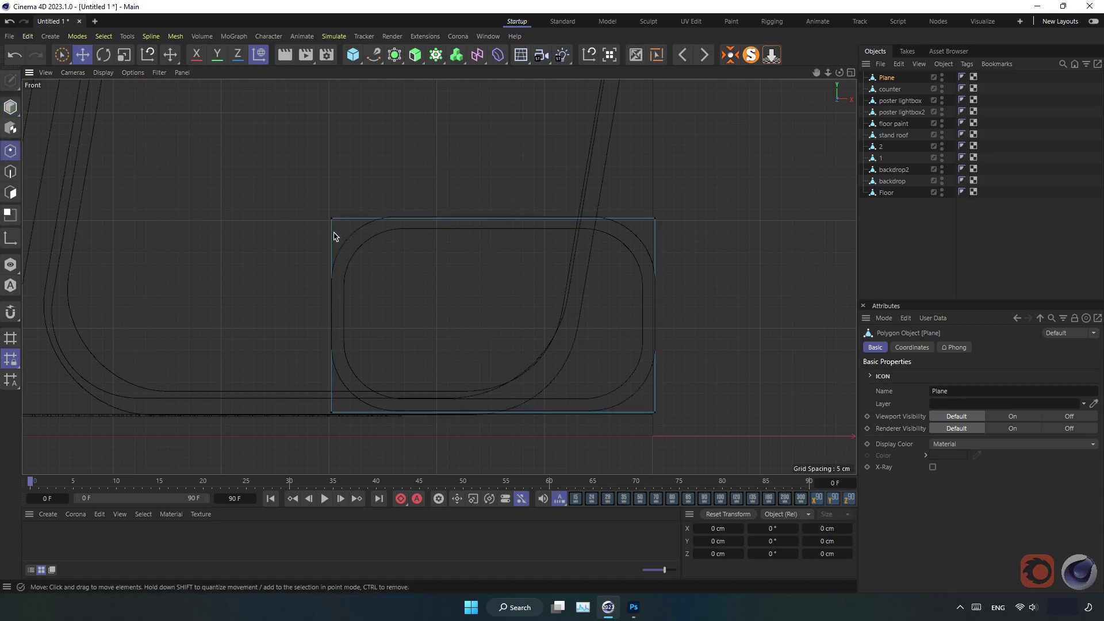
pyautogui.hotkey('ctrl', 'a')
pyautogui.rightClick(409, 180)
pyautogui.click(457, 166)
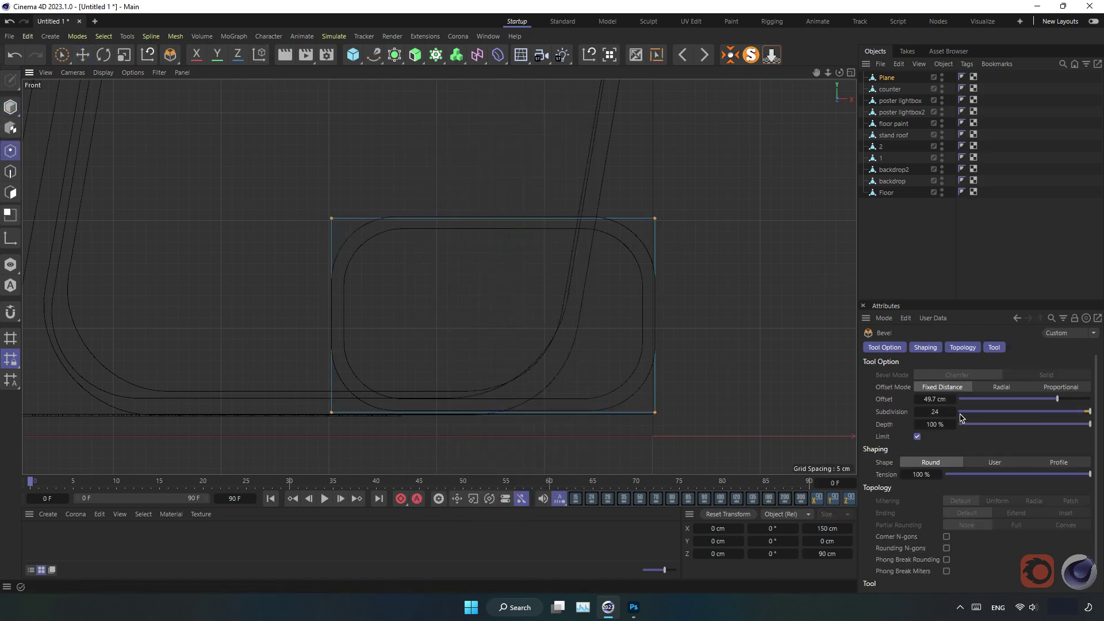
pyautogui.moveTo(457, 166)
pyautogui.mouseDown()
pyautogui.moveTo(517, 167)
pyautogui.moveTo(728, 319)
pyautogui.mouseUp()
# Step: Scale the plane down to about 144 × 85 cm inside the counter outline
pyautogui.press('e')
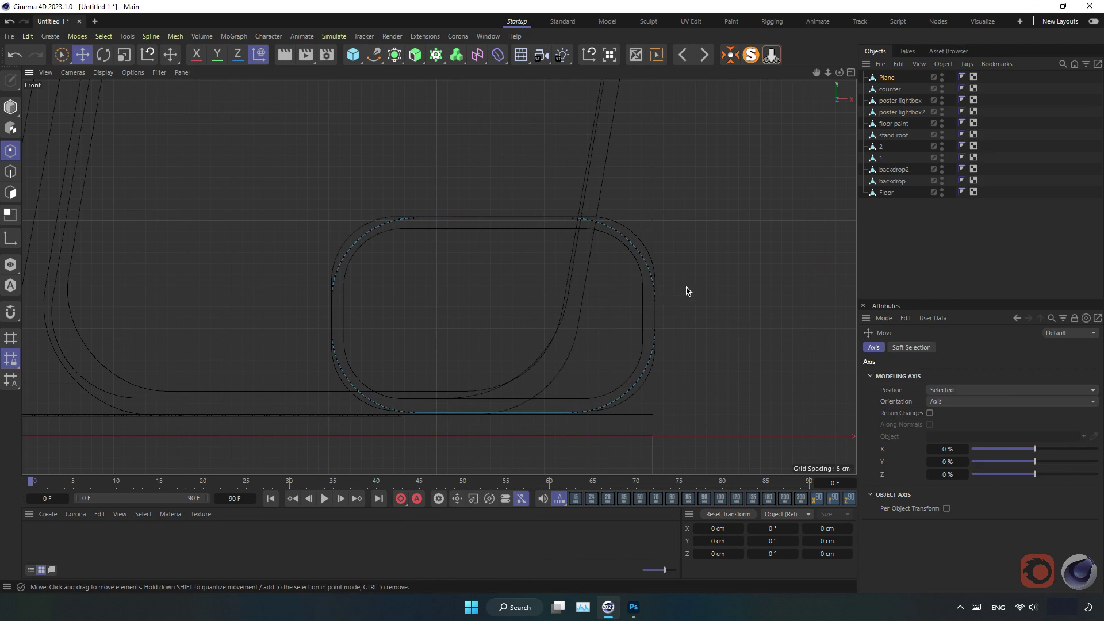
pyautogui.click(10, 107)
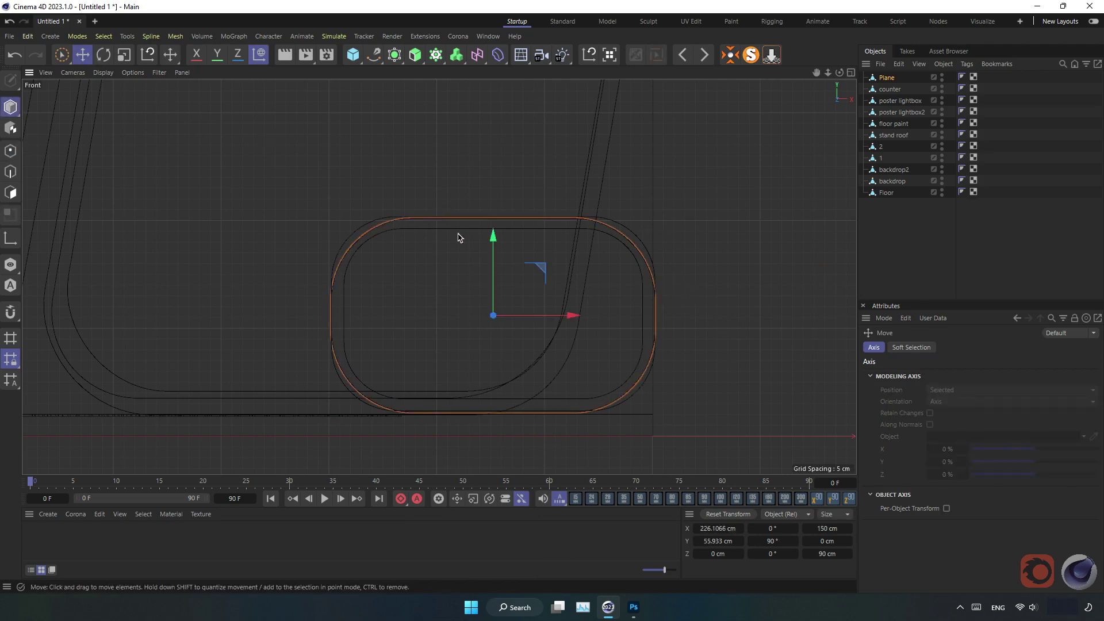
pyautogui.press('t')
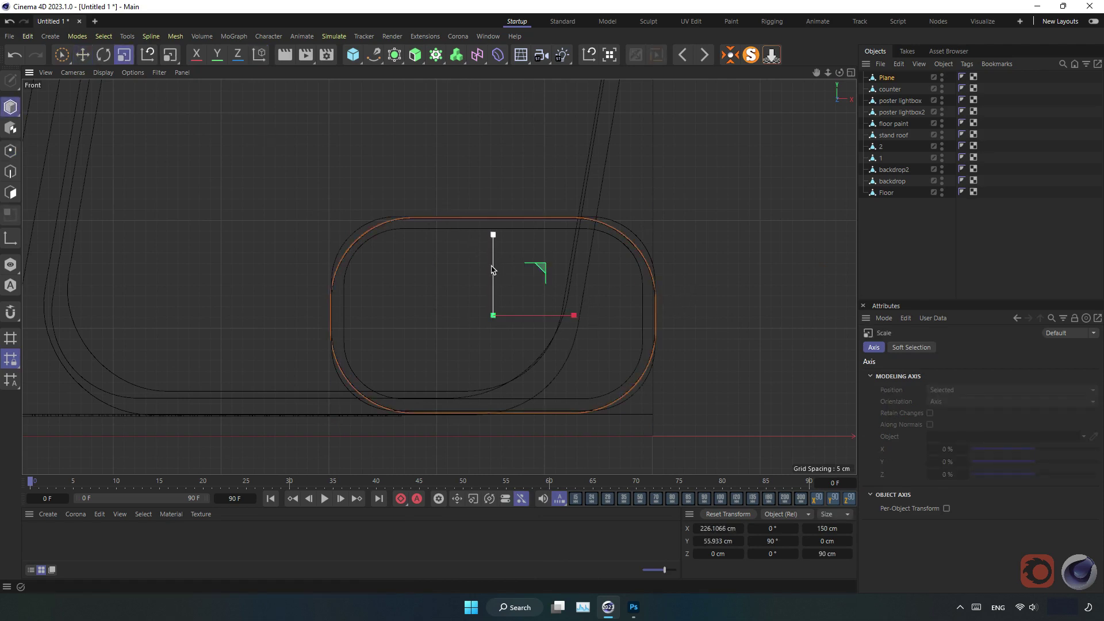
pyautogui.moveTo(494, 268); pyautogui.dragTo(493, 272)
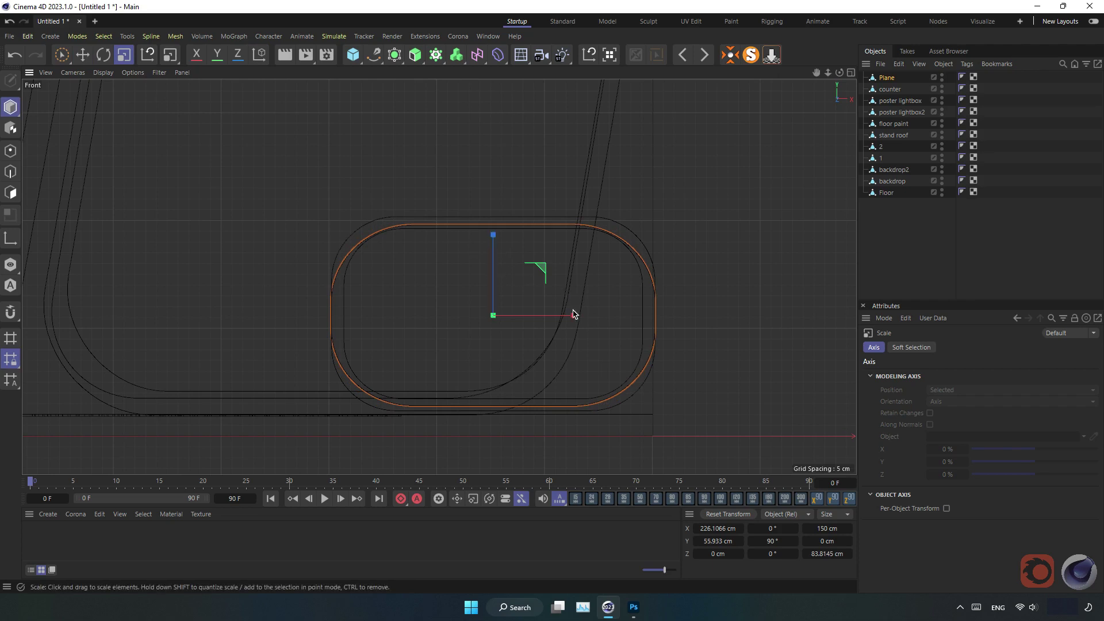
pyautogui.moveTo(573, 315); pyautogui.dragTo(563, 316)
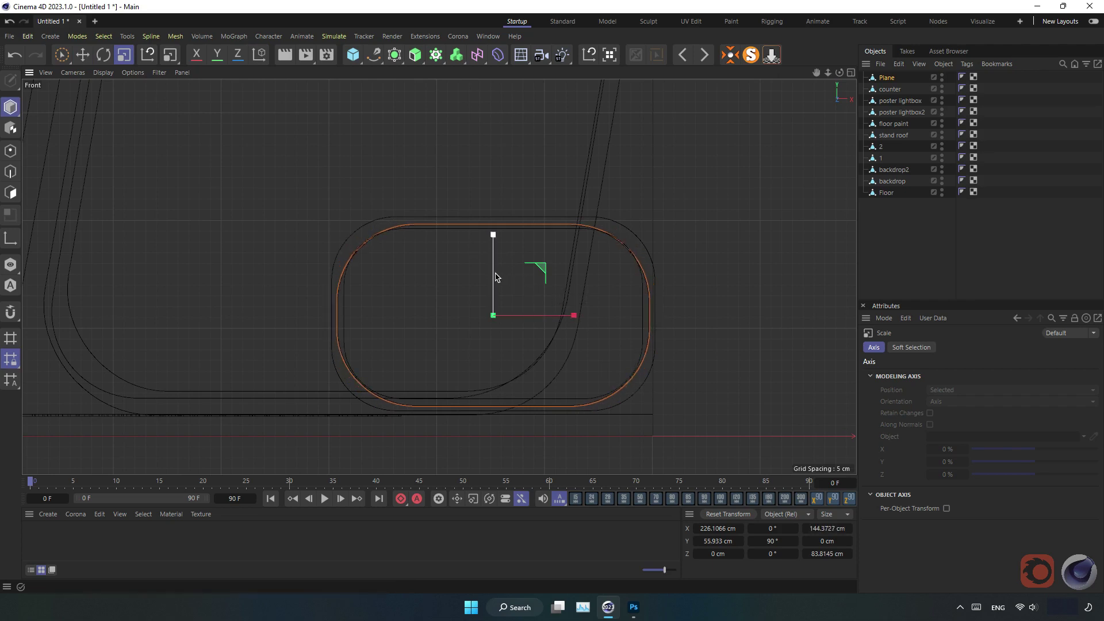
pyautogui.moveTo(496, 278); pyautogui.dragTo(498, 275)
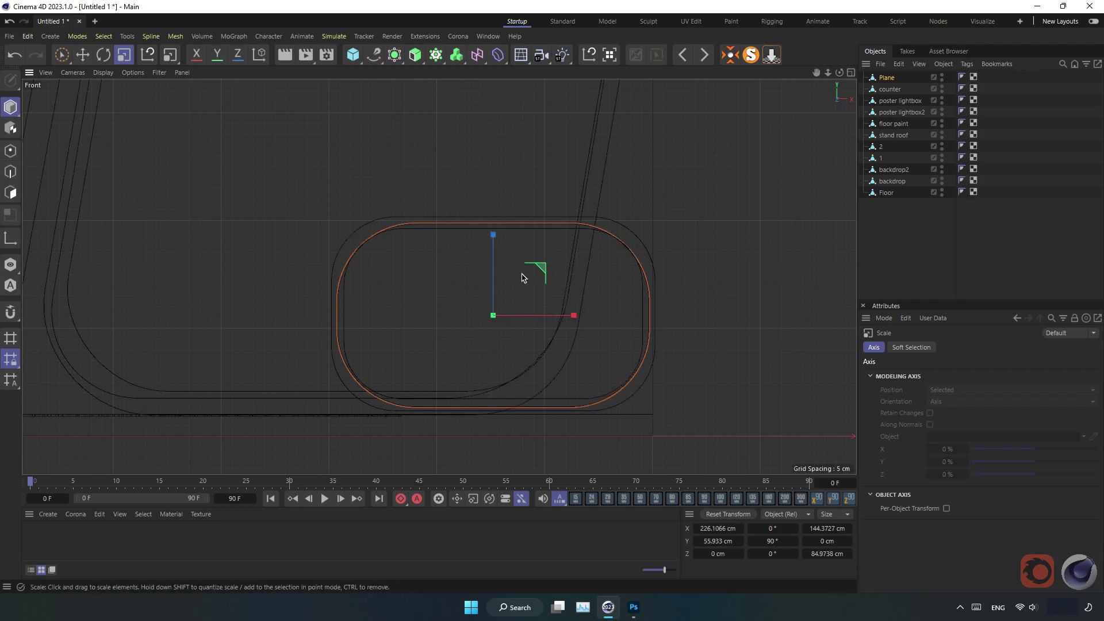
pyautogui.middleClick(816, 88)
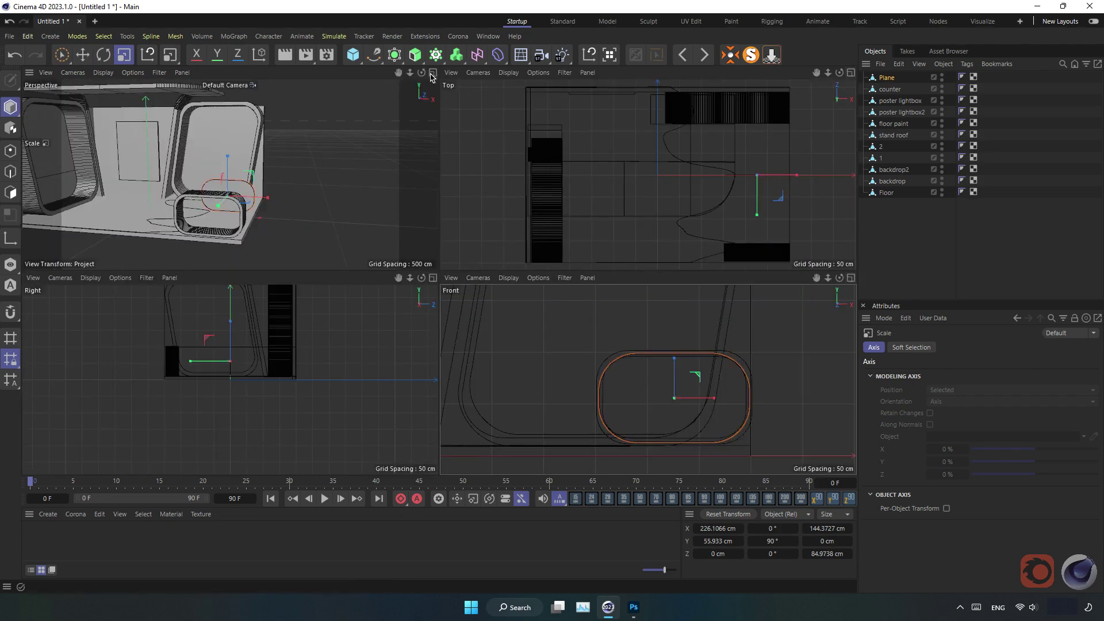
# Step: In the UV Edit layout, replace the rounded plane's UVW tag with new automatic UVs
pyautogui.middleClick(178, 136)
pyautogui.press('e')
pyautogui.keyDown('alt'); pyautogui.moveTo(177, 136); pyautogui.dragTo(381, 347); pyautogui.keyUp('alt')
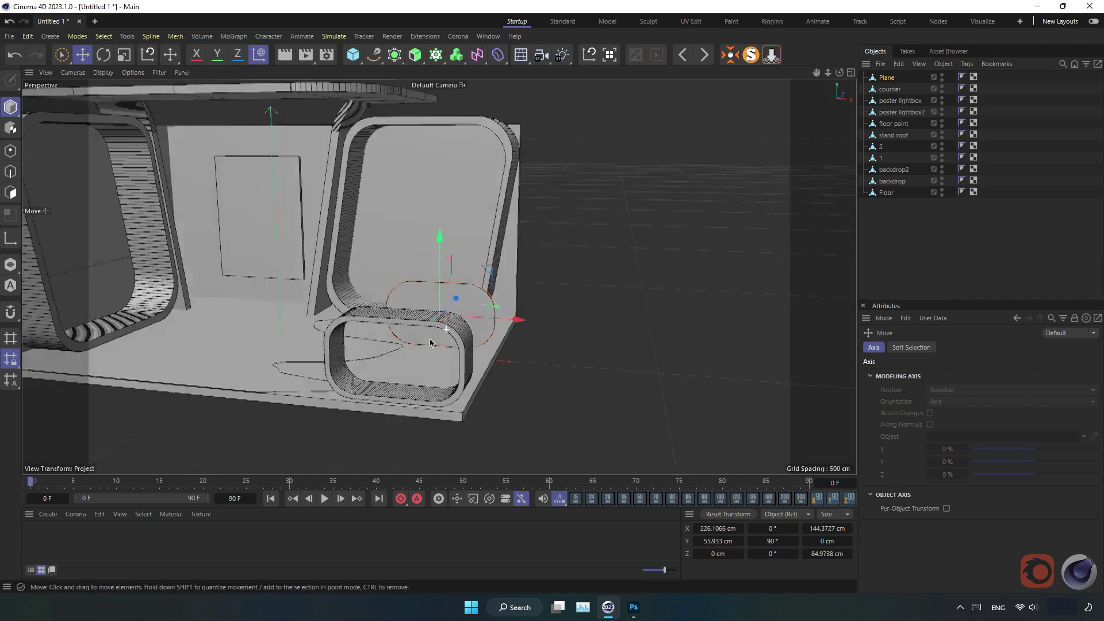
pyautogui.scroll(3, 381, 346)
pyautogui.scroll(3, 381, 347)
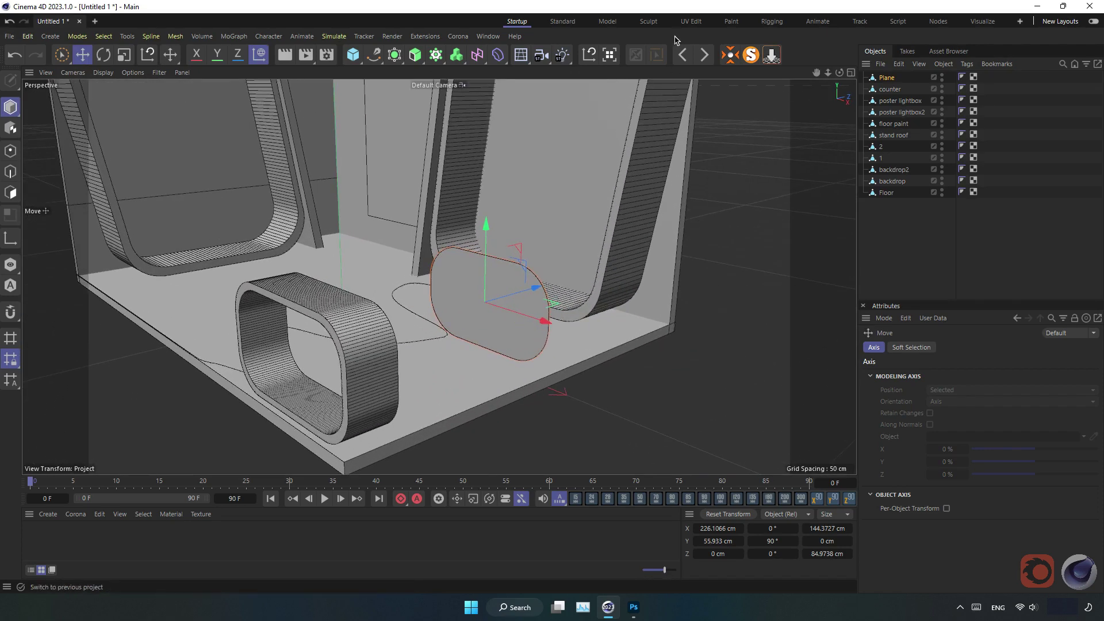
pyautogui.click(692, 21)
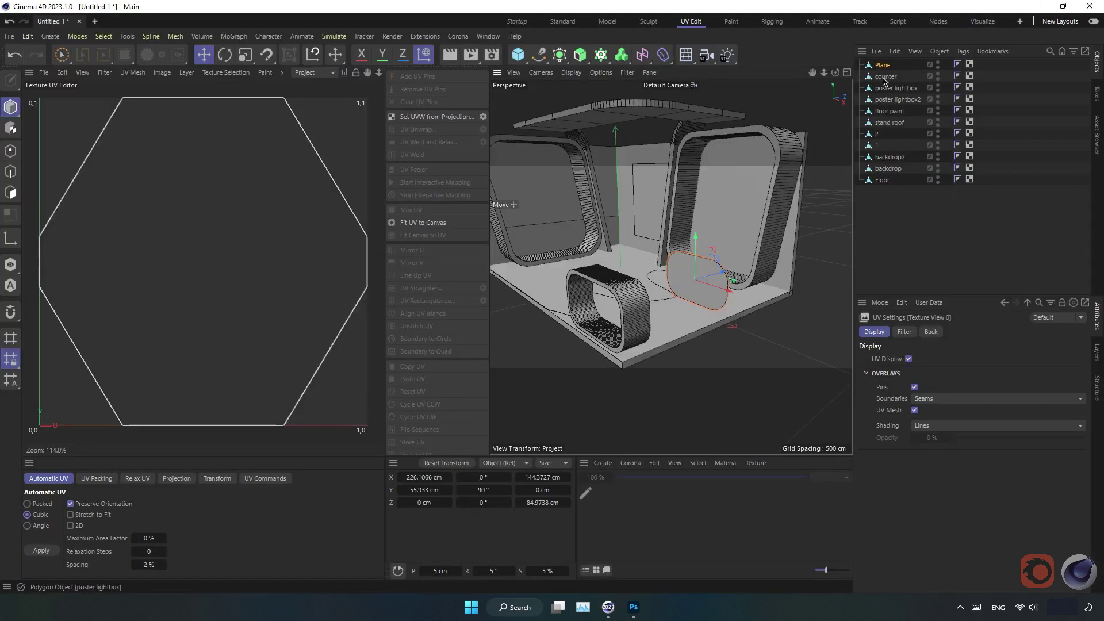
pyautogui.click(970, 65)
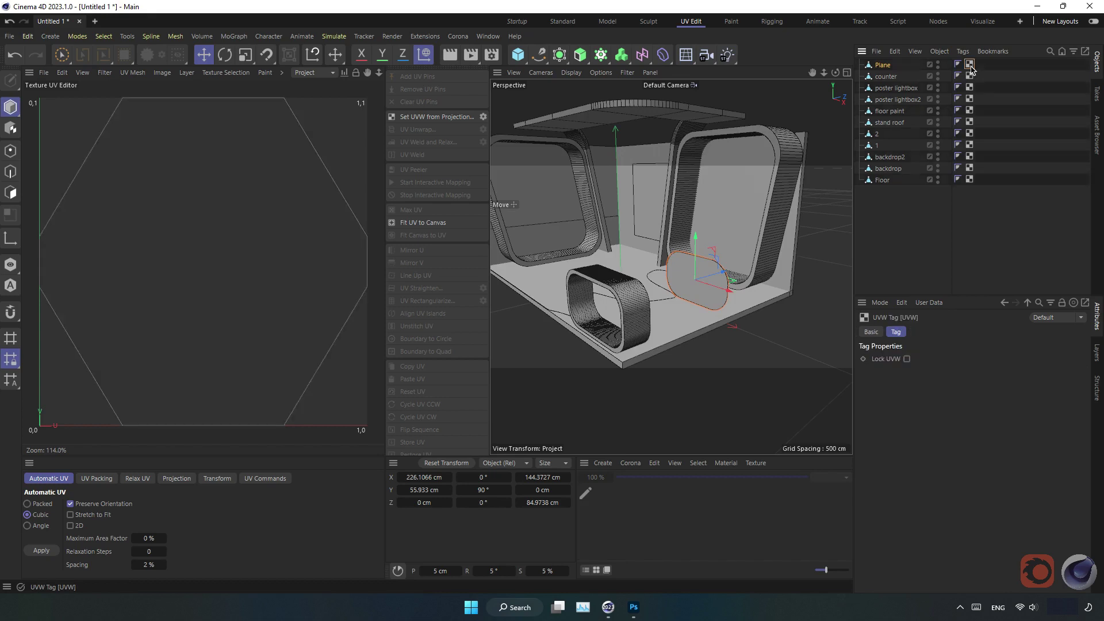
pyautogui.press('Delete')
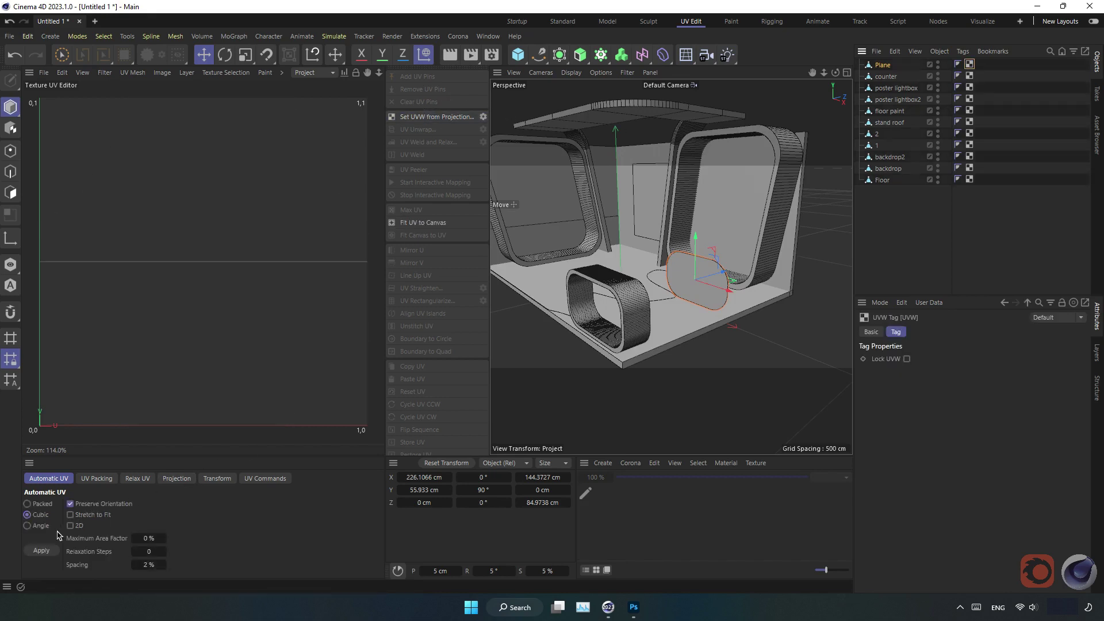
pyautogui.click(41, 550)
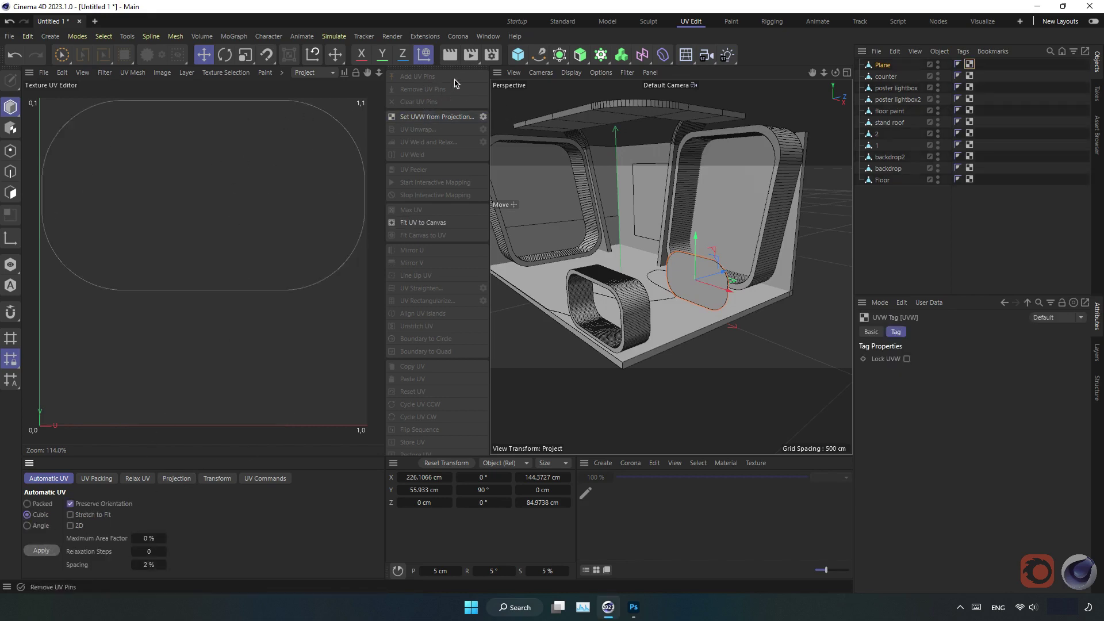
pyautogui.click(517, 21)
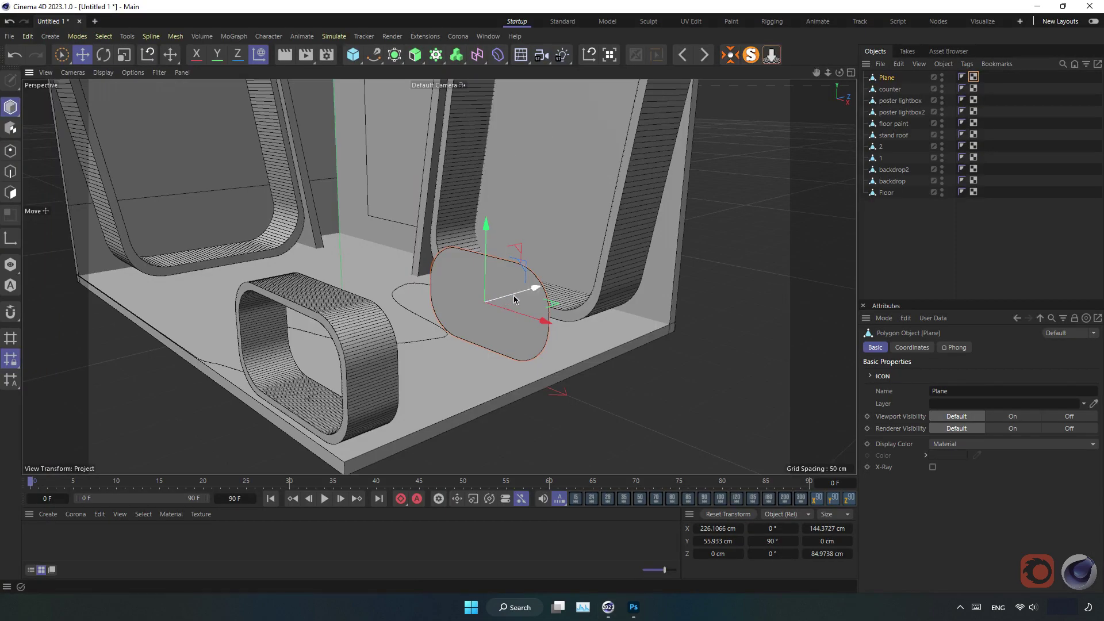
# Step: Move the rounded plane along Z to about −192.55 cm, onto the bench front
pyautogui.moveTo(525, 291); pyautogui.dragTo(338, 348)
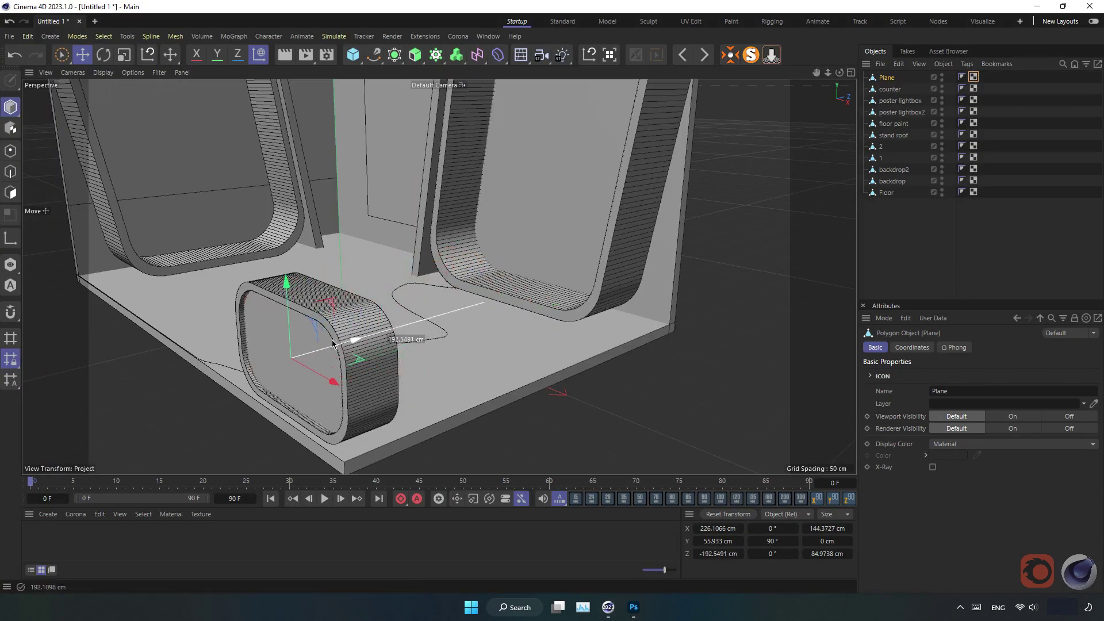
pyautogui.scroll(3, 339, 350)
pyautogui.scroll(2, 340, 353)
pyautogui.scroll(-2, 341, 353)
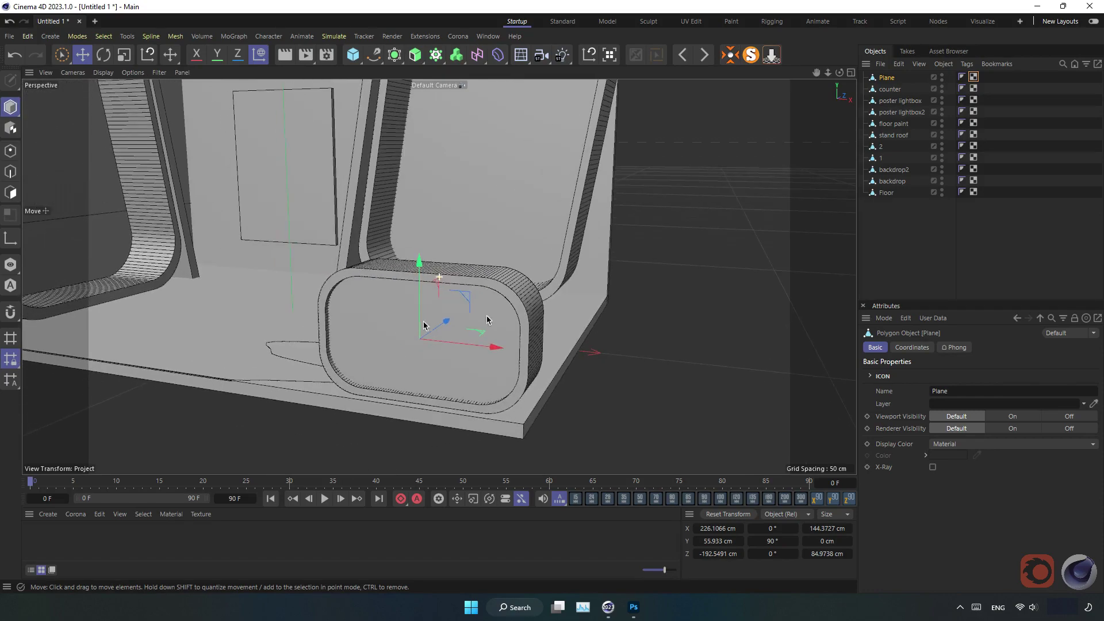
pyautogui.scroll(-3, 343, 295)
pyautogui.scroll(-2, 325, 329)
pyautogui.moveTo(326, 330)
pyautogui.keyDown('alt'); pyautogui.mouseDown()
pyautogui.moveTo(389, 262)
pyautogui.moveTo(407, 309)
pyautogui.moveTo(367, 313)
pyautogui.moveTo(375, 293)
pyautogui.moveTo(339, 235)
pyautogui.mouseUp(); pyautogui.keyUp('alt')
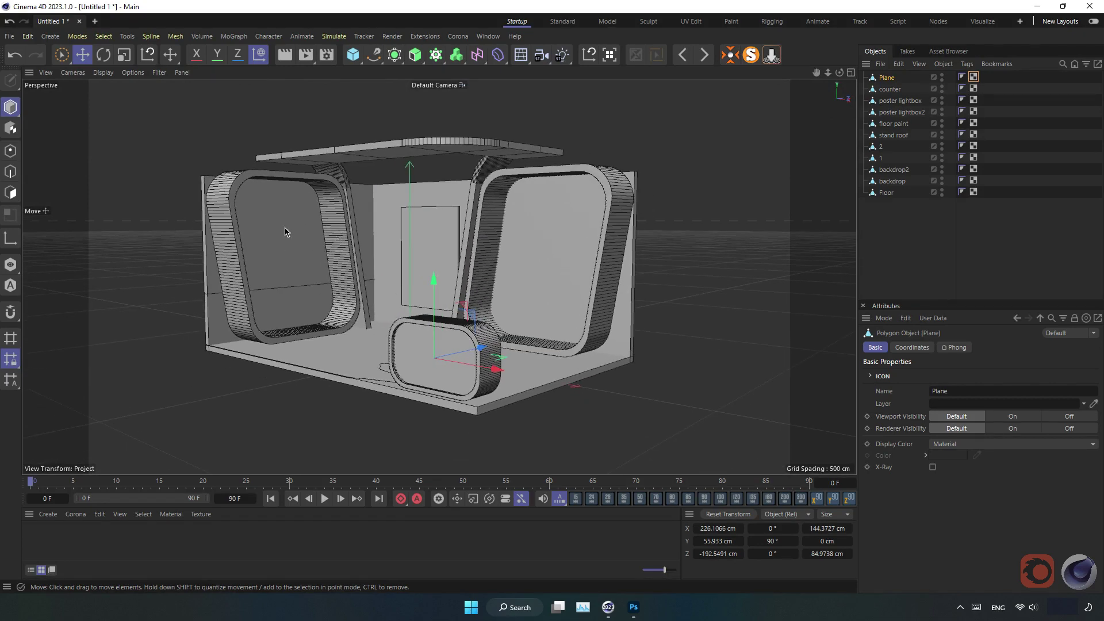
pyautogui.click(9, 36)
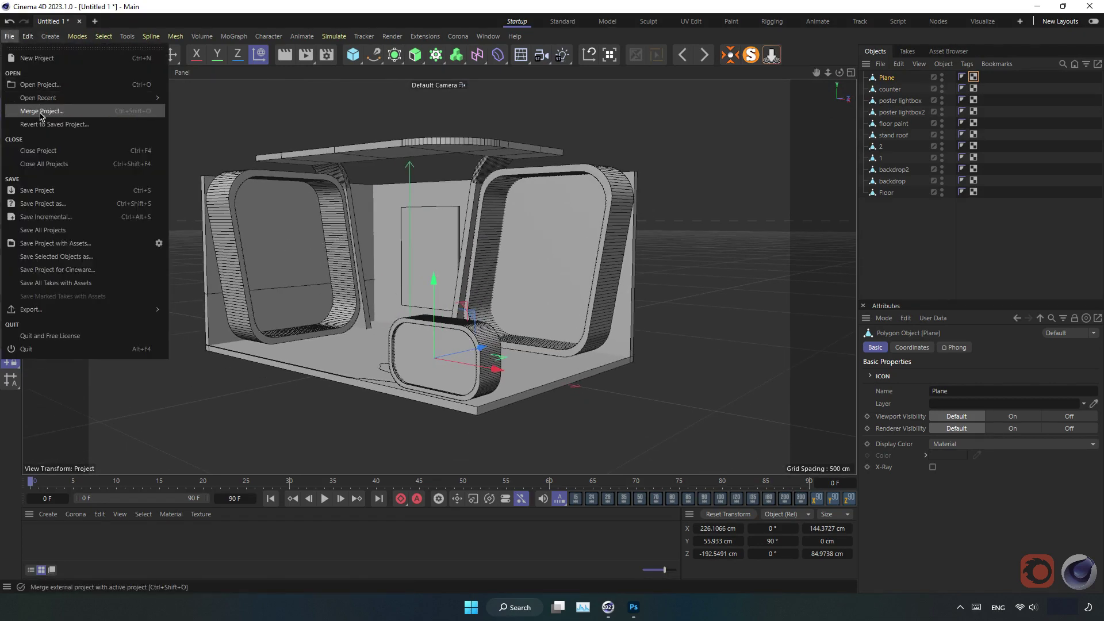
pyautogui.click(69, 113)
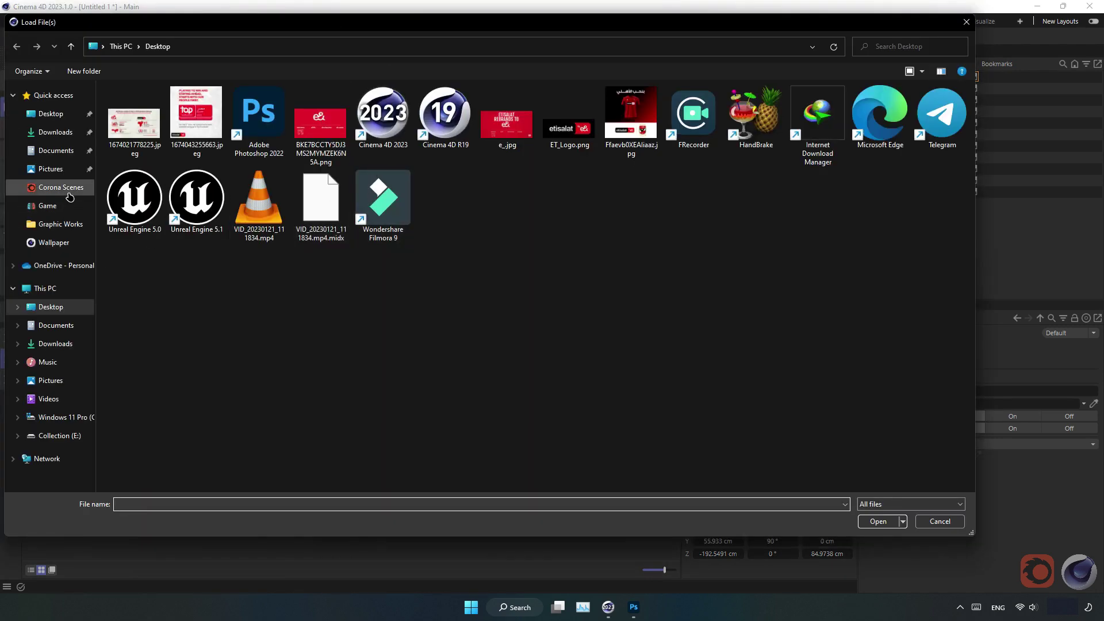
pyautogui.click(939, 522)
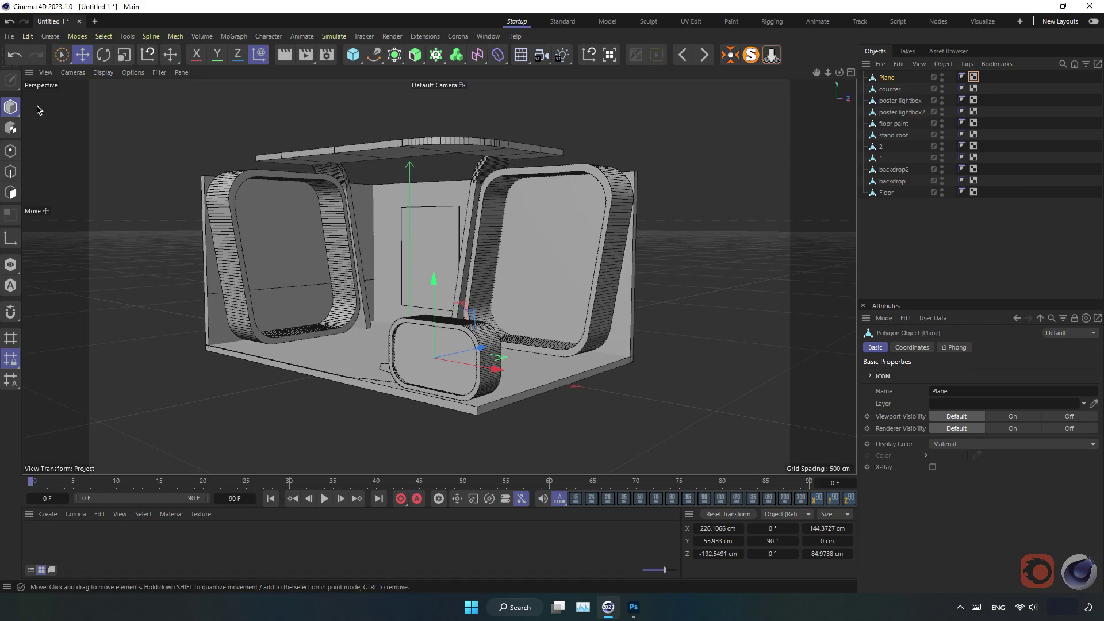
pyautogui.click(9, 36)
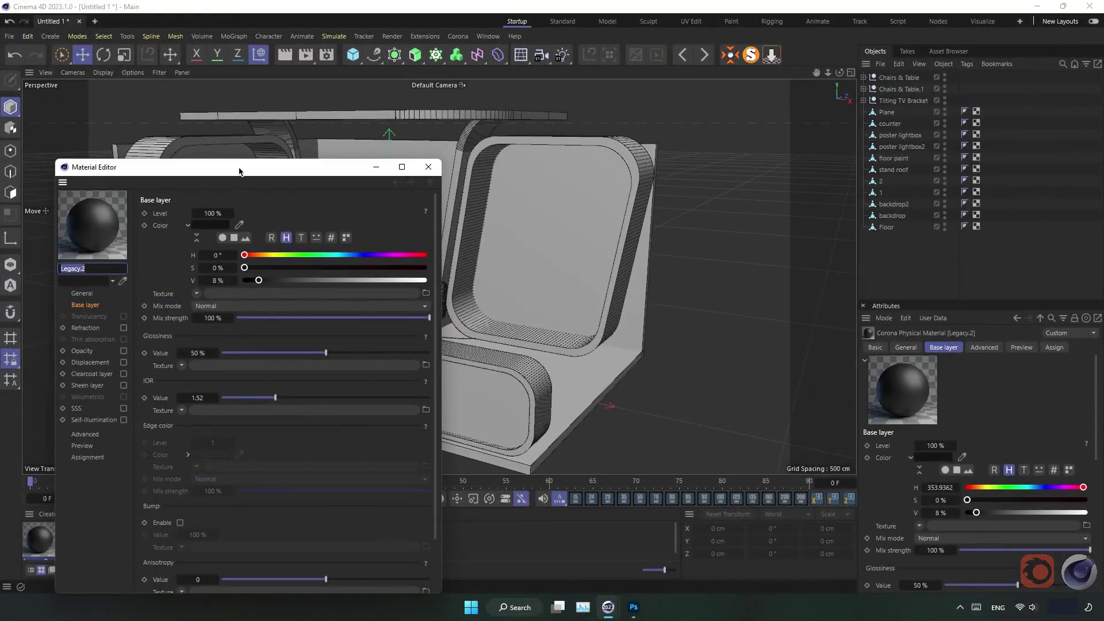
pyautogui.moveTo(172, 166); pyautogui.dragTo(228, 107)
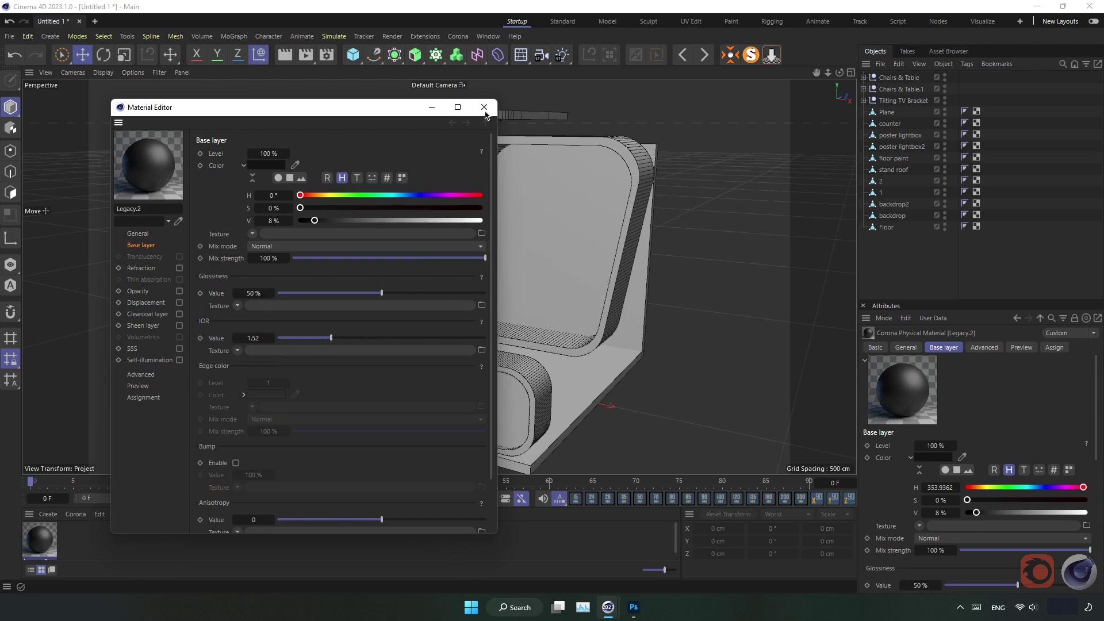
pyautogui.click(484, 108)
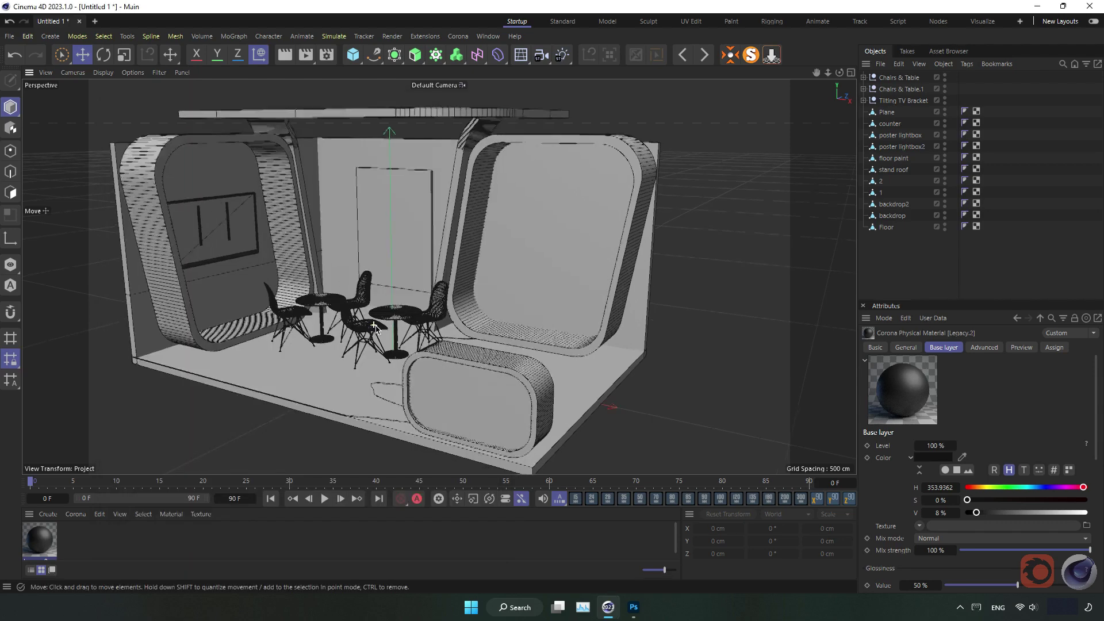
pyautogui.scroll(3, 384, 316)
pyautogui.keyDown('alt'); pyautogui.moveTo(387, 299); pyautogui.dragTo(391, 309, button='middle'); pyautogui.keyUp('alt')
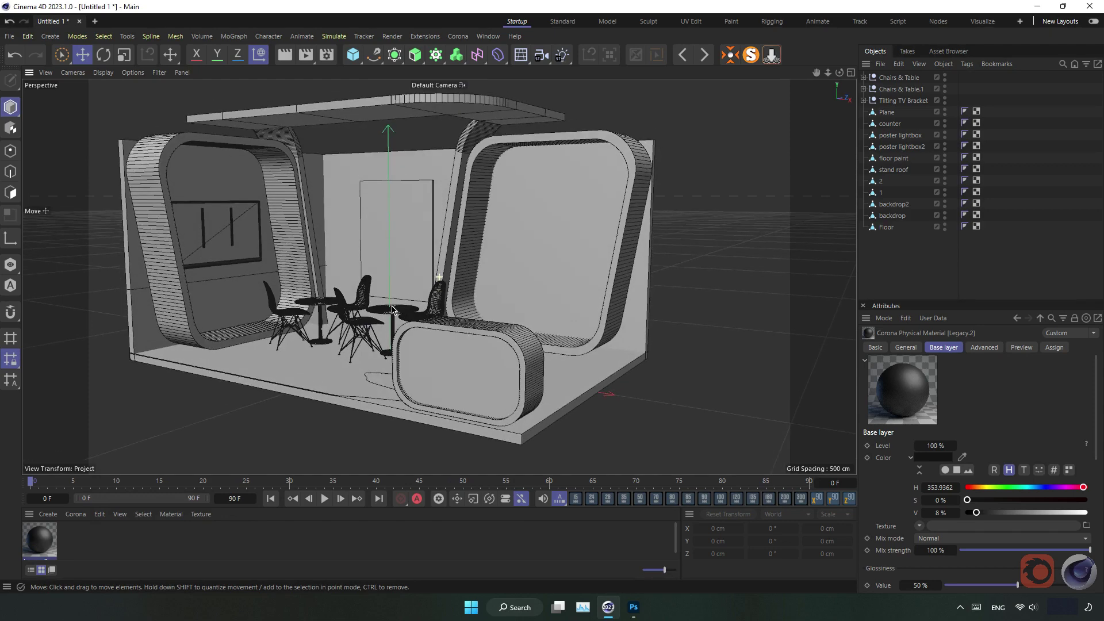
pyautogui.keyDown('alt'); pyautogui.moveTo(392, 309); pyautogui.dragTo(381, 313); pyautogui.keyUp('alt')
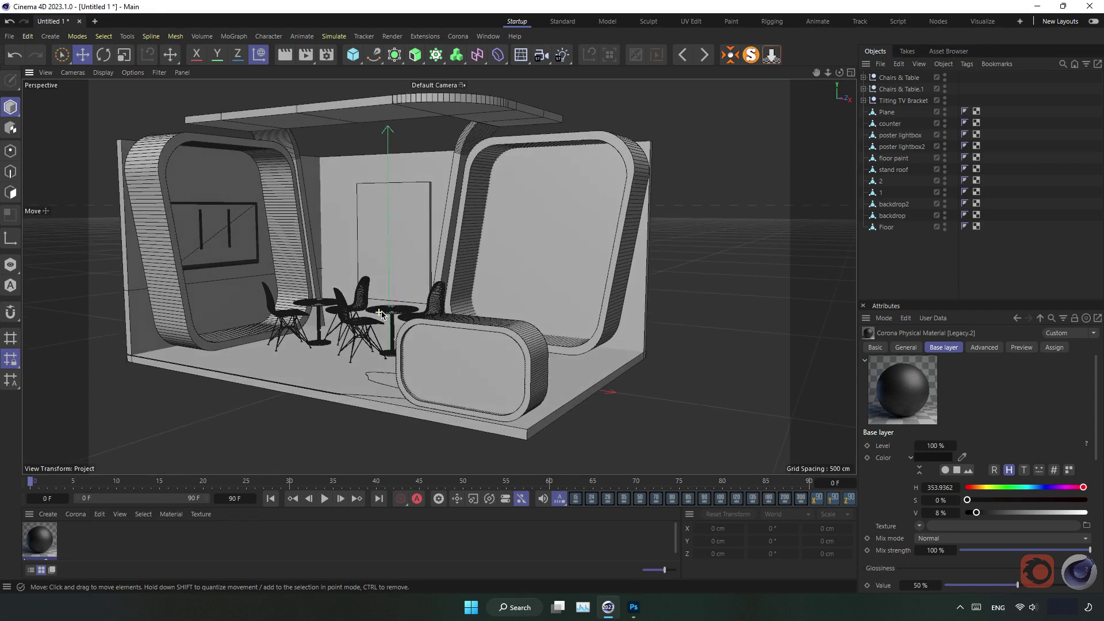
pyautogui.keyDown('alt'); pyautogui.moveTo(388, 315); pyautogui.dragTo(402, 331, button='middle'); pyautogui.keyUp('alt')
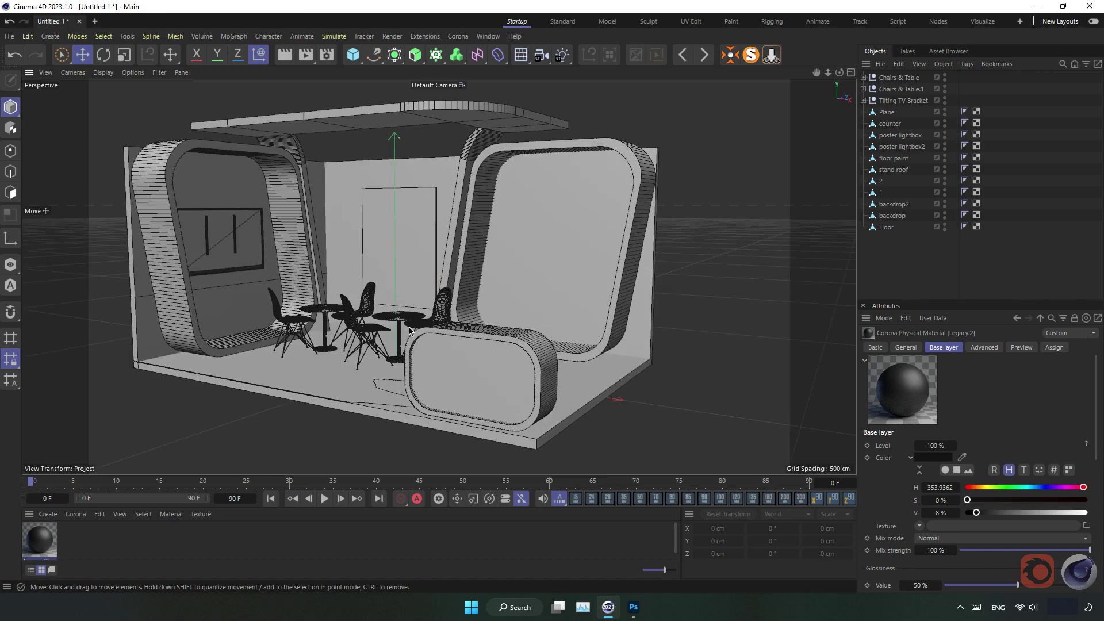
pyautogui.keyDown('alt'); pyautogui.moveTo(410, 331); pyautogui.dragTo(394, 335); pyautogui.keyUp('alt')
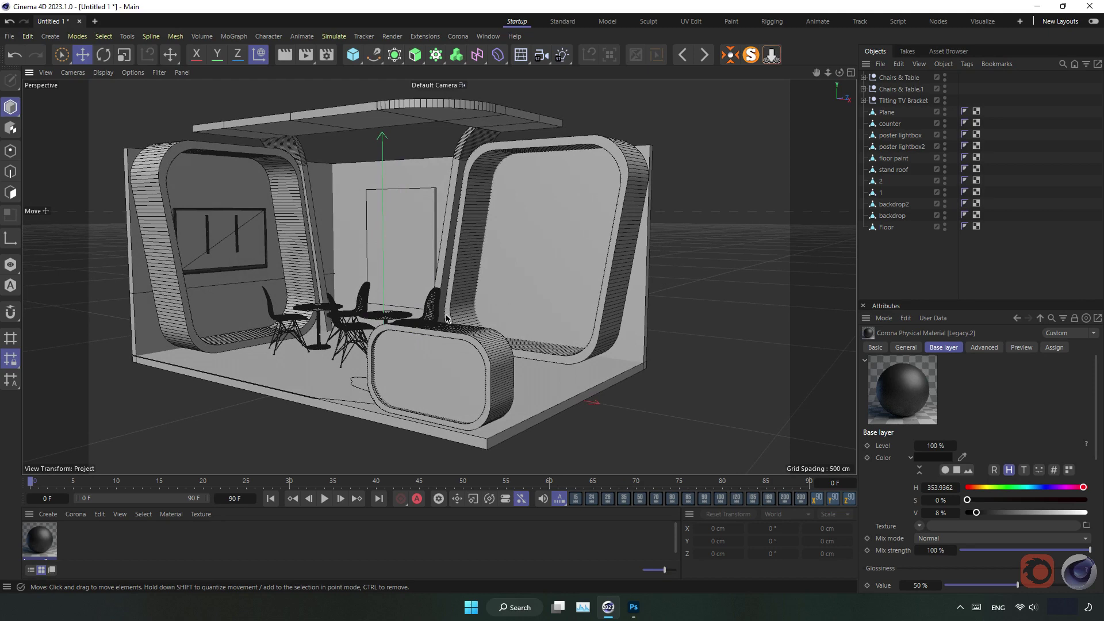
pyautogui.keyDown('alt'); pyautogui.moveTo(447, 318); pyautogui.dragTo(453, 320); pyautogui.keyUp('alt')
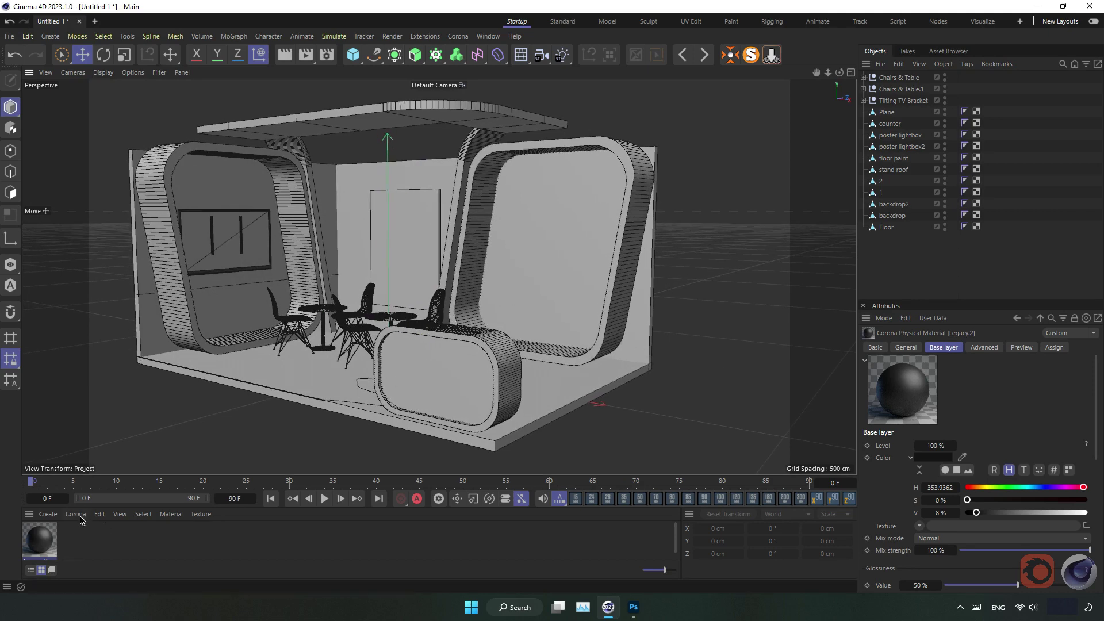
# Step: Create a Corona Legacy material with Ffaevb0XEAliaaz.jpg as its Diffuse texture
pyautogui.click(75, 514)
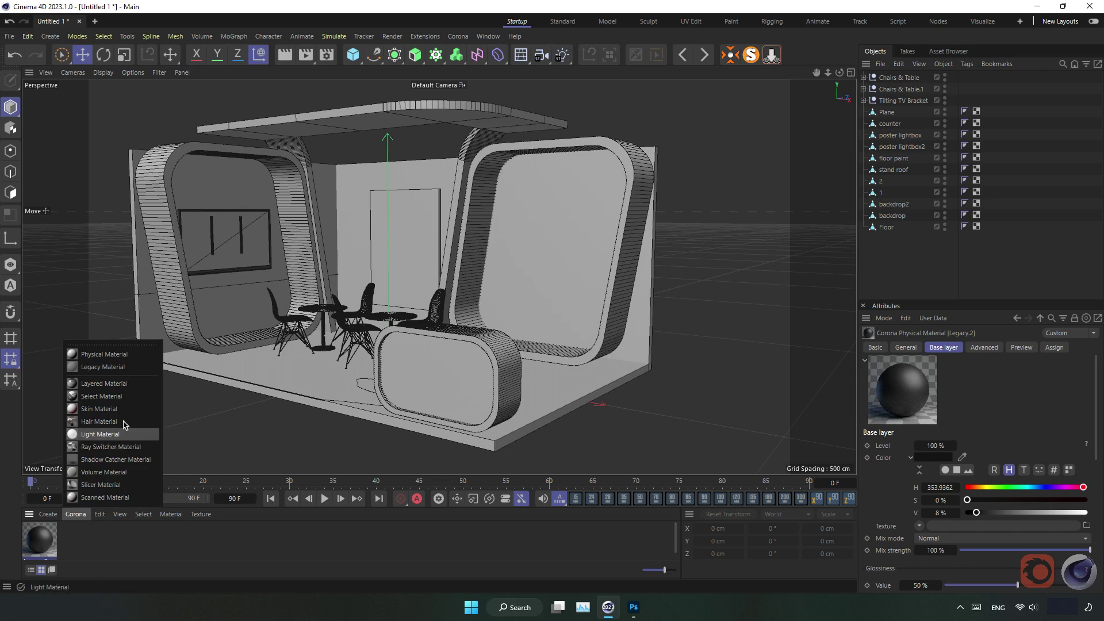
pyautogui.click(104, 368)
pyautogui.doubleClick(39, 539)
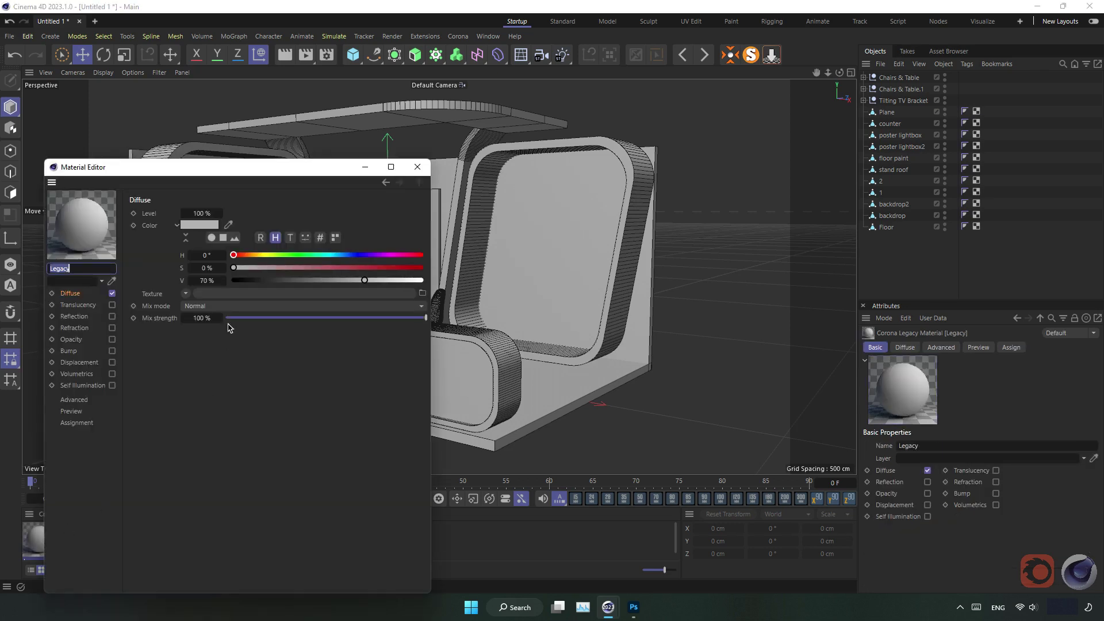
pyautogui.moveTo(251, 165); pyautogui.dragTo(282, 115)
pyautogui.click(105, 246)
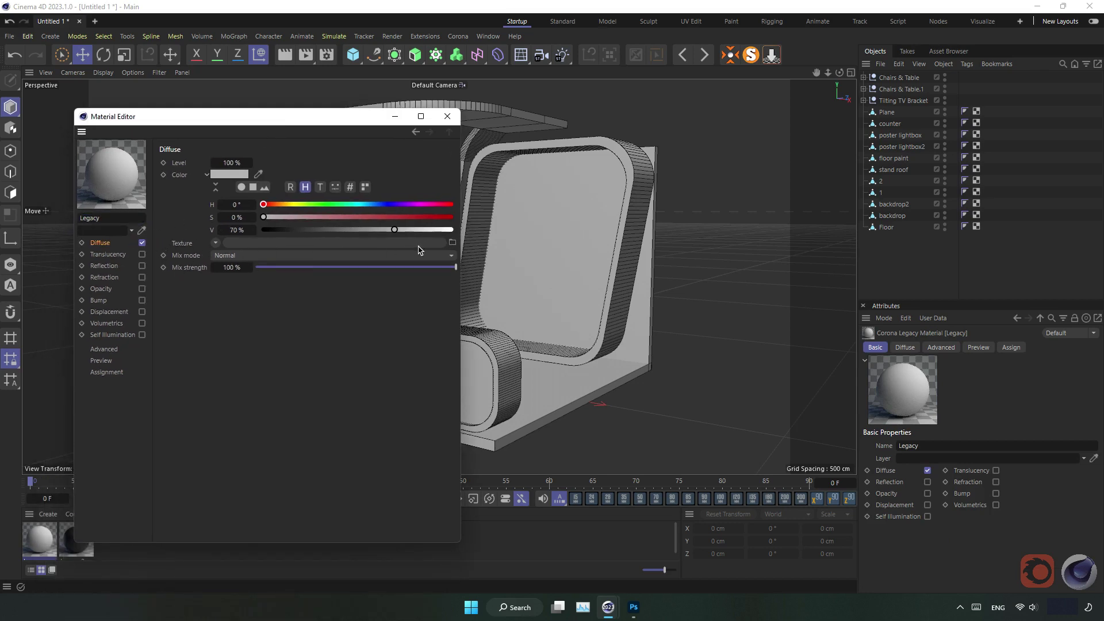
pyautogui.click(453, 242)
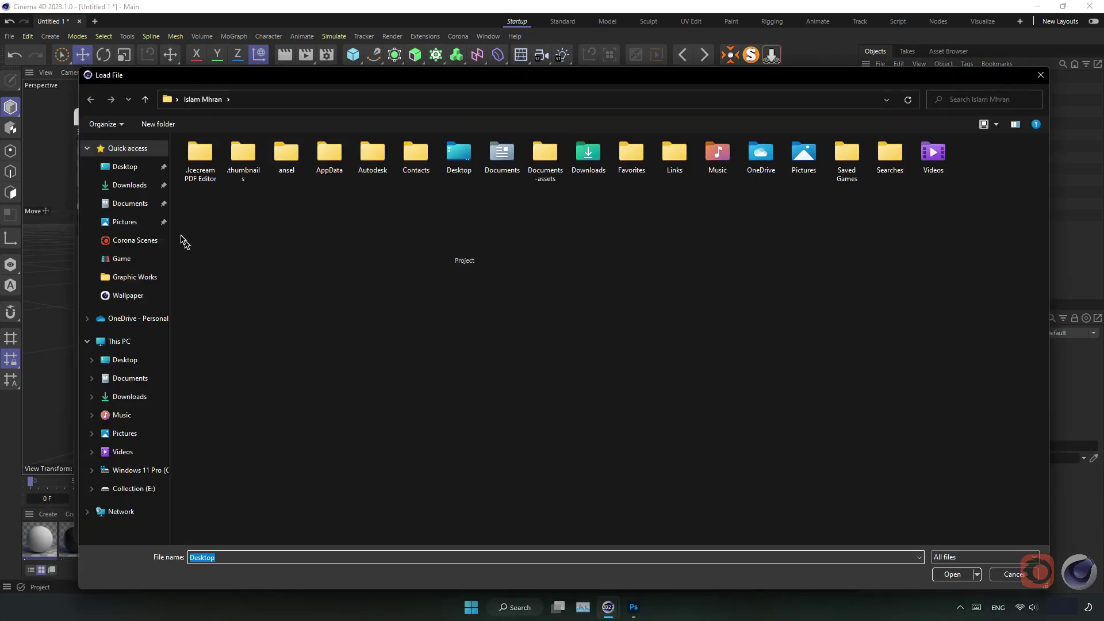
pyautogui.click(125, 166)
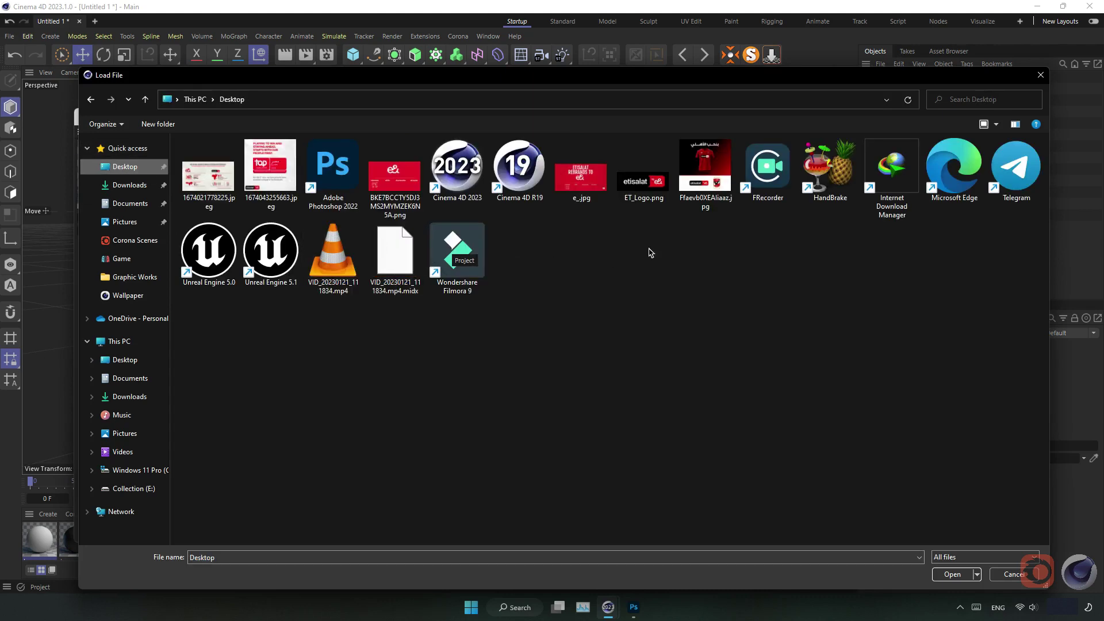
pyautogui.click(695, 177)
pyautogui.doubleClick(707, 193)
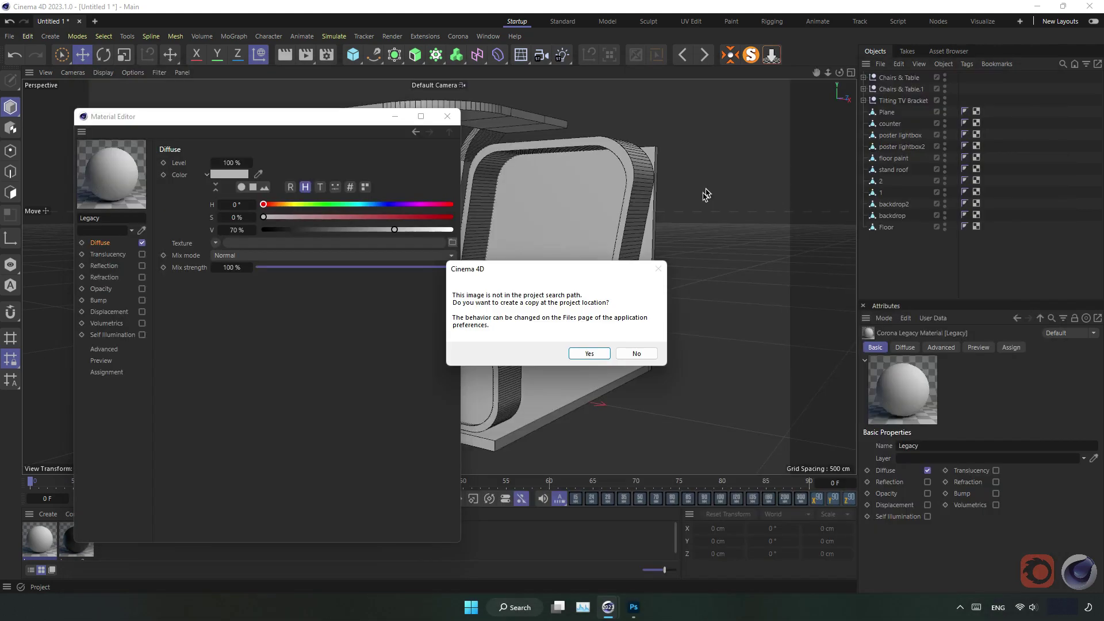
pyautogui.click(589, 354)
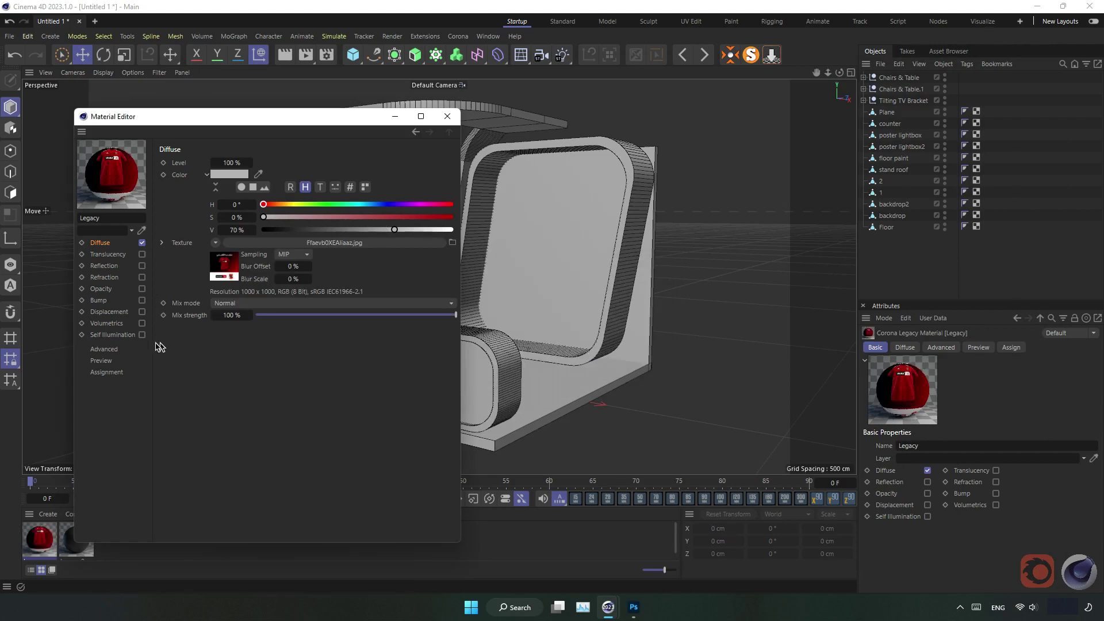
# Step: Enable Self Illumination using the same jersey texture, with multiplier 2
pyautogui.rightClick(179, 245)
pyautogui.click(190, 300)
pyautogui.click(142, 335)
pyautogui.rightClick(194, 247)
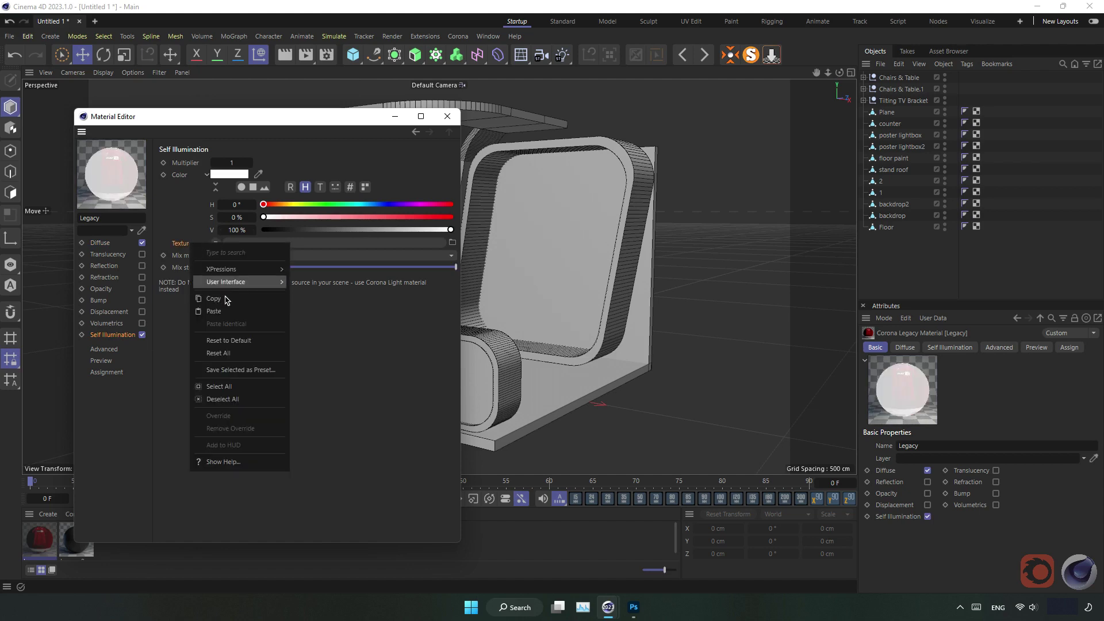
pyautogui.click(218, 311)
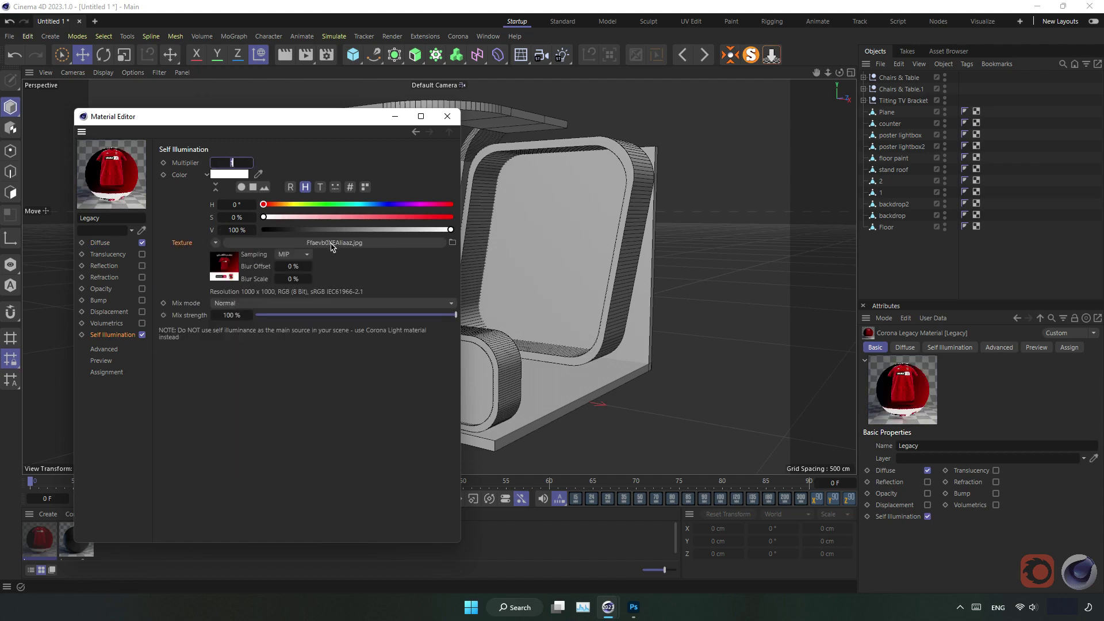
pyautogui.write('2')
pyautogui.press('Return')
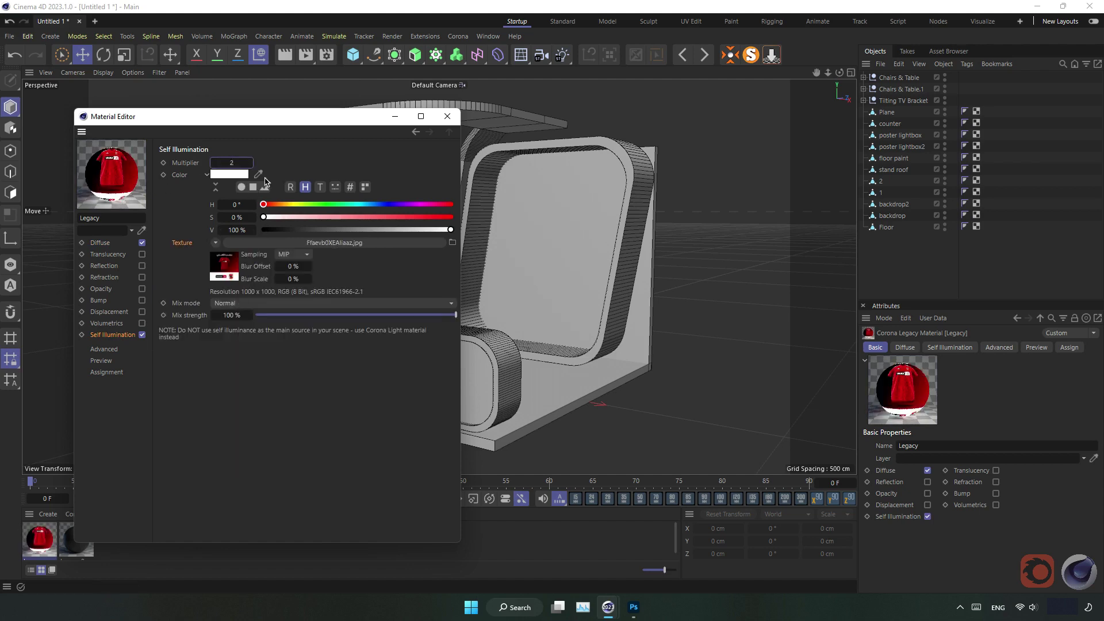
pyautogui.click(448, 116)
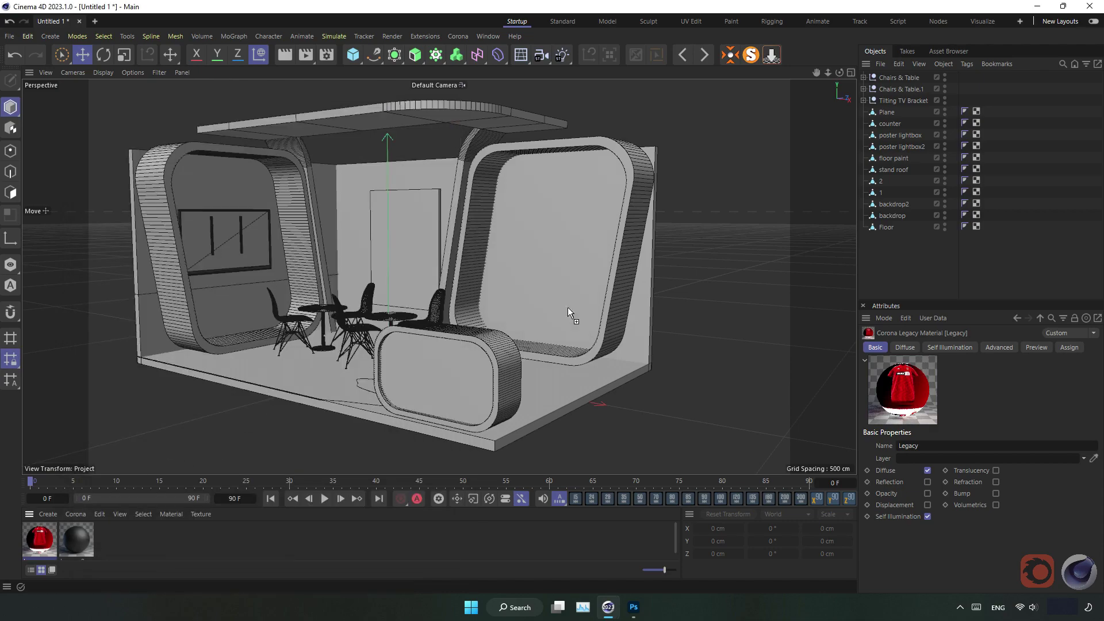
# Step: Apply the Legacy jersey material to the poster lightbox and orbit to check it
pyautogui.moveTo(568, 313); pyautogui.dragTo(568, 286)
pyautogui.moveTo(548, 240)
pyautogui.keyDown('alt'); pyautogui.mouseDown()
pyautogui.moveTo(604, 298)
pyautogui.moveTo(553, 288)
pyautogui.moveTo(591, 292)
pyautogui.mouseUp(); pyautogui.keyUp('alt')
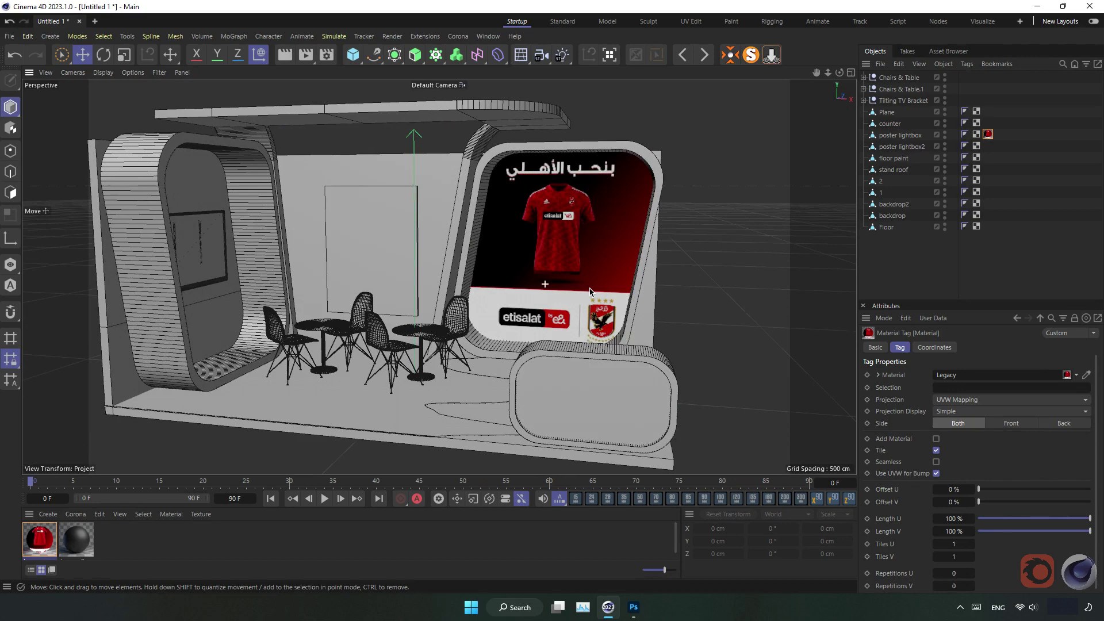
pyautogui.keyDown('alt'); pyautogui.moveTo(589, 292); pyautogui.dragTo(379, 284); pyautogui.keyUp('alt')
# Step: Duplicate the Legacy material as Legacy.1 and swap its Diffuse image to 1674043255663.jpeg
pyautogui.click(33, 550)
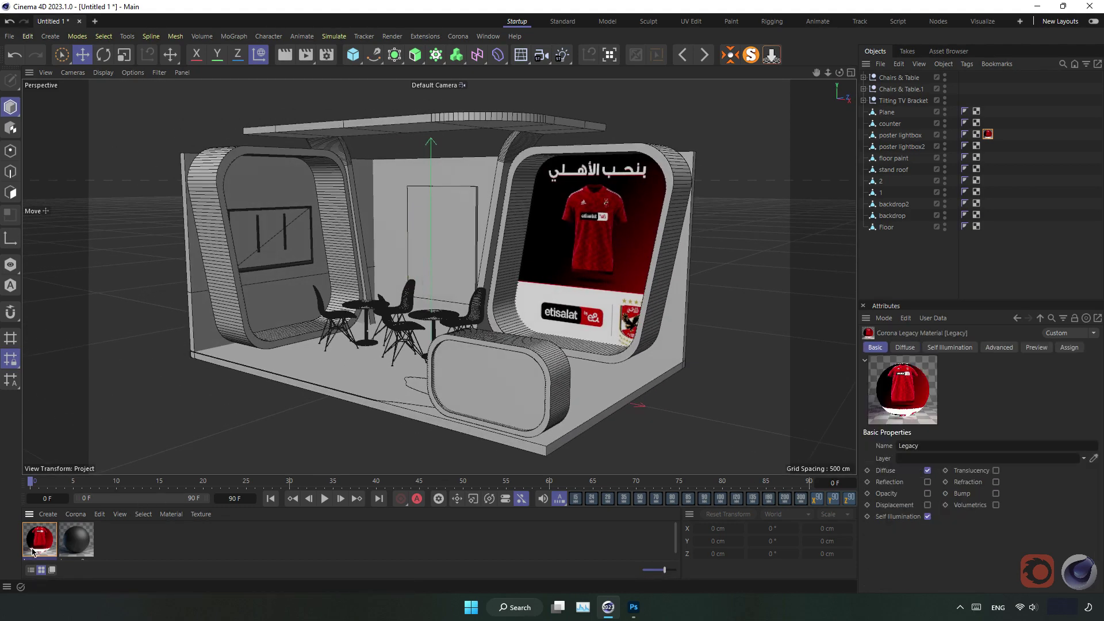
pyautogui.hotkey('ctrl', 'c')
pyautogui.hotkey('ctrl', 'v')
pyautogui.doubleClick(36, 550)
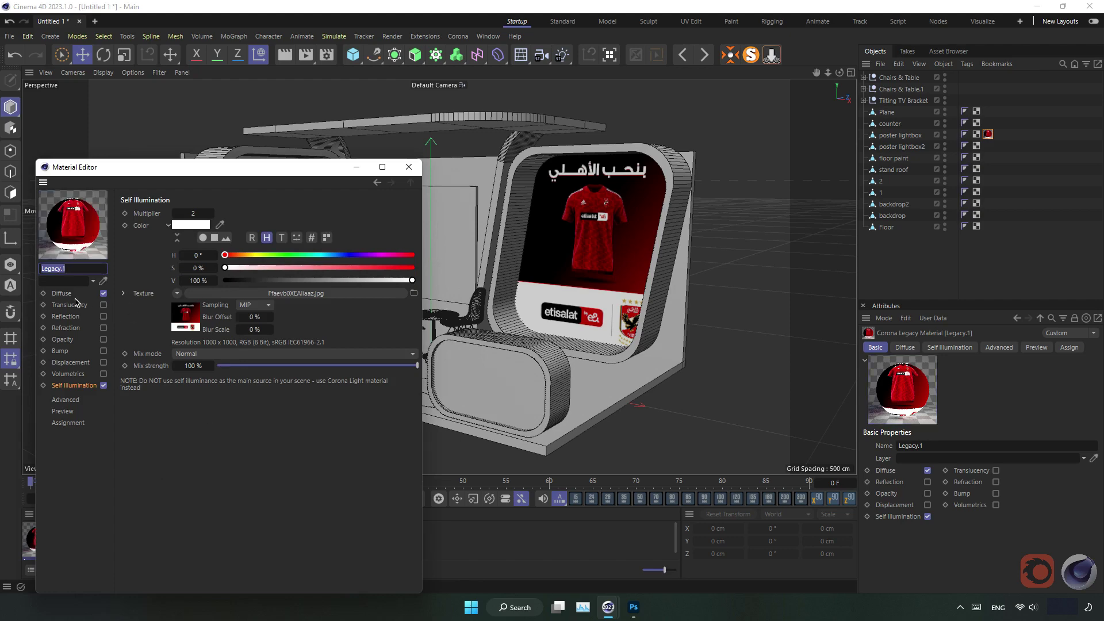
pyautogui.click(63, 294)
pyautogui.click(182, 317)
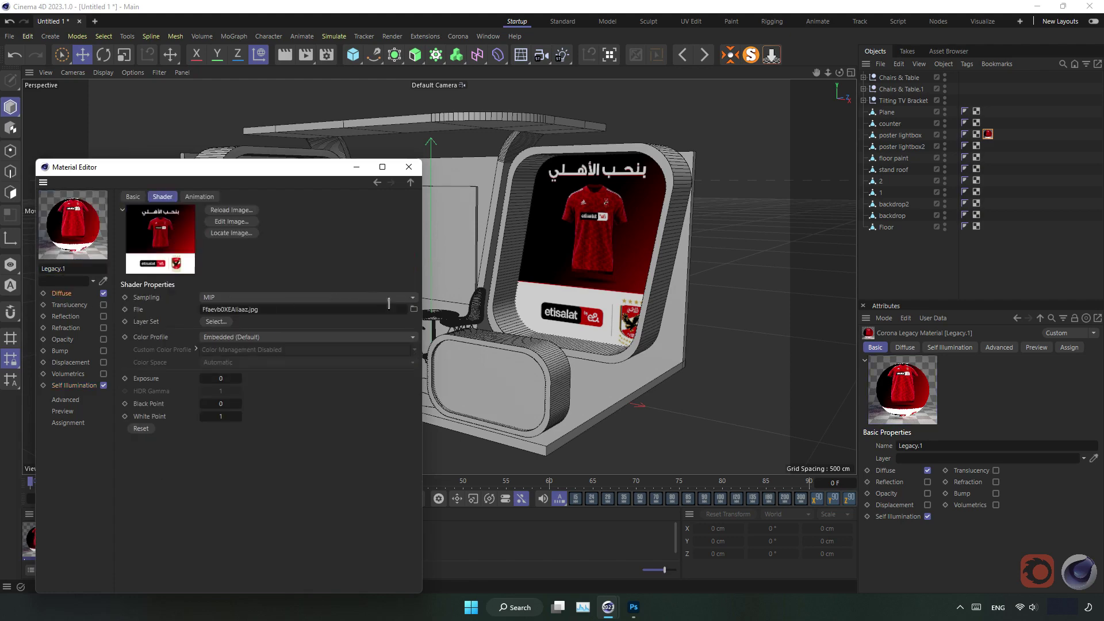
pyautogui.click(413, 310)
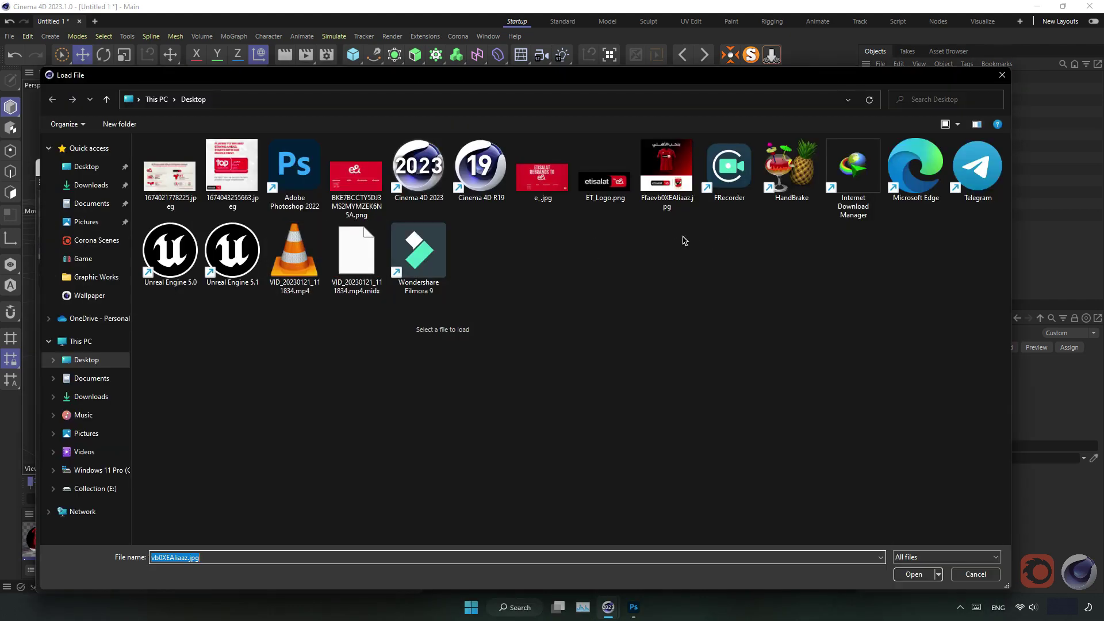
pyautogui.press('Return')
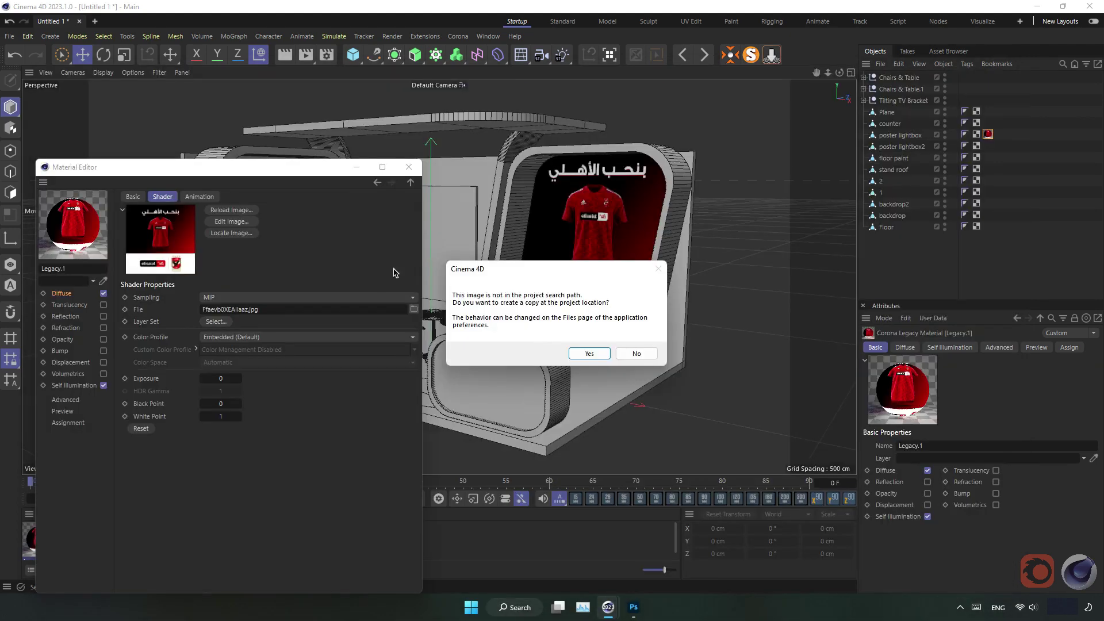
pyautogui.click(573, 352)
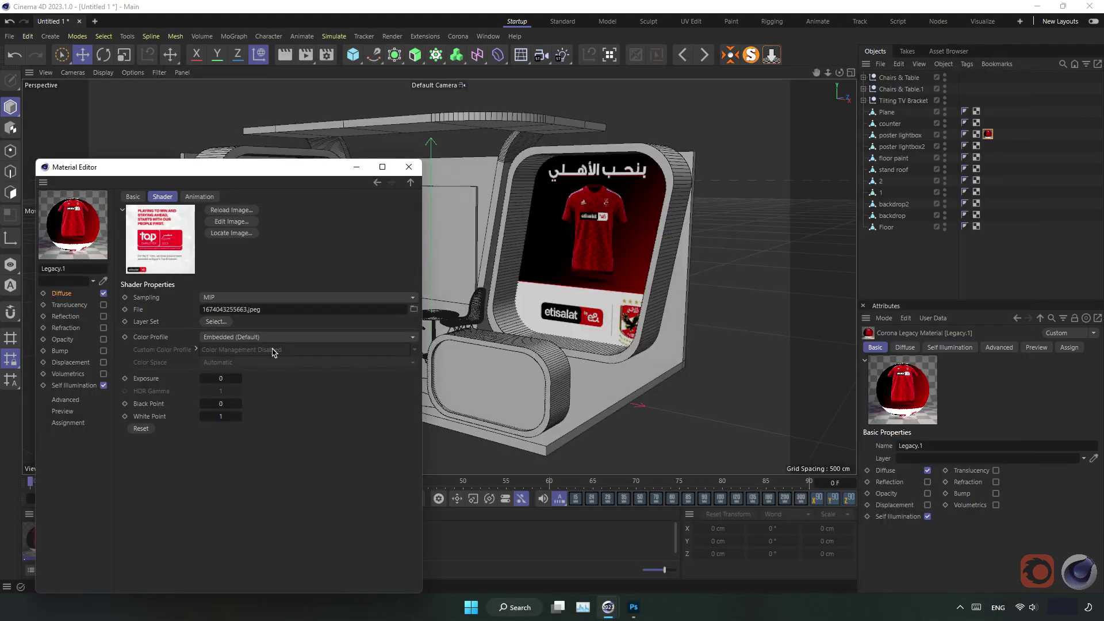
# Step: Copy the Top Employer diffuse texture into Legacy.1's Self Illumination slot
pyautogui.click(86, 385)
pyautogui.click(67, 294)
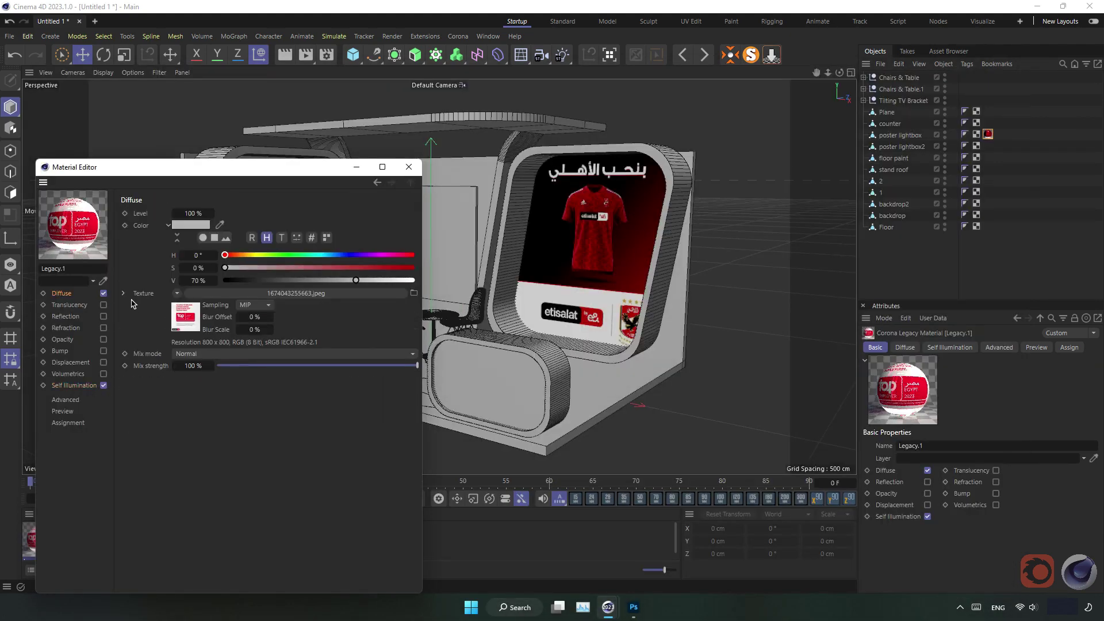
pyautogui.rightClick(141, 299)
pyautogui.click(76, 386)
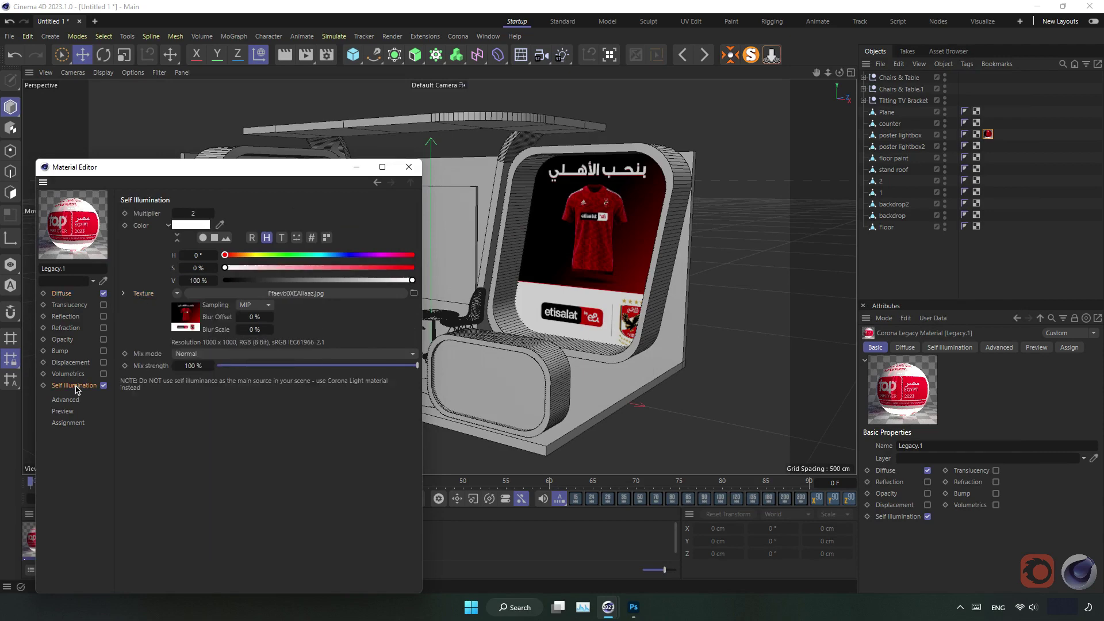
pyautogui.rightClick(141, 294)
pyautogui.click(190, 364)
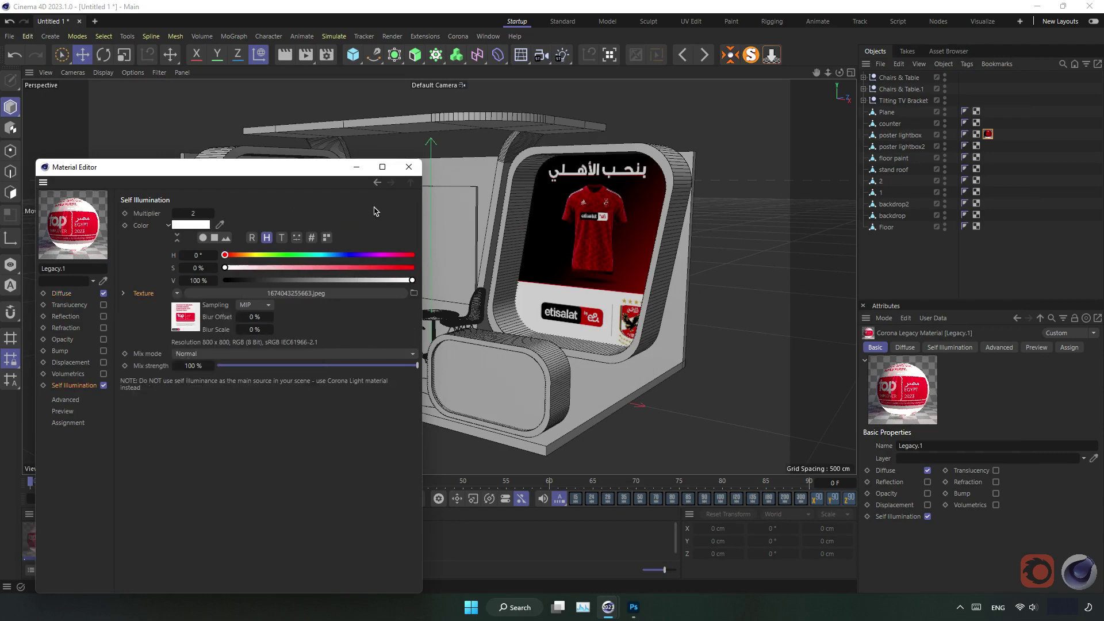
pyautogui.click(408, 168)
# Step: Apply the Top Employer material to the poster lightbox2 panel in polygon mode
pyautogui.scroll(5, 452, 234)
pyautogui.scroll(5, 486, 270)
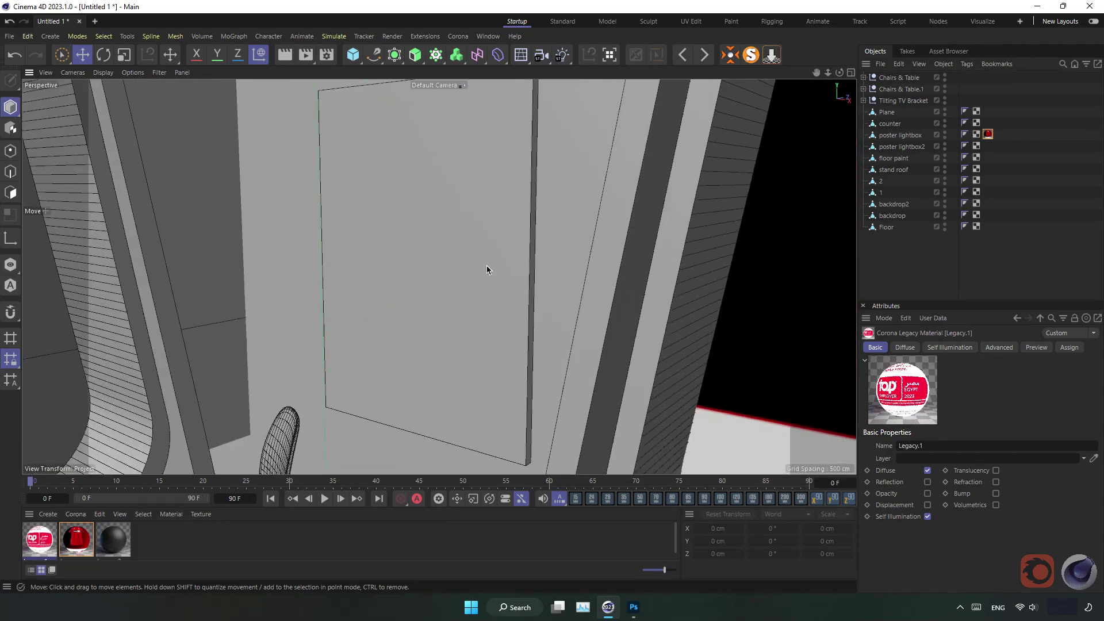
pyautogui.scroll(-2, 487, 271)
pyautogui.scroll(-2, 456, 271)
pyautogui.click(400, 303)
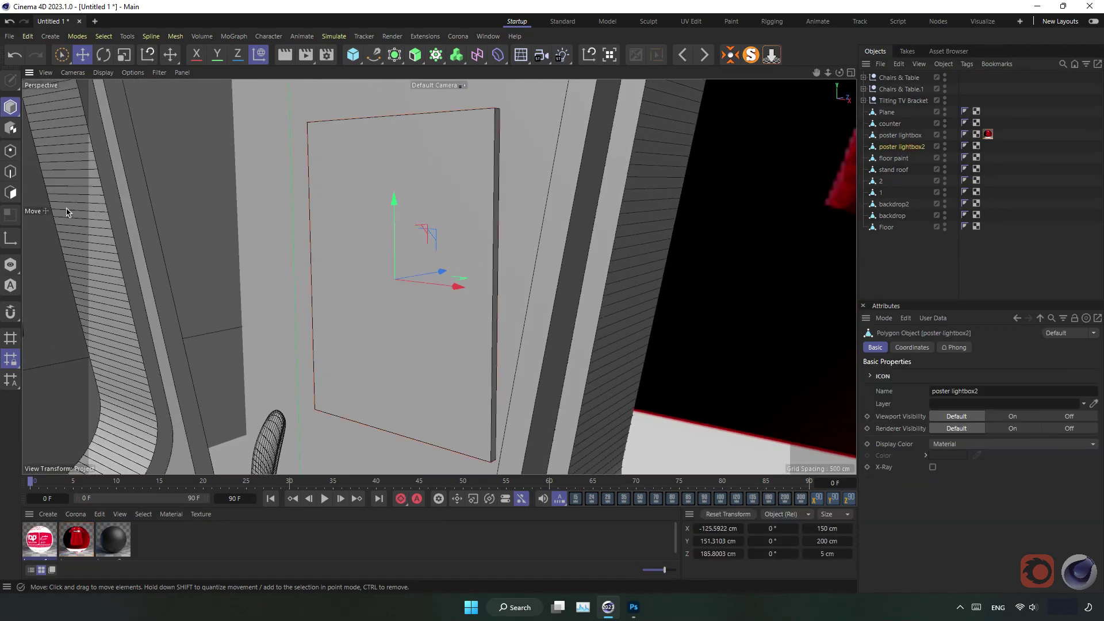
pyautogui.click(10, 192)
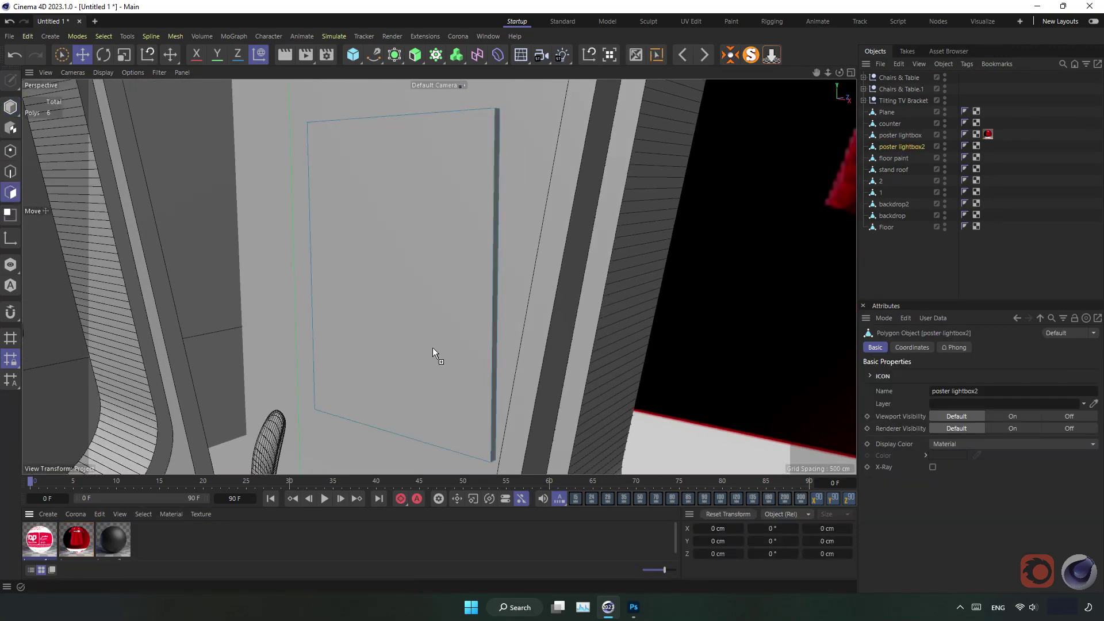
pyautogui.moveTo(433, 352); pyautogui.dragTo(434, 352)
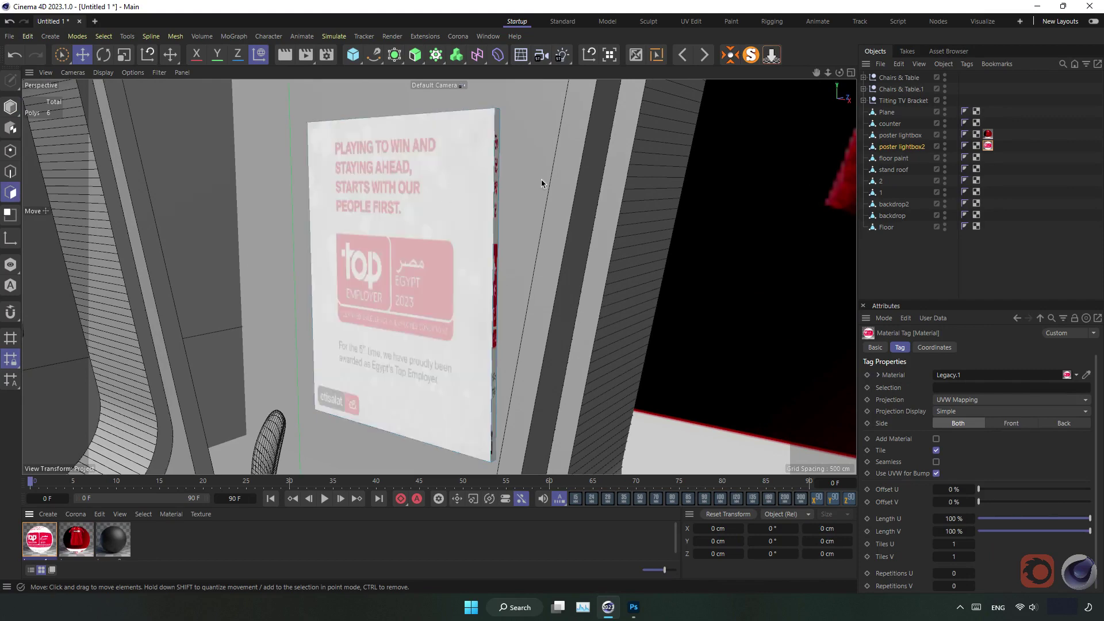
# Step: Apply the poster material to the edge faces by inverting the front-face selection
pyautogui.click(477, 168)
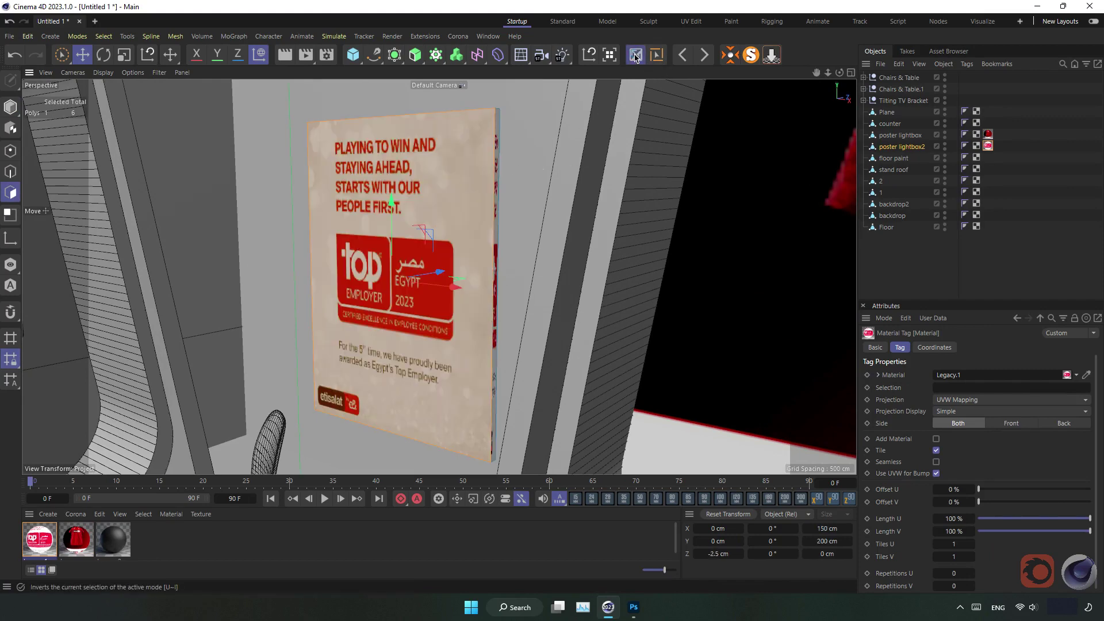
pyautogui.click(635, 56)
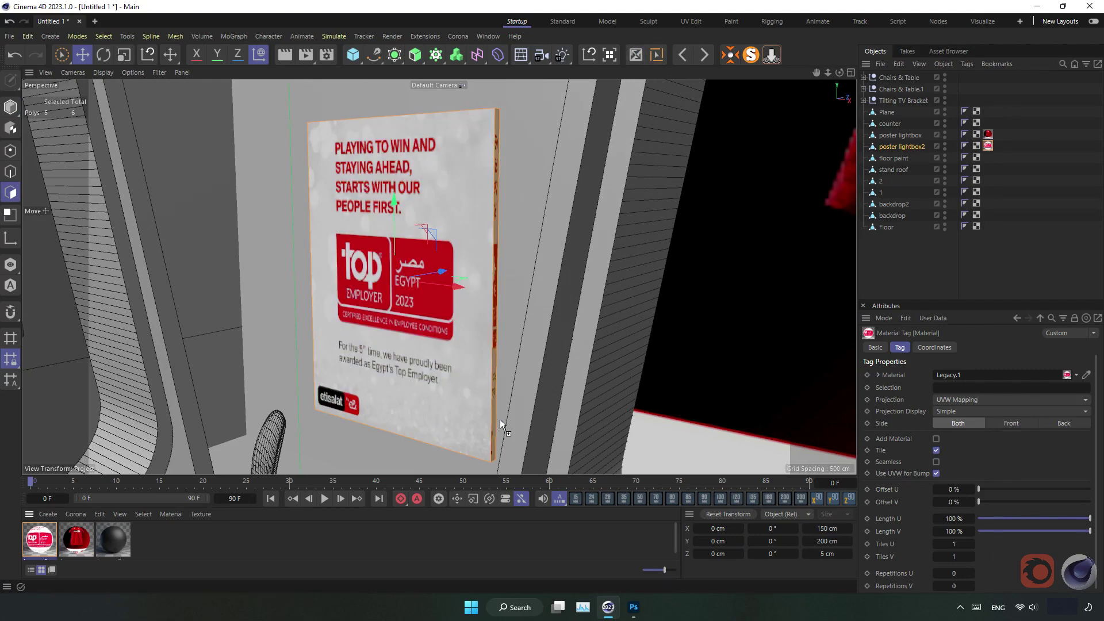
pyautogui.moveTo(493, 415); pyautogui.dragTo(494, 416)
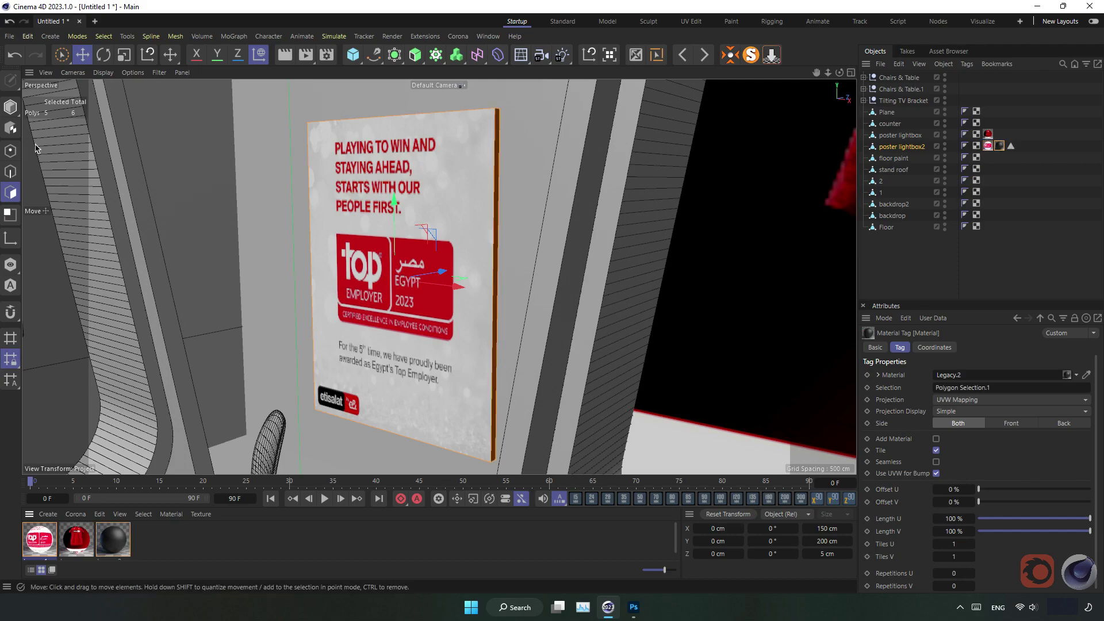
pyautogui.click(10, 106)
# Step: Zoom in and select the TV on the left wall
pyautogui.scroll(-5, 288, 253)
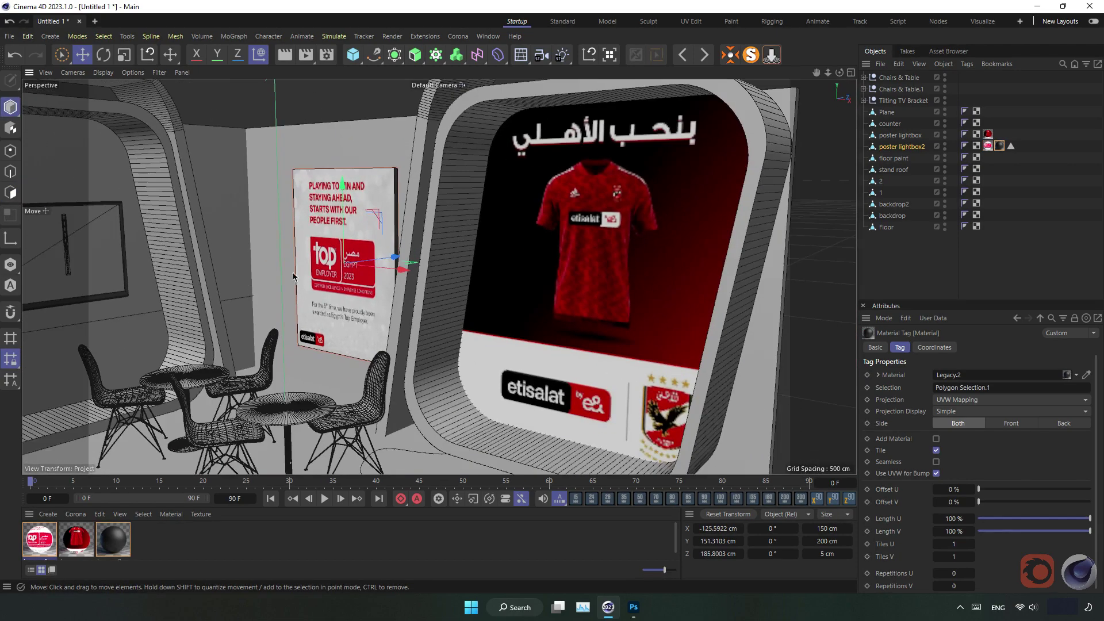
pyautogui.scroll(2, 293, 276)
pyautogui.scroll(3, 253, 288)
pyautogui.scroll(3, 253, 270)
pyautogui.scroll(2, 253, 262)
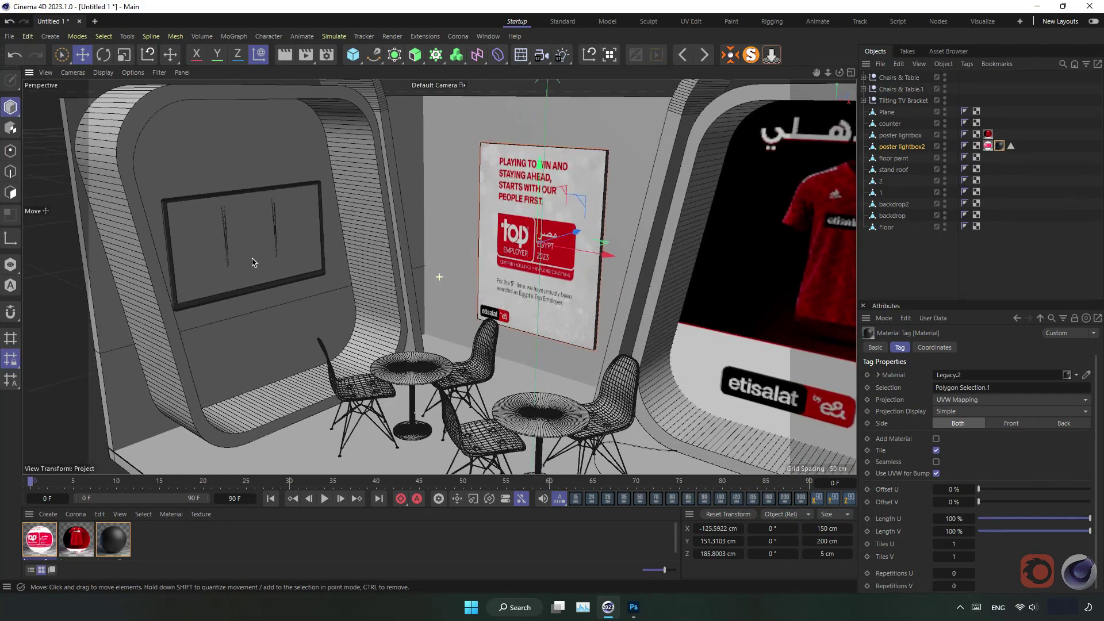
pyautogui.click(253, 262)
pyautogui.scroll(3, 253, 262)
pyautogui.scroll(2, 253, 262)
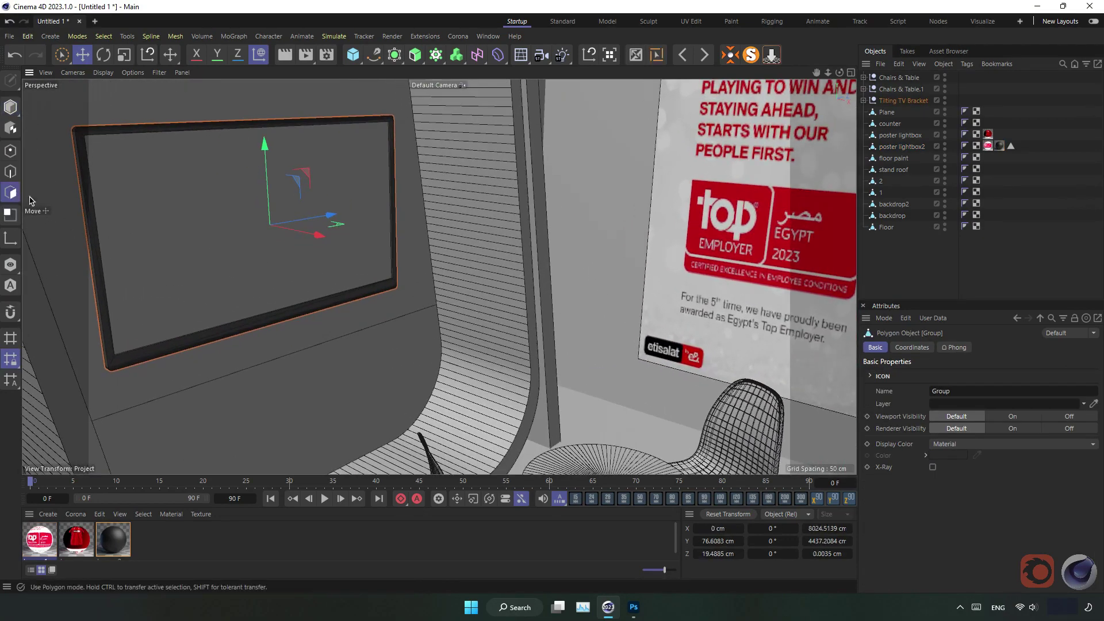
# Step: Duplicate the poster material as Legacy.3 with 1674021778225.jpeg as its Diffuse image
pyautogui.click(12, 193)
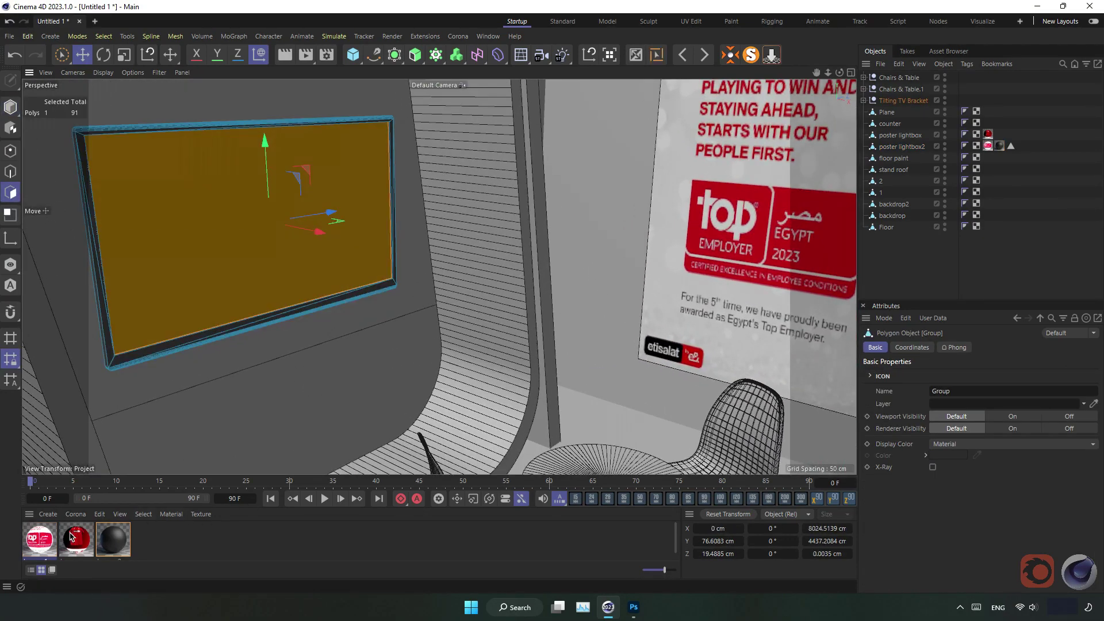
pyautogui.click(42, 539)
pyautogui.hotkey('ctrl', 'c')
pyautogui.hotkey('ctrl', 'v')
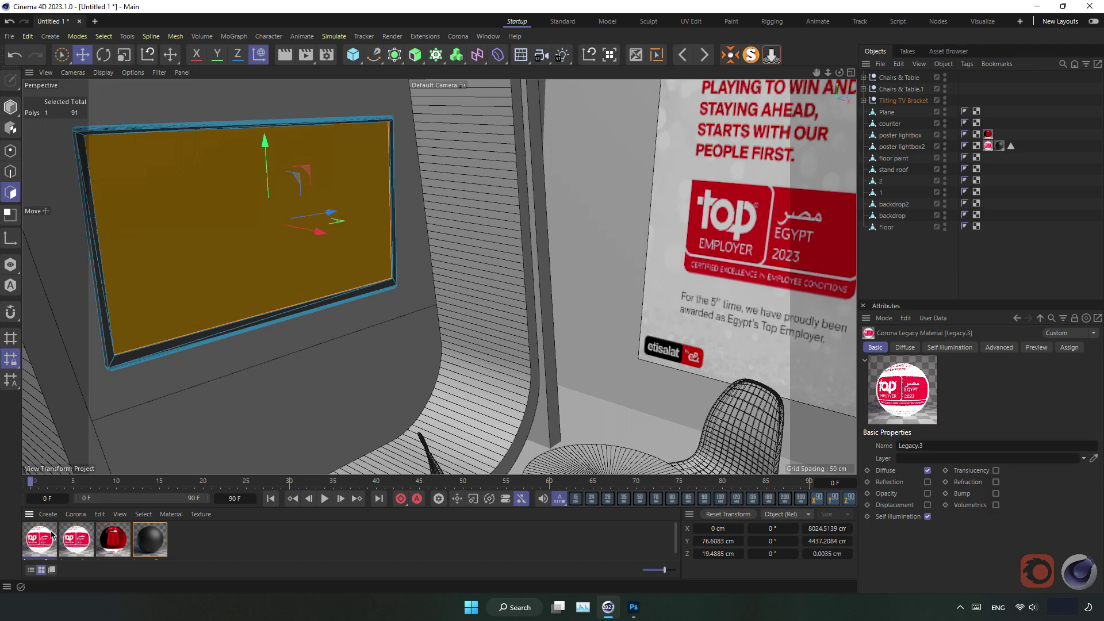
pyautogui.doubleClick(36, 538)
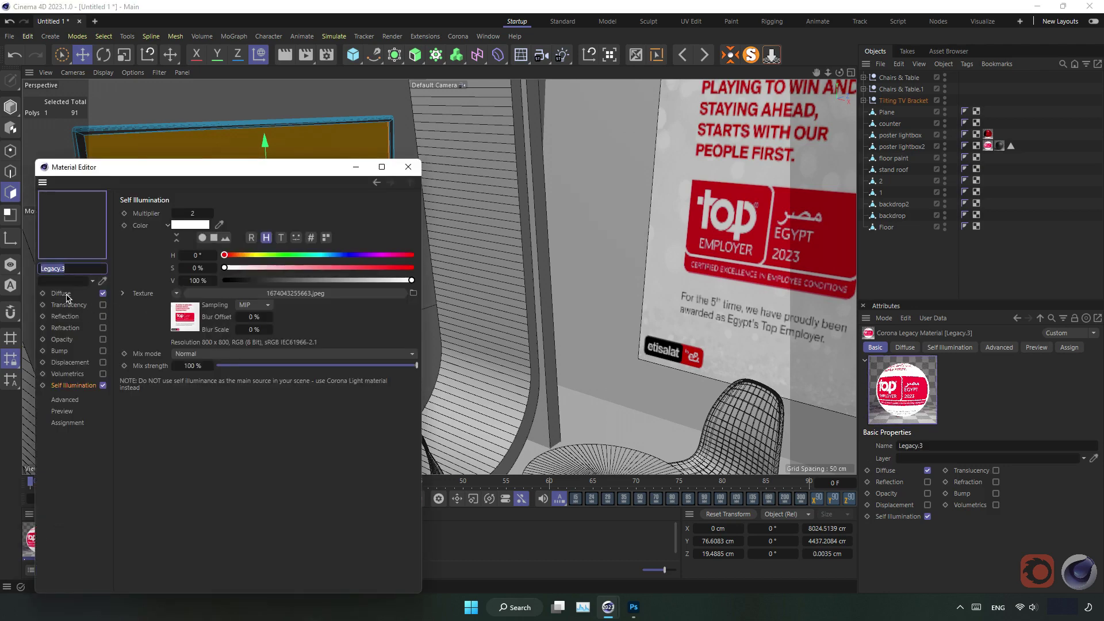
pyautogui.click(61, 293)
pyautogui.click(412, 294)
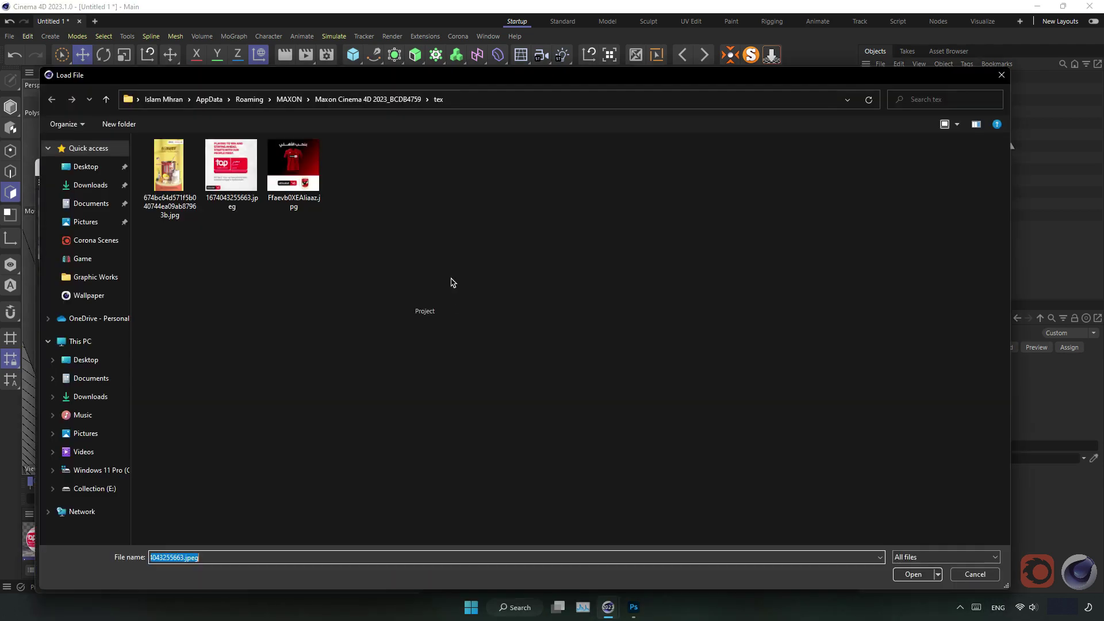
pyautogui.click(101, 167)
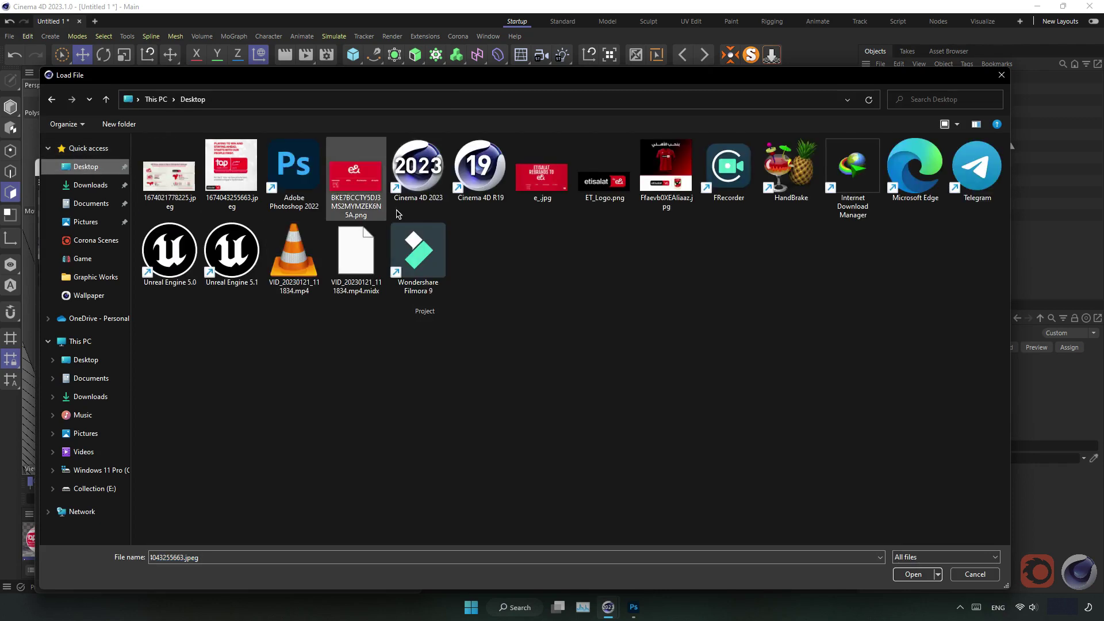
pyautogui.click(160, 184)
pyautogui.doubleClick(160, 184)
pyautogui.click(580, 352)
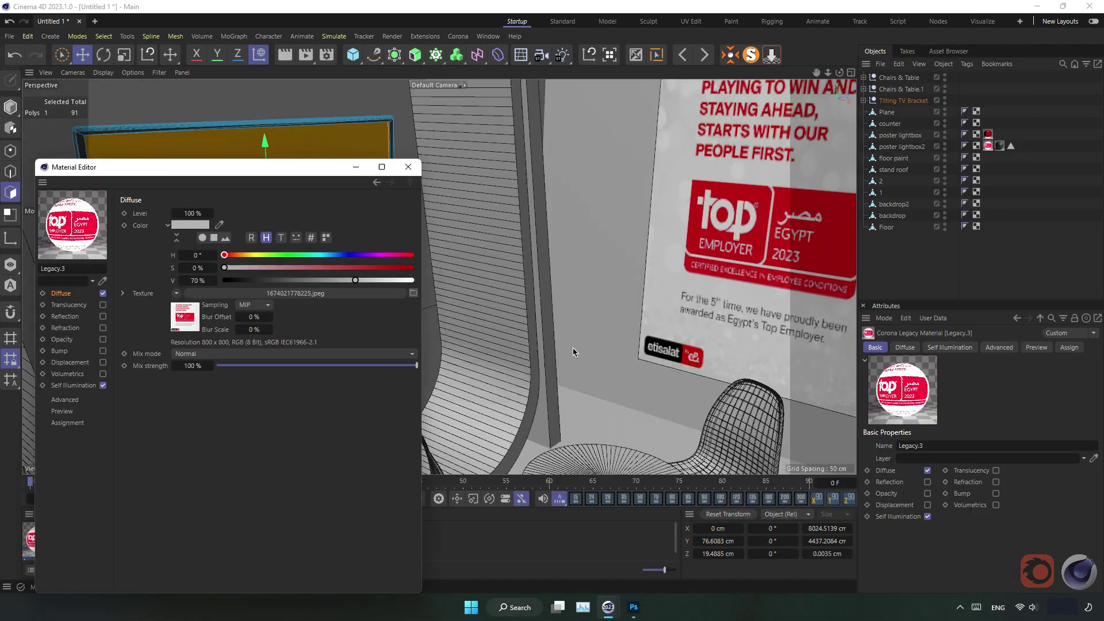
# Step: Copy the rankings image into Legacy.3's Self Illumination texture
pyautogui.rightClick(149, 298)
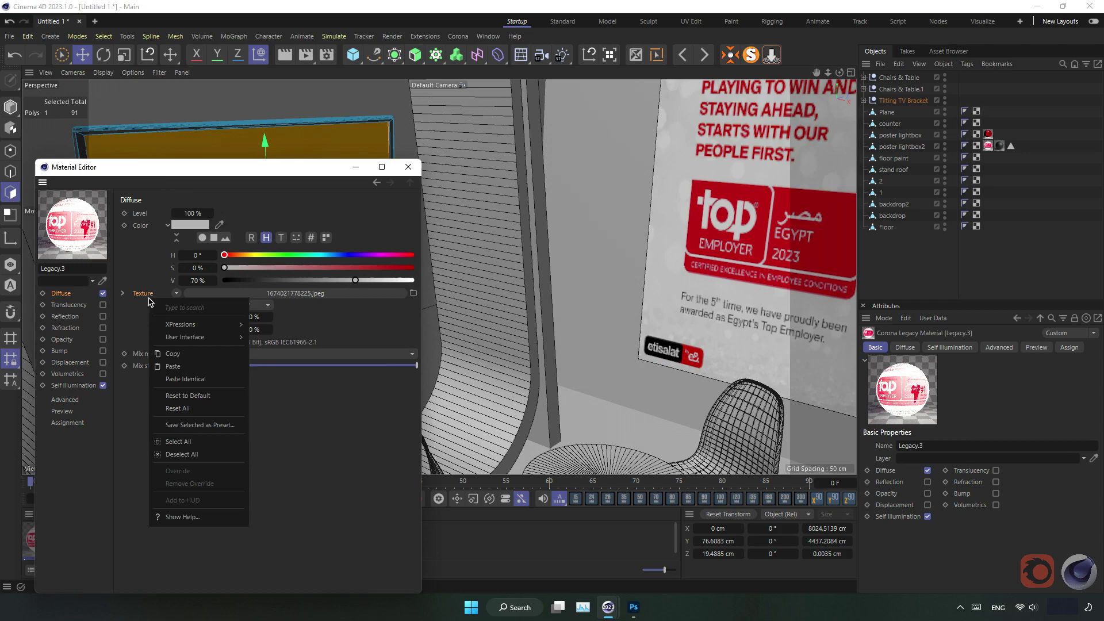
pyautogui.click(172, 355)
pyautogui.click(107, 386)
pyautogui.rightClick(146, 299)
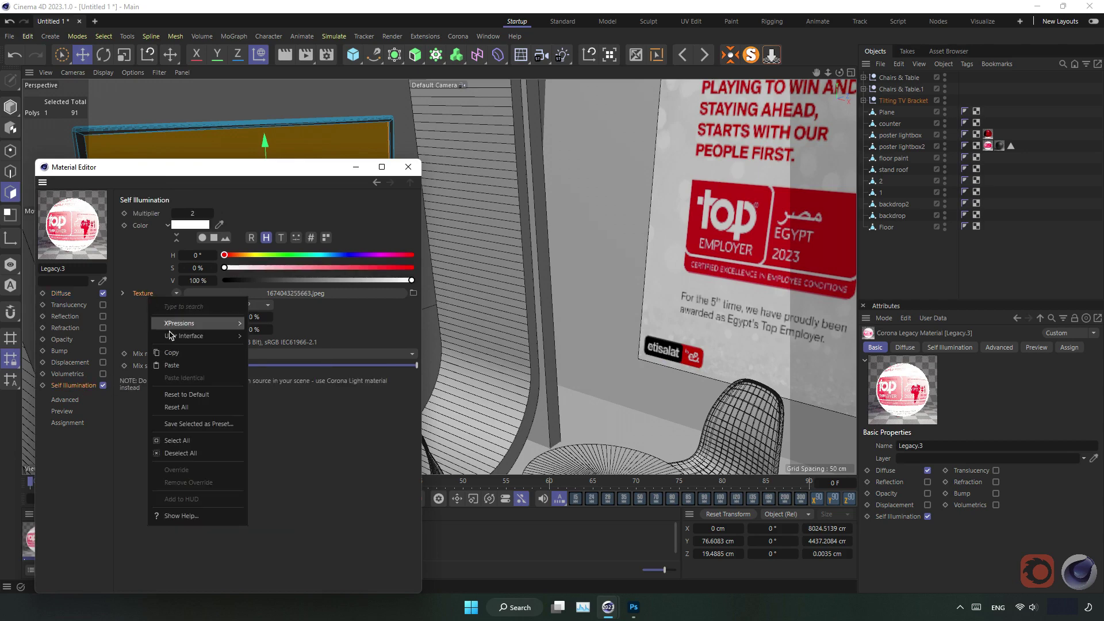
pyautogui.click(173, 363)
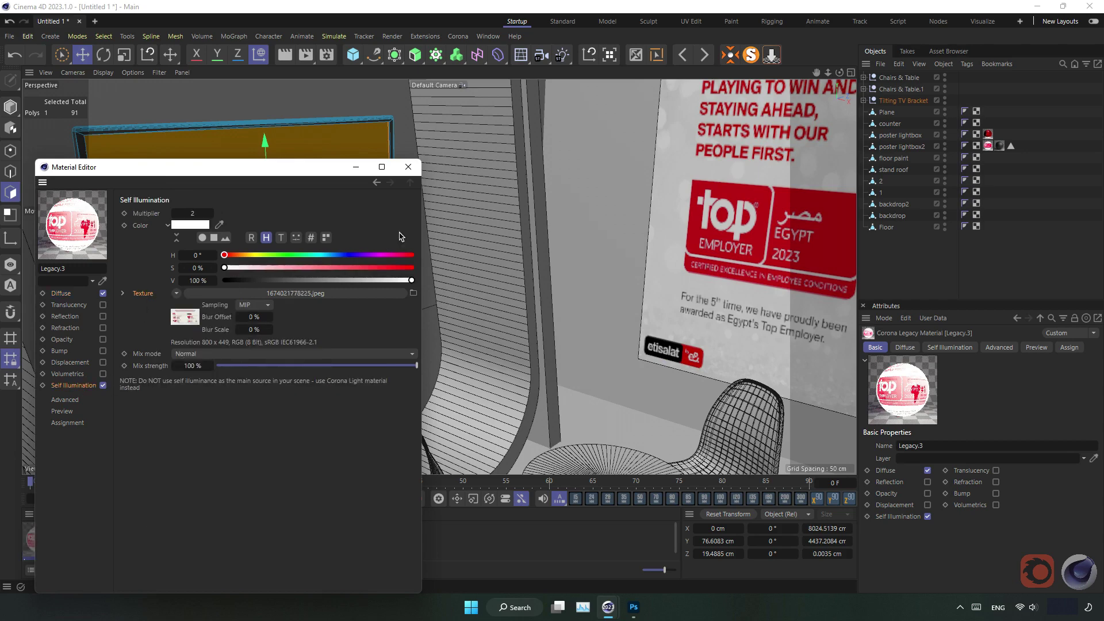
pyautogui.click(409, 167)
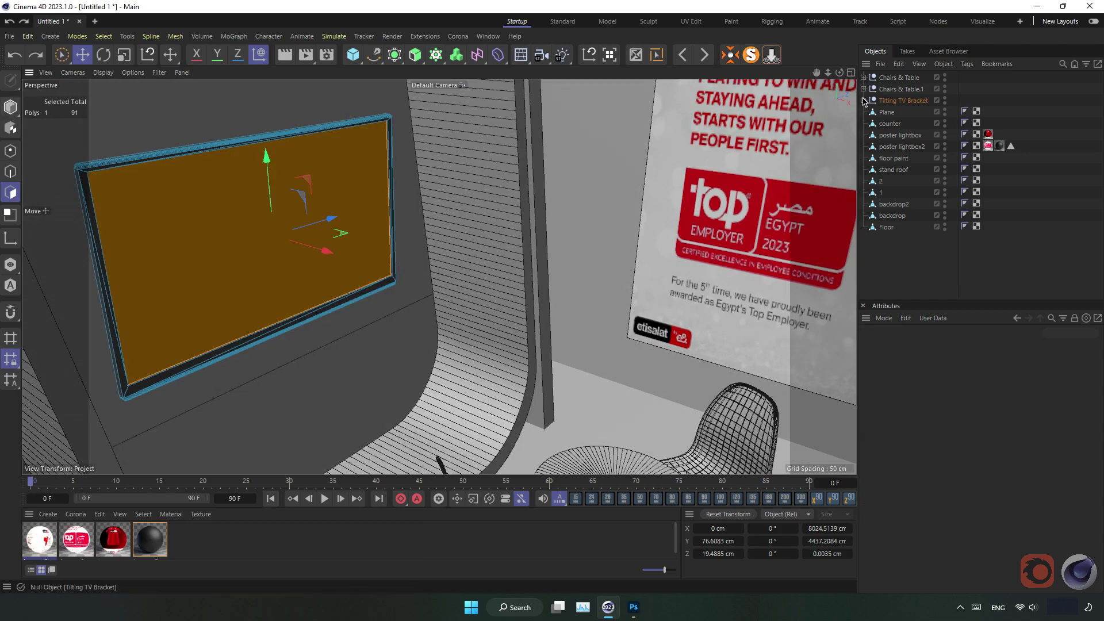
# Step: Apply Legacy.3 to the TV screen inside the Tilting TV Bracket group
pyautogui.click(863, 100)
pyautogui.moveTo(982, 296); pyautogui.dragTo(999, 297)
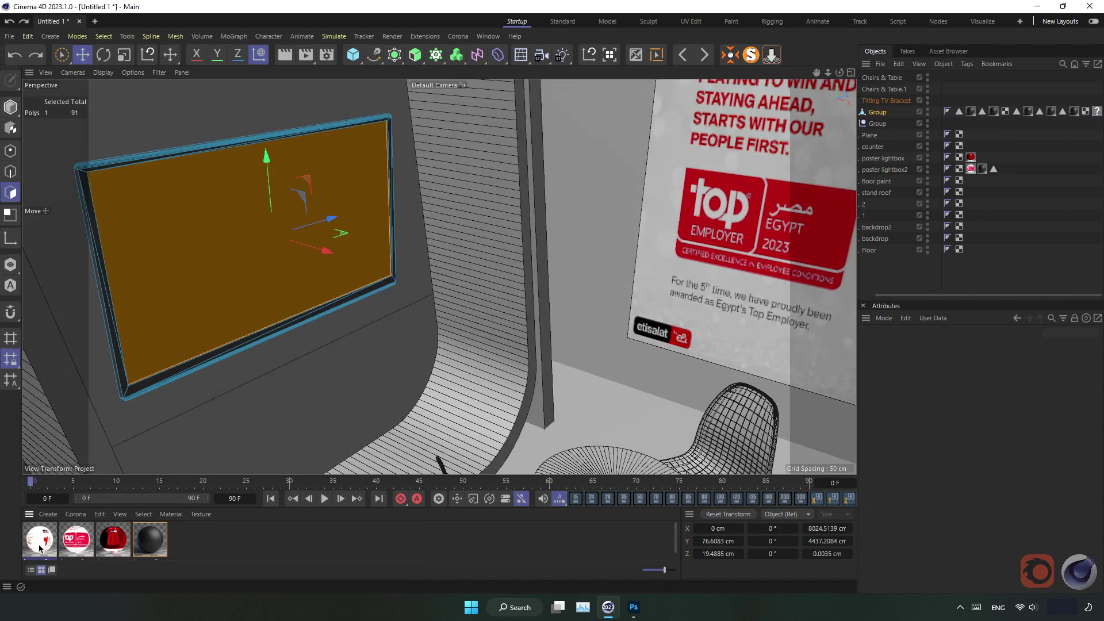
pyautogui.moveTo(1086, 130); pyautogui.dragTo(1097, 112)
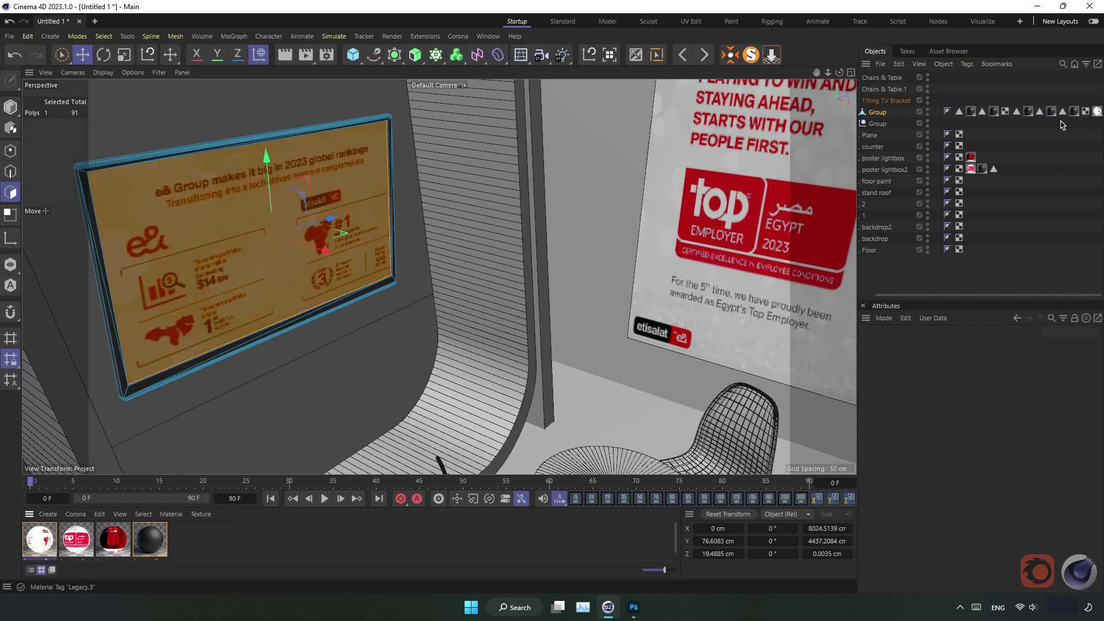
pyautogui.click(10, 105)
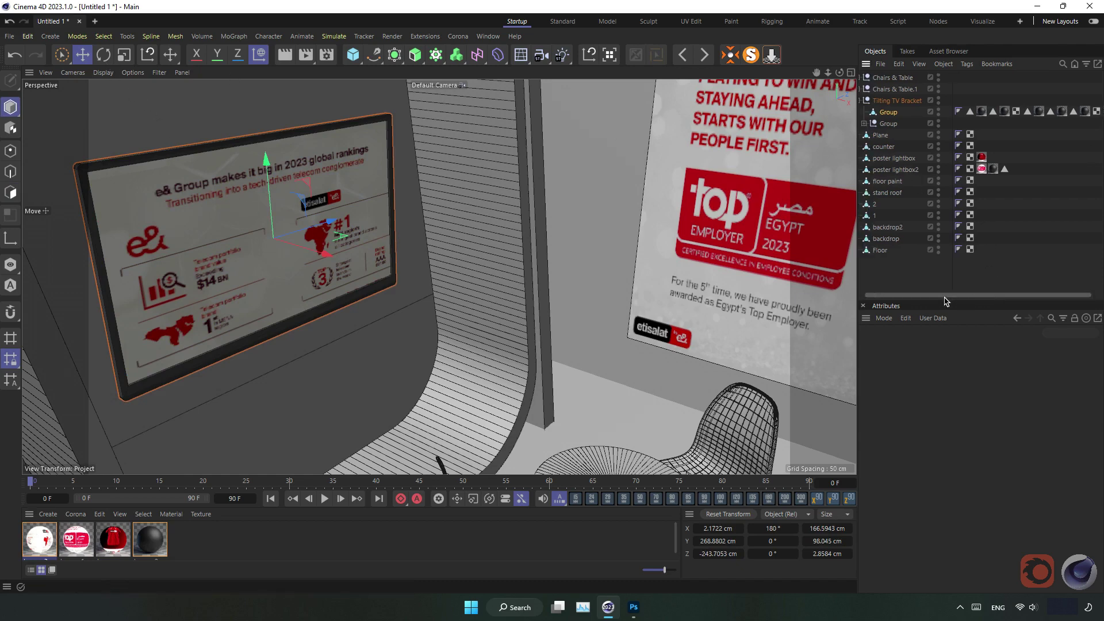
pyautogui.click(863, 101)
pyautogui.click(901, 270)
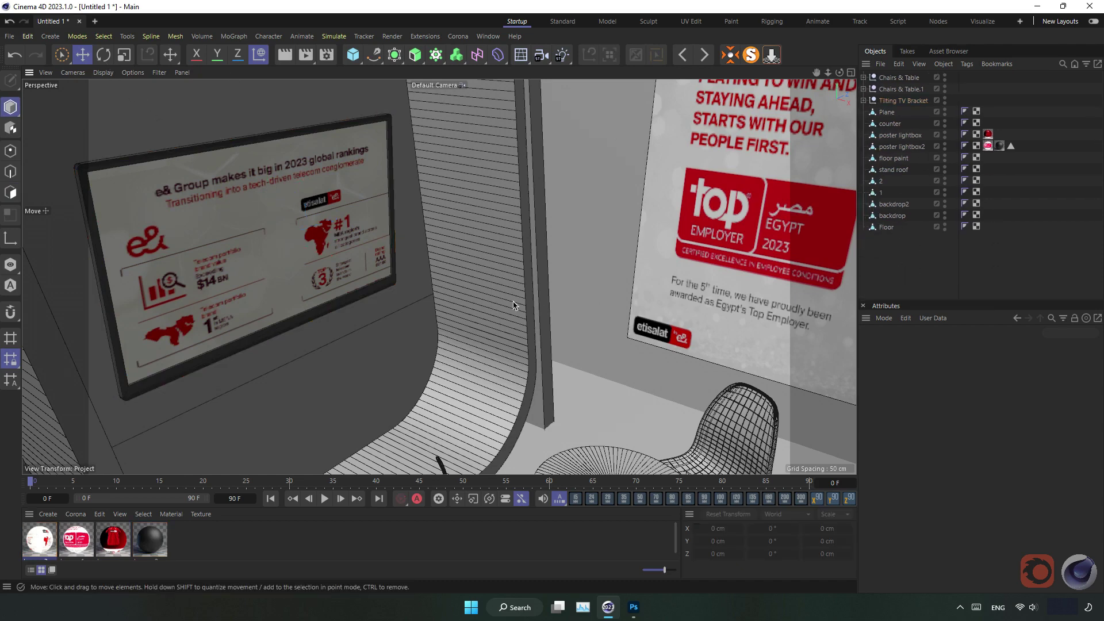
pyautogui.keyDown('alt'); pyautogui.moveTo(397, 276); pyautogui.dragTo(440, 281); pyautogui.keyUp('alt')
# Step: Create a new Corona Legacy material, Legacy.4, and open it for editing
pyautogui.scroll(-5, 440, 280)
pyautogui.scroll(-3, 440, 280)
pyautogui.scroll(-2, 437, 285)
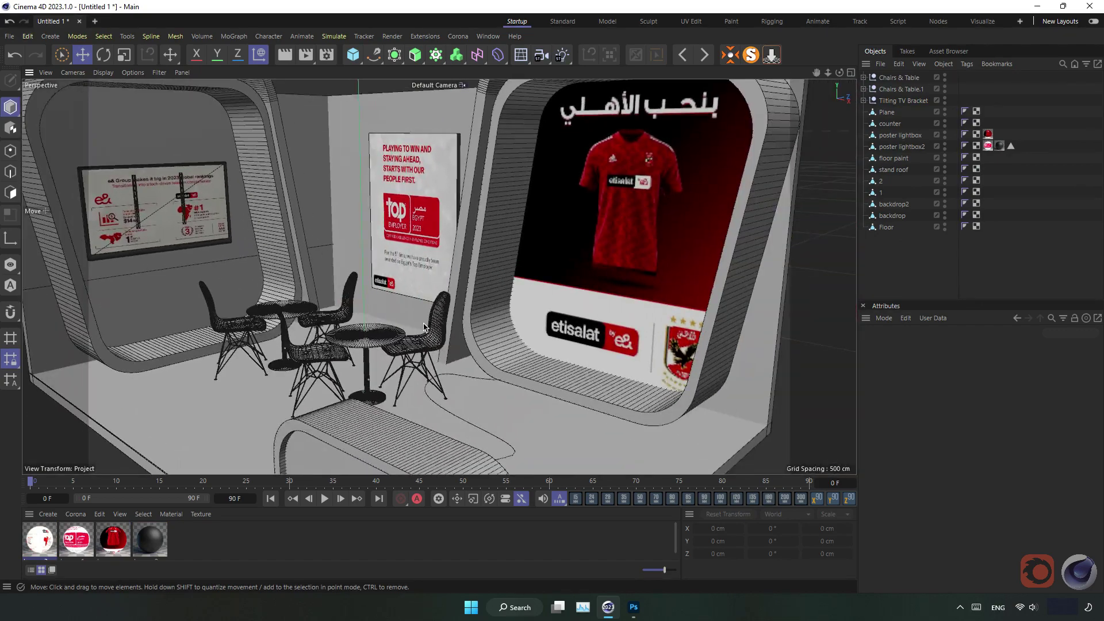
pyautogui.scroll(-1, 430, 296)
pyautogui.scroll(3, 431, 296)
pyautogui.scroll(2, 437, 296)
pyautogui.scroll(2, 443, 297)
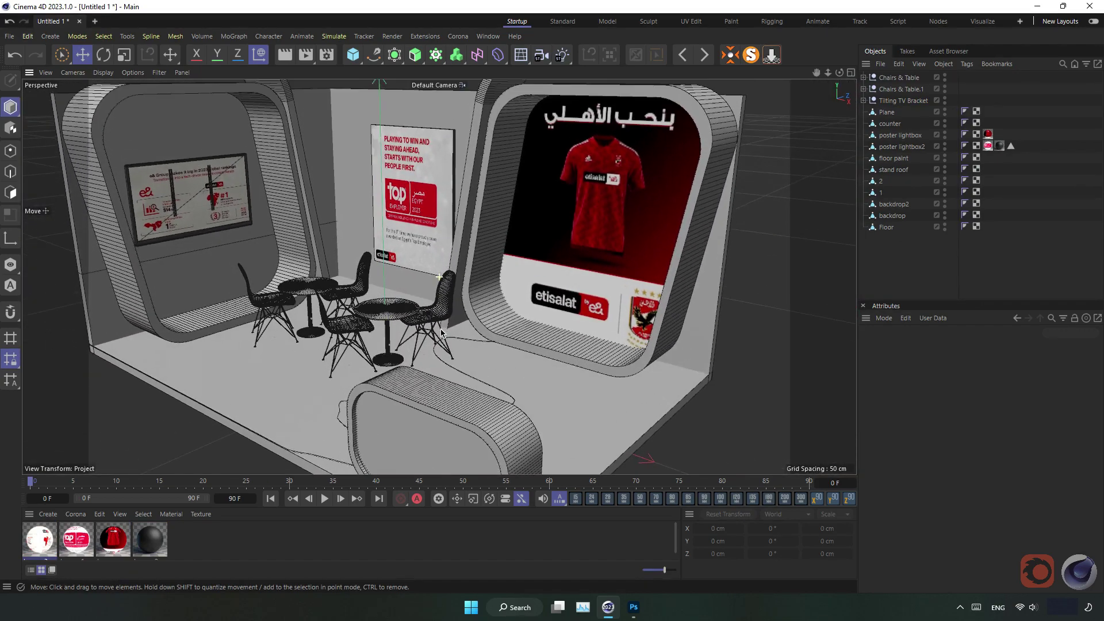
pyautogui.scroll(1, 448, 297)
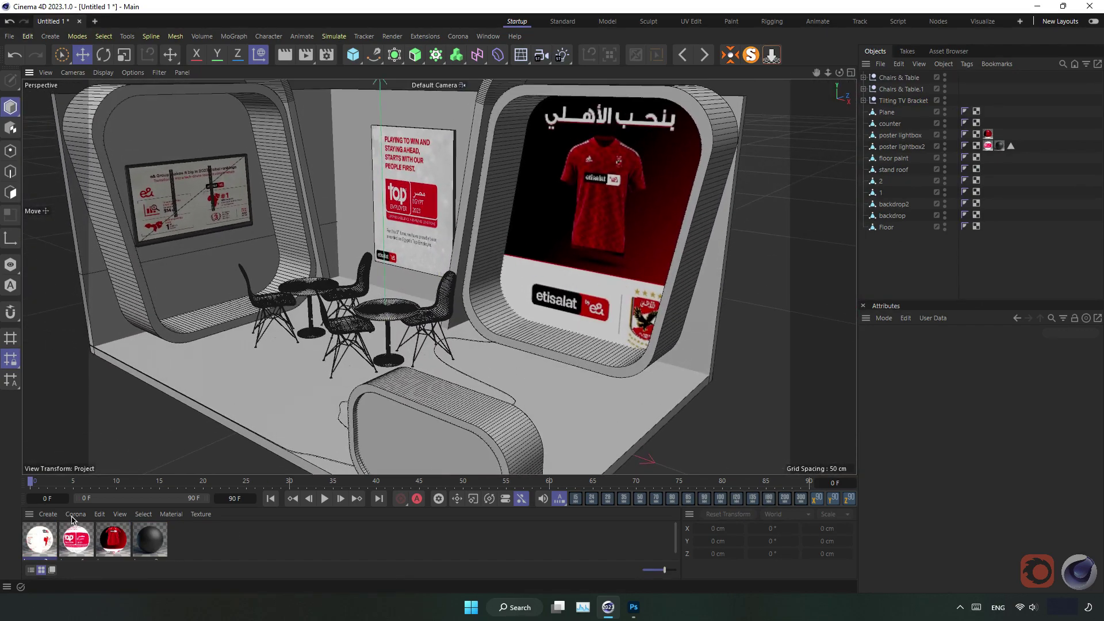
pyautogui.click(71, 514)
pyautogui.click(86, 371)
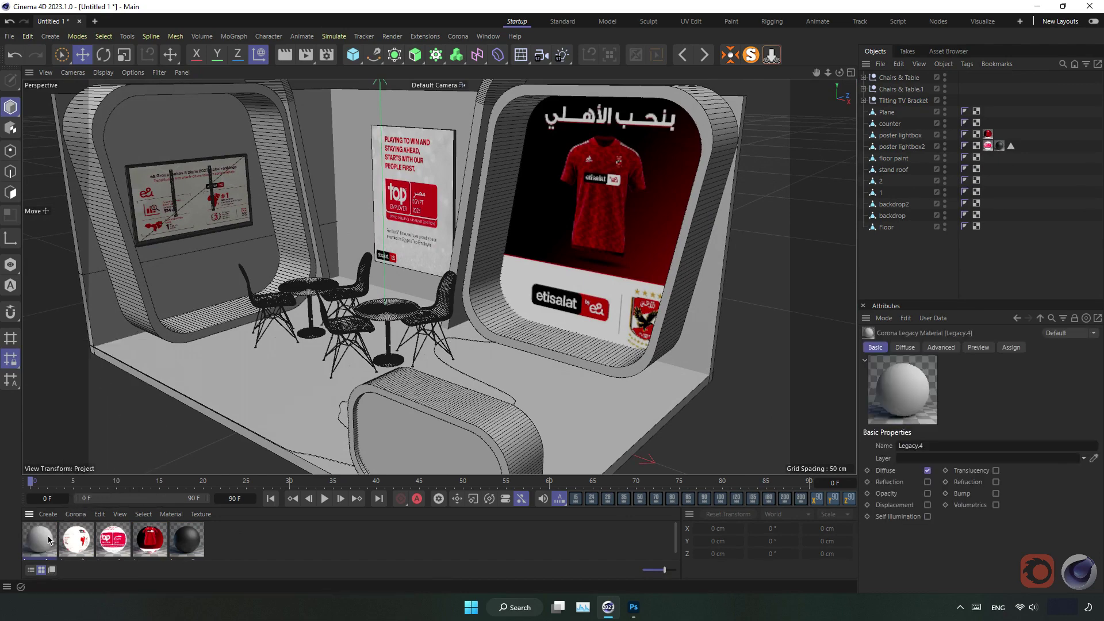
pyautogui.doubleClick(49, 539)
pyautogui.moveTo(304, 171); pyautogui.dragTo(881, 98)
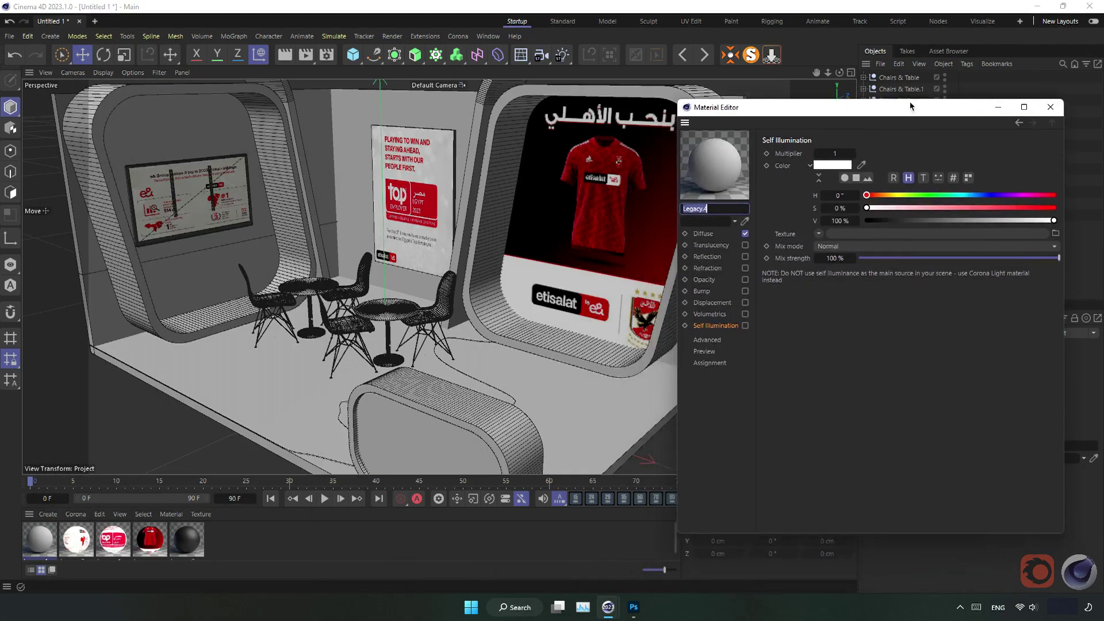
# Step: Sample the poster logo's red for Diffuse and enable Reflection at 48% glossiness
pyautogui.click(652, 221)
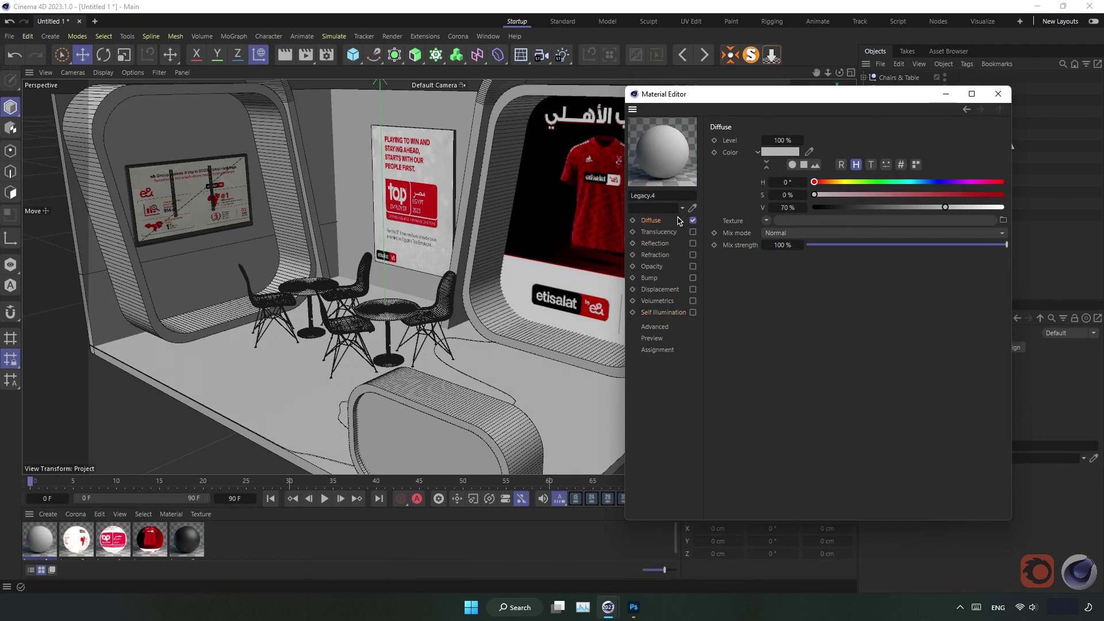
pyautogui.click(809, 152)
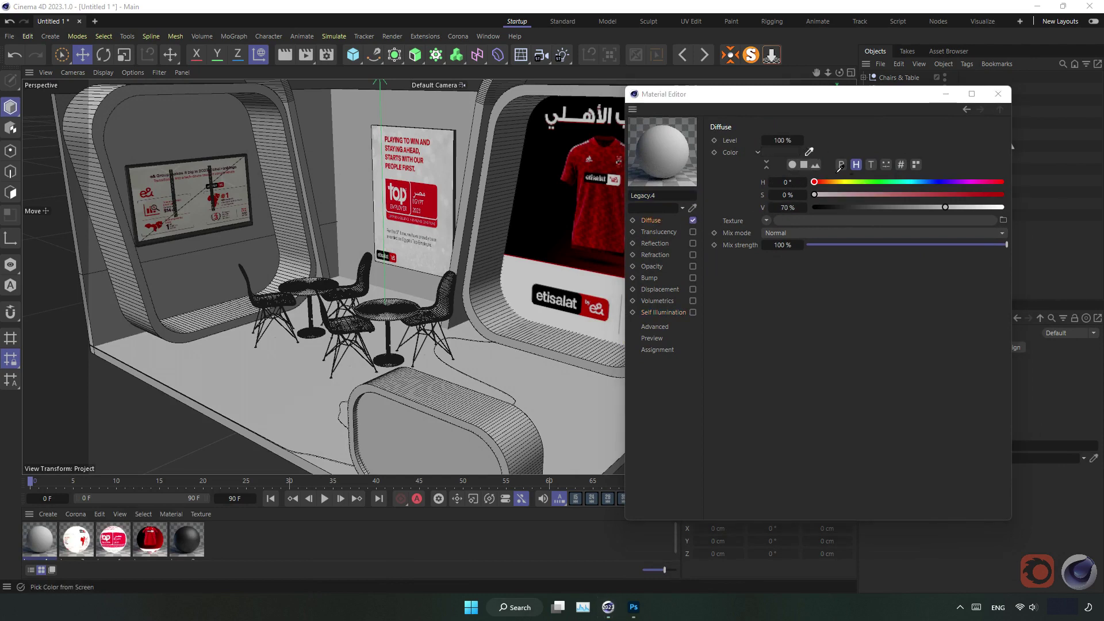
pyautogui.click(431, 205)
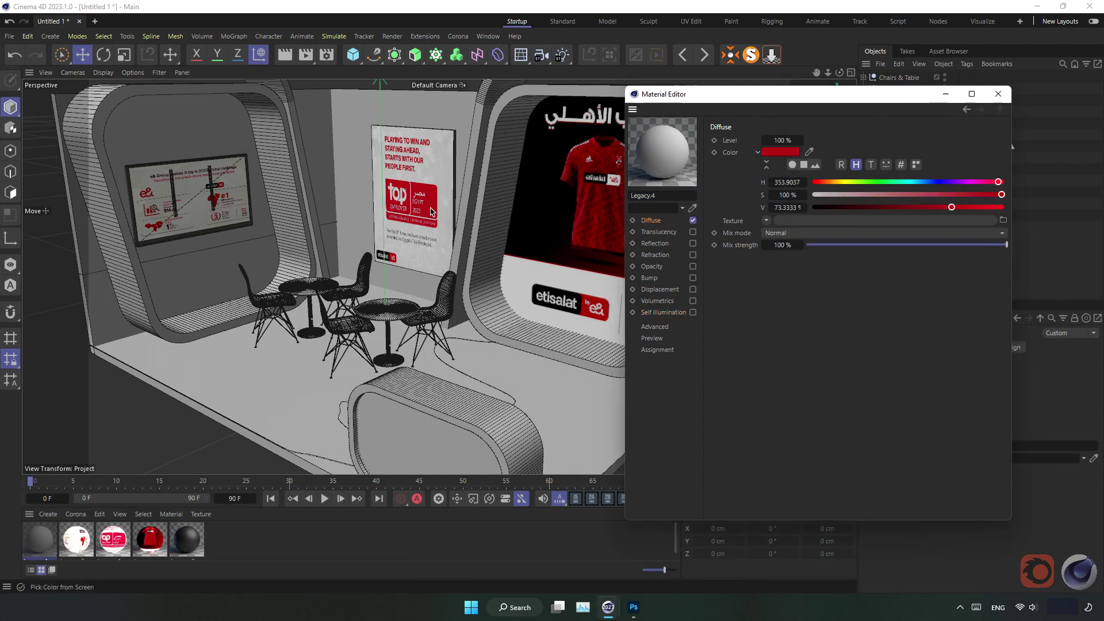
pyautogui.click(692, 243)
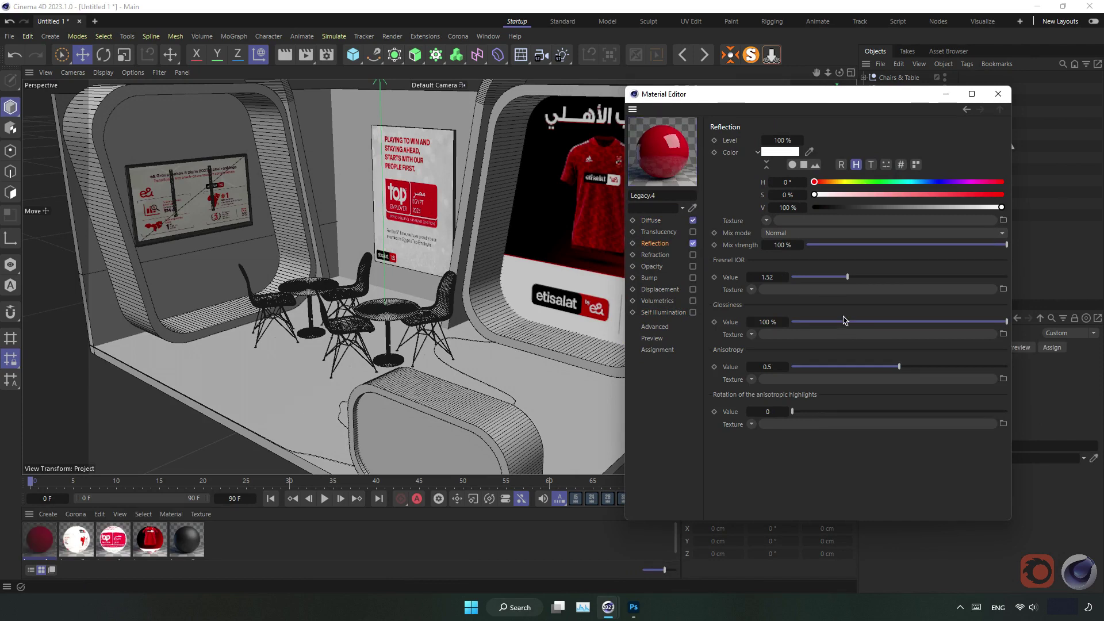
pyautogui.click(895, 322)
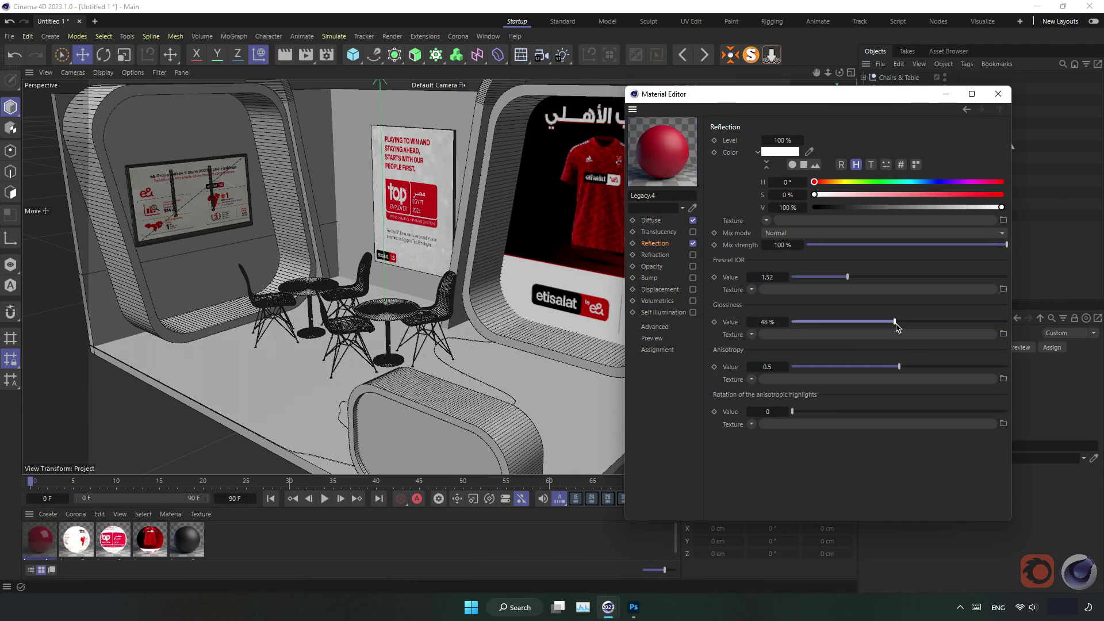
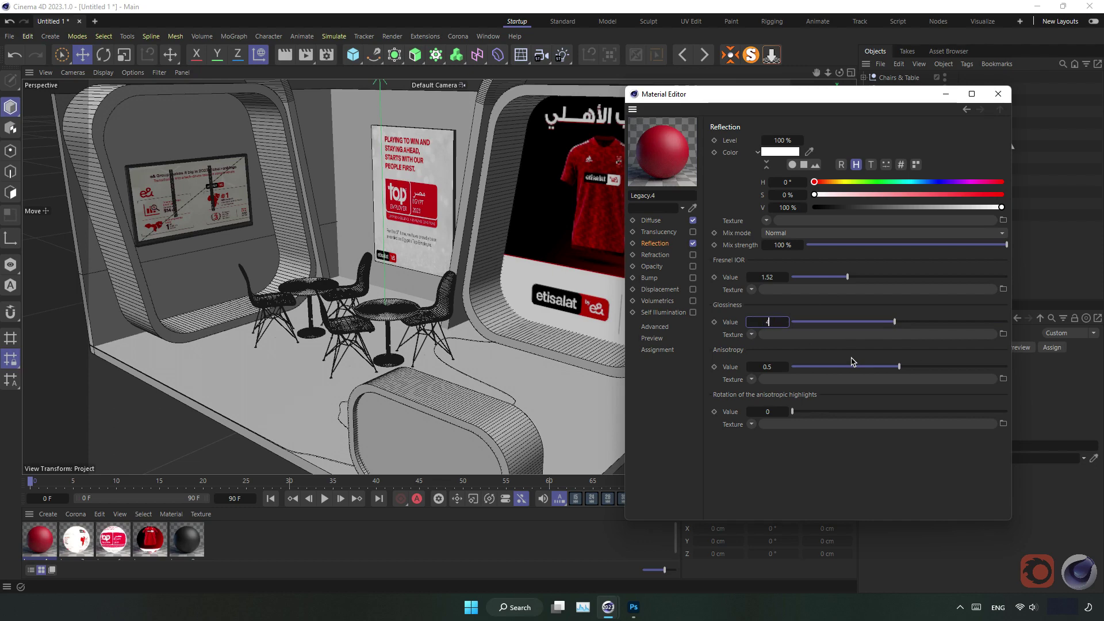
# Step: Set the red Legacy.4 material's glossiness to 50% and apply it to the back wall and floor paint
pyautogui.press('Return')
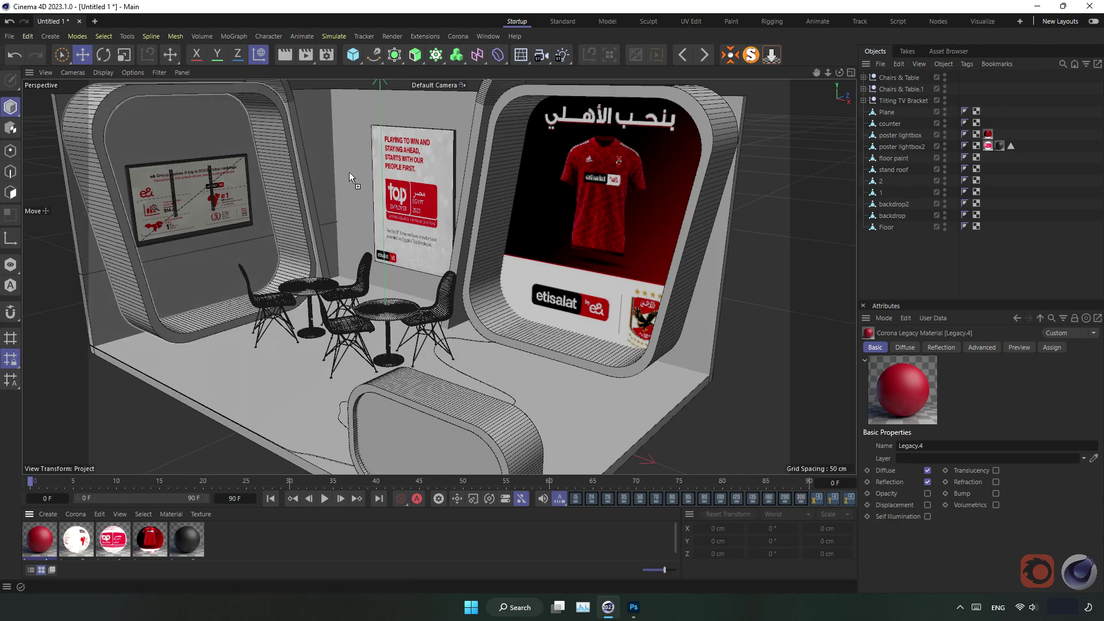
pyautogui.moveTo(252, 409); pyautogui.dragTo(459, 271)
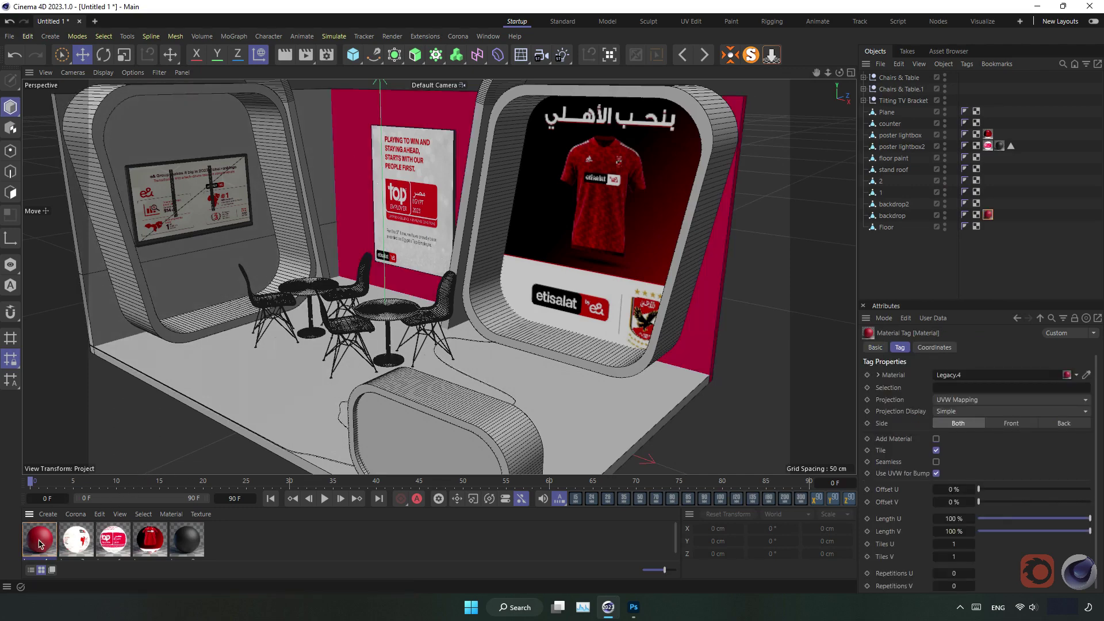
pyautogui.moveTo(268, 424); pyautogui.dragTo(274, 421)
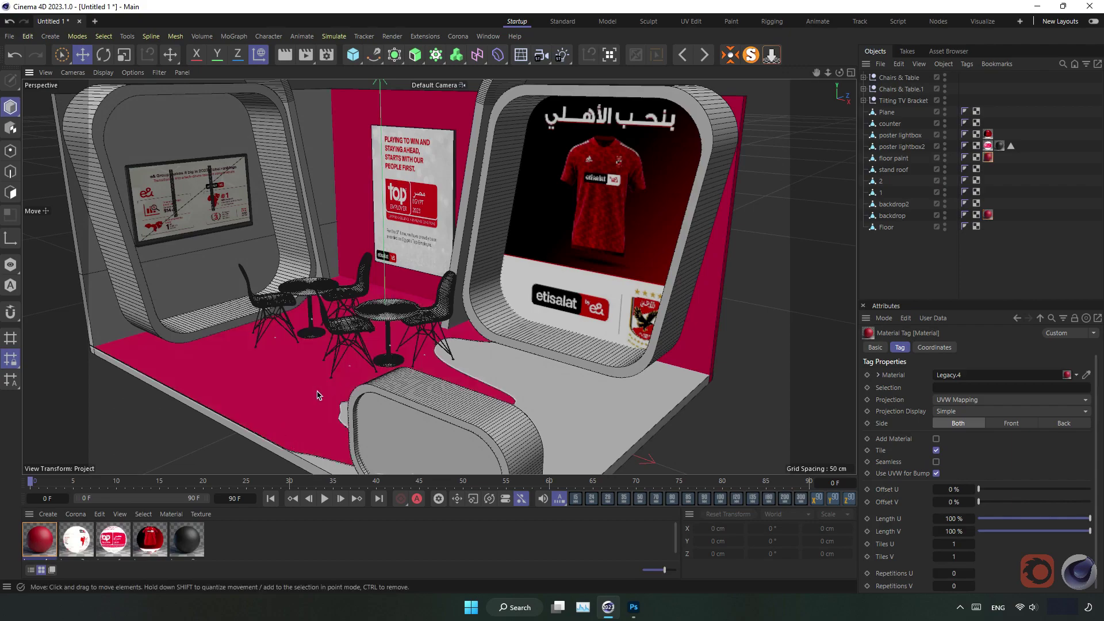
# Step: Apply the red Legacy.4 material to both tables
pyautogui.scroll(3, 341, 334)
pyautogui.scroll(2, 342, 334)
pyautogui.scroll(2, 342, 333)
pyautogui.scroll(3, 402, 276)
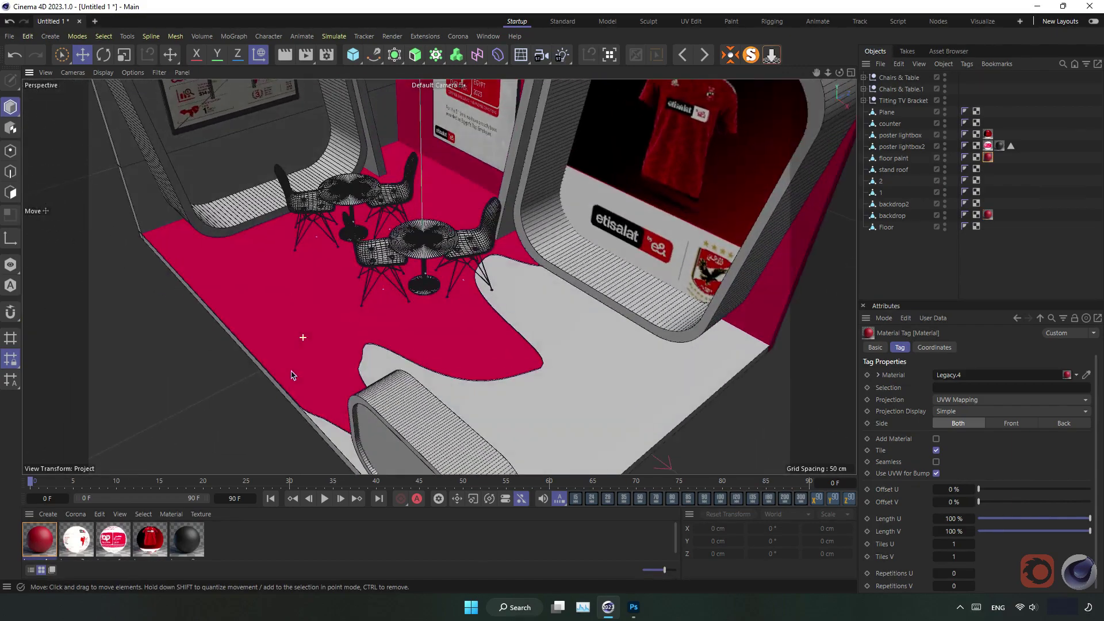
pyautogui.scroll(2, 434, 251)
pyautogui.scroll(2, 434, 251)
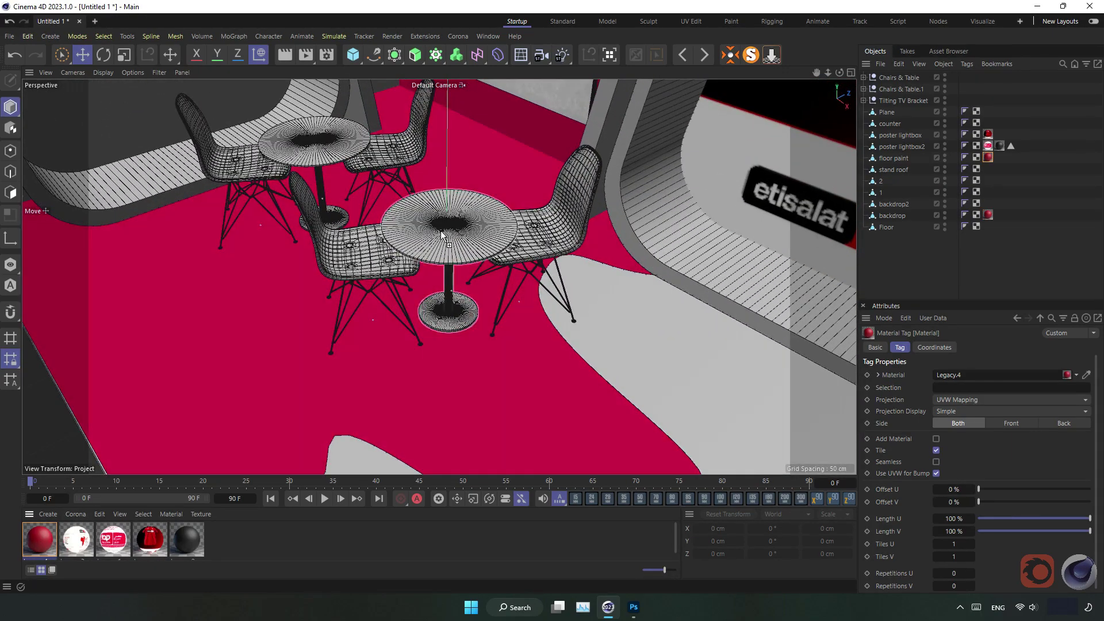
pyautogui.moveTo(49, 541); pyautogui.dragTo(446, 227)
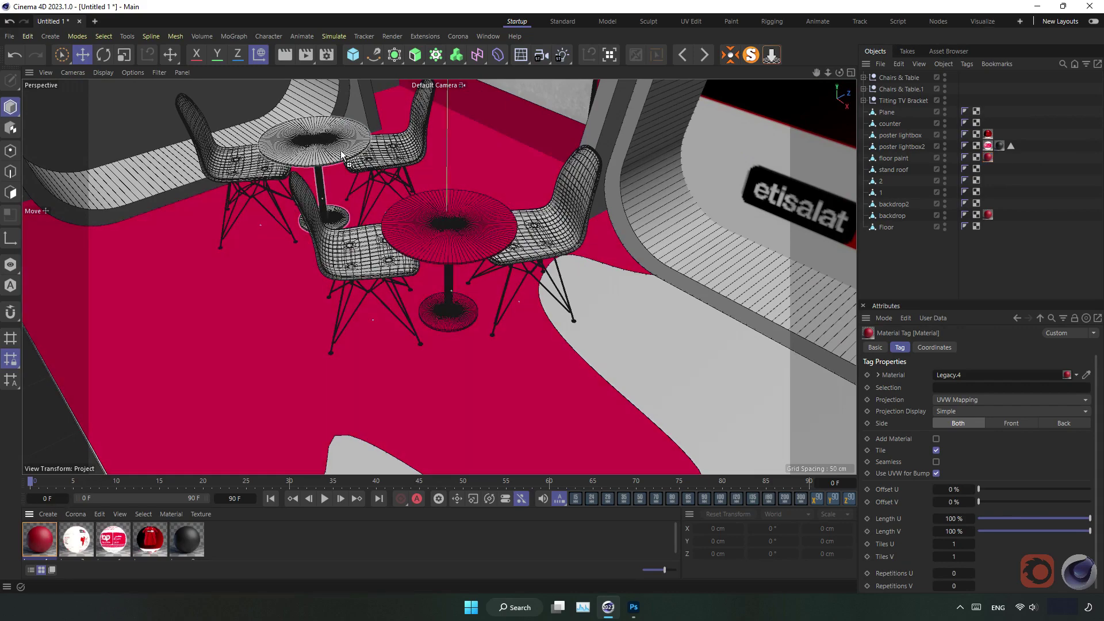
pyautogui.moveTo(39, 538)
pyautogui.mouseDown()
pyautogui.moveTo(313, 138)
pyautogui.moveTo(259, 323)
pyautogui.mouseUp()
pyautogui.scroll(-5, 259, 322)
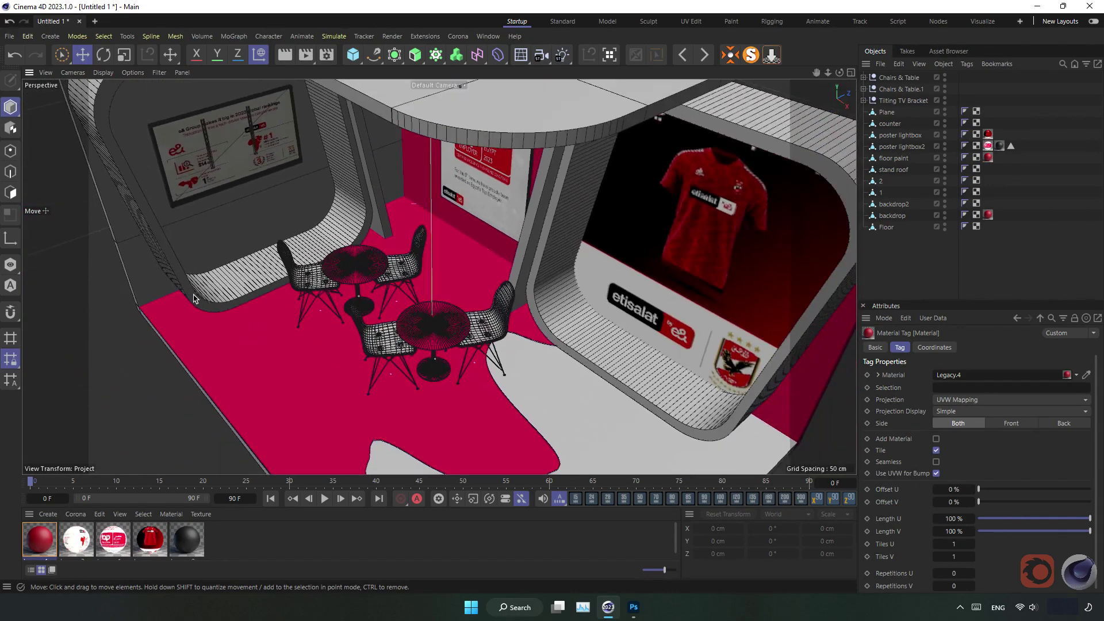
pyautogui.scroll(-3, 247, 332)
# Step: Loop-select the lower polygon strip of backdrop2 and apply the red Legacy.4 material to it
pyautogui.scroll(-2, 248, 332)
pyautogui.click(186, 294)
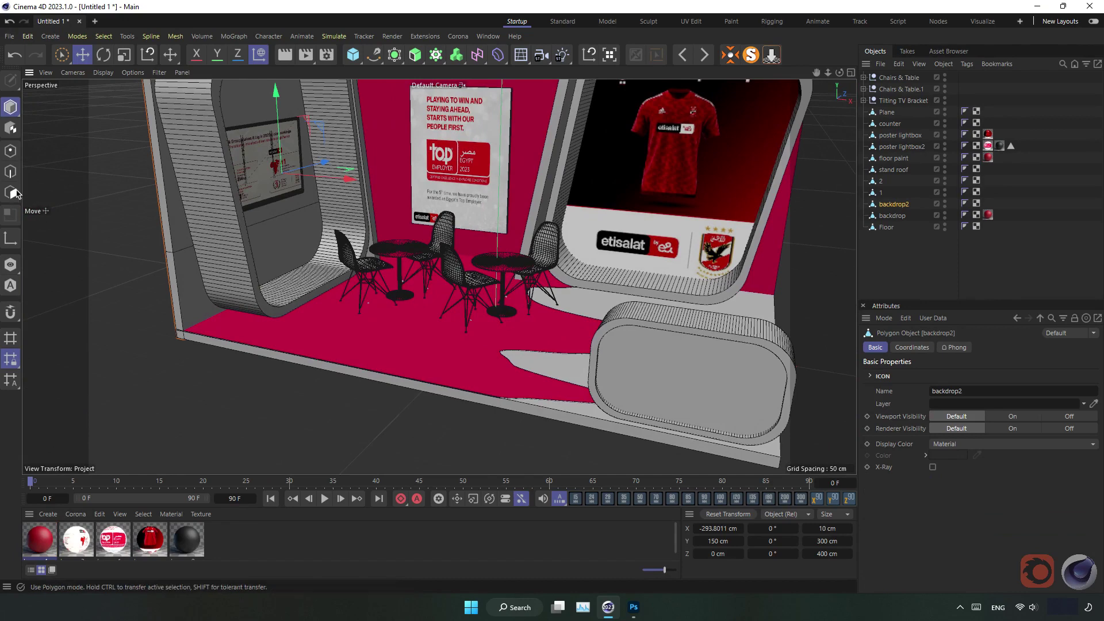
pyautogui.click(10, 193)
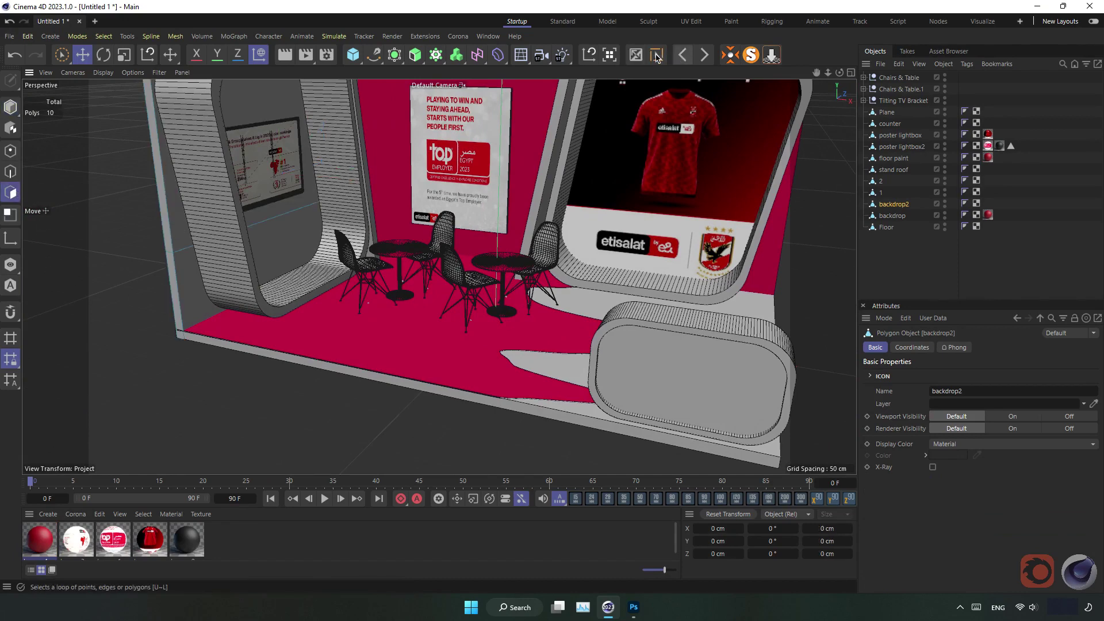
pyautogui.click(656, 55)
pyautogui.click(194, 314)
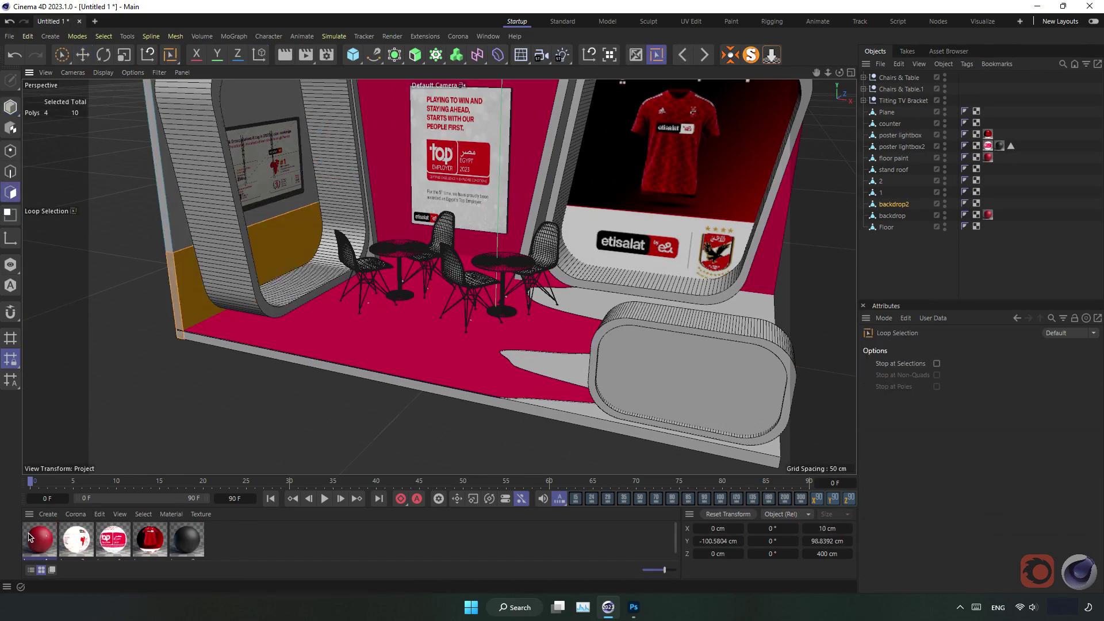
pyautogui.moveTo(40, 539); pyautogui.dragTo(197, 311)
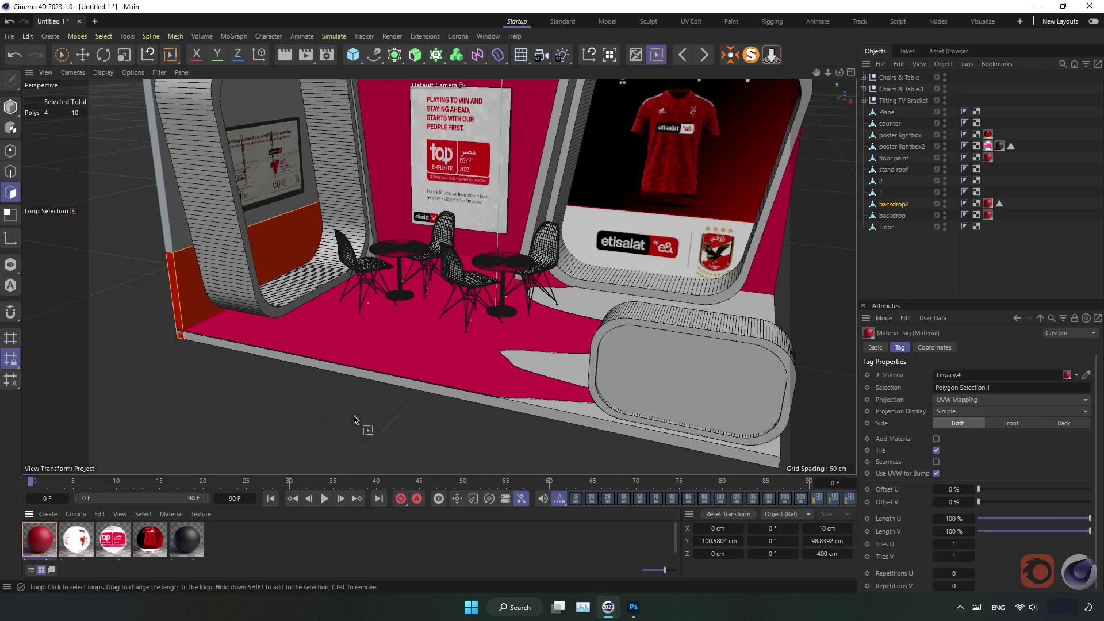
pyautogui.keyDown('alt'); pyautogui.moveTo(354, 419); pyautogui.dragTo(291, 406); pyautogui.keyUp('alt')
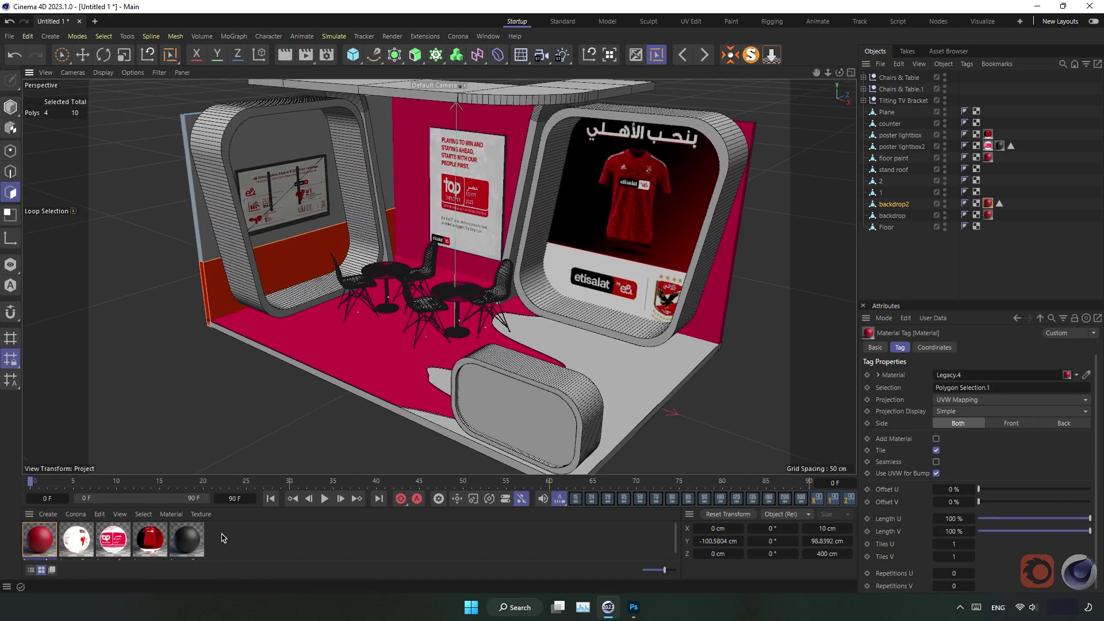
# Step: Create a new Corona Legacy material and open it in the material editor
pyautogui.click(119, 540)
pyautogui.click(75, 514)
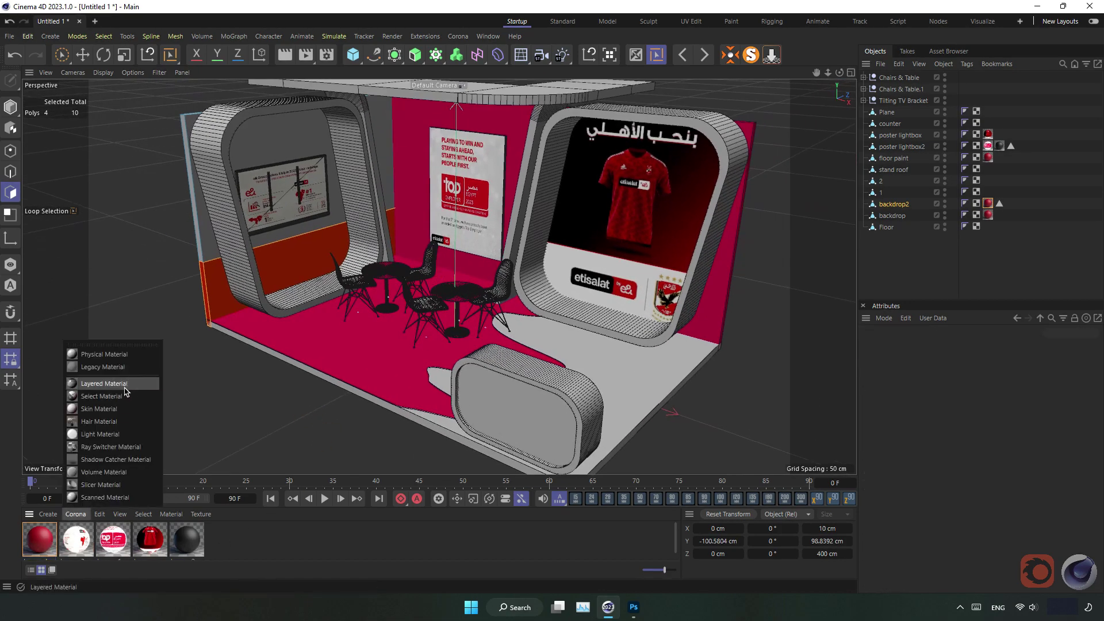
pyautogui.click(95, 385)
pyautogui.doubleClick(35, 537)
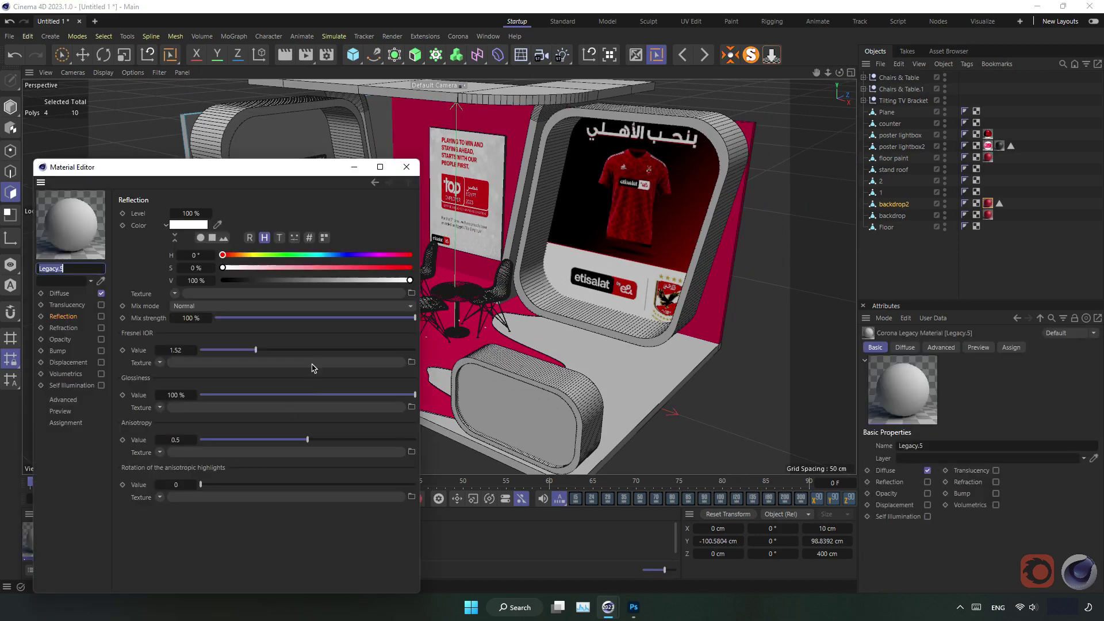
pyautogui.moveTo(293, 177); pyautogui.dragTo(711, 144)
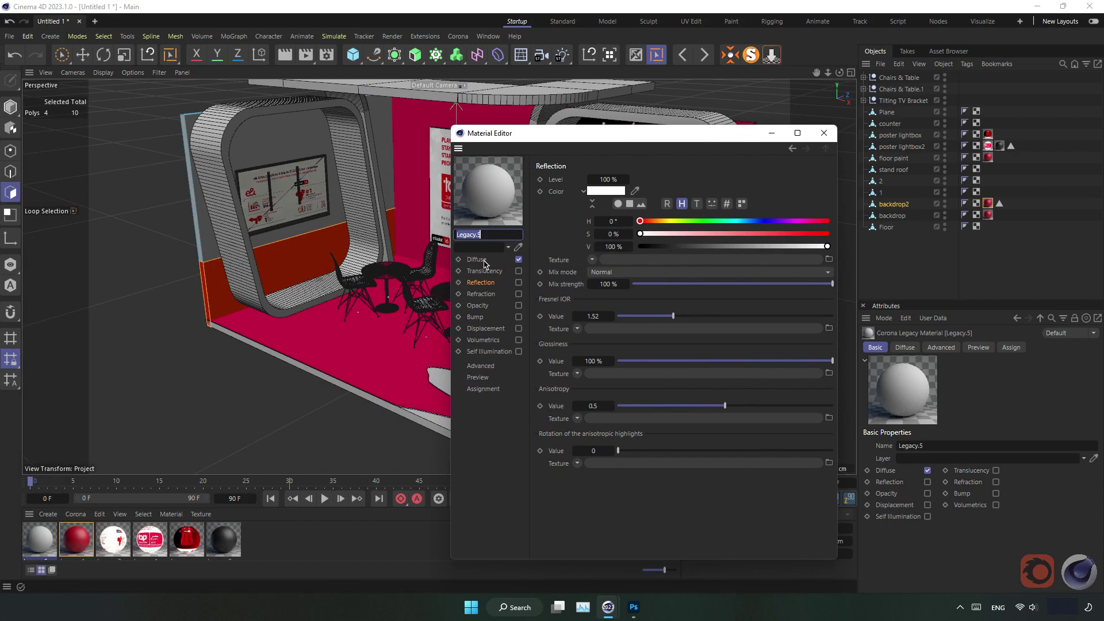
# Step: Give the new material 91% diffuse value, reflection on, and 50% glossiness
pyautogui.click(485, 262)
pyautogui.click(810, 247)
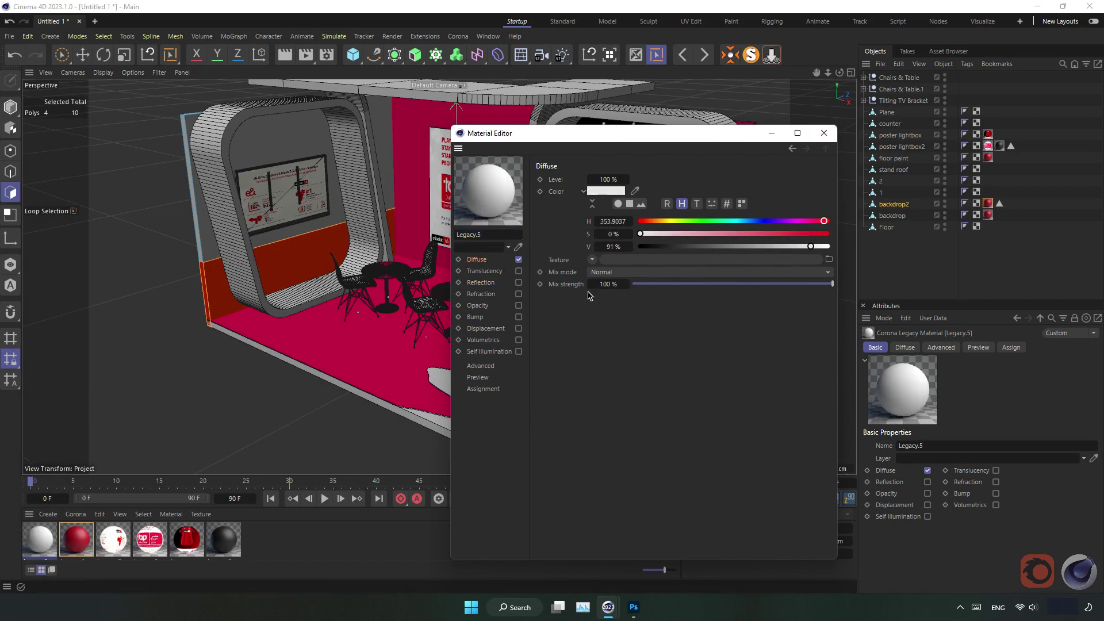
pyautogui.click(519, 283)
pyautogui.doubleClick(594, 361)
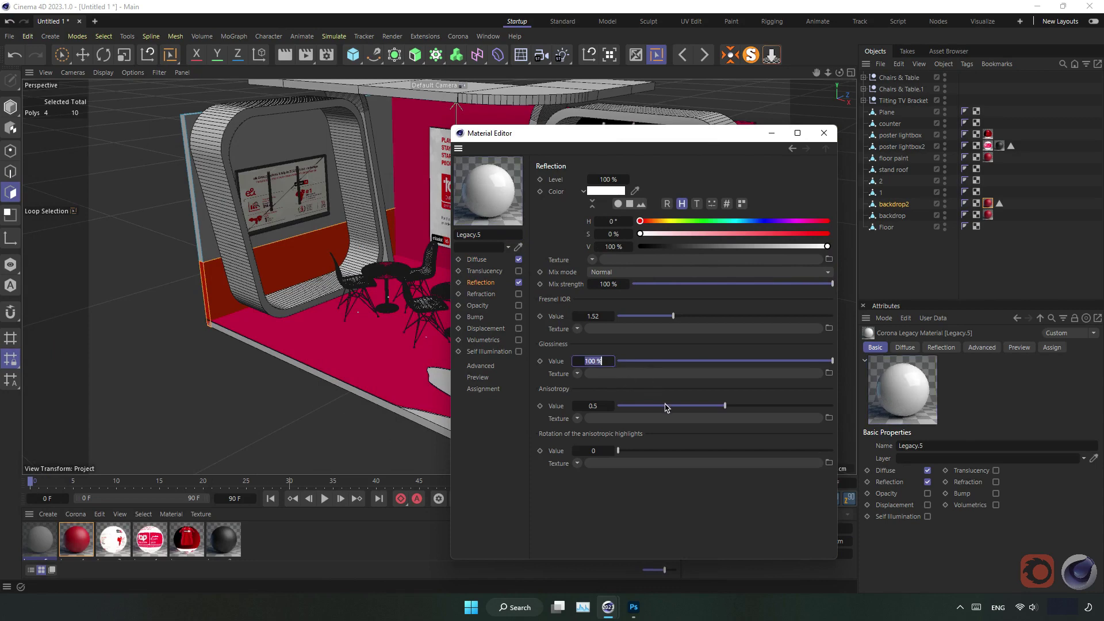
pyautogui.write('50')
pyautogui.press('Return')
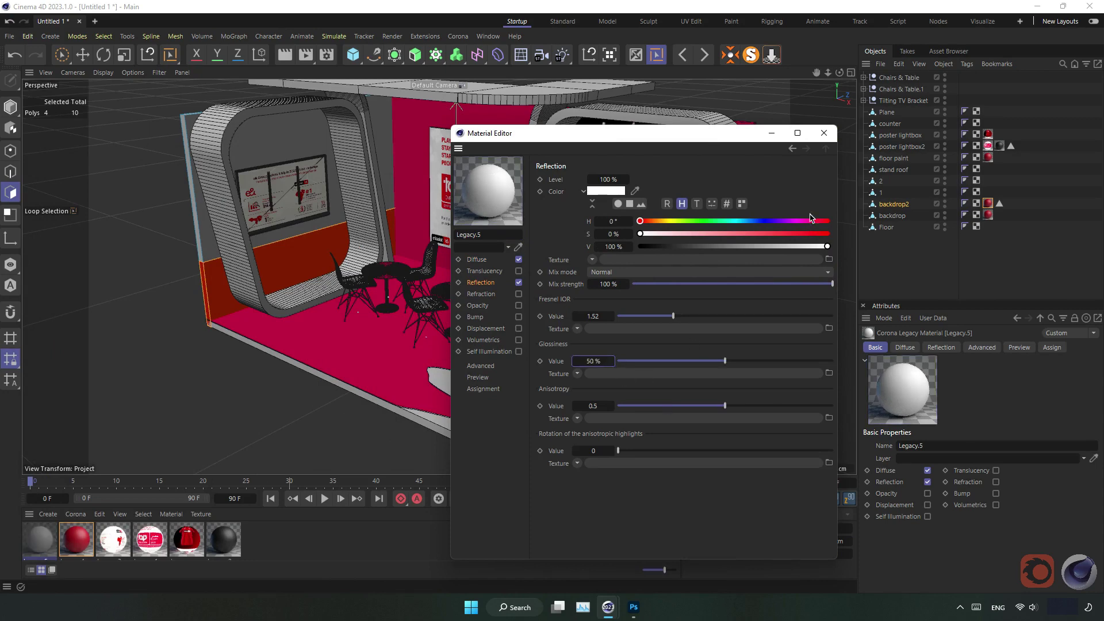
pyautogui.click(823, 132)
# Step: Make the stand roof red, and both arches and the floor white with Legacy.5
pyautogui.scroll(3, 411, 274)
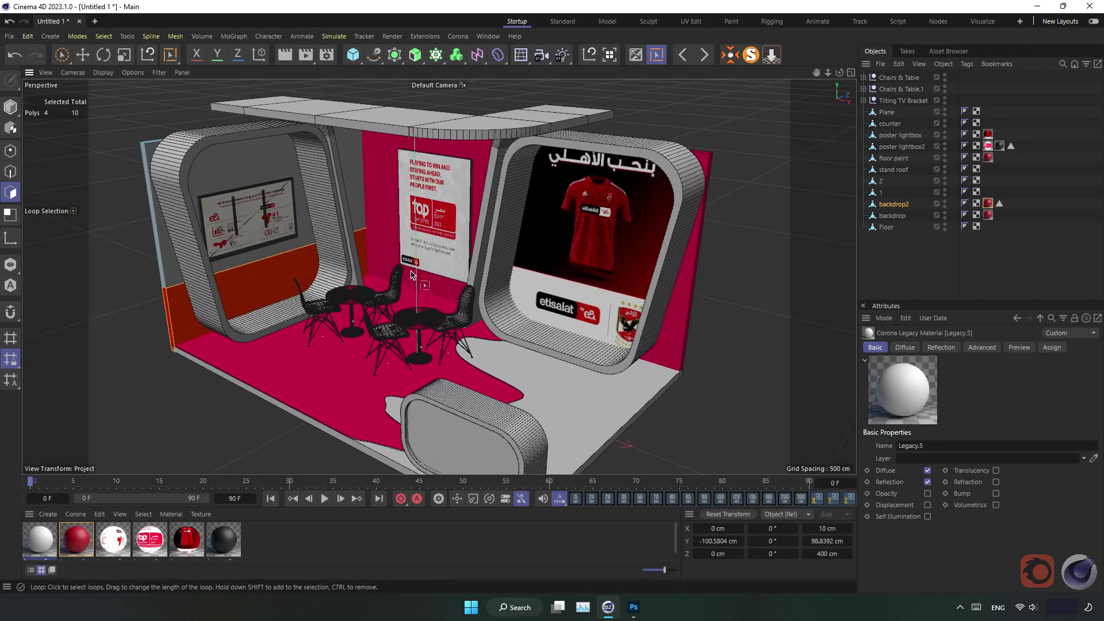
pyautogui.keyDown('alt'); pyautogui.moveTo(411, 274); pyautogui.dragTo(322, 270); pyautogui.keyUp('alt')
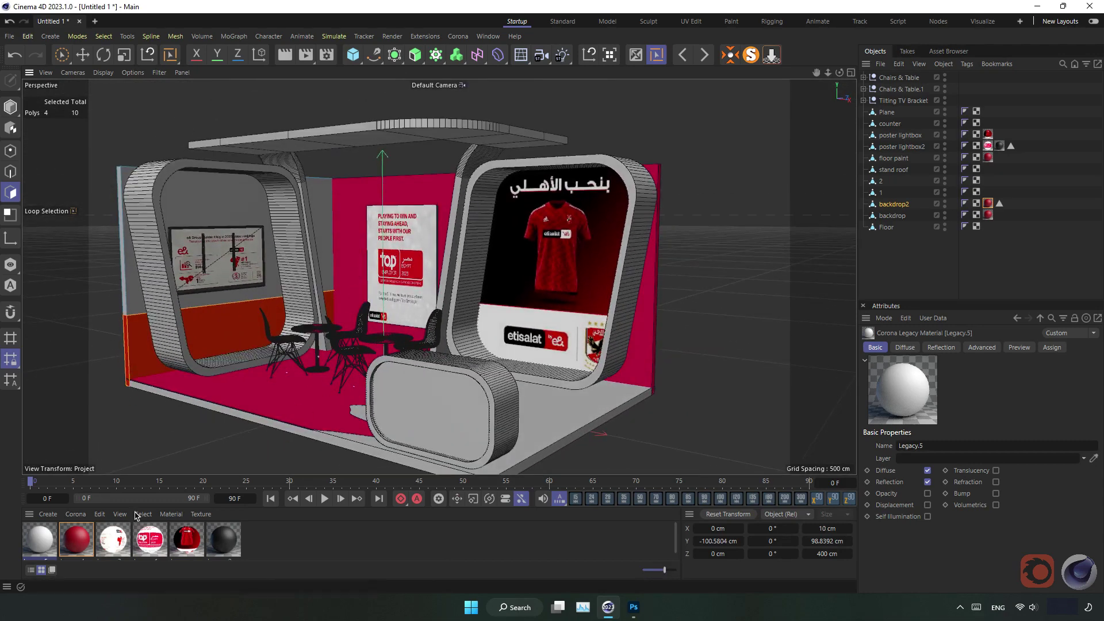
pyautogui.moveTo(347, 142); pyautogui.dragTo(347, 142)
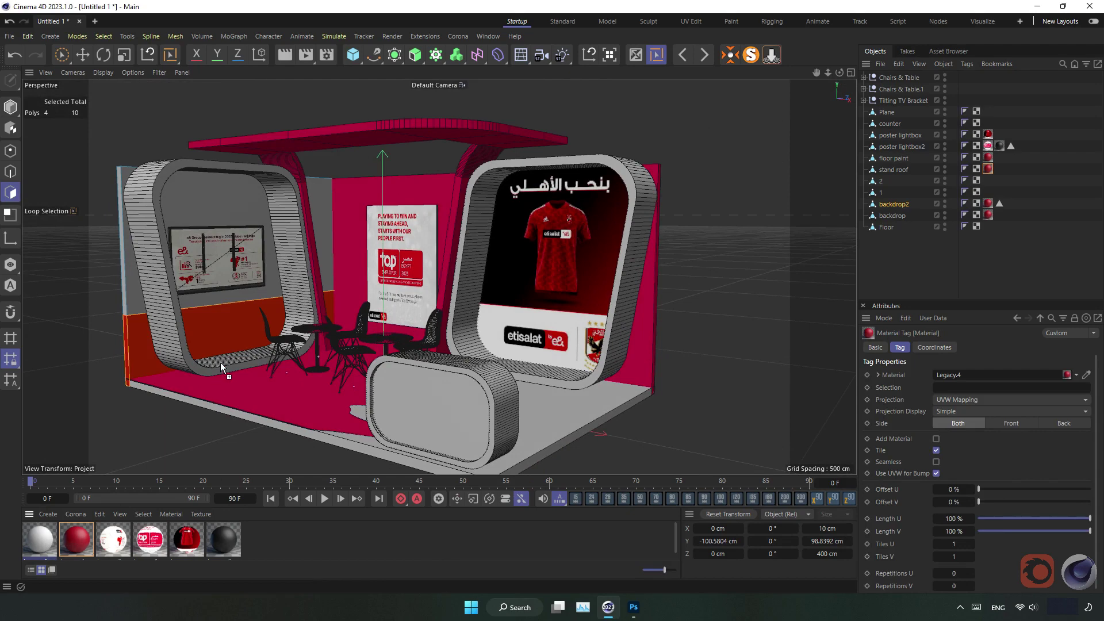
pyautogui.moveTo(187, 399); pyautogui.dragTo(220, 362)
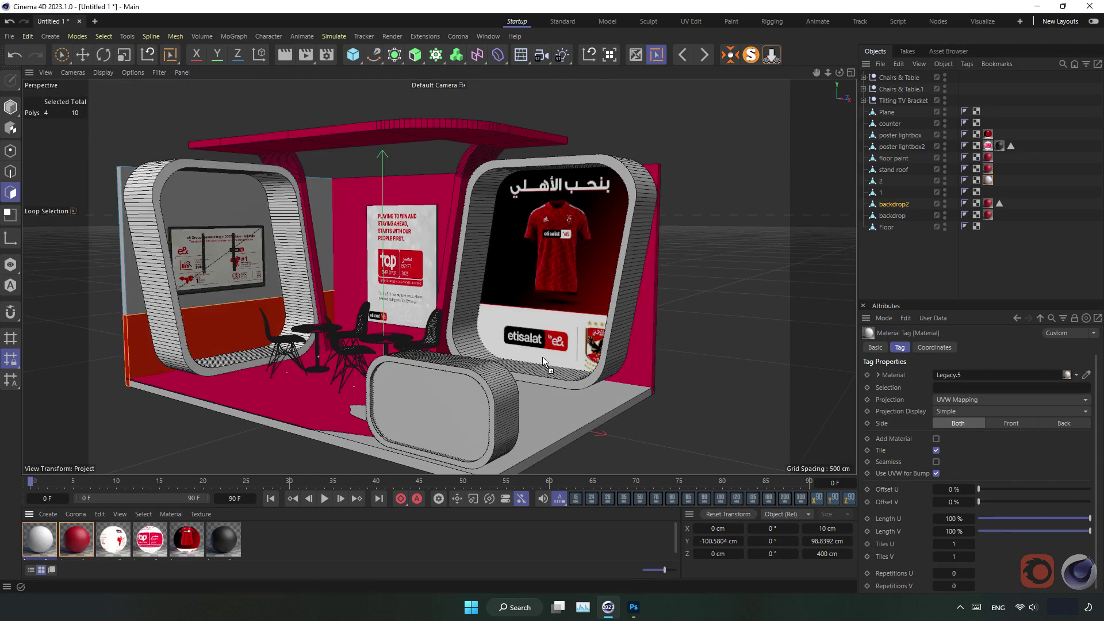
pyautogui.moveTo(612, 355); pyautogui.dragTo(612, 355)
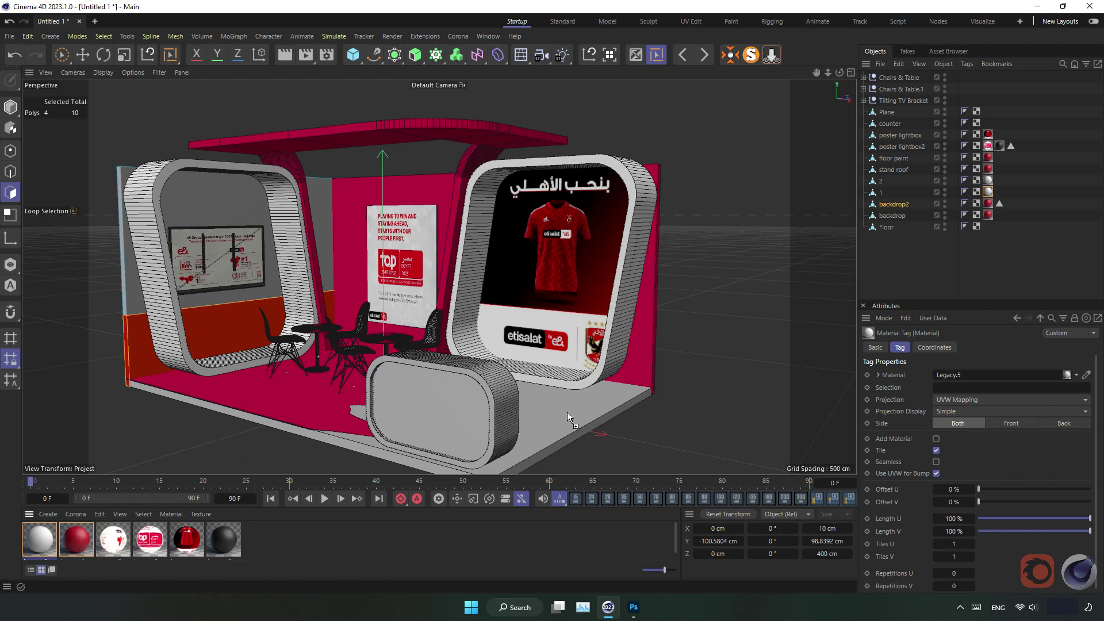
pyautogui.moveTo(568, 412); pyautogui.dragTo(568, 411)
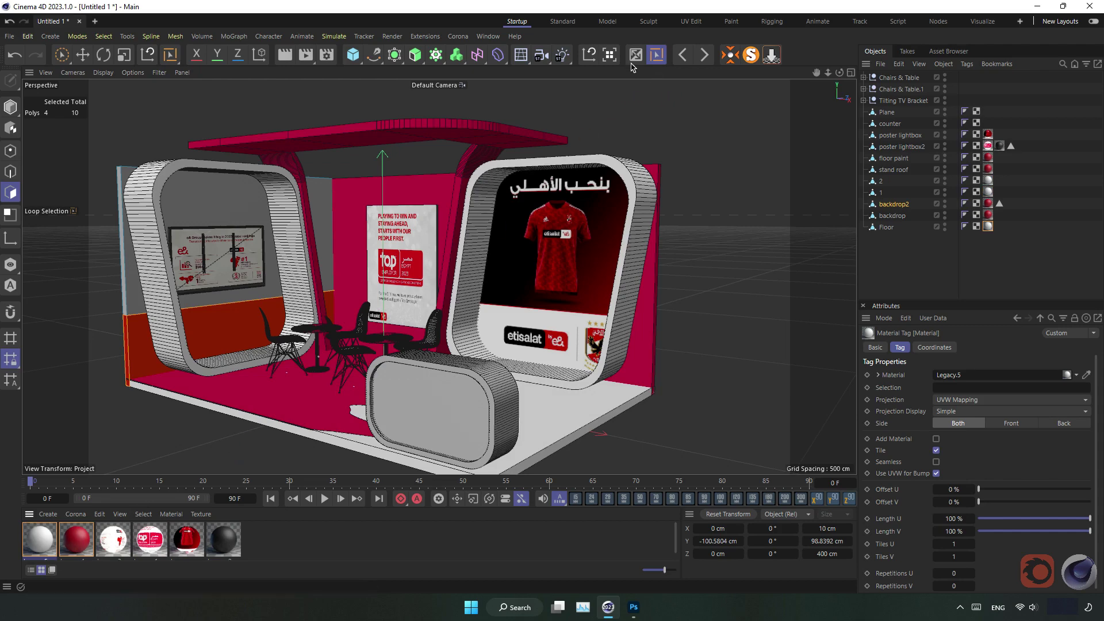
# Step: Apply the white Legacy.5 material to the left wall's upper polygons, then return to object mode
pyautogui.click(257, 195)
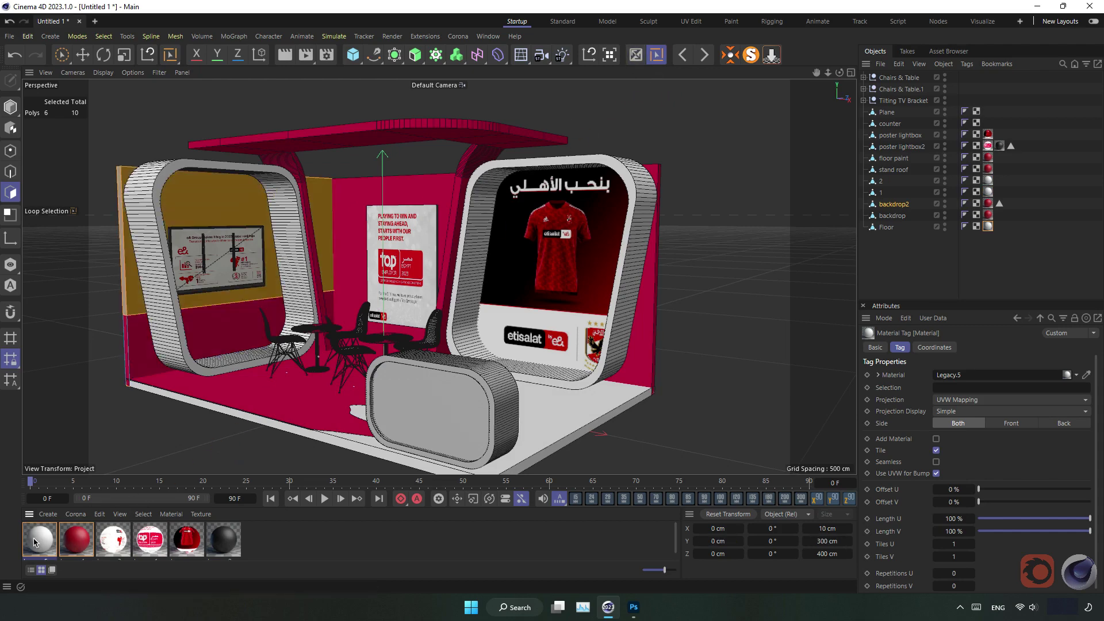
pyautogui.moveTo(214, 218); pyautogui.dragTo(214, 219)
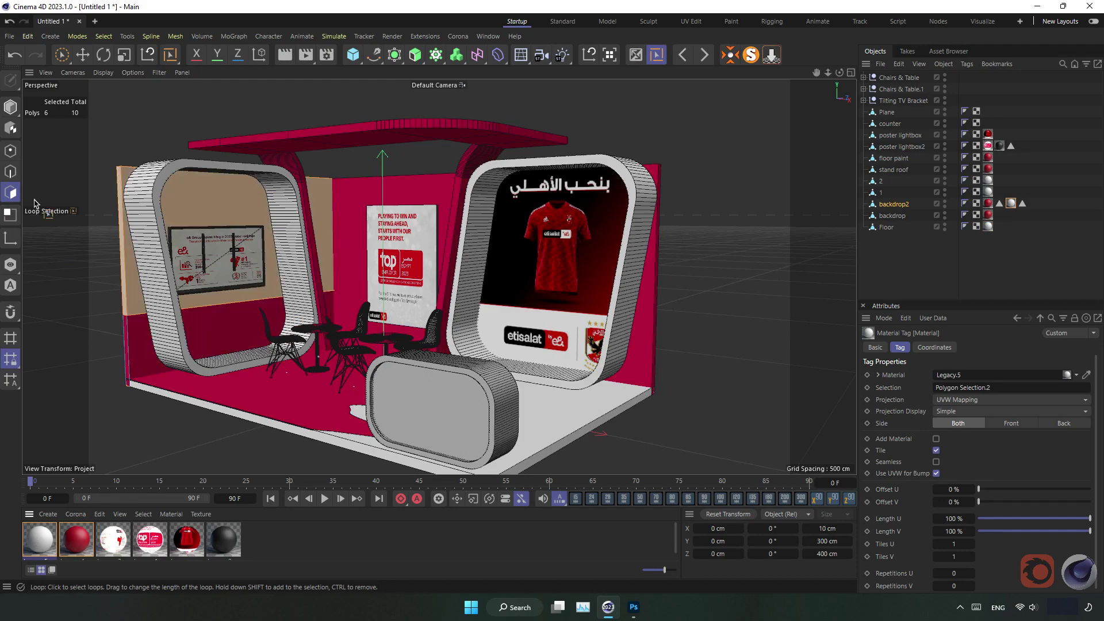
pyautogui.press('e')
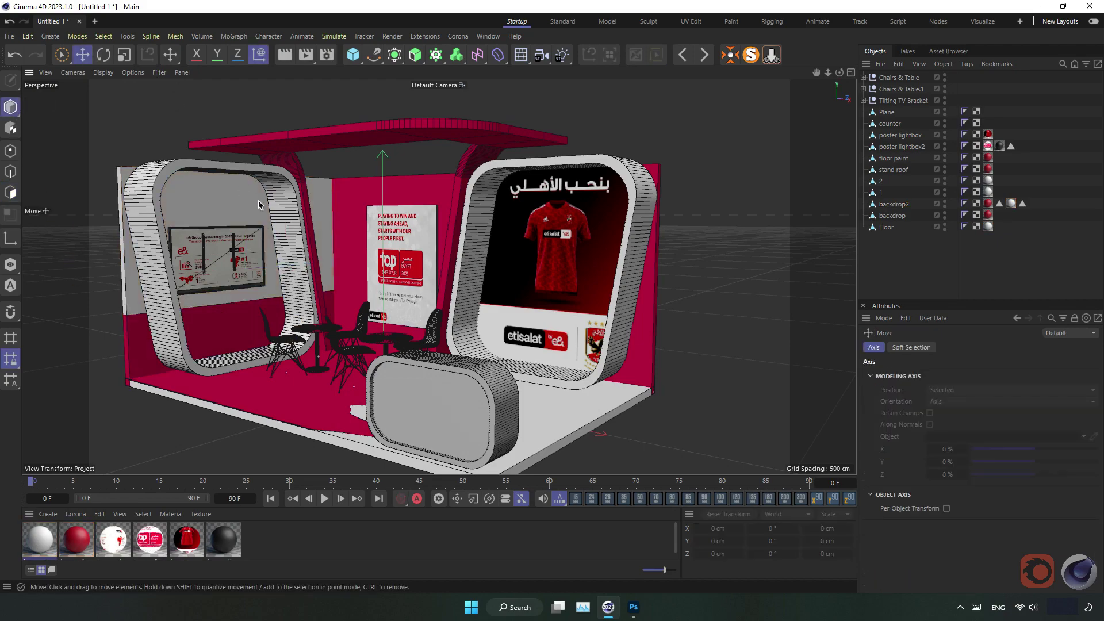
pyautogui.moveTo(279, 276)
pyautogui.keyDown('alt'); pyautogui.mouseDown()
pyautogui.moveTo(305, 277)
pyautogui.moveTo(300, 253)
pyautogui.mouseUp(); pyautogui.keyUp('alt')
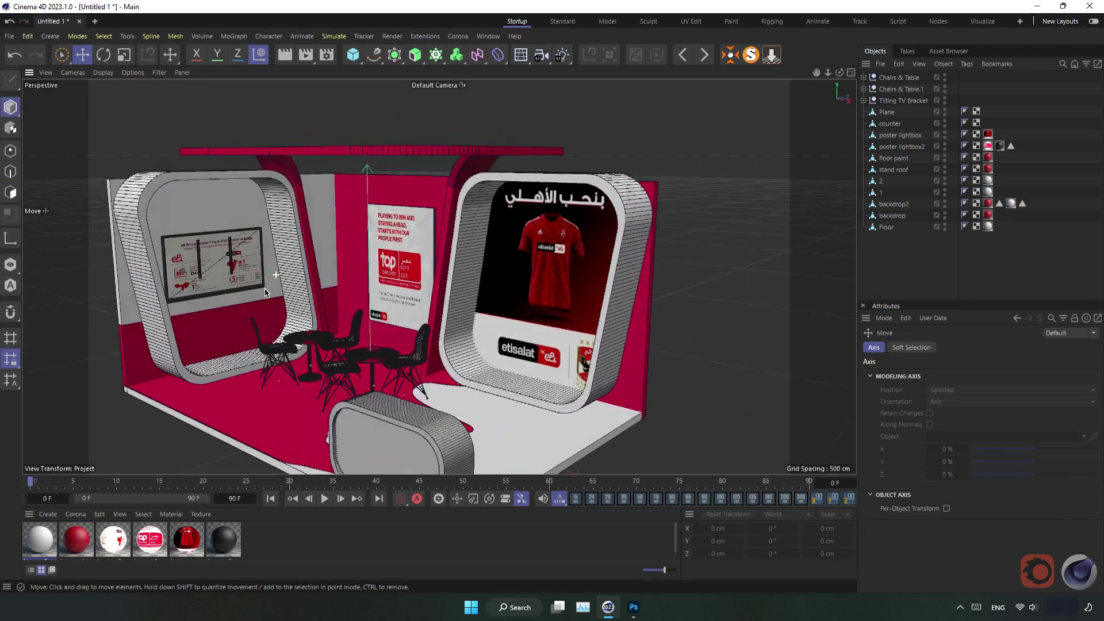
pyautogui.keyDown('alt'); pyautogui.moveTo(300, 253); pyautogui.dragTo(235, 506, button='right'); pyautogui.keyUp('alt')
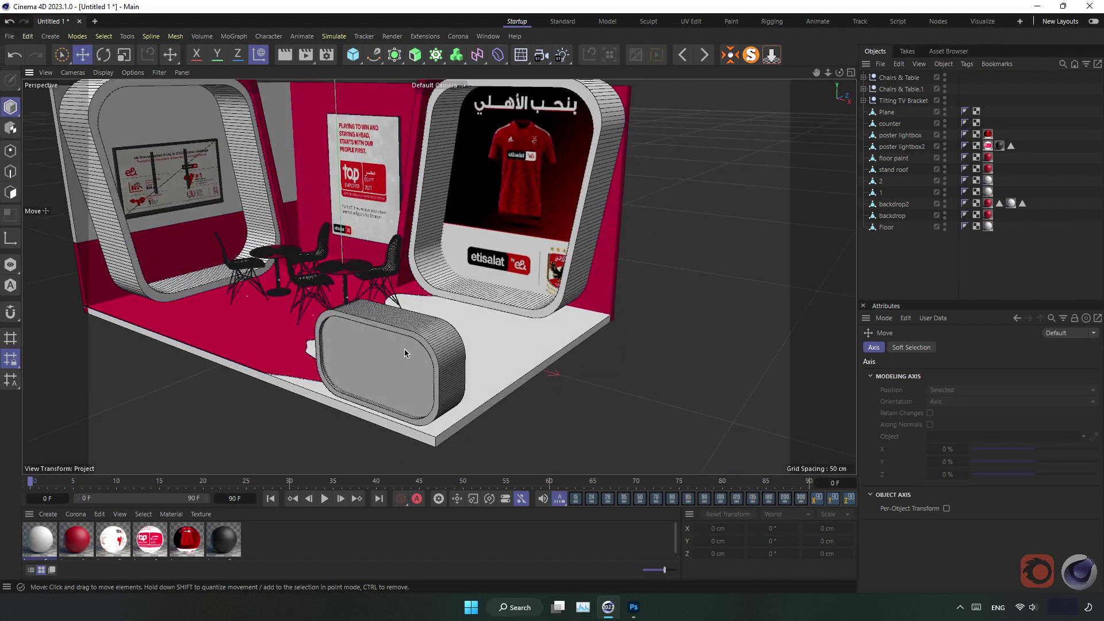
# Step: Duplicate Legacy.6 and load the desktop image e_.jpg as its diffuse texture
pyautogui.click(121, 543)
pyautogui.hotkey('ctrl', 'c')
pyautogui.hotkey('ctrl', 'v')
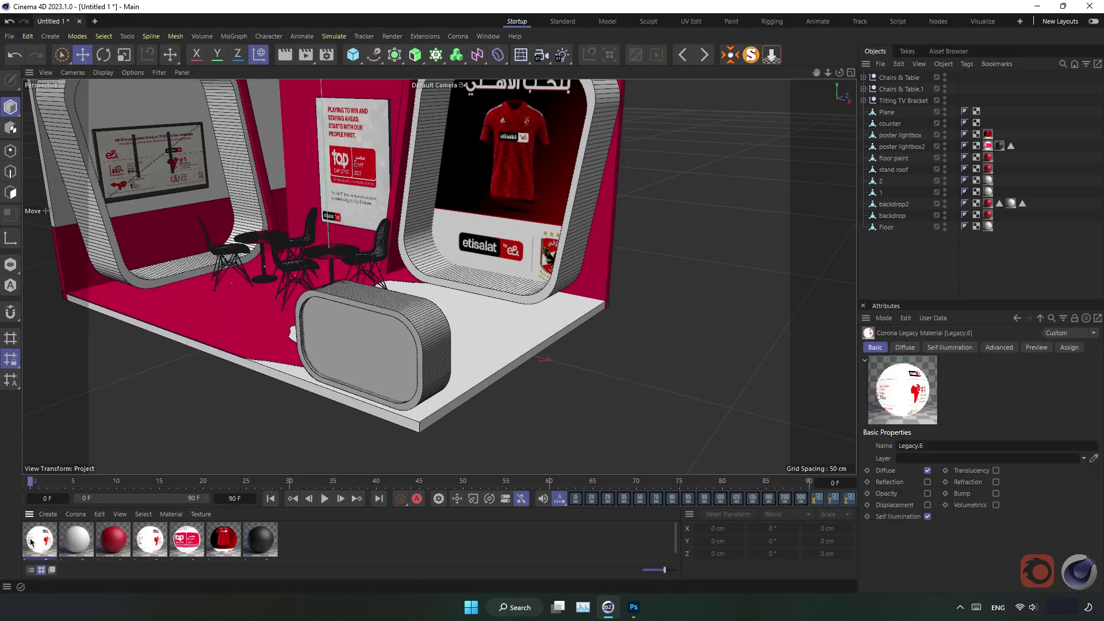
pyautogui.doubleClick(32, 541)
pyautogui.click(92, 295)
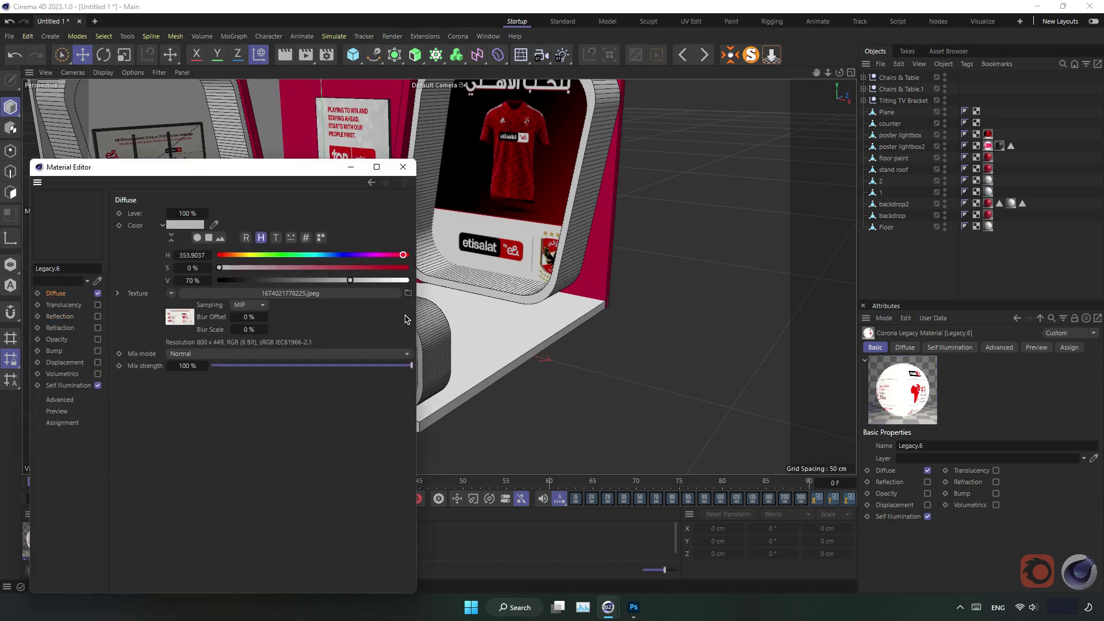
pyautogui.click(408, 294)
pyautogui.click(81, 166)
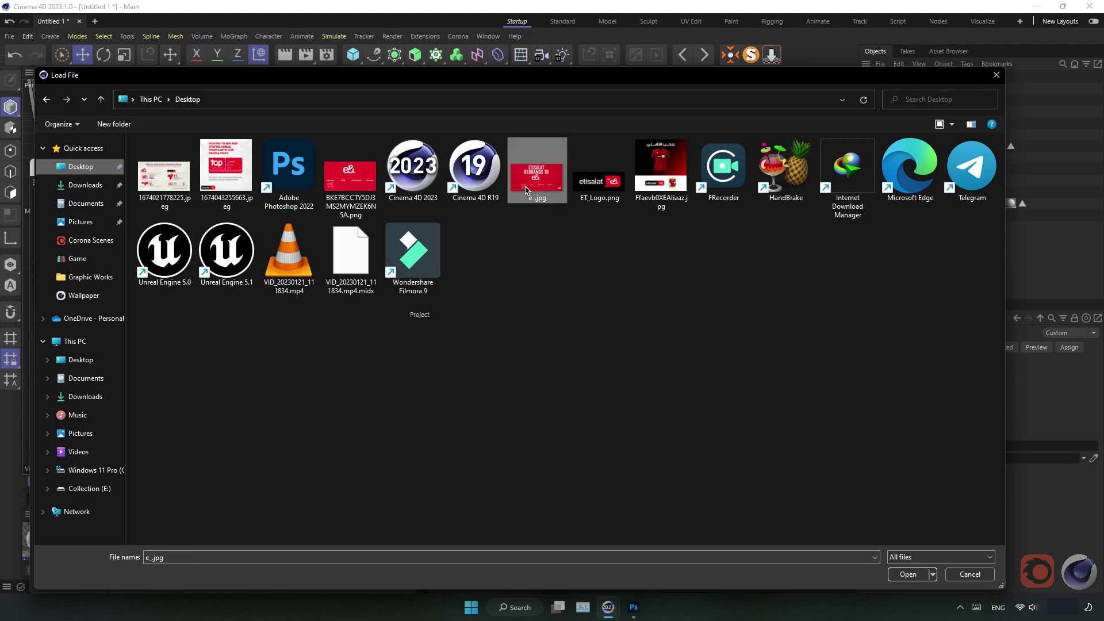
pyautogui.doubleClick(528, 192)
pyautogui.click(589, 352)
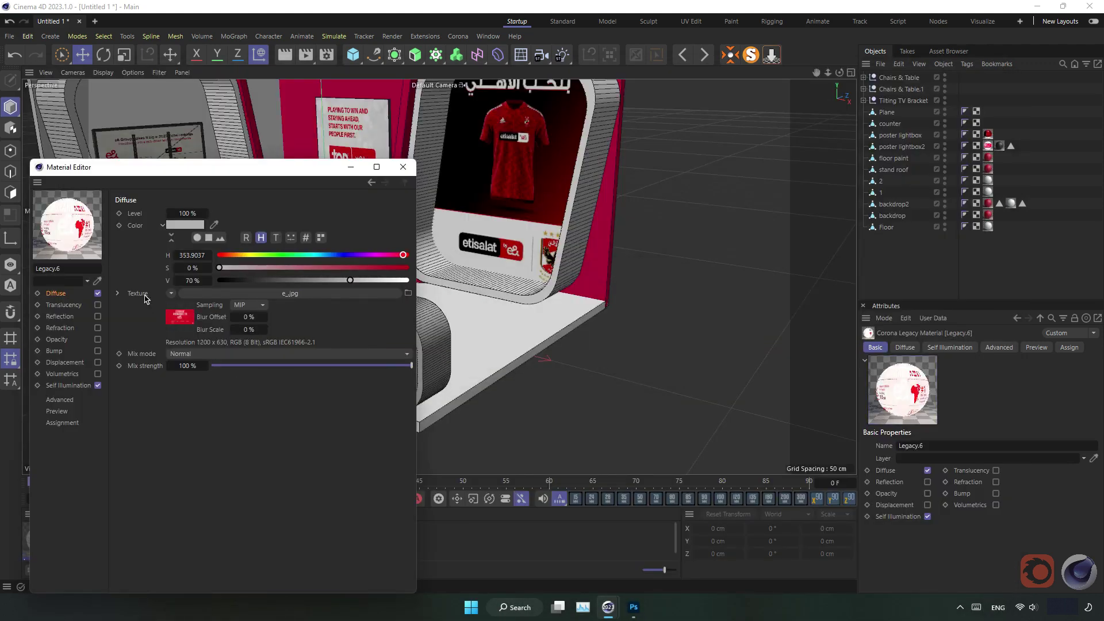
# Step: Copy the e_.jpg texture into the material's Self Illumination channel
pyautogui.click(171, 294)
pyautogui.click(179, 357)
pyautogui.click(74, 385)
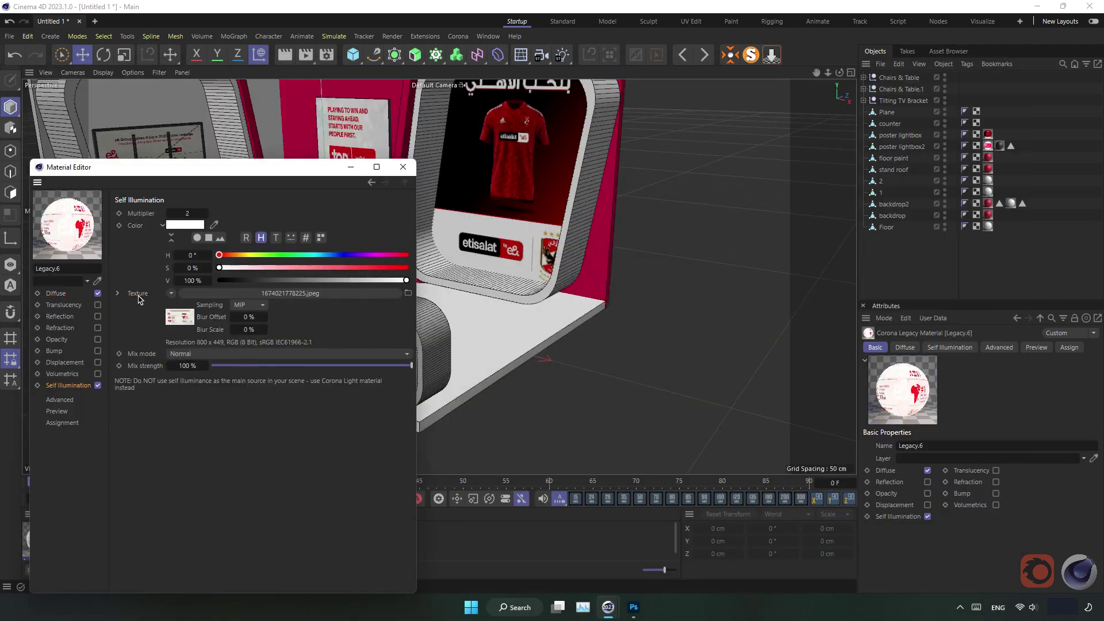
pyautogui.rightClick(138, 299)
pyautogui.click(169, 363)
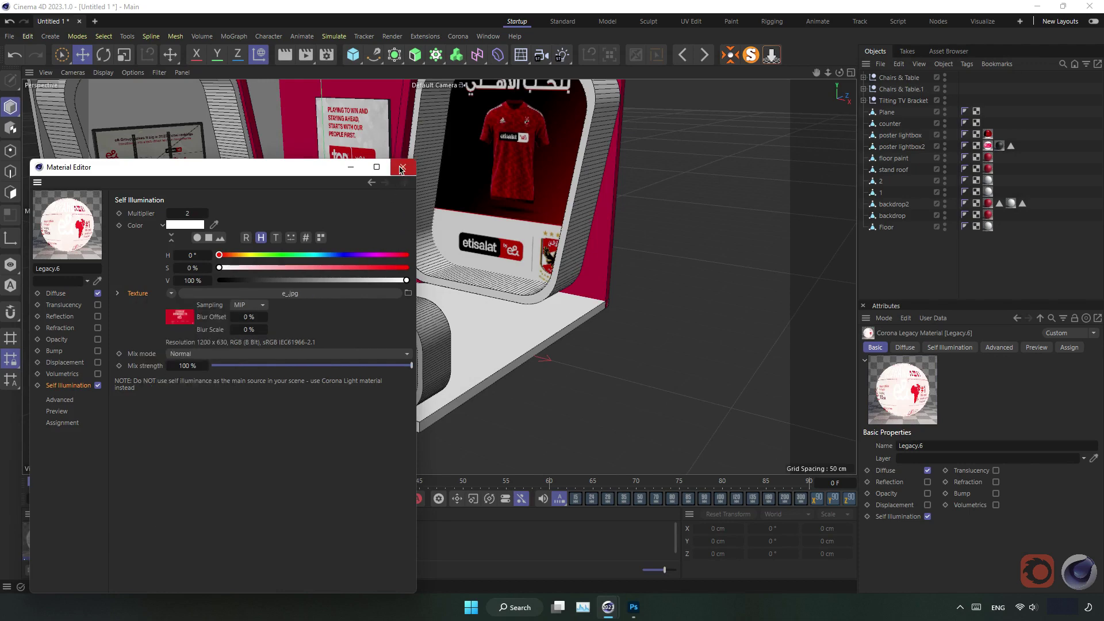
pyautogui.click(400, 168)
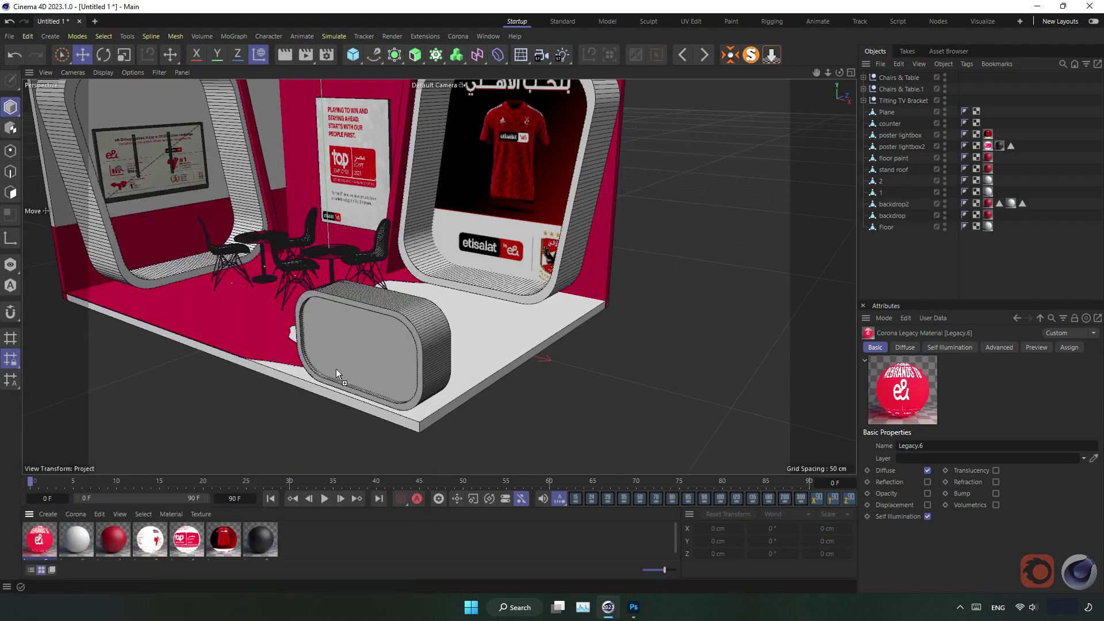
# Step: Apply the e& material to the counter front at 58% Length V, and make the counter body black
pyautogui.moveTo(336, 373); pyautogui.dragTo(353, 368)
pyautogui.scroll(3, 492, 366)
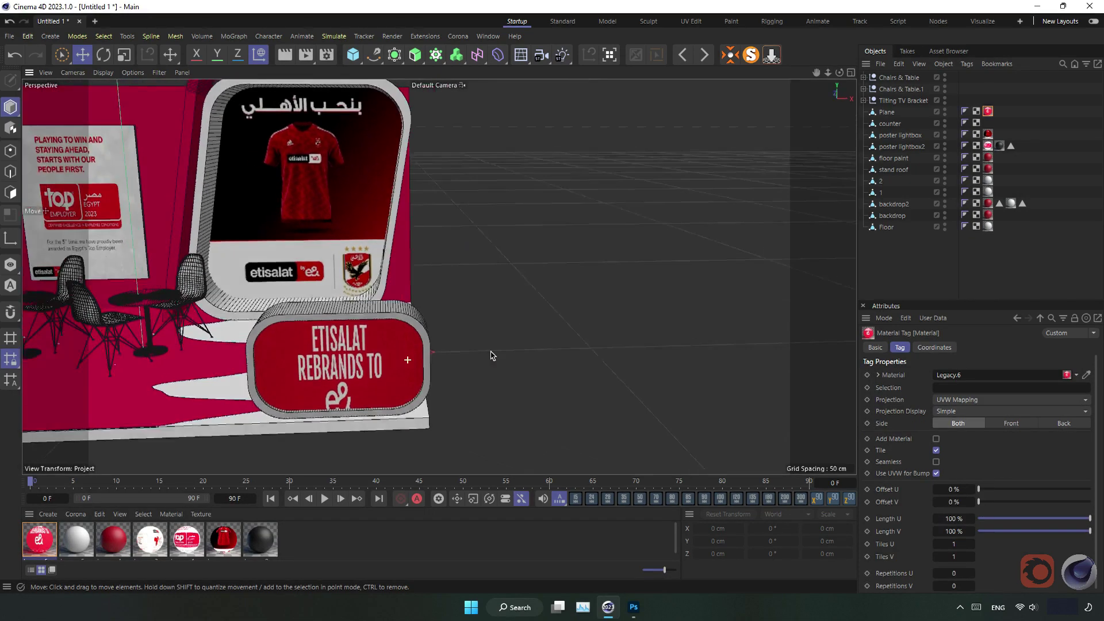
pyautogui.scroll(2, 491, 363)
pyautogui.scroll(2, 491, 363)
pyautogui.click(394, 326)
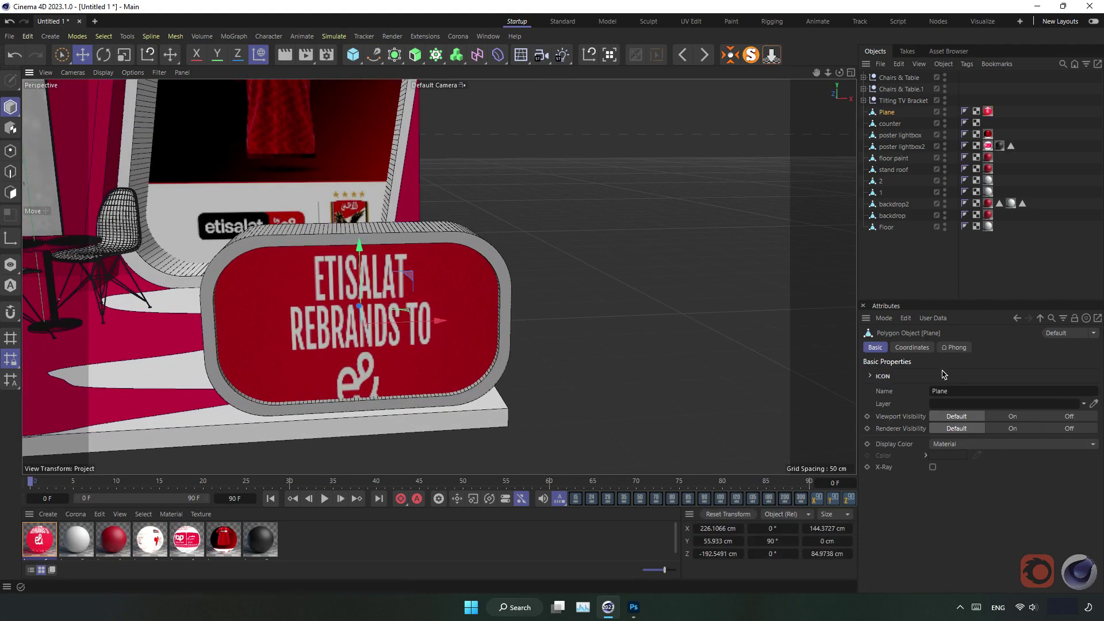
pyautogui.click(988, 112)
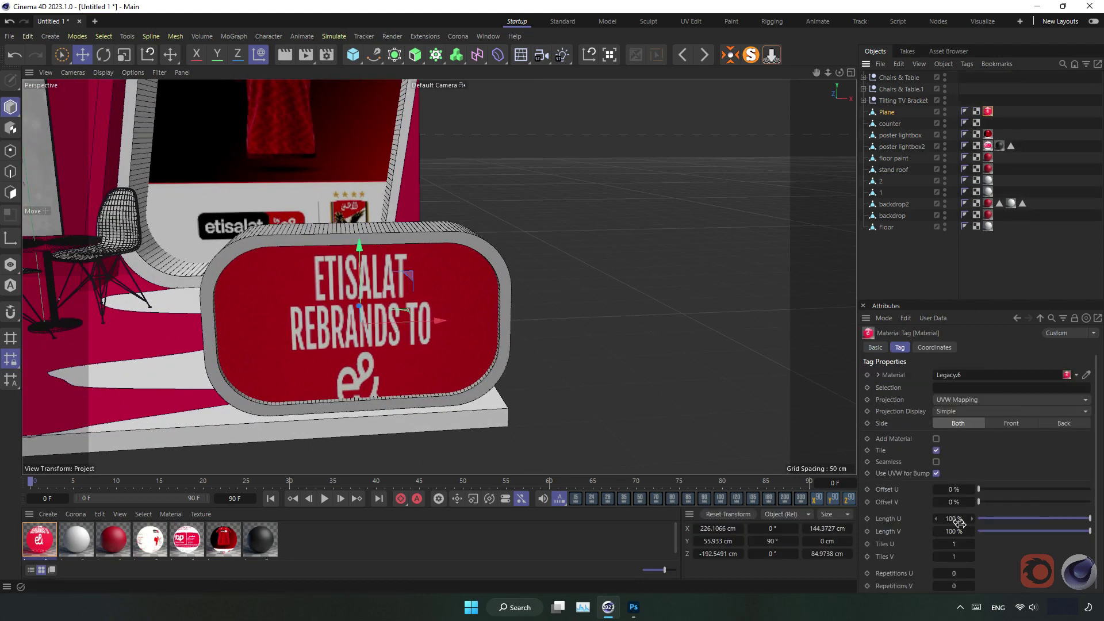
pyautogui.moveTo(958, 533); pyautogui.dragTo(934, 531)
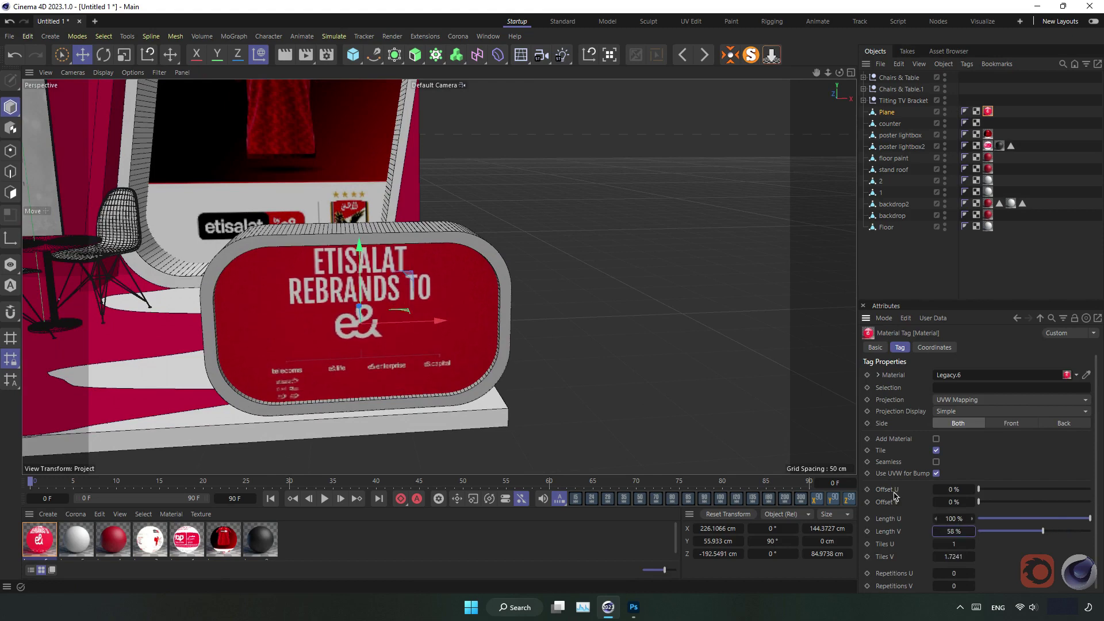
pyautogui.moveTo(460, 299)
pyautogui.keyDown('alt'); pyautogui.mouseDown()
pyautogui.moveTo(305, 297)
pyautogui.moveTo(276, 368)
pyautogui.mouseUp(); pyautogui.keyUp('alt')
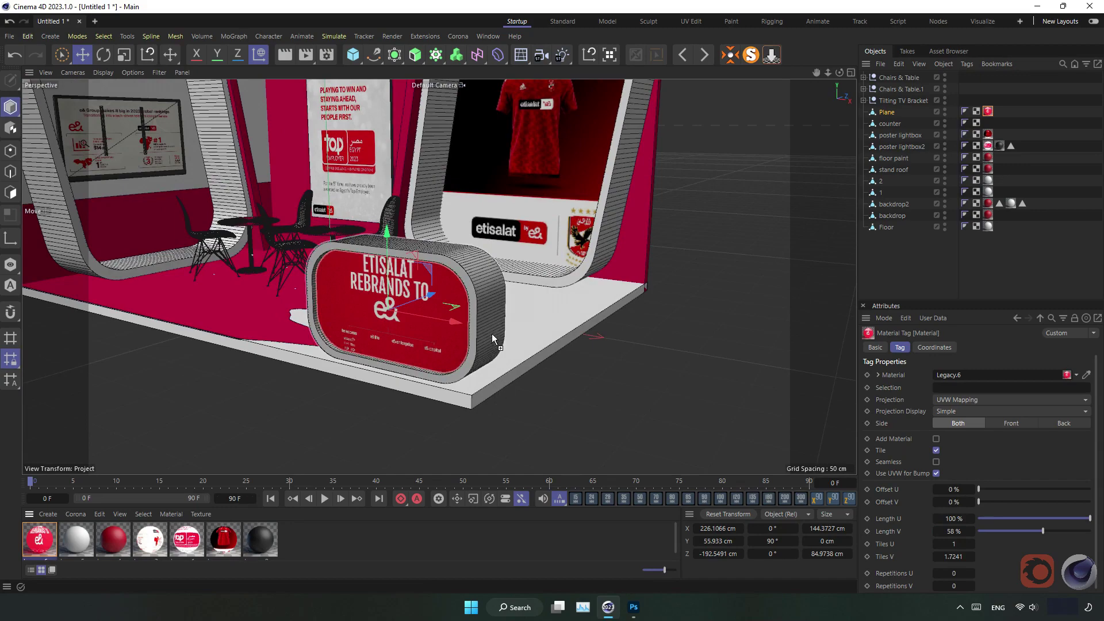
pyautogui.moveTo(272, 535)
pyautogui.mouseDown()
pyautogui.moveTo(492, 334)
pyautogui.moveTo(407, 377)
pyautogui.moveTo(403, 361)
pyautogui.mouseUp()
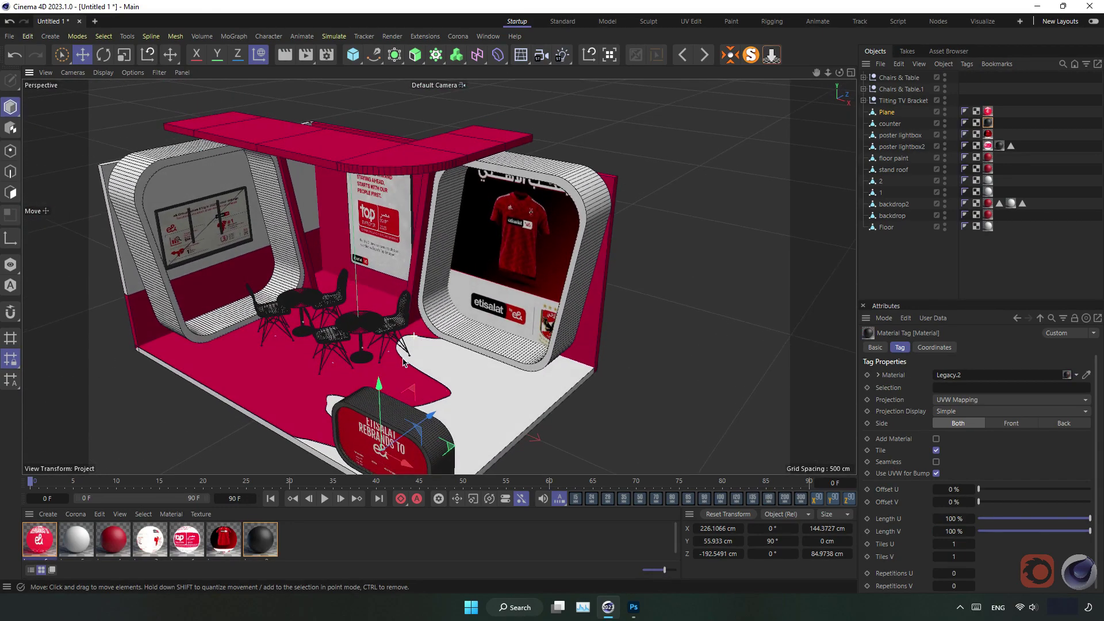
# Step: Apply the white material to the right and left chairs, then create Corona Legacy material Legacy.7
pyautogui.scroll(3, 362, 333)
pyautogui.scroll(3, 362, 333)
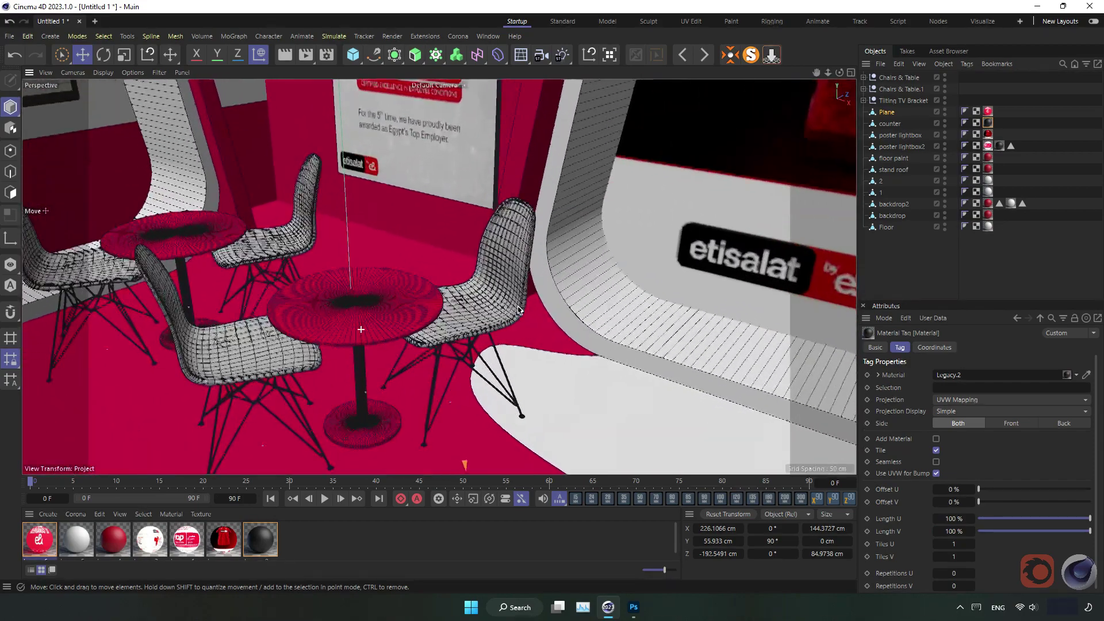
pyautogui.scroll(2, 362, 333)
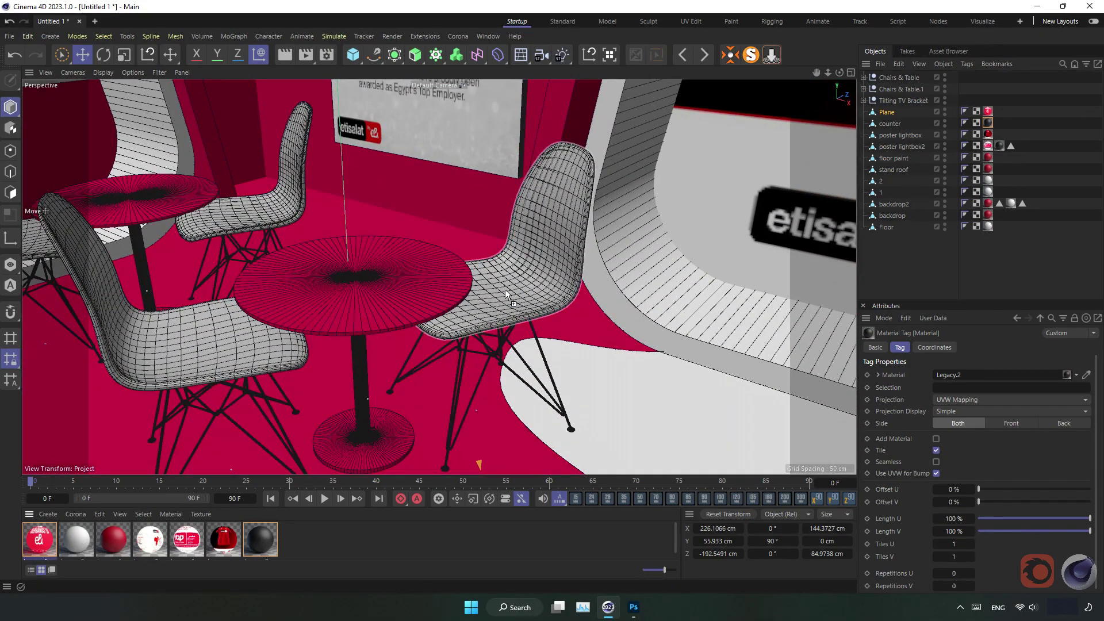
pyautogui.moveTo(76, 539); pyautogui.dragTo(505, 288)
pyautogui.moveTo(87, 542); pyautogui.dragTo(180, 350)
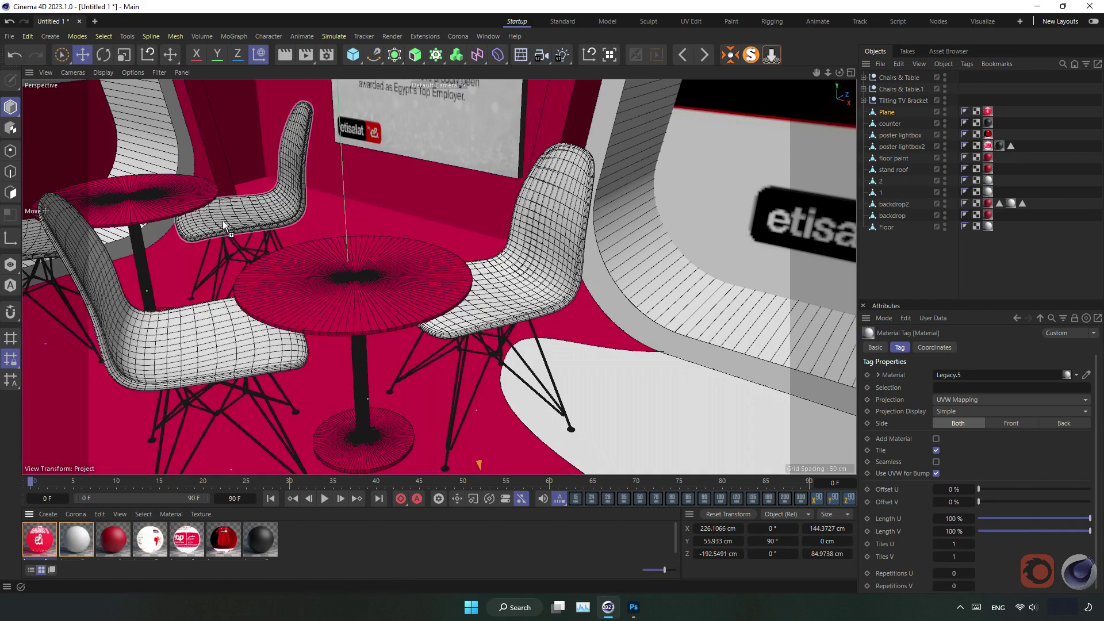
pyautogui.moveTo(201, 254)
pyautogui.mouseDown()
pyautogui.moveTo(107, 500)
pyautogui.moveTo(81, 522)
pyautogui.mouseUp()
pyautogui.click(69, 519)
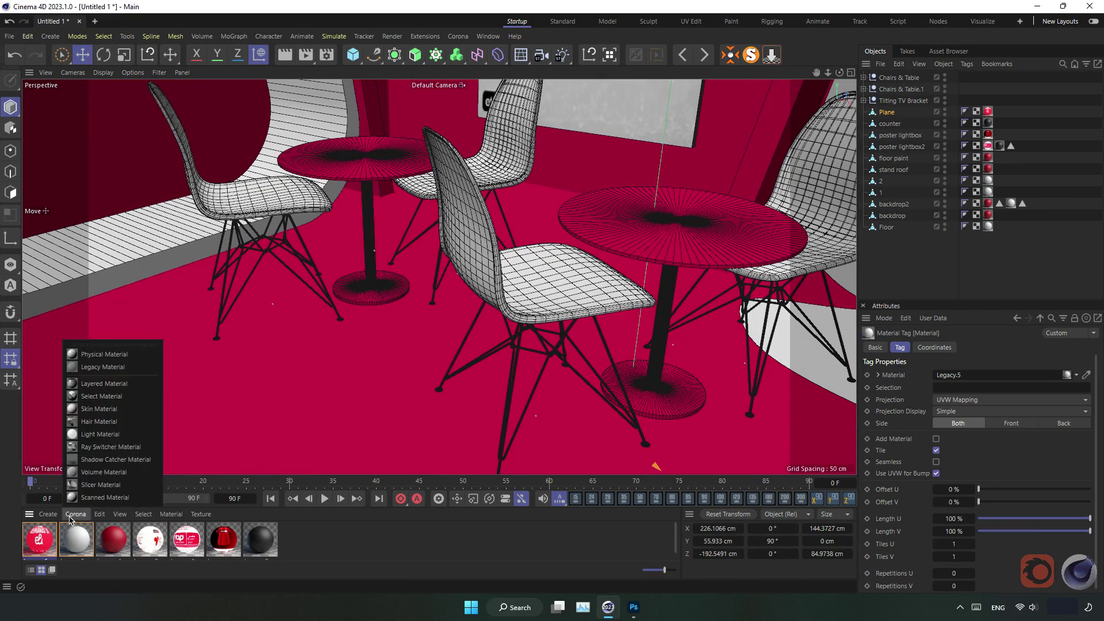
pyautogui.click(115, 367)
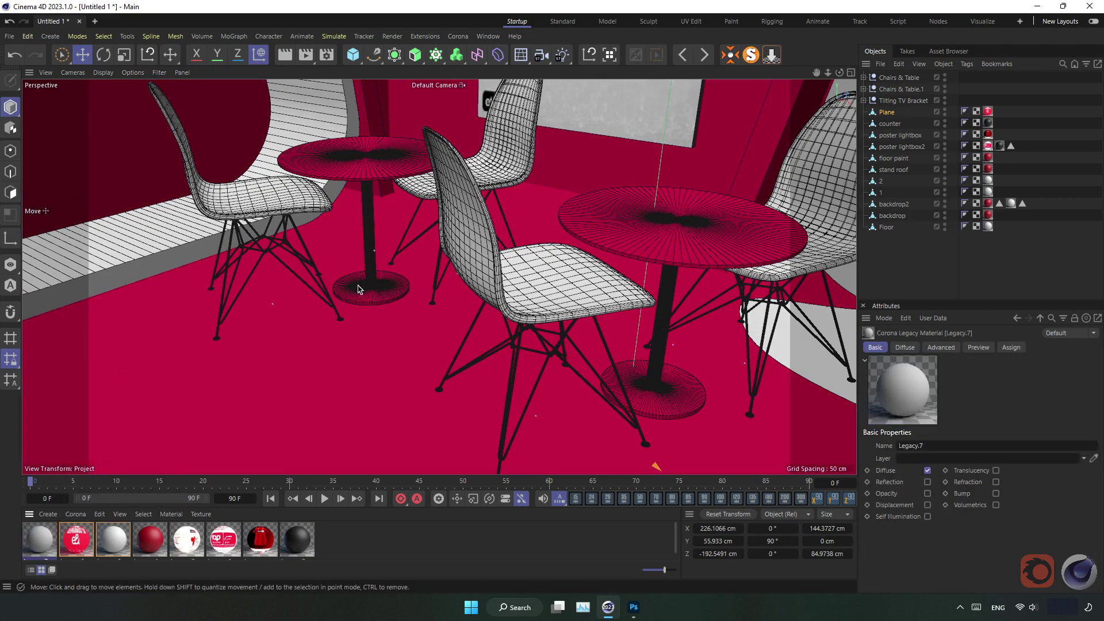
# Step: Enable reflection on Legacy.7 with a Fresnel IOR of 3
pyautogui.doubleClick(36, 538)
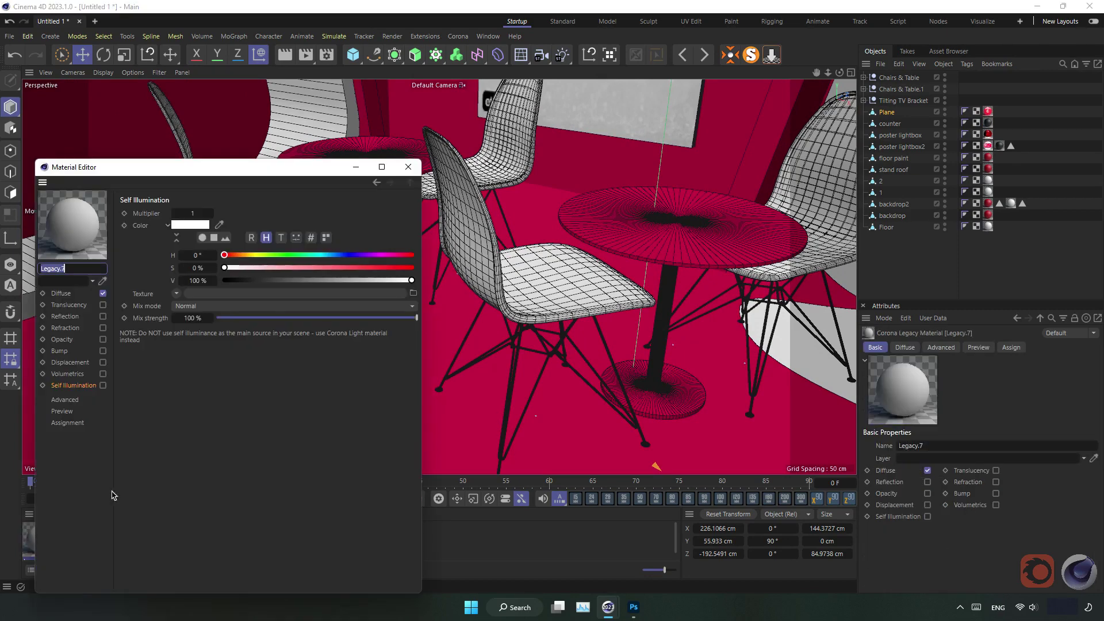
pyautogui.click(60, 316)
pyautogui.click(103, 317)
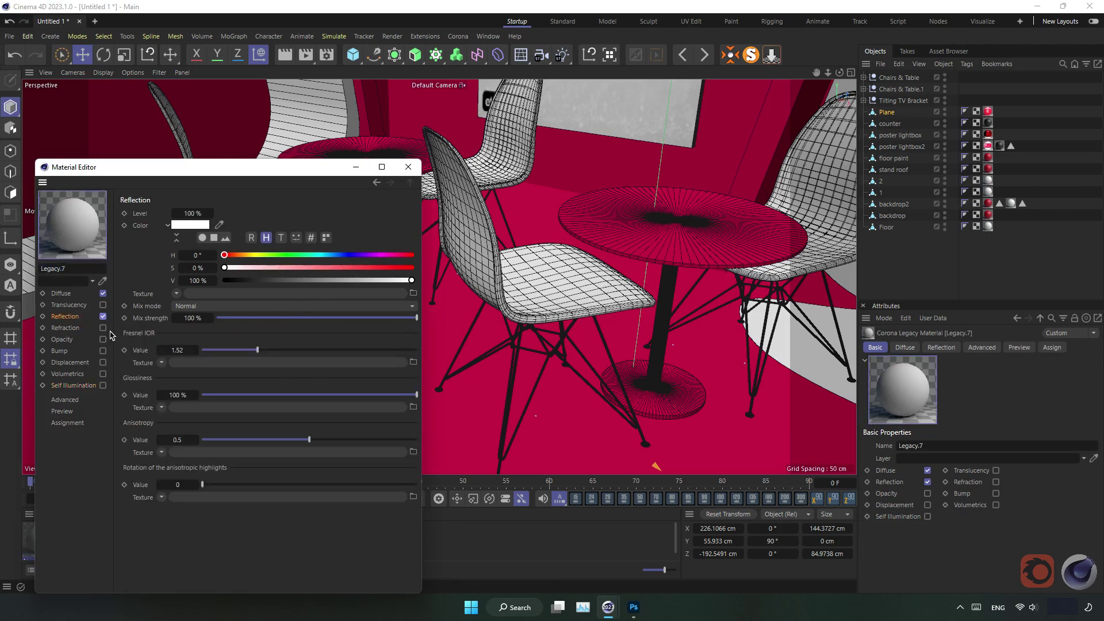
pyautogui.click(103, 328)
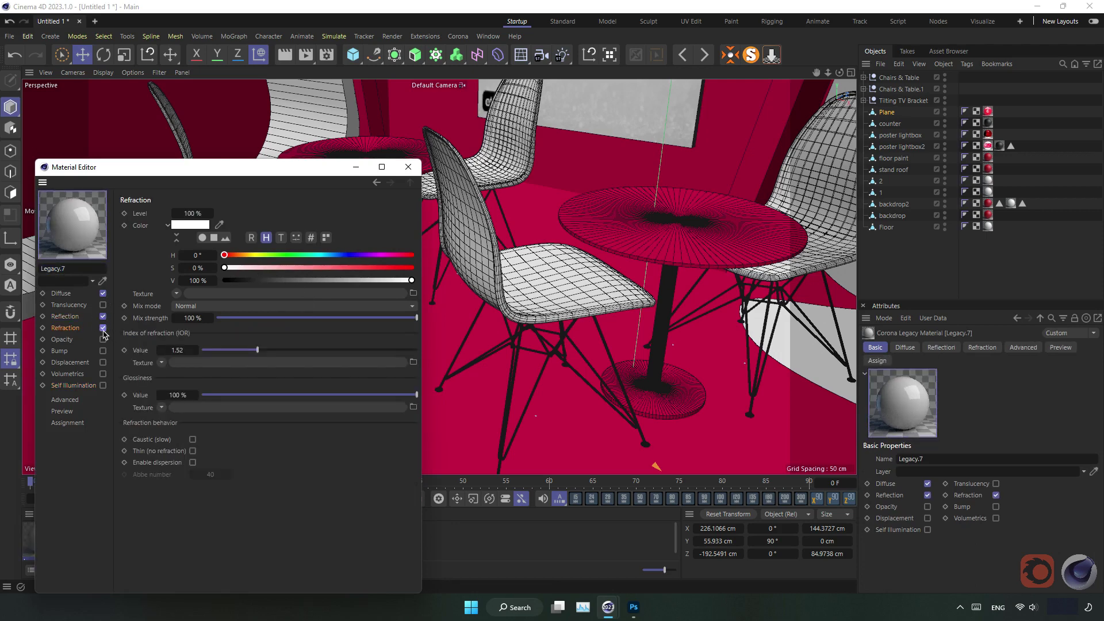
pyautogui.click(103, 329)
pyautogui.click(72, 317)
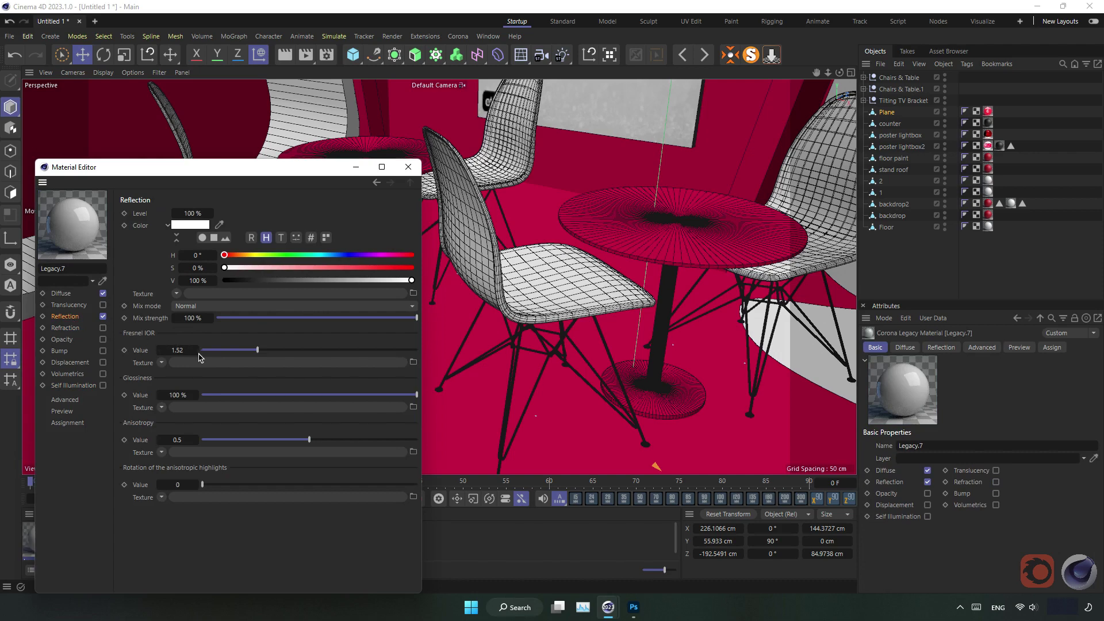
pyautogui.write('3')
pyautogui.press('Return')
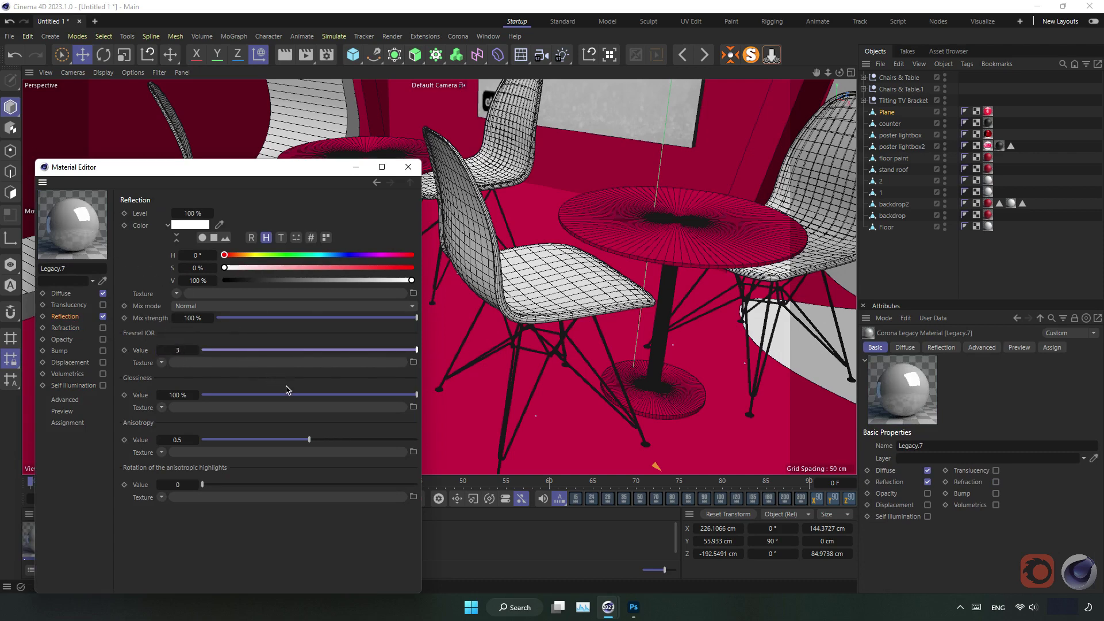
# Step: Turn off Legacy.7's diffuse and set its reflection glossiness to 60%
pyautogui.moveTo(313, 395); pyautogui.dragTo(309, 395)
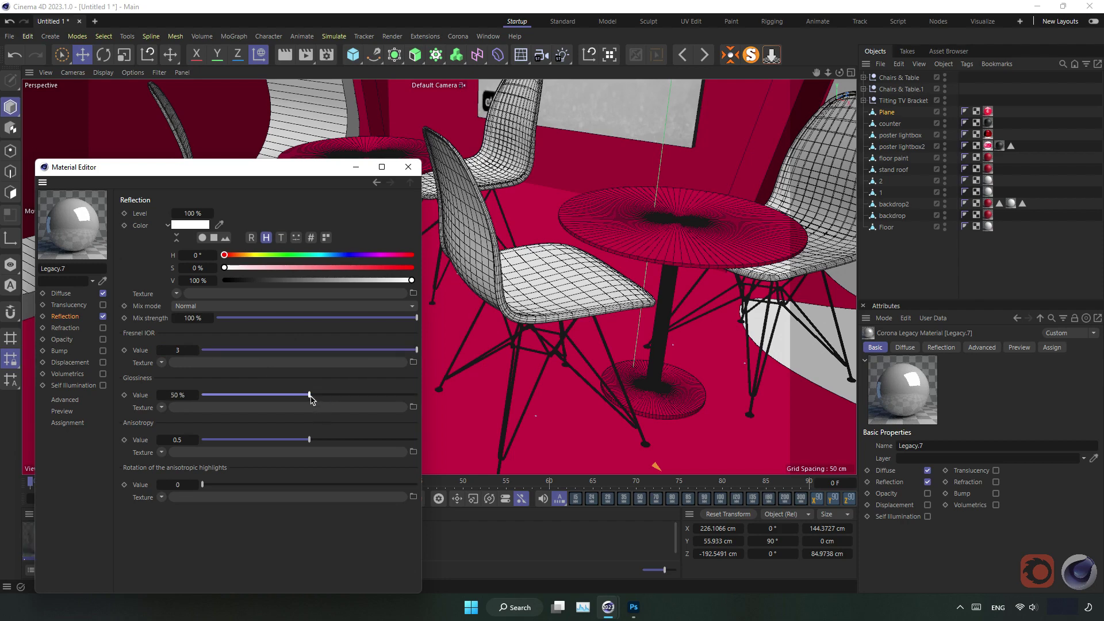
pyautogui.click(103, 294)
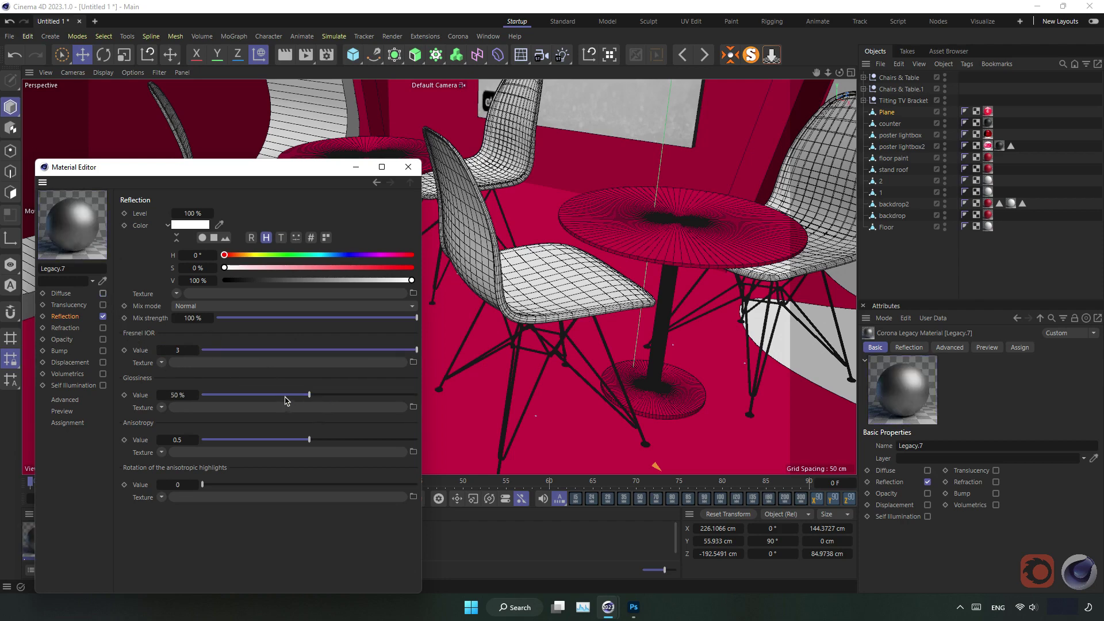
pyautogui.click(235, 393)
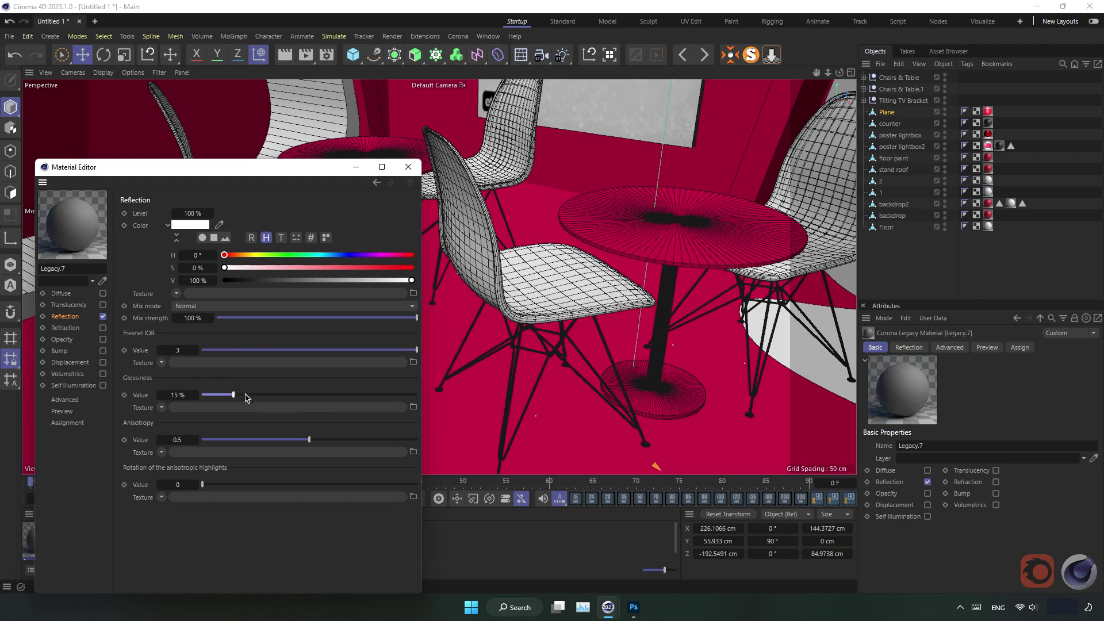
pyautogui.moveTo(248, 396); pyautogui.dragTo(473, 398)
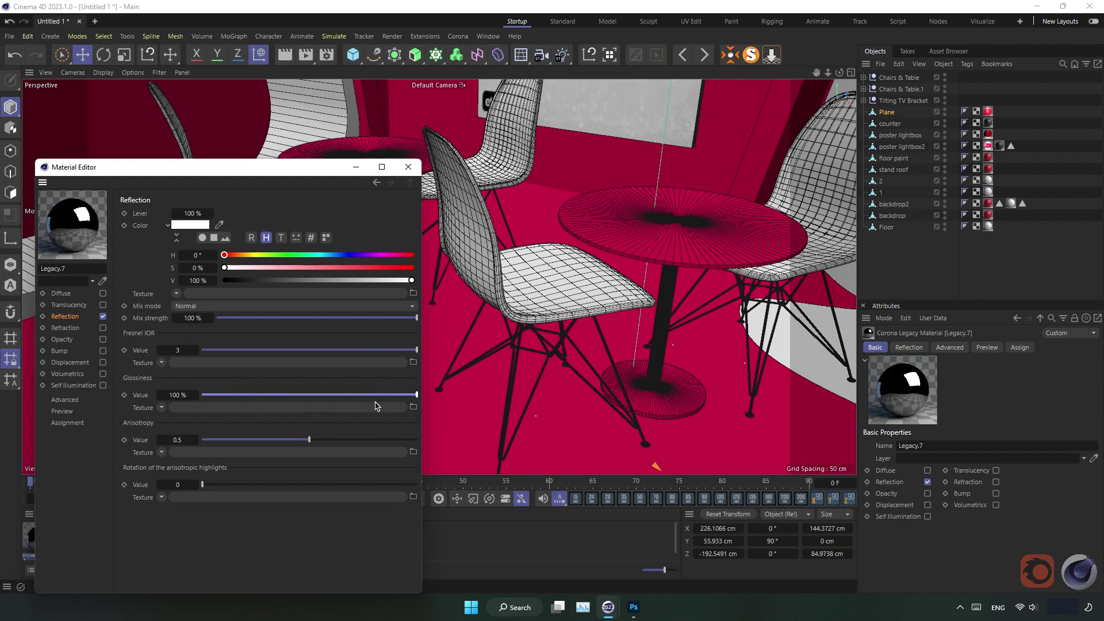
pyautogui.click(349, 395)
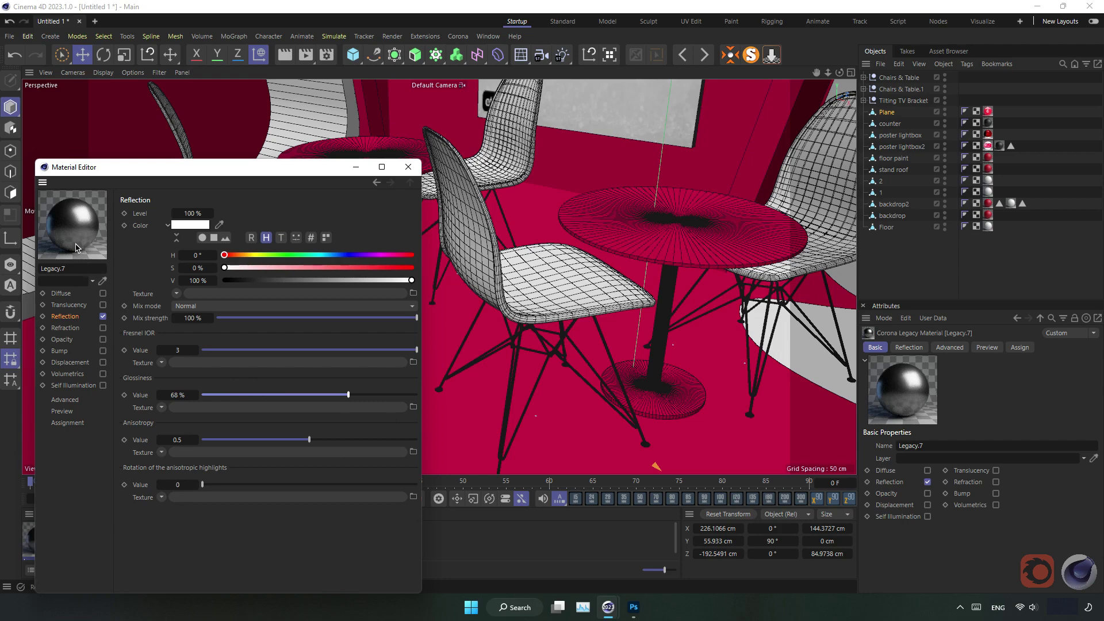
pyautogui.click(179, 396)
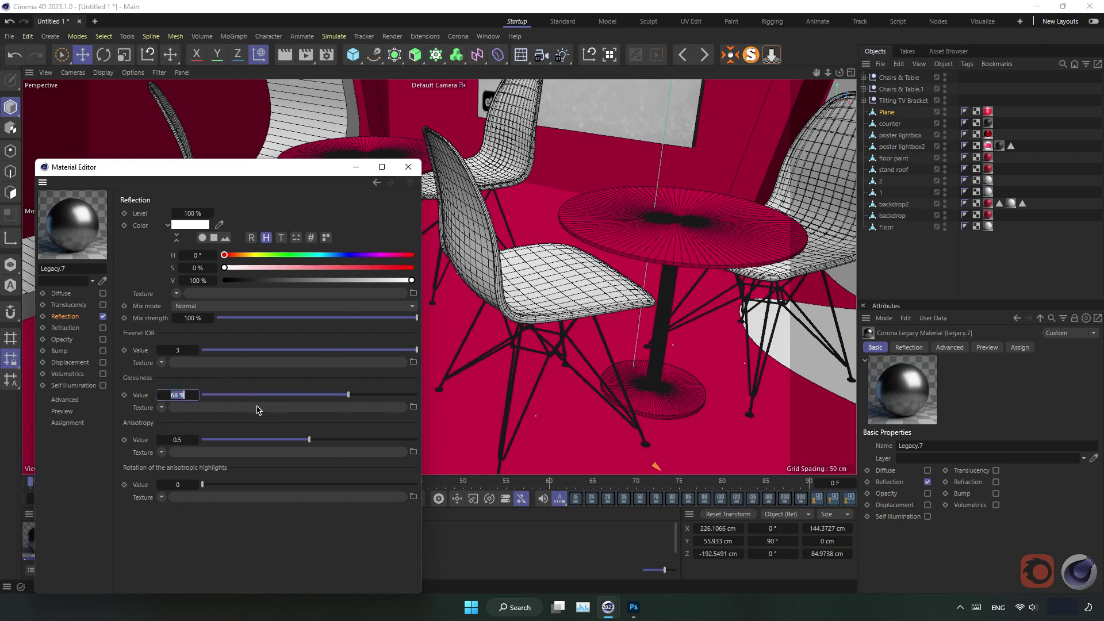
pyautogui.write('60')
pyautogui.press('Return')
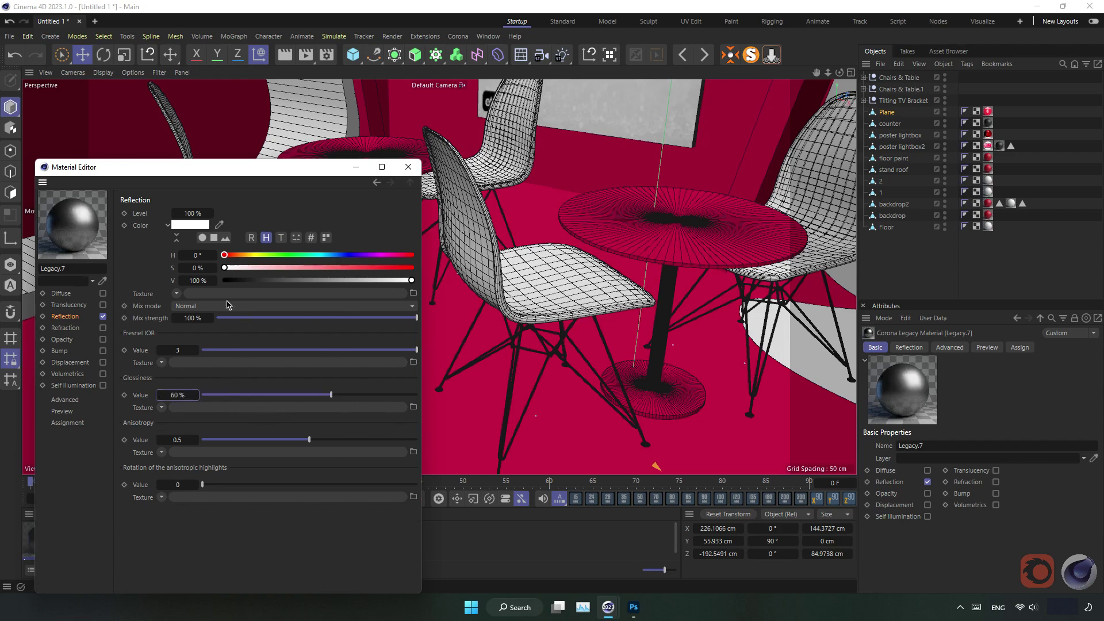
pyautogui.click(407, 168)
# Step: Apply the dark Legacy.7 material to the Designer Chair 04.2 null
pyautogui.scroll(3, 320, 288)
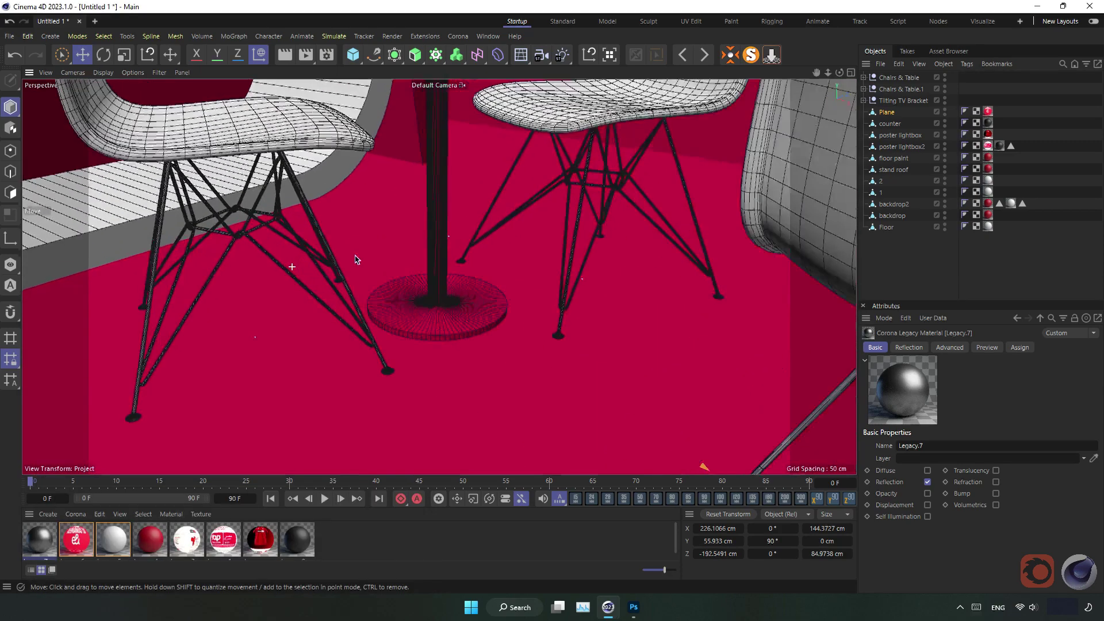
pyautogui.scroll(2, 357, 253)
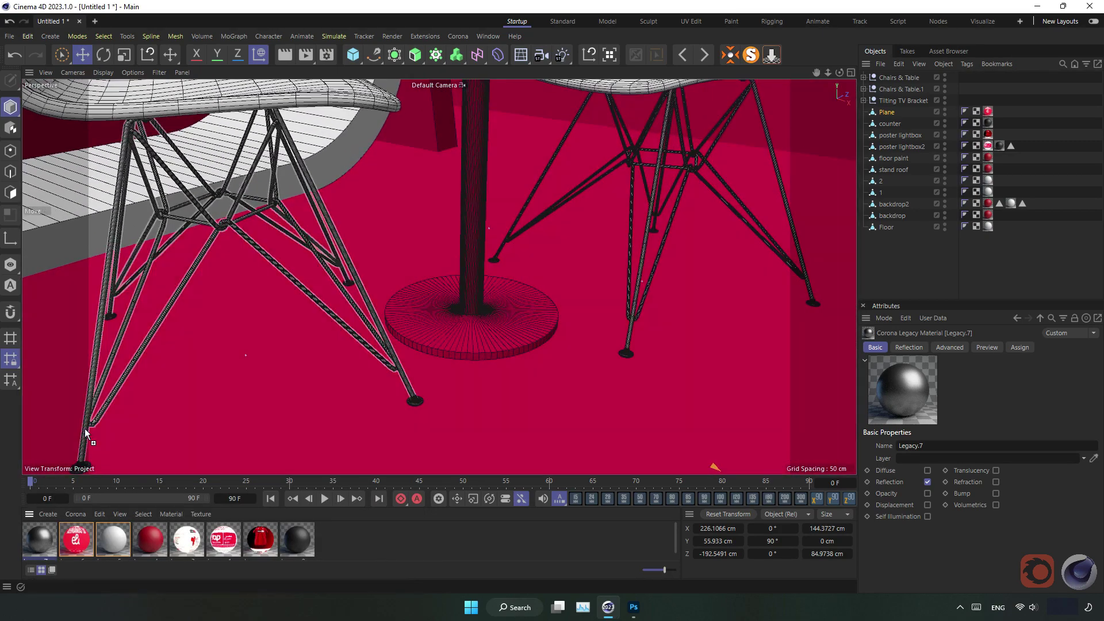
pyautogui.moveTo(116, 437); pyautogui.dragTo(85, 432)
pyautogui.keyDown('alt'); pyautogui.moveTo(159, 448); pyautogui.dragTo(236, 434, button='middle'); pyautogui.keyUp('alt')
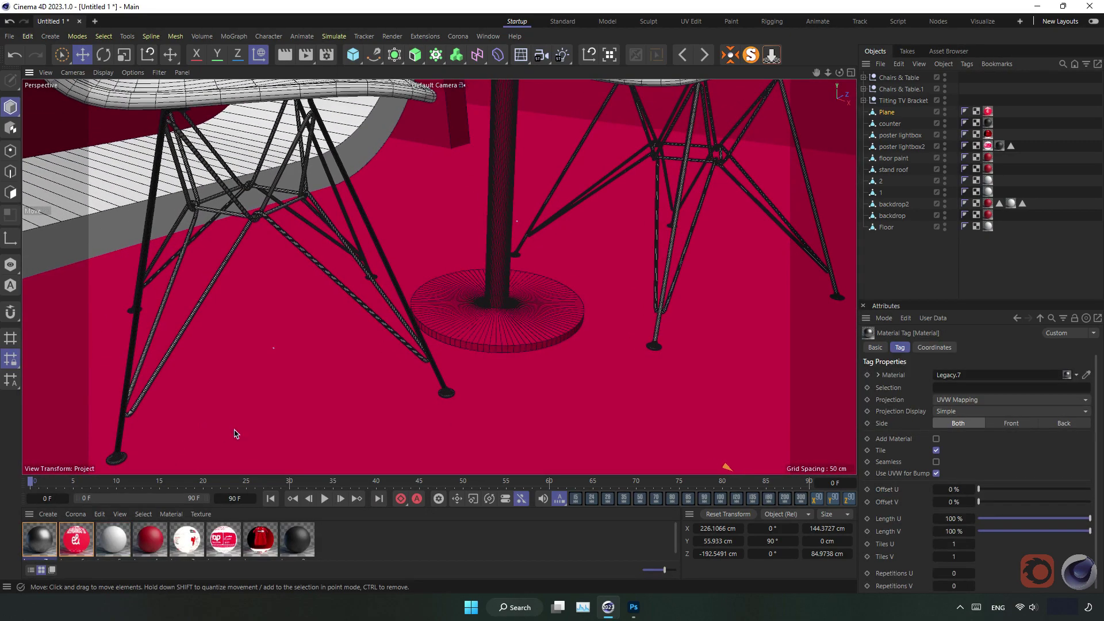
pyautogui.click(434, 365)
pyautogui.click(863, 89)
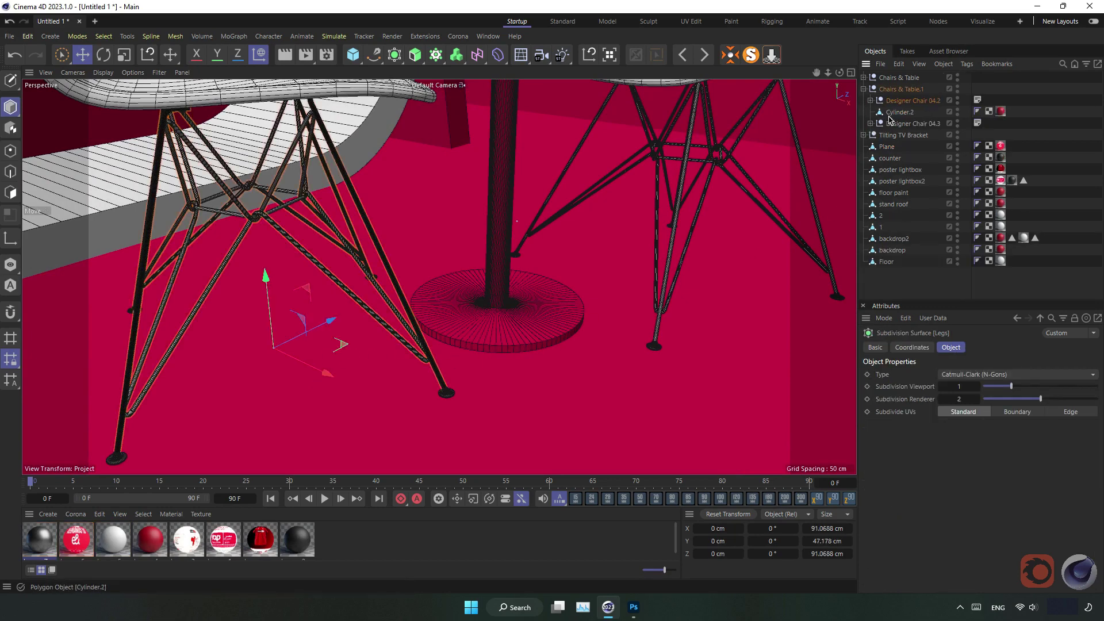
pyautogui.click(870, 101)
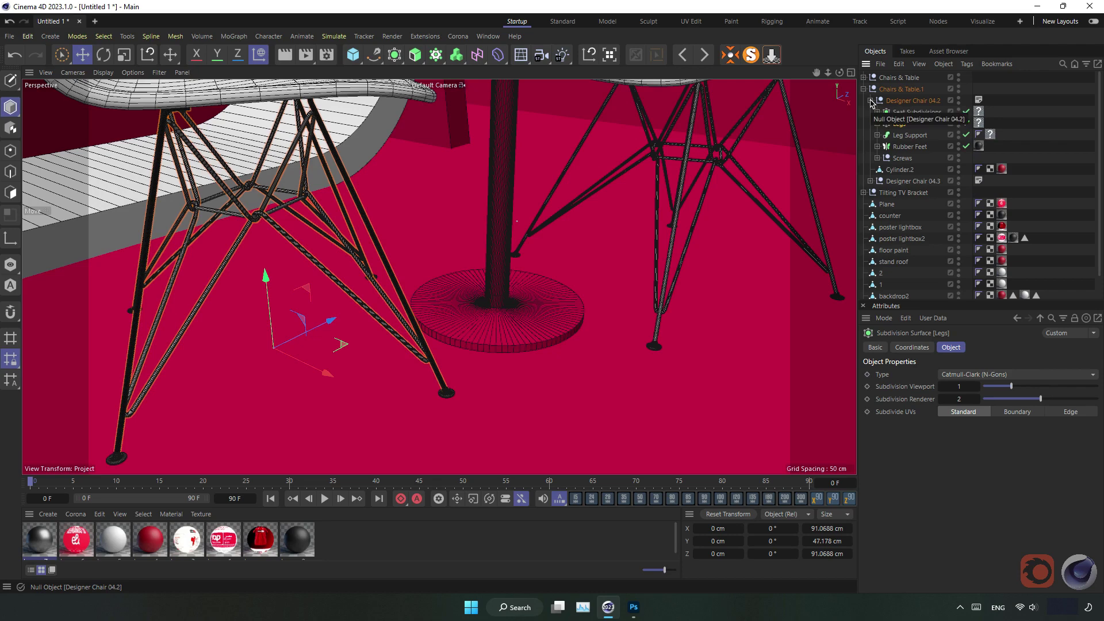
pyautogui.click(871, 101)
pyautogui.moveTo(913, 100); pyautogui.dragTo(1004, 161)
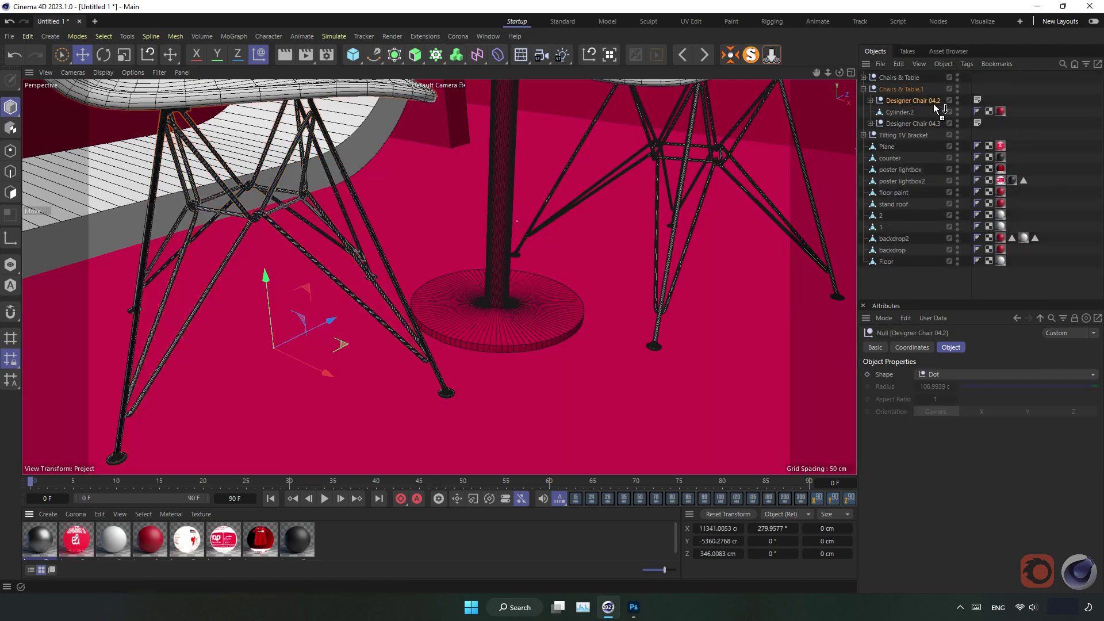
pyautogui.moveTo(935, 109); pyautogui.dragTo(932, 102)
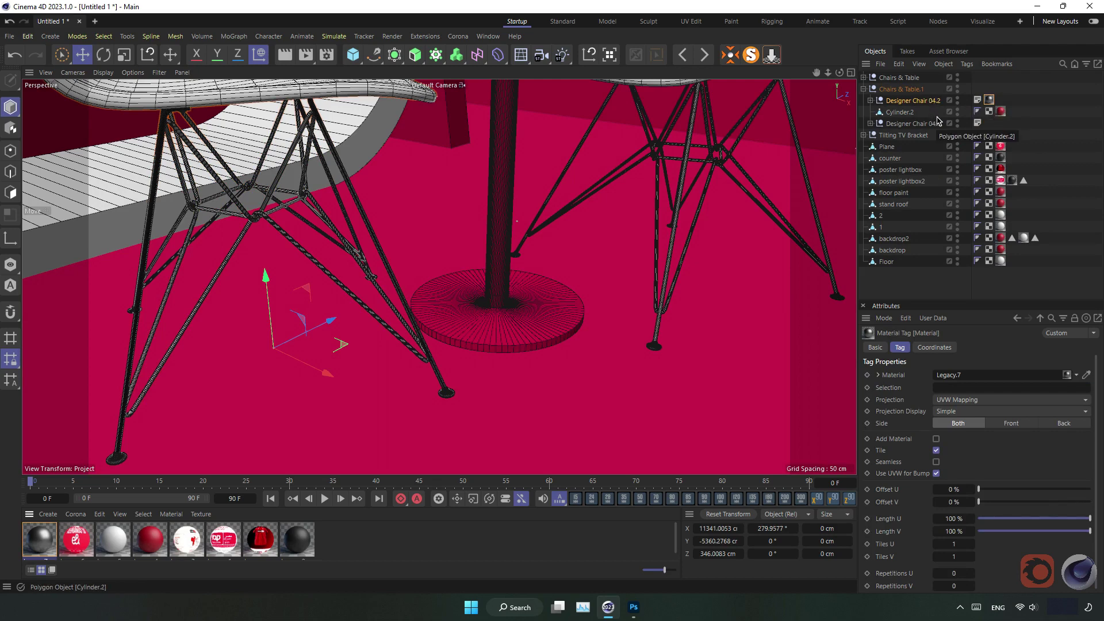
# Step: Delete the old material tags from Designer Chair 04.2's seat, legs, leg support and rubber feet
pyautogui.click(871, 101)
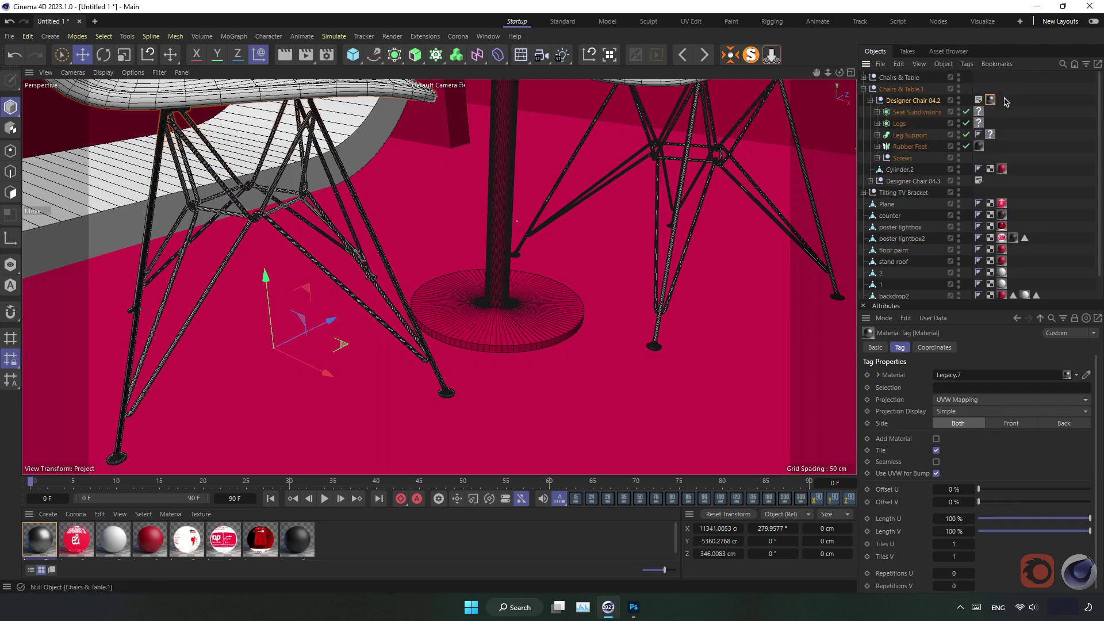
pyautogui.click(990, 134)
pyautogui.click(990, 138)
pyautogui.press('Delete')
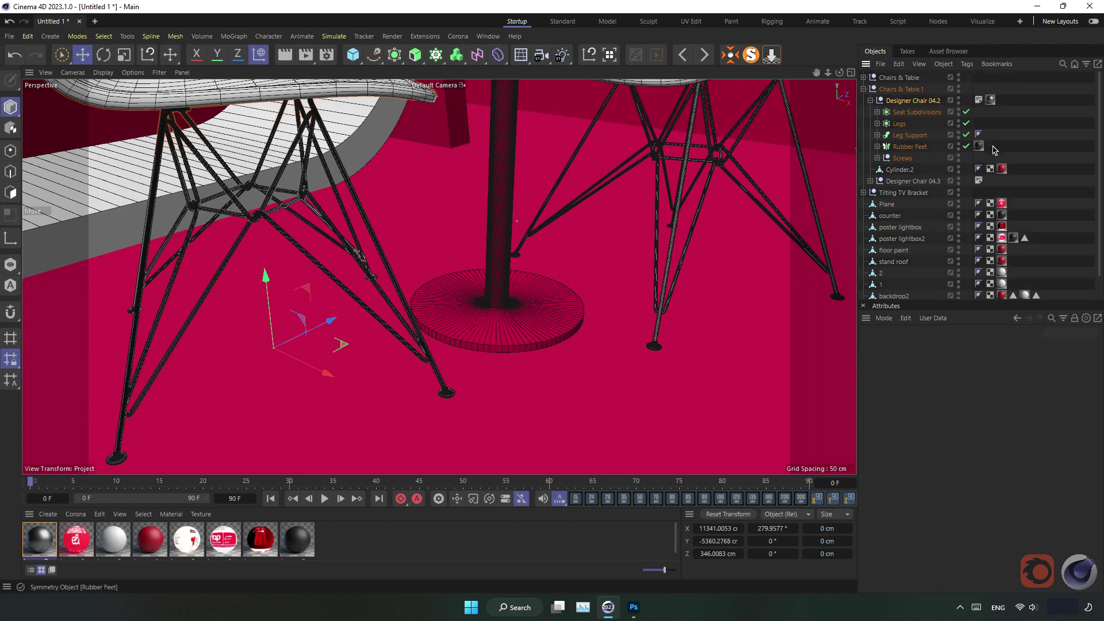
pyautogui.click(977, 149)
pyautogui.press('Delete')
pyautogui.click(870, 101)
pyautogui.click(921, 101)
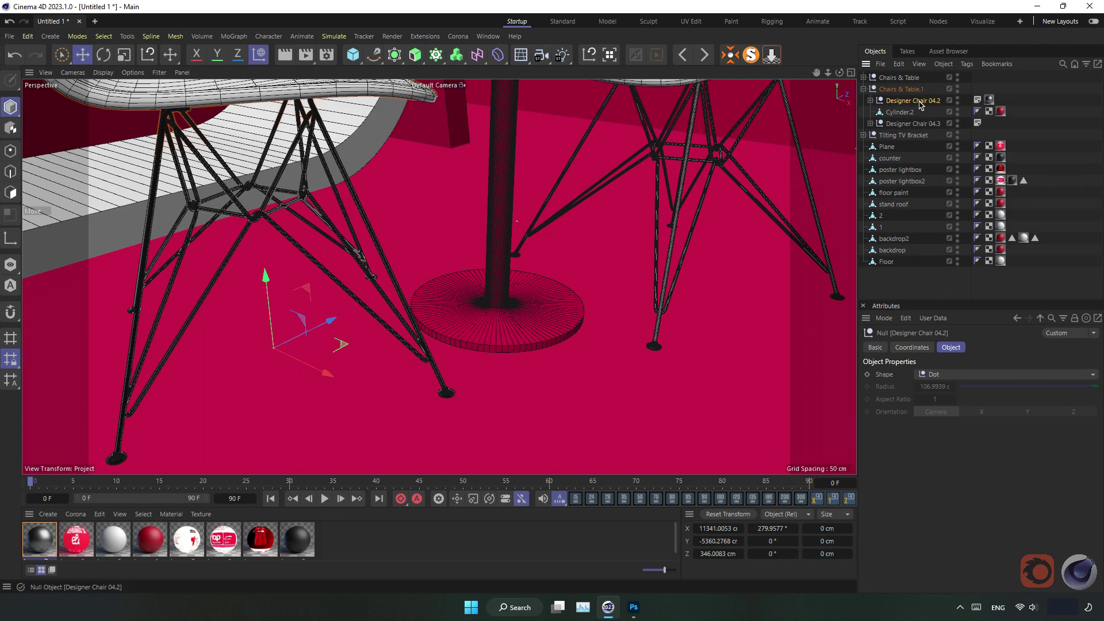
pyautogui.click(899, 112)
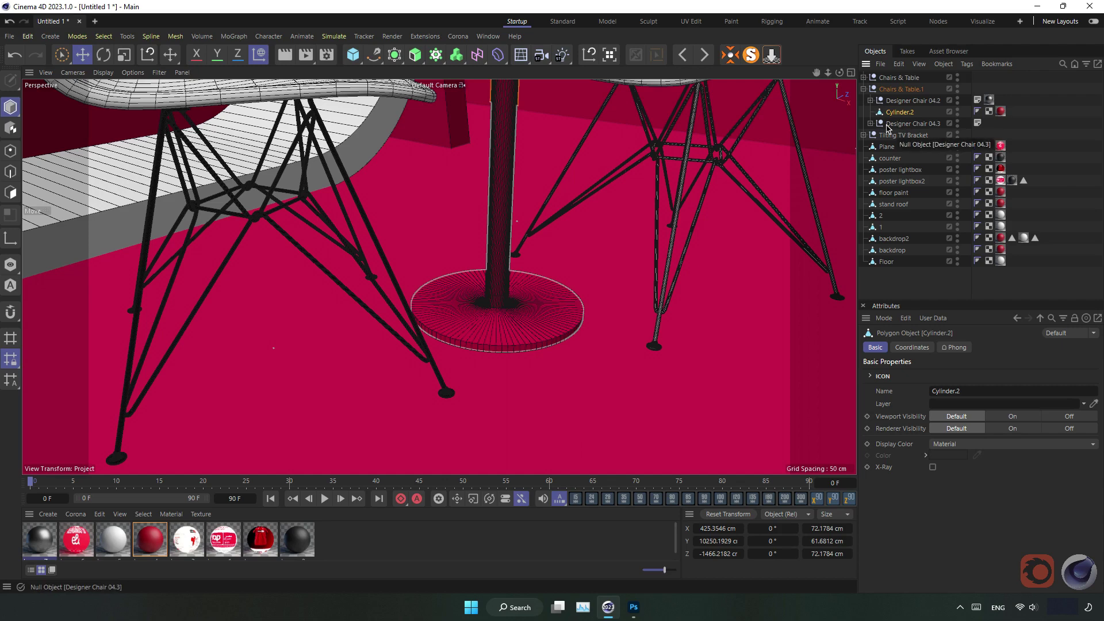
# Step: Delete the old material tags from Designer Chair 04.3's seat, legs, leg support and rubber feet
pyautogui.click(870, 124)
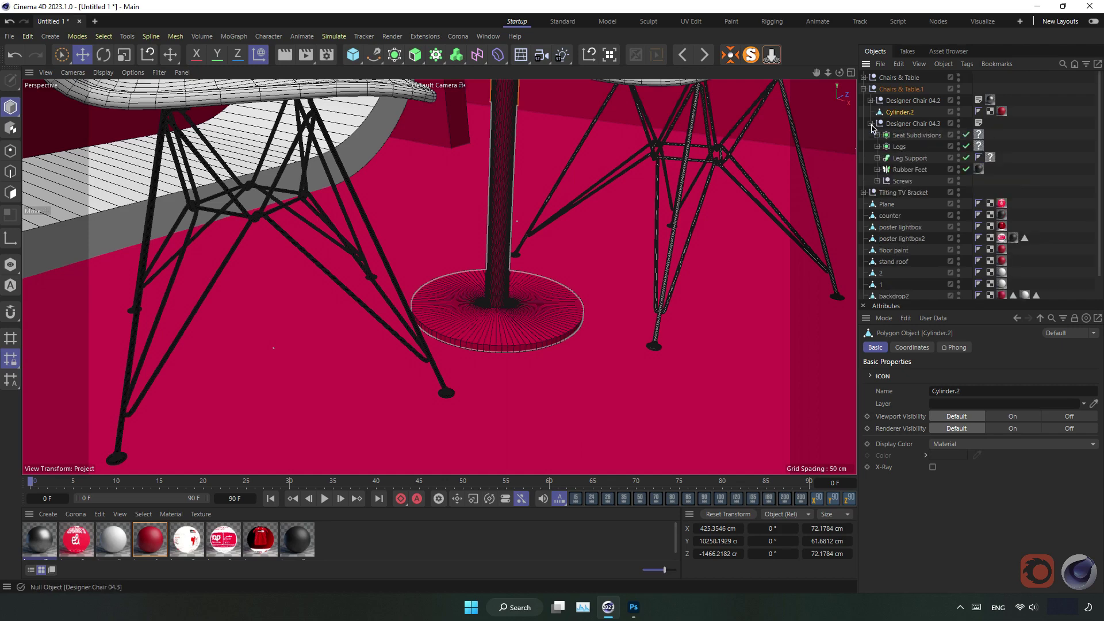
pyautogui.click(985, 141)
pyautogui.press('Delete')
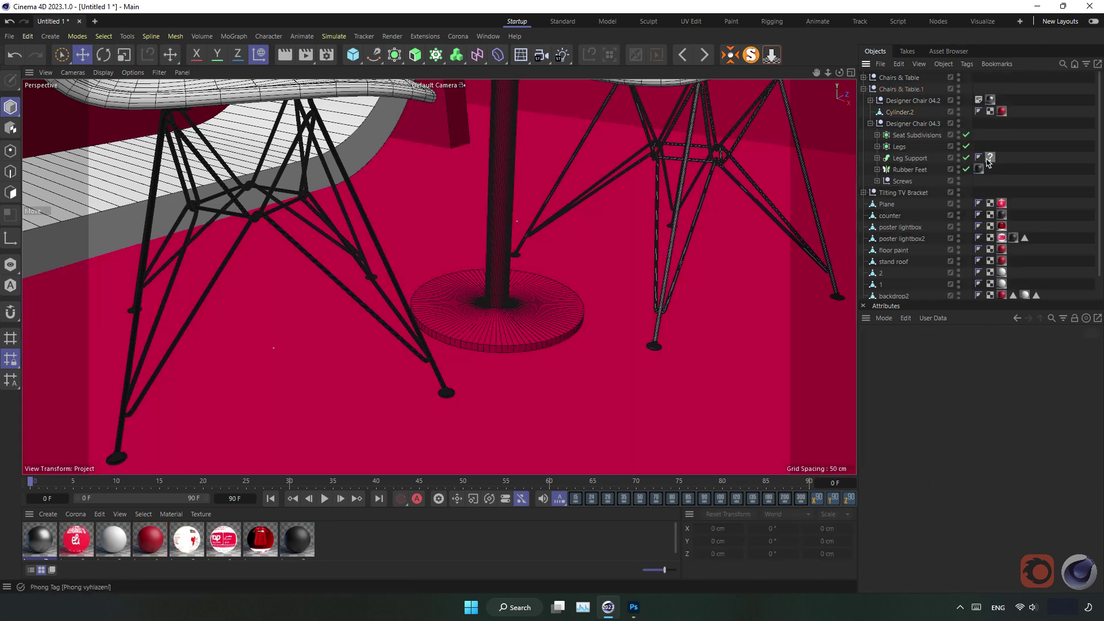
pyautogui.click(987, 160)
pyautogui.press('Delete')
pyautogui.click(978, 168)
pyautogui.press('Delete')
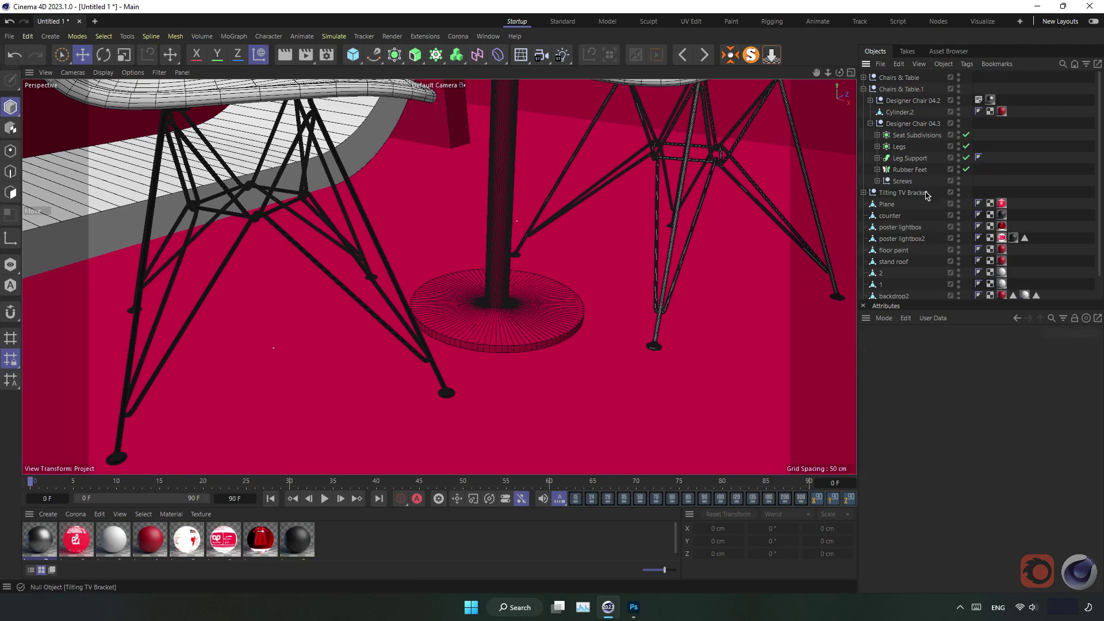
pyautogui.click(913, 124)
pyautogui.click(870, 124)
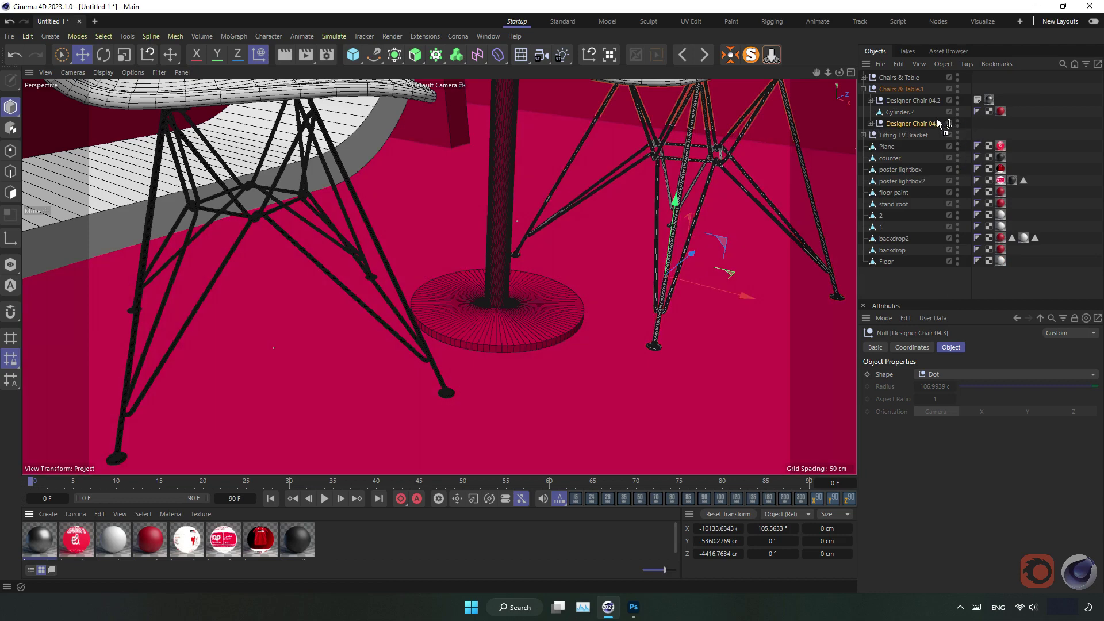
# Step: Apply the dark Legacy.7 material to Designer Chair 04.3 and collapse the Chairs & Table.1 group
pyautogui.moveTo(40, 539); pyautogui.dragTo(925, 128)
pyautogui.click(1016, 133)
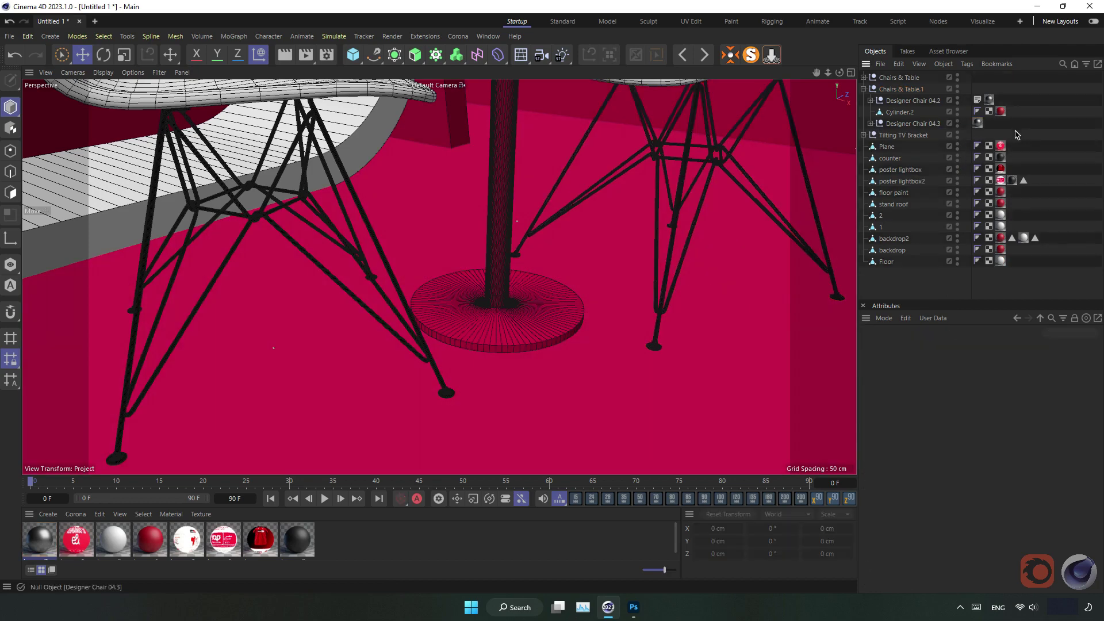
pyautogui.click(864, 89)
# Step: Remove Designer Chair 04.2's old part material tags and apply the dark material to it
pyautogui.scroll(-5, 500, 258)
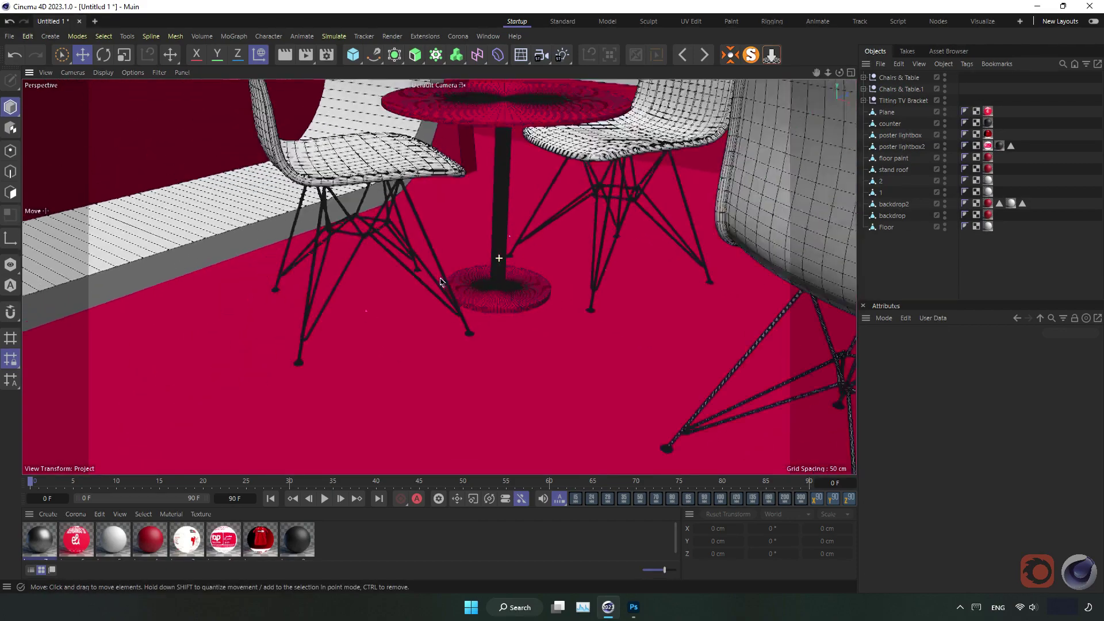
pyautogui.keyDown('alt'); pyautogui.moveTo(615, 284); pyautogui.dragTo(450, 226); pyautogui.keyUp('alt')
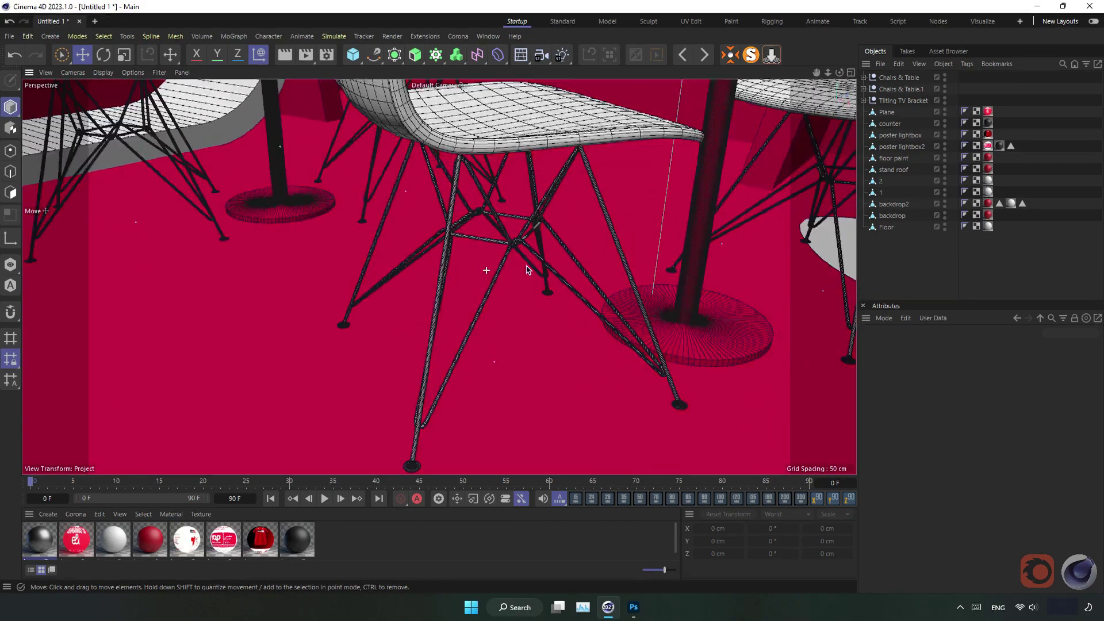
pyautogui.scroll(3, 527, 270)
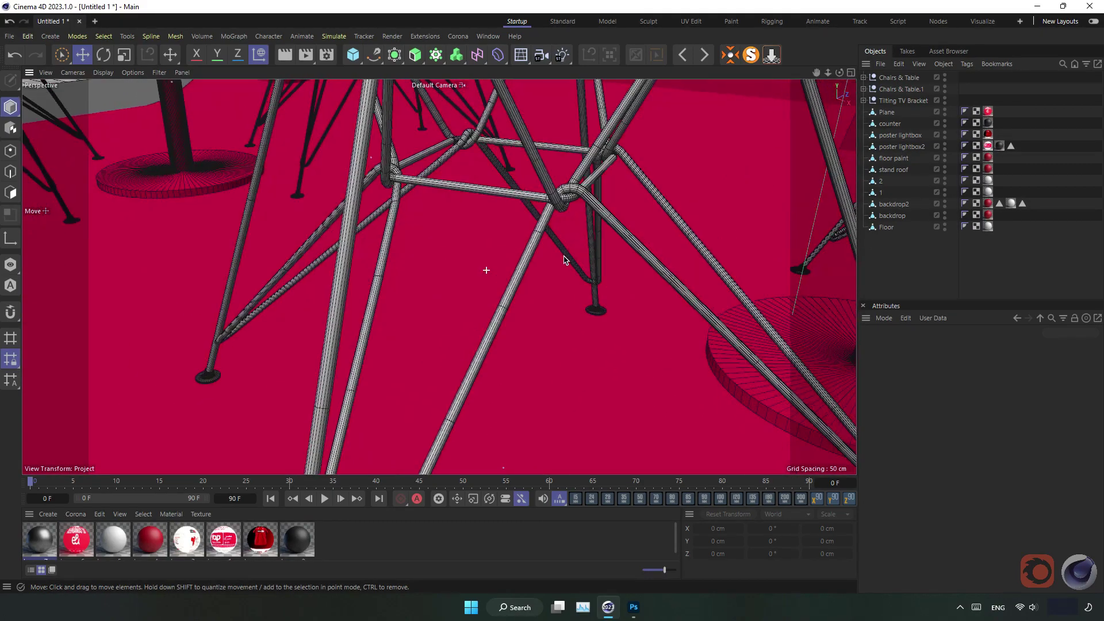
pyautogui.click(540, 246)
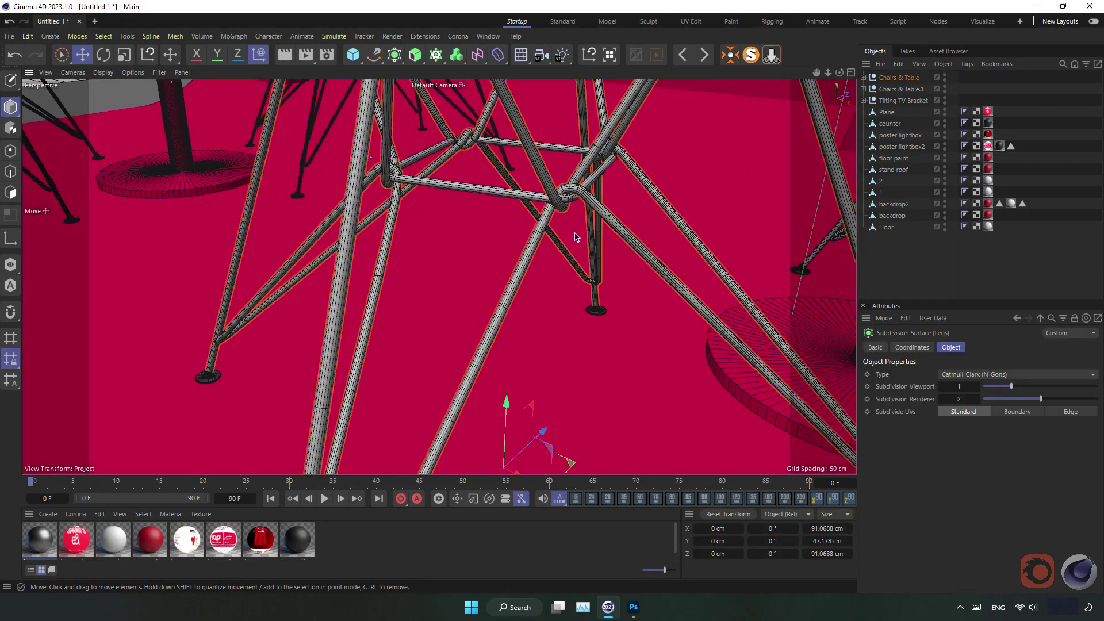
pyautogui.click(862, 78)
pyautogui.click(871, 89)
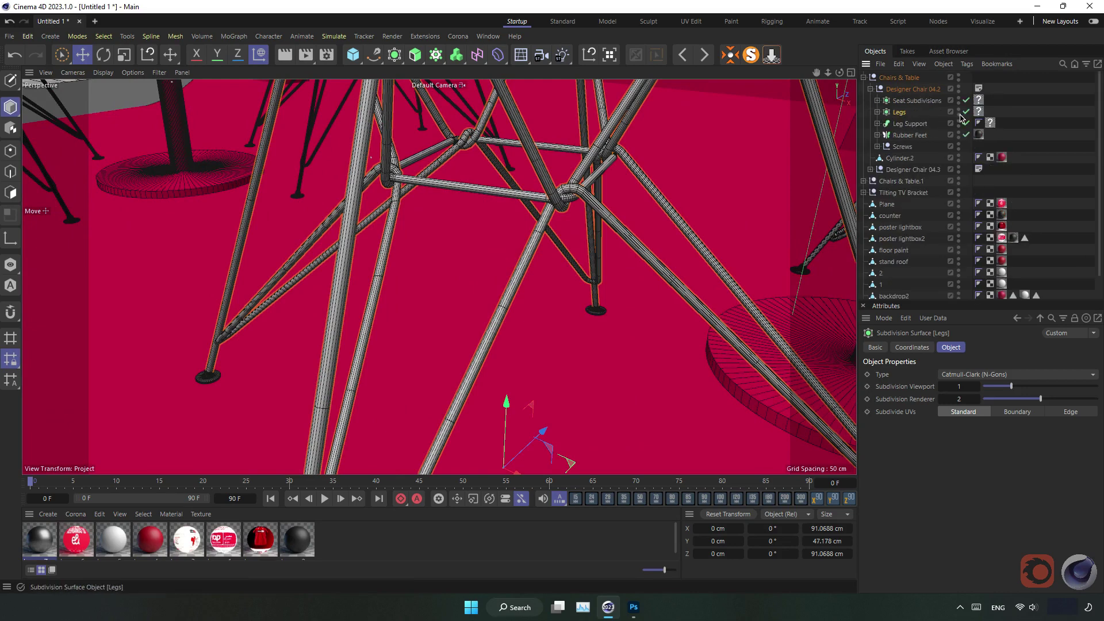
pyautogui.click(981, 115)
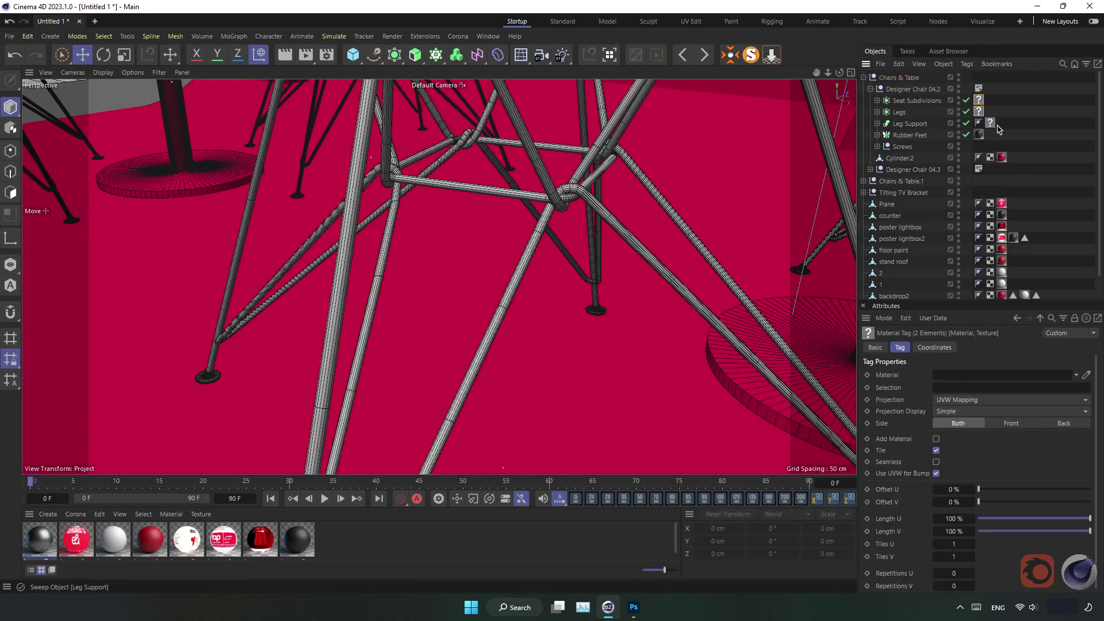
pyautogui.click(878, 147)
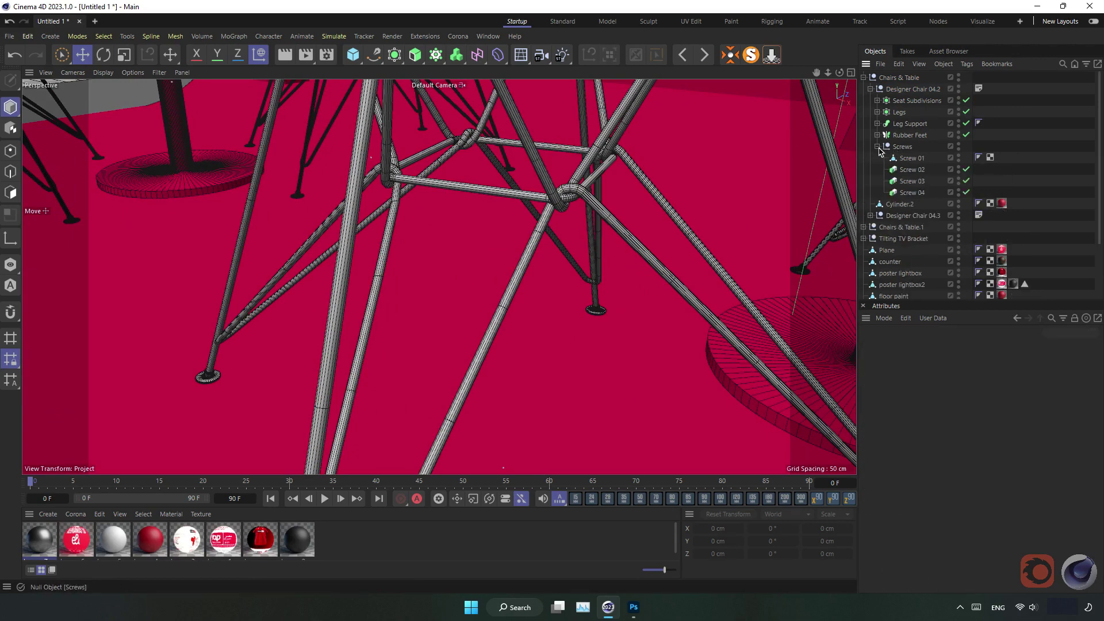
pyautogui.click(878, 147)
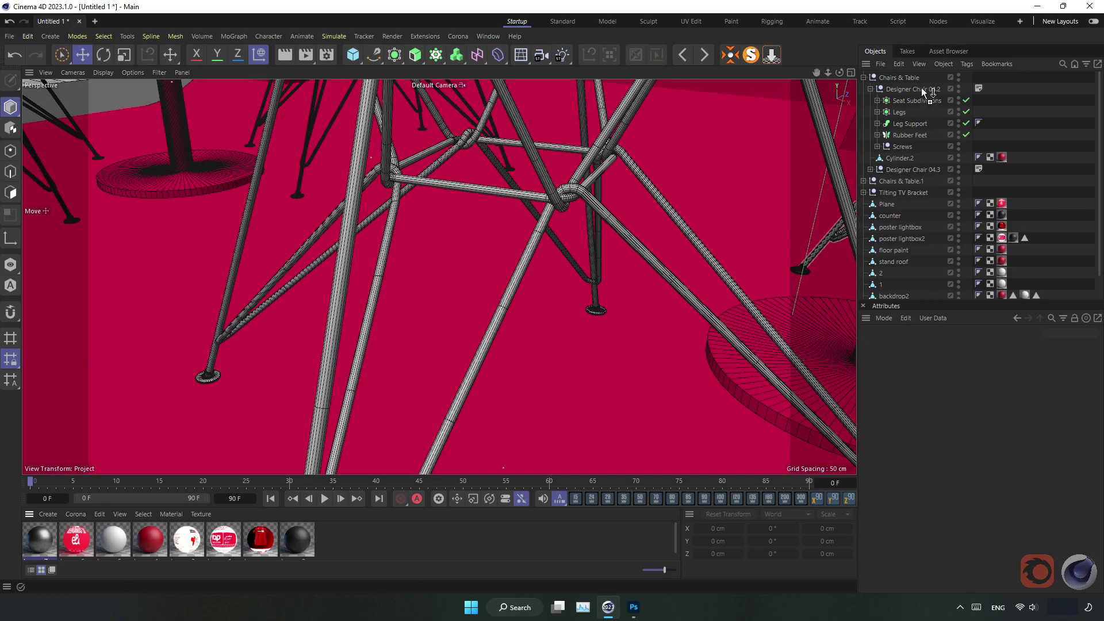
pyautogui.moveTo(921, 88); pyautogui.dragTo(922, 89)
pyautogui.click(871, 89)
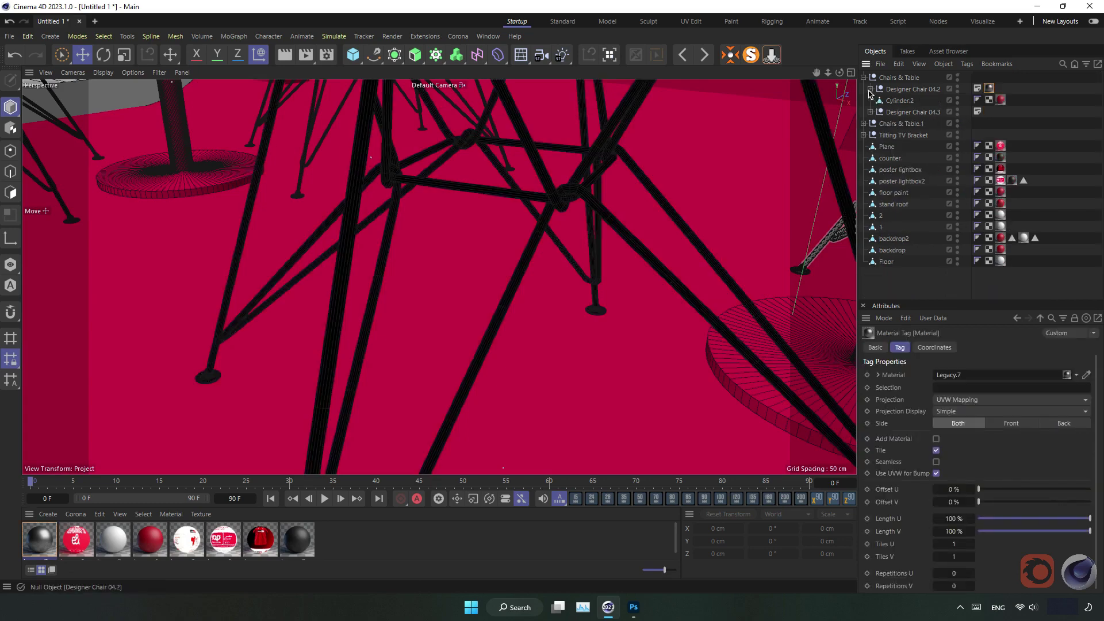
pyautogui.click(863, 78)
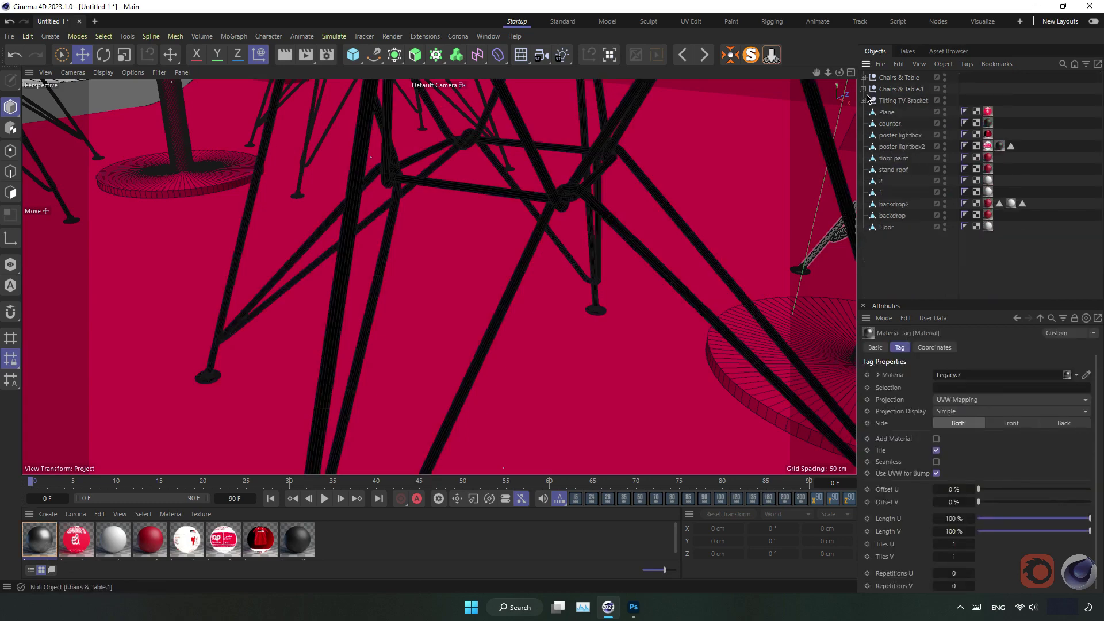
# Step: Delete Designer Chair 04.3's old part material tags and give it the dark material
pyautogui.scroll(-5, 648, 215)
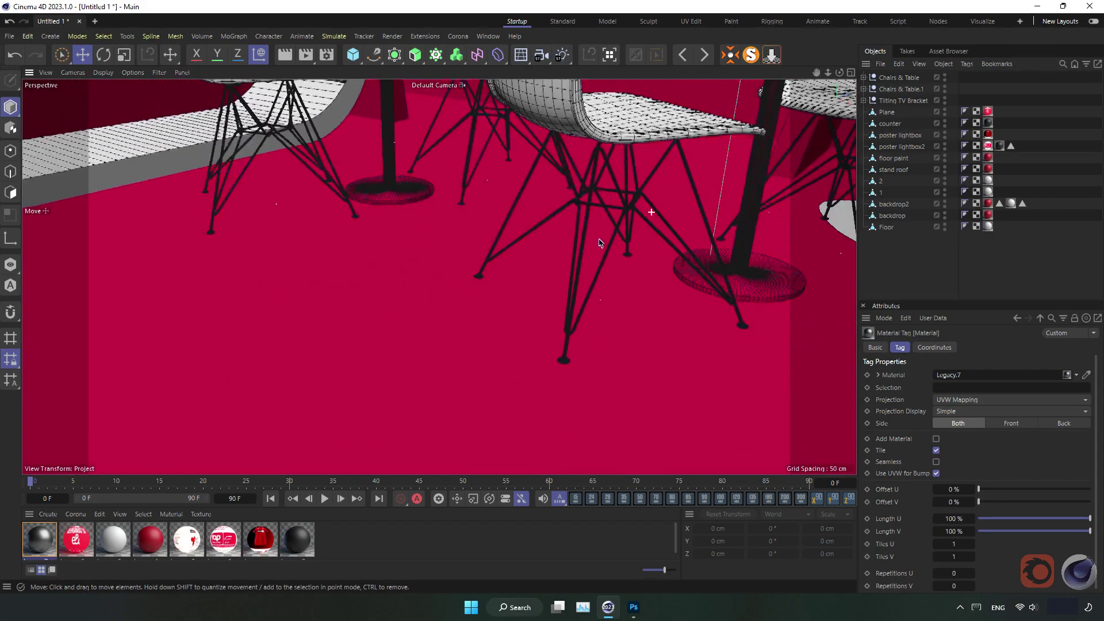
pyautogui.keyDown('alt'); pyautogui.moveTo(648, 215); pyautogui.dragTo(408, 247); pyautogui.keyUp('alt')
pyautogui.scroll(10, 522, 207)
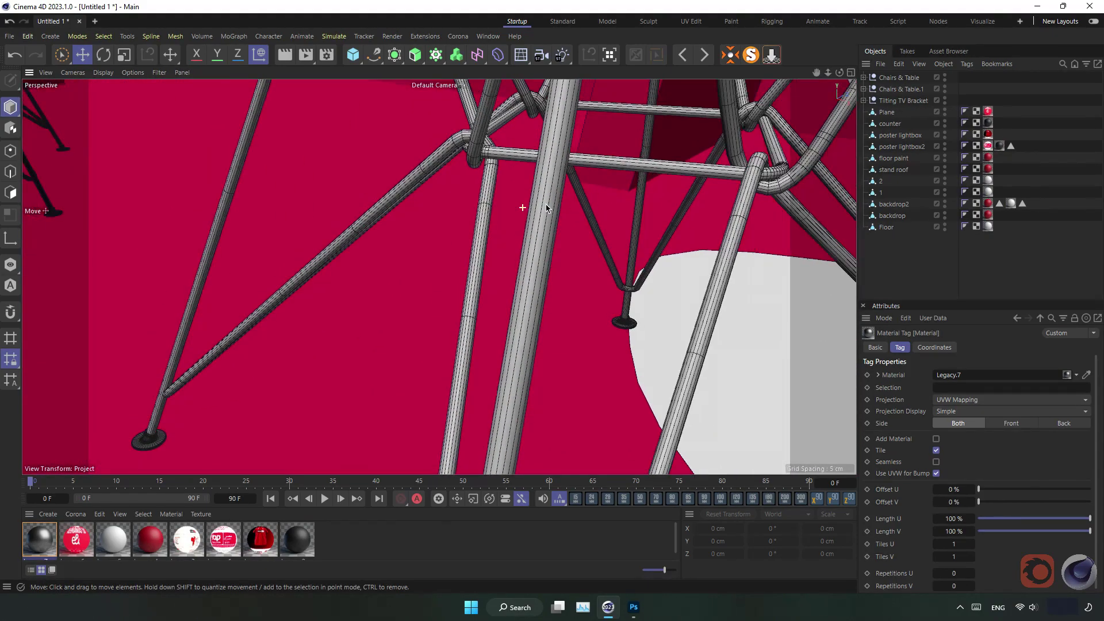
pyautogui.click(549, 208)
pyautogui.click(863, 78)
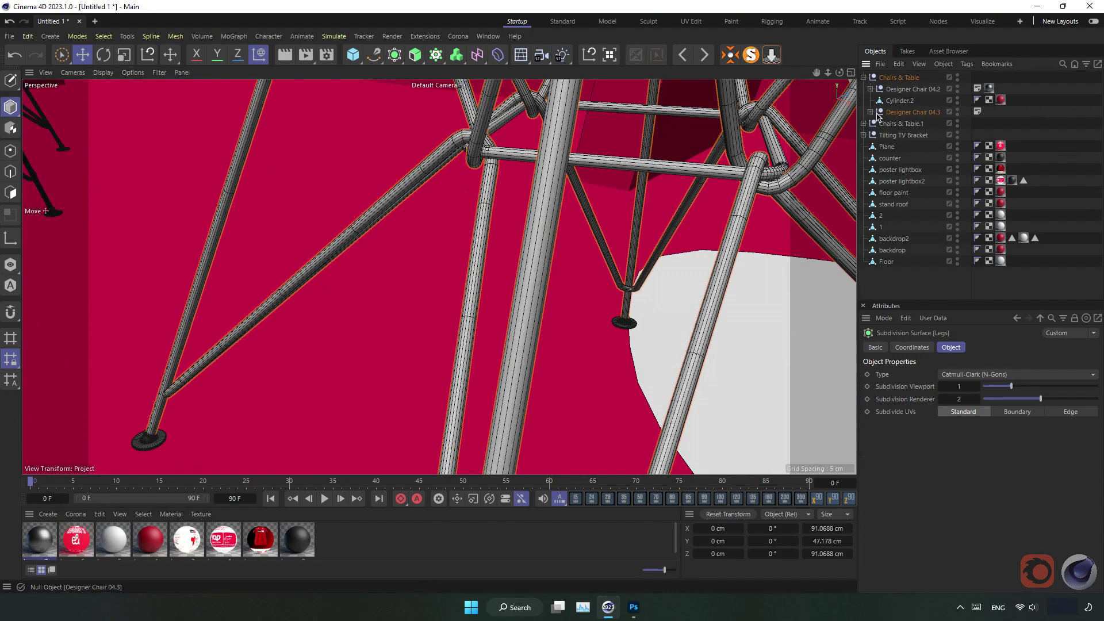
pyautogui.click(870, 112)
pyautogui.moveTo(979, 132); pyautogui.dragTo(984, 161)
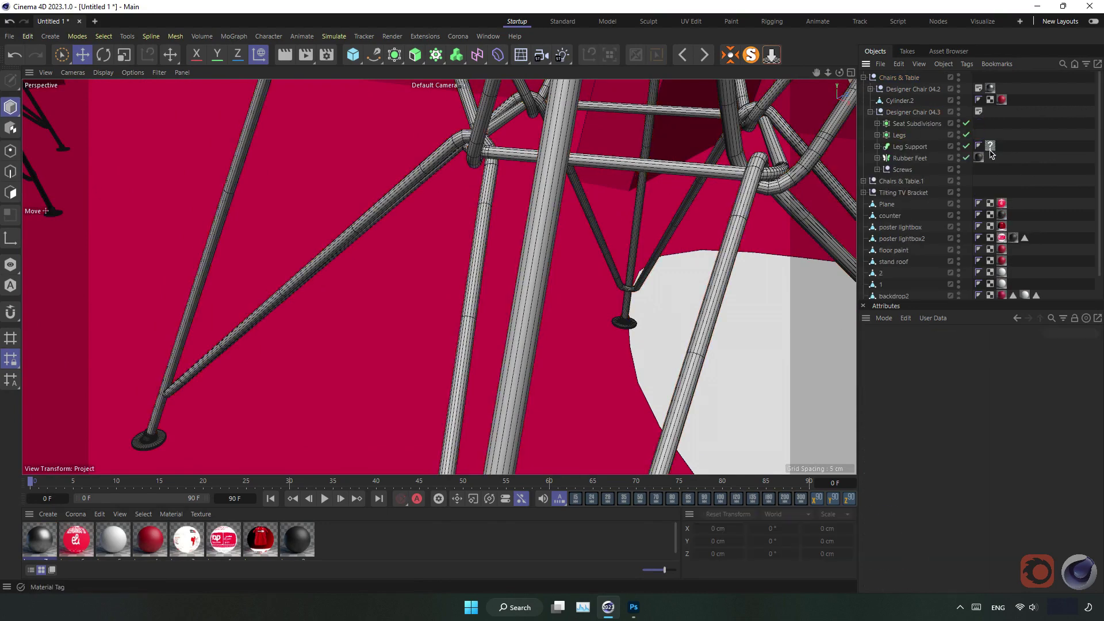
pyautogui.press('Delete')
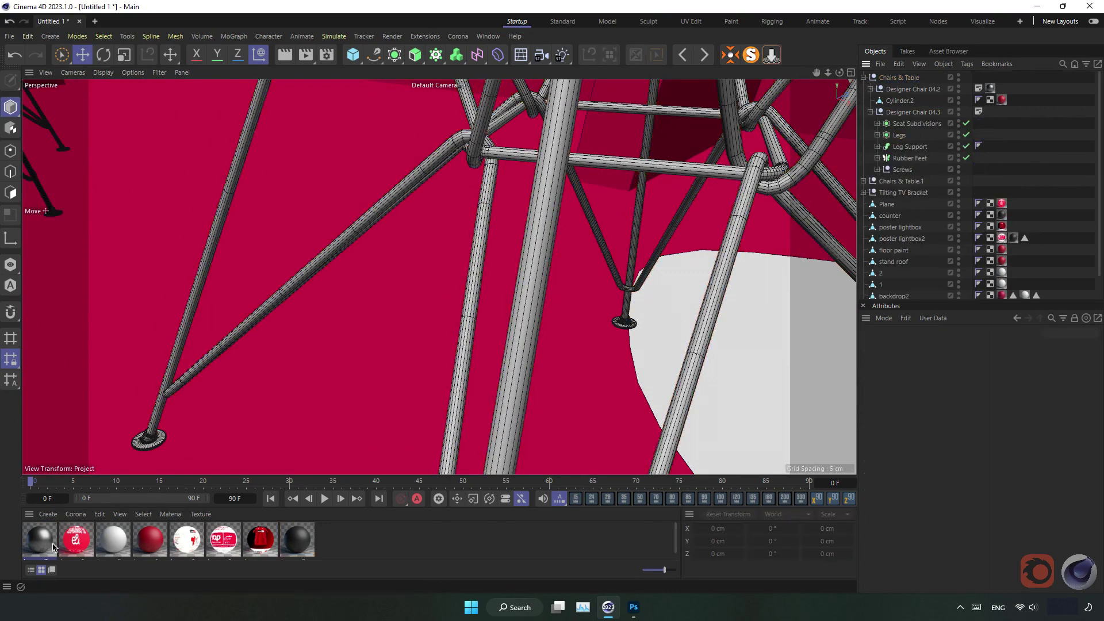
pyautogui.moveTo(40, 544); pyautogui.dragTo(923, 112)
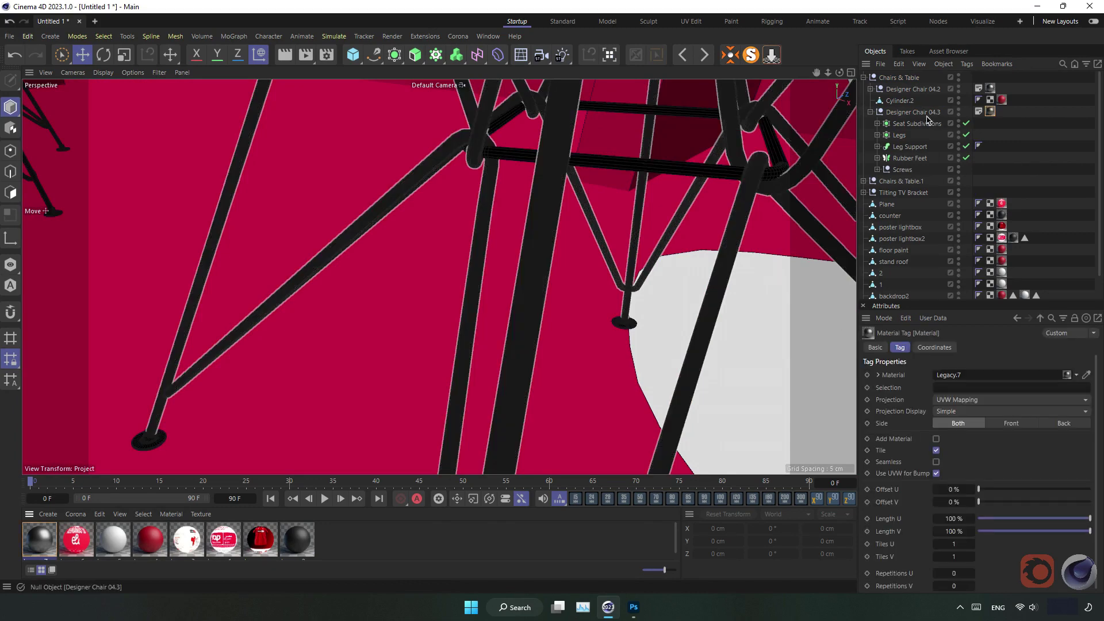
pyautogui.click(871, 112)
pyautogui.click(863, 77)
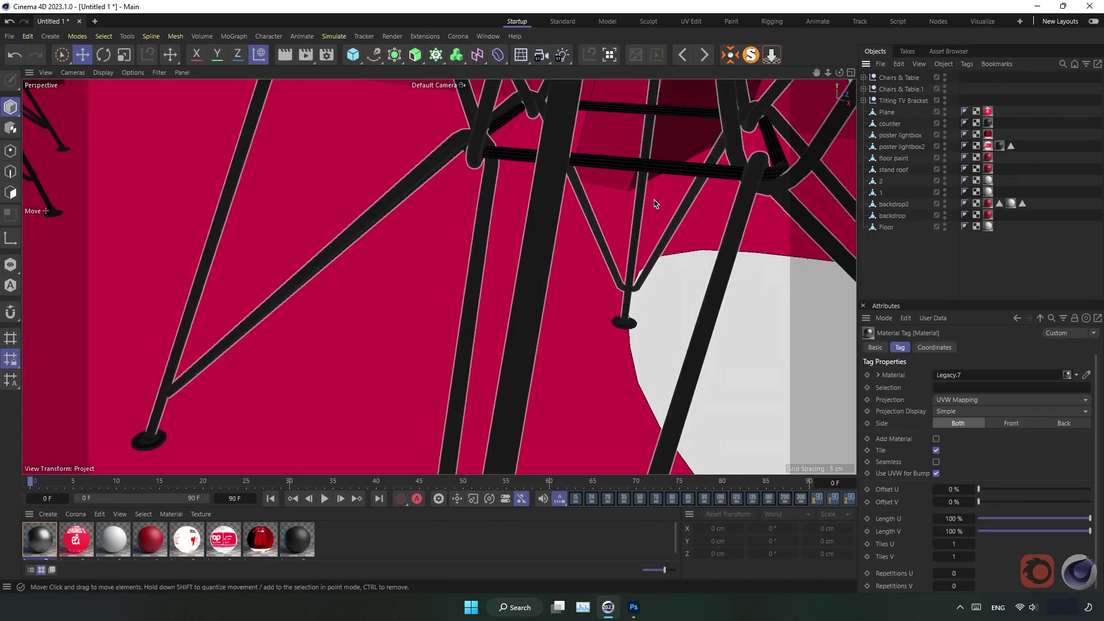
# Step: Inspect Designer Chair 04.3's parts and screws inside Chairs & Table.1, then fold them away
pyautogui.scroll(-3, 616, 221)
pyautogui.scroll(-3, 611, 217)
pyautogui.scroll(-2, 592, 217)
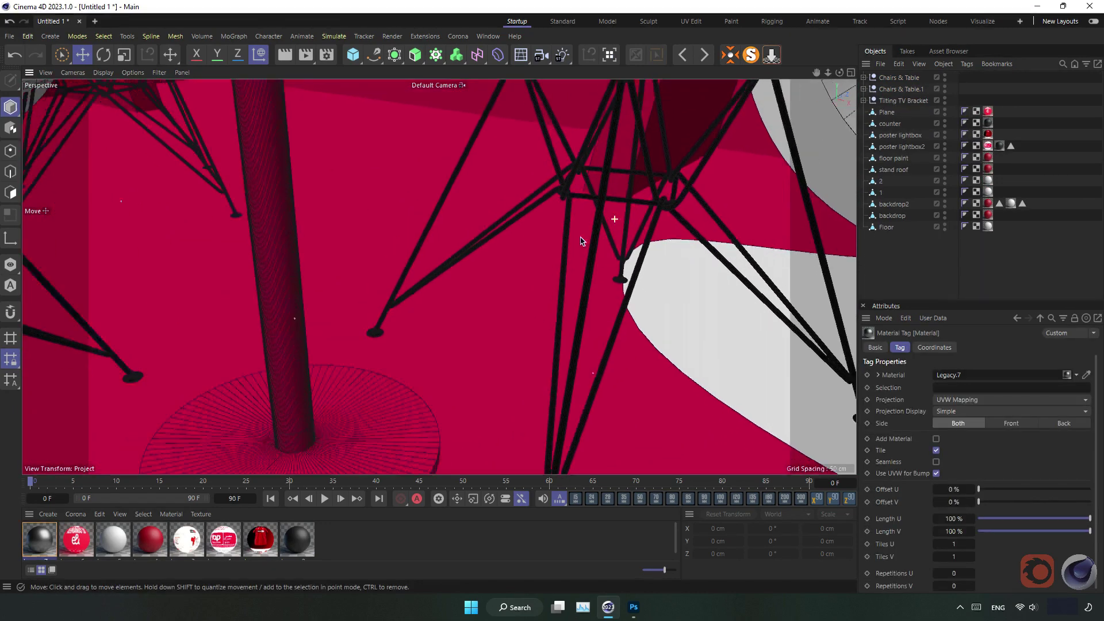
pyautogui.scroll(-3, 582, 239)
pyautogui.moveTo(561, 246)
pyautogui.keyDown('alt'); pyautogui.mouseDown()
pyautogui.moveTo(407, 246)
pyautogui.moveTo(449, 240)
pyautogui.mouseUp(); pyautogui.keyUp('alt')
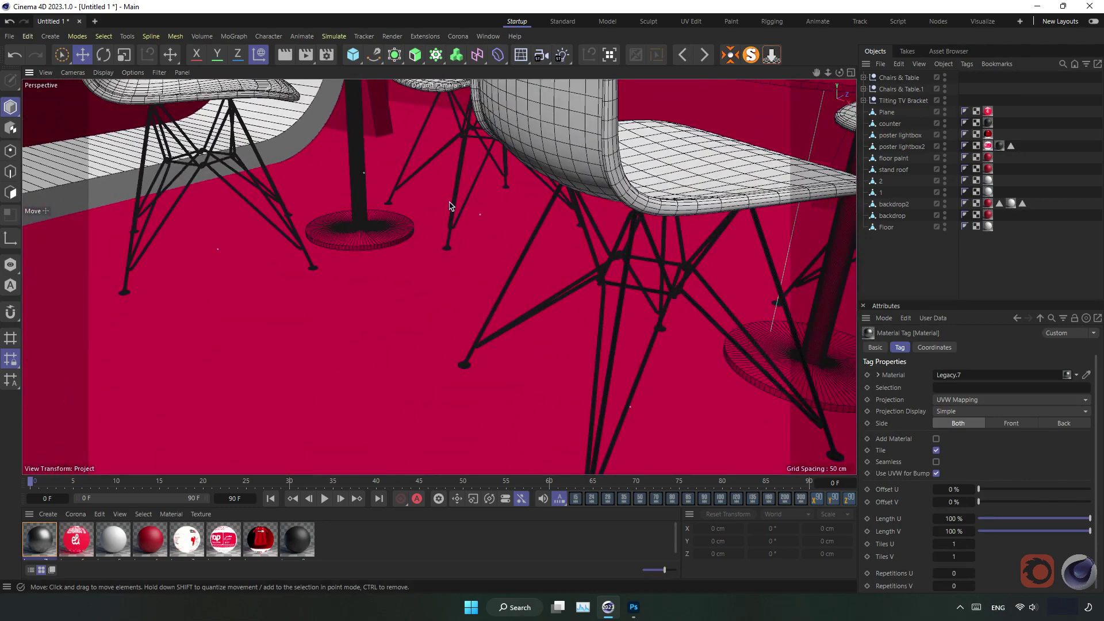
pyautogui.moveTo(452, 188)
pyautogui.keyDown('alt'); pyautogui.mouseDown()
pyautogui.moveTo(510, 140)
pyautogui.moveTo(439, 276)
pyautogui.mouseUp(); pyautogui.keyUp('alt')
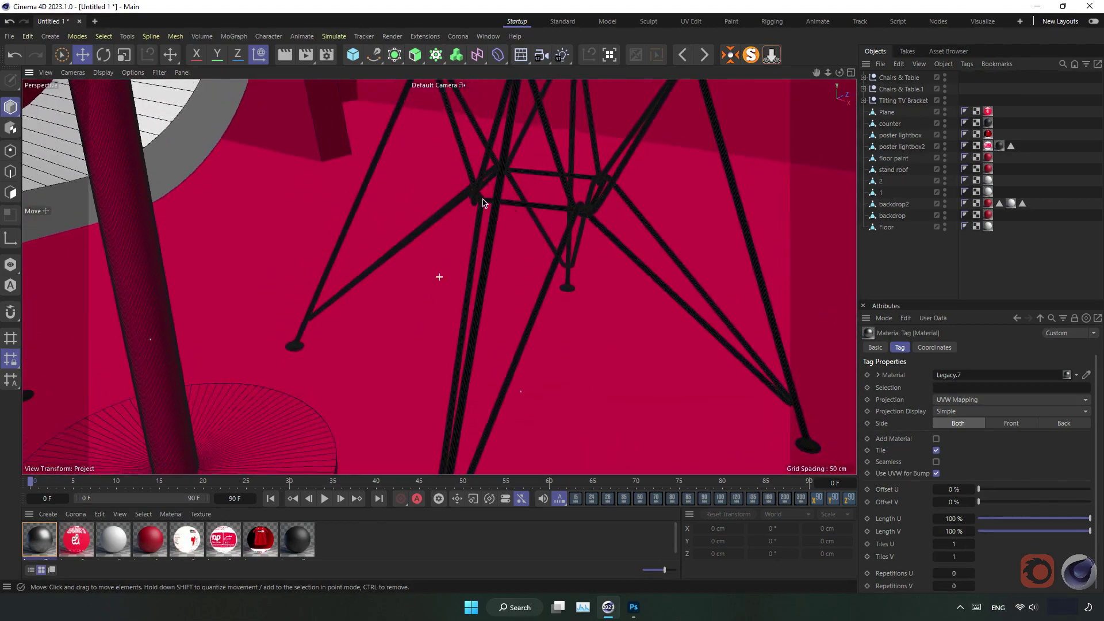
pyautogui.click(499, 179)
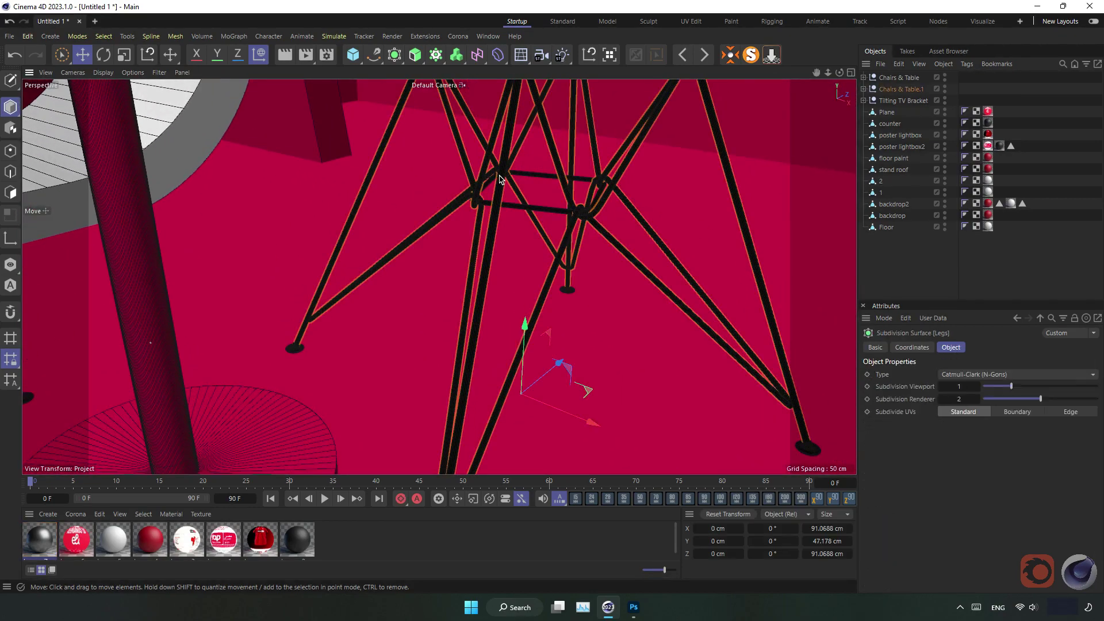
pyautogui.click(864, 89)
pyautogui.click(870, 124)
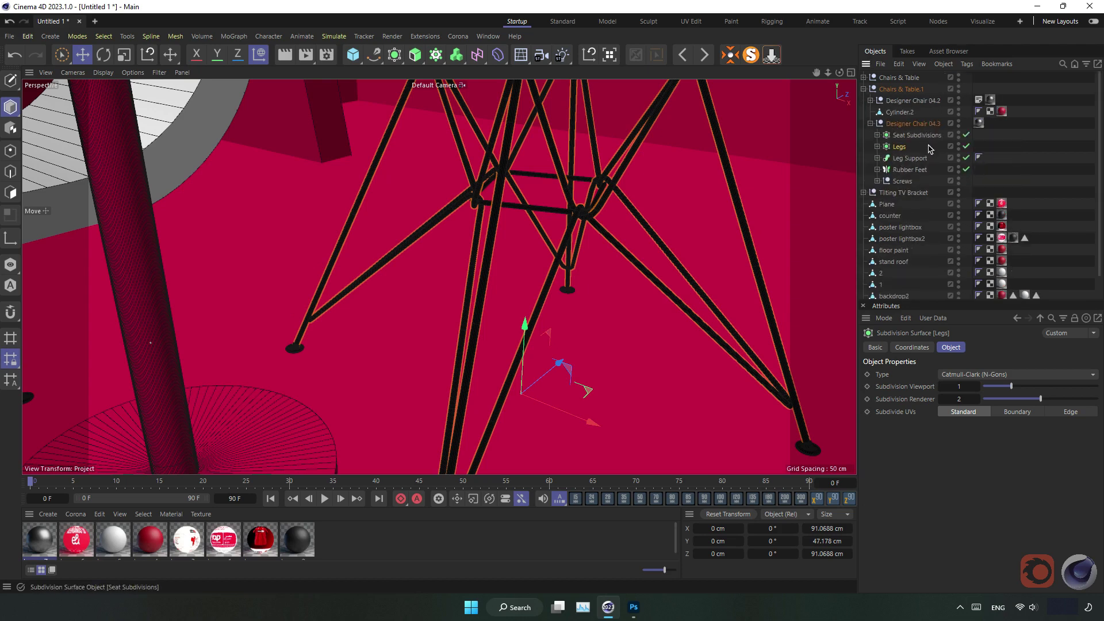
pyautogui.click(877, 181)
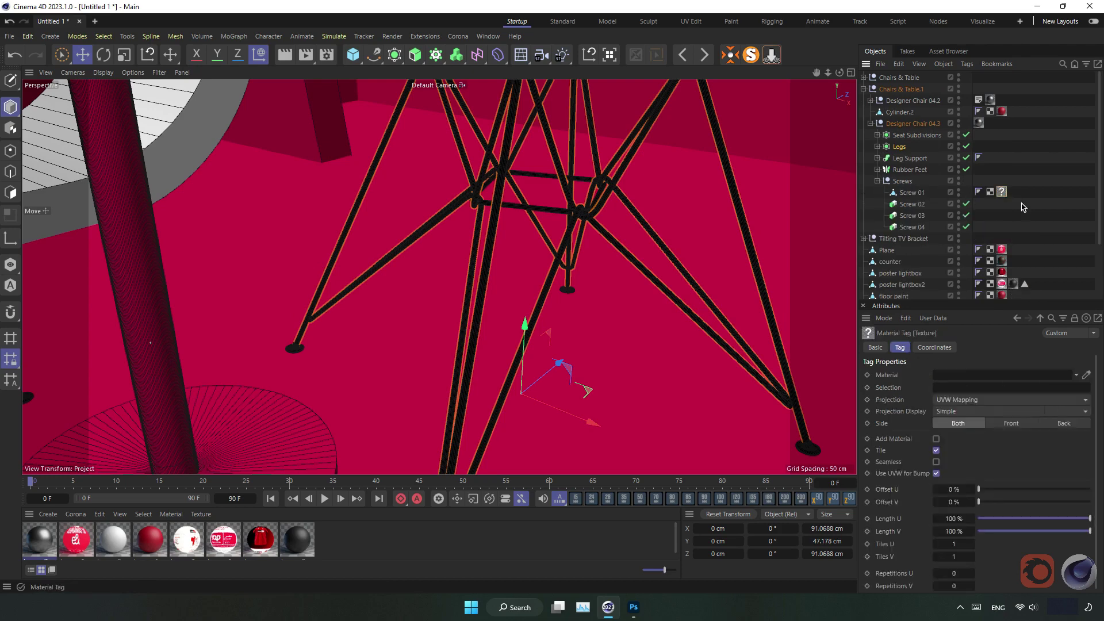
pyautogui.click(872, 124)
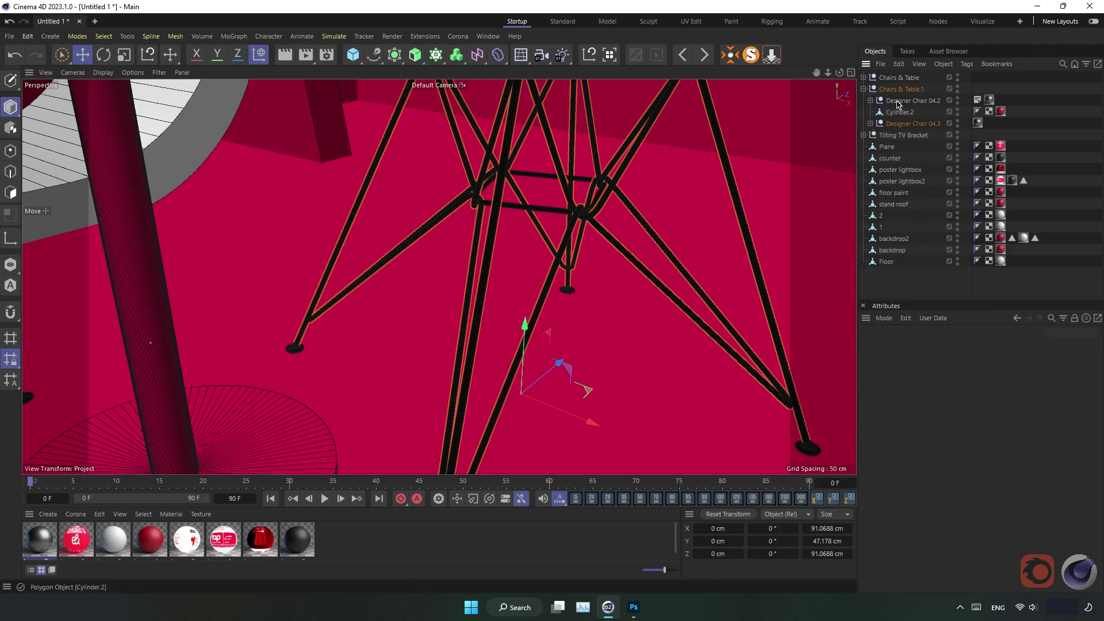
# Step: Check the Tilting TV Bracket and Designer Chair 04.2's screws, then fold Chairs & Table.1 closed
pyautogui.click(863, 89)
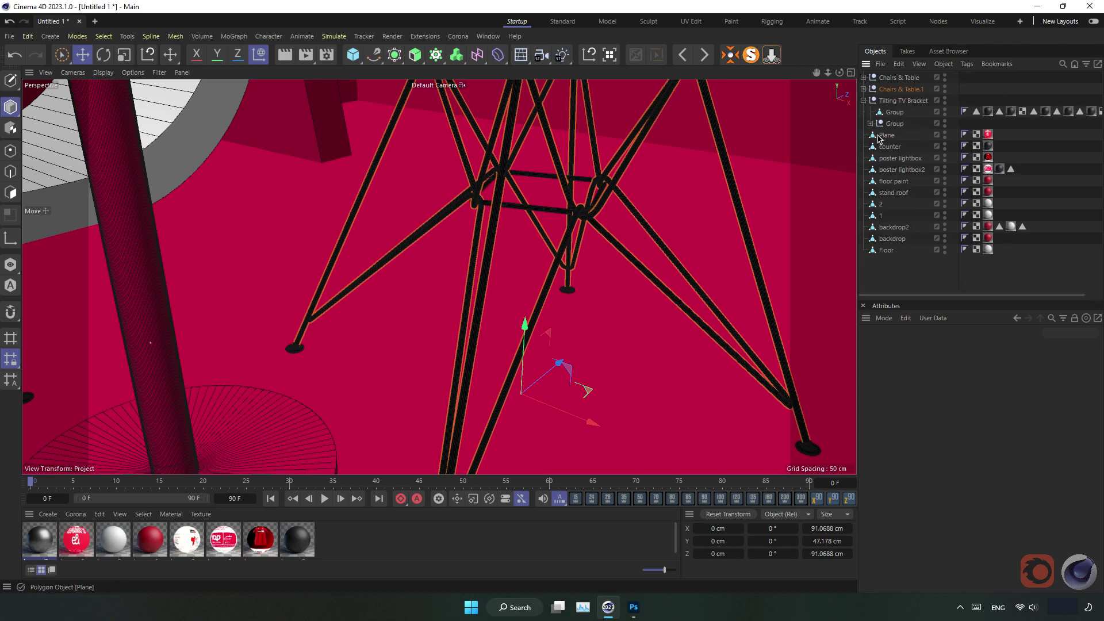
pyautogui.click(863, 101)
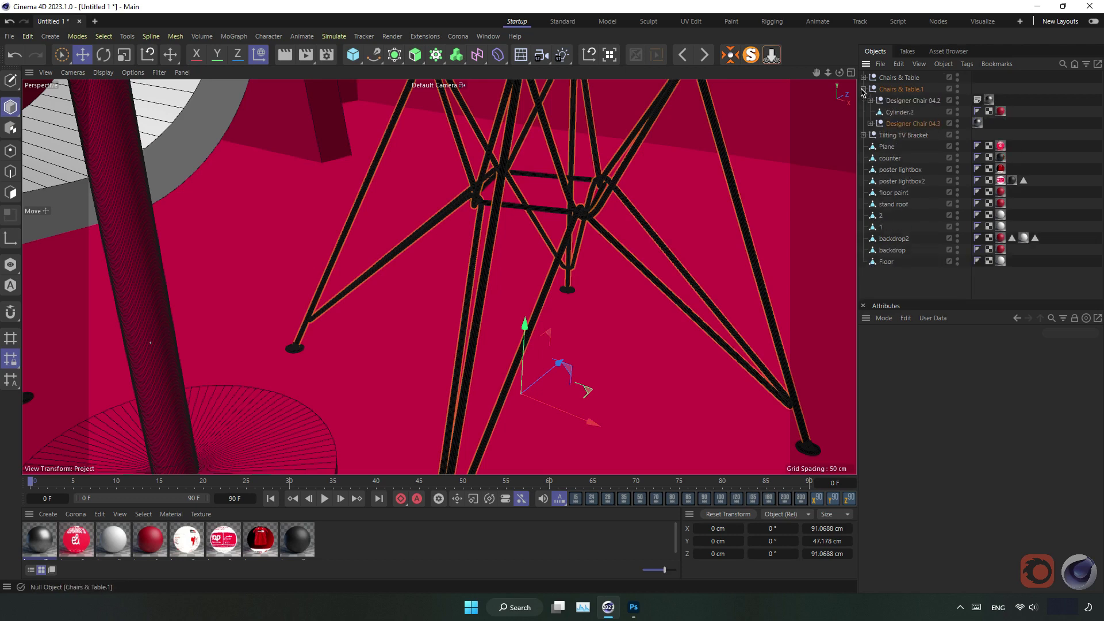
pyautogui.click(871, 124)
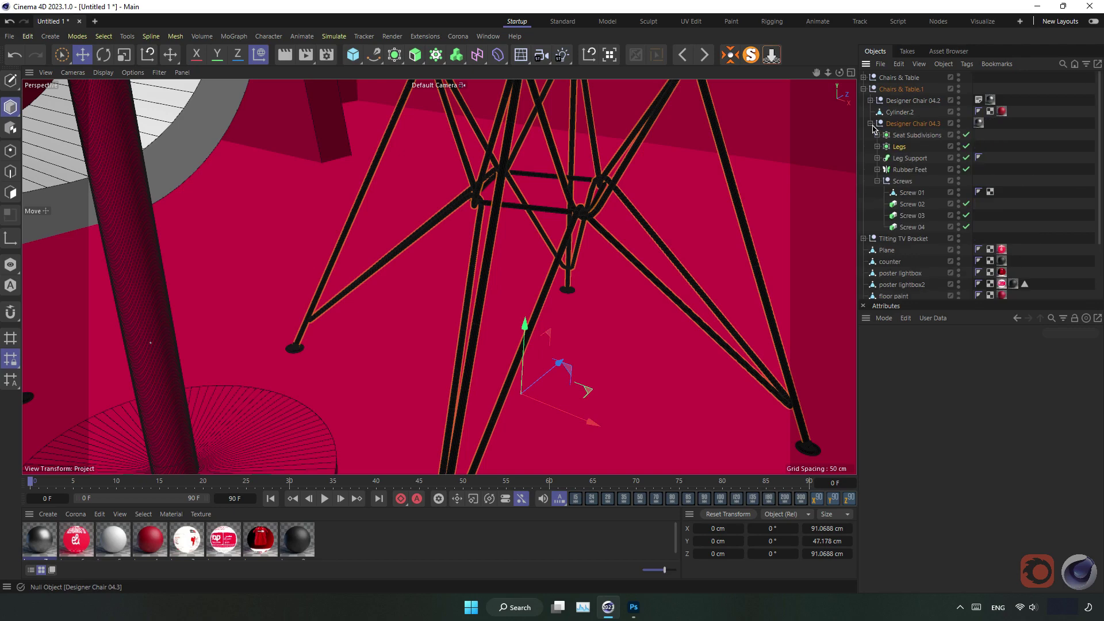
pyautogui.click(873, 126)
pyautogui.click(870, 100)
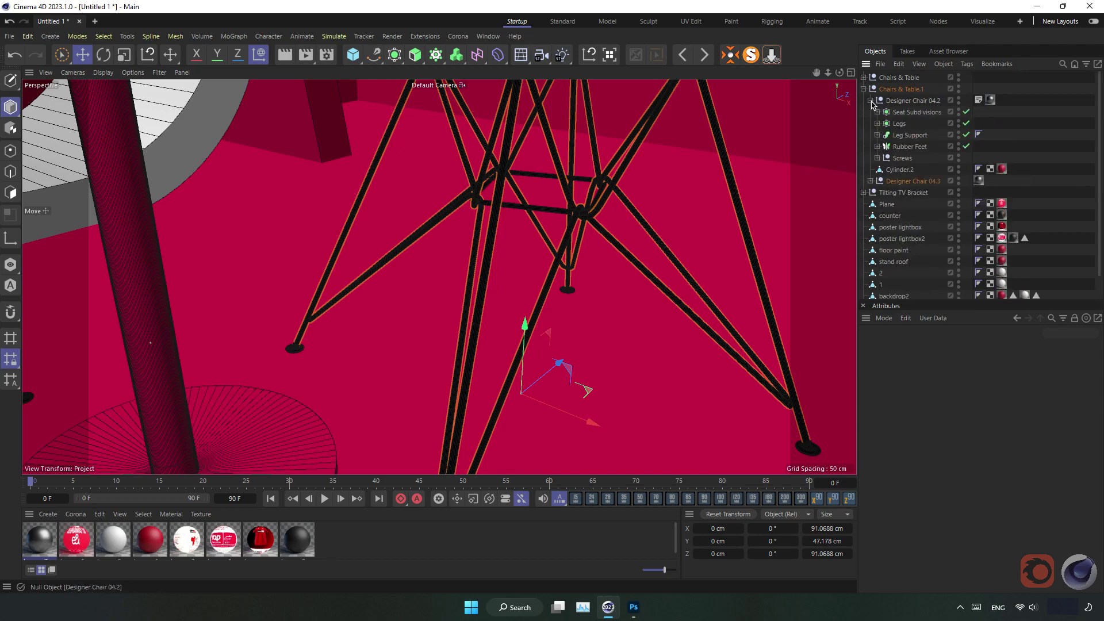
pyautogui.click(877, 158)
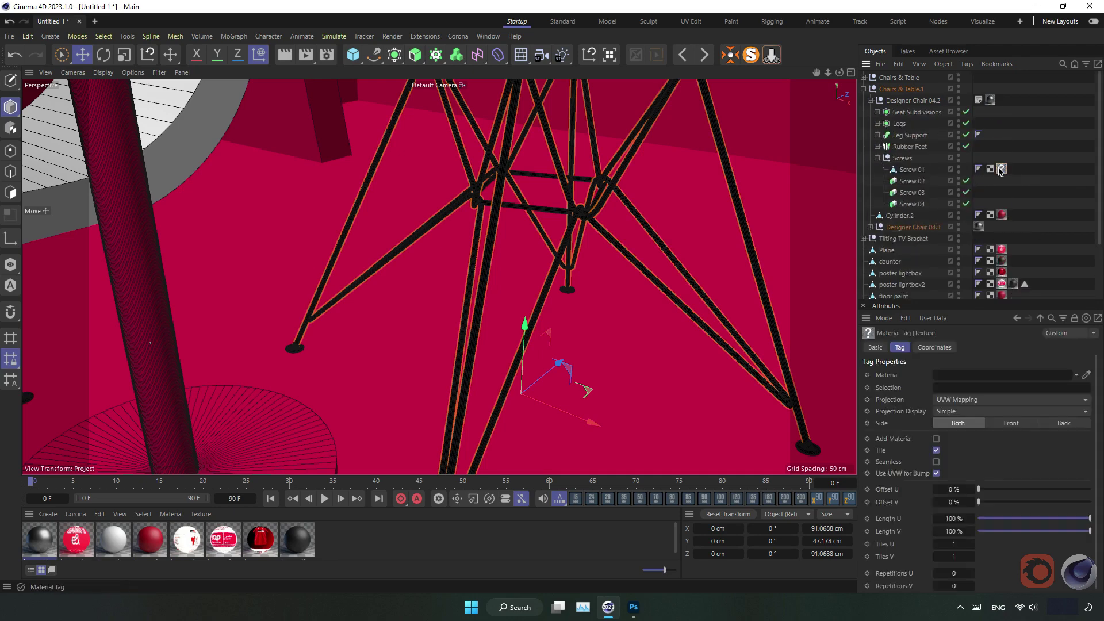
pyautogui.click(869, 91)
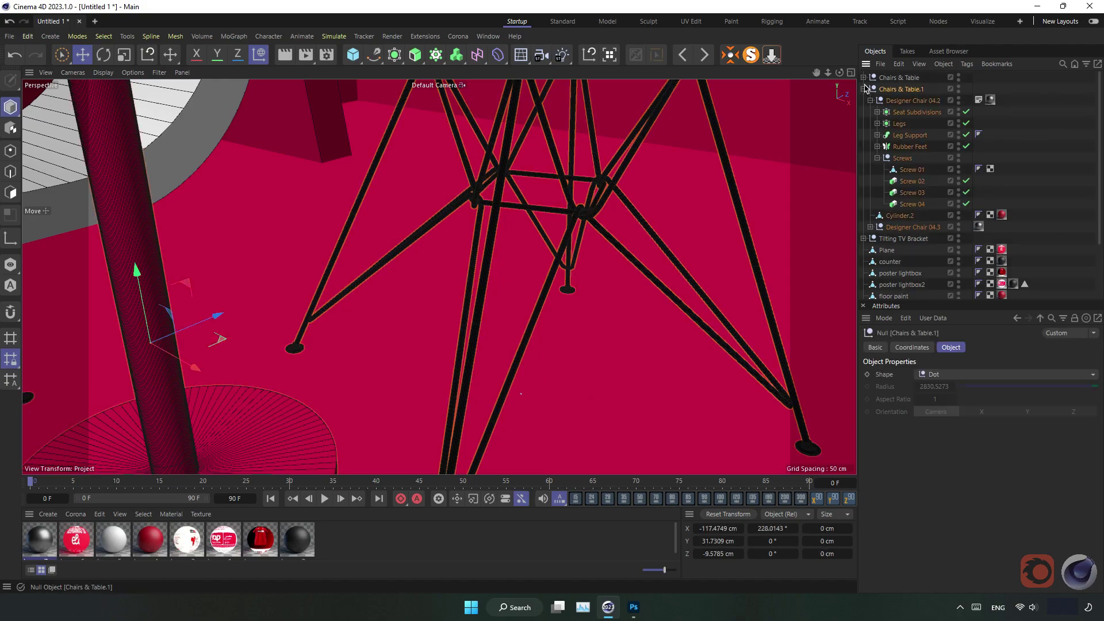
pyautogui.click(865, 89)
# Step: Zoom out to the whole booth and orbit to a lower, frontal view
pyautogui.scroll(-3, 536, 238)
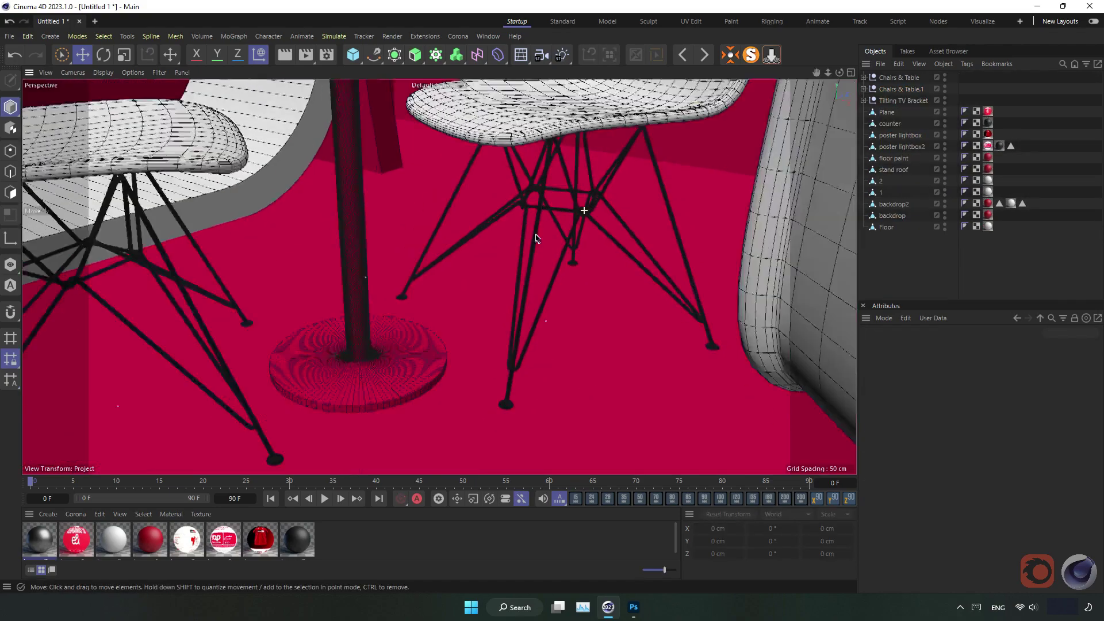
pyautogui.scroll(-3, 535, 238)
pyautogui.scroll(-2, 518, 248)
pyautogui.scroll(-3, 494, 256)
pyautogui.scroll(-2, 483, 262)
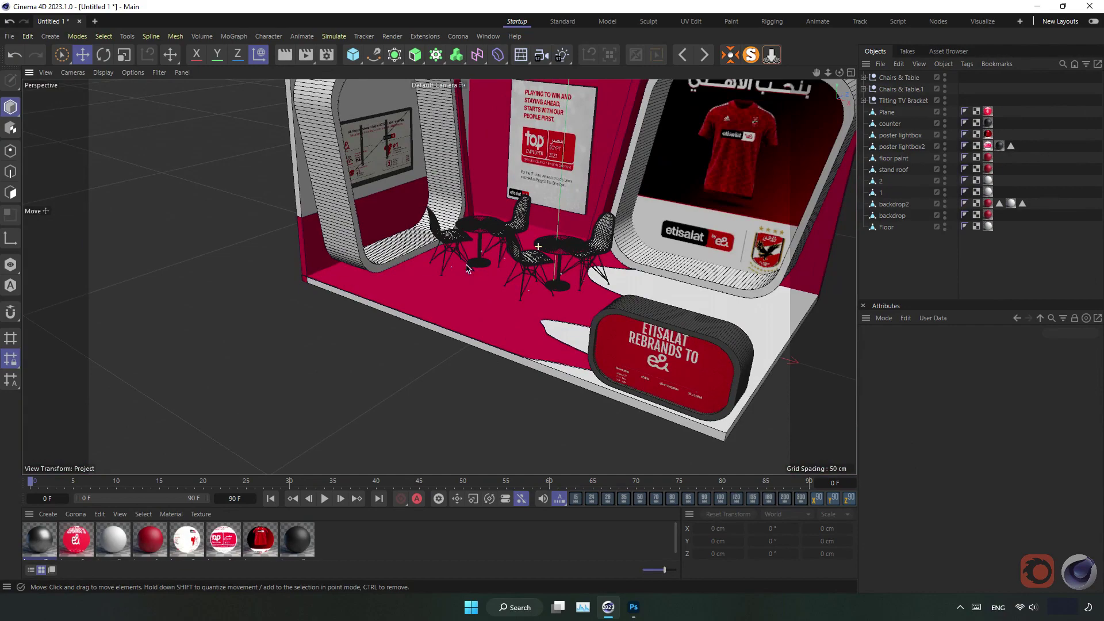
pyautogui.scroll(-3, 456, 280)
pyautogui.scroll(-2, 449, 280)
pyautogui.scroll(-2, 440, 280)
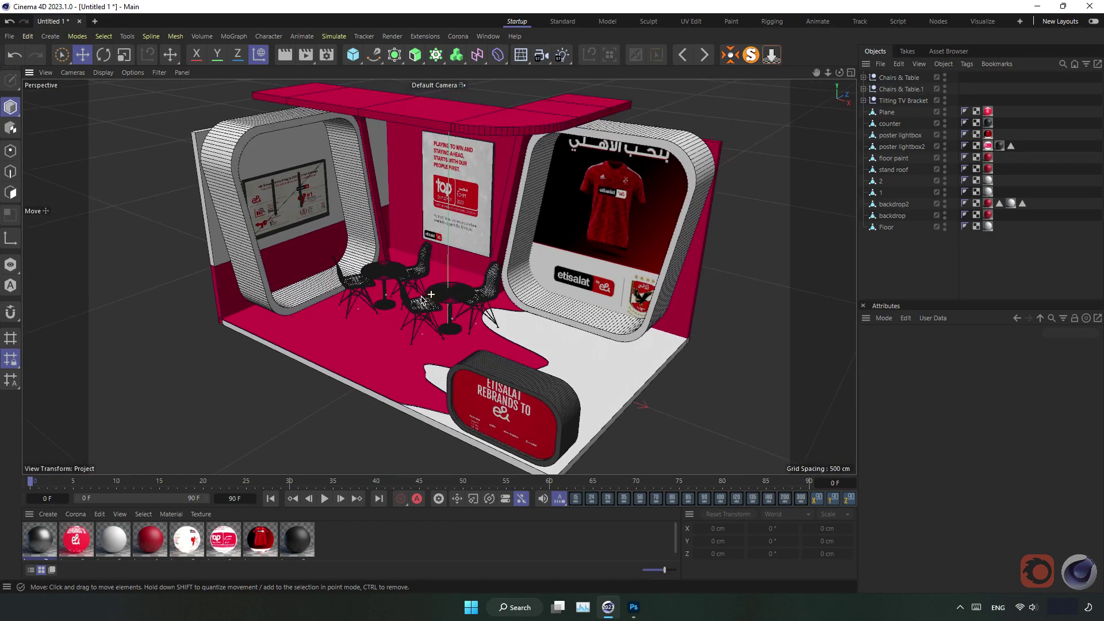
pyautogui.scroll(-2, 432, 280)
pyautogui.moveTo(431, 280)
pyautogui.keyDown('alt'); pyautogui.mouseDown()
pyautogui.moveTo(439, 248)
pyautogui.moveTo(413, 264)
pyautogui.mouseUp(); pyautogui.keyUp('alt')
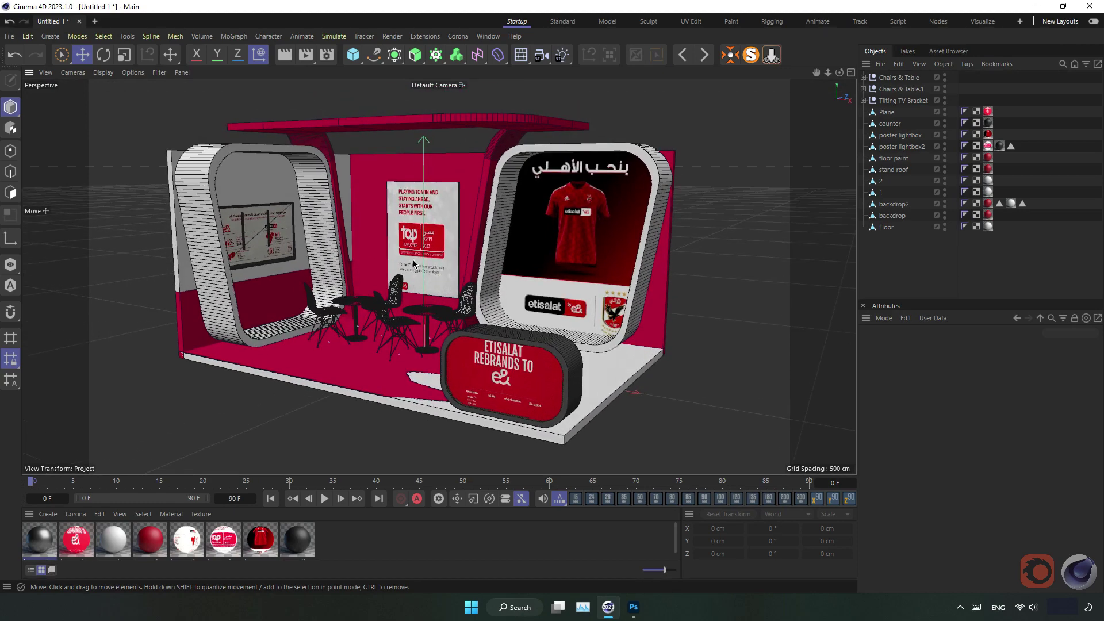
# Step: Save the project to the Desktop as Etisalat.c4d
pyautogui.click(9, 35)
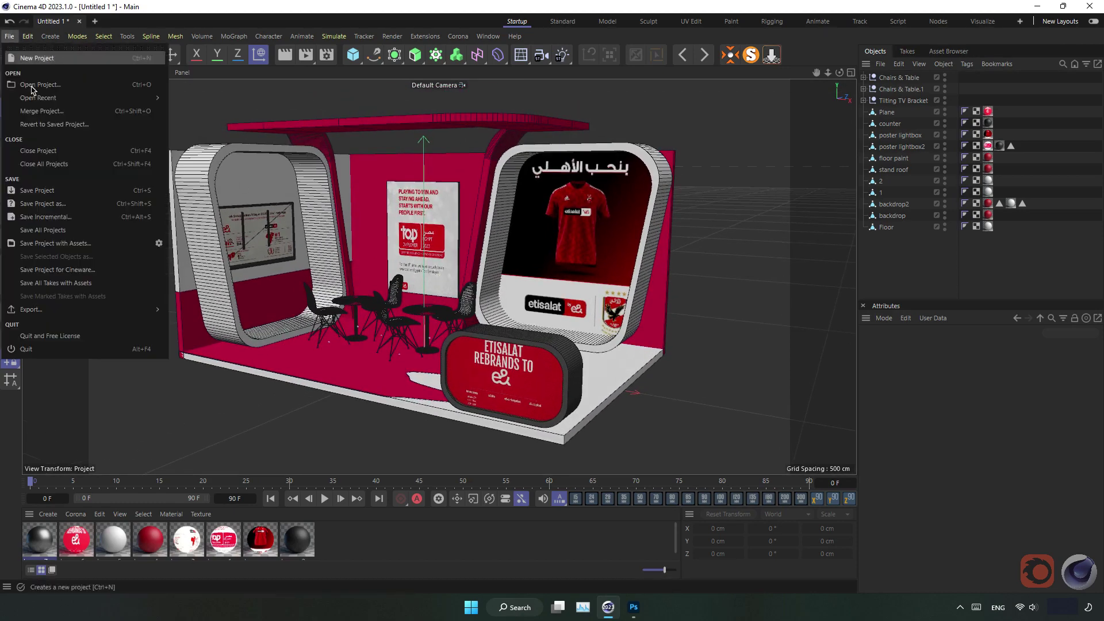
pyautogui.click(70, 207)
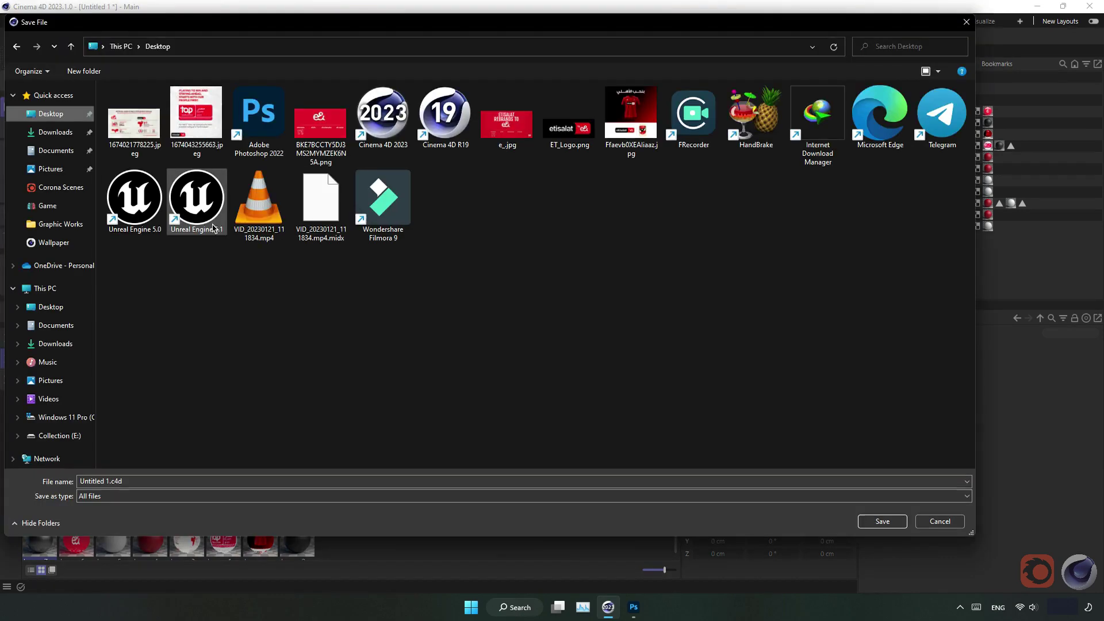
pyautogui.click(159, 484)
pyautogui.write('Et')
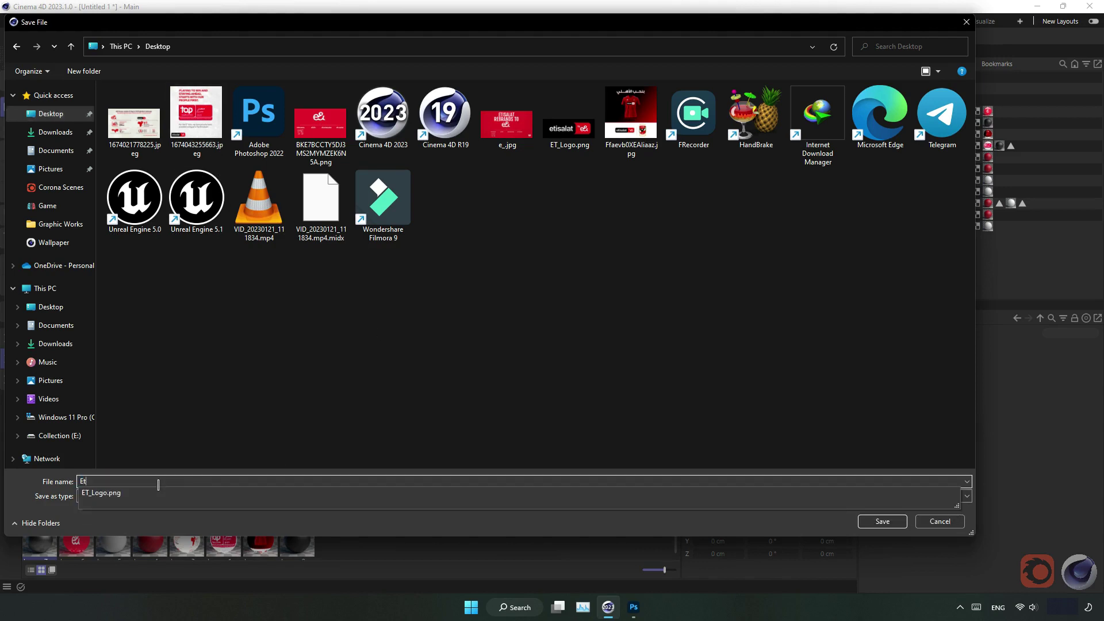
pyautogui.write('isalat')
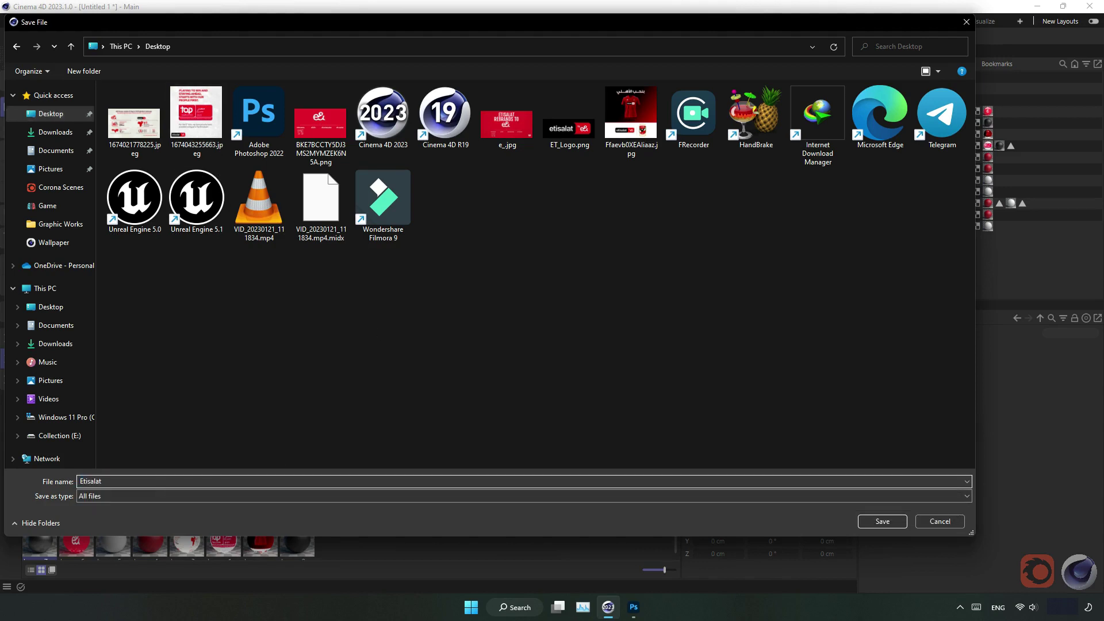
pyautogui.press('Return')
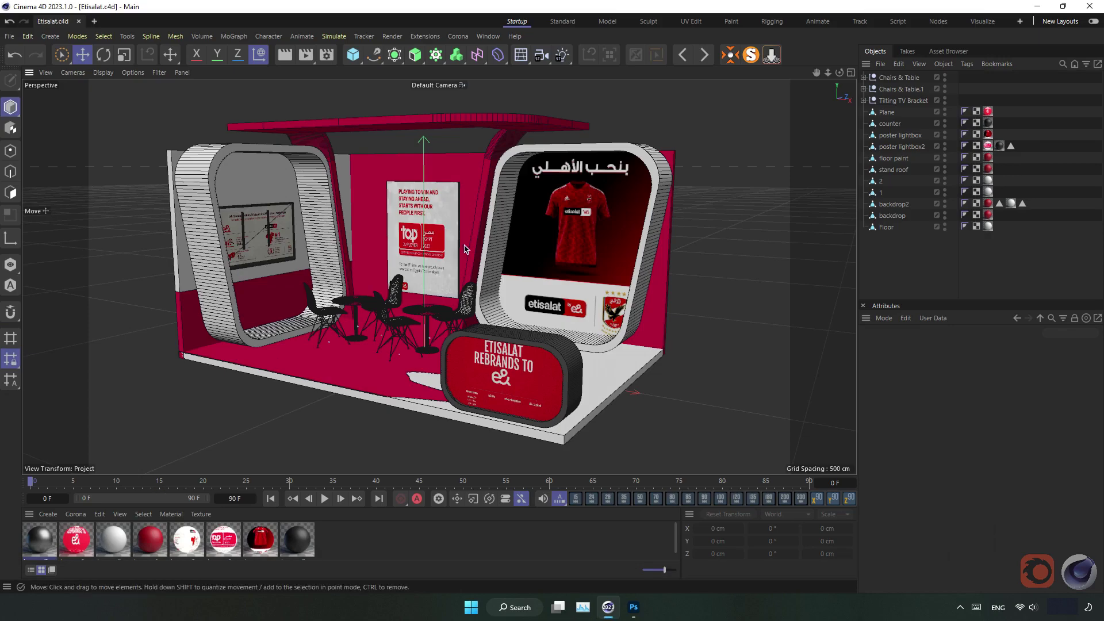
pyautogui.click(633, 607)
# Step: Open ET_Logo.png from the Desktop in Photoshop
pyautogui.hotkey('ctrl', 'o')
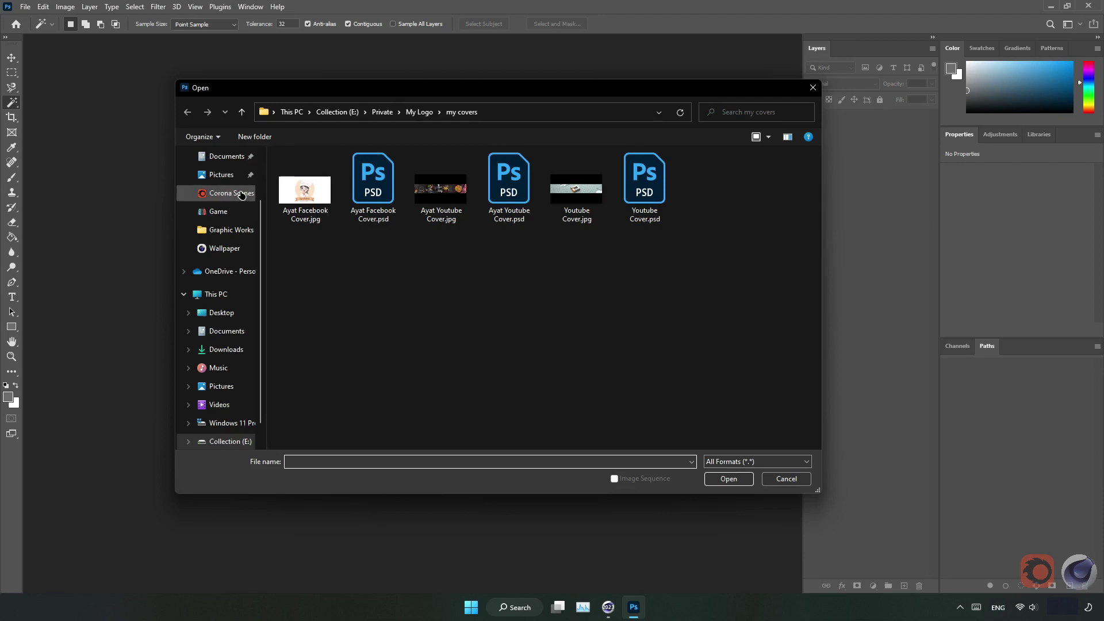
pyautogui.click(220, 174)
pyautogui.click(221, 313)
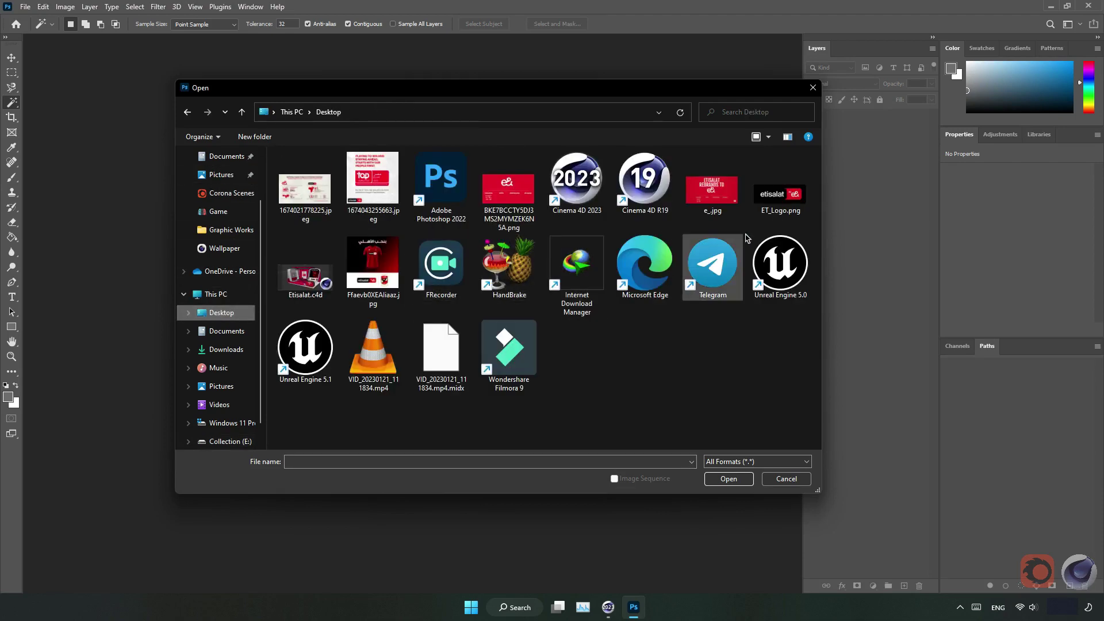
pyautogui.doubleClick(774, 198)
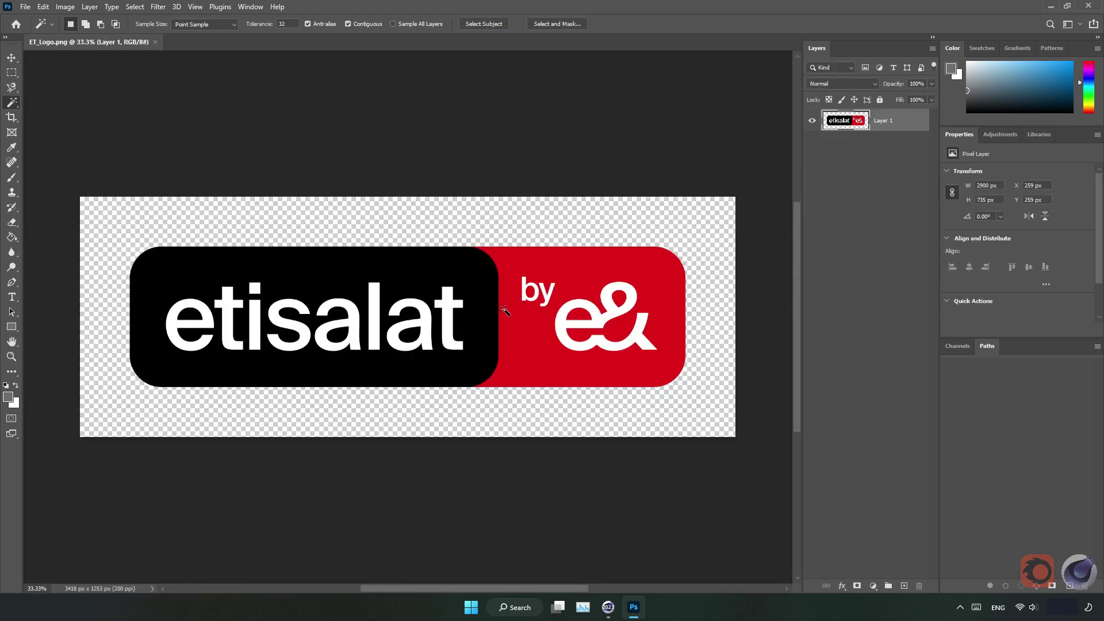
# Step: Make a 0.5-pixel work path from the black etisalat area and export it as an Illustrator file
pyautogui.click(218, 260)
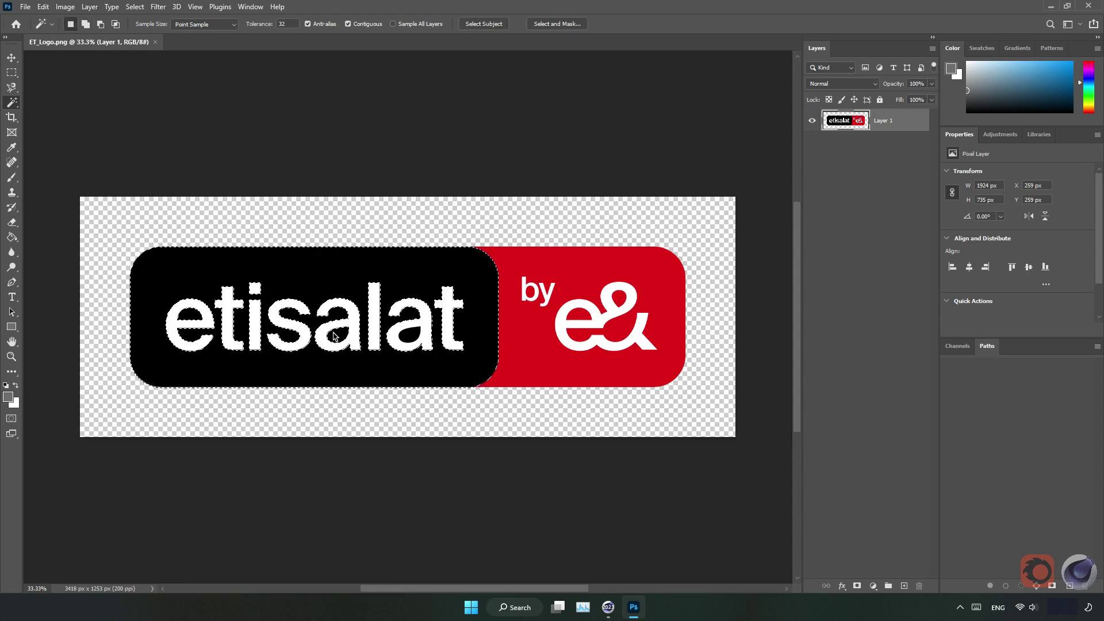
pyautogui.rightClick(378, 300)
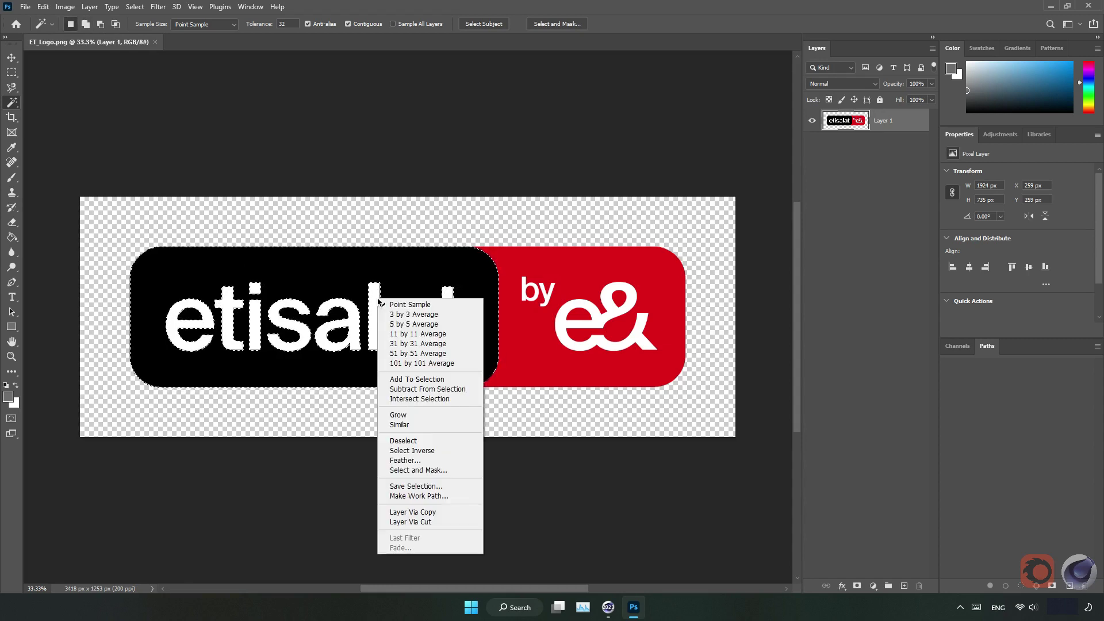
pyautogui.click(435, 496)
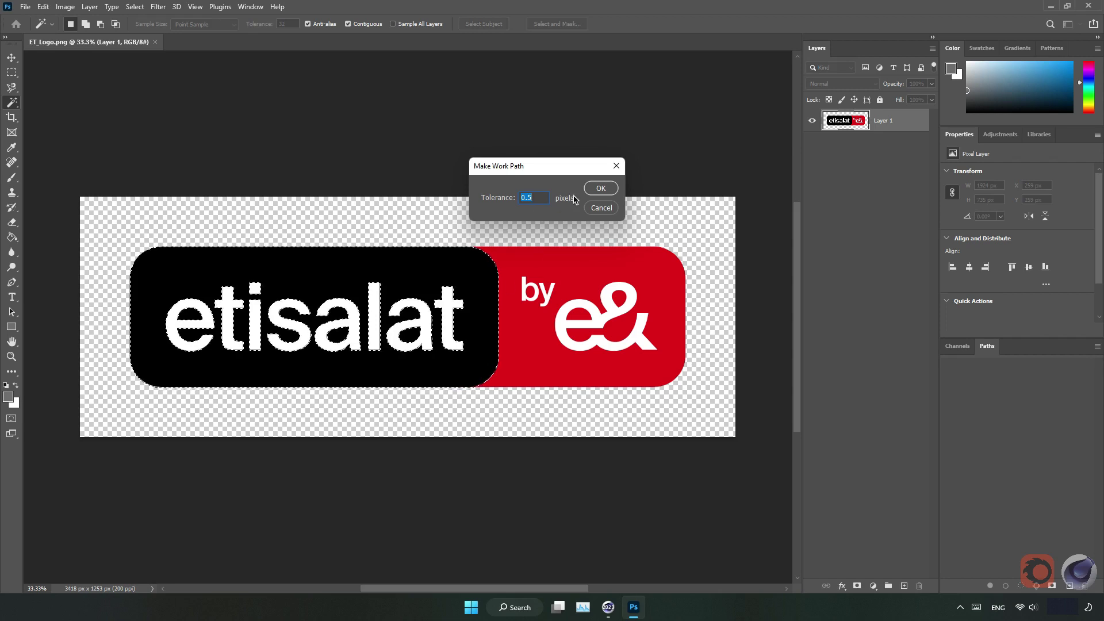
pyautogui.click(600, 180)
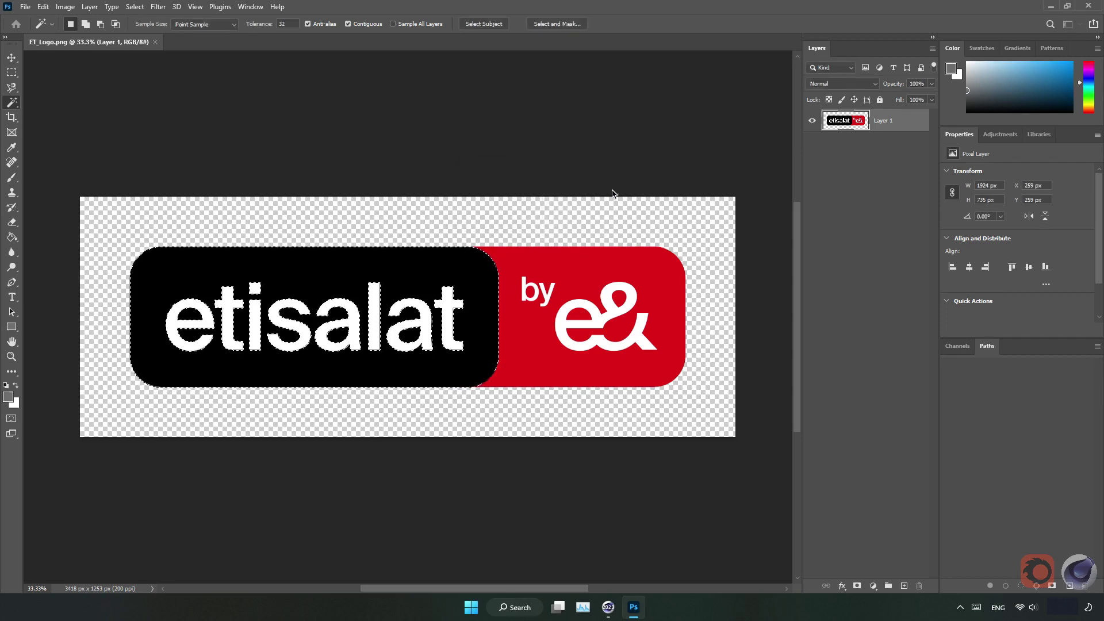
pyautogui.click(23, 7)
pyautogui.moveTo(77, 296)
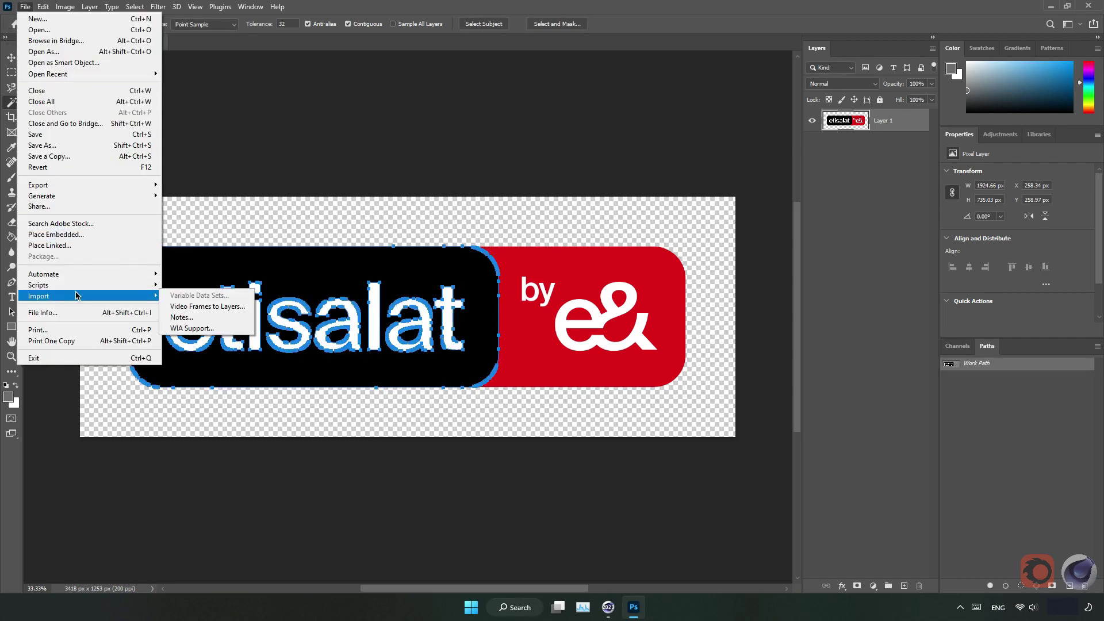
pyautogui.moveTo(38, 185)
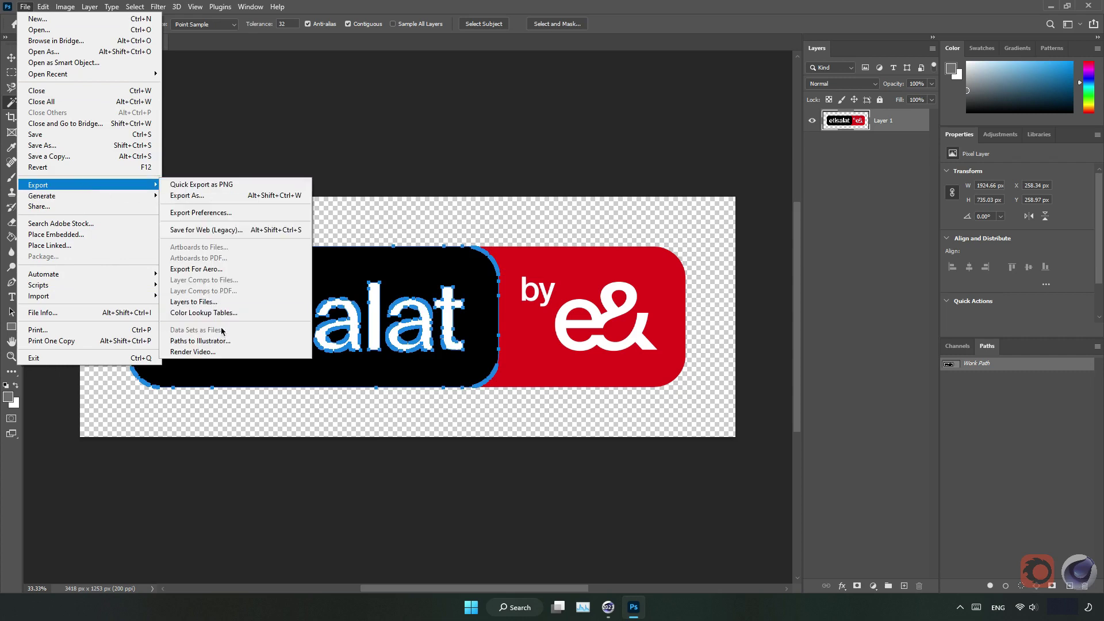
pyautogui.click(202, 341)
pyautogui.click(626, 207)
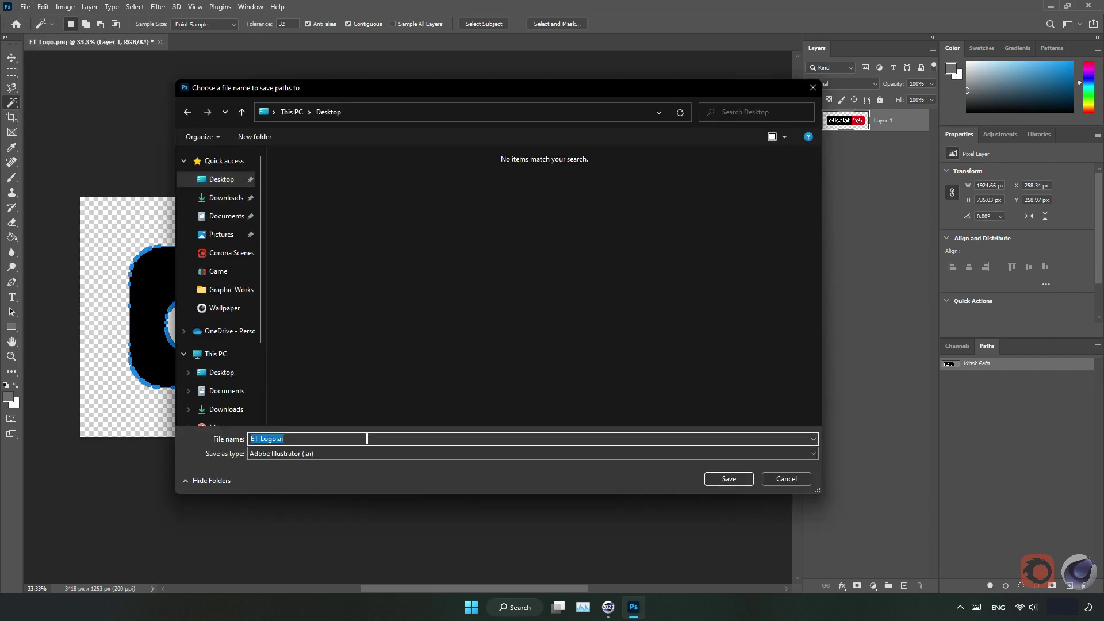
pyautogui.press('Return')
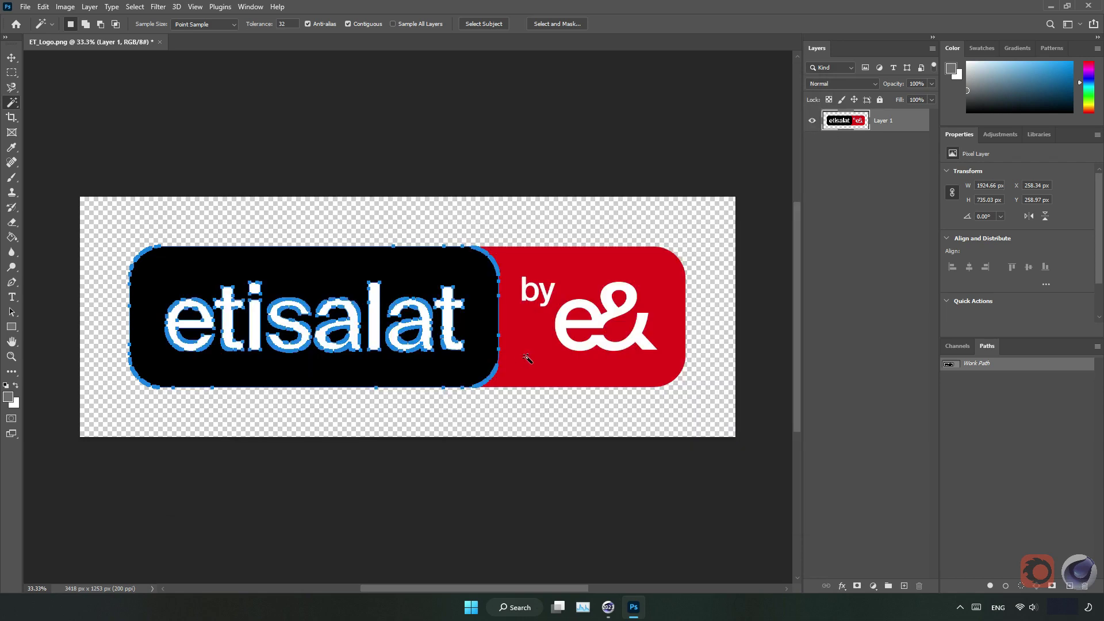
# Step: Trace the red by e& area as a work path and export it as an Illustrator file
pyautogui.click(571, 272)
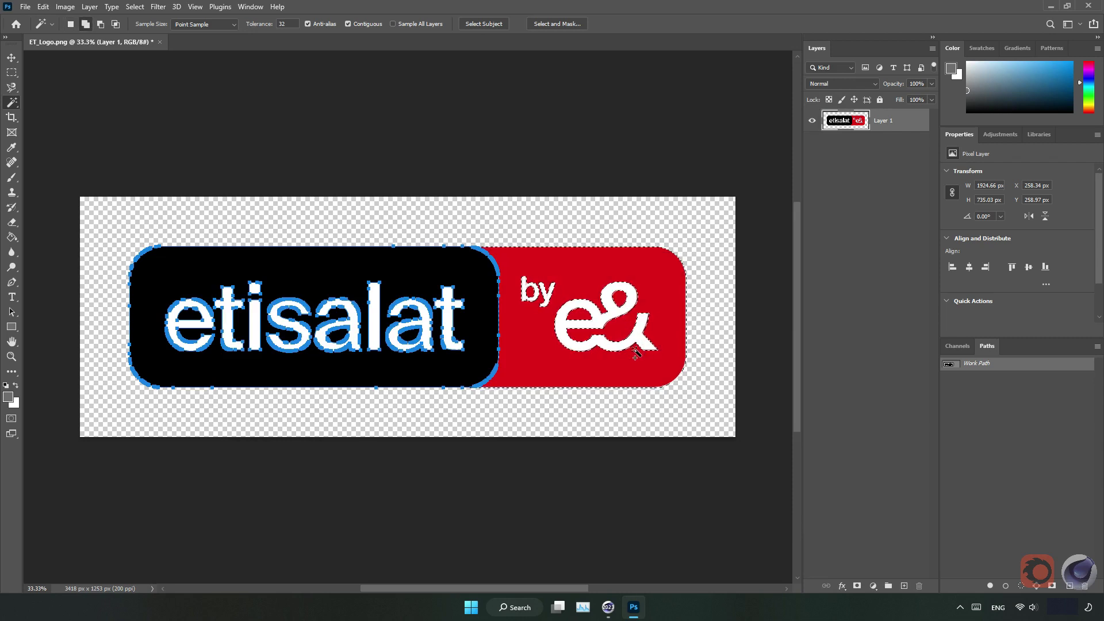
pyautogui.rightClick(578, 247)
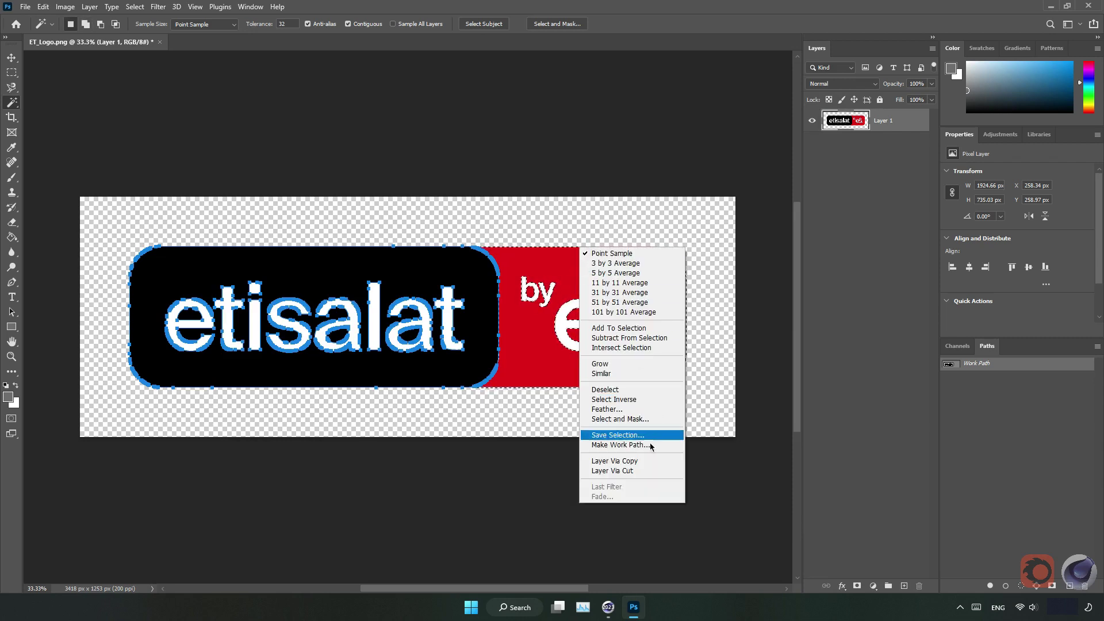
pyautogui.click(624, 445)
pyautogui.click(599, 171)
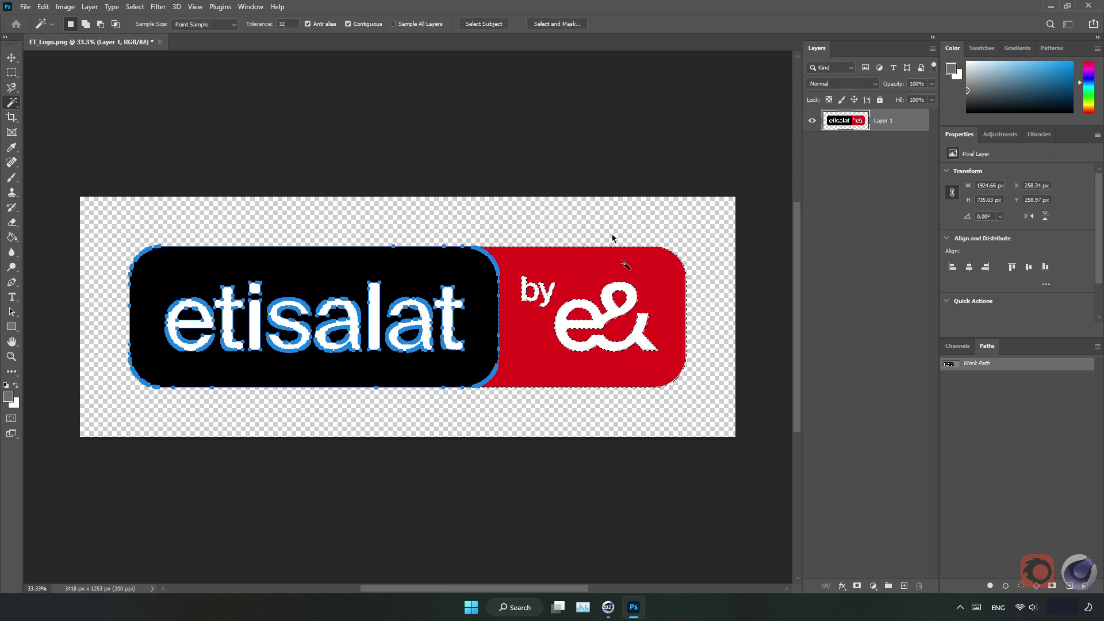
pyautogui.click(661, 270)
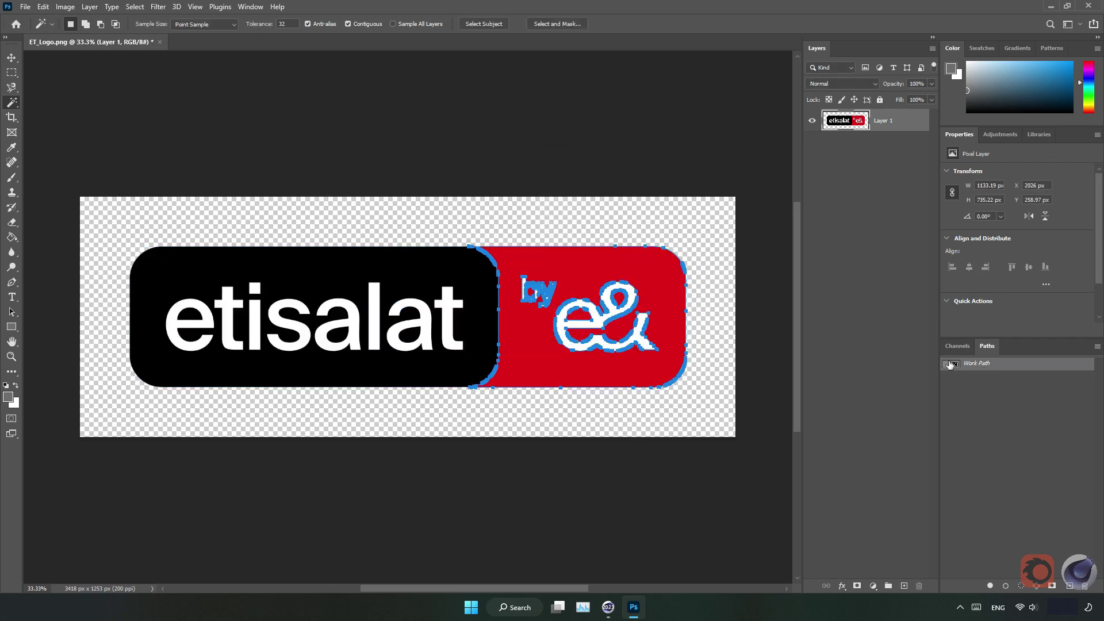
pyautogui.click(29, 8)
pyautogui.moveTo(38, 185)
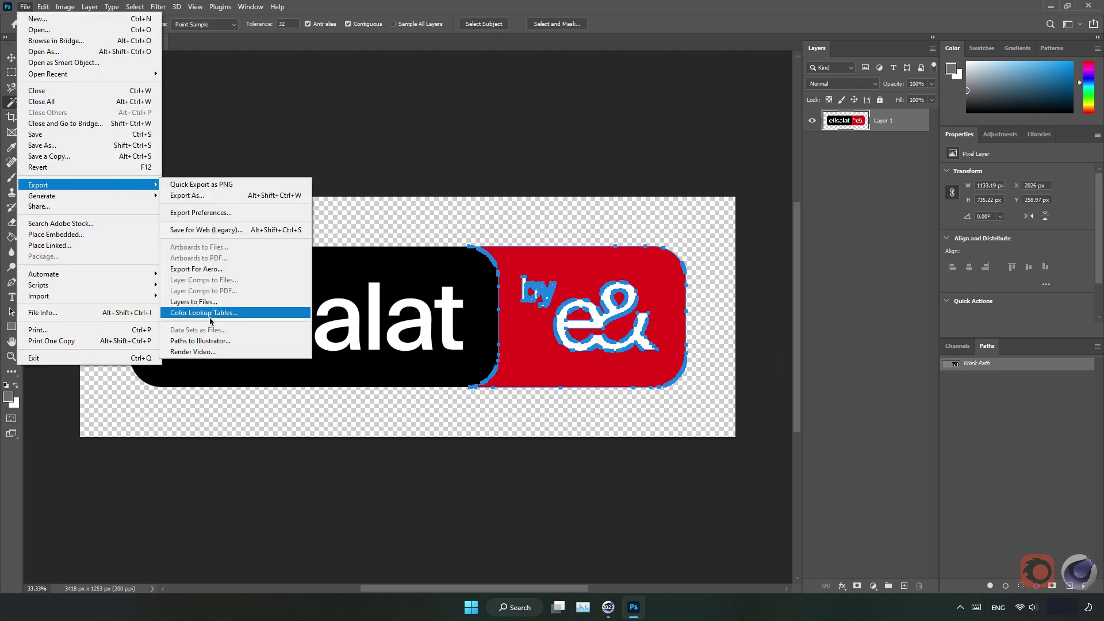
pyautogui.click(207, 341)
pyautogui.click(652, 208)
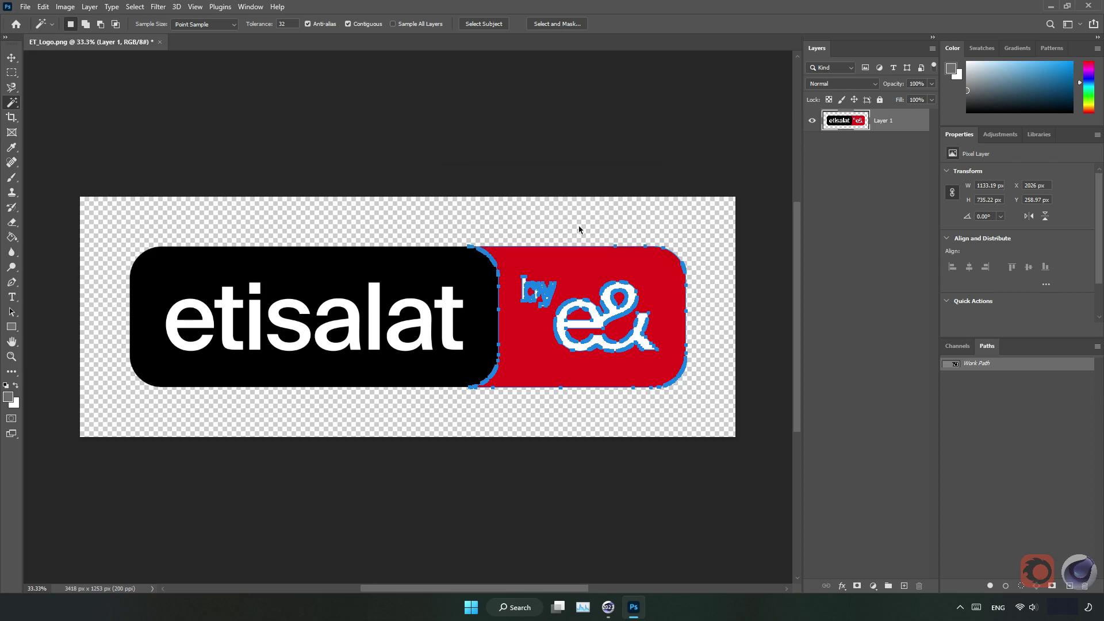
pyautogui.press('Return')
# Step: Merge 1.ai and 2.ai into the booth scene and set their intermediate points to Uniform
pyautogui.click(609, 607)
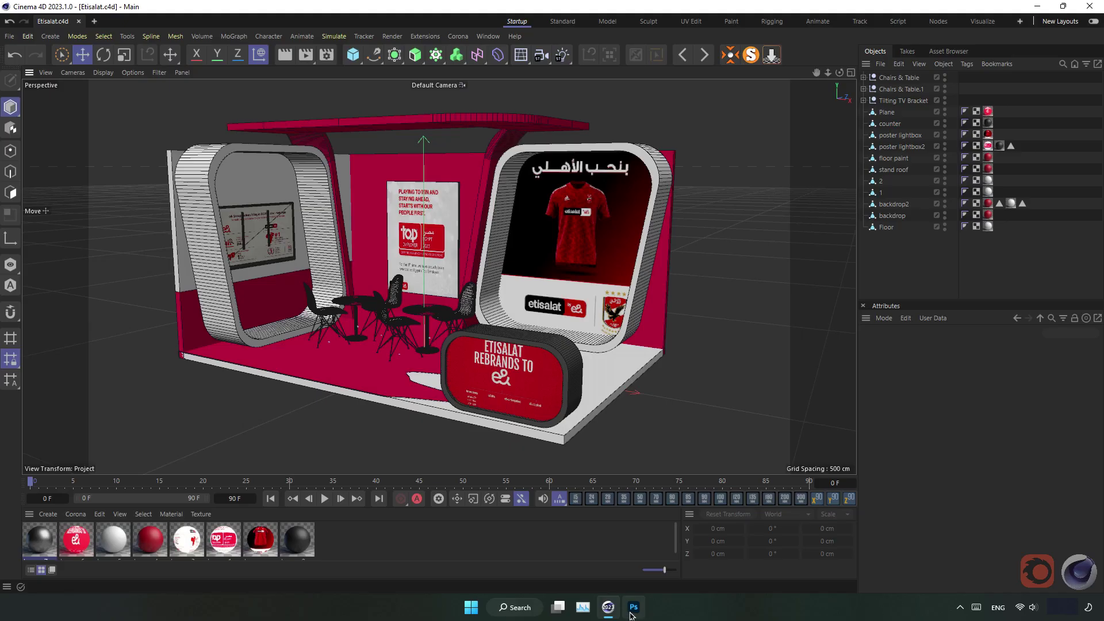
pyautogui.click(9, 37)
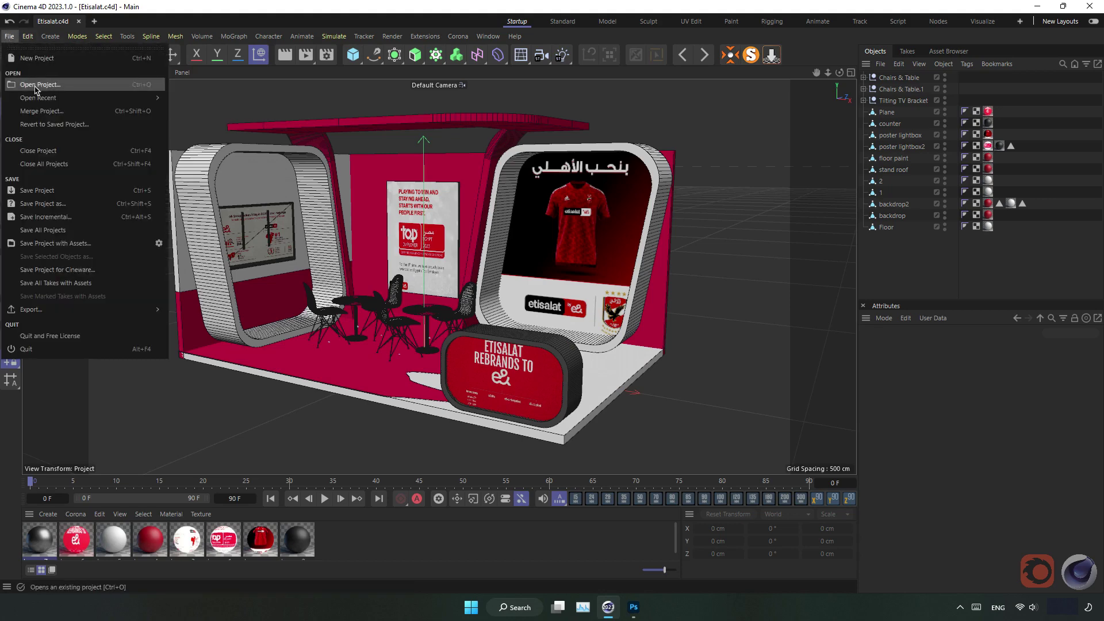
pyautogui.click(77, 110)
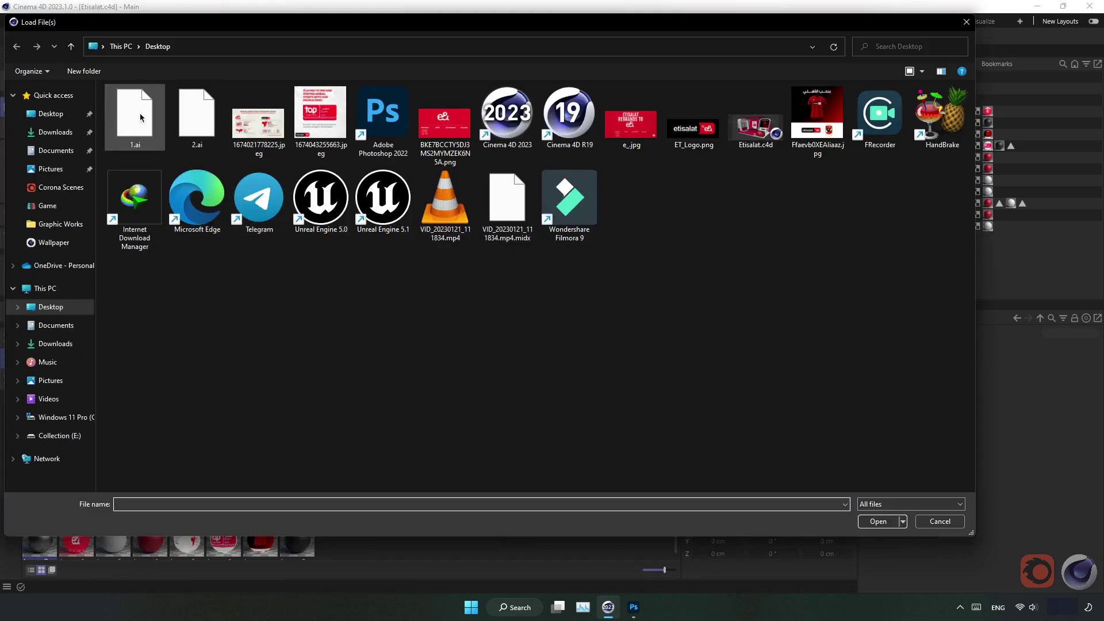
pyautogui.moveTo(100, 110); pyautogui.dragTo(187, 131)
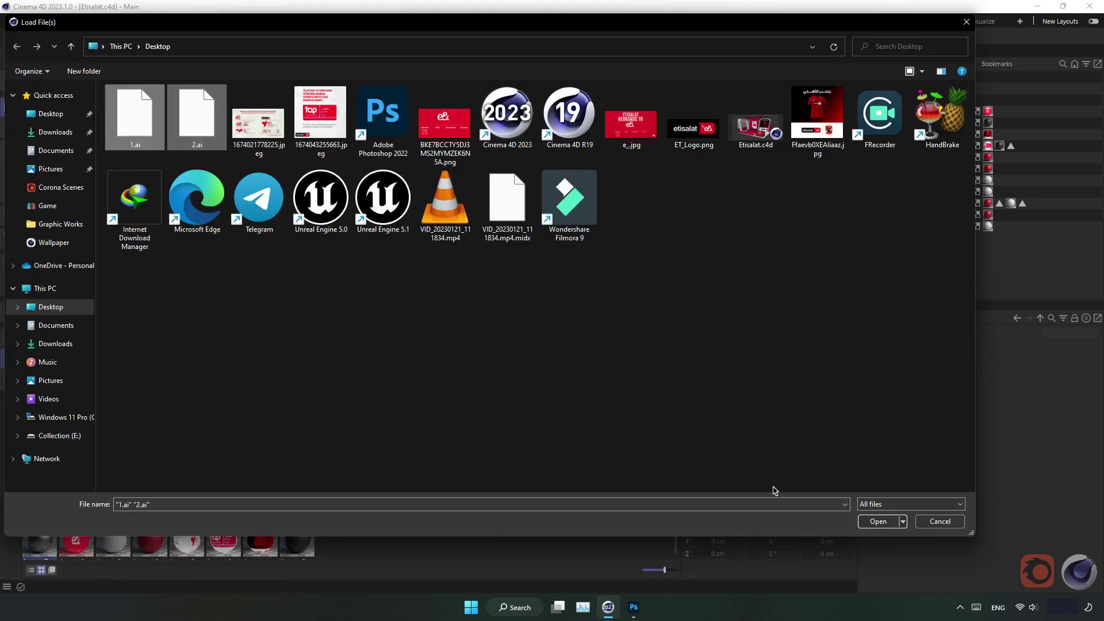
pyautogui.click(877, 521)
pyautogui.click(740, 433)
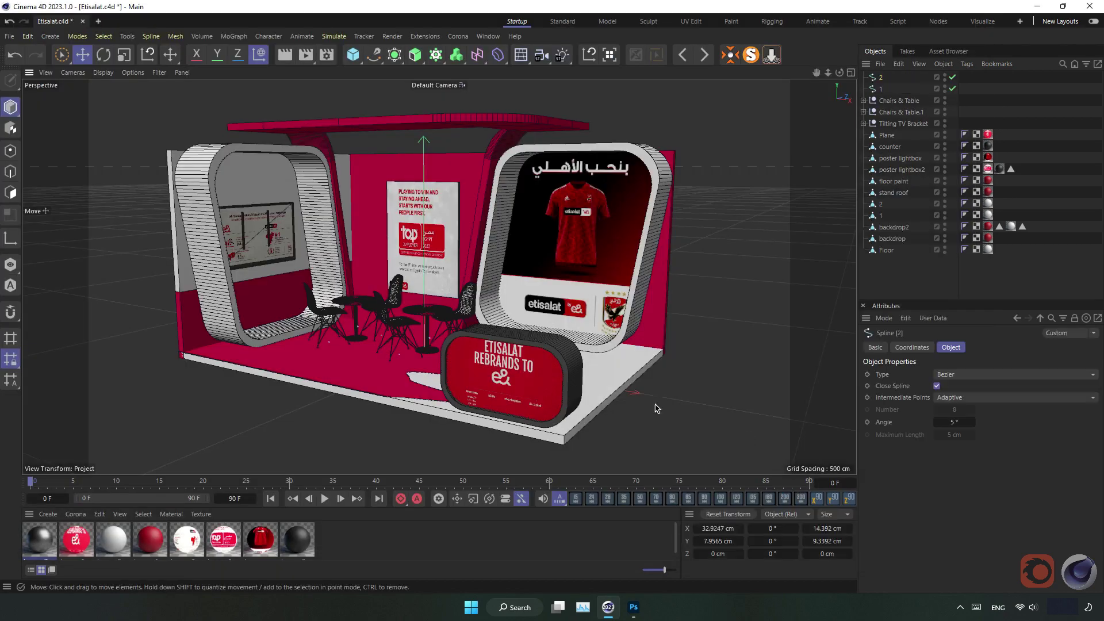
pyautogui.moveTo(895, 76); pyautogui.dragTo(876, 90)
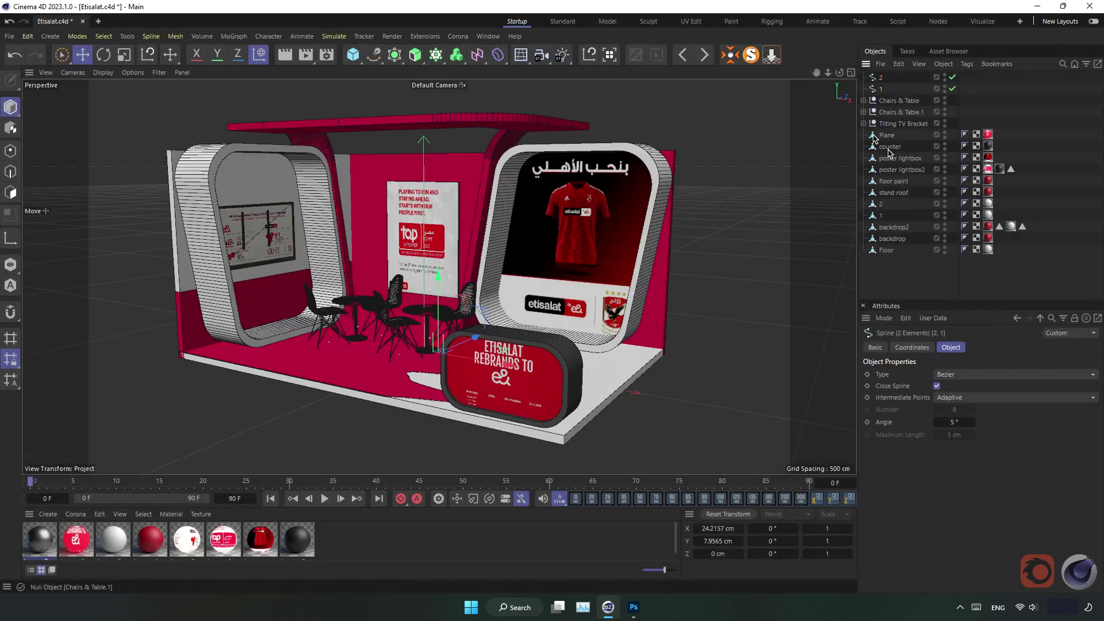
pyautogui.click(998, 397)
pyautogui.click(1005, 437)
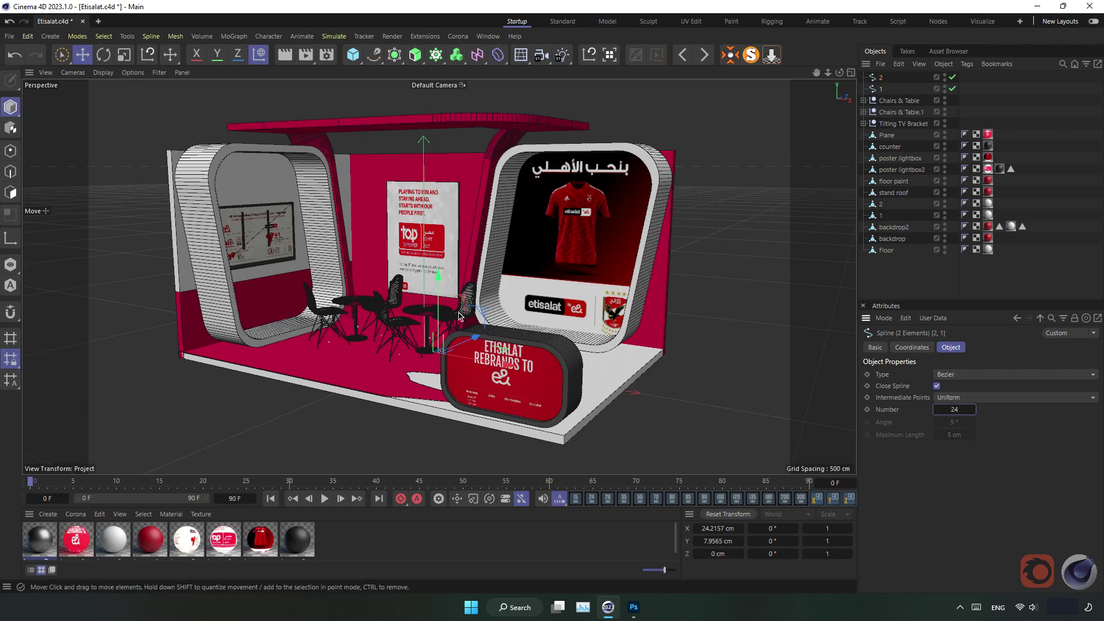
# Step: Scale the logo splines up slightly and position them just above the booth roof
pyautogui.moveTo(437, 284); pyautogui.dragTo(428, 86)
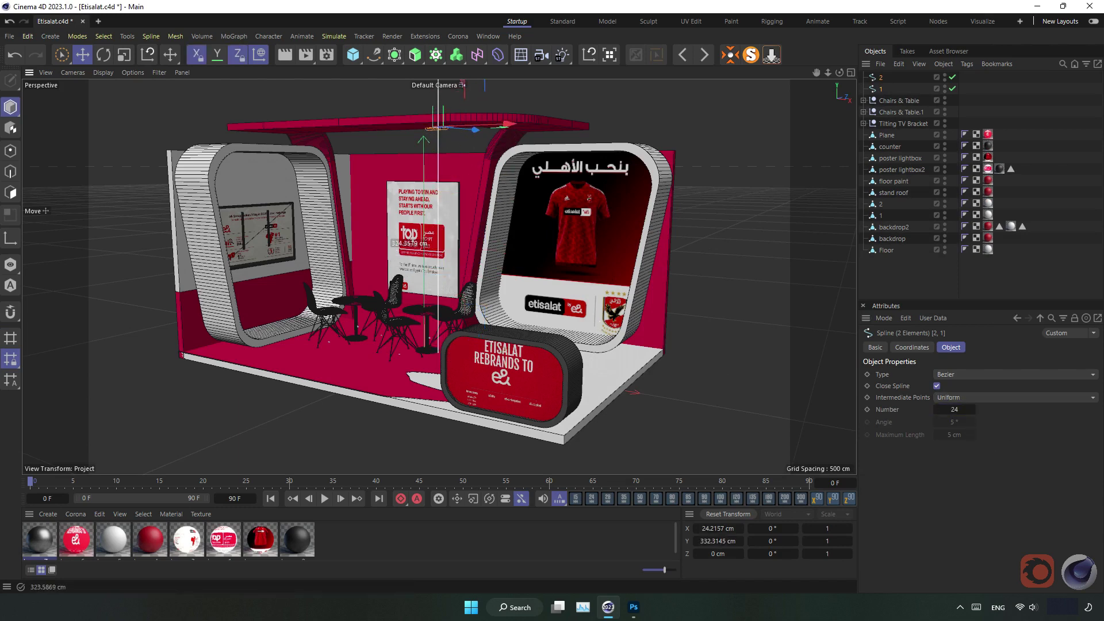
pyautogui.press('t')
pyautogui.moveTo(804, 240)
pyautogui.mouseDown()
pyautogui.moveTo(706, 242)
pyautogui.moveTo(684, 118)
pyautogui.mouseUp()
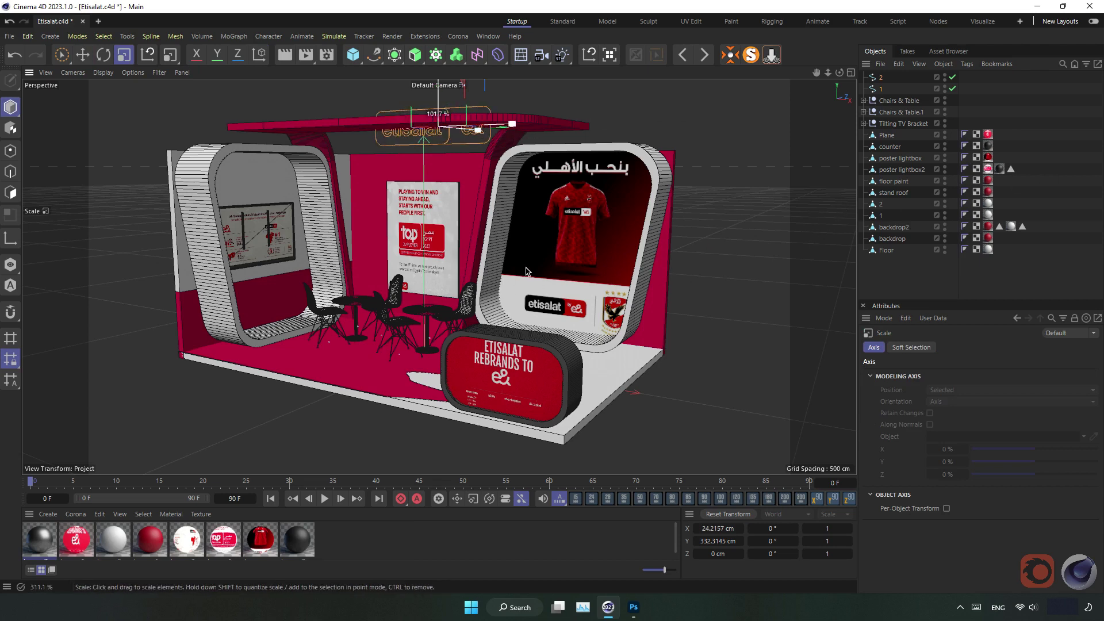
pyautogui.press('e')
pyautogui.keyDown('alt'); pyautogui.moveTo(454, 198); pyautogui.dragTo(428, 138); pyautogui.keyUp('alt')
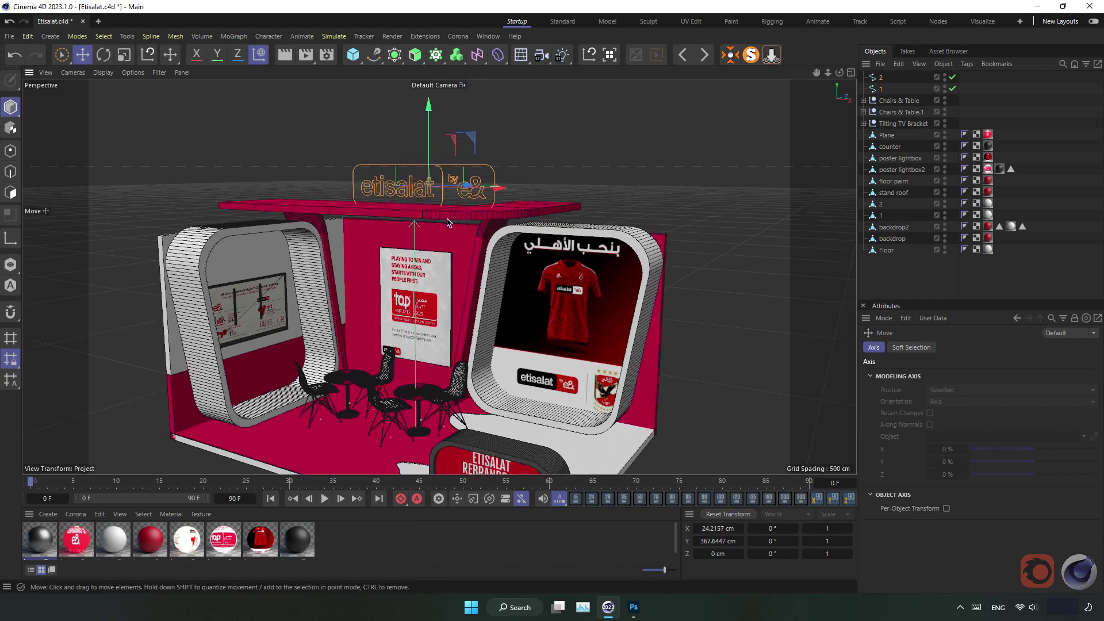
pyautogui.moveTo(483, 190)
pyautogui.keyDown('alt'); pyautogui.mouseDown()
pyautogui.moveTo(478, 171)
pyautogui.moveTo(463, 173)
pyautogui.mouseUp(); pyautogui.keyUp('alt')
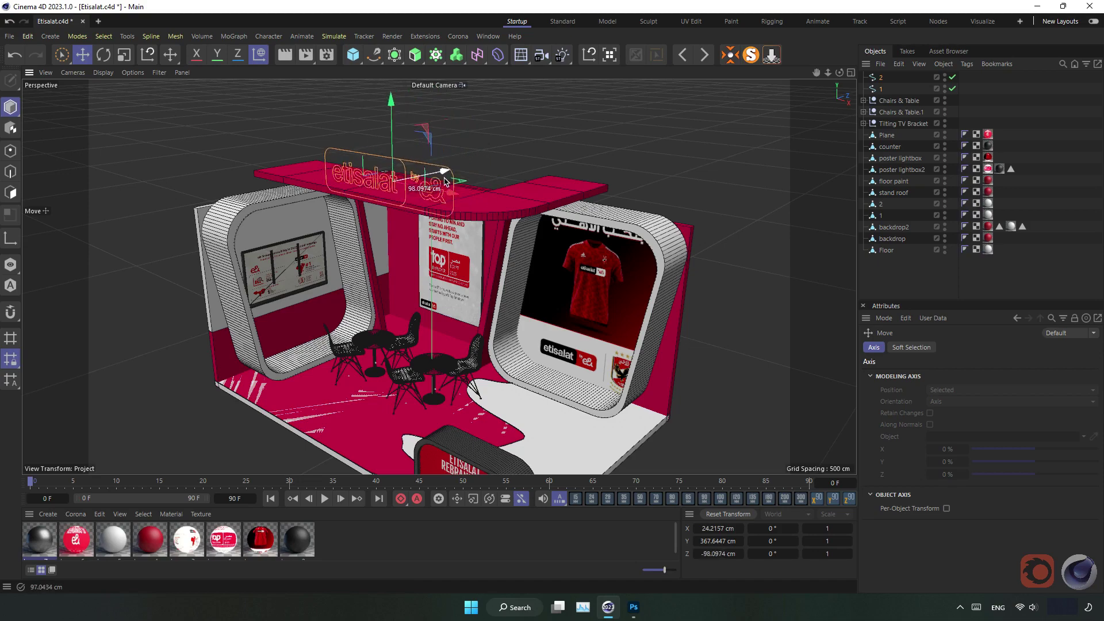
pyautogui.scroll(5, 476, 175)
pyautogui.scroll(3, 476, 175)
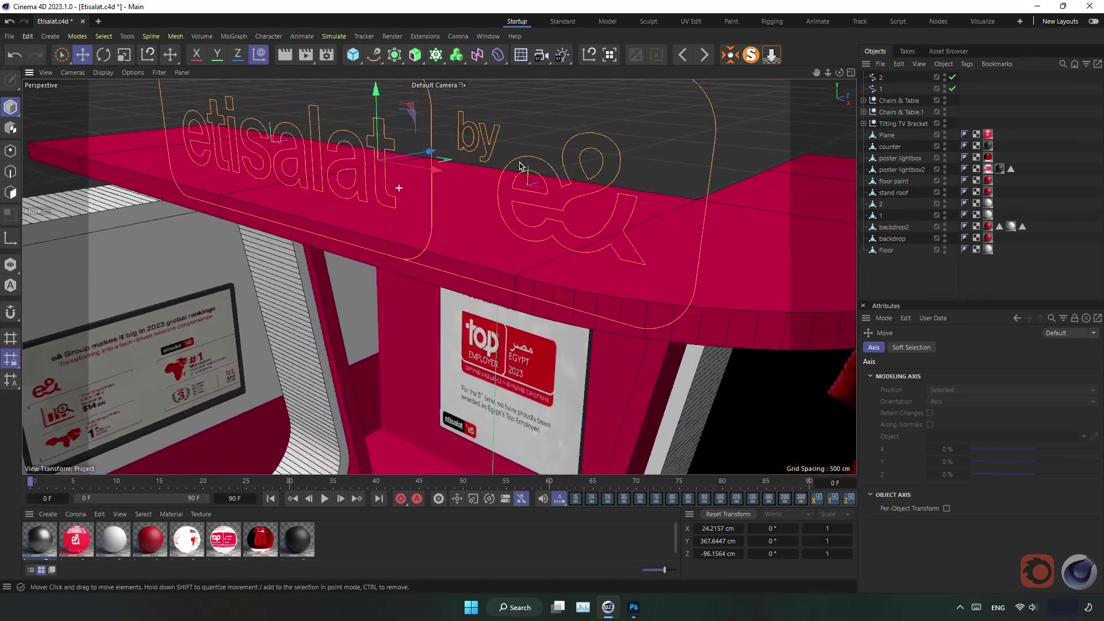
pyautogui.moveTo(380, 134); pyautogui.dragTo(380, 112)
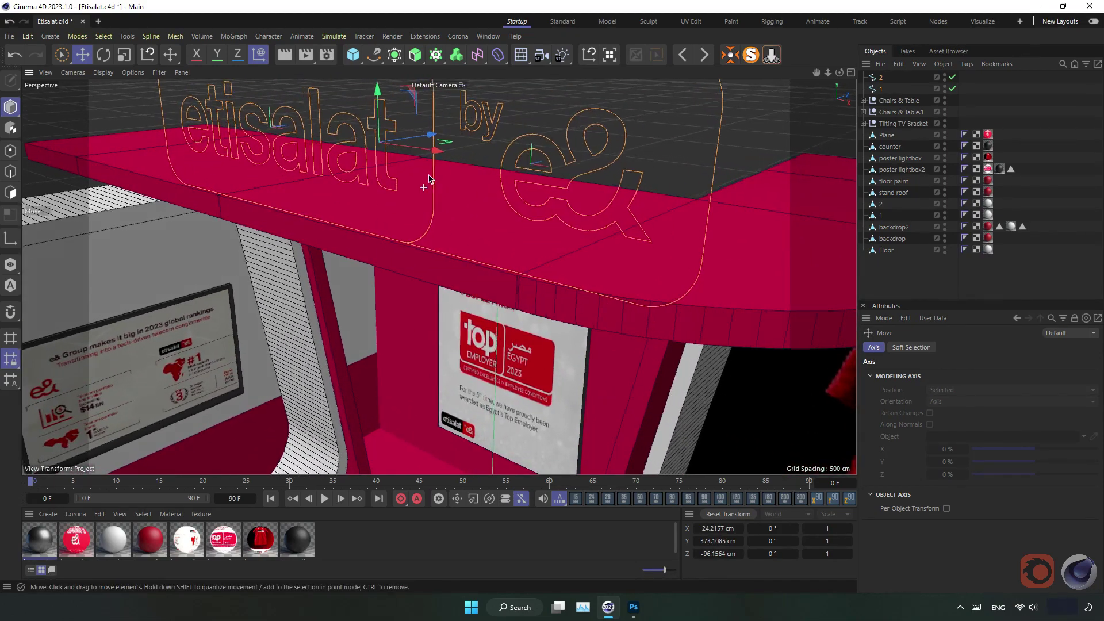
pyautogui.moveTo(424, 178)
pyautogui.keyDown('alt'); pyautogui.mouseDown()
pyautogui.moveTo(405, 183)
pyautogui.moveTo(773, 62)
pyautogui.mouseUp(); pyautogui.keyUp('alt')
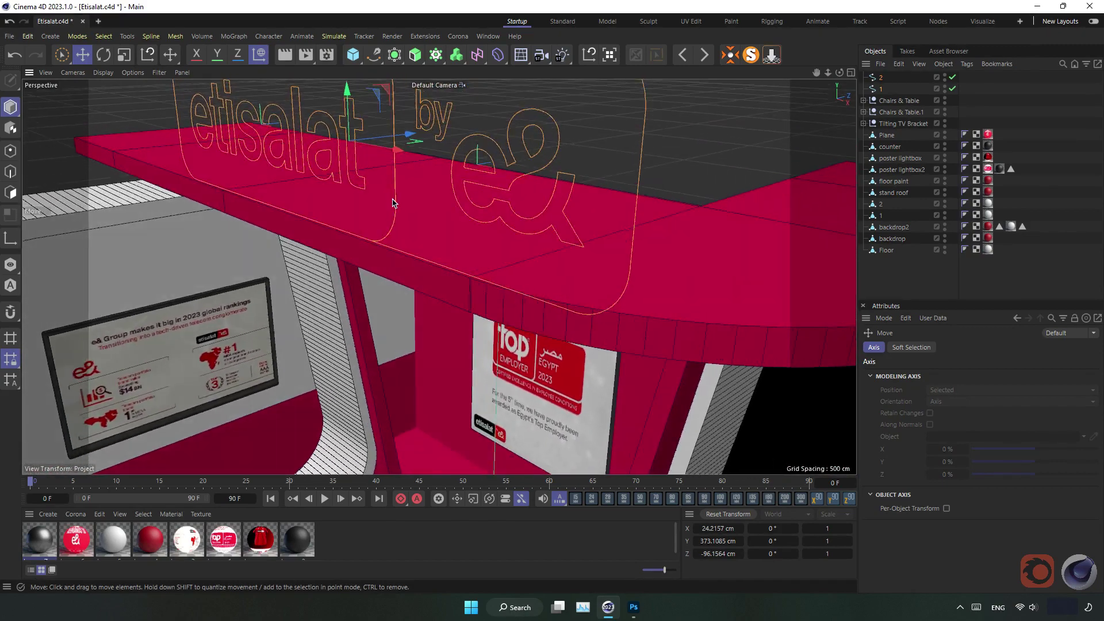
# Step: Extrude both logo splines 10 cm and push the whole sign along Z to about -79 cm
pyautogui.keyDown('alt'); pyautogui.click(416, 57); pyautogui.keyUp('alt')
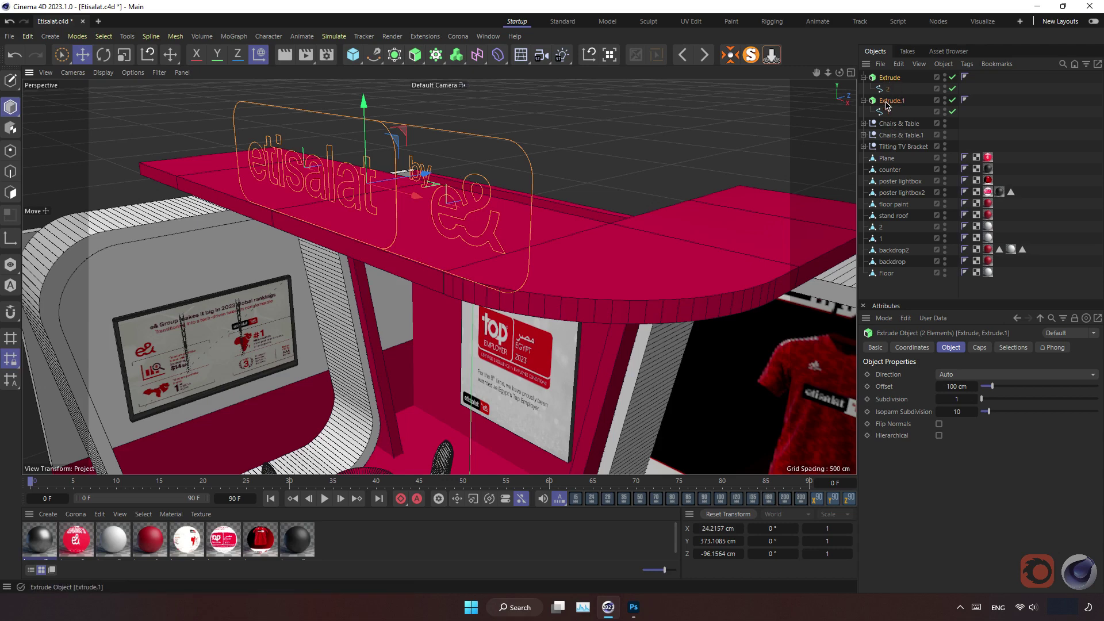
pyautogui.click(914, 100)
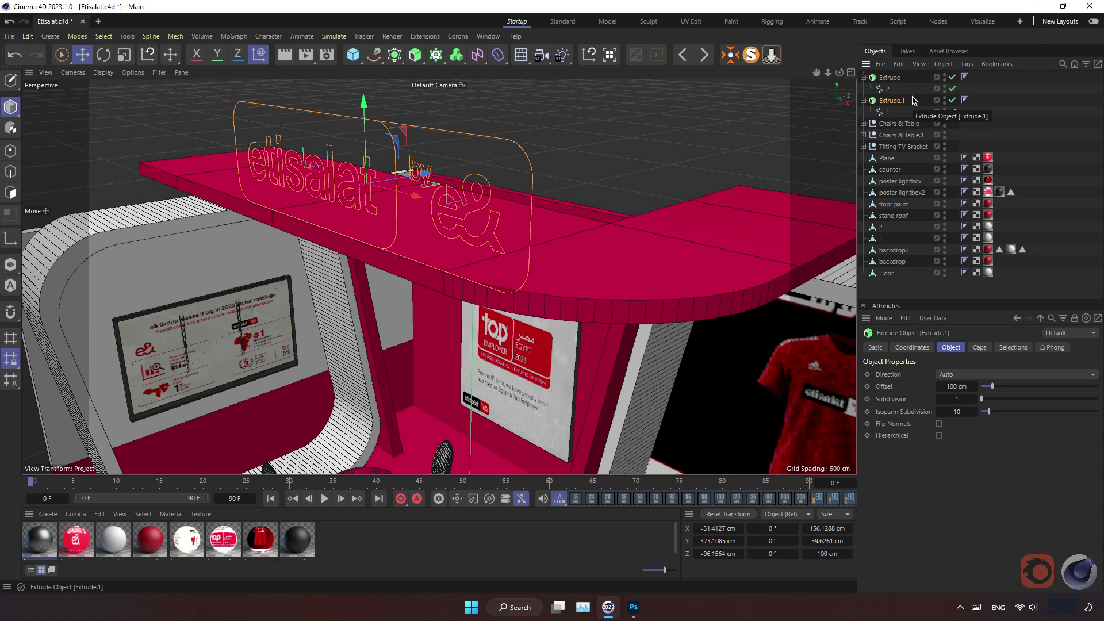
pyautogui.keyDown('ctrl'); pyautogui.click(890, 78); pyautogui.keyUp('ctrl')
pyautogui.write('10')
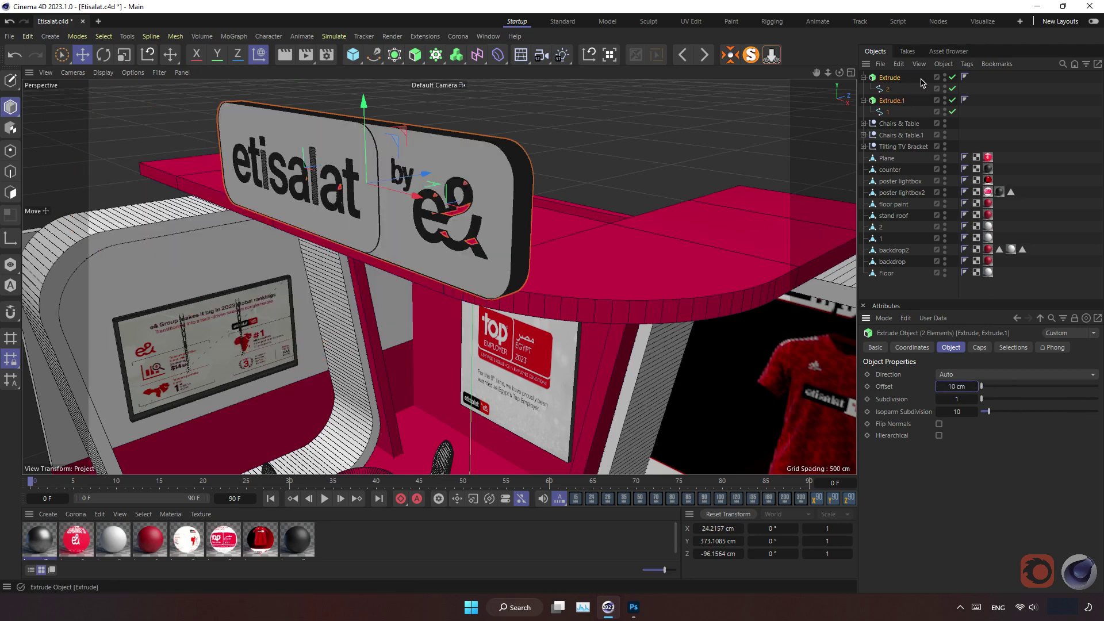
pyautogui.click(888, 89)
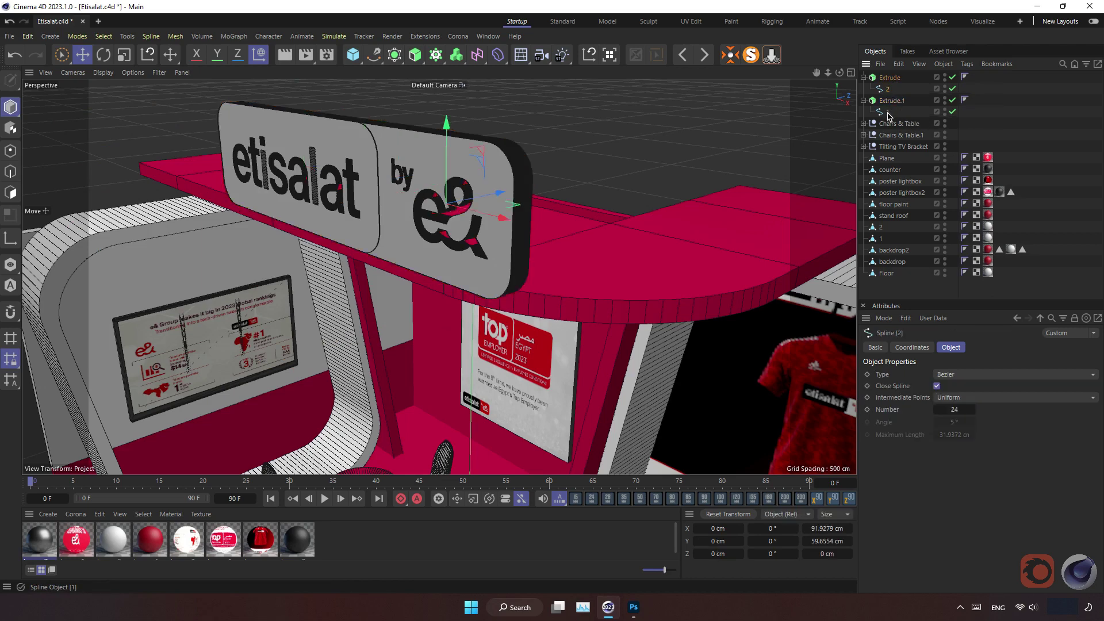
pyautogui.keyDown('ctrl'); pyautogui.click(888, 113); pyautogui.keyUp('ctrl')
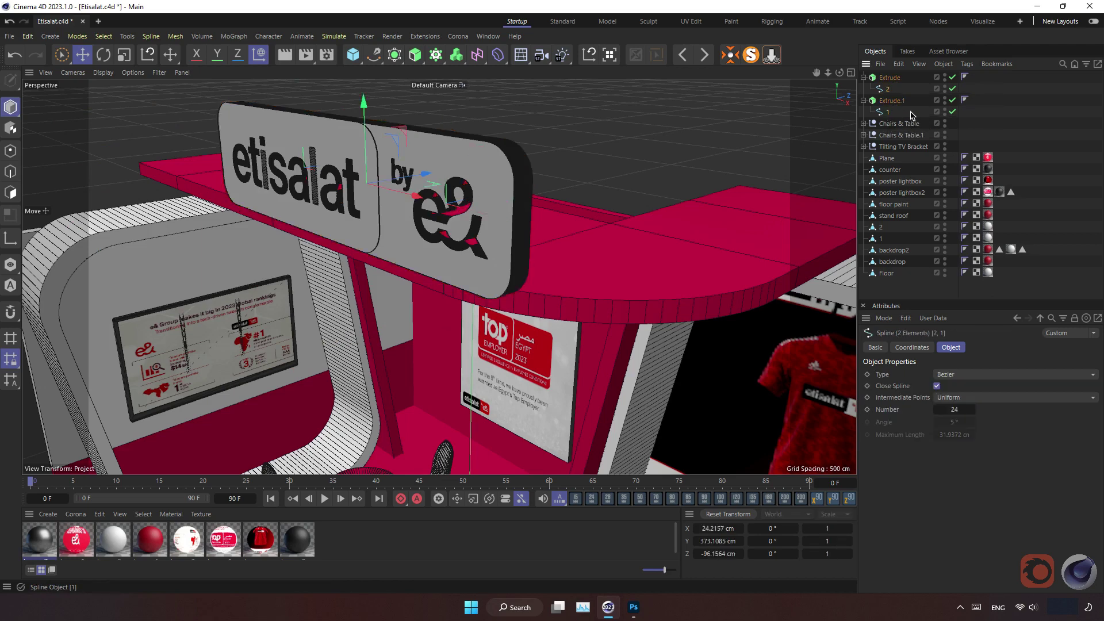
pyautogui.hotkey('ctrl', 'shift', 'a')
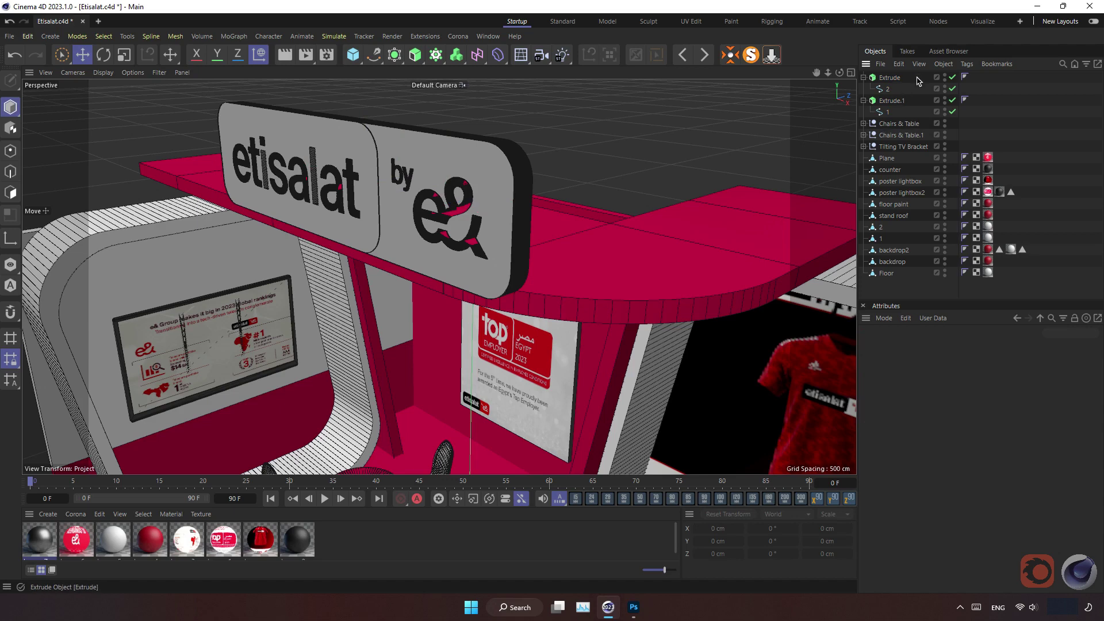
pyautogui.moveTo(901, 91); pyautogui.dragTo(904, 114)
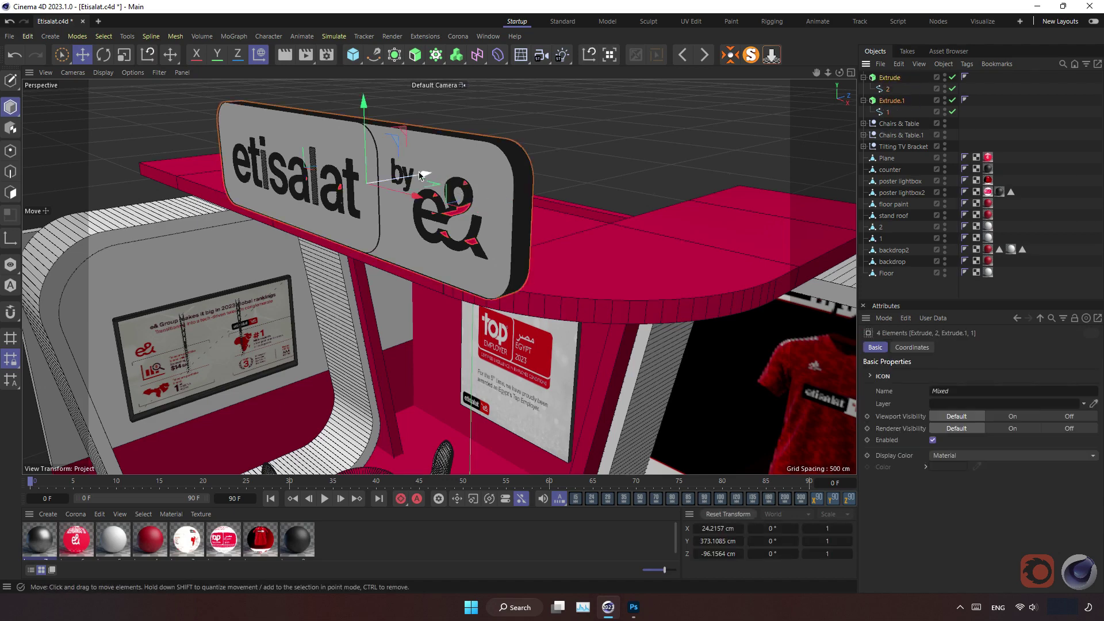
pyautogui.moveTo(406, 178)
pyautogui.mouseDown()
pyautogui.moveTo(435, 182)
pyautogui.moveTo(399, 158)
pyautogui.moveTo(411, 154)
pyautogui.mouseUp()
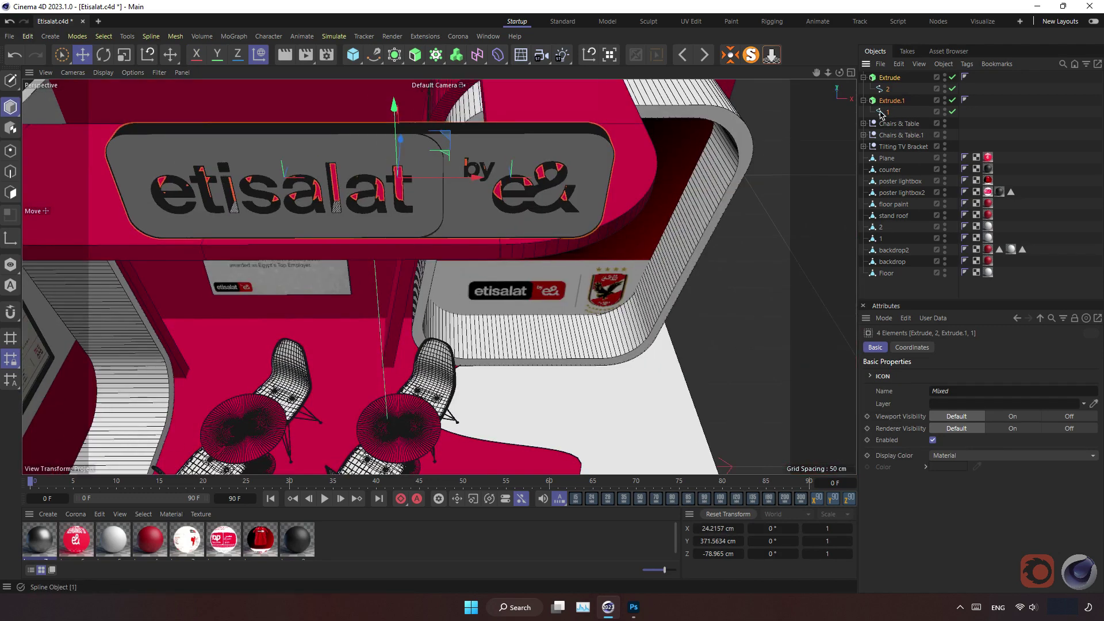
# Step: Select both sign extrudes with their splines, frame them, and slide the sign left to X -71 cm
pyautogui.click(881, 112)
pyautogui.keyDown('ctrl'); pyautogui.click(887, 89); pyautogui.keyUp('ctrl')
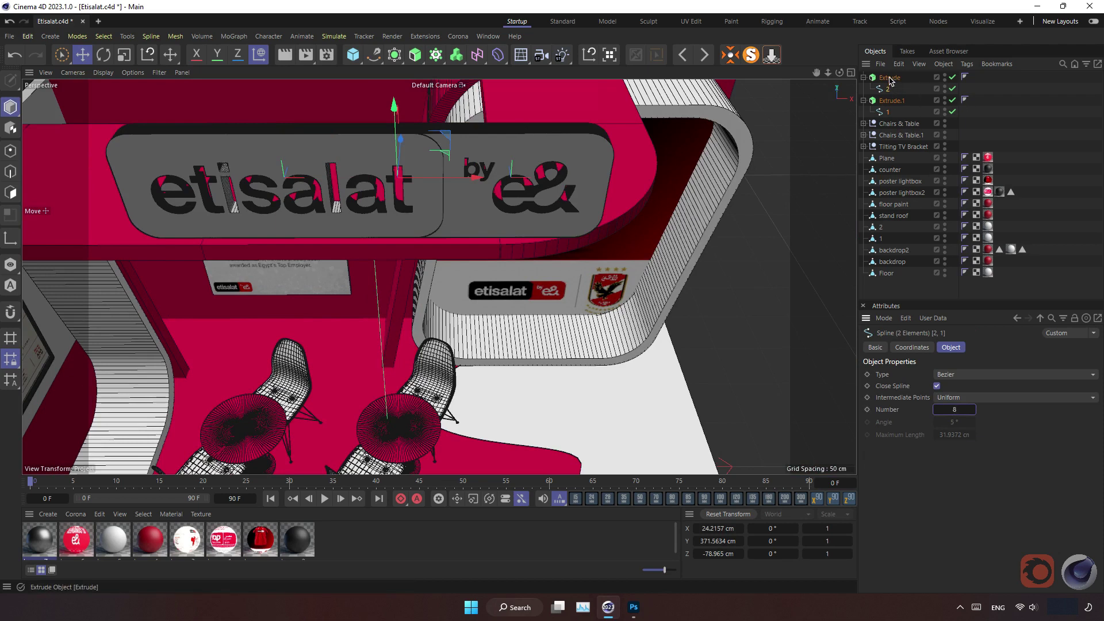
pyautogui.moveTo(910, 76); pyautogui.dragTo(884, 113)
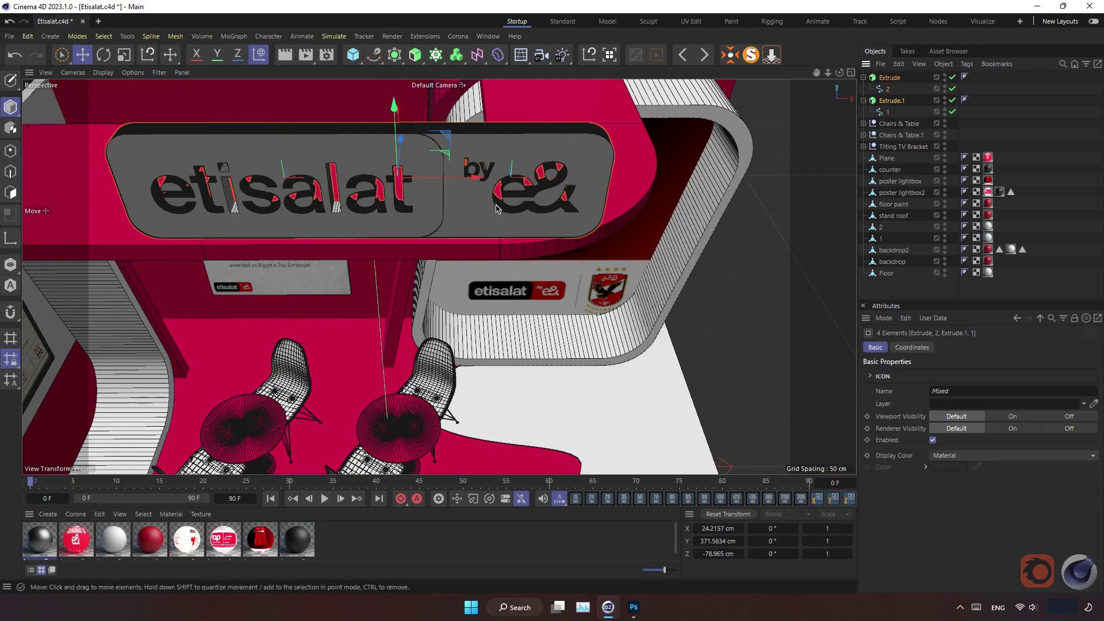
pyautogui.press('o')
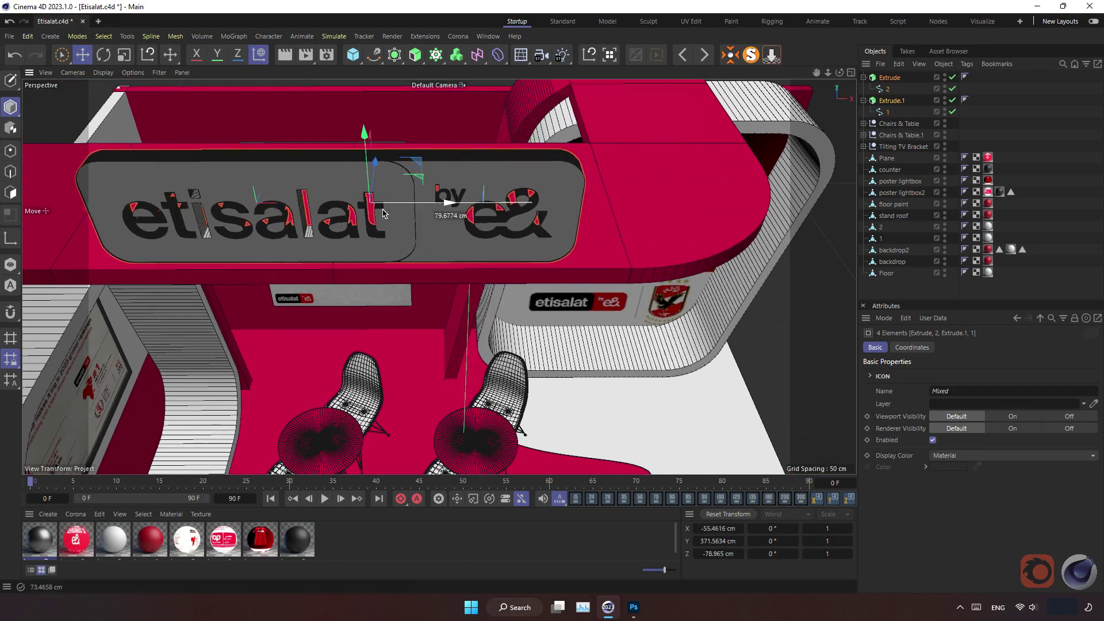
pyautogui.moveTo(578, 208); pyautogui.dragTo(391, 210)
# Step: Nudge the sign further back along Z to about -82 cm, checking from side views
pyautogui.scroll(-5, 433, 280)
pyautogui.moveTo(500, 284)
pyautogui.keyDown('alt'); pyautogui.mouseDown()
pyautogui.moveTo(403, 175)
pyautogui.moveTo(426, 263)
pyautogui.mouseUp(); pyautogui.keyUp('alt')
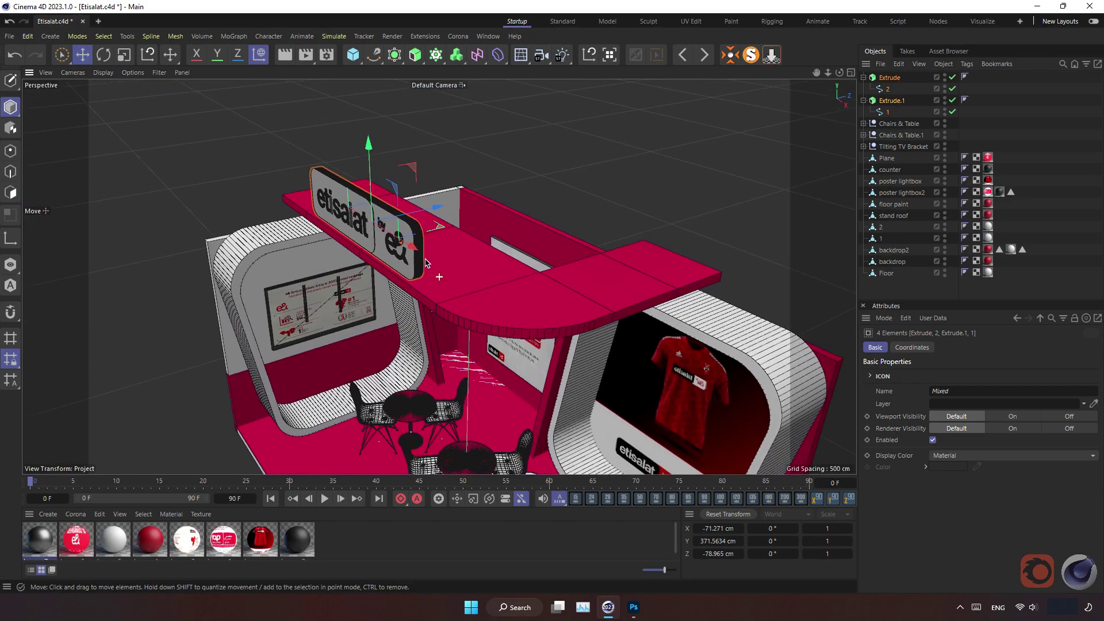
pyautogui.scroll(2, 377, 243)
pyautogui.scroll(3, 403, 213)
pyautogui.scroll(2, 431, 182)
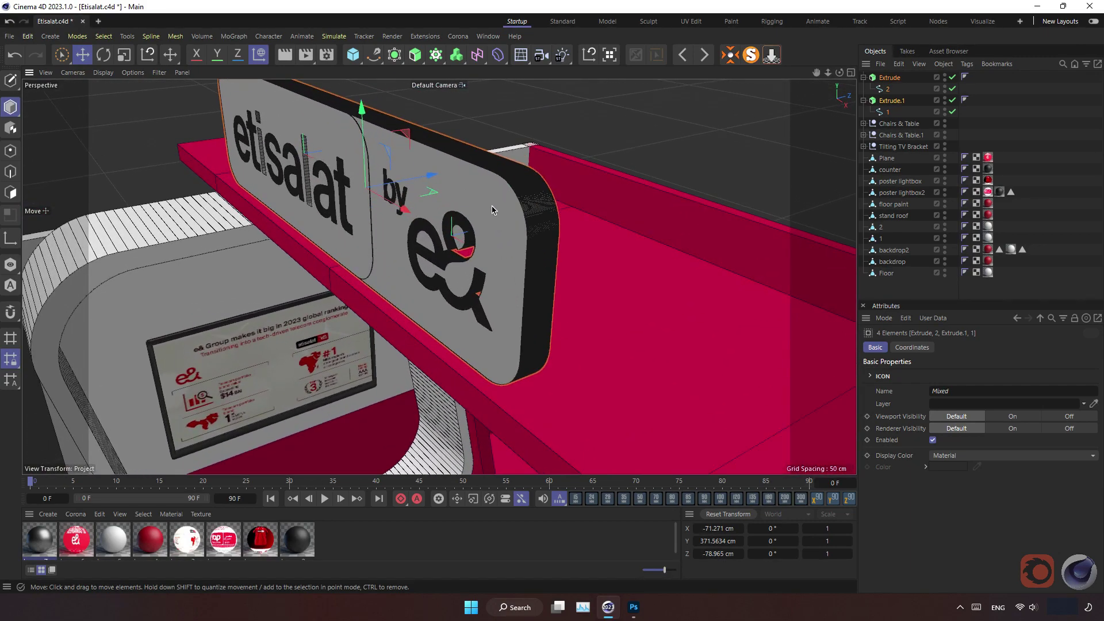
pyautogui.moveTo(431, 182); pyautogui.dragTo(424, 184)
pyautogui.scroll(-4, 402, 218)
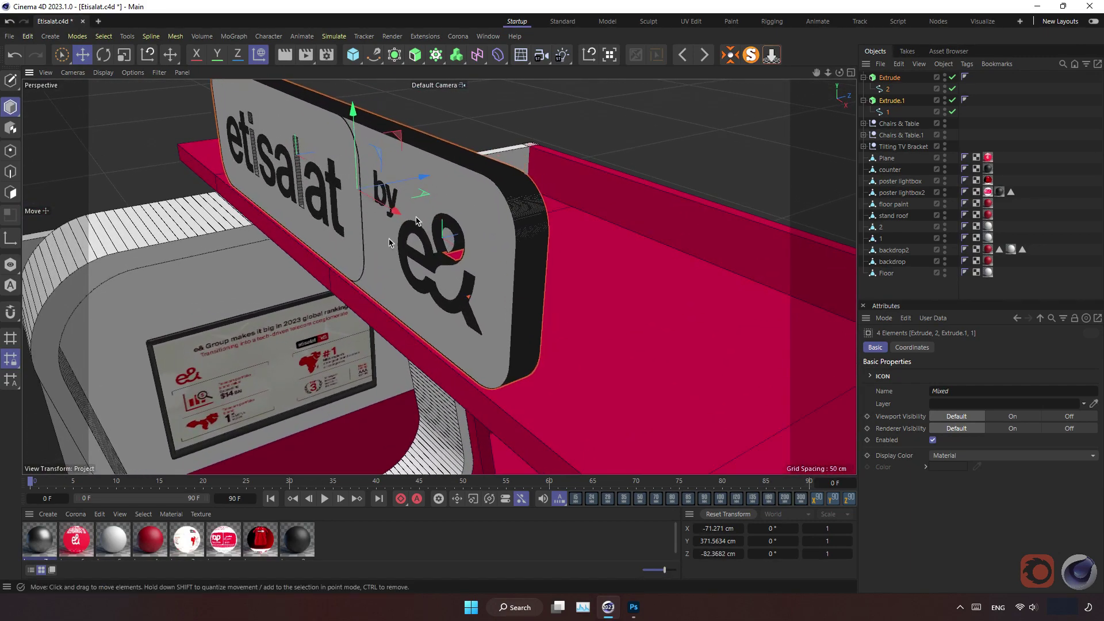
pyautogui.scroll(-3, 388, 243)
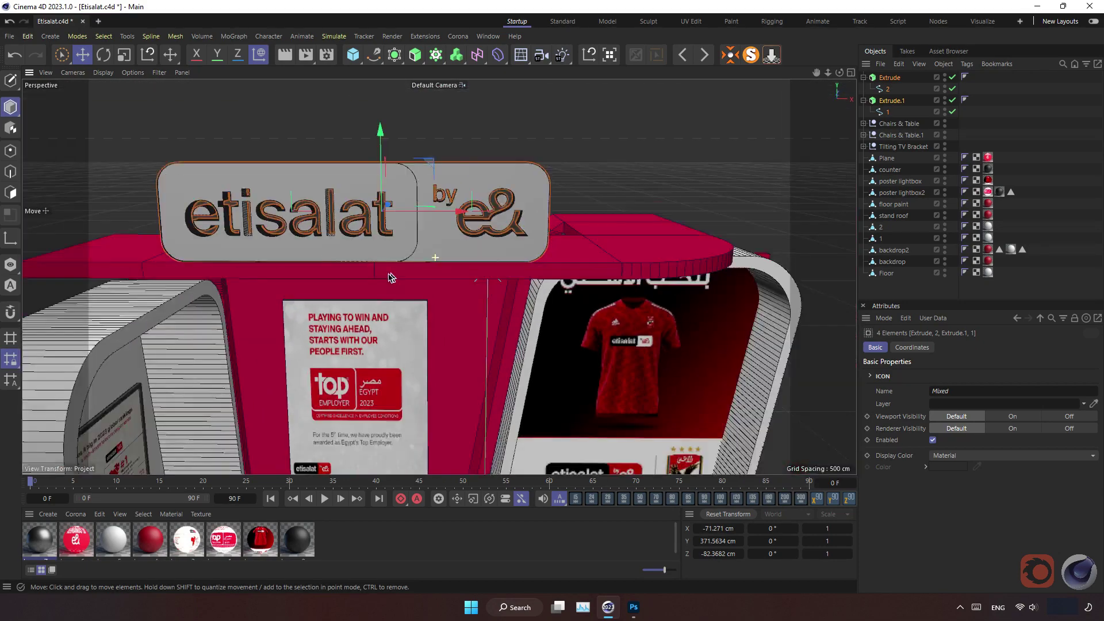
pyautogui.scroll(-2, 385, 280)
pyautogui.keyDown('alt'); pyautogui.moveTo(392, 266); pyautogui.dragTo(352, 265); pyautogui.keyUp('alt')
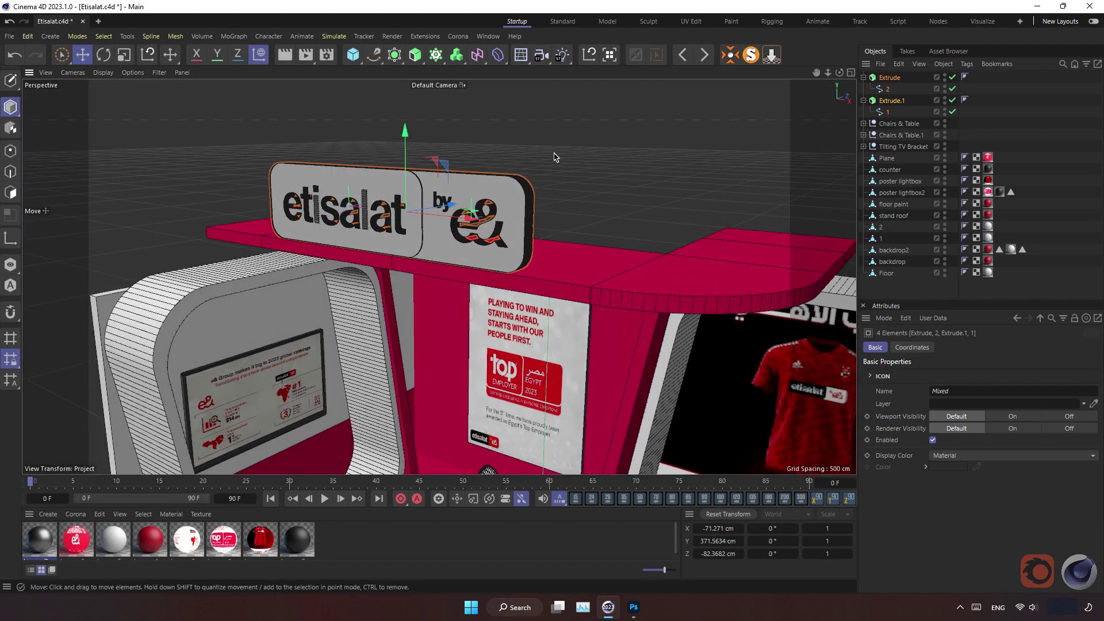
pyautogui.click(557, 158)
pyautogui.scroll(3, 471, 217)
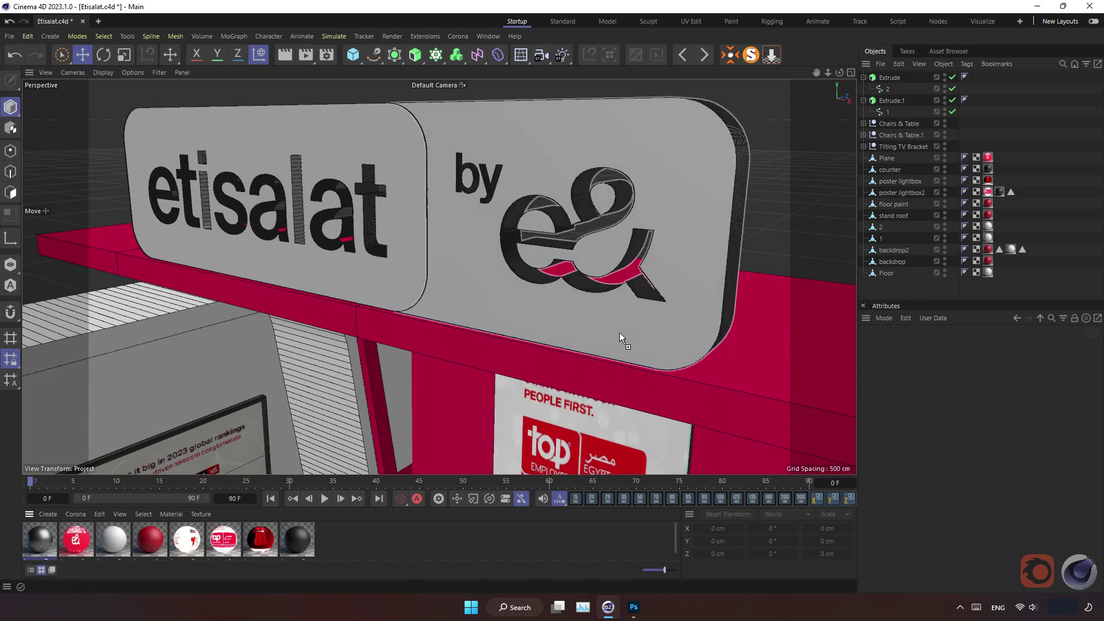
# Step: Colour the by e& panel red (Legacy.4) and etisalat dark (Legacy.2), comparing against the Photoshop logo
pyautogui.moveTo(622, 327); pyautogui.dragTo(617, 336)
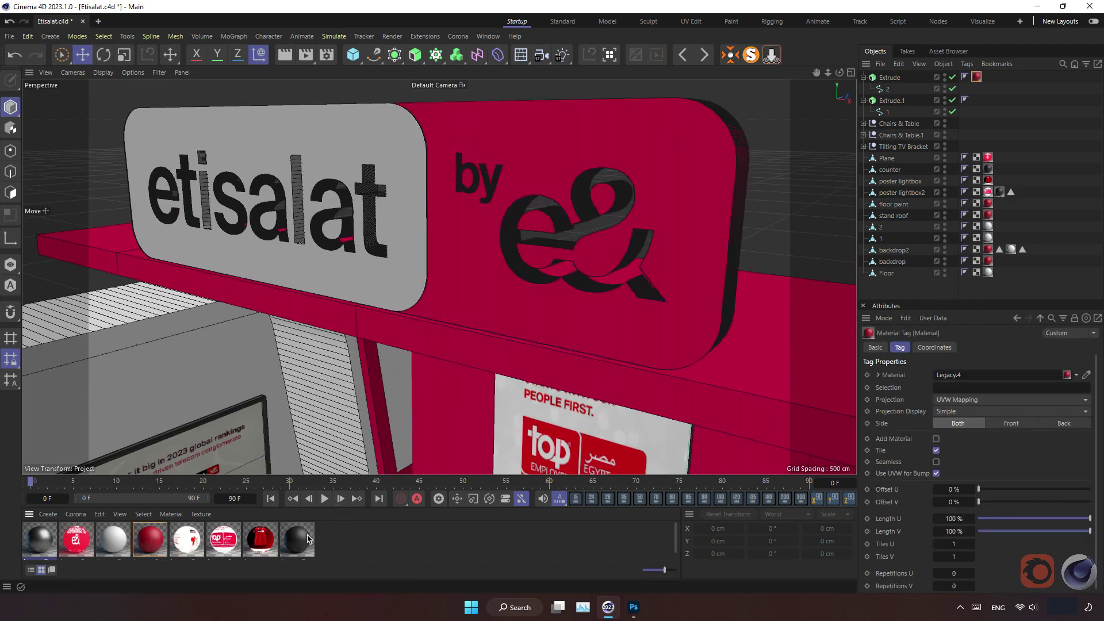
pyautogui.moveTo(394, 294); pyautogui.dragTo(395, 296)
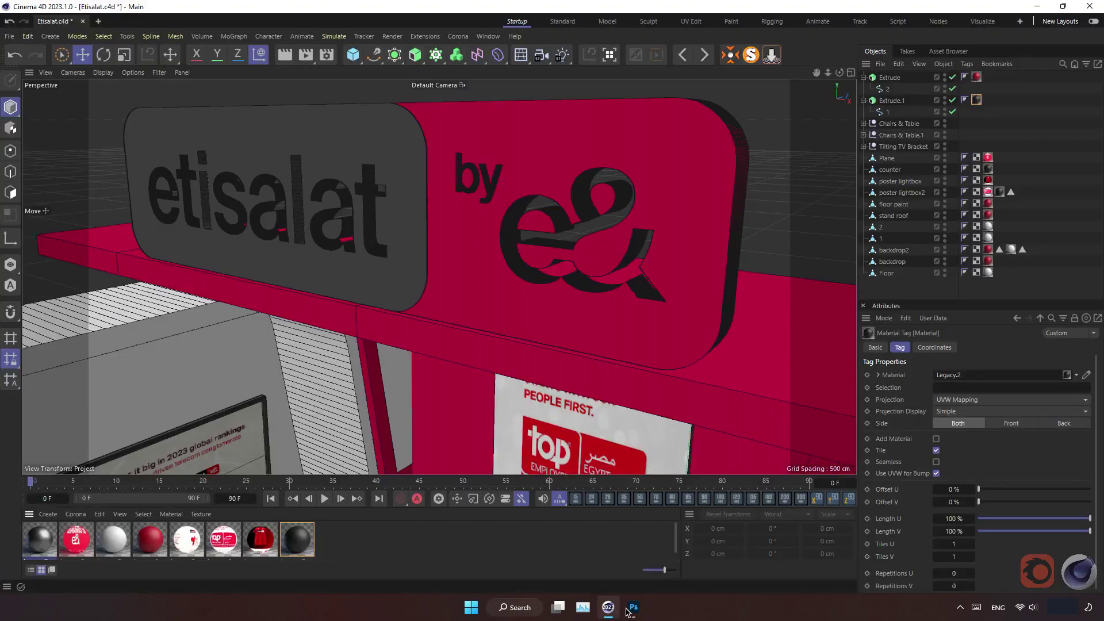
pyautogui.hotkey('alt', 'Tab')
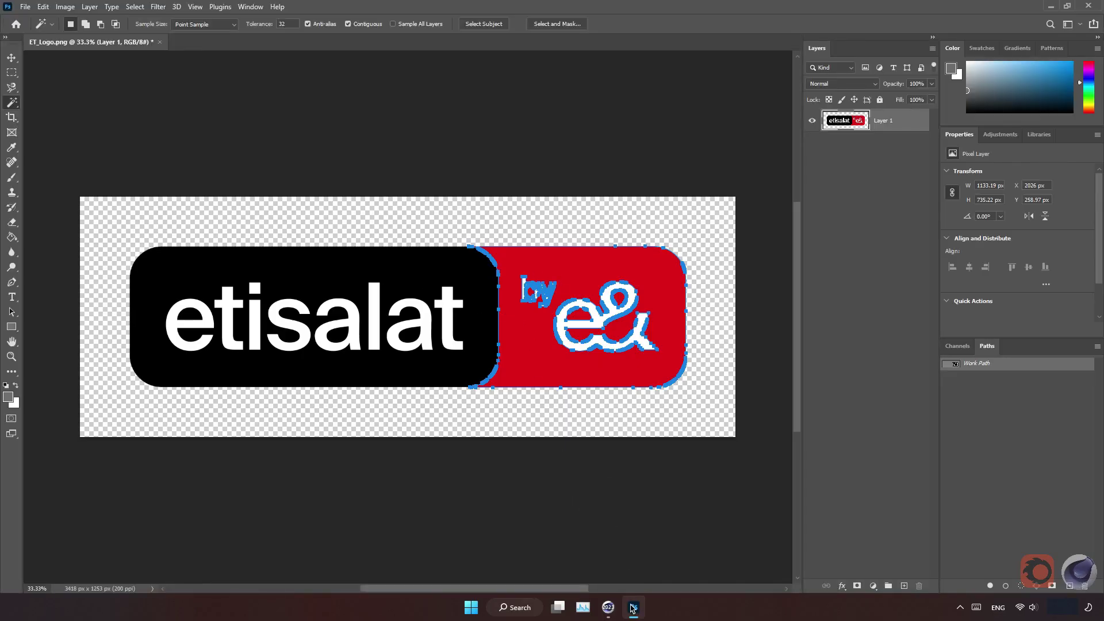
pyautogui.click(633, 608)
pyautogui.moveTo(443, 258)
pyautogui.keyDown('alt'); pyautogui.mouseDown()
pyautogui.moveTo(387, 284)
pyautogui.moveTo(474, 333)
pyautogui.moveTo(483, 322)
pyautogui.moveTo(447, 238)
pyautogui.mouseUp(); pyautogui.keyUp('alt')
pyautogui.scroll(-3, 486, 316)
pyautogui.scroll(-2, 490, 312)
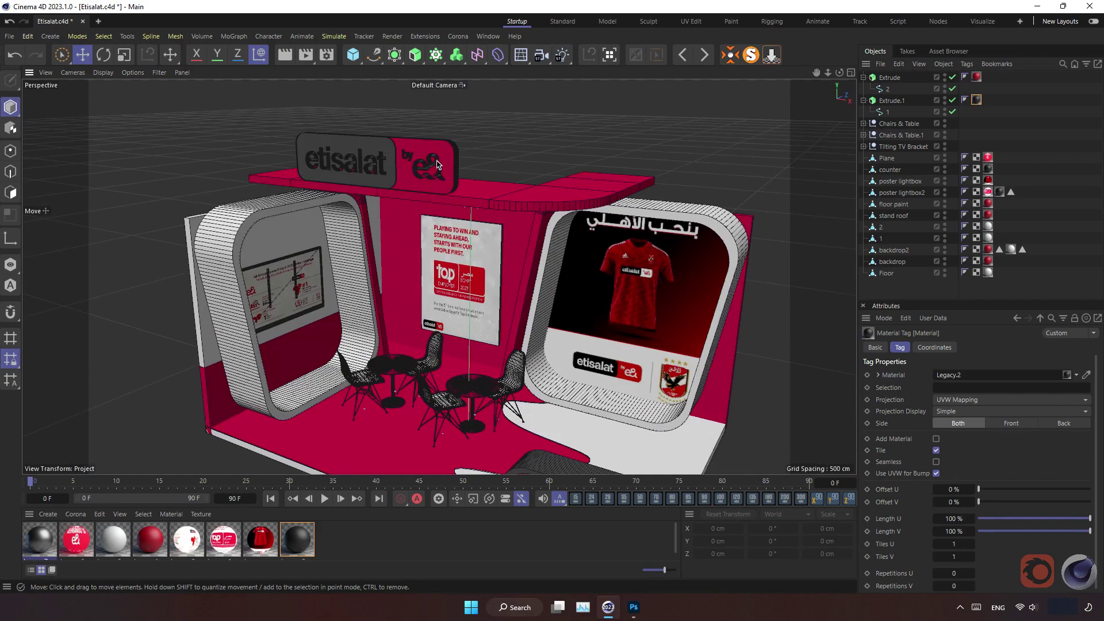
# Step: Add a new Plane primitive with its width and height segments set to 1
pyautogui.scroll(3, 437, 165)
pyautogui.scroll(2, 368, 242)
pyautogui.scroll(2, 410, 245)
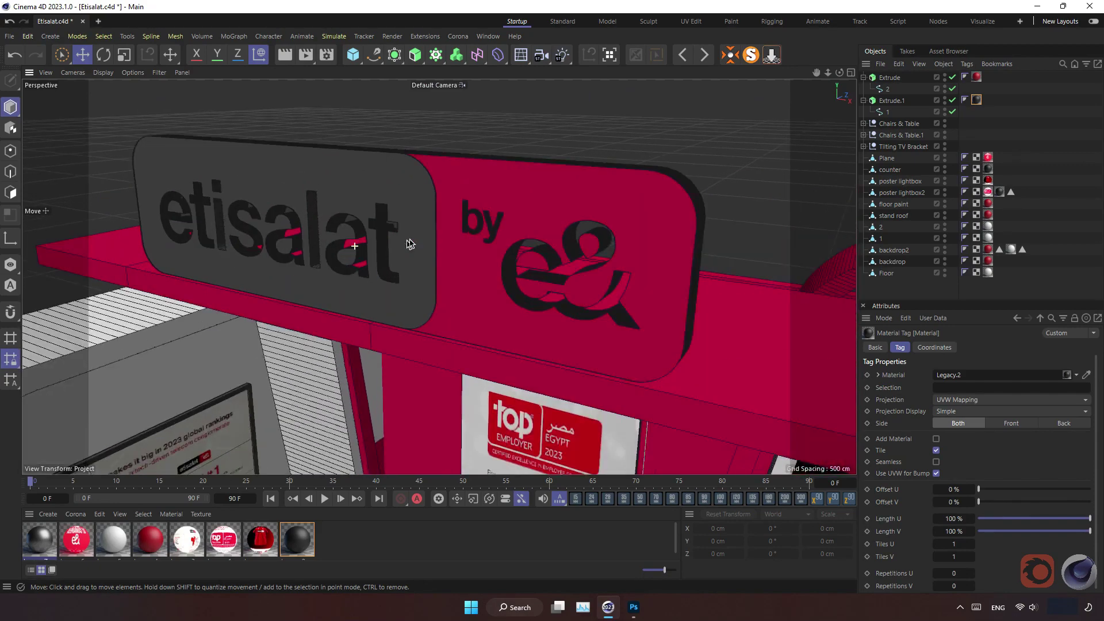
pyautogui.scroll(2, 342, 253)
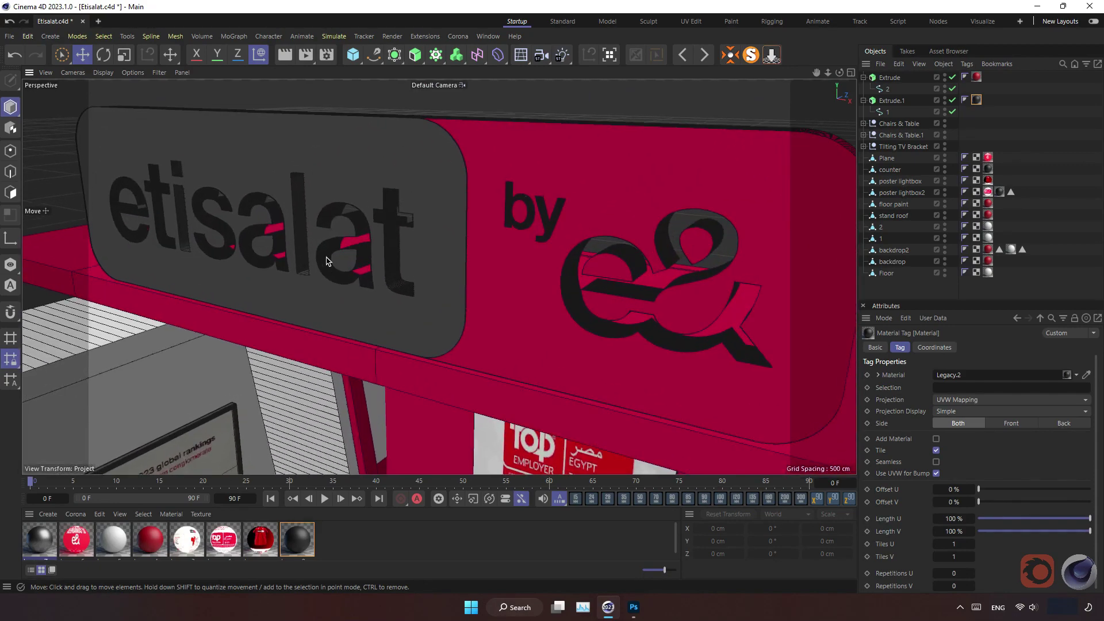
pyautogui.click(352, 55)
pyautogui.click(451, 75)
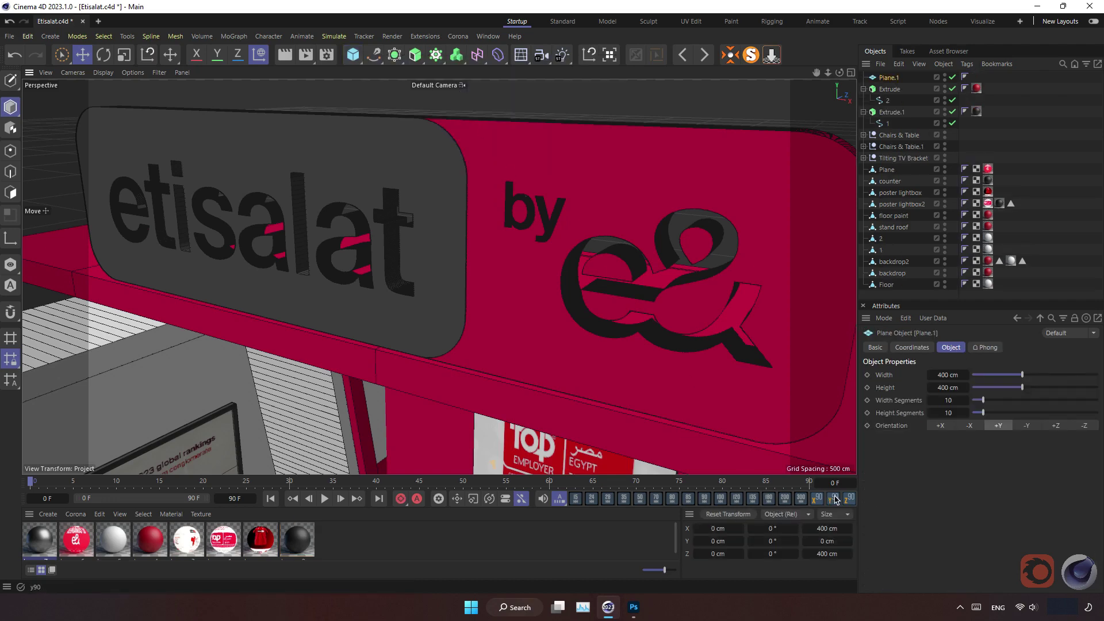
pyautogui.press('F5')
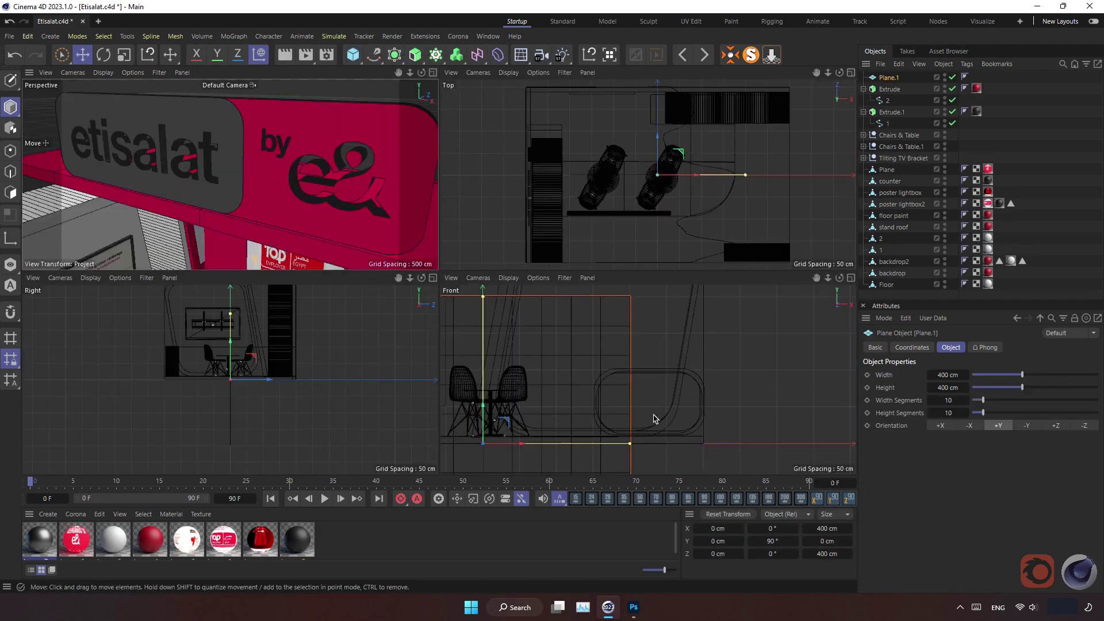
pyautogui.scroll(-1, 740, 380)
pyautogui.scroll(6, 926, 401)
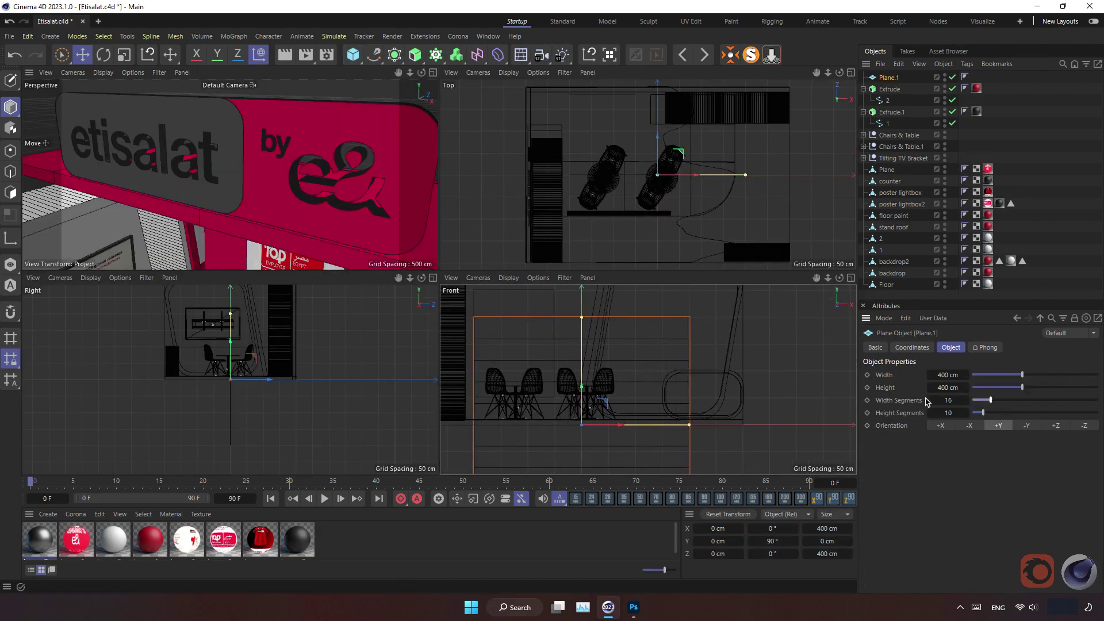
pyautogui.moveTo(985, 415); pyautogui.dragTo(972, 414)
pyautogui.keyDown('alt'); pyautogui.moveTo(587, 401); pyautogui.dragTo(640, 451, button='middle'); pyautogui.keyUp('alt')
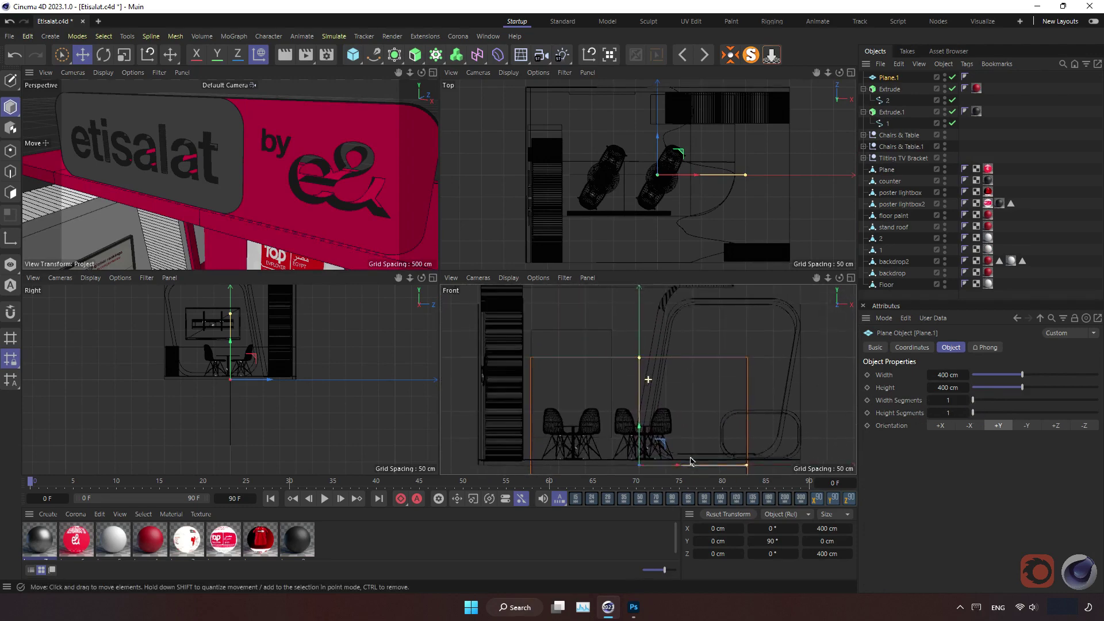
# Step: In the maximised Front view, raise the plane to the sign's height and narrow it over the lettering
pyautogui.moveTo(640, 450); pyautogui.dragTo(639, 302)
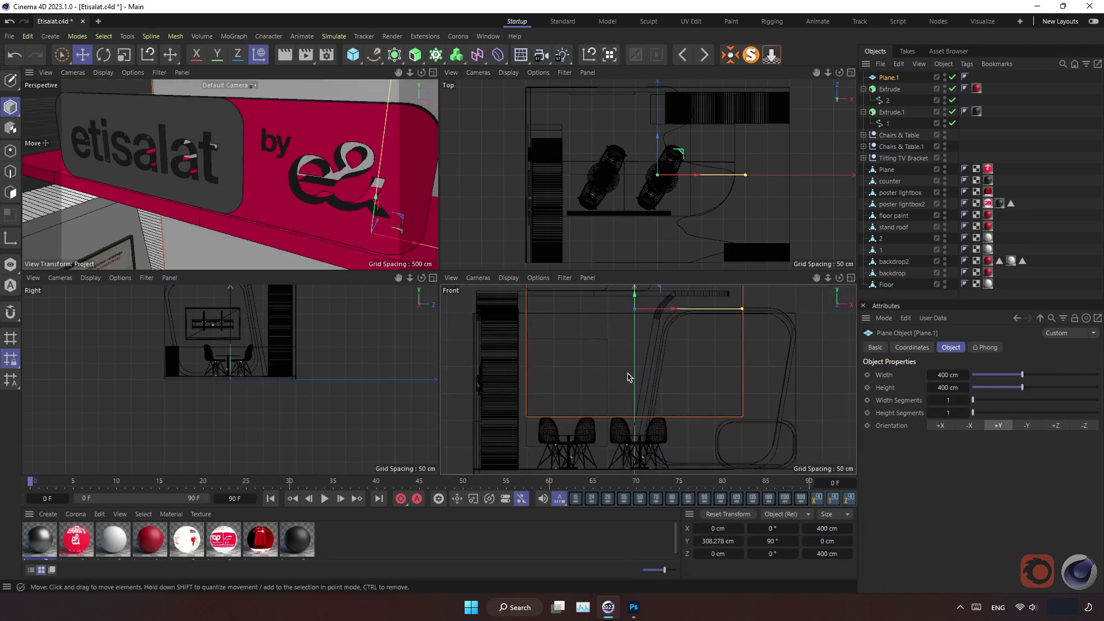
pyautogui.keyDown('alt'); pyautogui.moveTo(763, 288); pyautogui.dragTo(774, 341, button='middle'); pyautogui.keyUp('alt')
pyautogui.middleClick(774, 341)
pyautogui.keyDown('alt'); pyautogui.moveTo(456, 291); pyautogui.dragTo(478, 261, button='middle'); pyautogui.keyUp('alt')
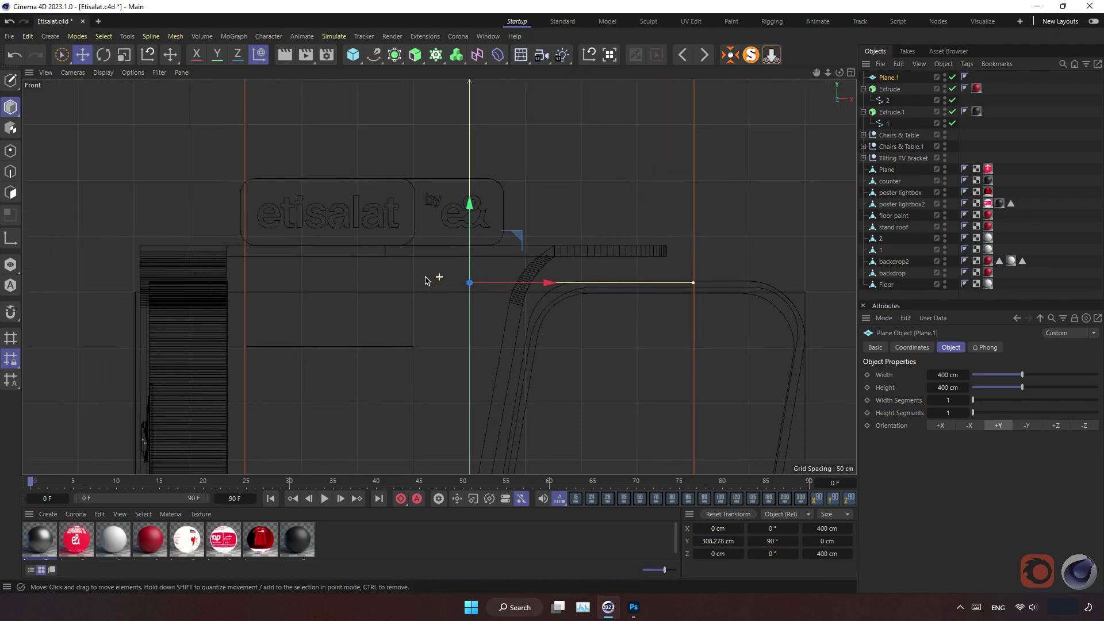
pyautogui.moveTo(507, 92); pyautogui.dragTo(501, 294)
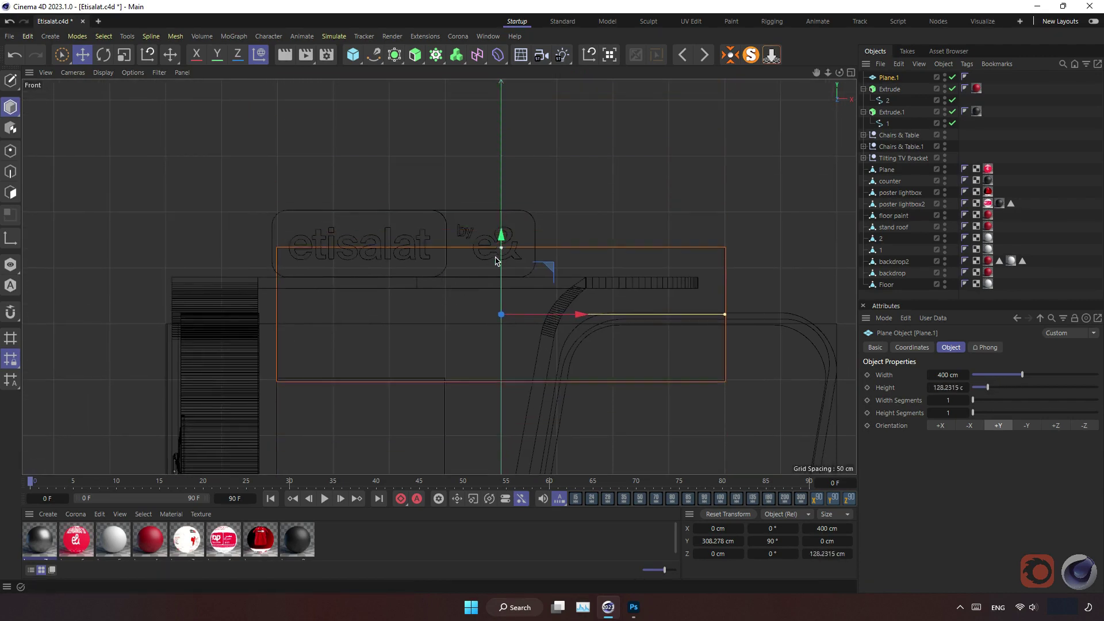
pyautogui.moveTo(725, 315)
pyautogui.mouseDown()
pyautogui.moveTo(614, 316)
pyautogui.moveTo(454, 275)
pyautogui.moveTo(480, 259)
pyautogui.mouseUp()
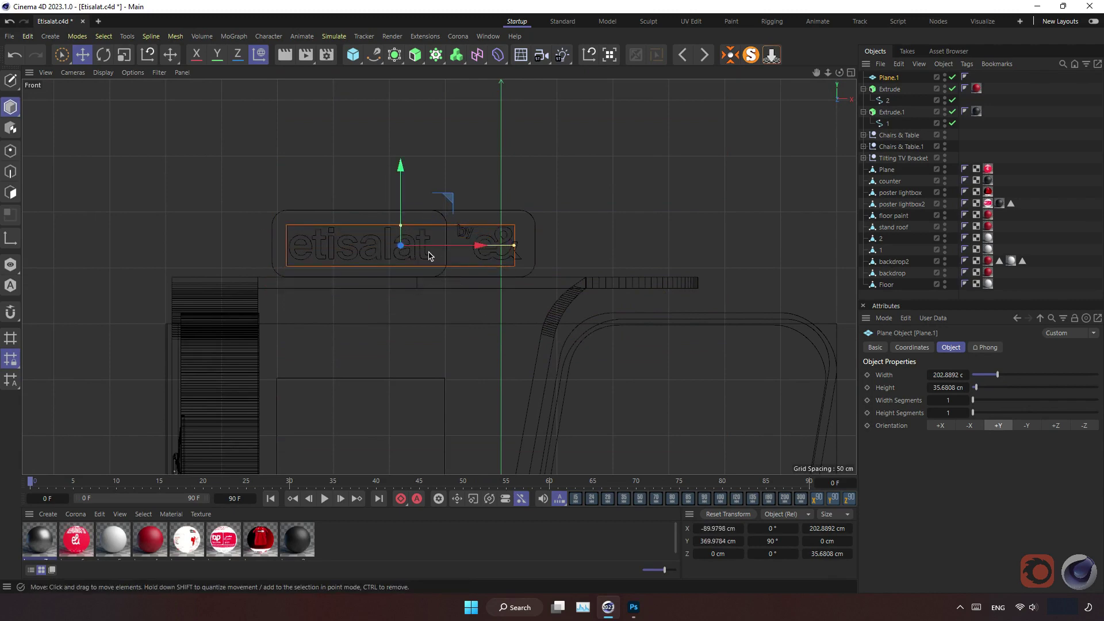
# Step: Resize the plane to about 214 × 47 cm over the logo, then return to Perspective view
pyautogui.scroll(3, 482, 238)
pyautogui.moveTo(376, 202)
pyautogui.mouseDown()
pyautogui.moveTo(377, 190)
pyautogui.moveTo(384, 210)
pyautogui.mouseUp()
pyautogui.moveTo(589, 234); pyautogui.dragTo(600, 235)
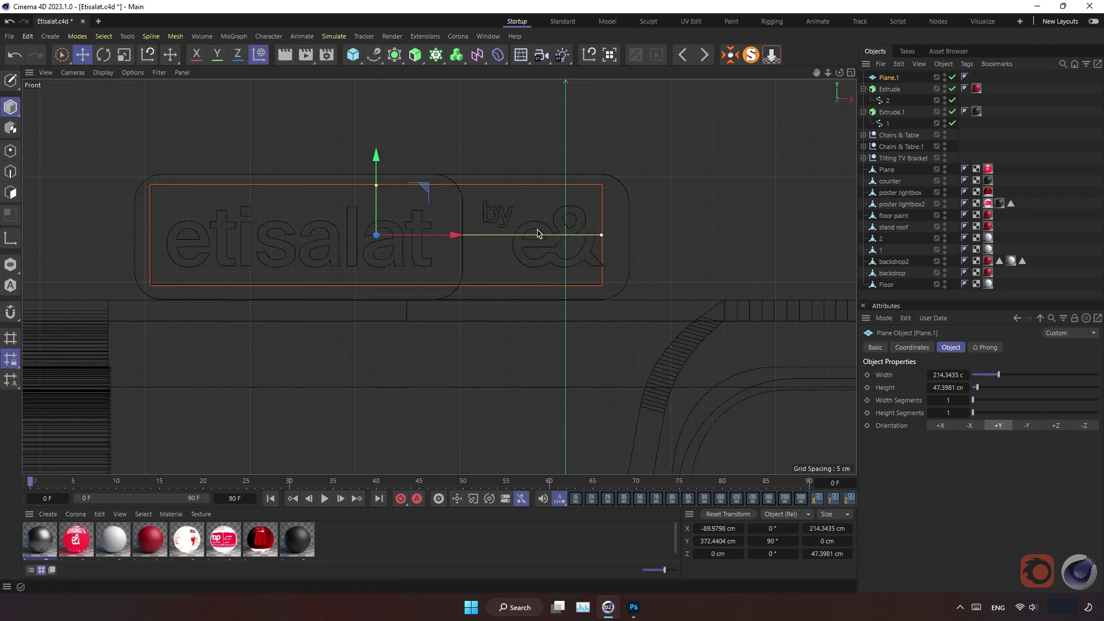
pyautogui.moveTo(452, 235); pyautogui.dragTo(459, 236)
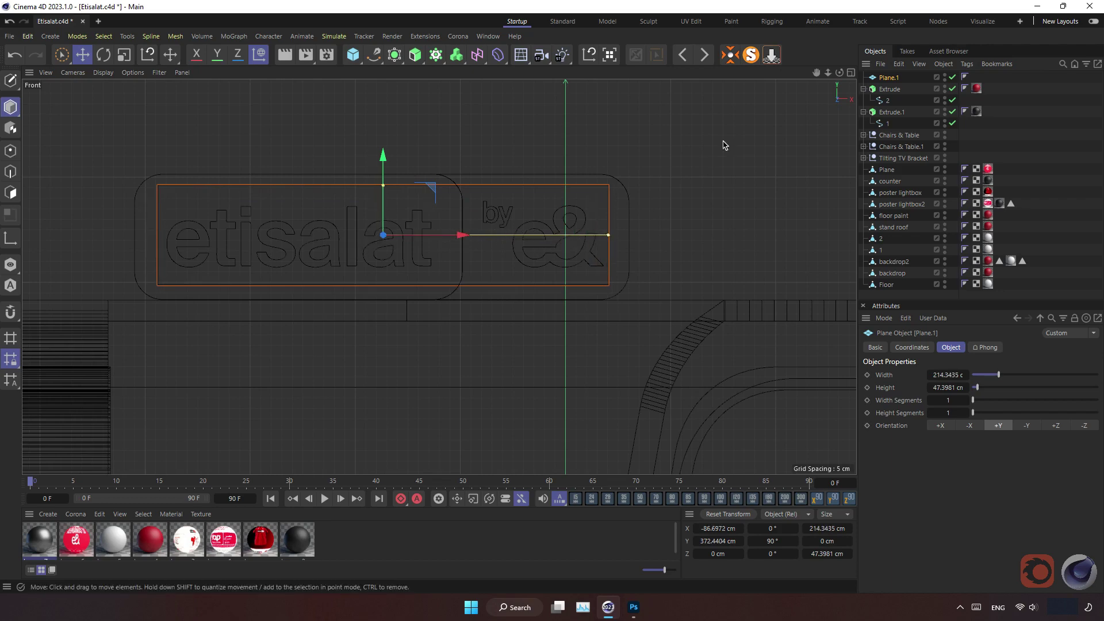
pyautogui.click(851, 73)
pyautogui.middleClick(435, 231)
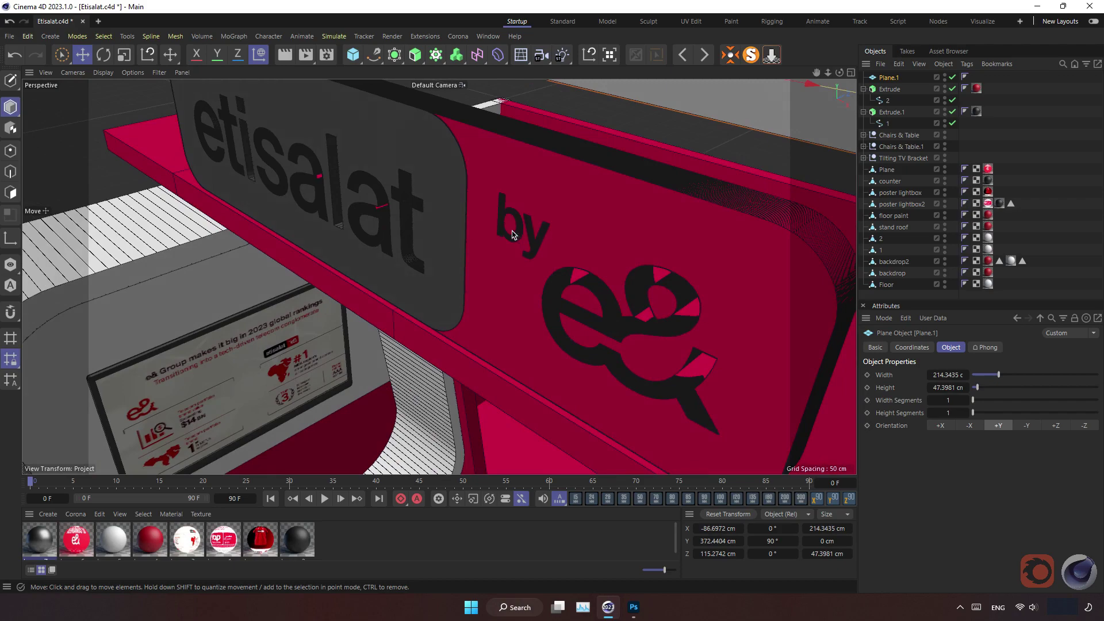
# Step: Move the plane along Z to sit against the sign face, at about Z -92 cm
pyautogui.keyDown('alt'); pyautogui.moveTo(513, 234); pyautogui.dragTo(575, 173); pyautogui.keyUp('alt')
pyautogui.moveTo(682, 133); pyautogui.dragTo(544, 213)
pyautogui.scroll(3, 586, 217)
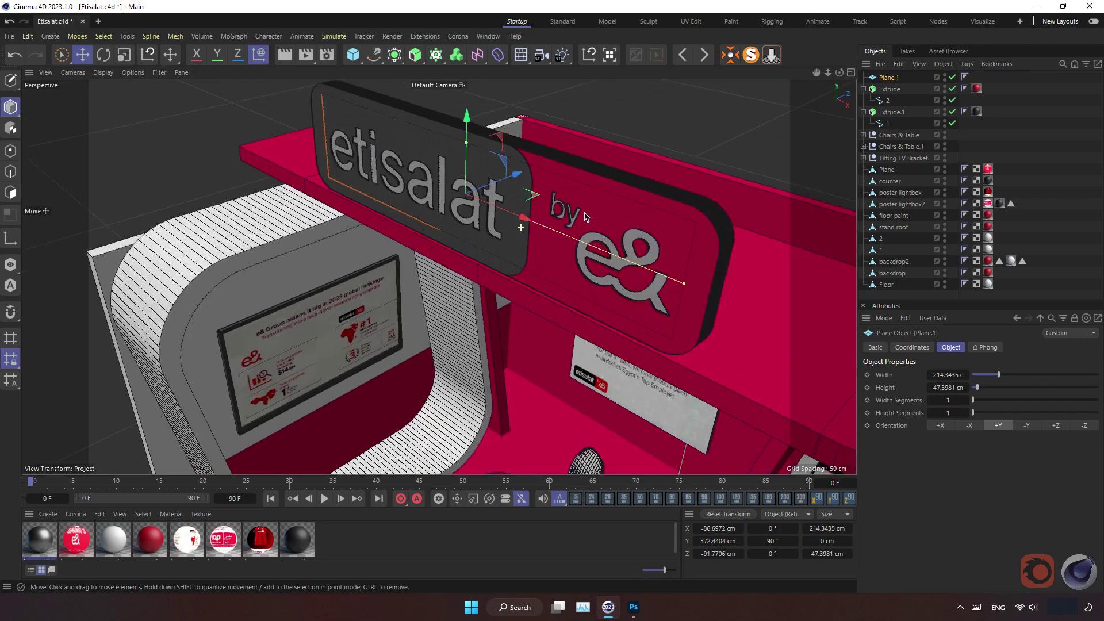
pyautogui.scroll(3, 586, 216)
pyautogui.scroll(3, 523, 227)
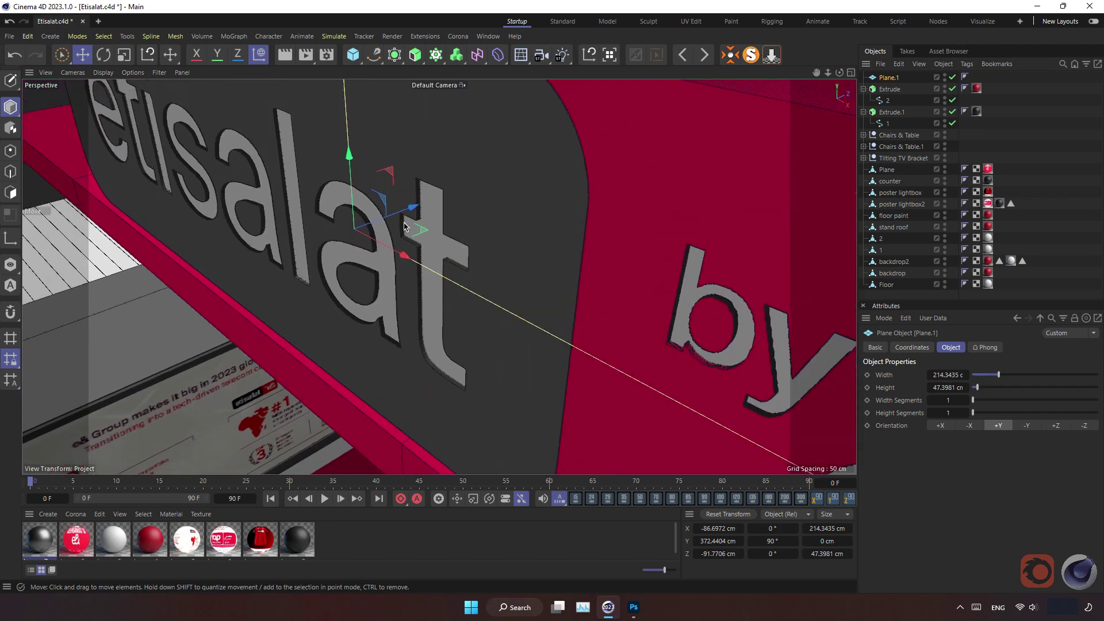
pyautogui.scroll(3, 405, 226)
pyautogui.moveTo(363, 213); pyautogui.dragTo(373, 216)
pyautogui.scroll(-1, 374, 215)
pyautogui.scroll(-3, 487, 271)
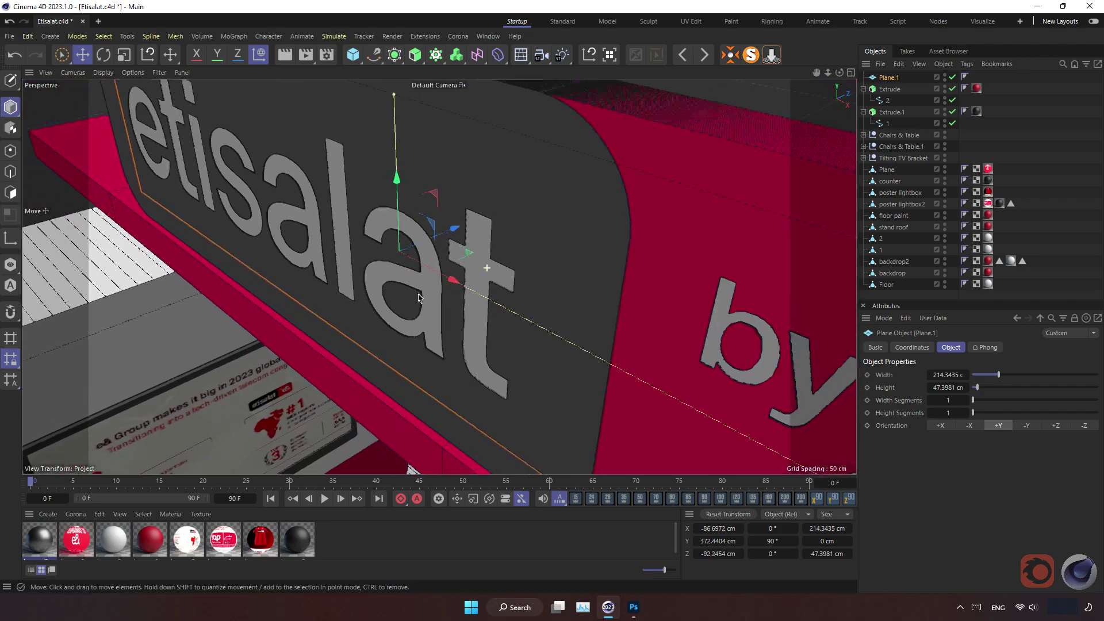
pyautogui.scroll(-3, 419, 298)
pyautogui.scroll(3, 522, 252)
# Step: Apply the white Legacy.5 material to the plane behind the lettering
pyautogui.keyDown('alt'); pyautogui.moveTo(544, 266); pyautogui.dragTo(510, 266); pyautogui.keyUp('alt')
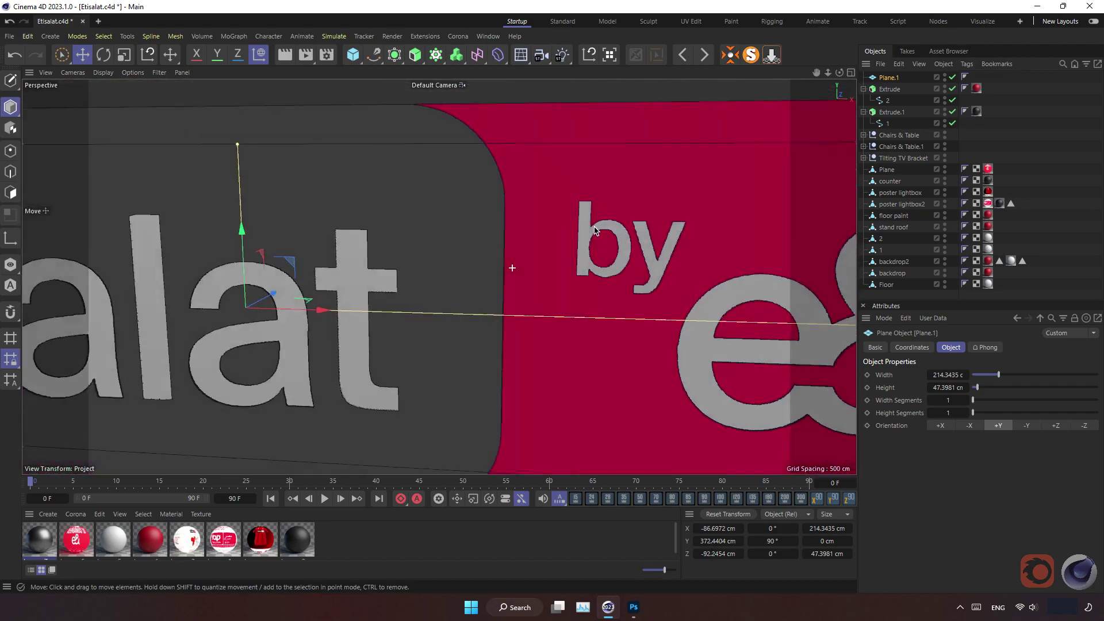
pyautogui.scroll(-4, 516, 353)
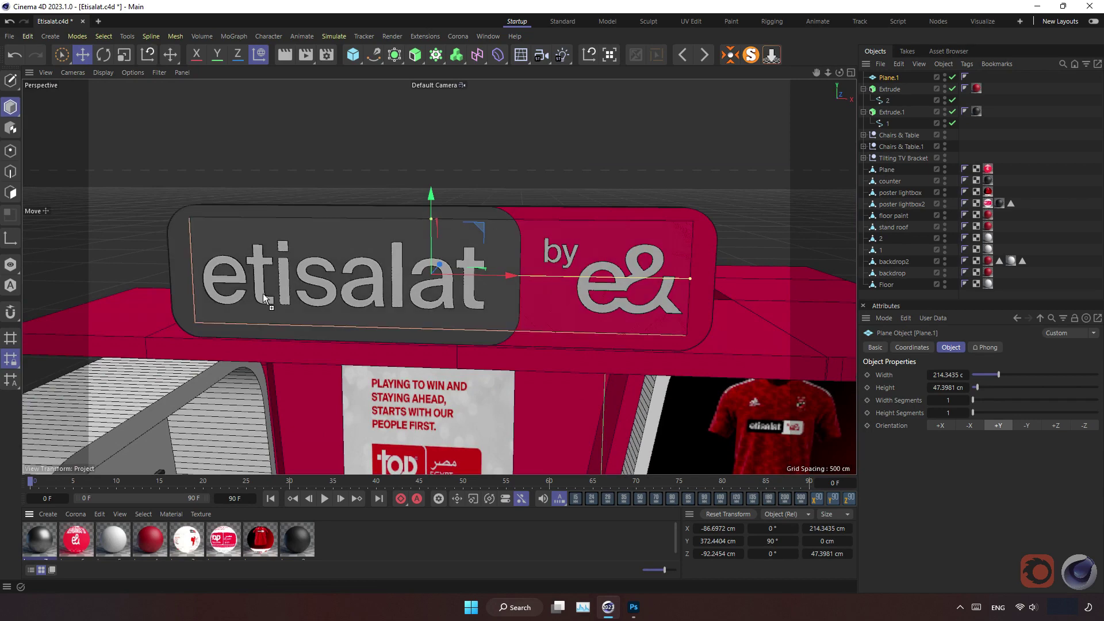
pyautogui.moveTo(261, 323); pyautogui.dragTo(265, 326)
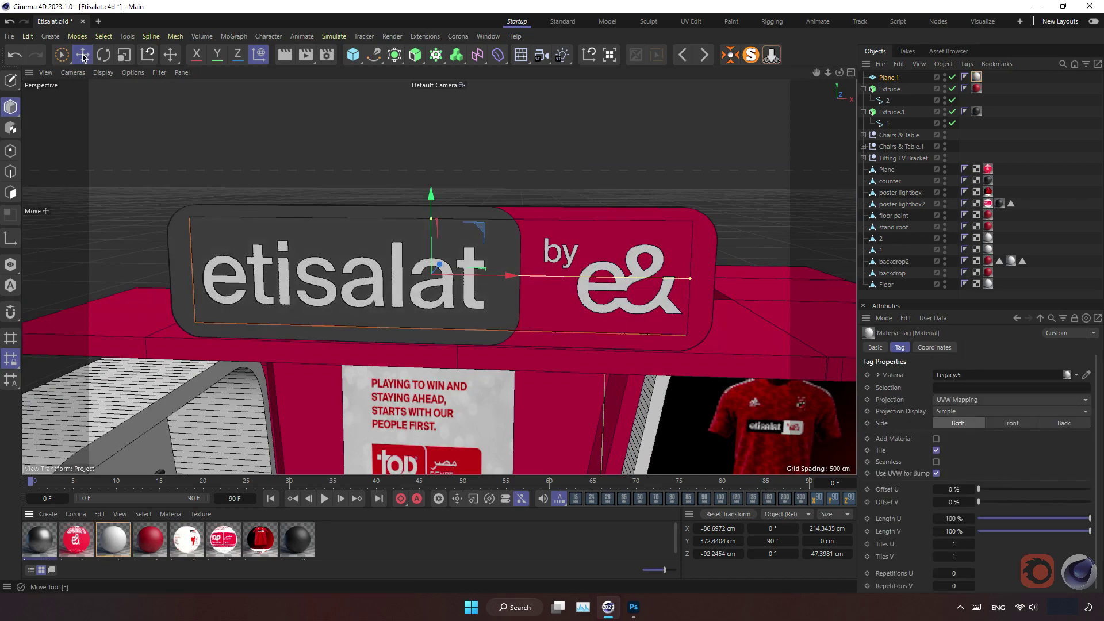
# Step: Deselect, orbit out to view the whole booth from the left, and launch the Chaos Cosmos browser
pyautogui.click(192, 173)
pyautogui.scroll(-3, 364, 327)
pyautogui.keyDown('alt'); pyautogui.moveTo(364, 327); pyautogui.dragTo(403, 189, button='middle'); pyautogui.keyUp('alt')
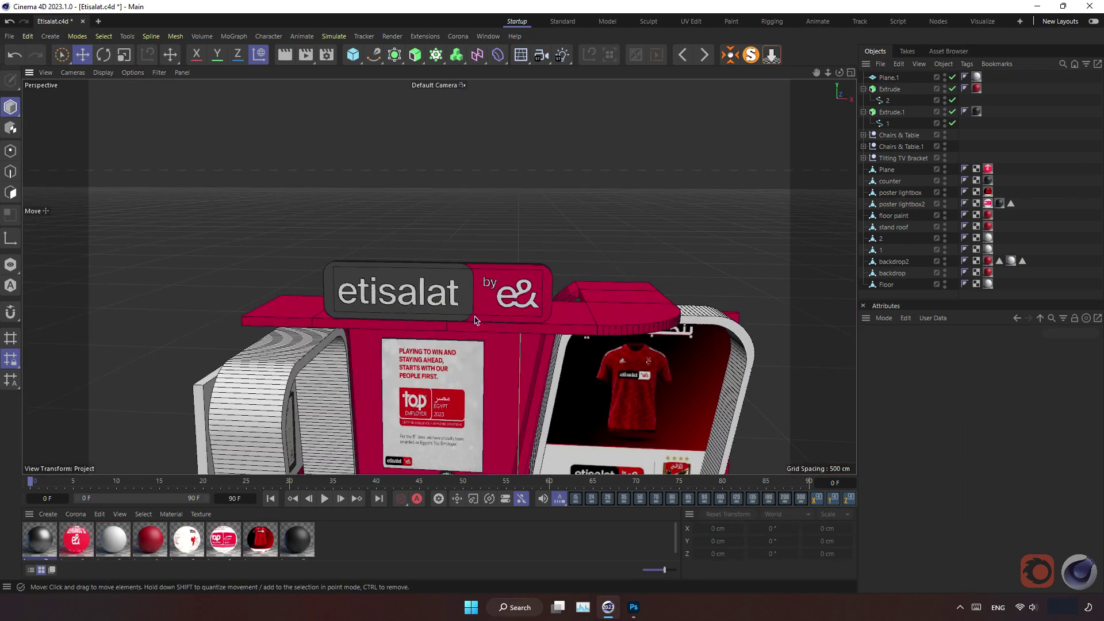
pyautogui.scroll(-3, 402, 190)
pyautogui.moveTo(473, 277)
pyautogui.keyDown('alt'); pyautogui.mouseDown()
pyautogui.moveTo(455, 263)
pyautogui.moveTo(437, 276)
pyautogui.mouseUp(); pyautogui.keyUp('alt')
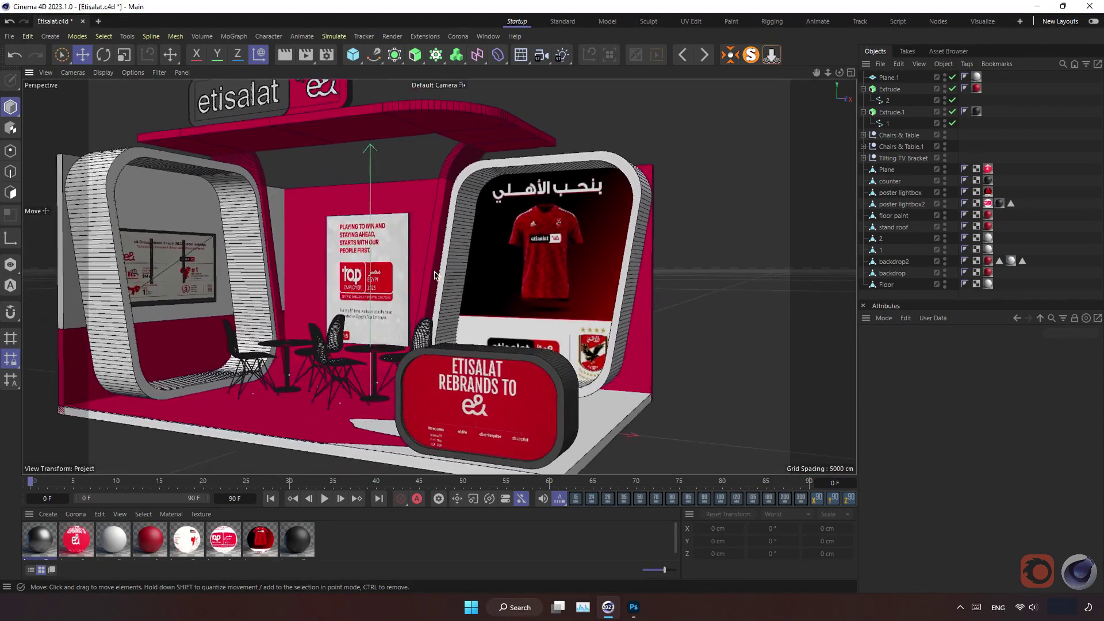
pyautogui.moveTo(519, 289)
pyautogui.keyDown('alt'); pyautogui.mouseDown()
pyautogui.moveTo(458, 294)
pyautogui.moveTo(522, 318)
pyautogui.moveTo(447, 297)
pyautogui.mouseUp(); pyautogui.keyUp('alt')
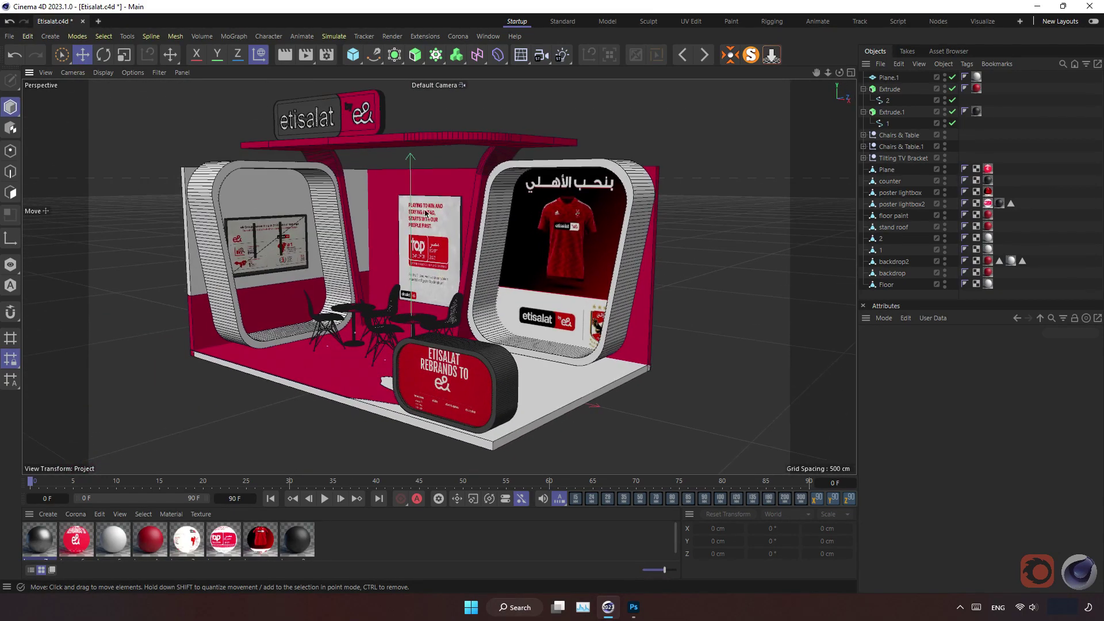
pyautogui.click(458, 37)
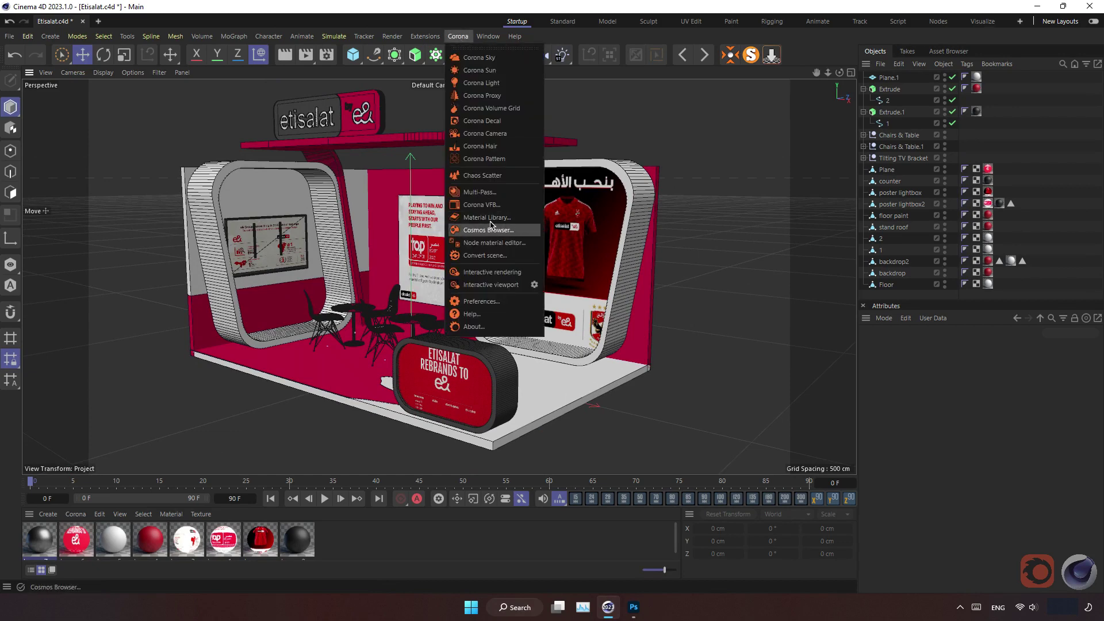
pyautogui.click(502, 235)
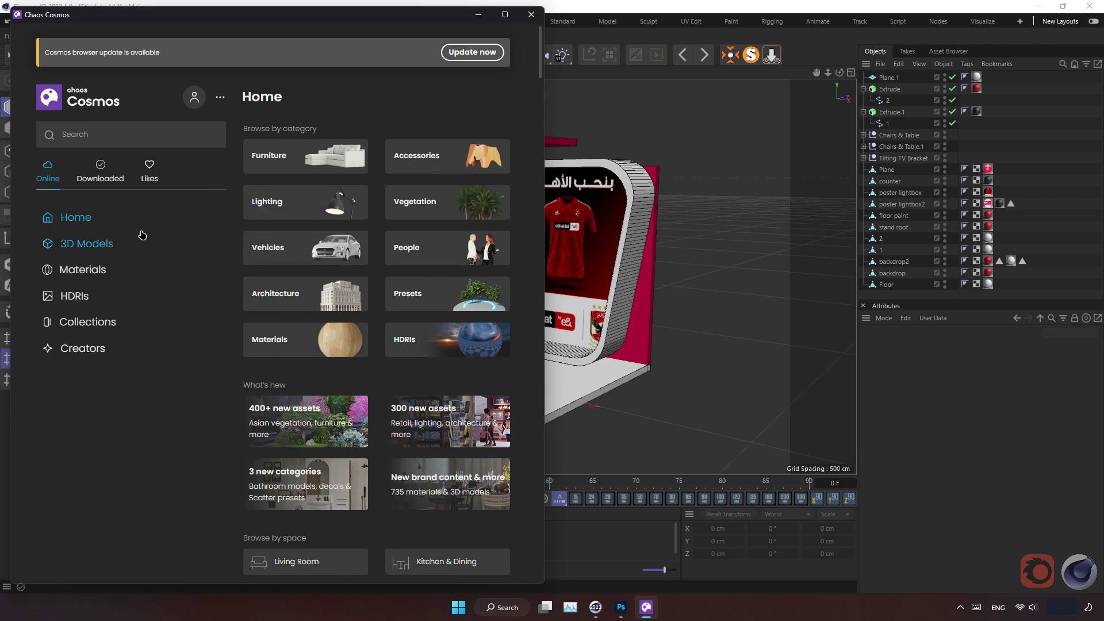
# Step: Import Indoor Plant 005 from the Cosmos Downloaded assets into the booth scene
pyautogui.click(104, 174)
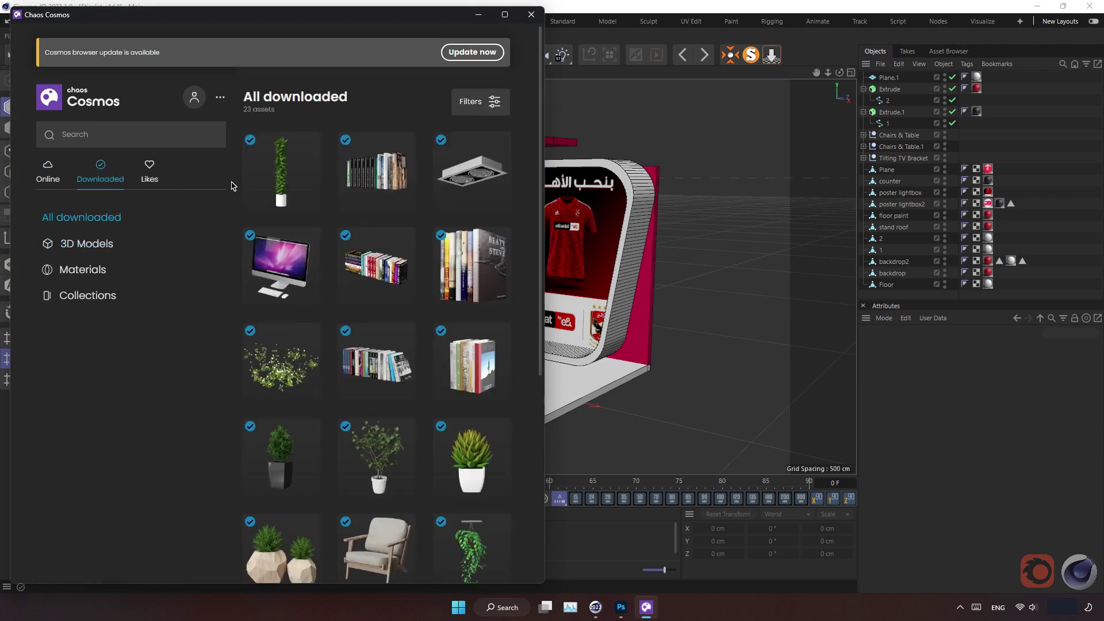
pyautogui.scroll(-2, 523, 308)
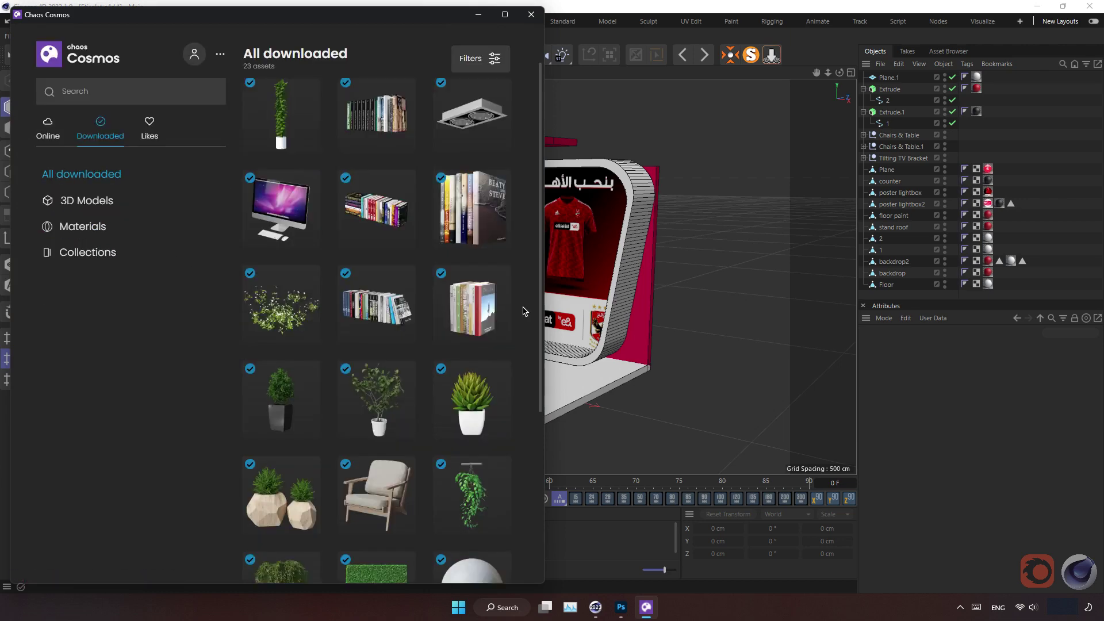
pyautogui.scroll(-1, 523, 312)
pyautogui.scroll(-1, 523, 312)
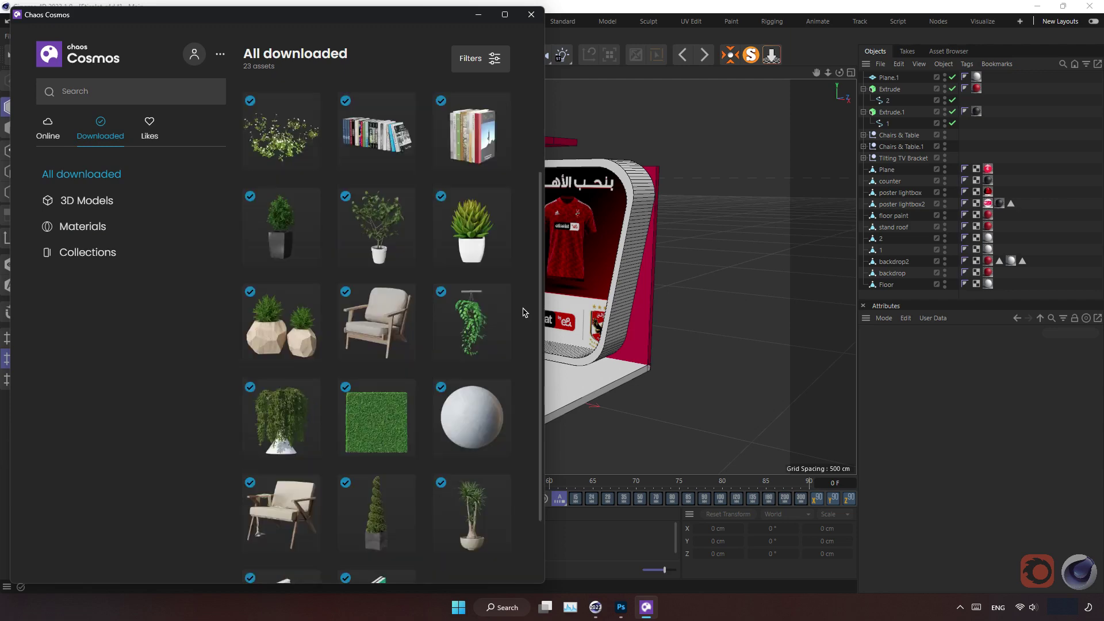
pyautogui.scroll(-2, 524, 312)
pyautogui.moveTo(376, 512)
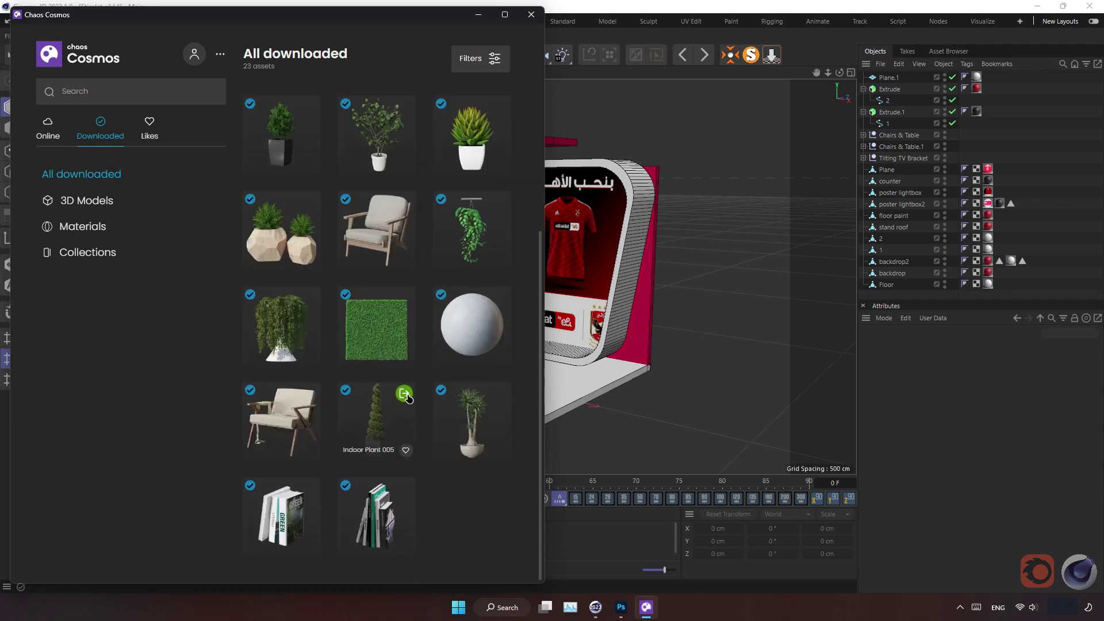
pyautogui.click(405, 395)
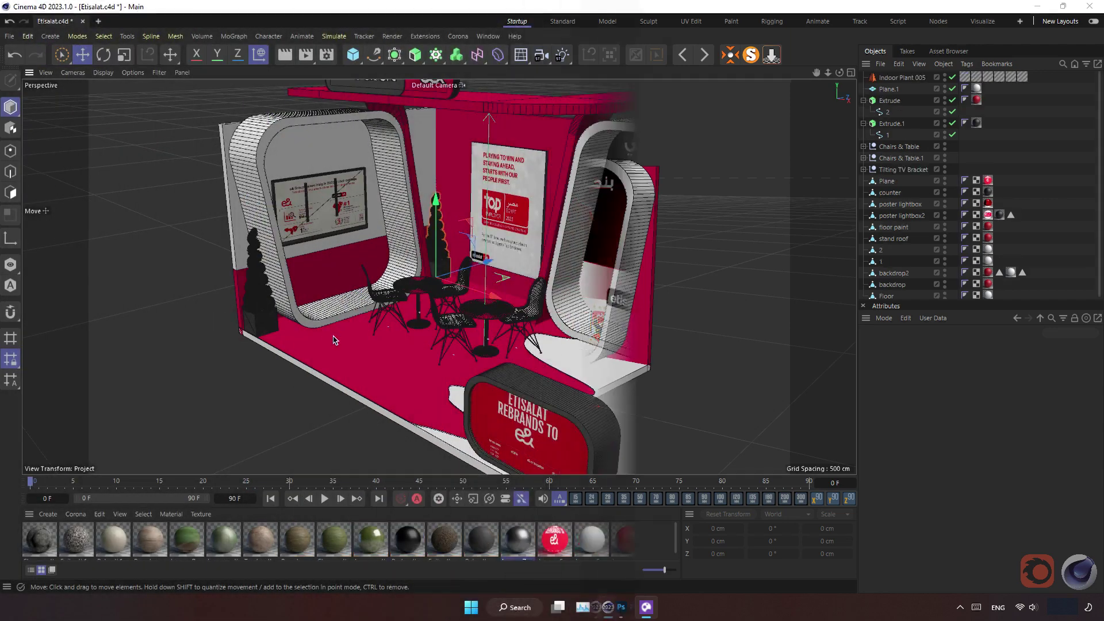
# Step: Ctrl-drag two copies of Indoor Plant 005 into place, giving three cone plants around the booth
pyautogui.moveTo(334, 340)
pyautogui.keyDown('alt'); pyautogui.mouseDown()
pyautogui.moveTo(368, 313)
pyautogui.moveTo(467, 303)
pyautogui.mouseUp(); pyautogui.keyUp('alt')
pyautogui.scroll(3, 373, 309)
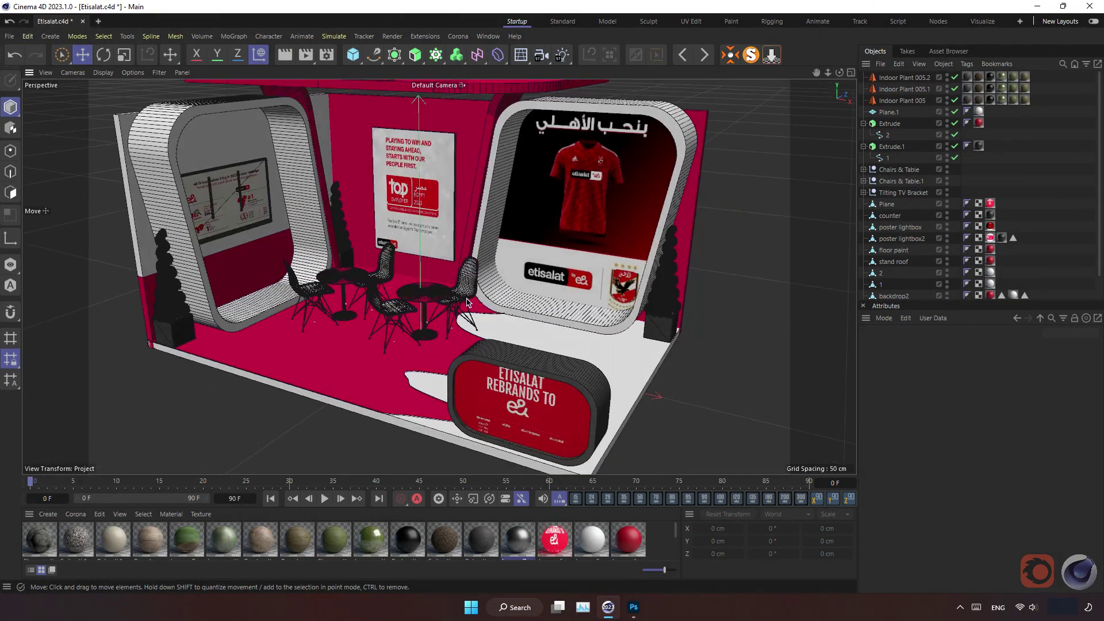
pyautogui.moveTo(545, 328)
pyautogui.keyDown('alt'); pyautogui.mouseDown()
pyautogui.moveTo(518, 288)
pyautogui.moveTo(454, 314)
pyautogui.moveTo(445, 345)
pyautogui.mouseUp(); pyautogui.keyUp('alt')
pyautogui.scroll(-3, 518, 288)
pyautogui.scroll(-2, 420, 313)
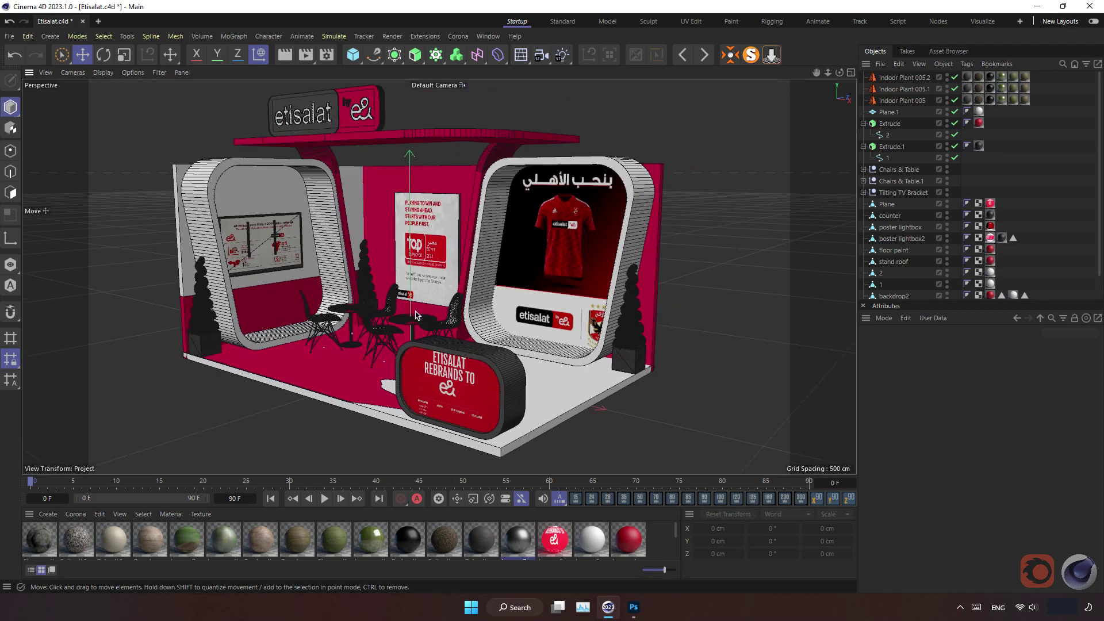
pyautogui.scroll(2, 415, 315)
# Step: Save the project, then select the Extrude and Extrude.1 logo objects
pyautogui.click(9, 36)
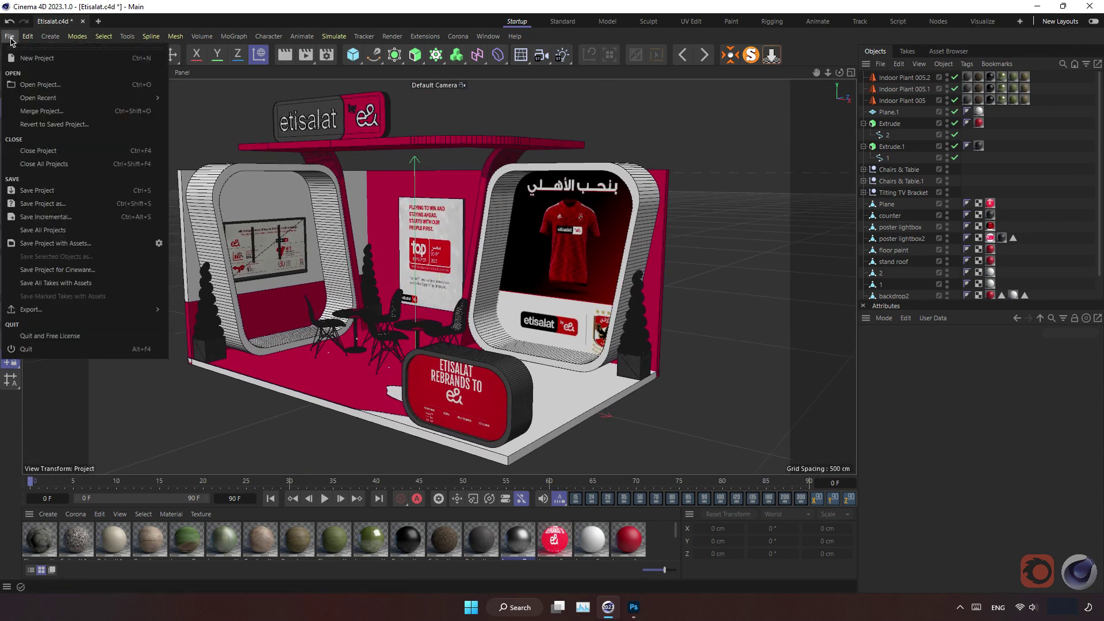
pyautogui.click(51, 192)
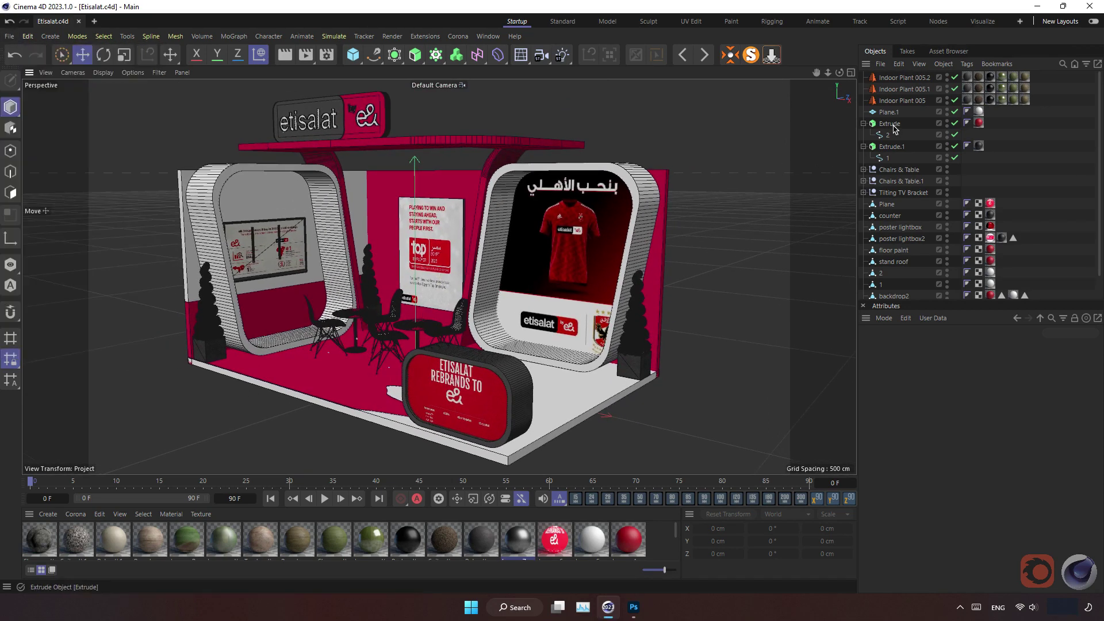
pyautogui.click(864, 124)
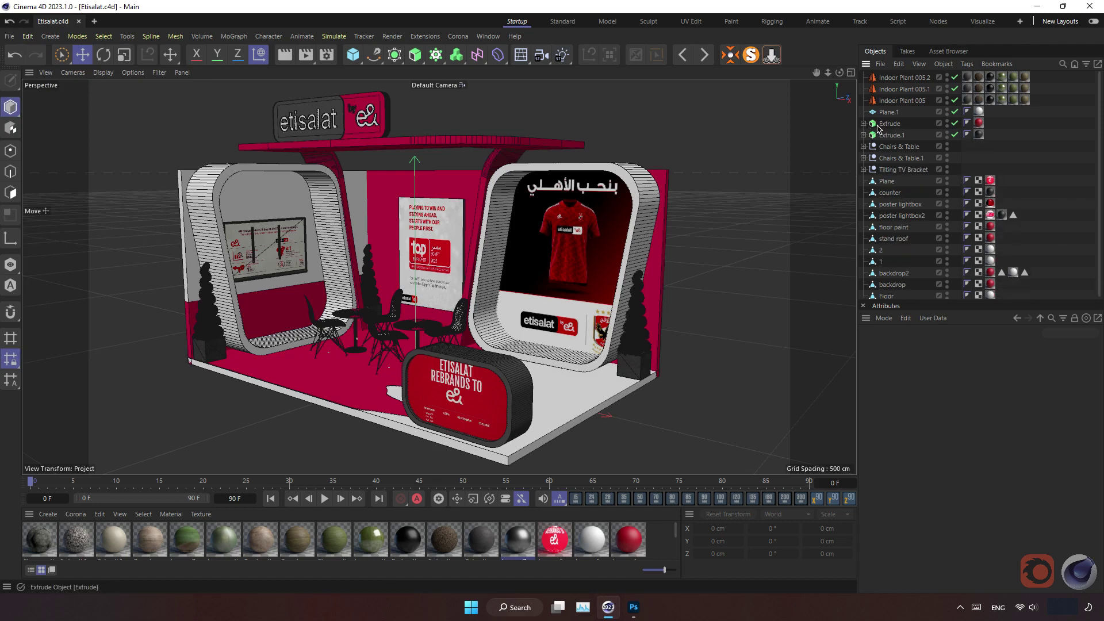
pyautogui.click(887, 125)
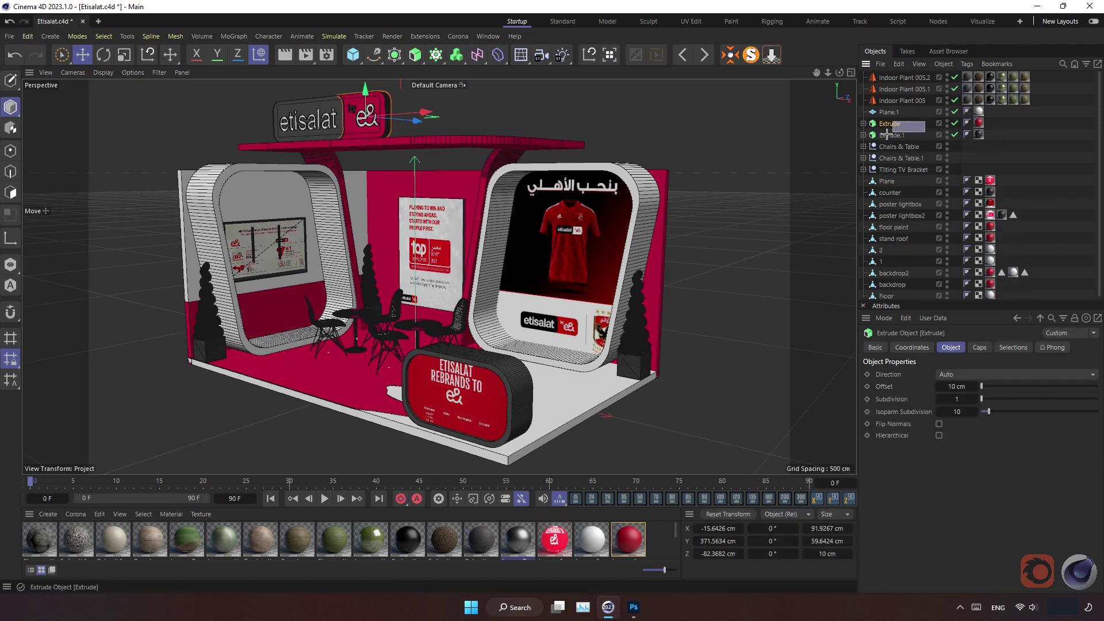
pyautogui.keyDown('ctrl'); pyautogui.click(887, 136); pyautogui.keyUp('ctrl')
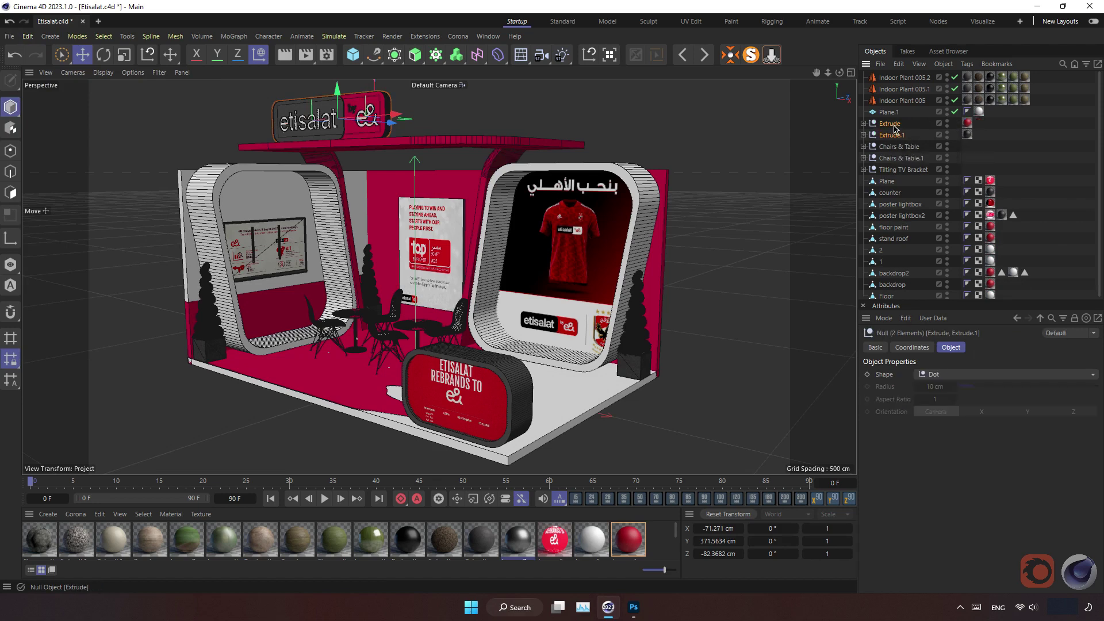
# Step: Move the Extrude polygons out of their nulls, then delete the empty nulls and polygon selection tags
pyautogui.click(864, 123)
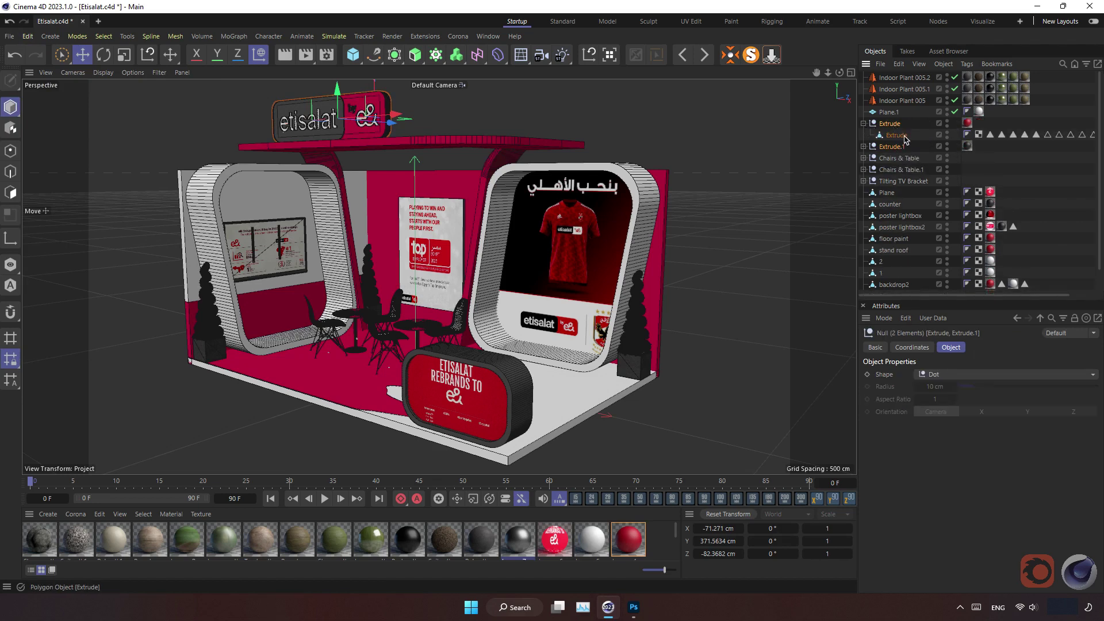
pyautogui.moveTo(911, 130)
pyautogui.mouseDown()
pyautogui.moveTo(902, 119)
pyautogui.moveTo(896, 140)
pyautogui.mouseUp()
pyautogui.click(864, 147)
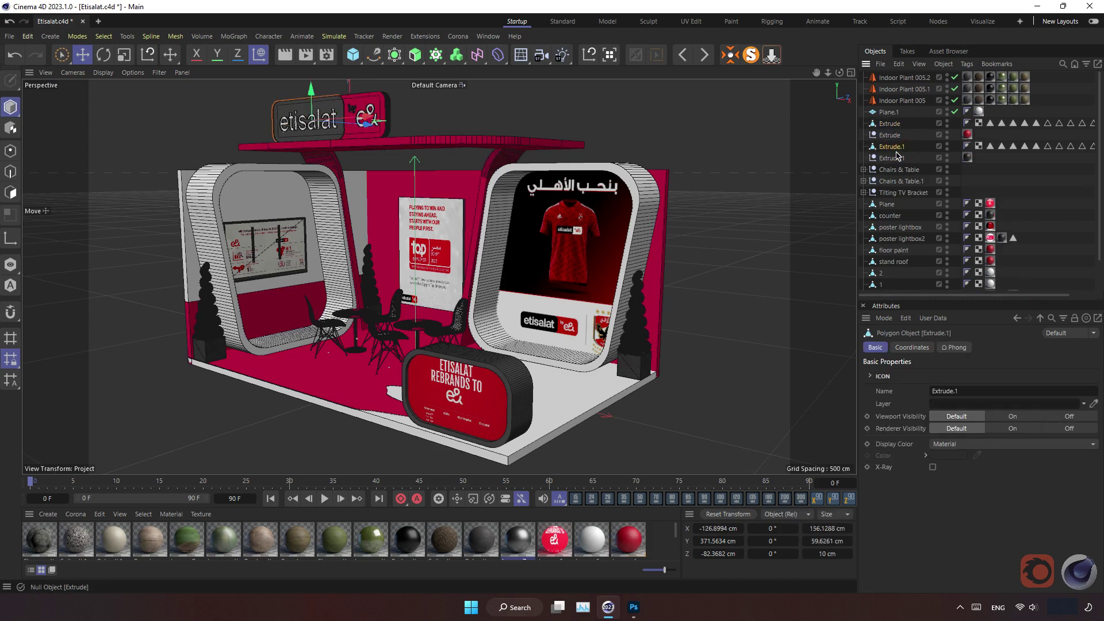
pyautogui.press('Delete')
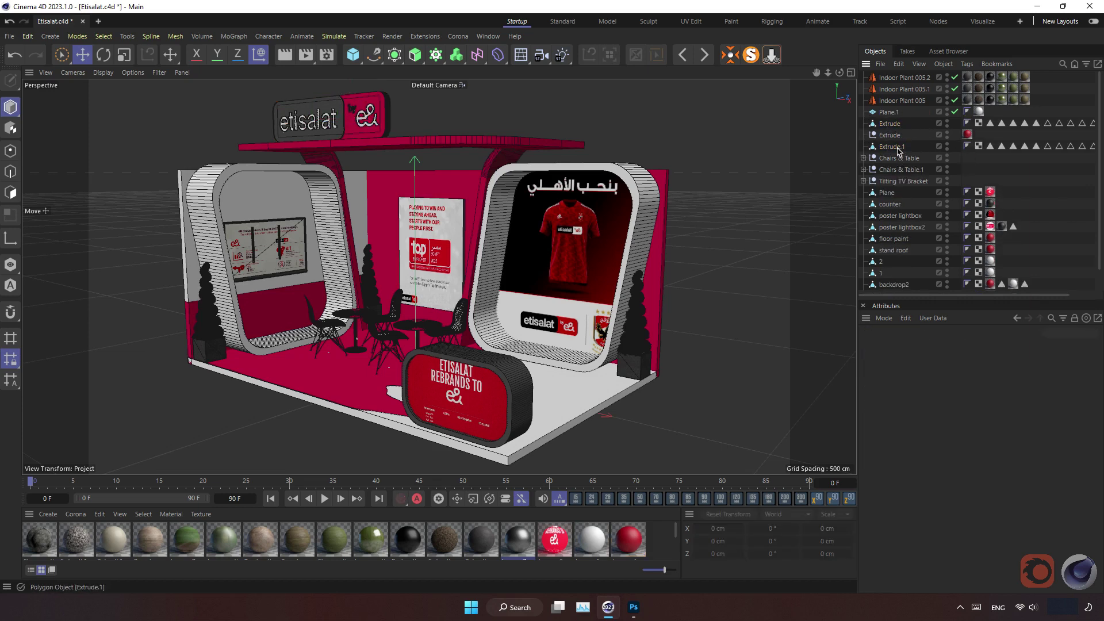
pyautogui.click(895, 132)
pyautogui.press('Delete')
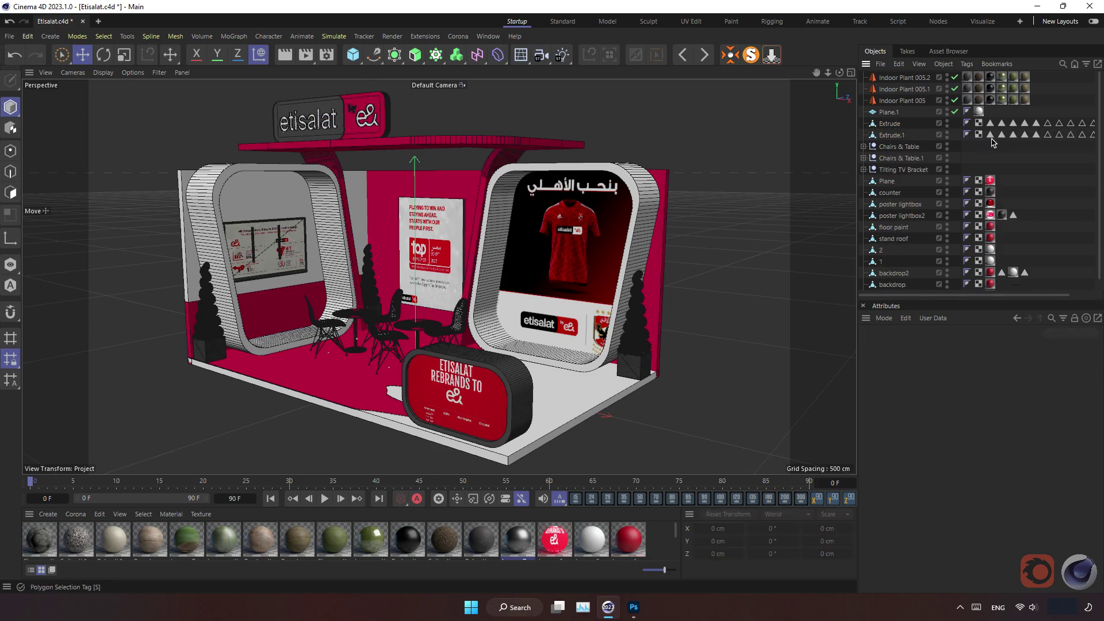
pyautogui.moveTo(1003, 129); pyautogui.dragTo(1077, 129)
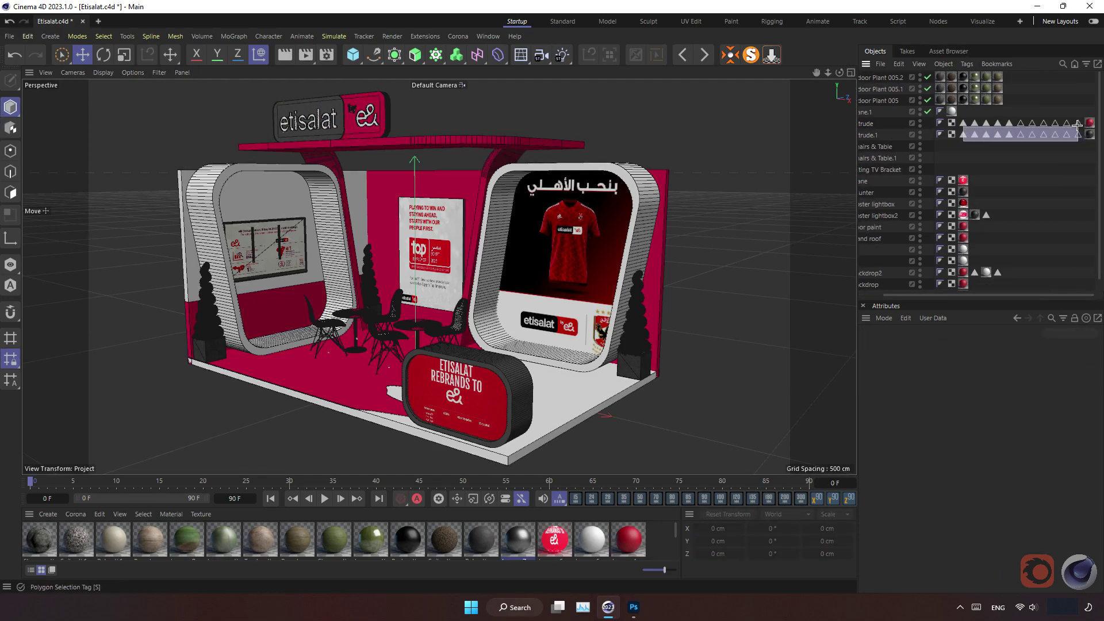
pyautogui.press('Delete')
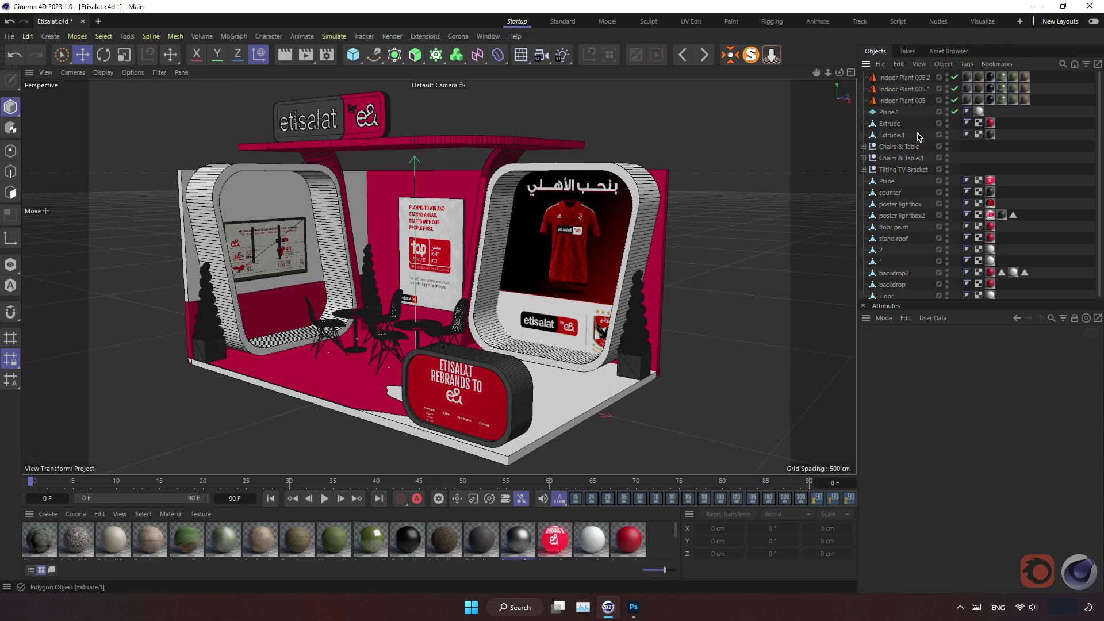
# Step: Group the two logo extrusions under a new null named Logo
pyautogui.click(901, 128)
pyautogui.rightClick(901, 129)
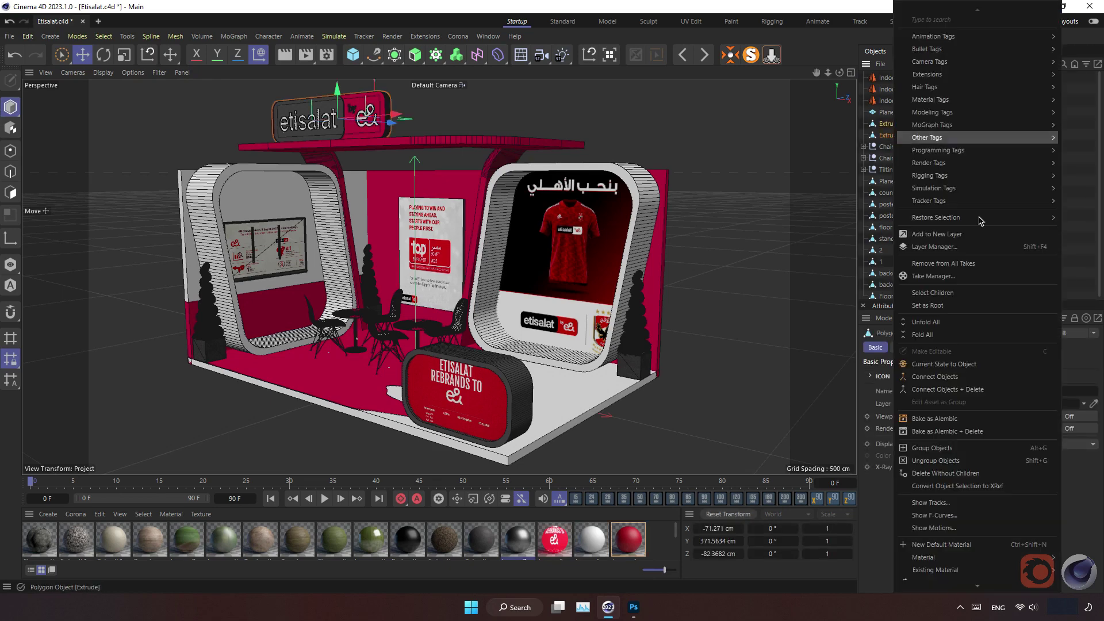
pyautogui.click(972, 438)
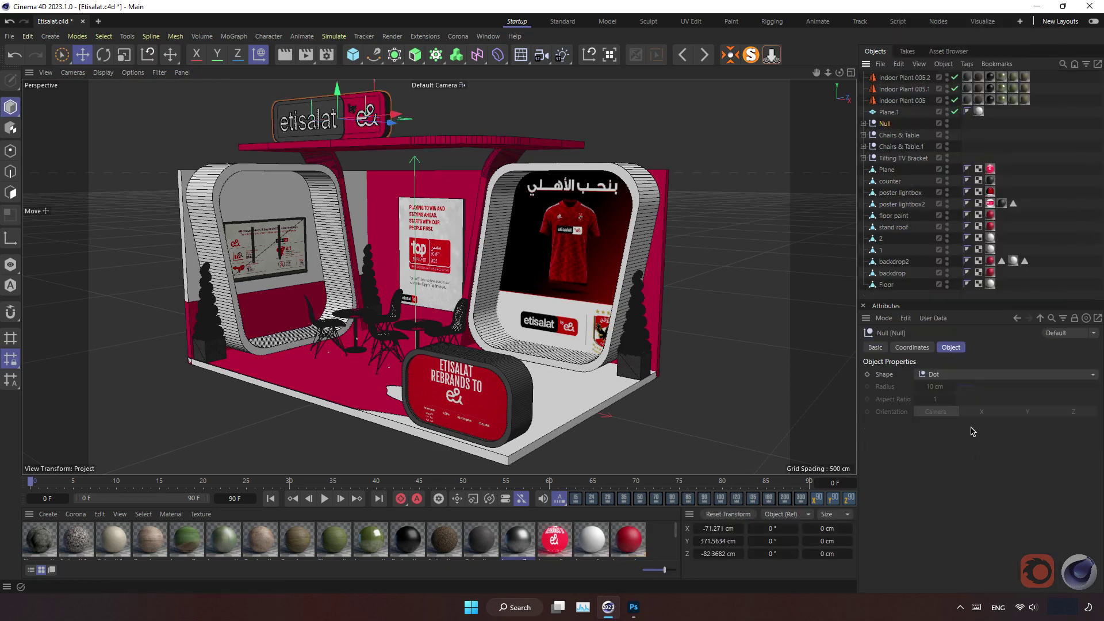
pyautogui.doubleClick(887, 124)
pyautogui.write('Logo')
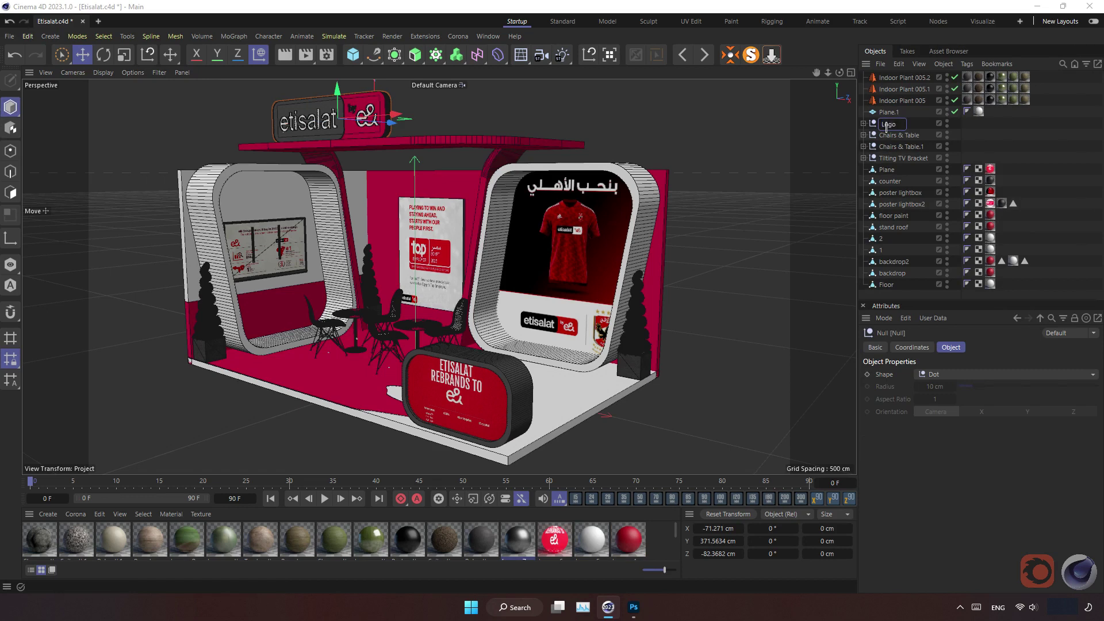
pyautogui.press('Return')
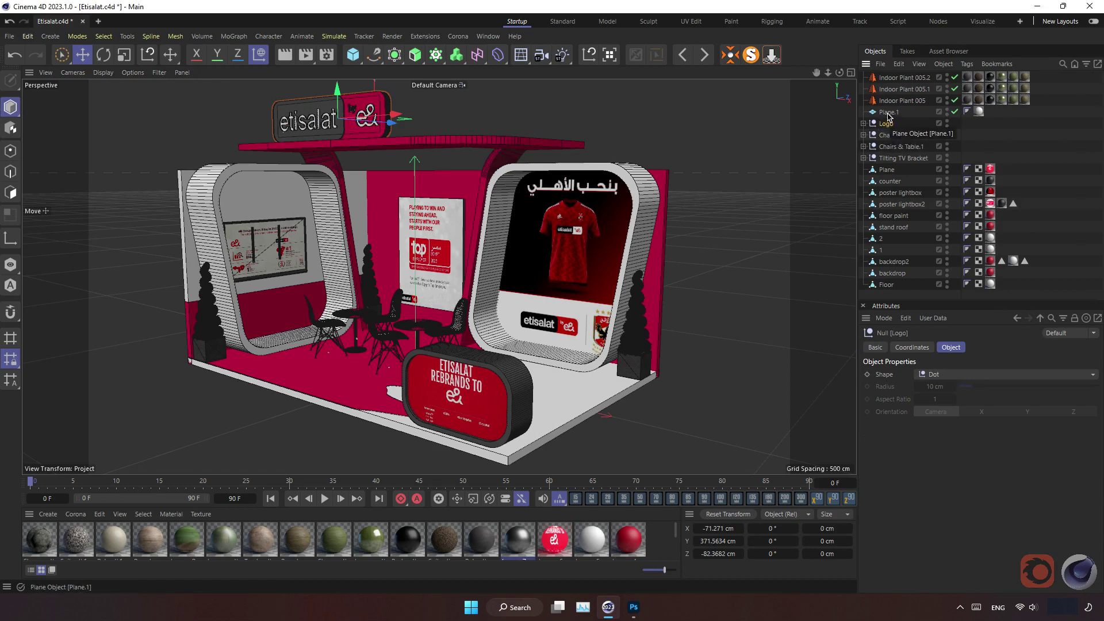
# Step: Move Plane.1 into the Logo group, rename it Text, and collapse the group
pyautogui.click(863, 123)
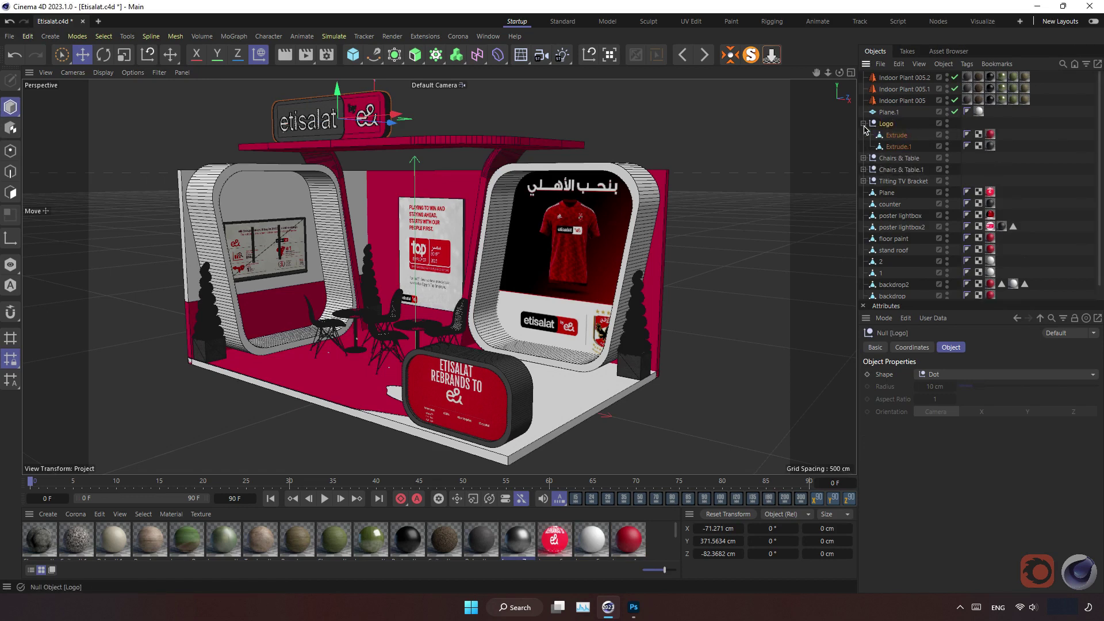
pyautogui.moveTo(890, 134); pyautogui.dragTo(892, 133)
pyautogui.doubleClick(897, 124)
pyautogui.write('Tex')
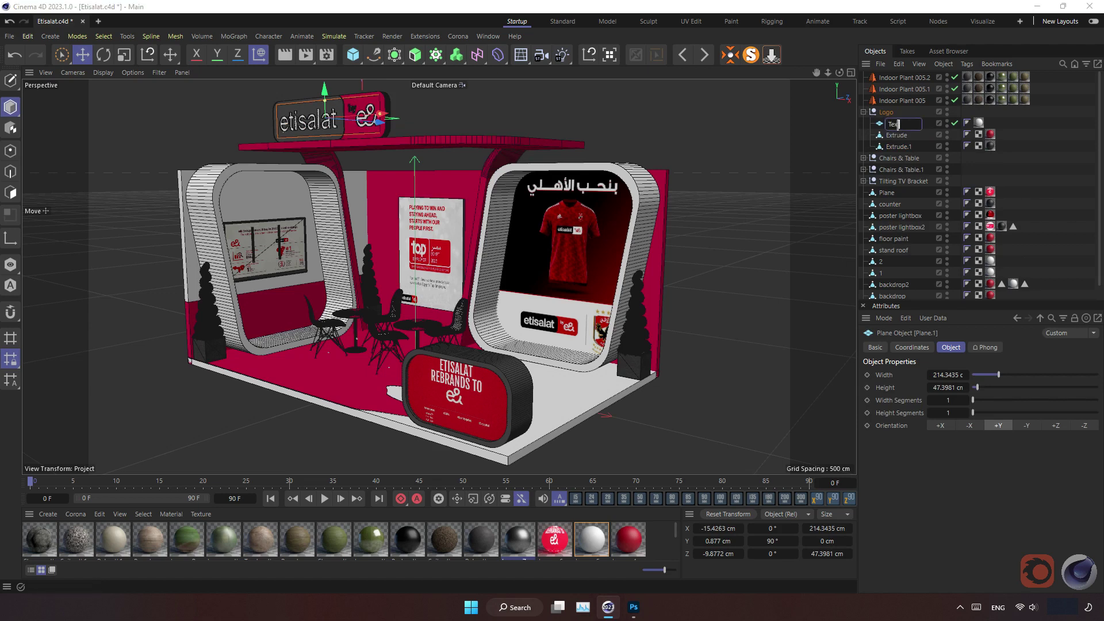
pyautogui.write('t')
pyautogui.press('Return')
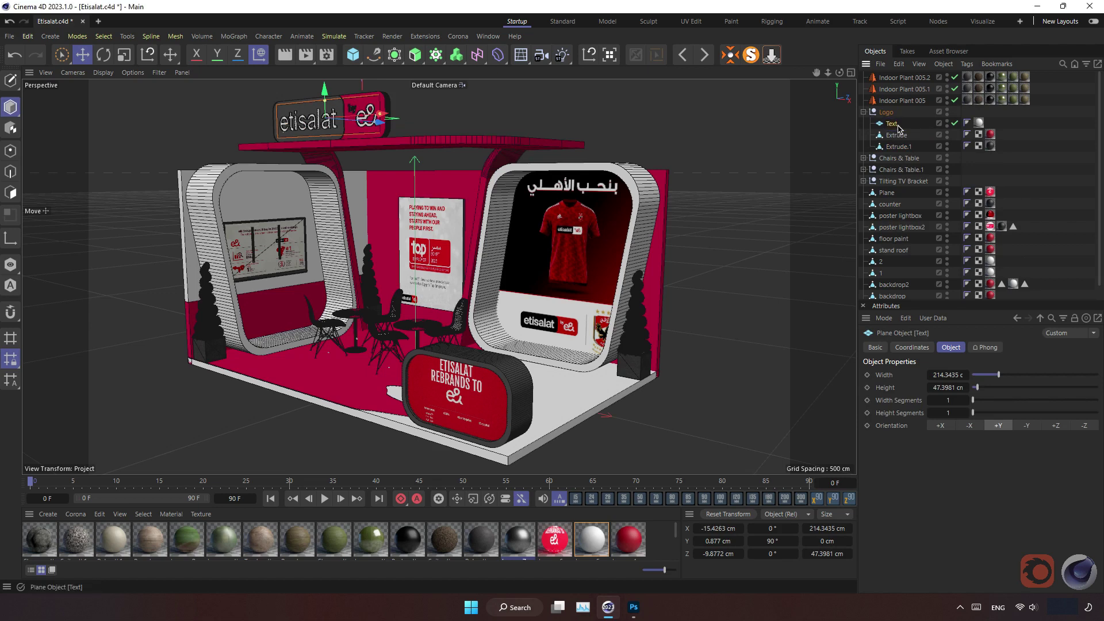
pyautogui.click(863, 113)
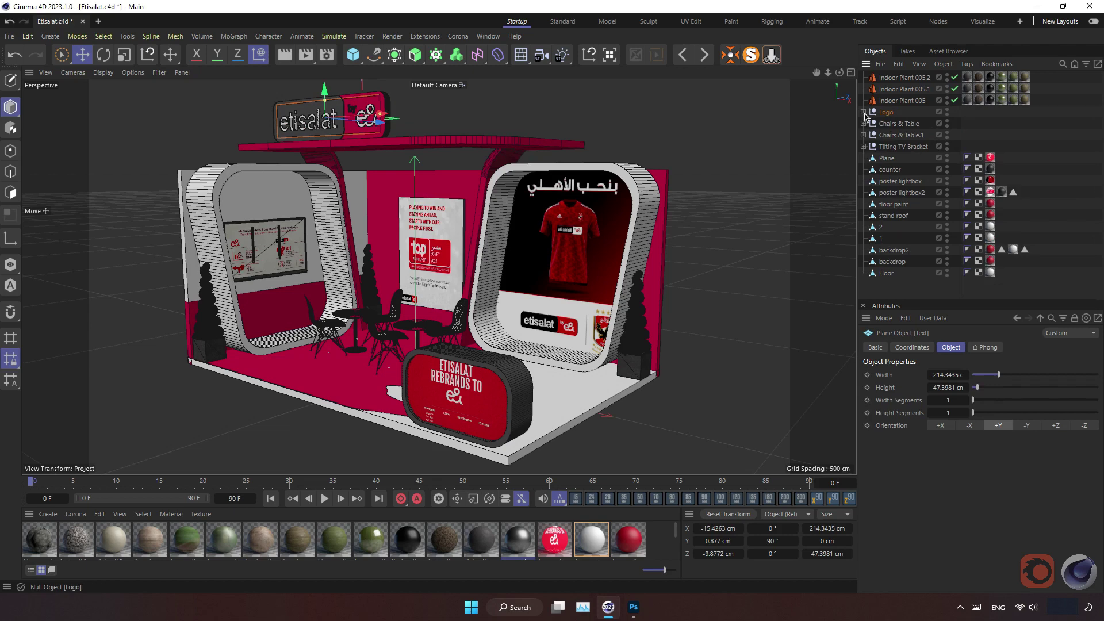
# Step: Rename the counter's Plane object under Tilting TV Bracket to 'counter lightbox'
pyautogui.click(1041, 128)
pyautogui.click(895, 128)
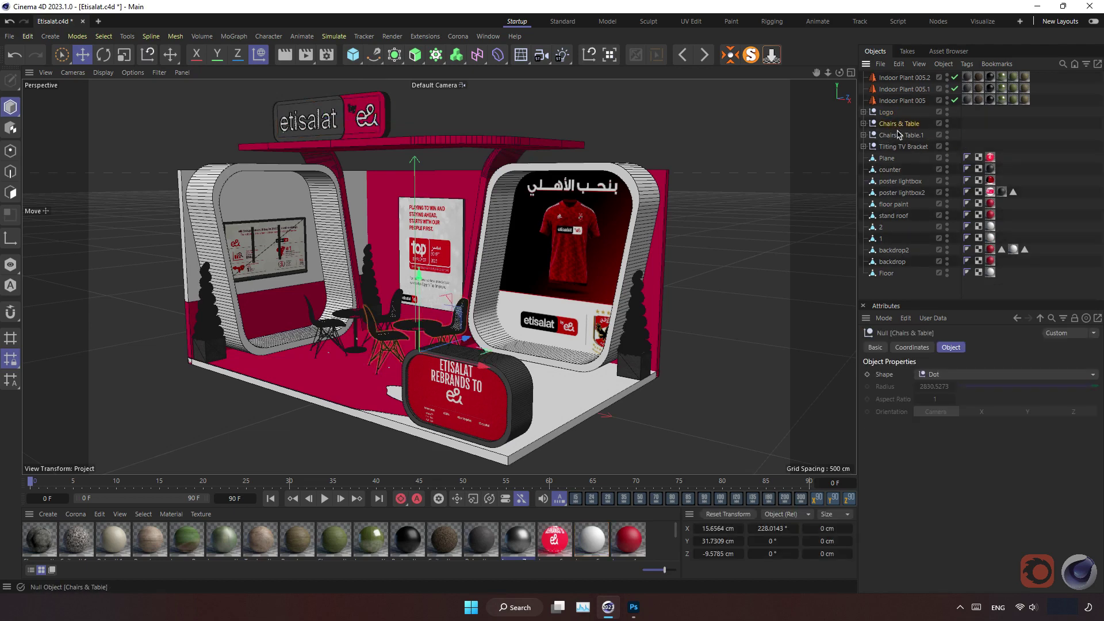
pyautogui.click(1042, 146)
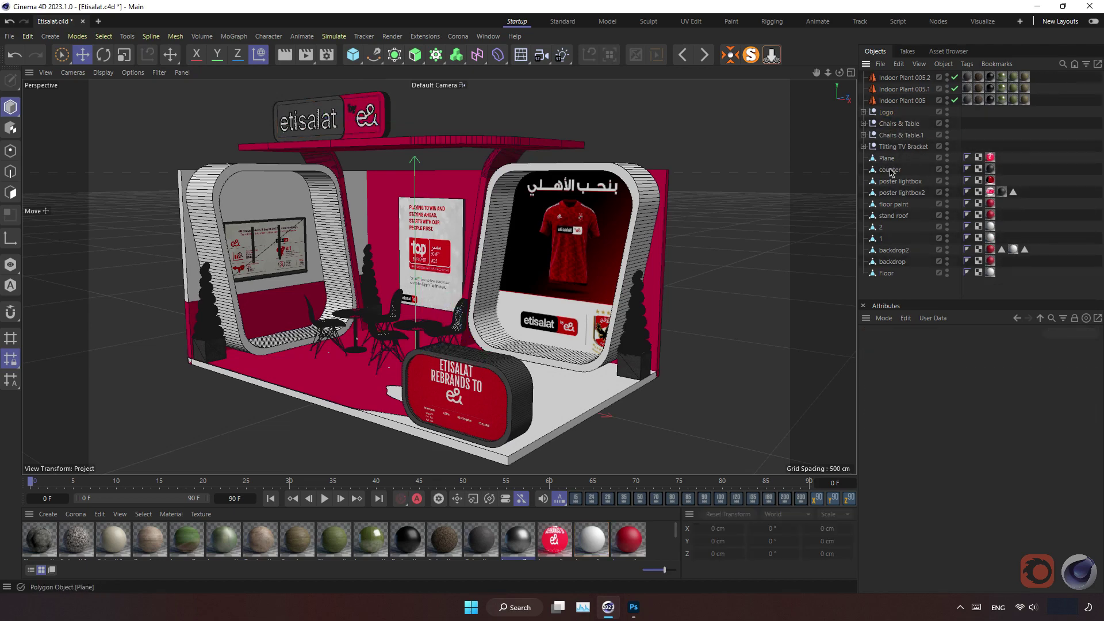
pyautogui.click(888, 158)
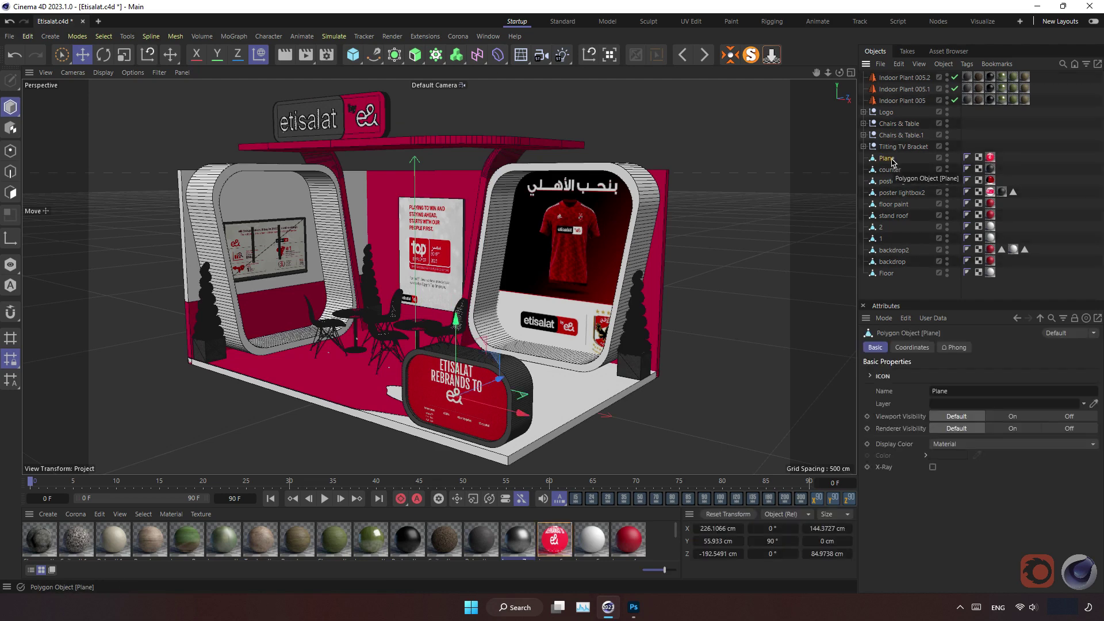
pyautogui.doubleClick(888, 159)
pyautogui.write('ligh')
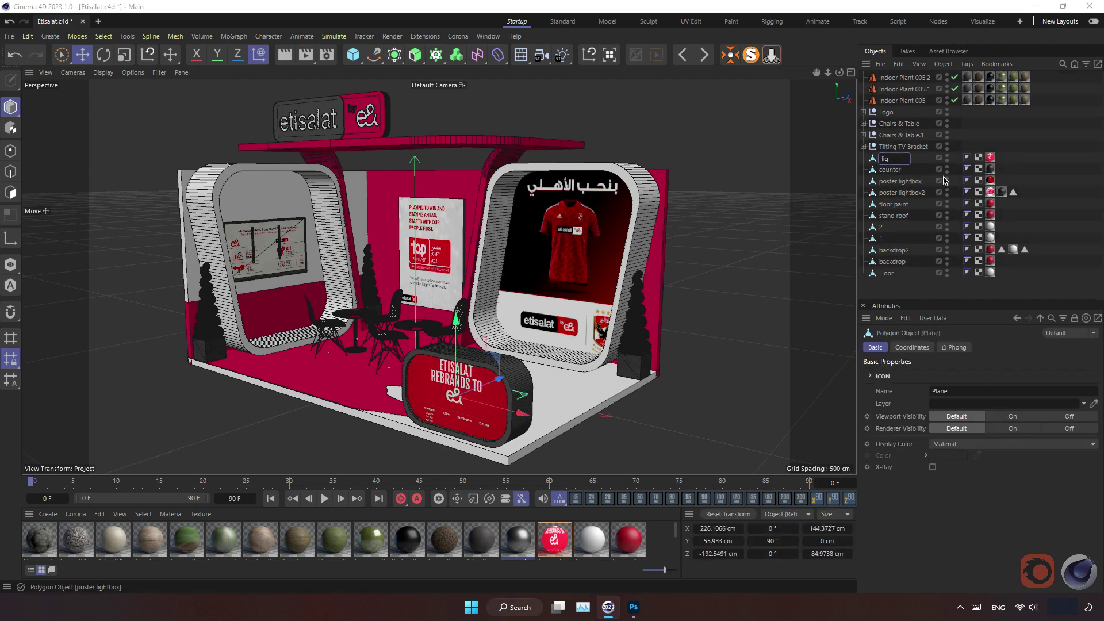
pyautogui.write('ts')
pyautogui.press('Left')
pyautogui.press('Home')
pyautogui.write('co')
pyautogui.press('Return')
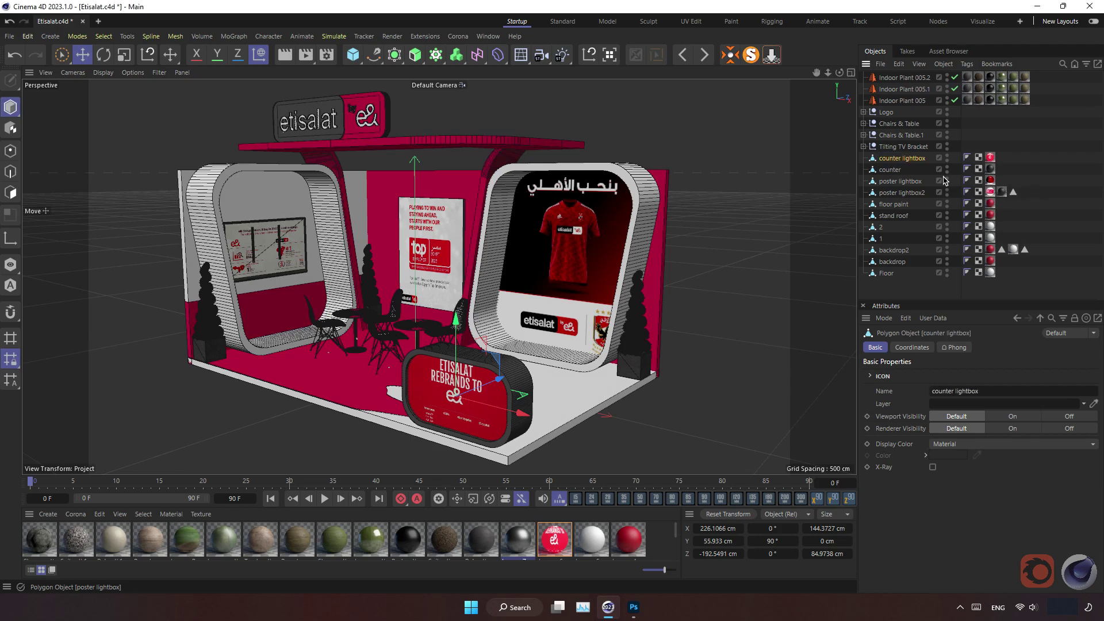
# Step: Deselect, view the booth from higher, and save the Etisalat project
pyautogui.click(993, 194)
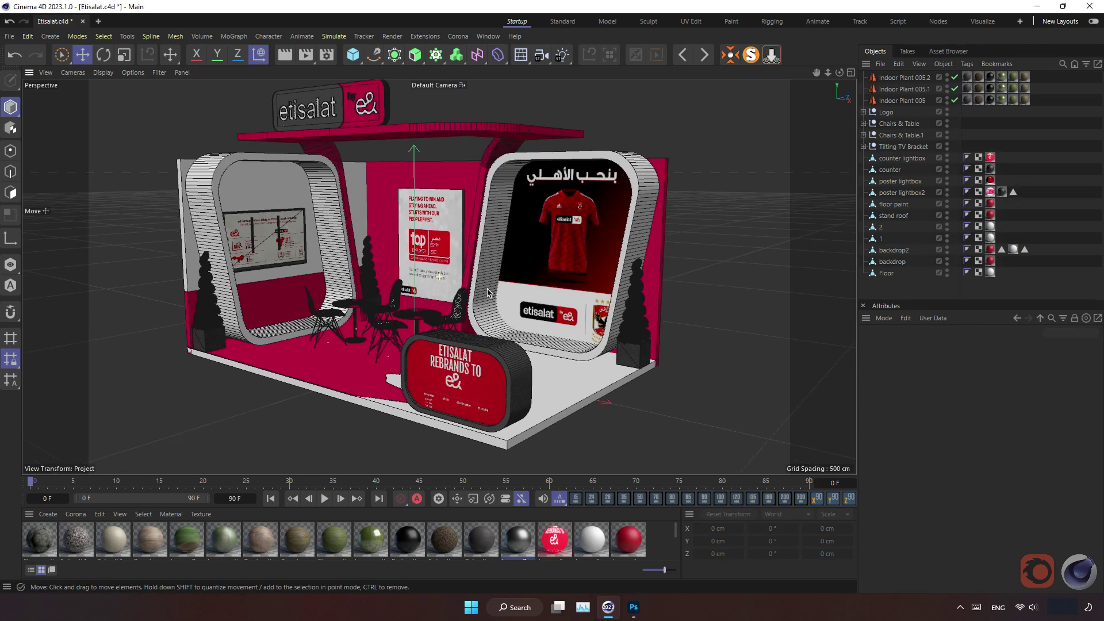
pyautogui.keyDown('alt'); pyautogui.moveTo(533, 307); pyautogui.dragTo(280, 248); pyautogui.keyUp('alt')
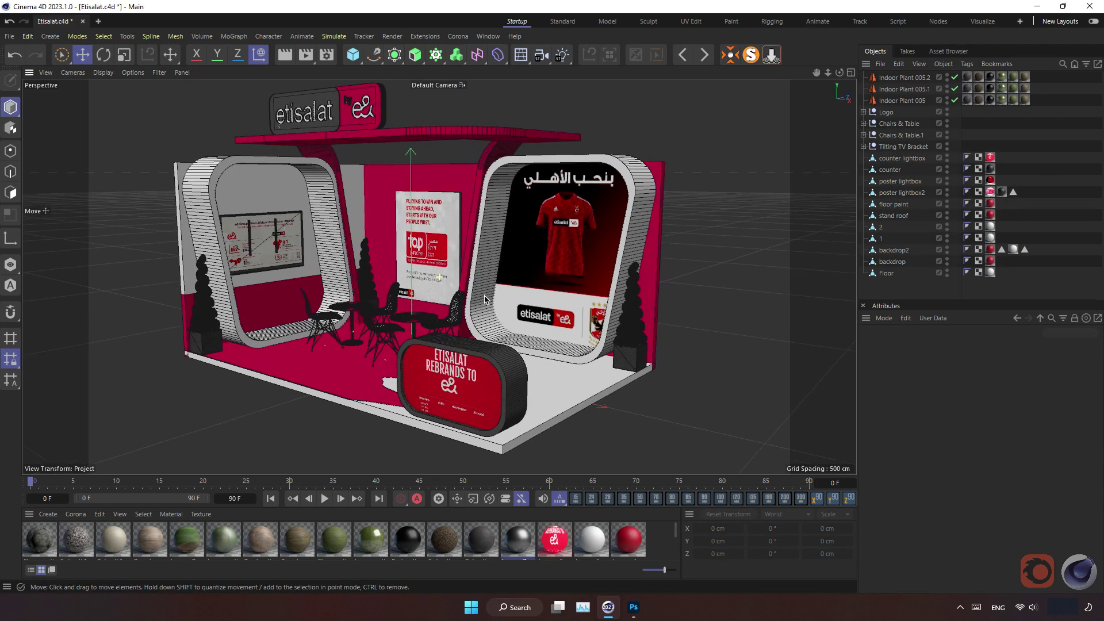
pyautogui.click(9, 36)
pyautogui.click(51, 192)
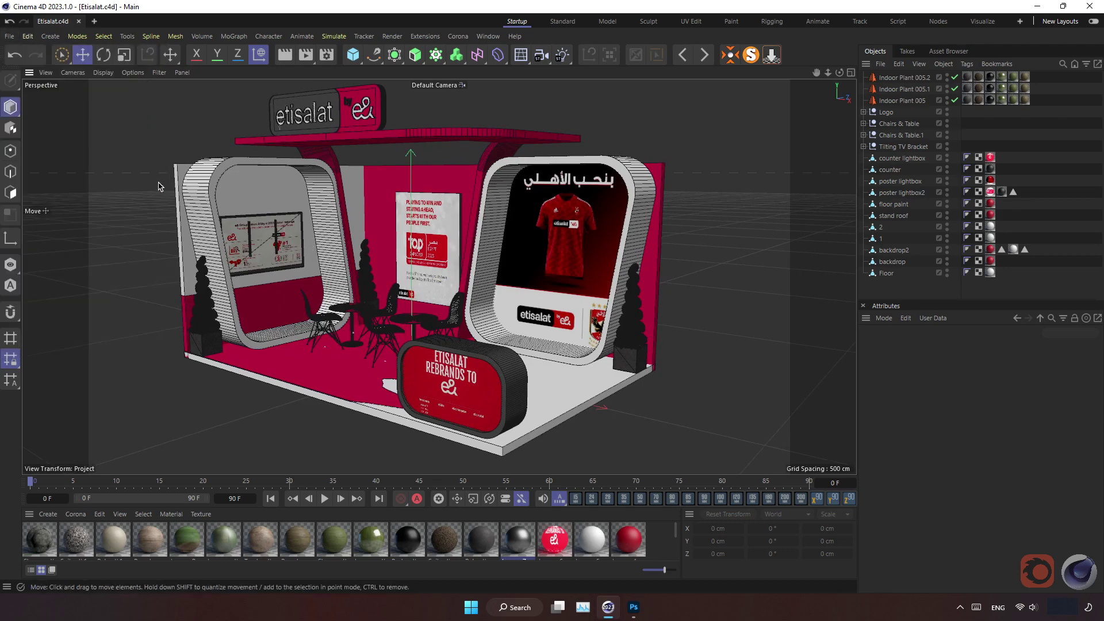
pyautogui.keyDown('alt'); pyautogui.moveTo(320, 195); pyautogui.dragTo(321, 199); pyautogui.keyUp('alt')
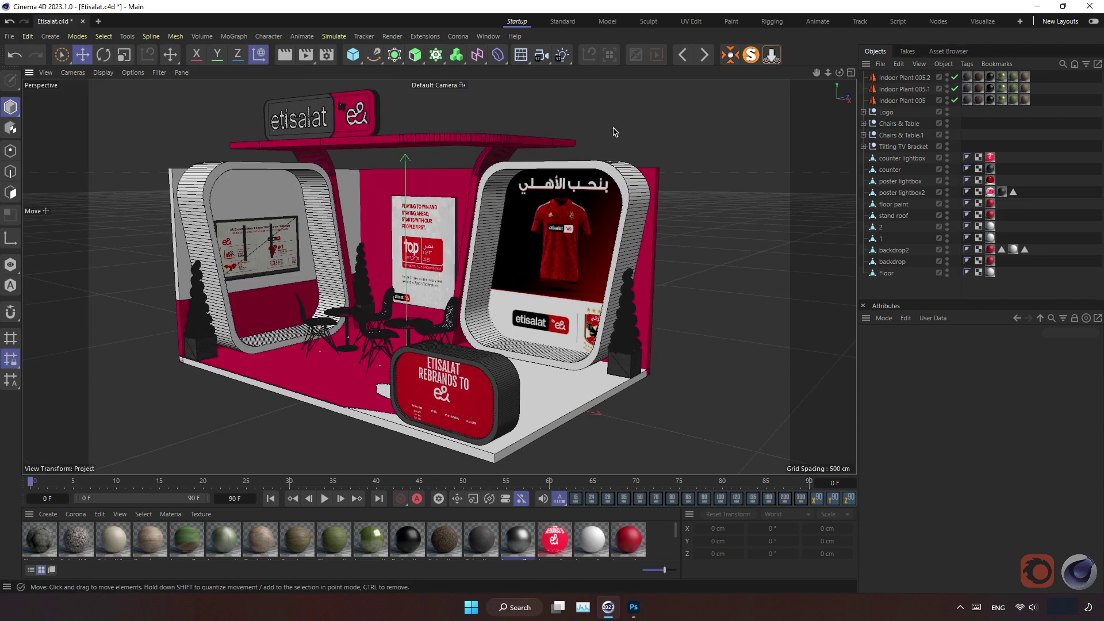
# Step: Load the Half 2 Lights Studio Setup from the Asset Browser's Converted > Corona Studio Tools
pyautogui.click(949, 51)
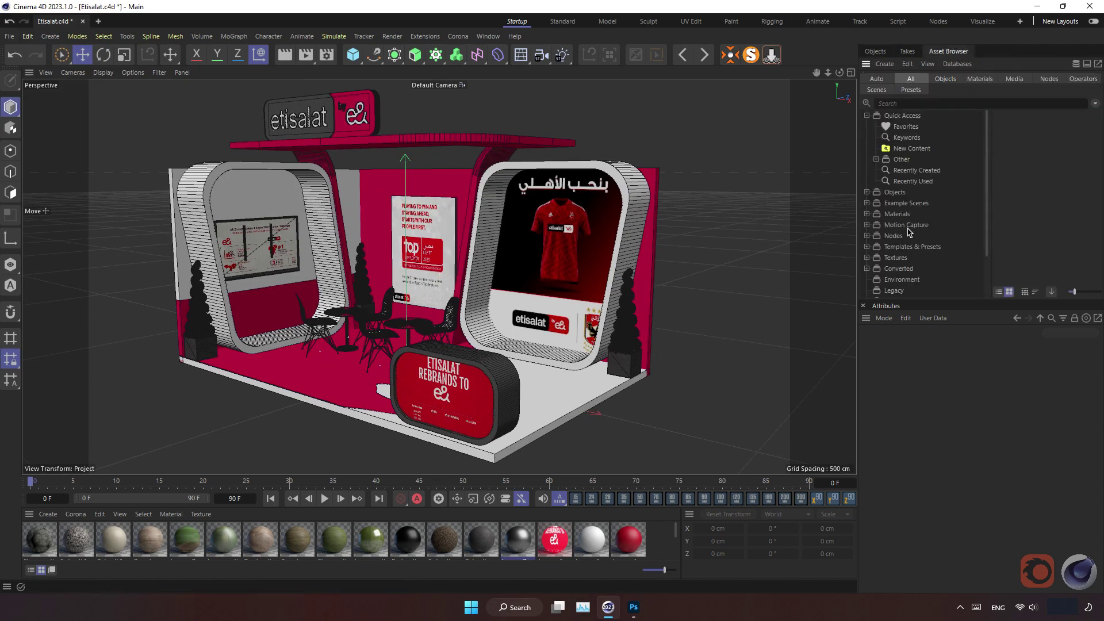
pyautogui.click(894, 268)
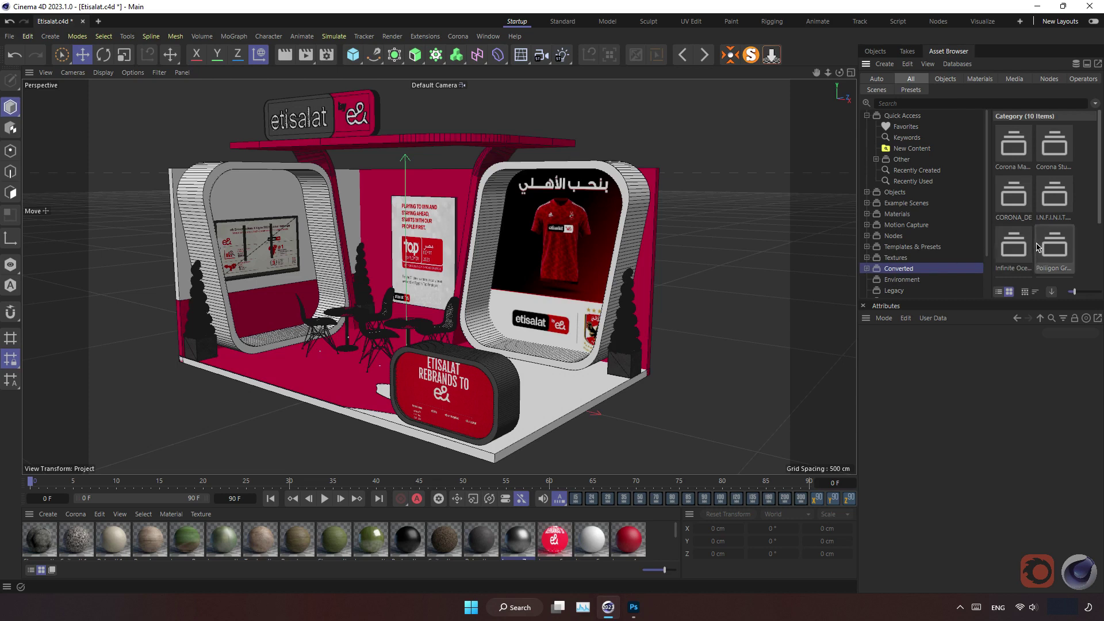
pyautogui.doubleClick(1062, 152)
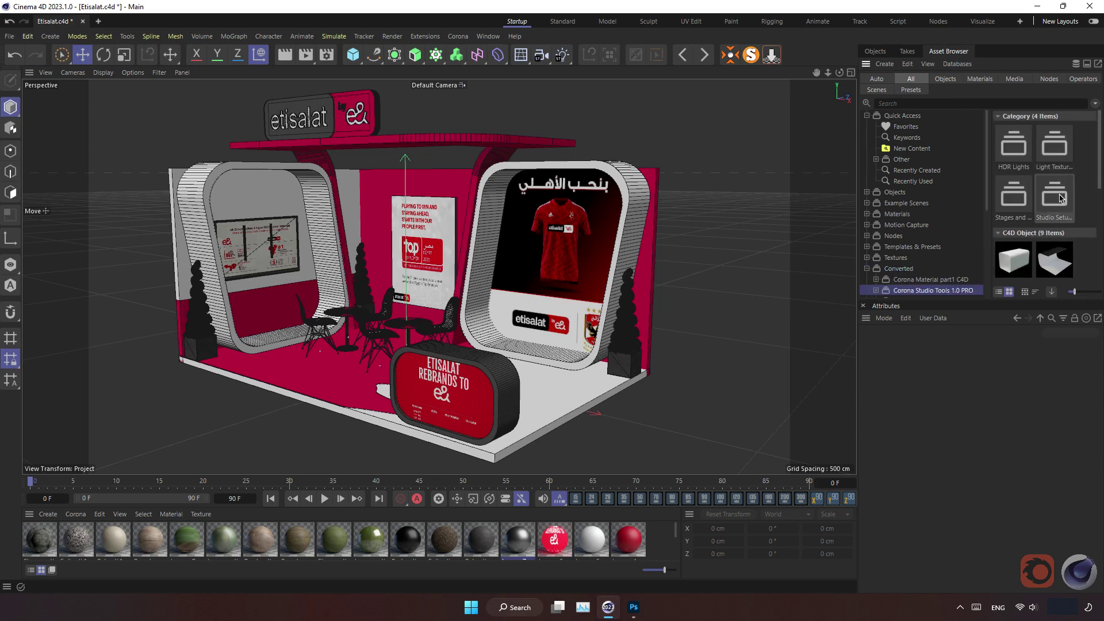
pyautogui.scroll(-2, 1061, 196)
pyautogui.scroll(-2, 1062, 193)
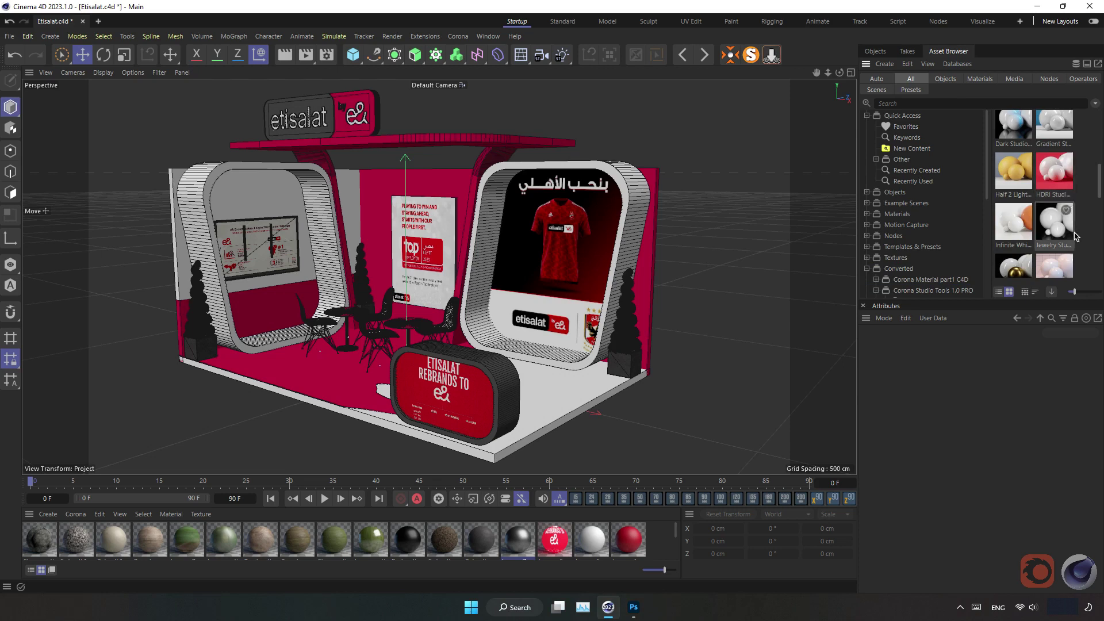
pyautogui.scroll(-1, 1076, 236)
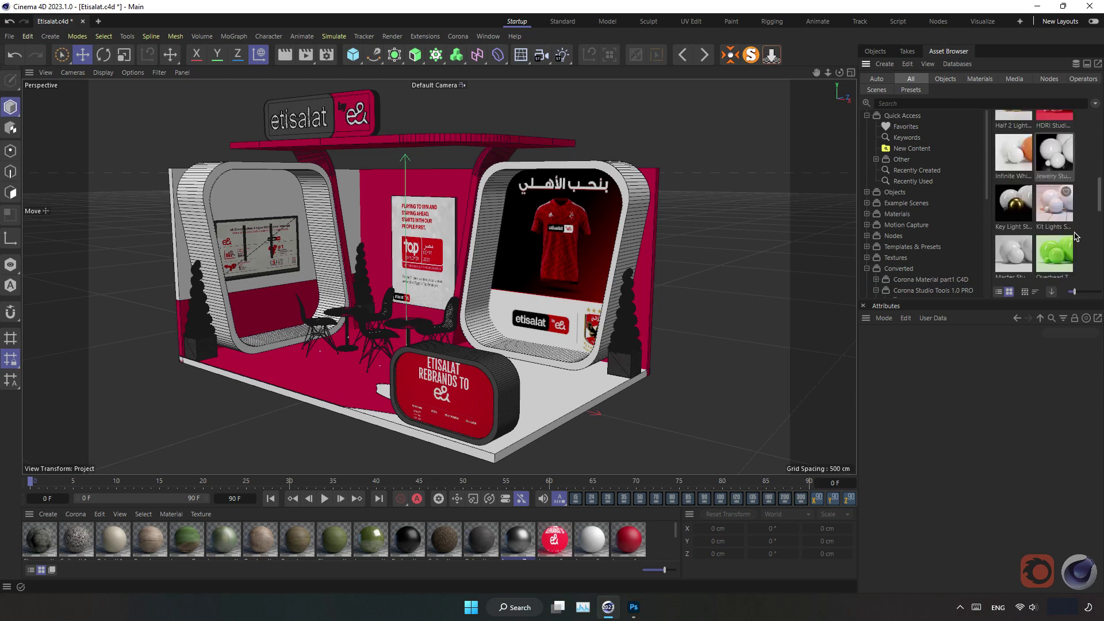
pyautogui.scroll(1, 1075, 236)
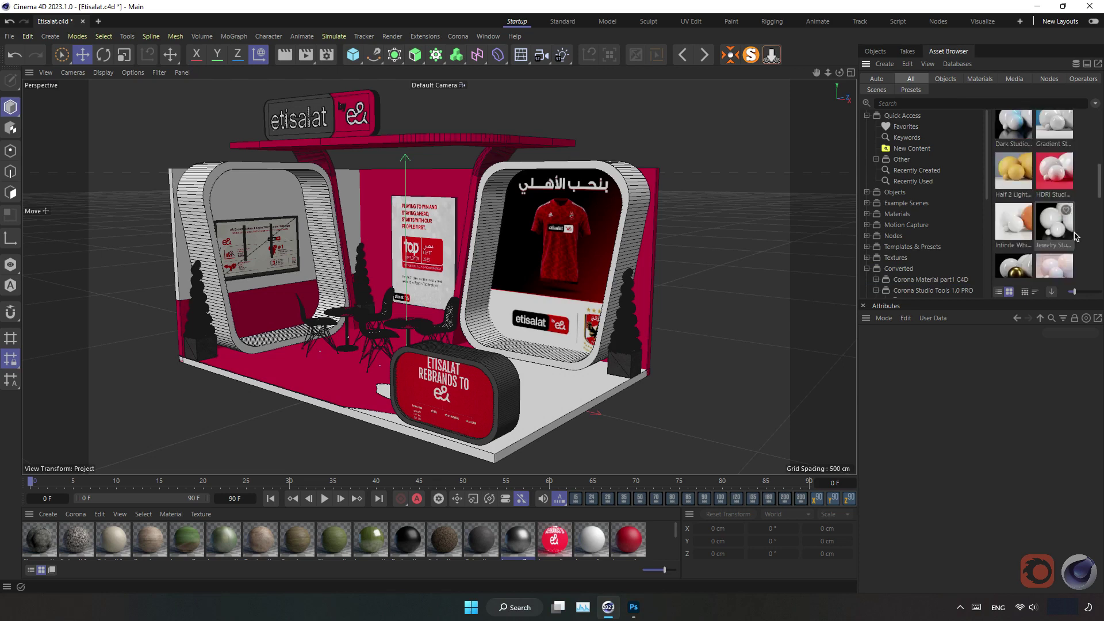
pyautogui.doubleClick(1013, 171)
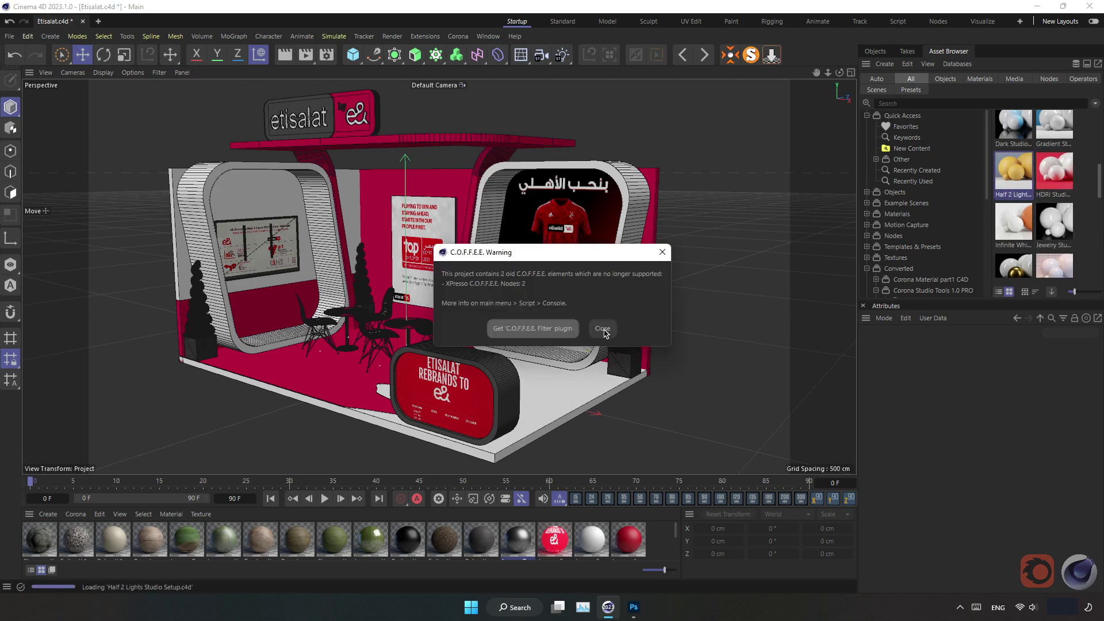
# Step: Close the C.O.F.F.E.E. warning and delete the Spheres group from the studio scene
pyautogui.click(604, 330)
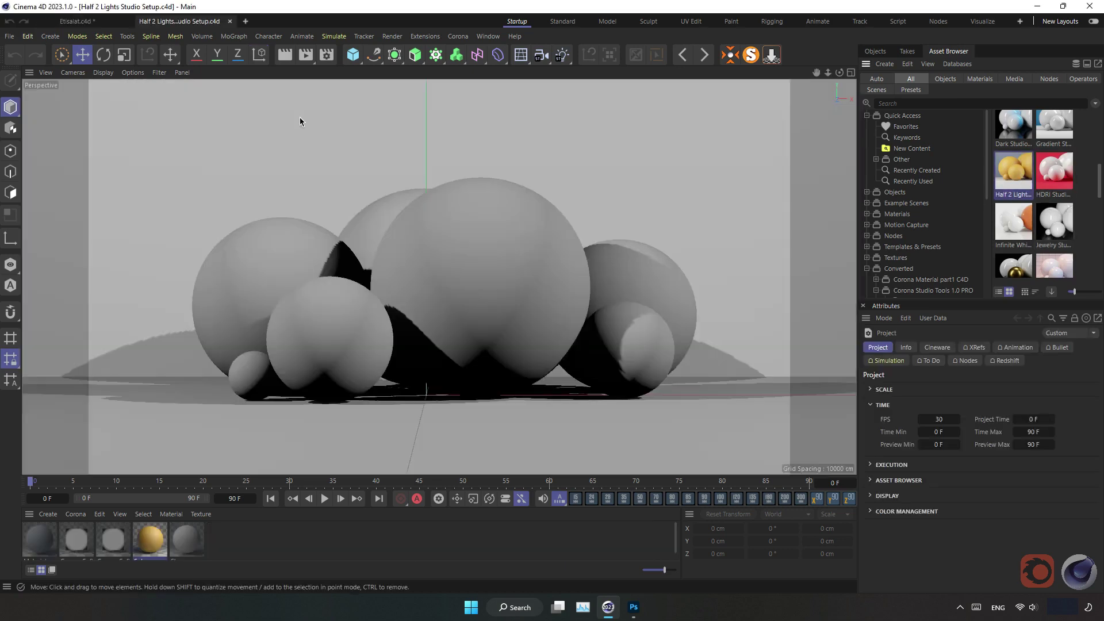
pyautogui.click(885, 53)
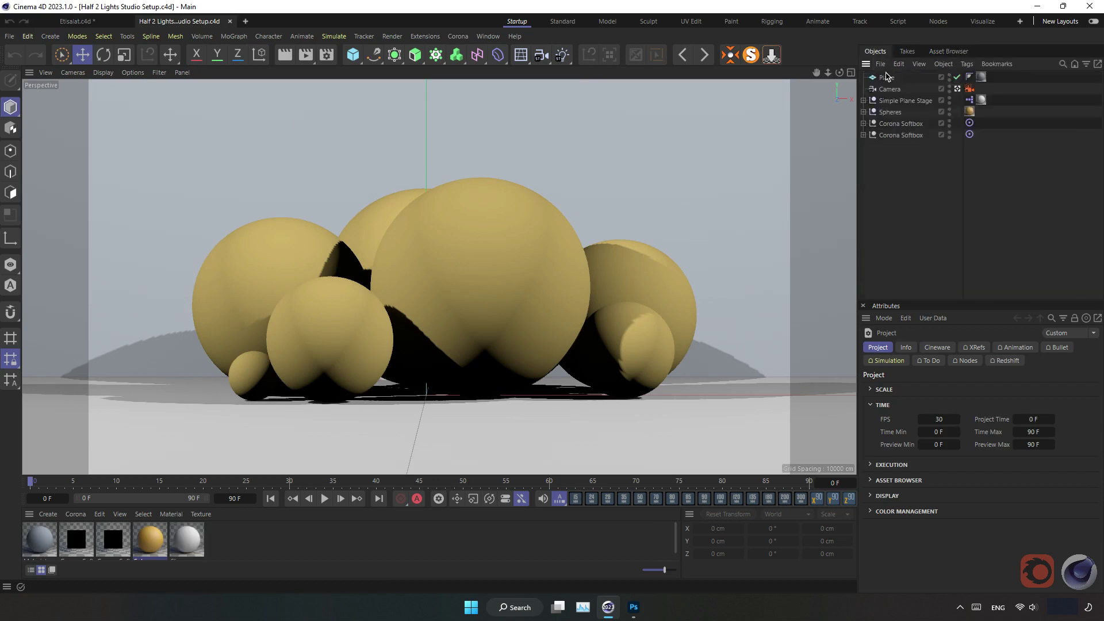
pyautogui.click(890, 112)
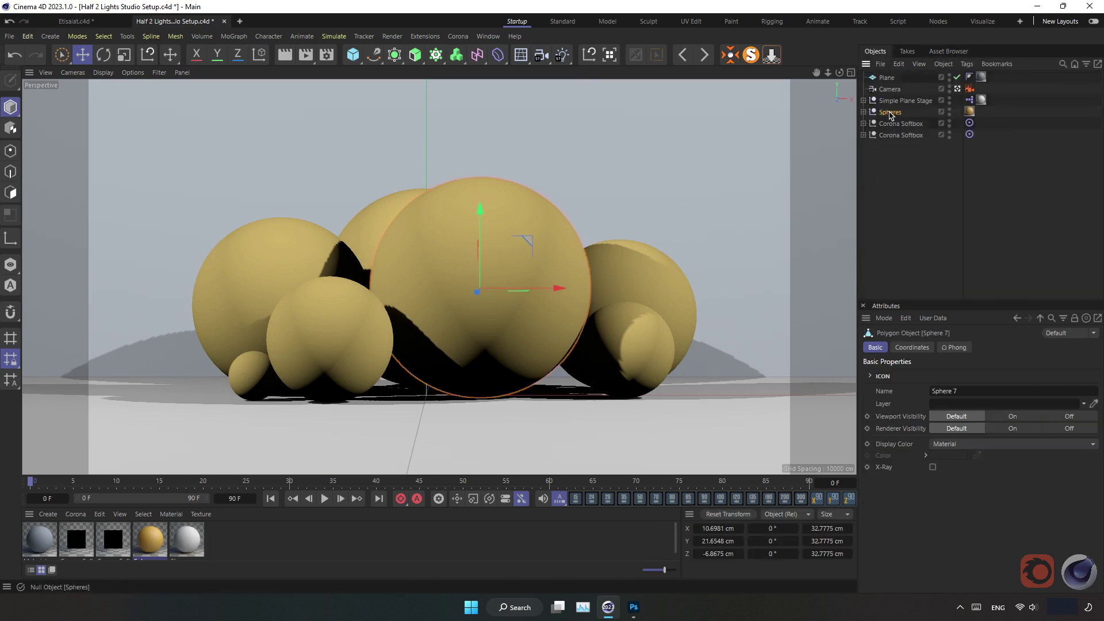
pyautogui.press('Delete')
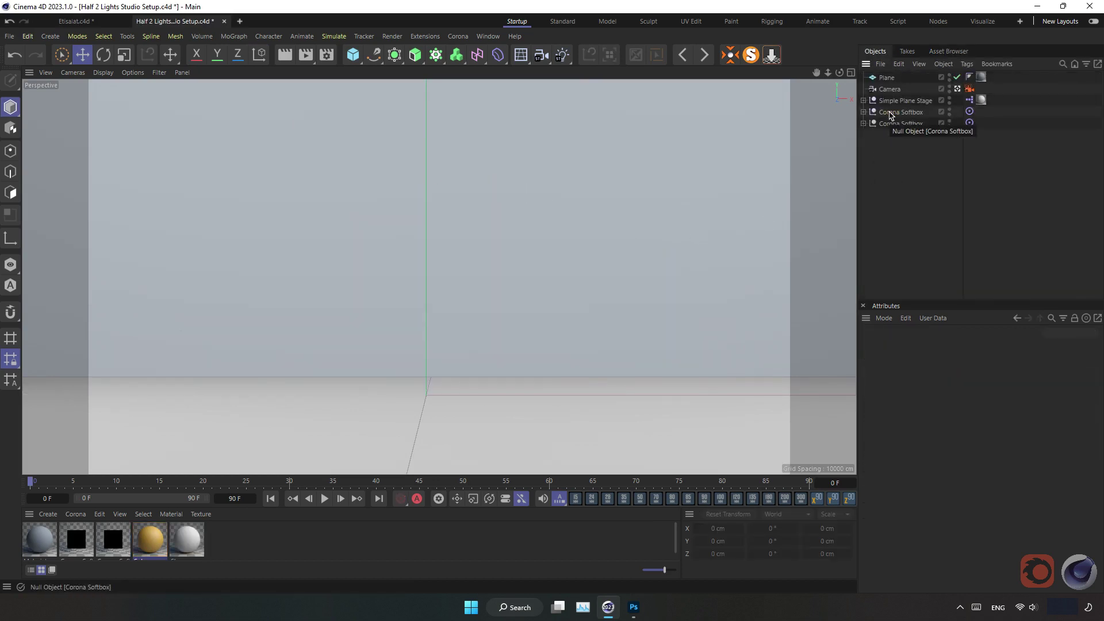
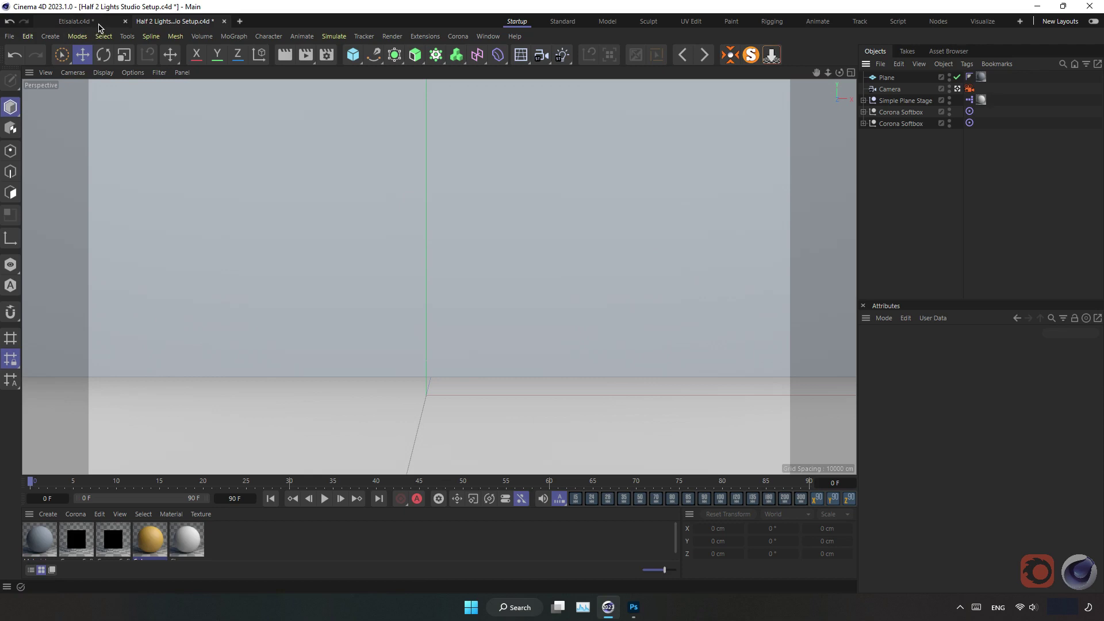
# Step: Save the studio project as Half 2 Lights Studio Setup.c4d and return to the Etisalat.c4d scene
pyautogui.click(9, 35)
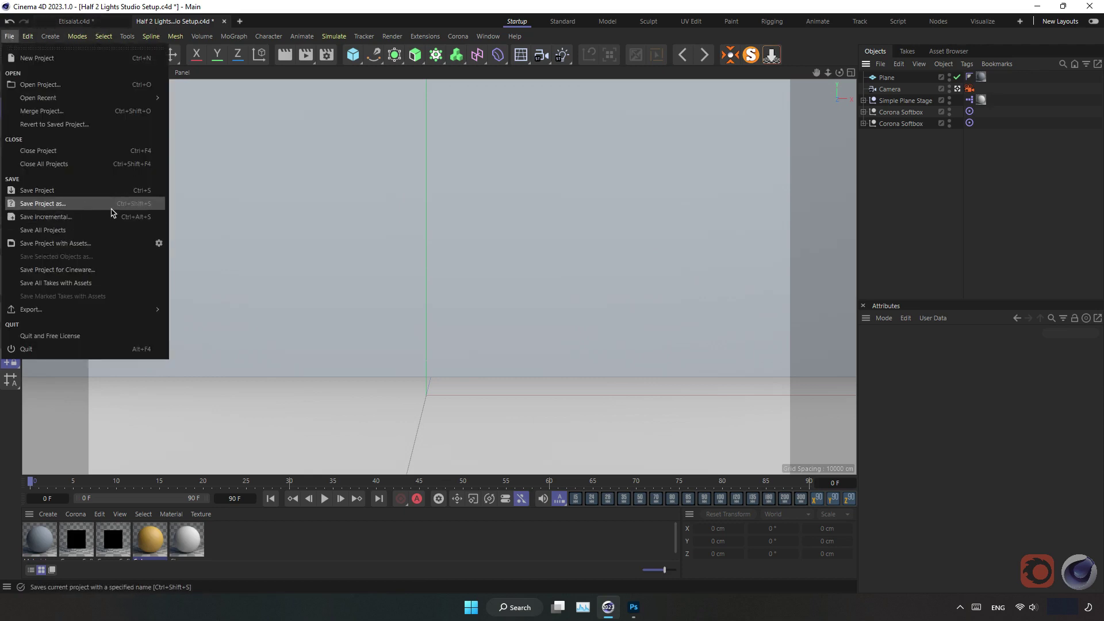
pyautogui.click(95, 211)
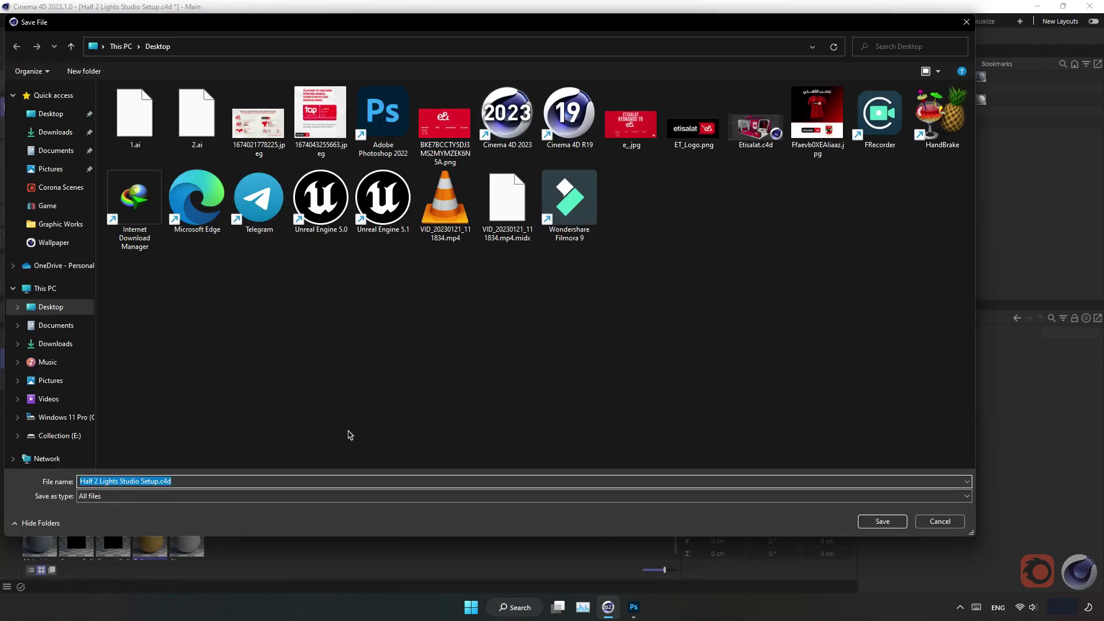
pyautogui.click(885, 521)
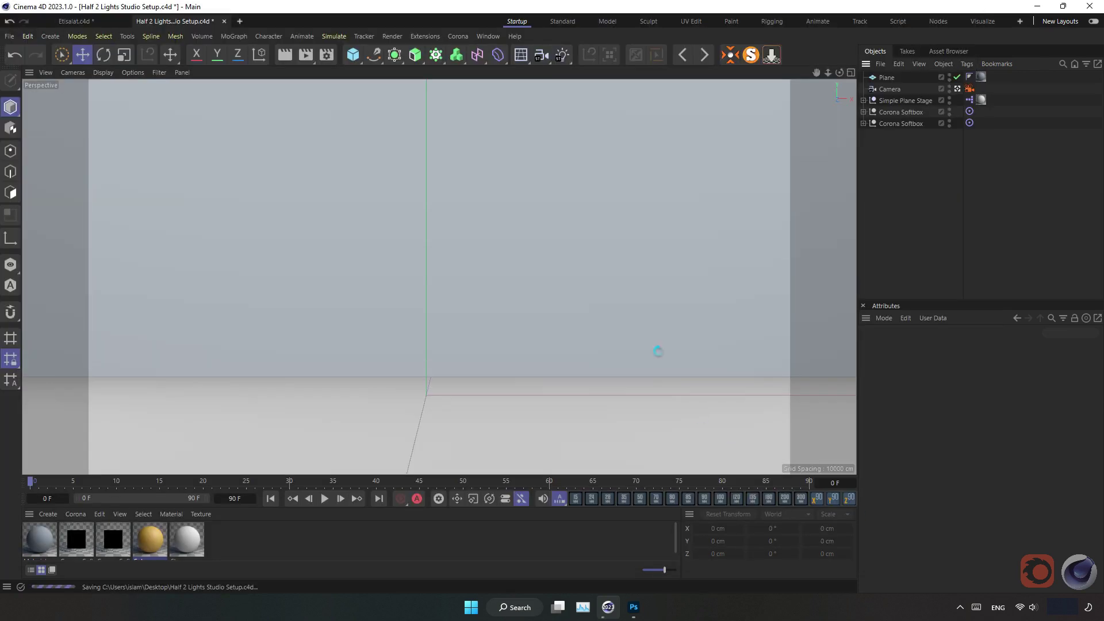
pyautogui.click(80, 21)
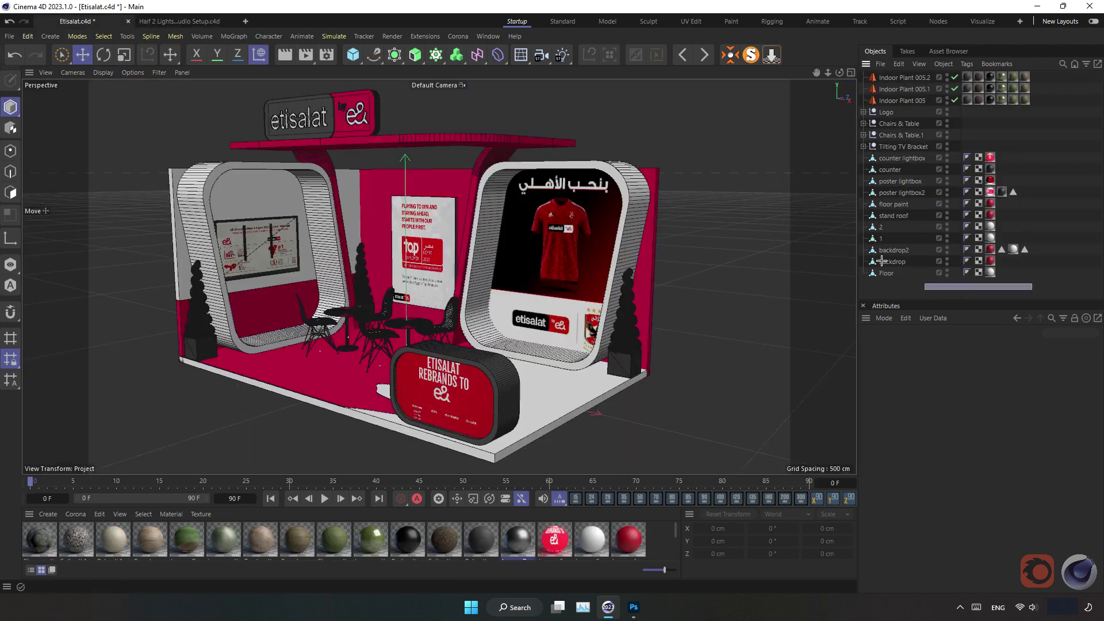
# Step: Group all the booth objects under a new null named Booth
pyautogui.moveTo(1032, 290); pyautogui.dragTo(882, 64)
pyautogui.rightClick(892, 141)
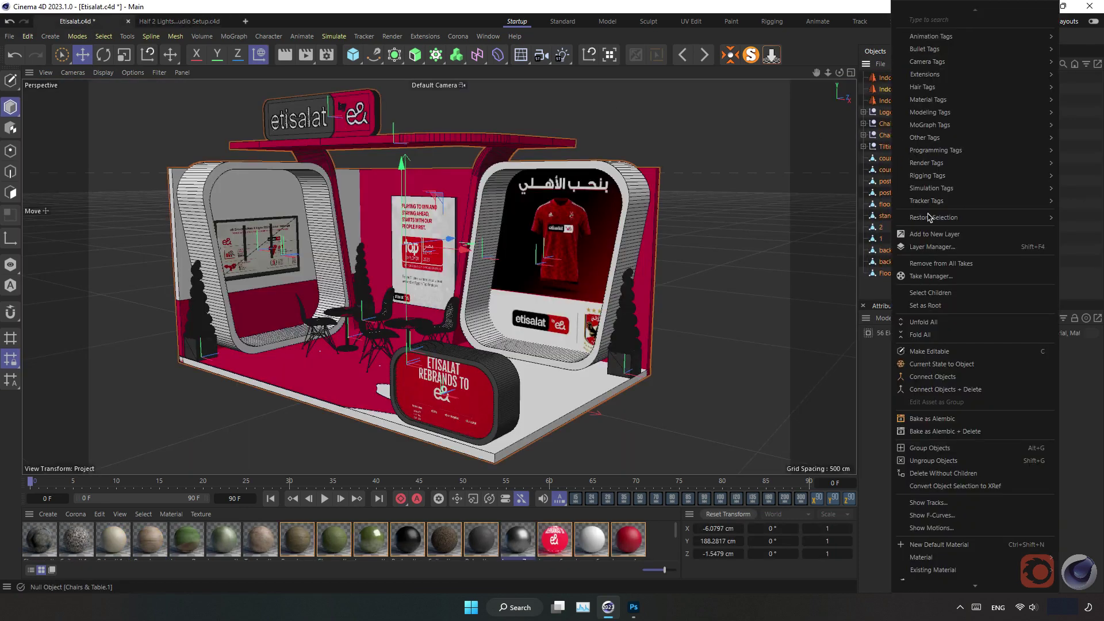
pyautogui.click(943, 450)
pyautogui.doubleClick(891, 84)
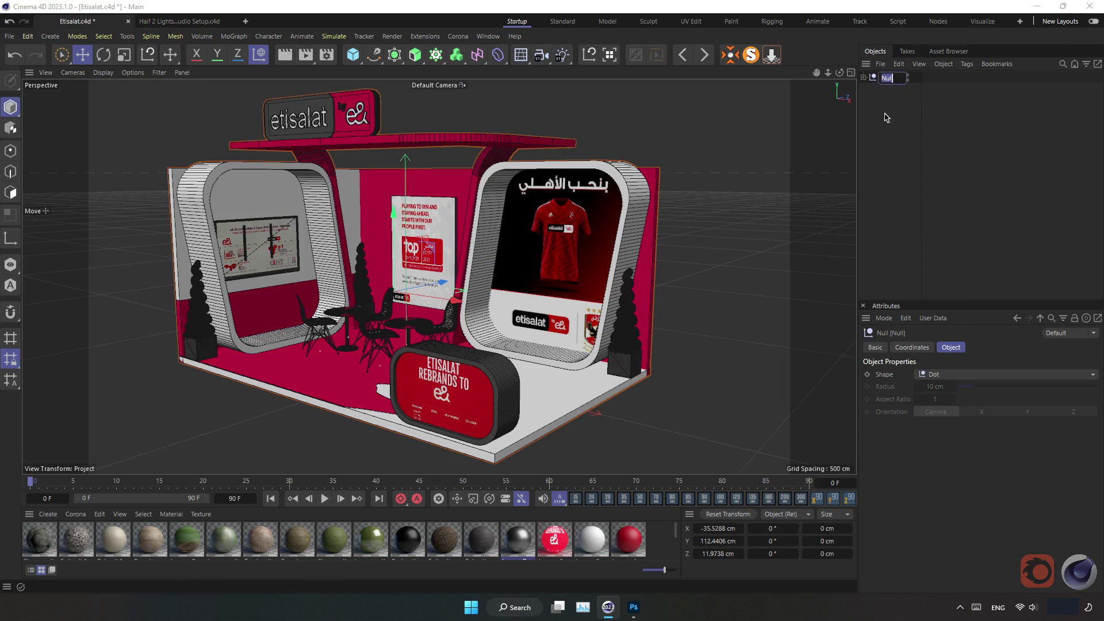
pyautogui.write('Booth')
pyautogui.press('Return')
# Step: Expand the Booth group to list its children and select the stand roof
pyautogui.click(884, 143)
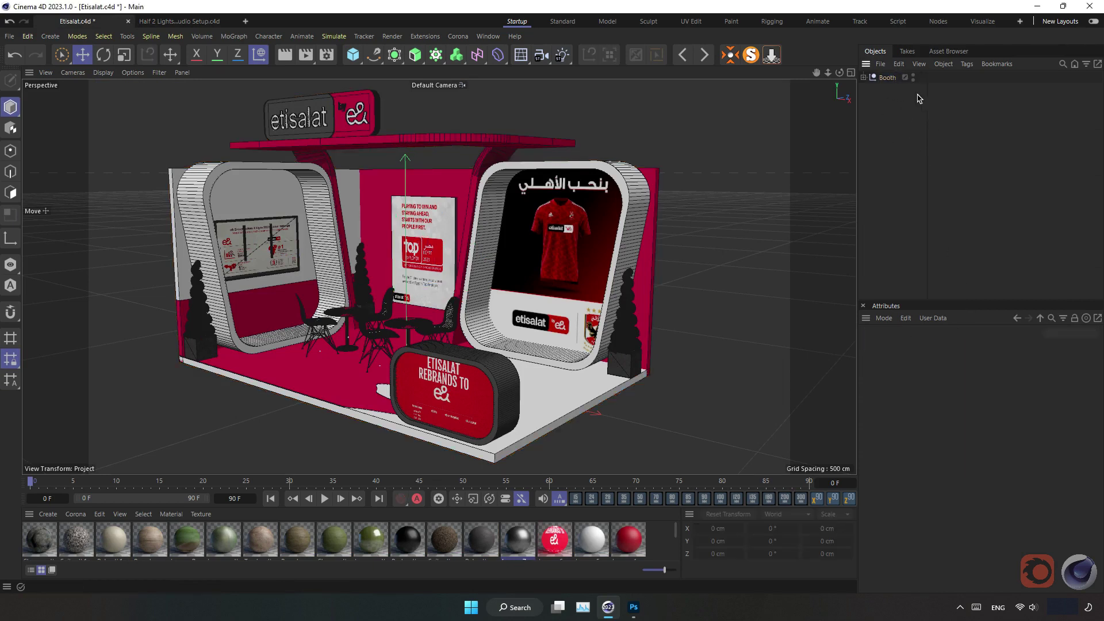
pyautogui.click(887, 77)
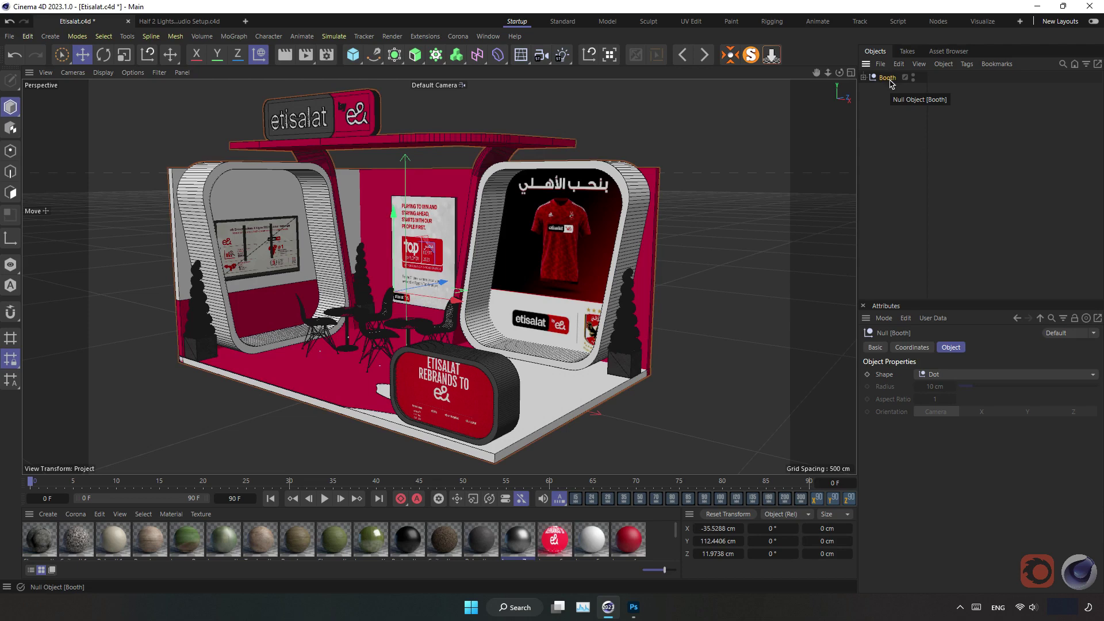
pyautogui.click(894, 117)
pyautogui.click(864, 77)
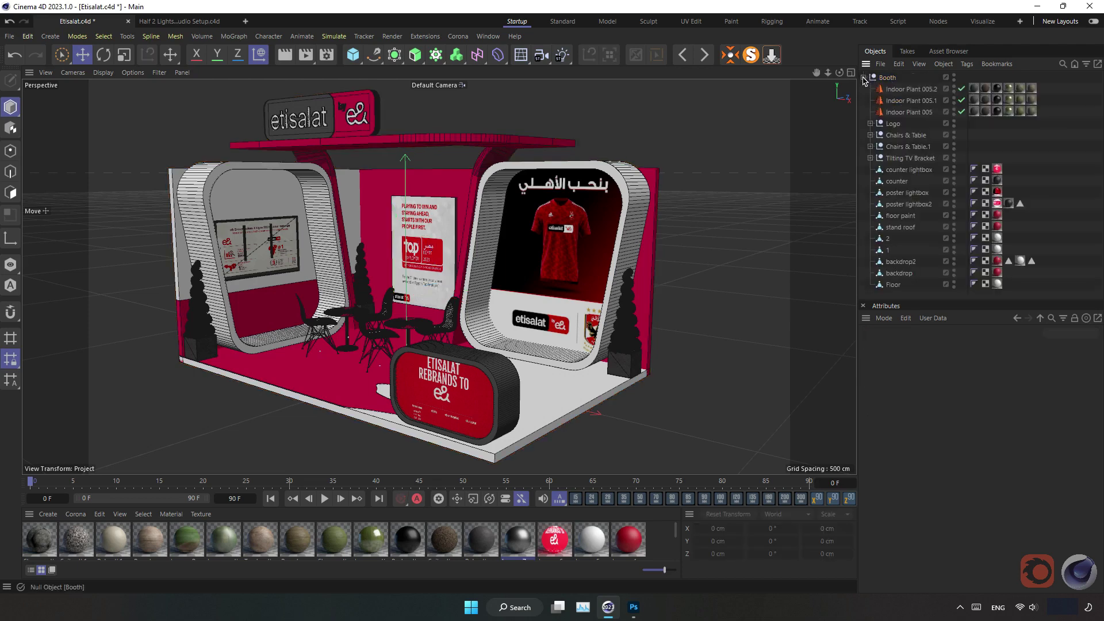
pyautogui.click(475, 137)
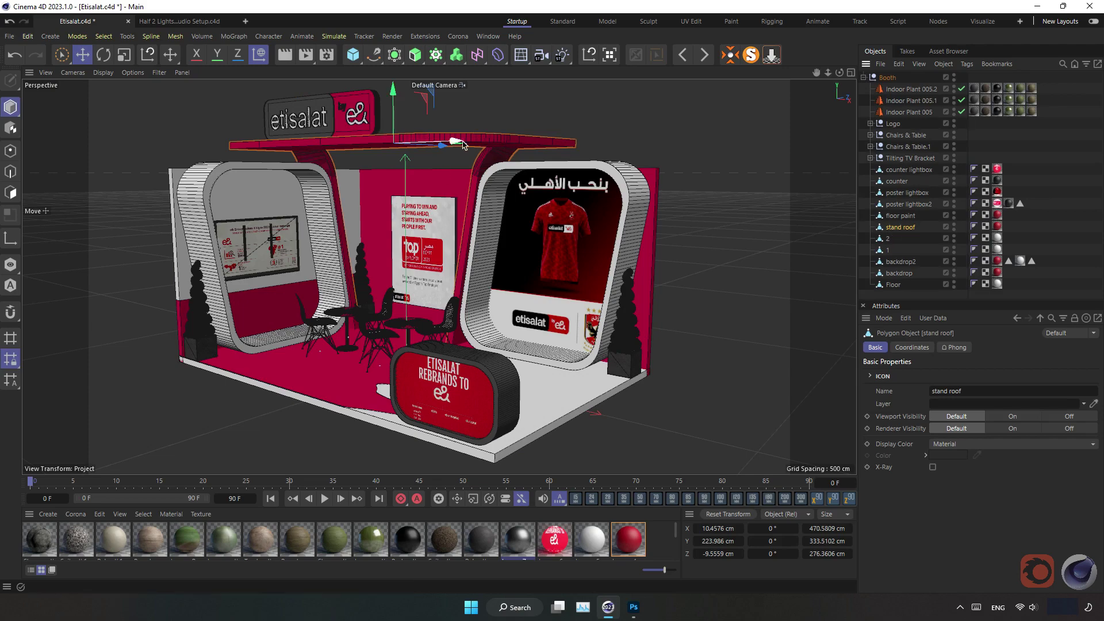
# Step: In Polygon mode, add two loop cuts along the stand roof edge
pyautogui.scroll(2, 471, 146)
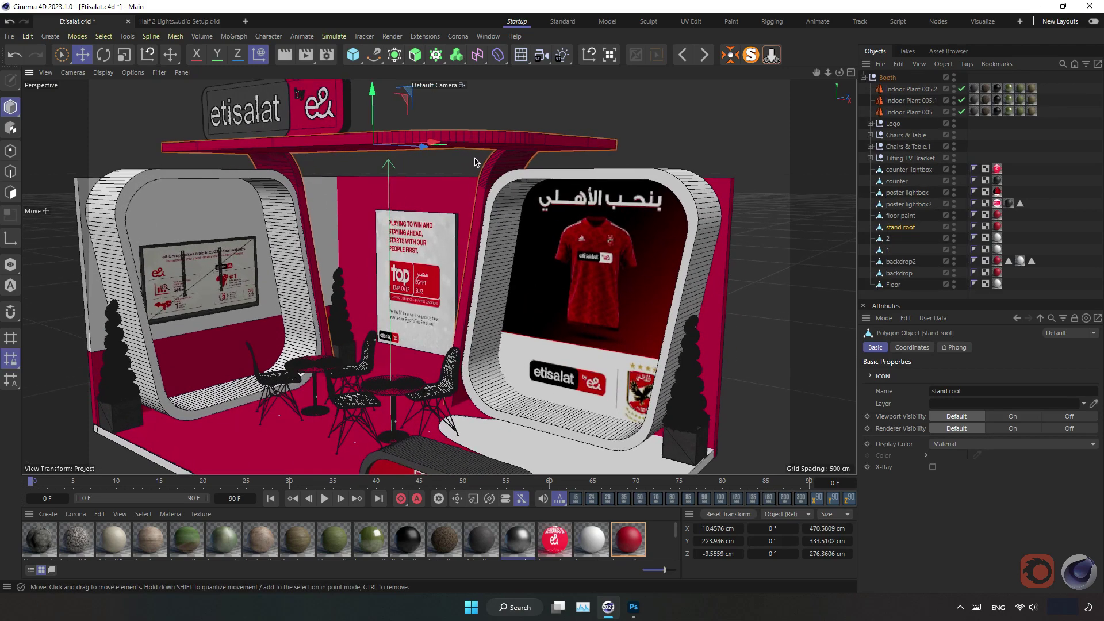
pyautogui.scroll(1, 477, 180)
pyautogui.scroll(2, 490, 173)
pyautogui.rightClick(498, 174)
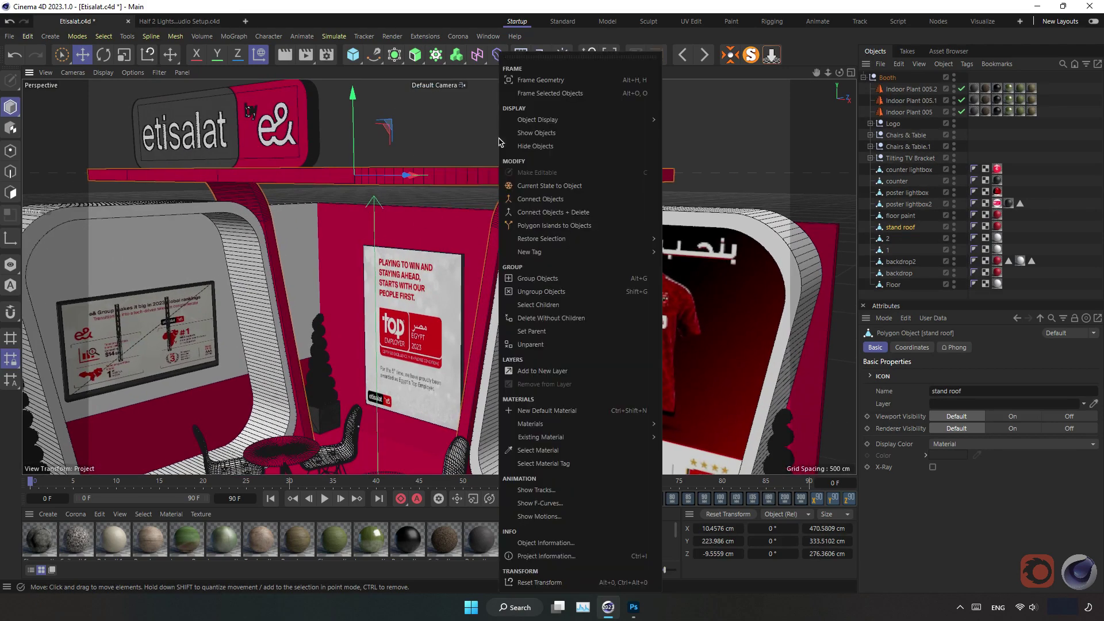
pyautogui.click(11, 193)
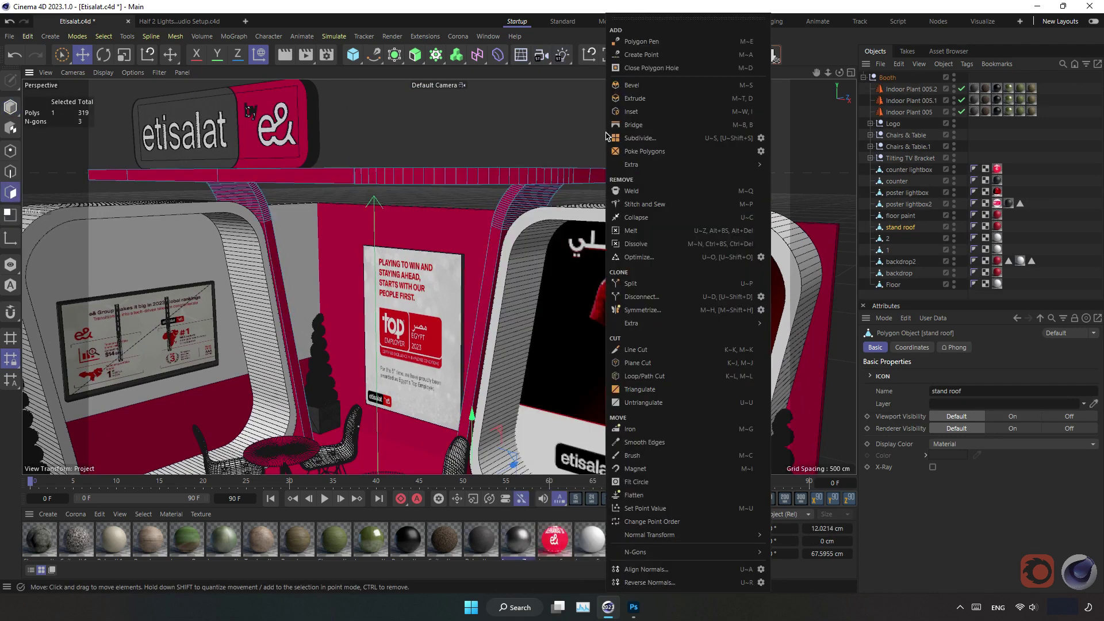
pyautogui.rightClick(607, 350)
pyautogui.click(700, 385)
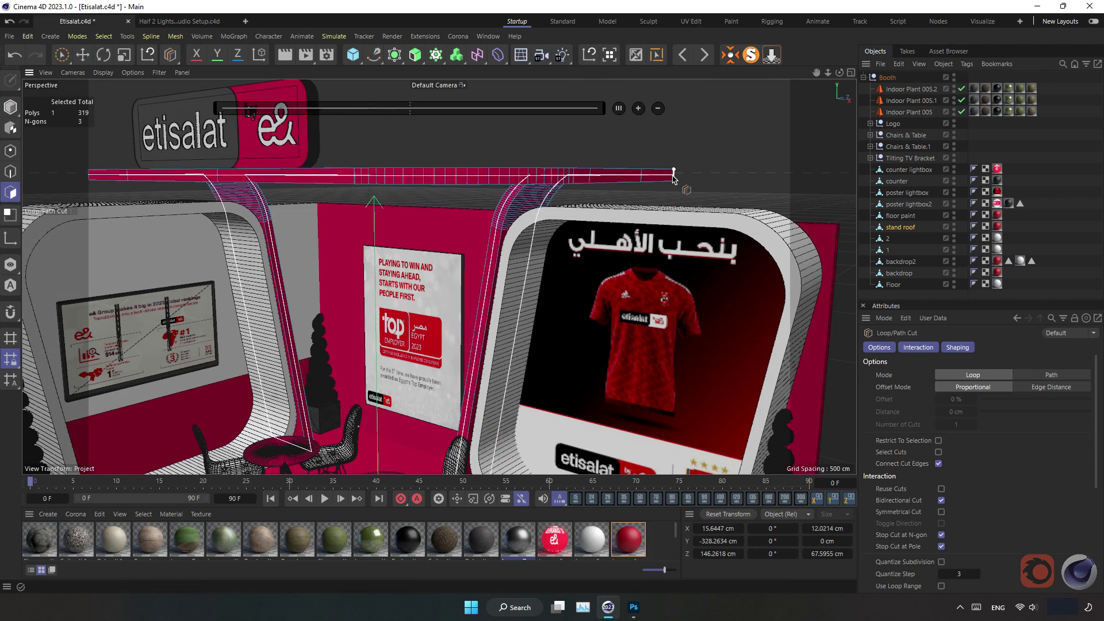
pyautogui.click(673, 178)
pyautogui.click(639, 108)
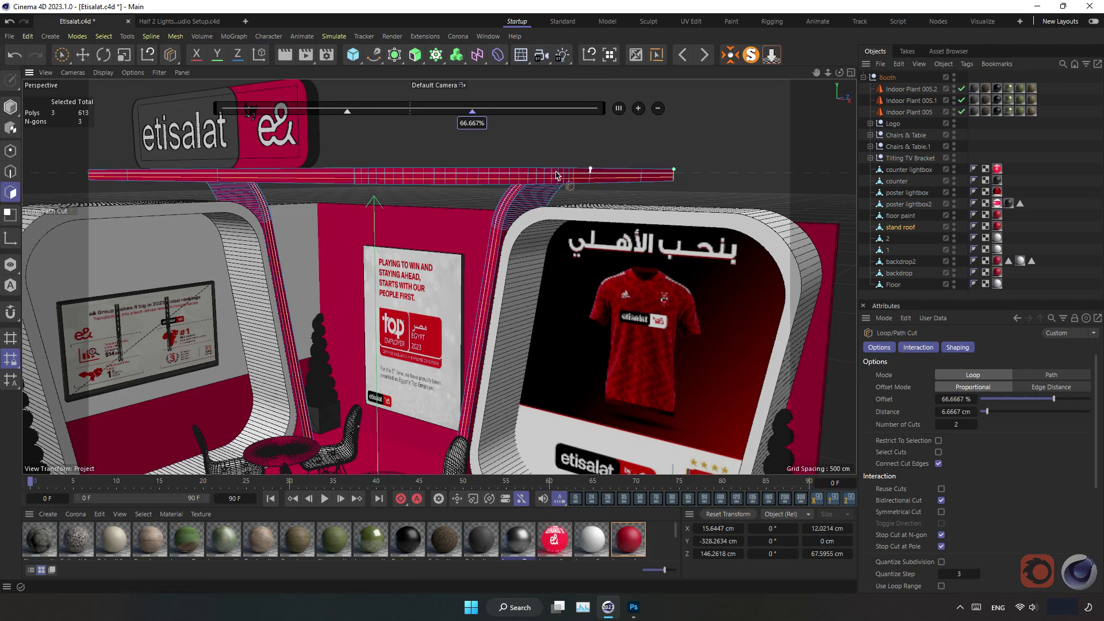
# Step: Loop-select the polygon strip around the roof, then brush-deselect the left and right pillar polygons
pyautogui.click(657, 57)
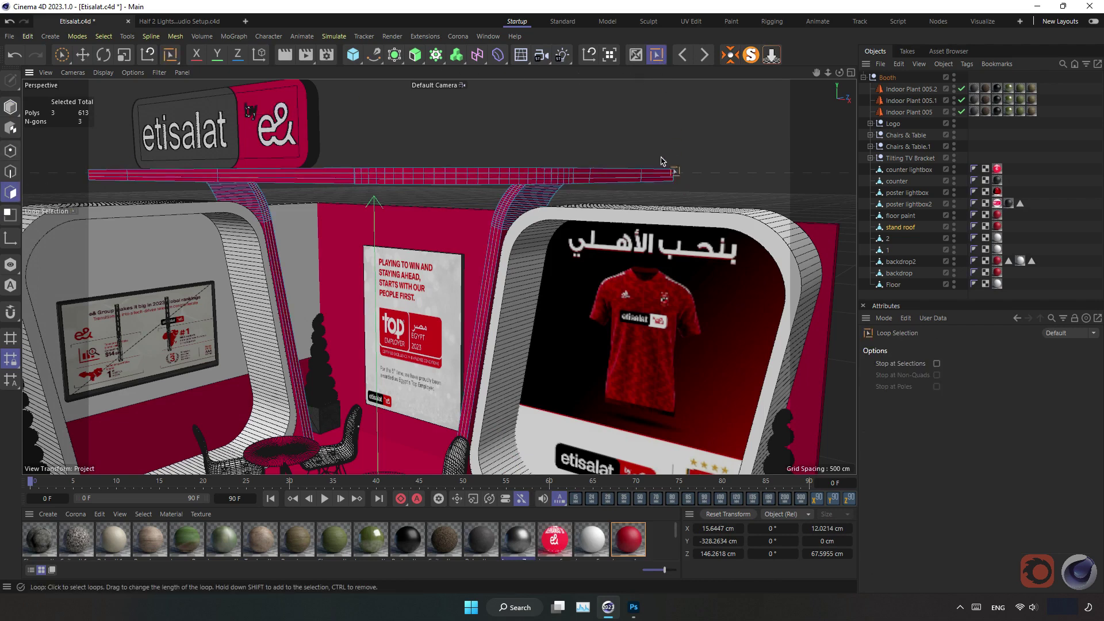
pyautogui.click(589, 180)
pyautogui.keyDown('alt'); pyautogui.moveTo(575, 190); pyautogui.dragTo(564, 166); pyautogui.keyUp('alt')
pyautogui.click(62, 55)
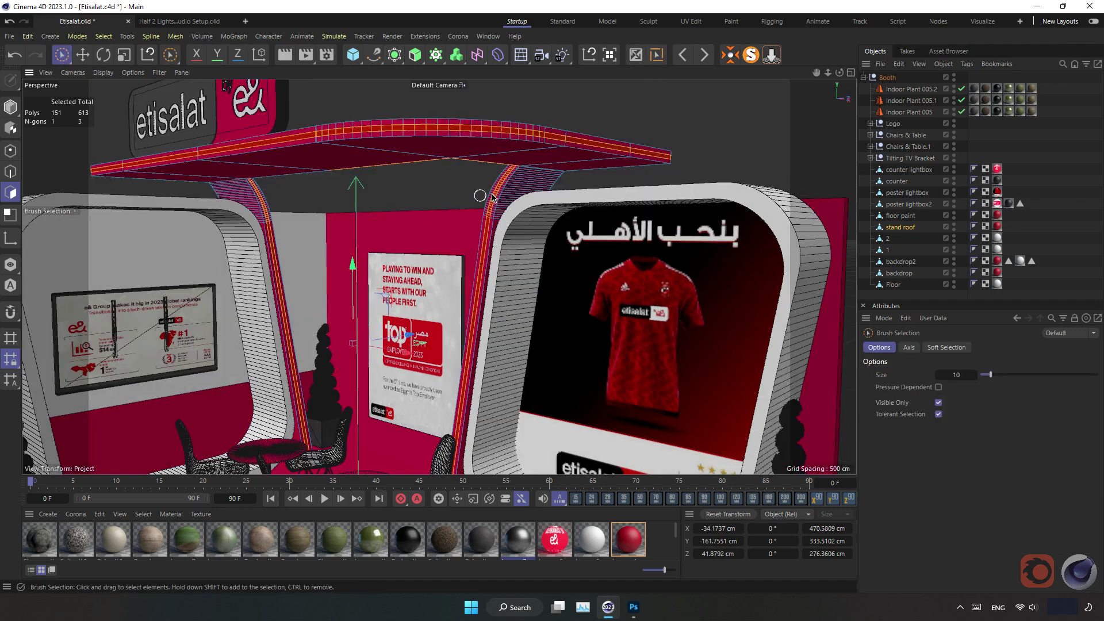
pyautogui.keyDown('ctrl'); pyautogui.moveTo(492, 197); pyautogui.dragTo(434, 167); pyautogui.keyUp('ctrl')
pyautogui.keyDown('ctrl'); pyautogui.moveTo(434, 166); pyautogui.dragTo(272, 233); pyautogui.keyUp('ctrl')
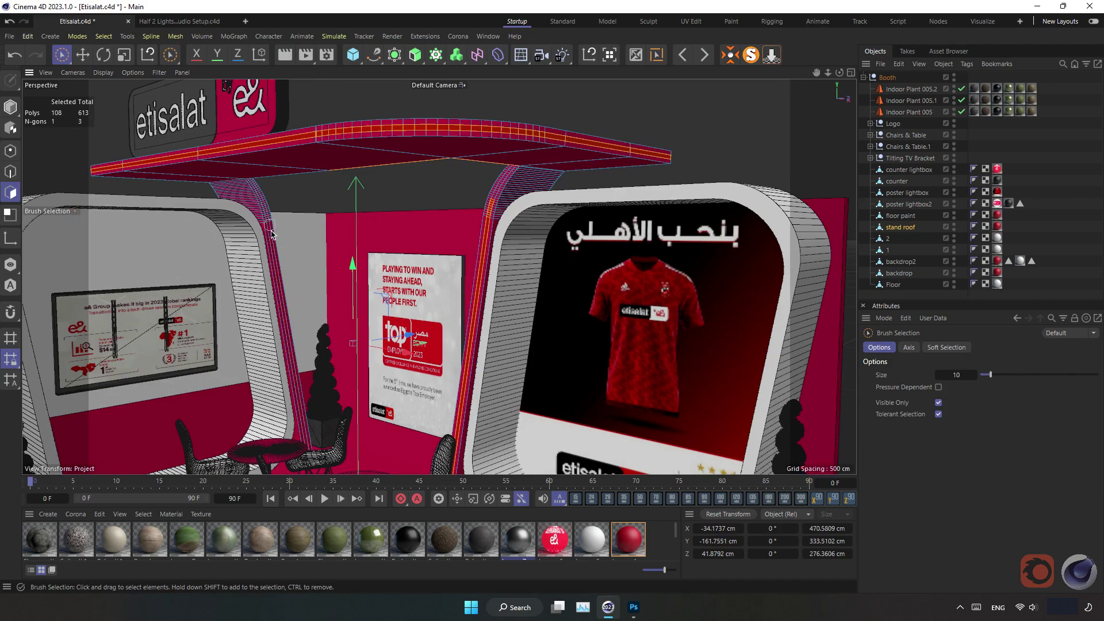
pyautogui.moveTo(467, 284)
pyautogui.keyDown('ctrl'); pyautogui.mouseDown()
pyautogui.moveTo(492, 201)
pyautogui.moveTo(288, 246)
pyautogui.mouseUp(); pyautogui.keyUp('ctrl')
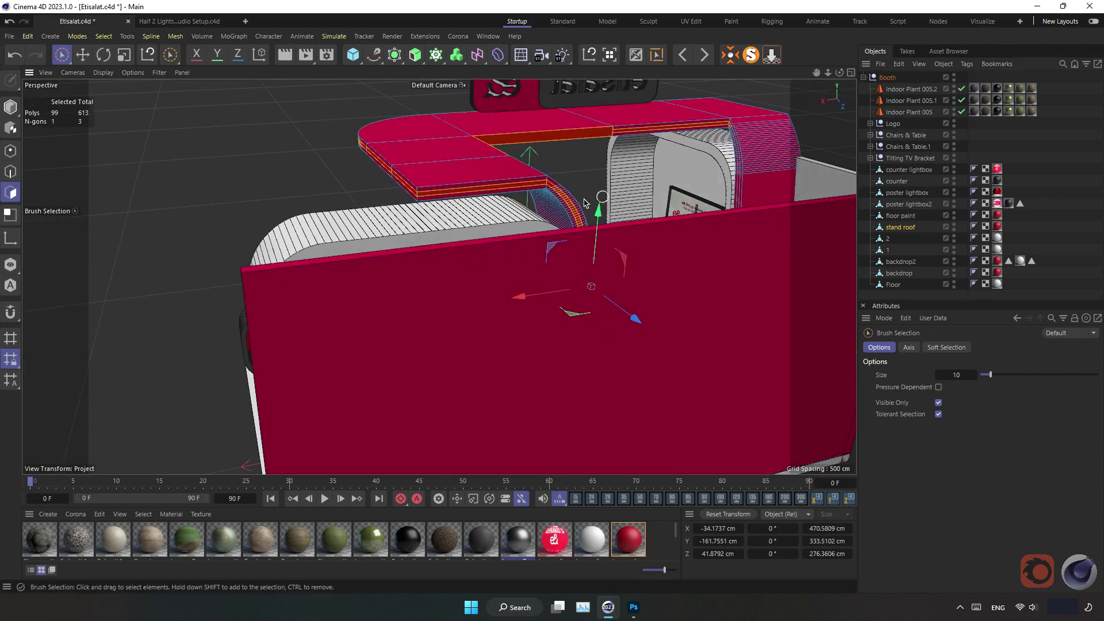
# Step: Brush-deselect the curved roof edges and front-edge polygons, leaving a thin roof strip
pyautogui.keyDown('ctrl'); pyautogui.moveTo(573, 202); pyautogui.dragTo(577, 219); pyautogui.keyUp('ctrl')
pyautogui.keyDown('ctrl'); pyautogui.moveTo(720, 202); pyautogui.dragTo(734, 170); pyautogui.keyUp('ctrl')
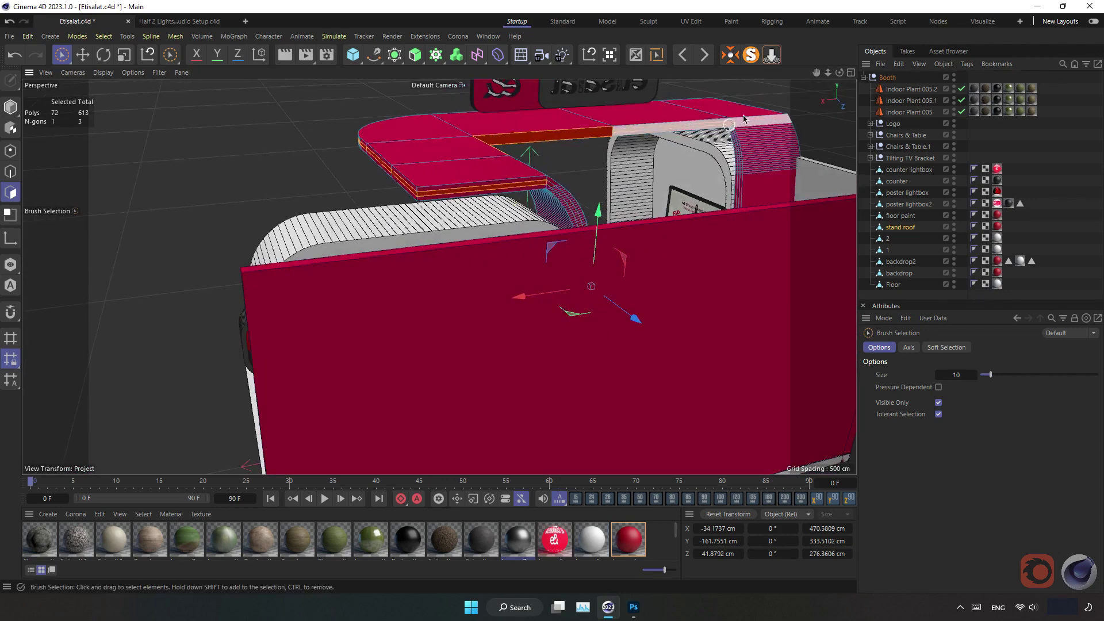
pyautogui.scroll(2, 750, 147)
pyautogui.scroll(3, 751, 155)
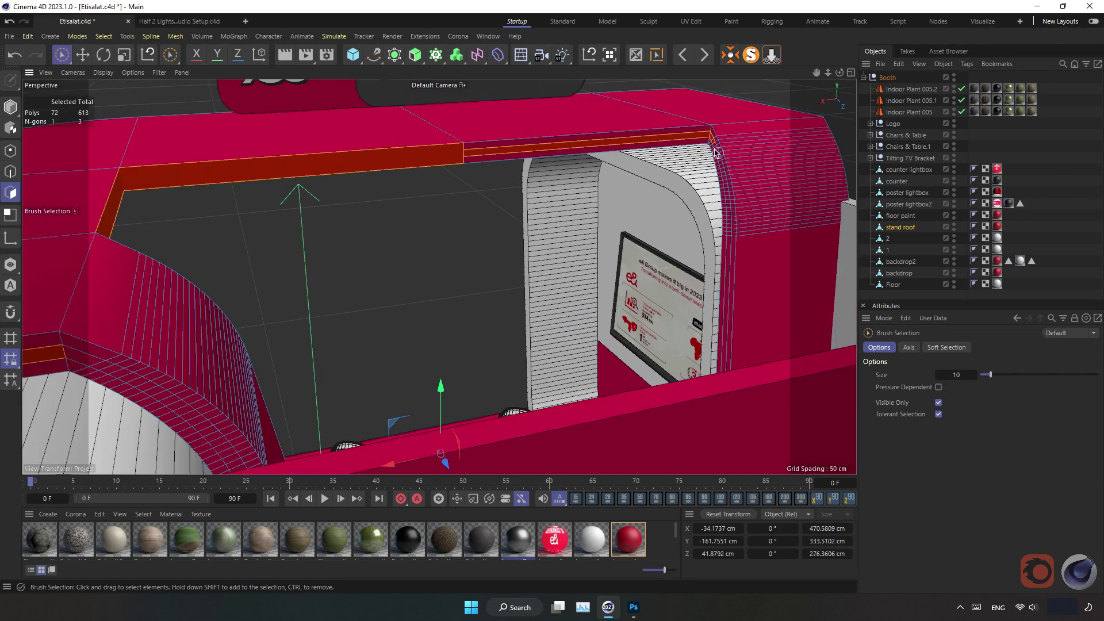
pyautogui.keyDown('ctrl'); pyautogui.moveTo(751, 164); pyautogui.dragTo(472, 158); pyautogui.keyUp('ctrl')
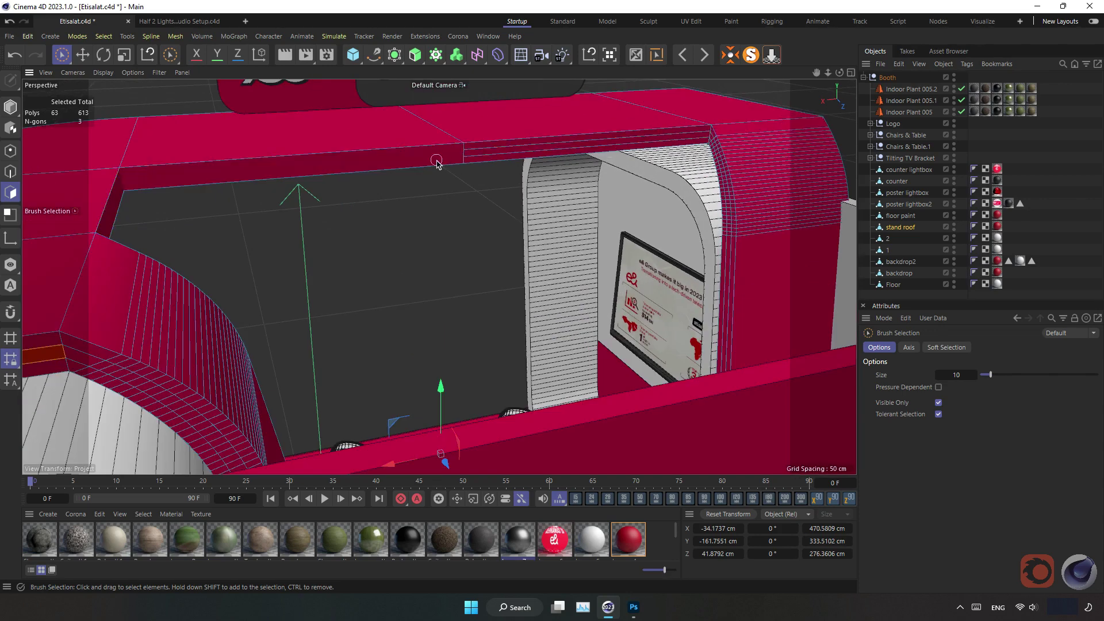
pyautogui.moveTo(298, 248)
pyautogui.keyDown('alt'); pyautogui.mouseDown()
pyautogui.moveTo(278, 239)
pyautogui.moveTo(345, 239)
pyautogui.moveTo(310, 282)
pyautogui.moveTo(321, 303)
pyautogui.mouseUp(); pyautogui.keyUp('alt')
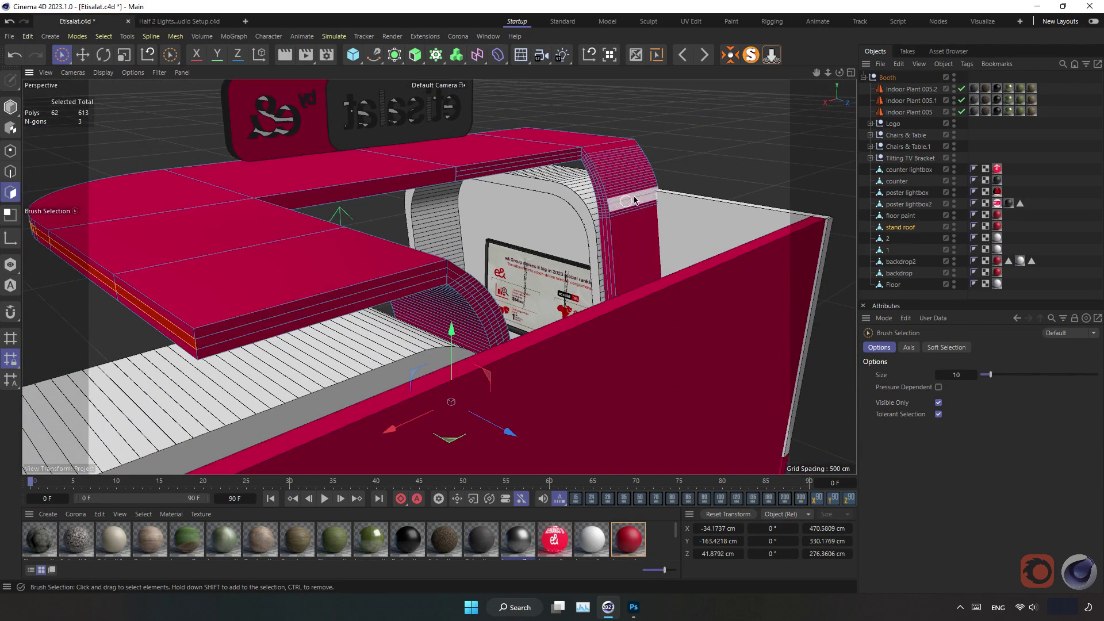
pyautogui.moveTo(449, 300)
pyautogui.keyDown('alt'); pyautogui.mouseDown()
pyautogui.moveTo(424, 202)
pyautogui.moveTo(407, 222)
pyautogui.mouseUp(); pyautogui.keyUp('alt')
pyautogui.scroll(-3, 411, 230)
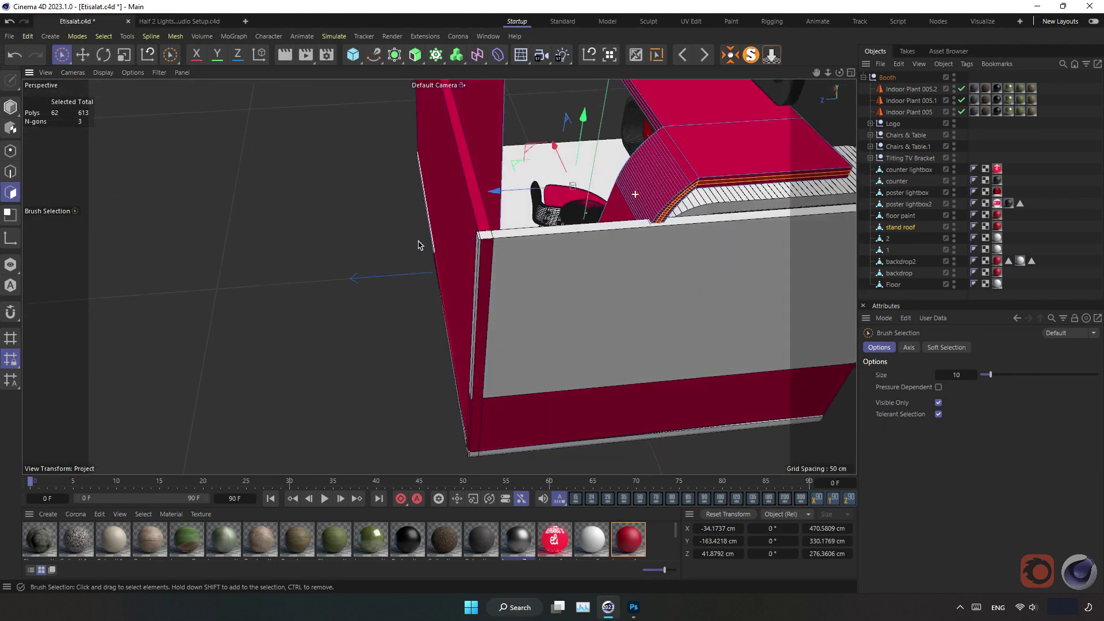
pyautogui.scroll(3, 640, 270)
pyautogui.moveTo(639, 270)
pyautogui.keyDown('ctrl'); pyautogui.mouseDown()
pyautogui.moveTo(654, 233)
pyautogui.moveTo(710, 184)
pyautogui.moveTo(473, 223)
pyautogui.moveTo(312, 192)
pyautogui.moveTo(326, 208)
pyautogui.moveTo(486, 268)
pyautogui.moveTo(472, 217)
pyautogui.mouseUp(); pyautogui.keyUp('ctrl')
pyautogui.scroll(-3, 710, 184)
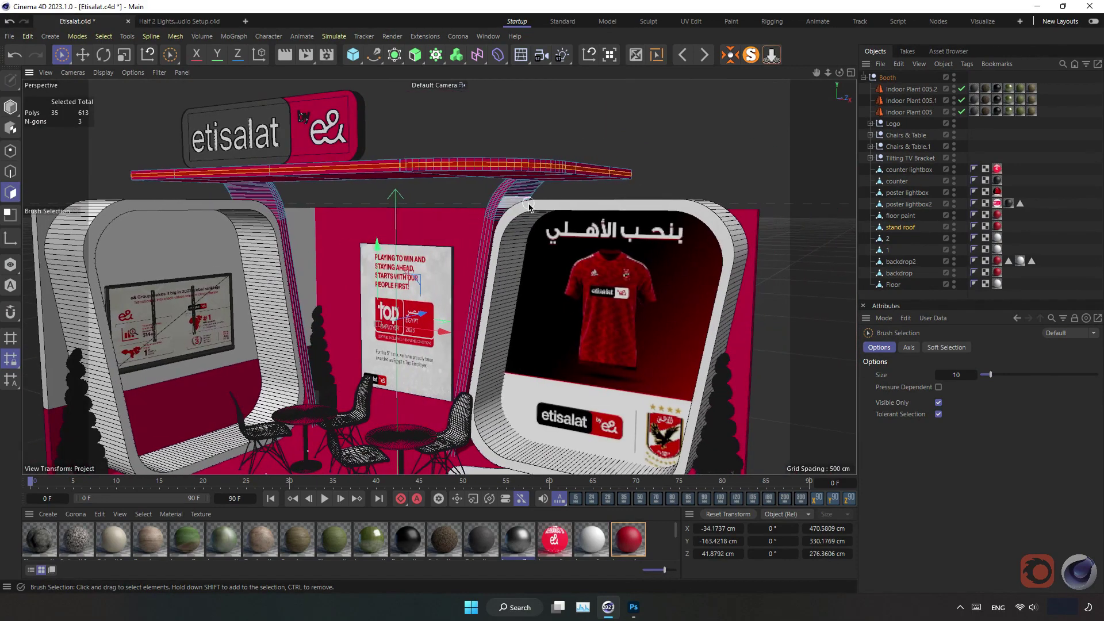
# Step: Remove the textures from the Legacy.8 material, including Self Illumination, so it glows plain white
pyautogui.press('e')
pyautogui.scroll(-2, 253, 562)
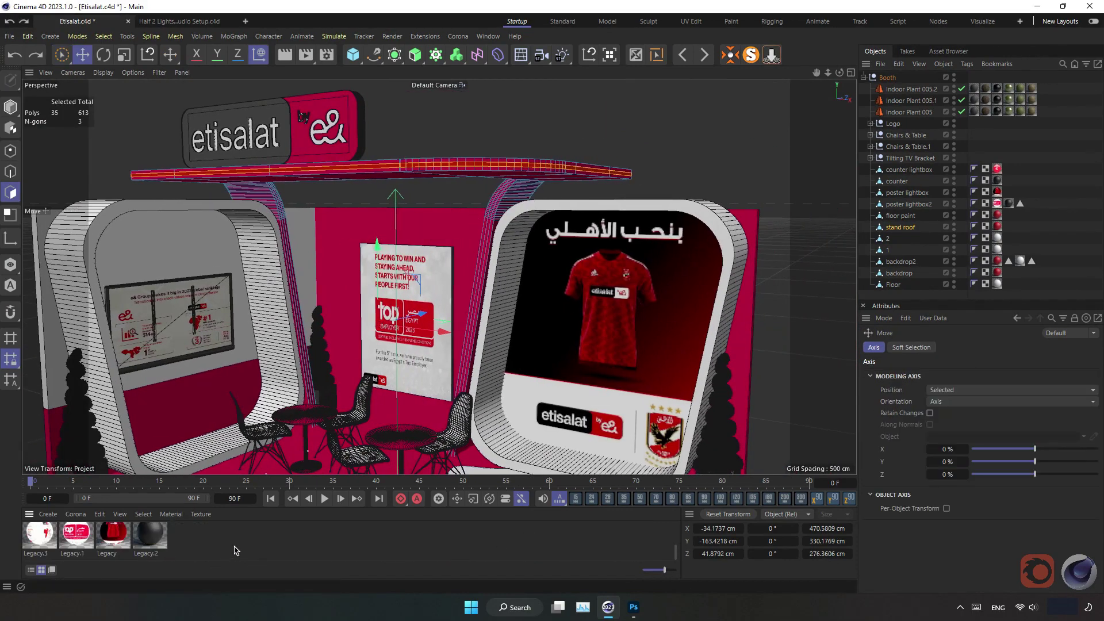
pyautogui.scroll(2, 235, 550)
pyautogui.scroll(-2, 194, 557)
pyautogui.click(46, 540)
pyautogui.doubleClick(49, 540)
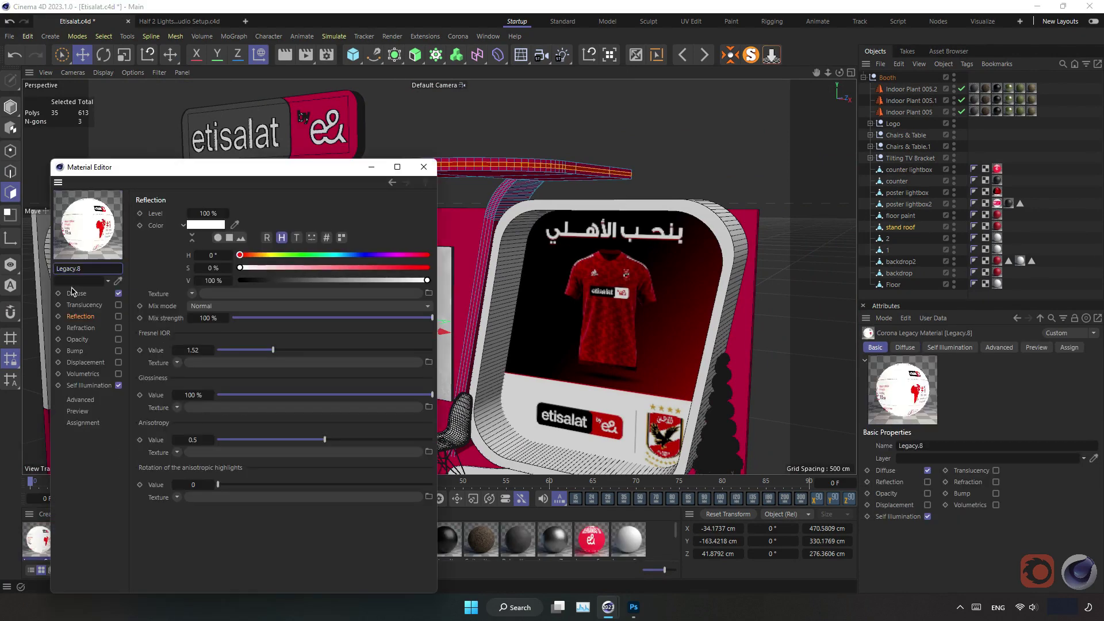
pyautogui.click(76, 294)
pyautogui.rightClick(200, 319)
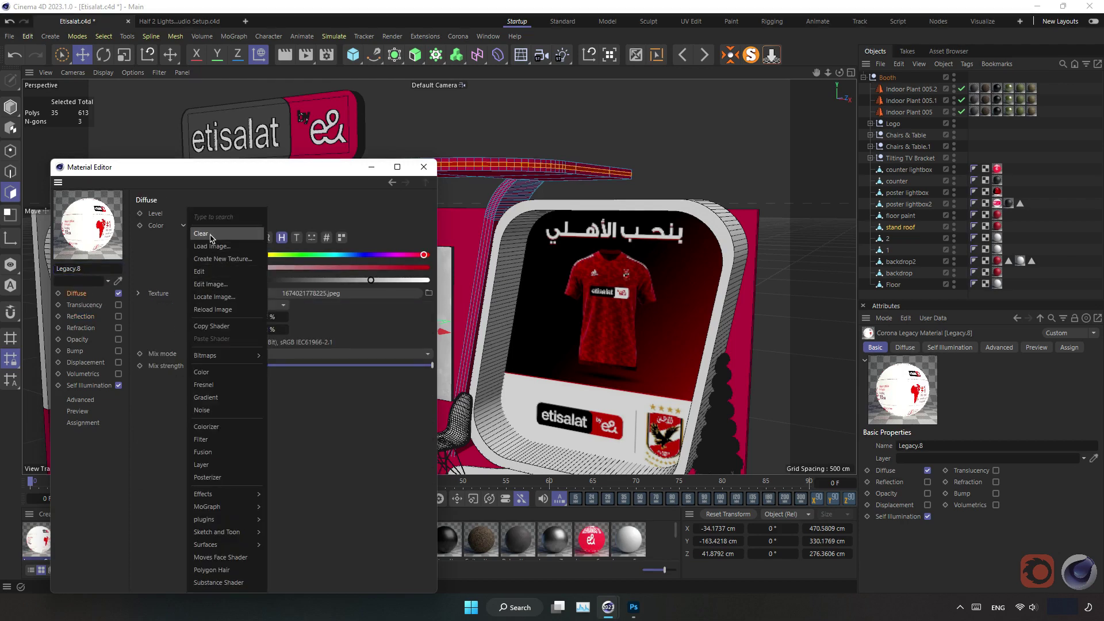
pyautogui.click(224, 245)
pyautogui.click(89, 385)
pyautogui.click(192, 294)
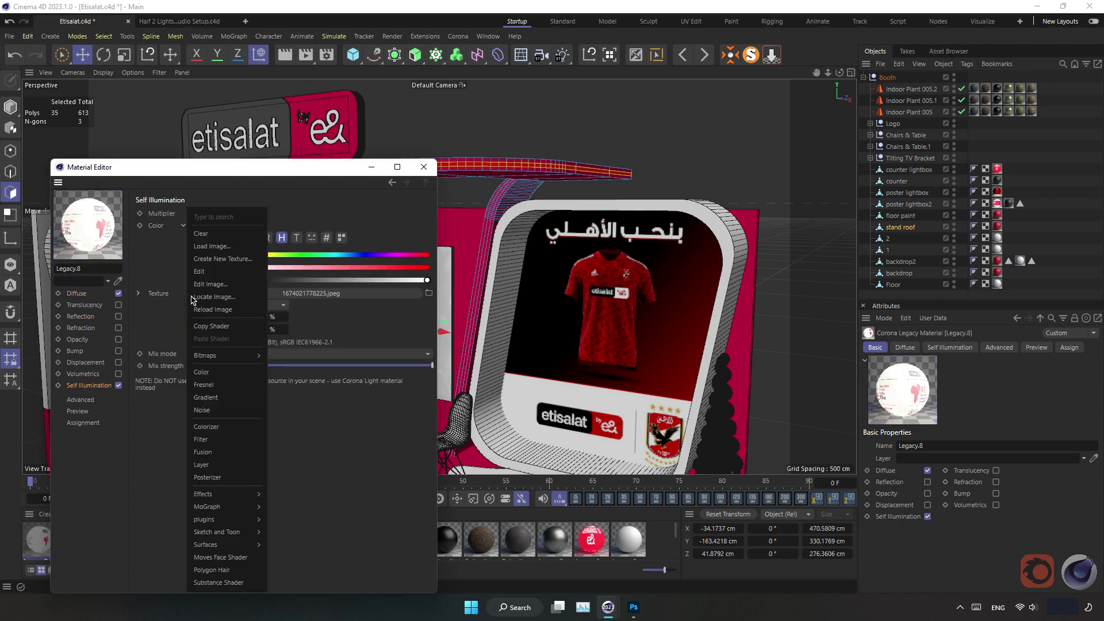
pyautogui.click(210, 232)
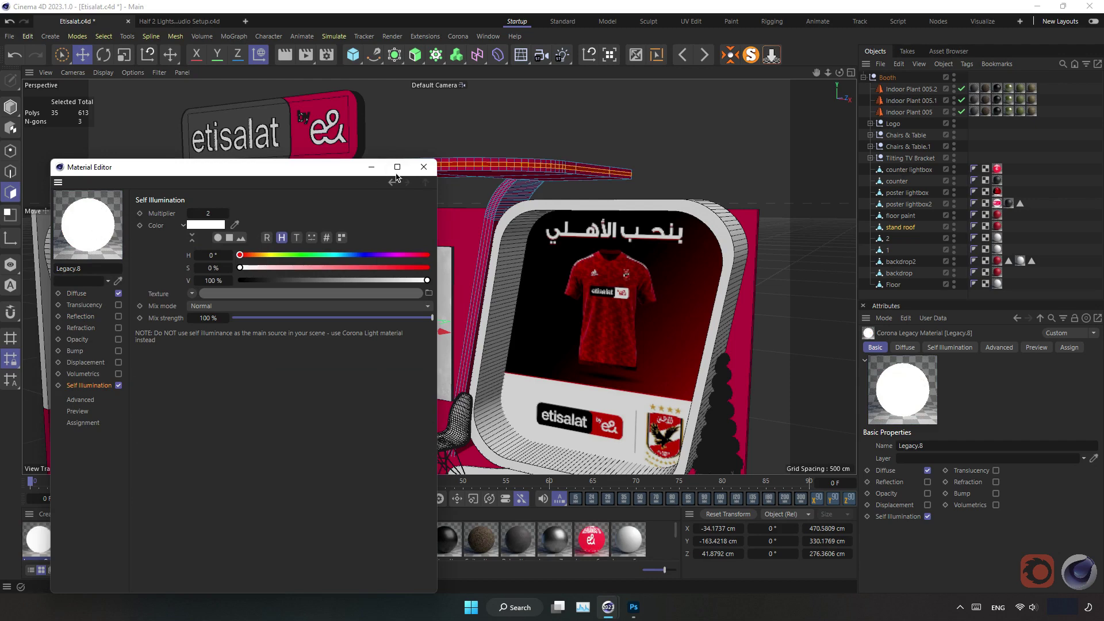
# Step: Apply Legacy.8 to the selected stand roof strip and return to Model mode
pyautogui.click(423, 166)
pyautogui.moveTo(37, 542); pyautogui.dragTo(570, 209)
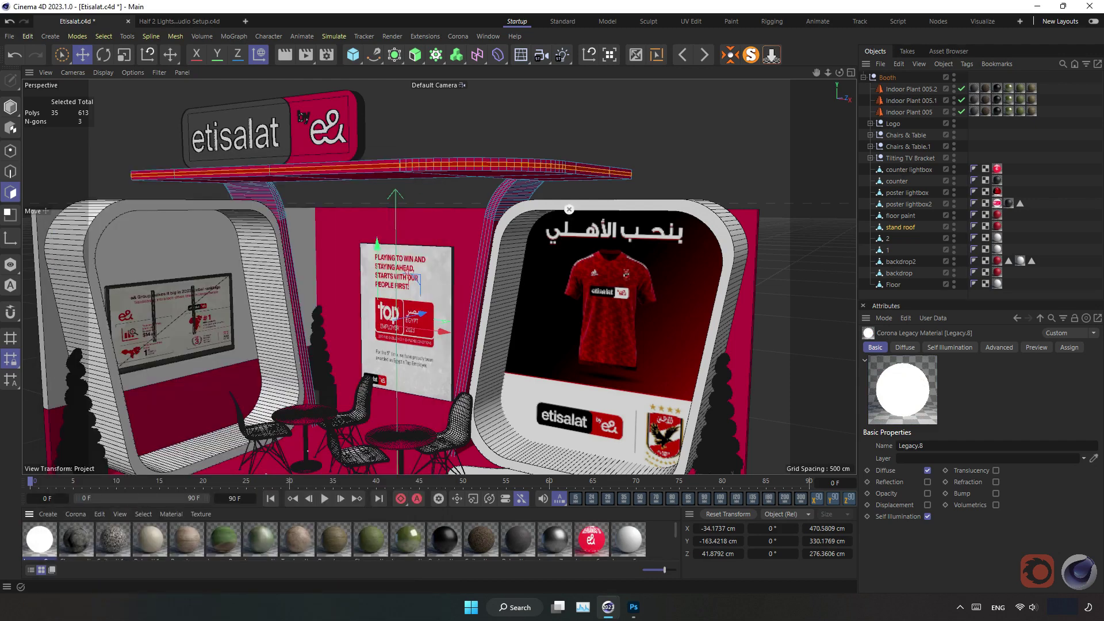
pyautogui.moveTo(491, 164); pyautogui.dragTo(491, 165)
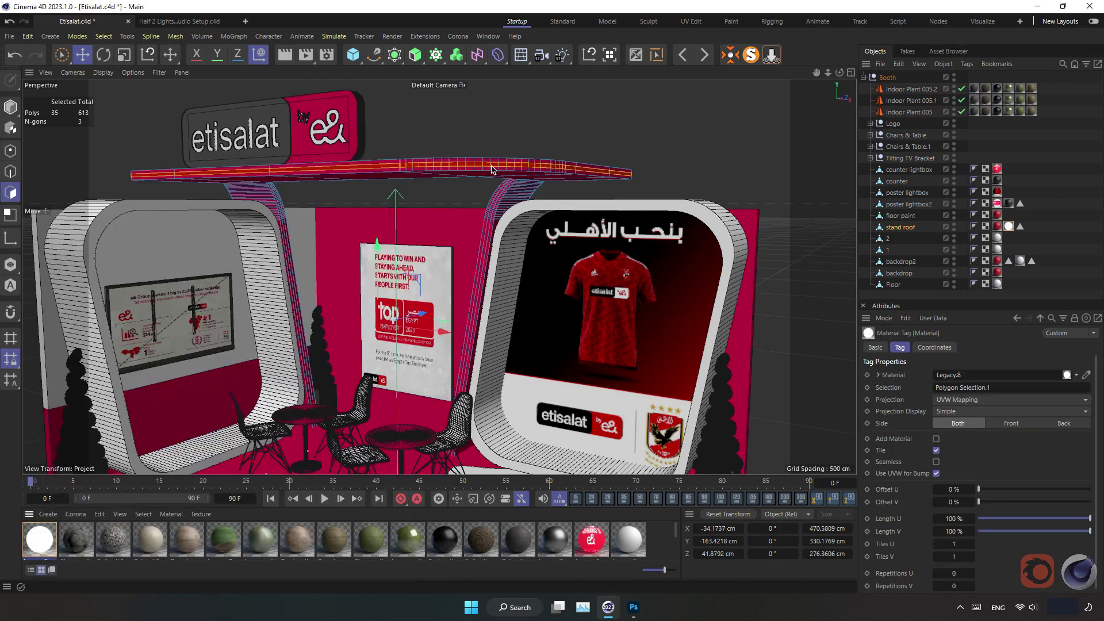
pyautogui.click(11, 107)
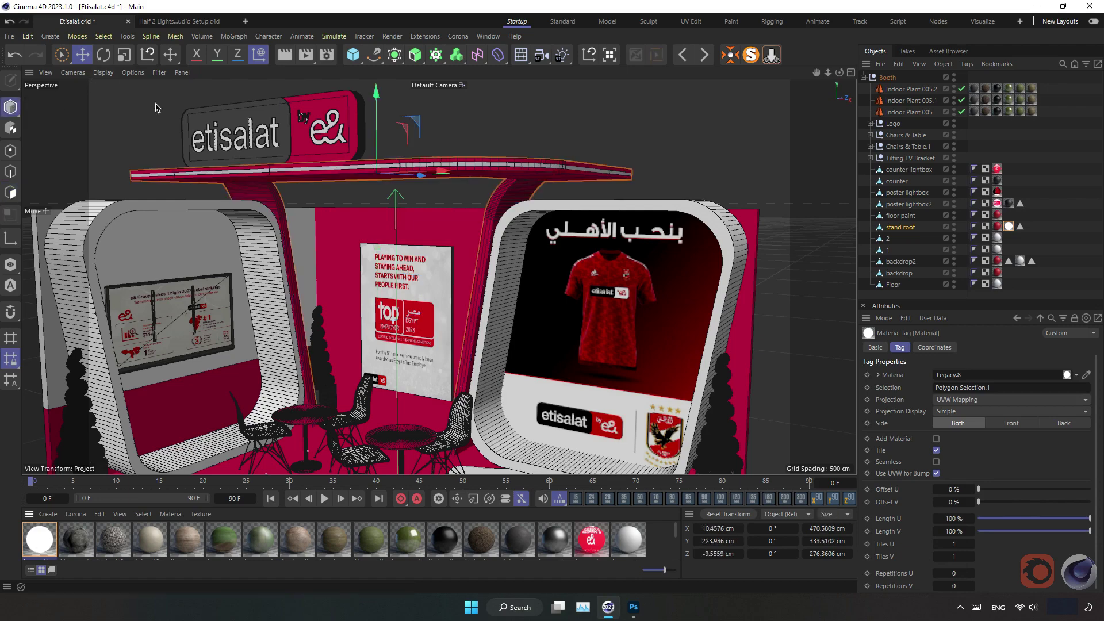
pyautogui.click(506, 133)
# Step: Orbit around the booth, then collapse the Booth null and select it as a whole
pyautogui.scroll(-4, 440, 258)
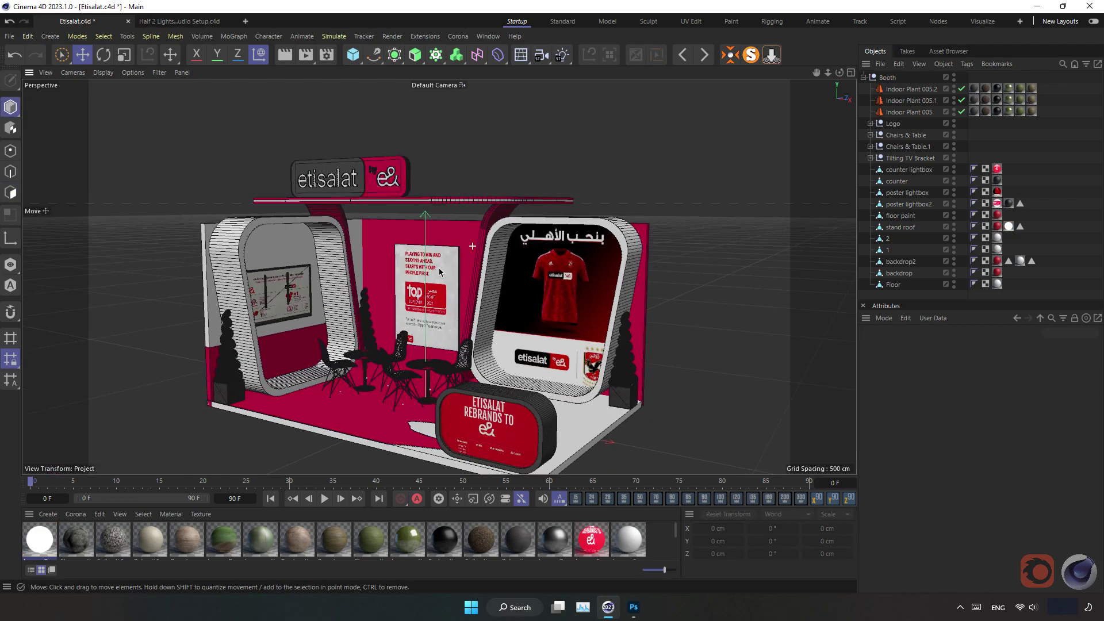
pyautogui.scroll(-3, 416, 263)
pyautogui.scroll(-2, 397, 262)
pyautogui.scroll(-1, 381, 260)
pyautogui.scroll(1, 381, 259)
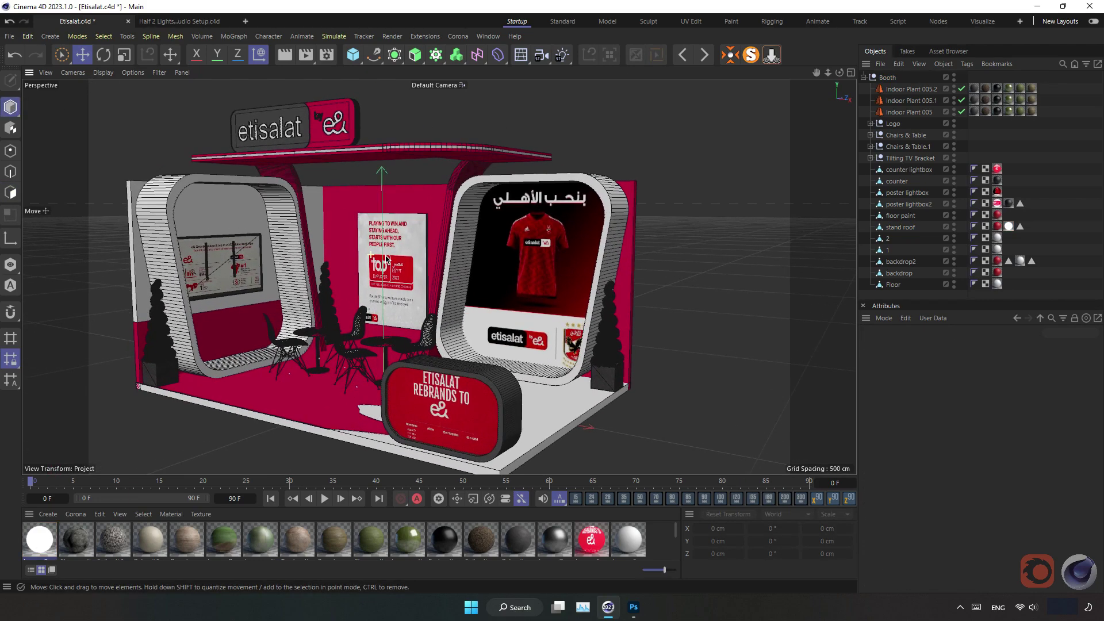
pyautogui.moveTo(390, 268)
pyautogui.keyDown('alt'); pyautogui.mouseDown()
pyautogui.moveTo(359, 265)
pyautogui.moveTo(350, 281)
pyautogui.mouseUp(); pyautogui.keyUp('alt')
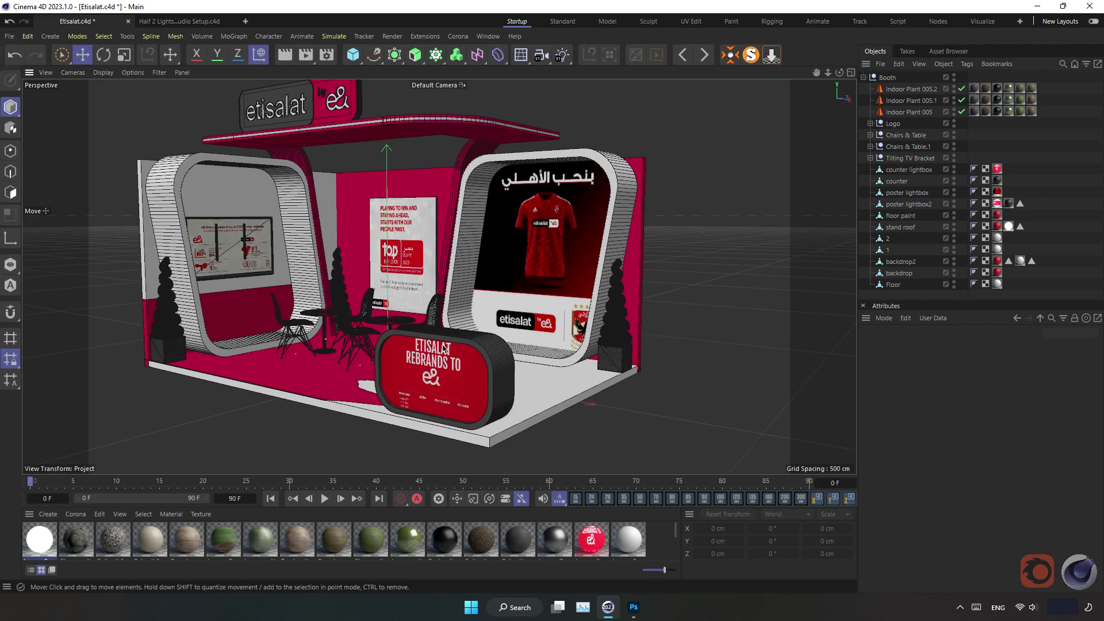
pyautogui.keyDown('alt'); pyautogui.moveTo(431, 355); pyautogui.dragTo(435, 363); pyautogui.keyUp('alt')
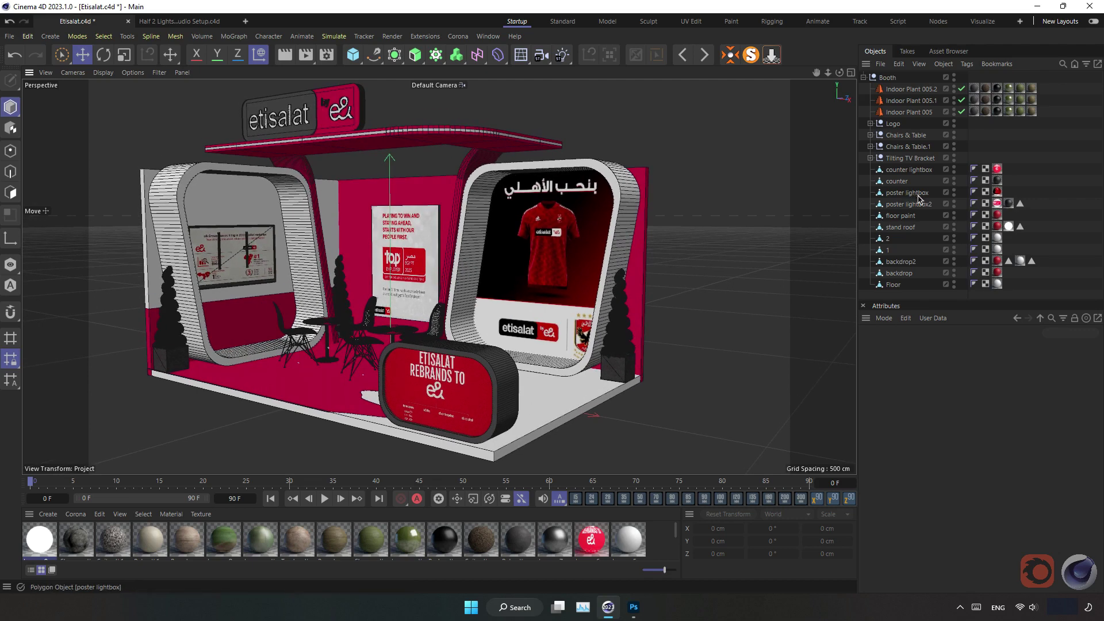
pyautogui.click(865, 77)
pyautogui.click(886, 77)
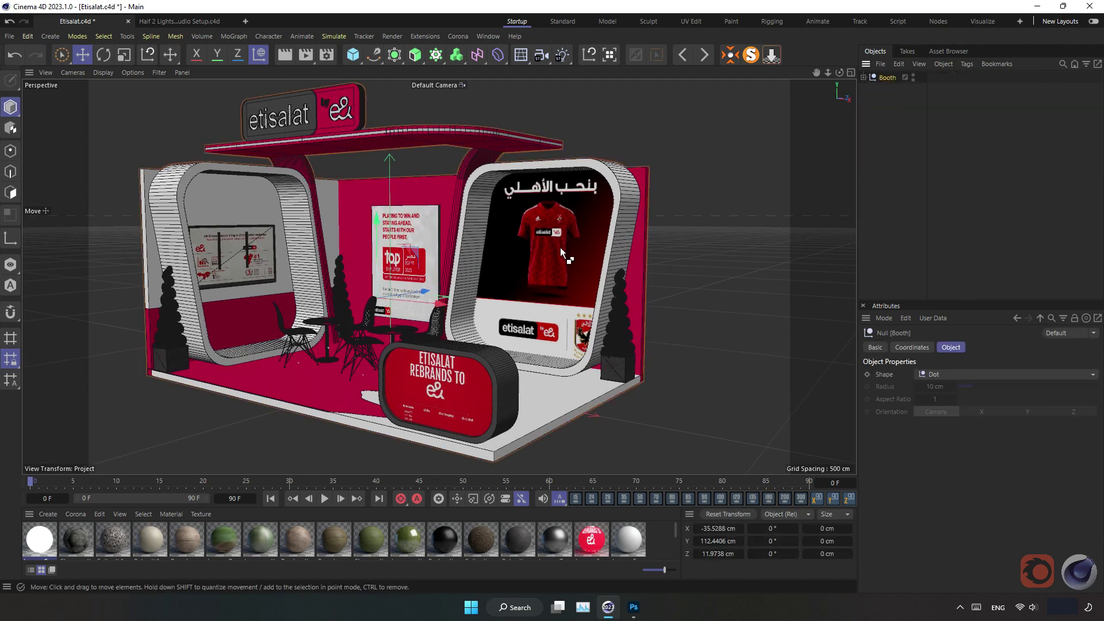
# Step: Paste the Booth group into the Half 2 Lights Studio Setup scene
pyautogui.click(179, 22)
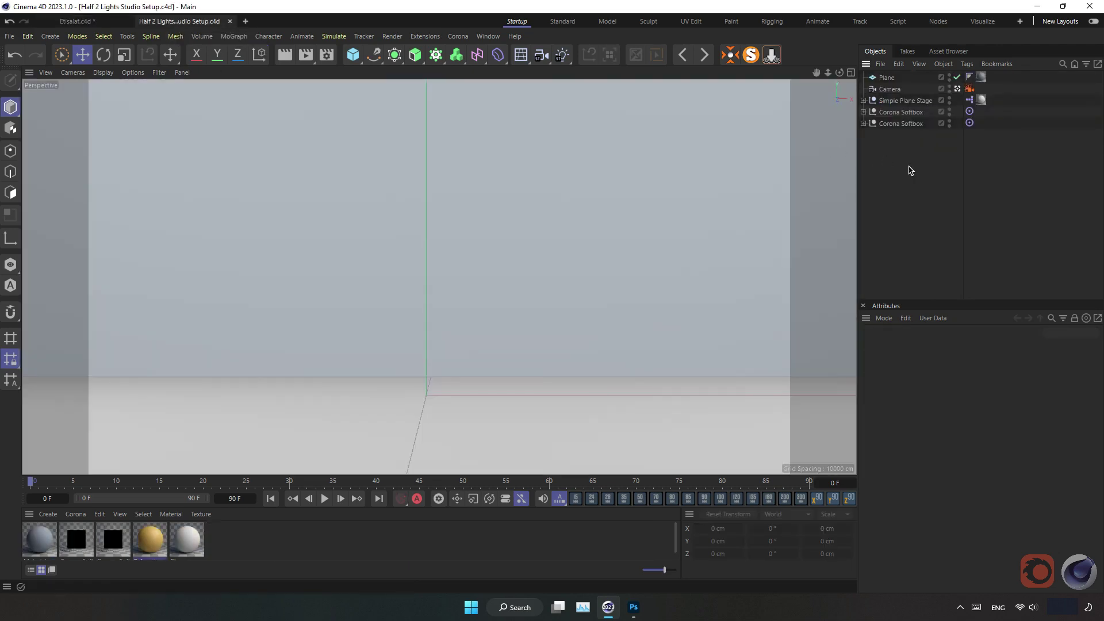
pyautogui.hotkey('ctrl', 'v')
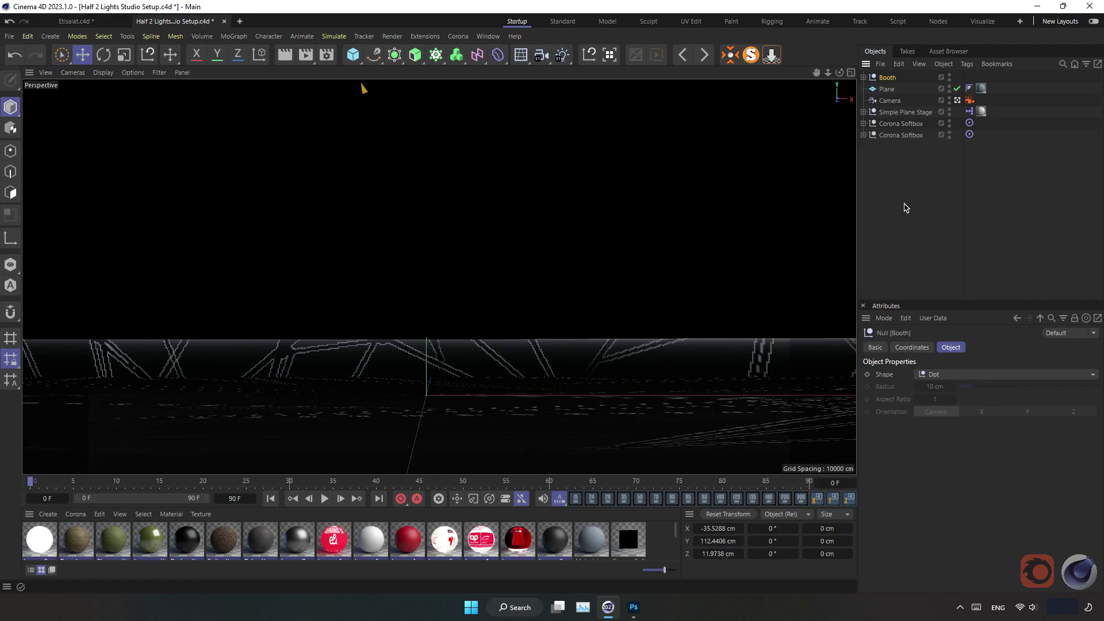
pyautogui.click(918, 349)
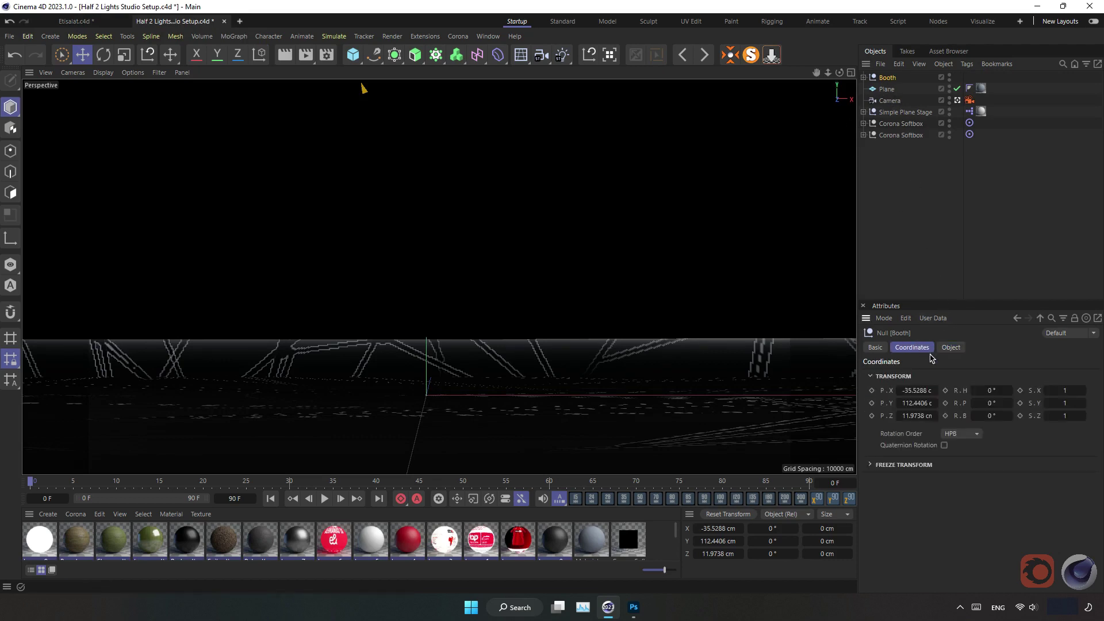
pyautogui.click(893, 177)
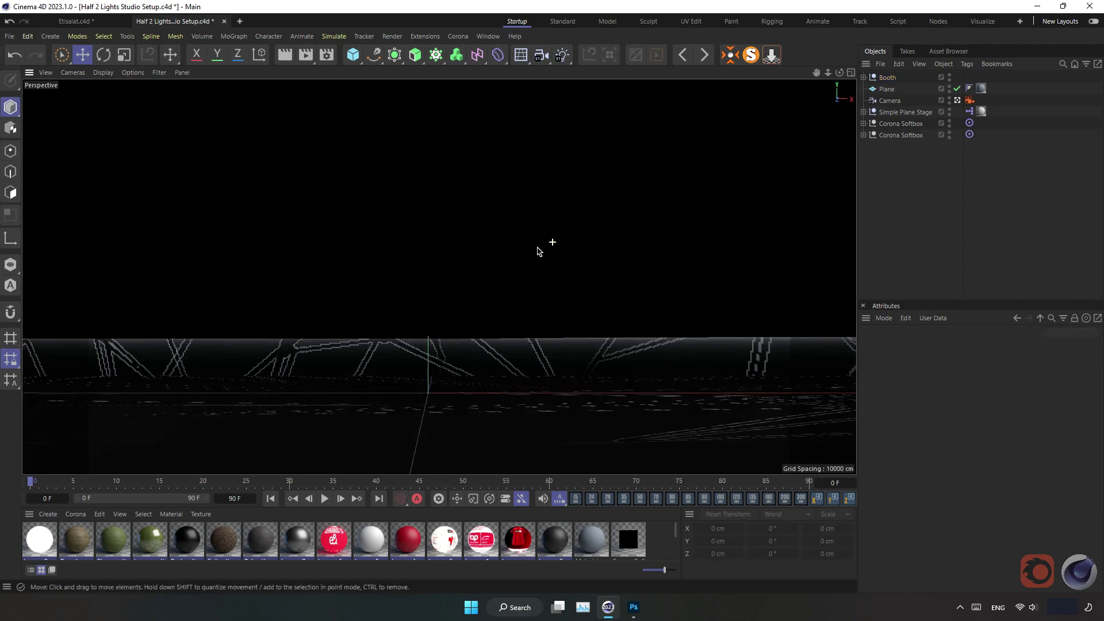
# Step: Zoom around the studio and box-select the plane, camera, stage and softboxes, excluding Booth
pyautogui.scroll(5, 386, 279)
pyautogui.scroll(-2, 469, 232)
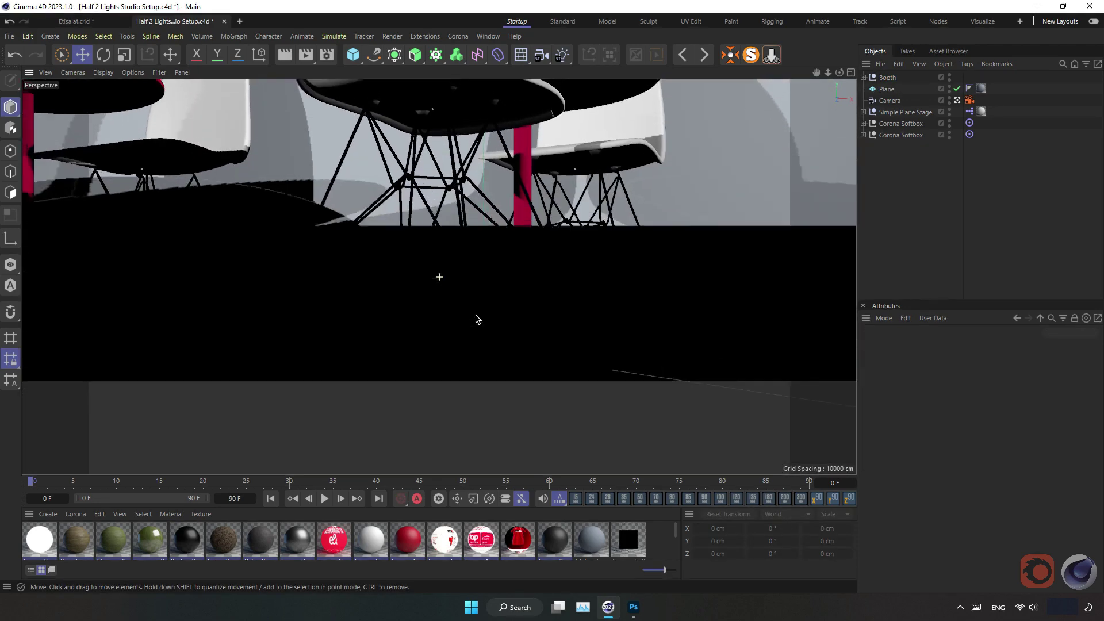
pyautogui.scroll(-2, 476, 318)
pyautogui.scroll(-2, 457, 366)
pyautogui.scroll(-1, 435, 287)
pyautogui.scroll(-2, 393, 303)
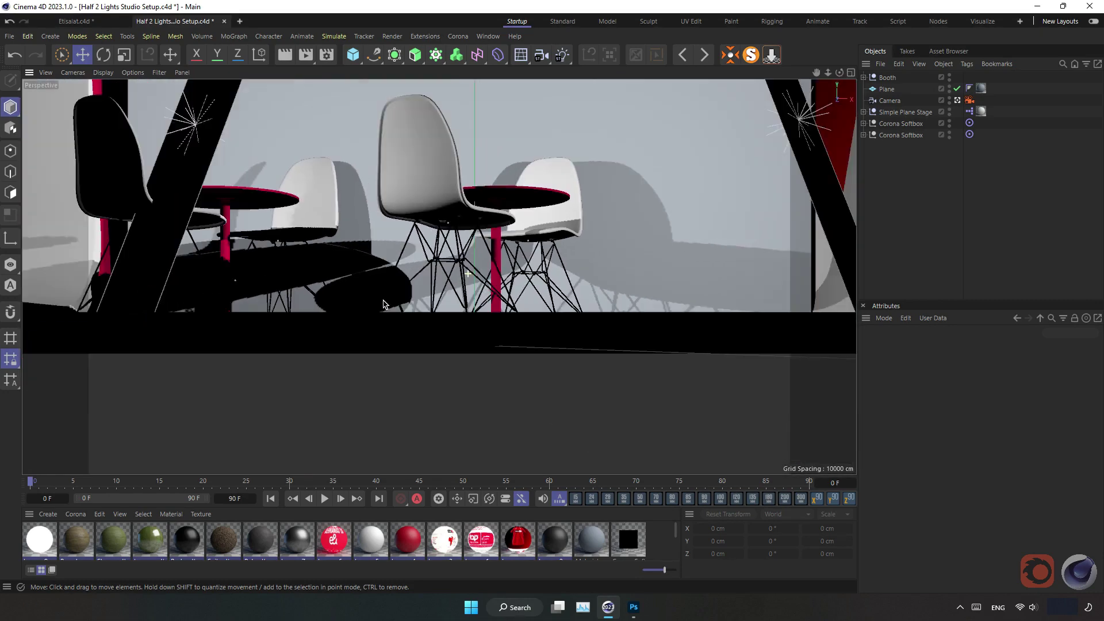
pyautogui.scroll(-2, 385, 303)
pyautogui.scroll(-1, 385, 303)
pyautogui.scroll(1, 523, 253)
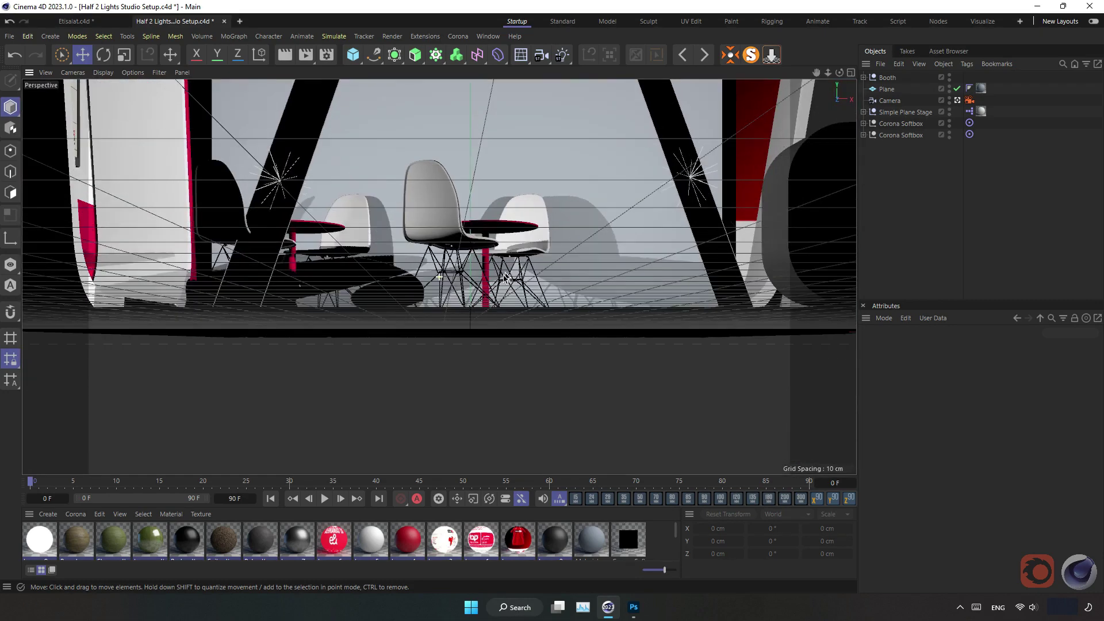
pyautogui.scroll(2, 512, 276)
pyautogui.scroll(1, 501, 304)
pyautogui.scroll(1, 494, 322)
pyautogui.scroll(-1, 477, 311)
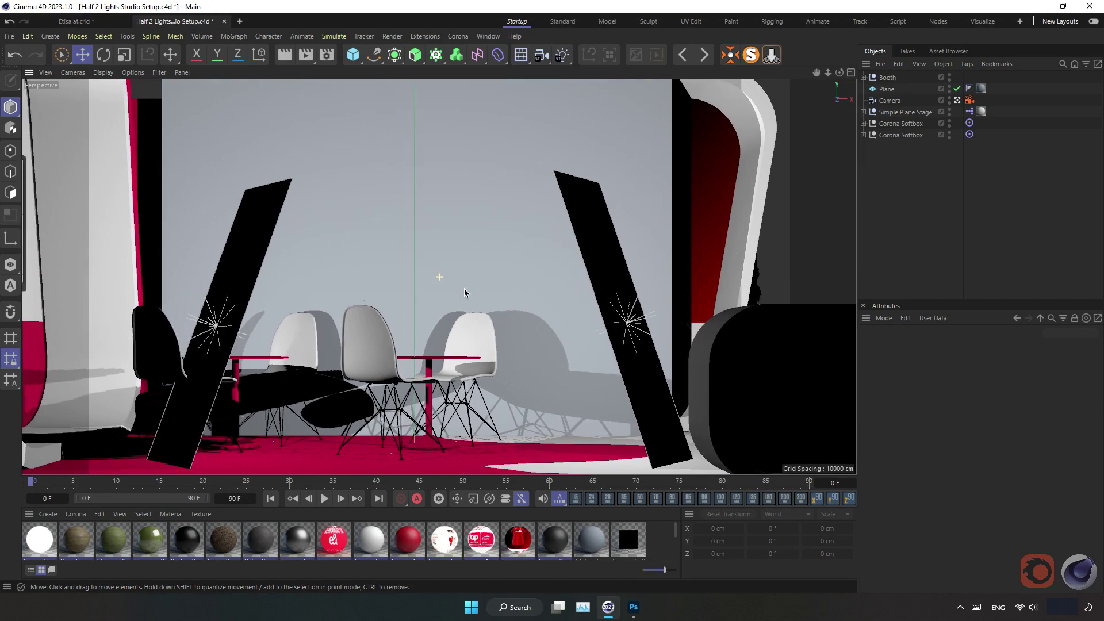
pyautogui.scroll(-1, 454, 300)
pyautogui.scroll(-1, 445, 304)
pyautogui.scroll(-2, 437, 306)
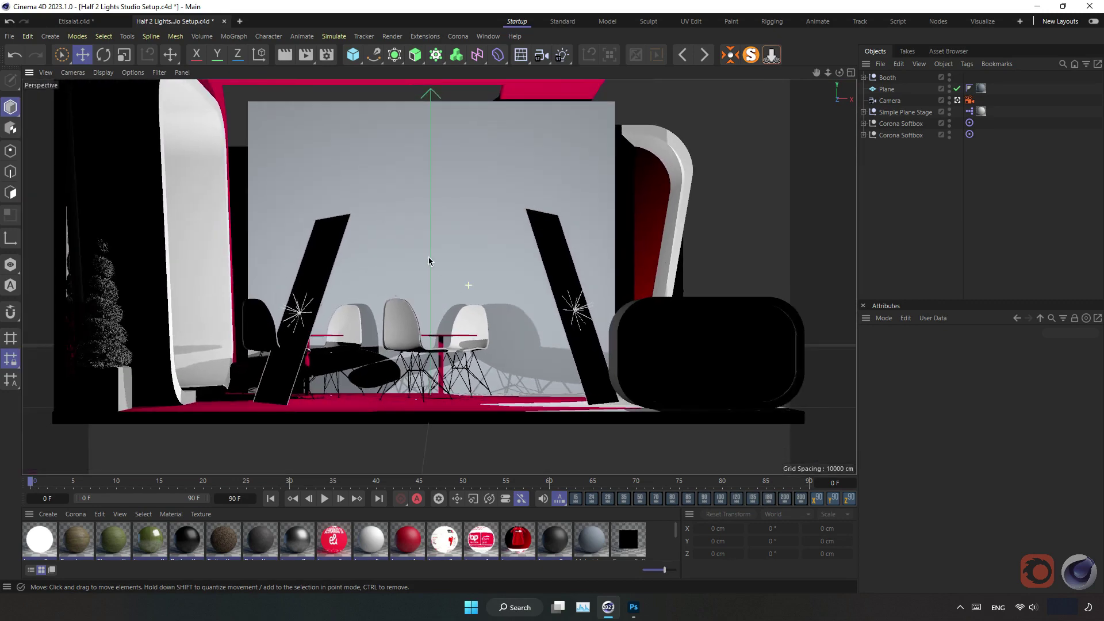
pyautogui.scroll(1, 438, 282)
pyautogui.scroll(1, 440, 284)
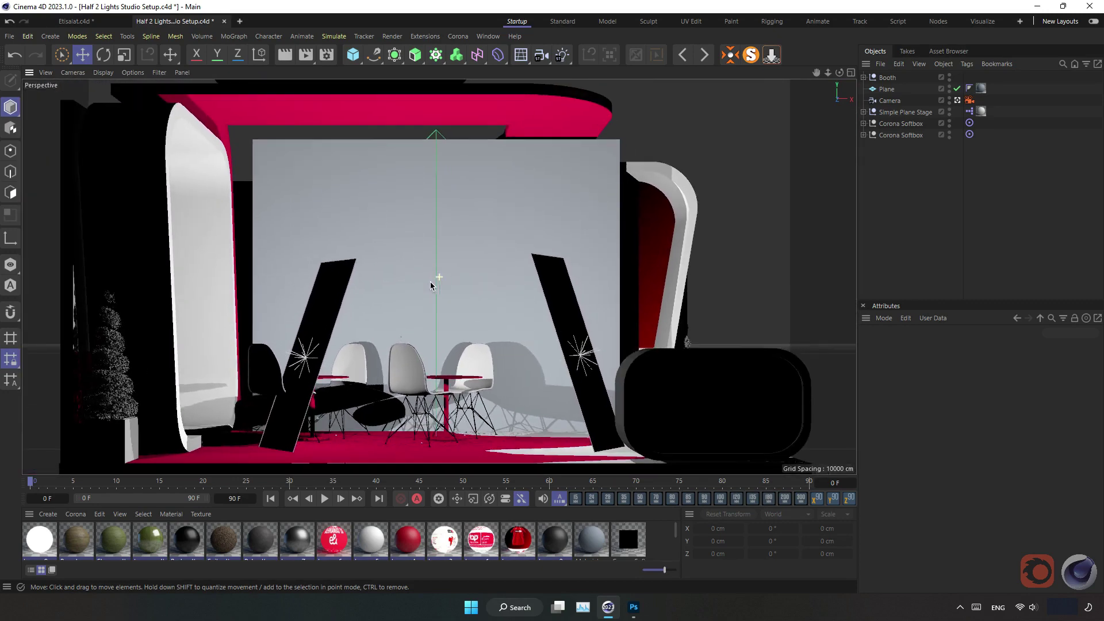
pyautogui.moveTo(923, 162); pyautogui.dragTo(881, 90)
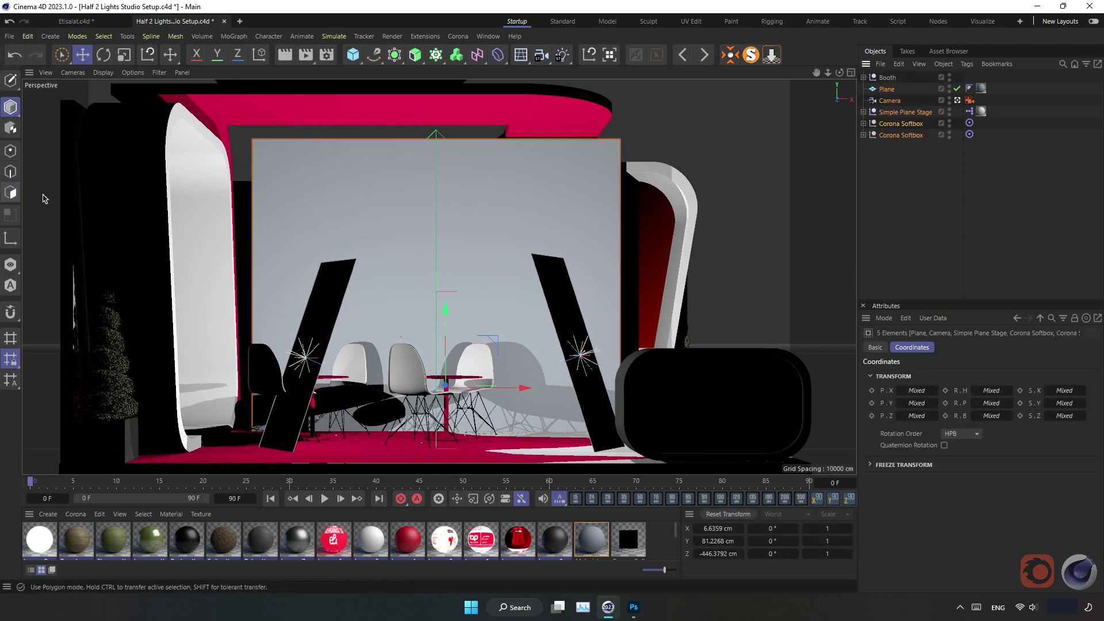
# Step: Scale up the studio plane, camera, stage and softboxes so the booth sits small between the softboxes
pyautogui.click(125, 55)
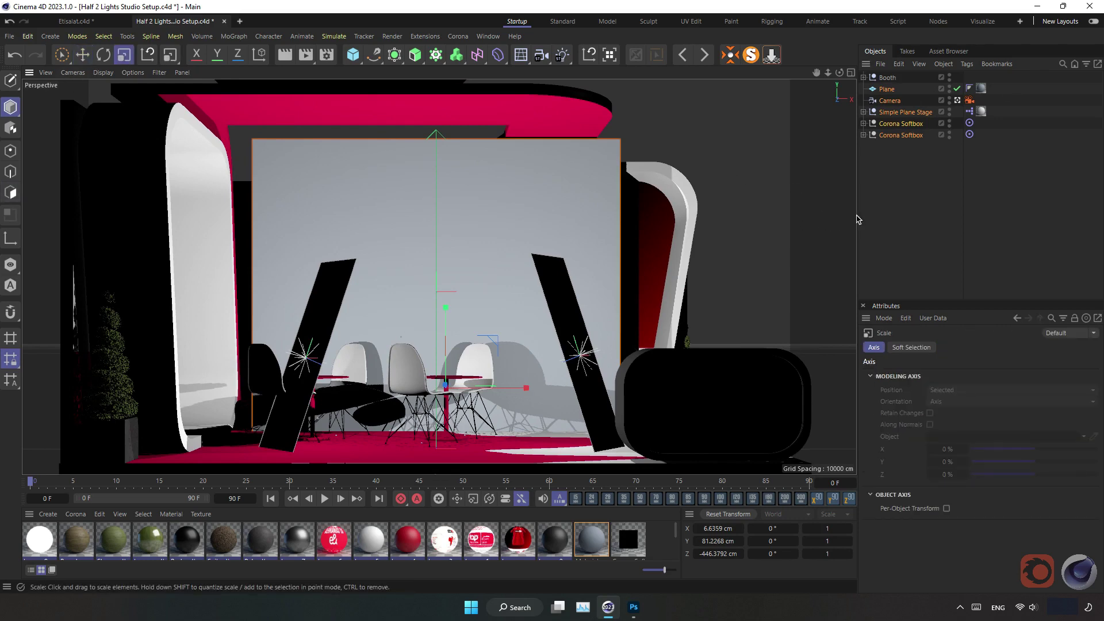
pyautogui.scroll(-5, 437, 276)
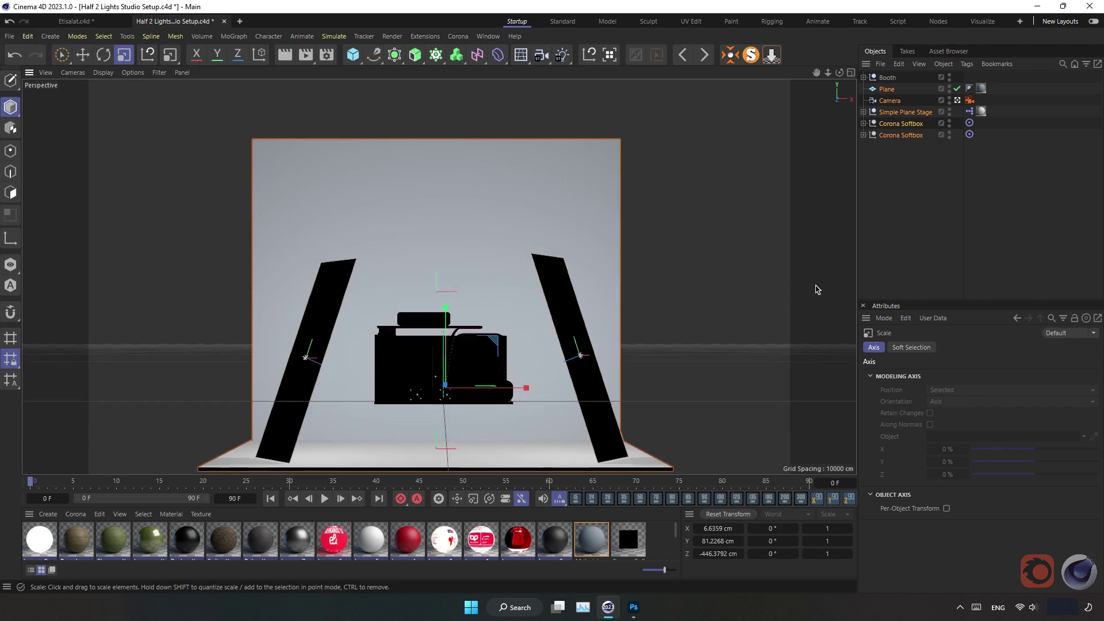
pyautogui.click(85, 59)
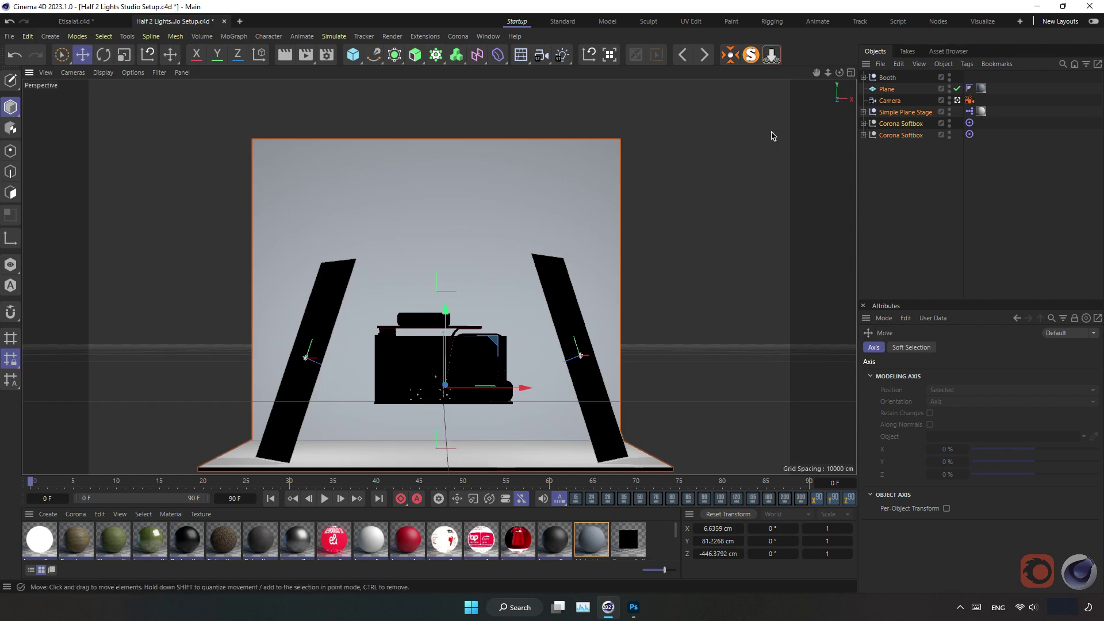
pyautogui.click(480, 336)
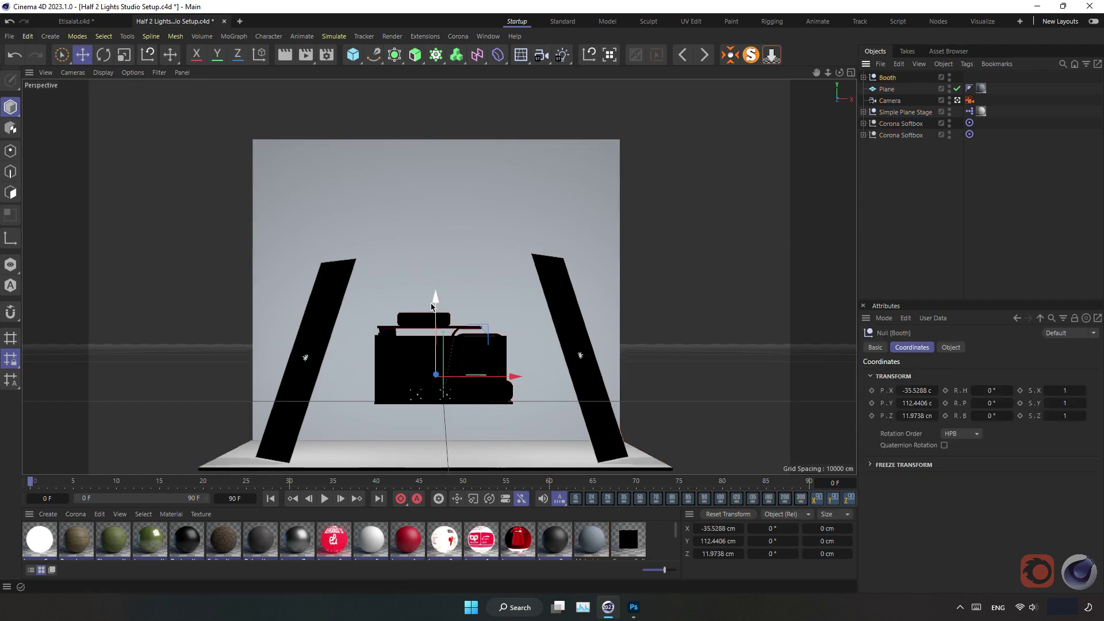
# Step: Drag the Booth down onto the stage floor and back toward the backdrop
pyautogui.moveTo(432, 321)
pyautogui.mouseDown()
pyautogui.moveTo(412, 465)
pyautogui.moveTo(188, 371)
pyautogui.mouseUp()
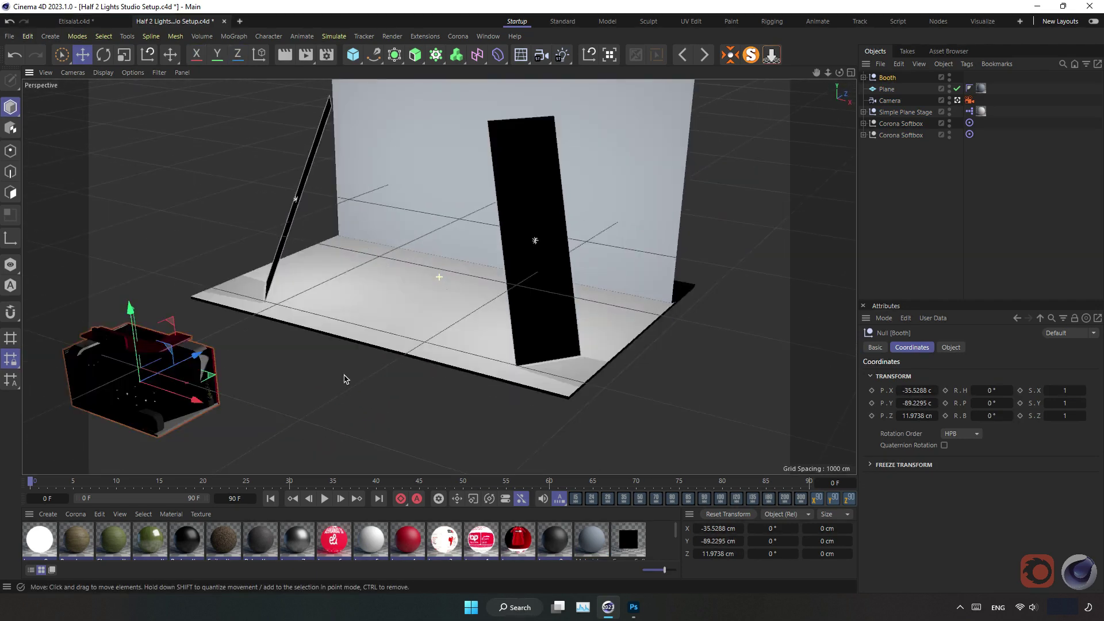
pyautogui.moveTo(227, 352)
pyautogui.mouseDown()
pyautogui.moveTo(415, 261)
pyautogui.moveTo(443, 254)
pyautogui.moveTo(459, 273)
pyautogui.moveTo(497, 274)
pyautogui.mouseUp()
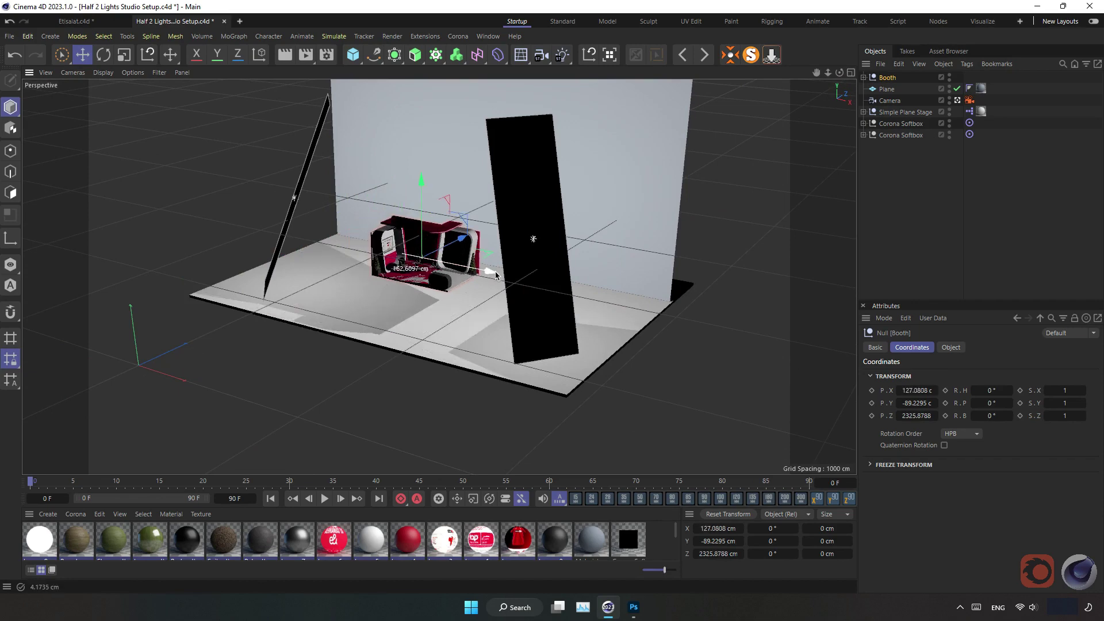
# Step: In the Top view, move the Booth to the middle of the stage between the softboxes
pyautogui.middleClick(502, 276)
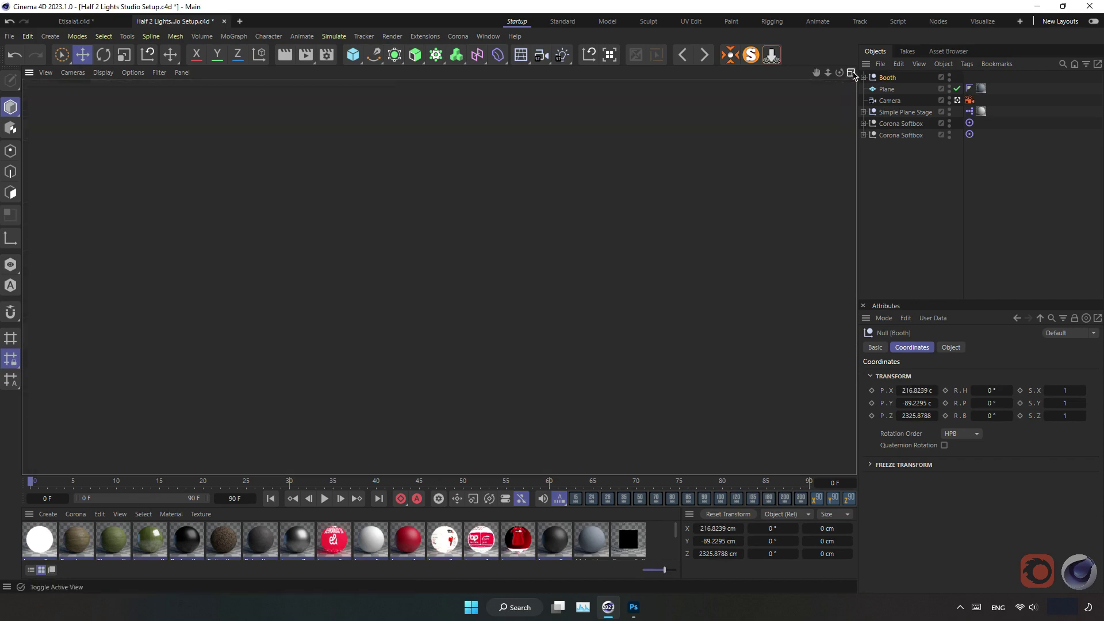
pyautogui.middleClick(632, 172)
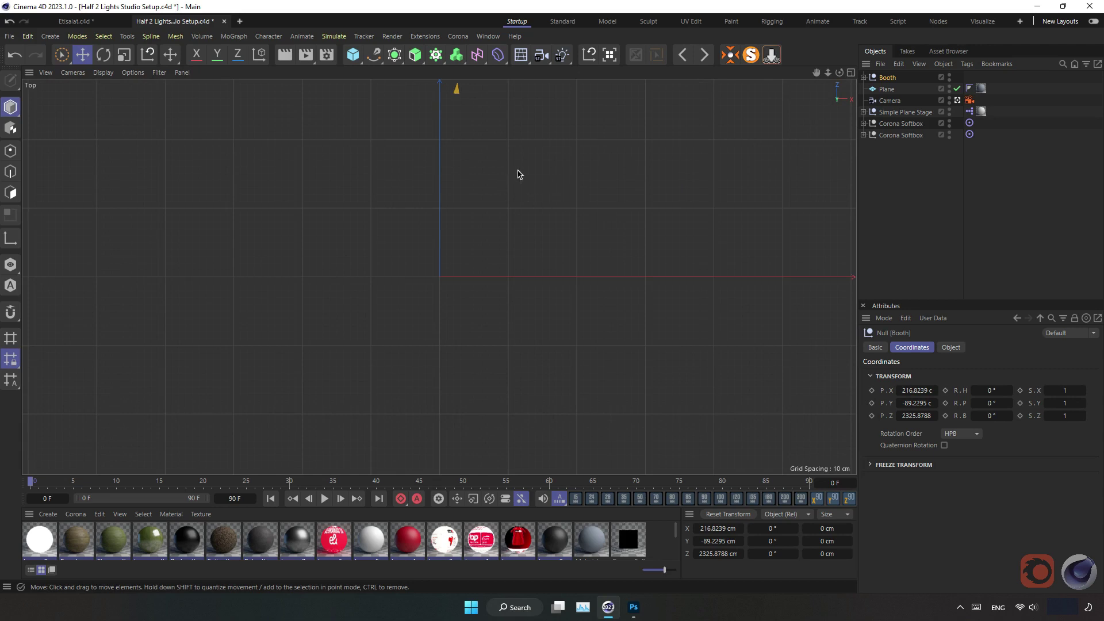
pyautogui.scroll(-3, 525, 229)
pyautogui.scroll(-3, 504, 300)
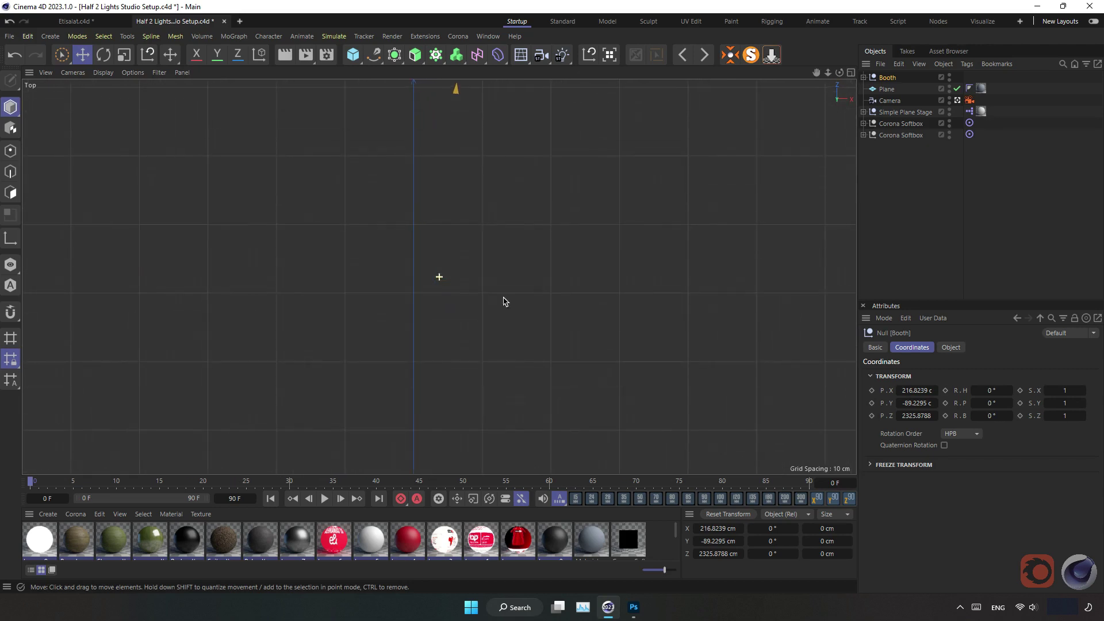
pyautogui.scroll(-3, 423, 263)
pyautogui.scroll(-3, 395, 271)
pyautogui.moveTo(495, 266); pyautogui.dragTo(497, 419, button='middle')
pyautogui.moveTo(531, 284); pyautogui.dragTo(530, 214)
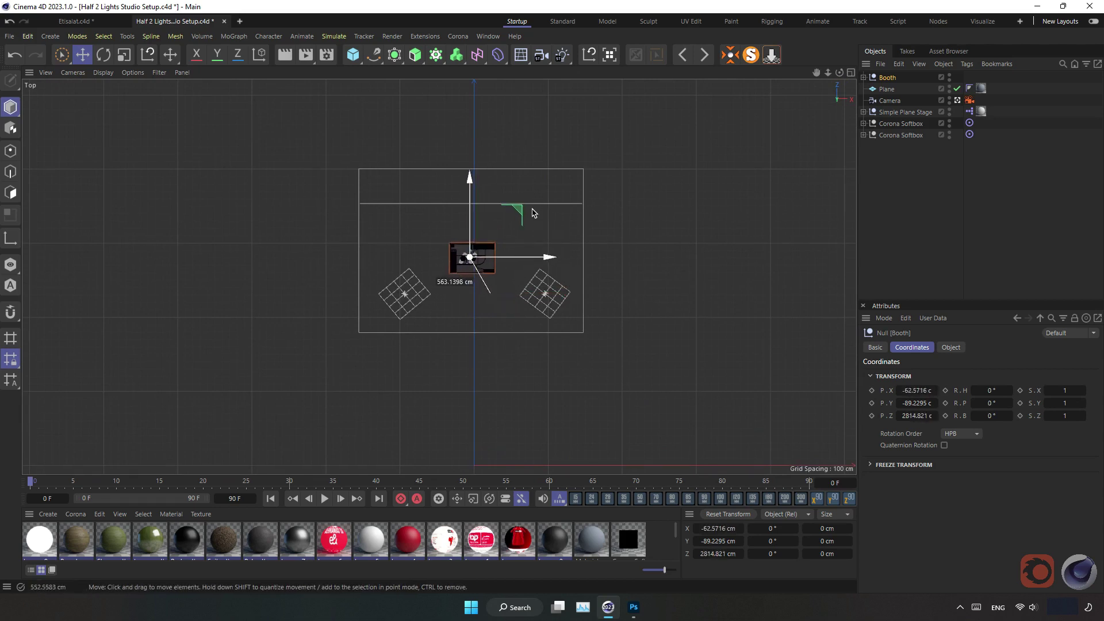
# Step: In the side view, lower the Booth to rest on the floor at Y −408.6654 cm
pyautogui.click(851, 73)
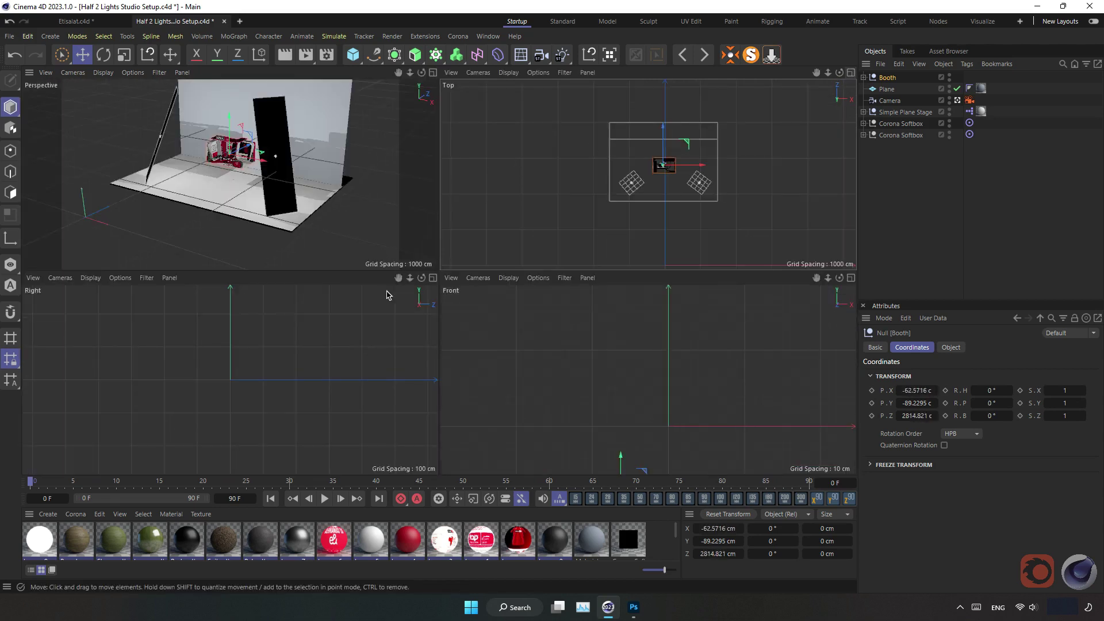
pyautogui.click(433, 278)
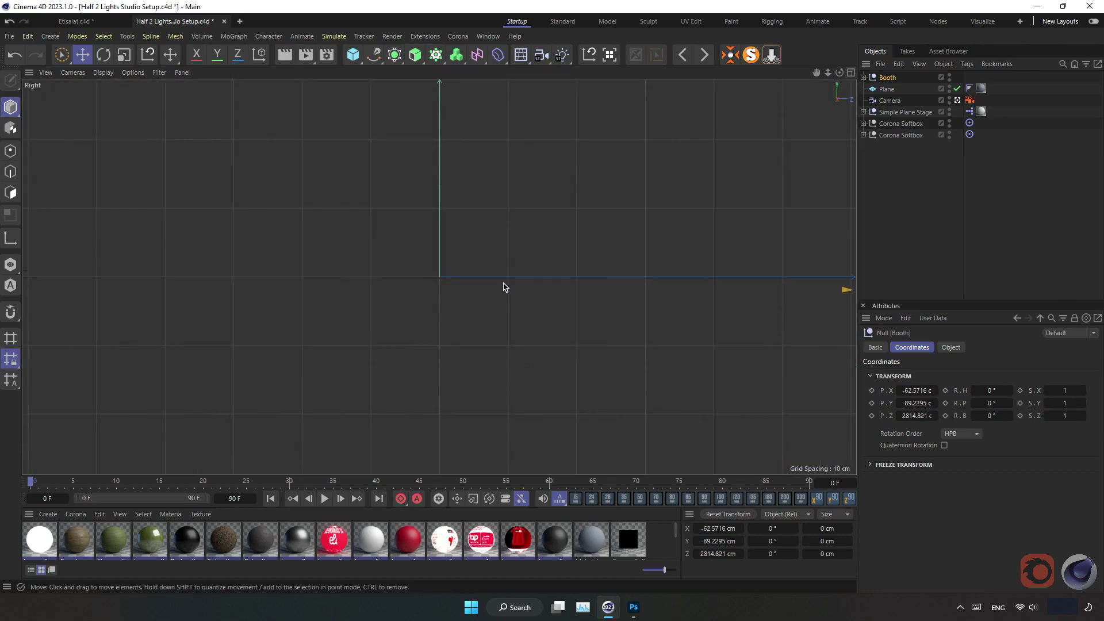
pyautogui.moveTo(529, 287); pyautogui.dragTo(461, 301, button='middle')
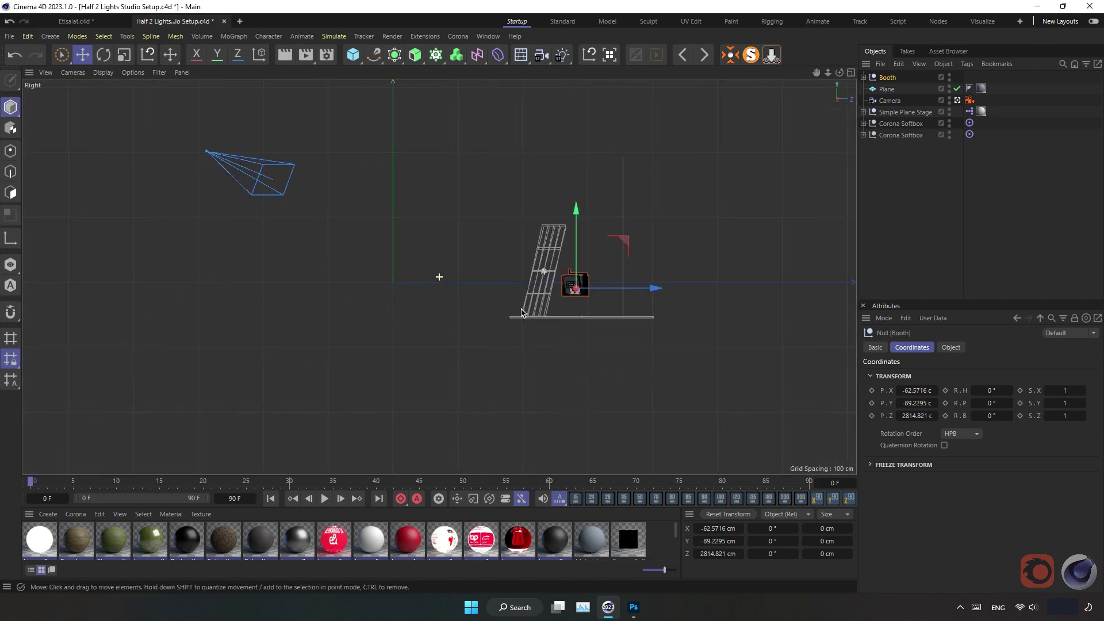
pyautogui.scroll(5, 592, 308)
pyautogui.moveTo(592, 307); pyautogui.dragTo(436, 320, button='middle')
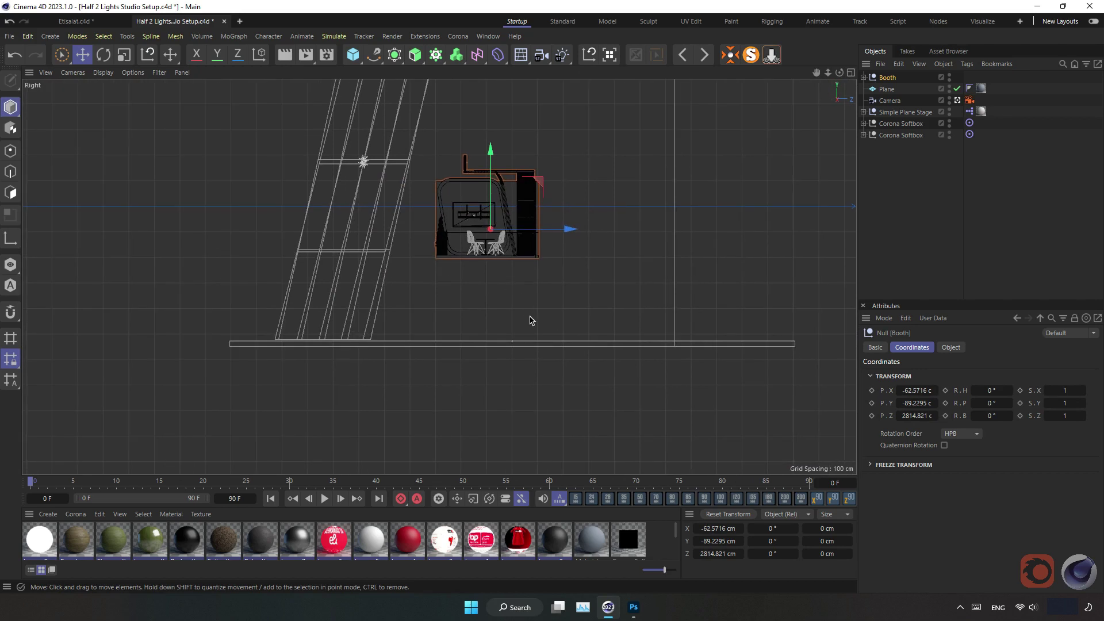
pyautogui.moveTo(529, 318); pyautogui.dragTo(546, 384)
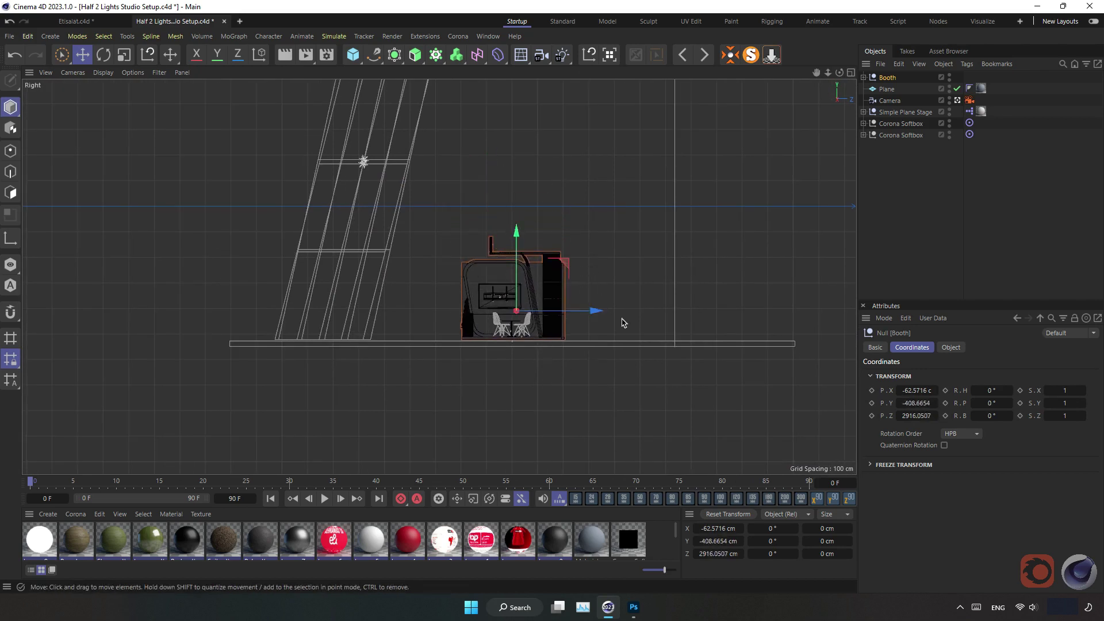
pyautogui.click(851, 73)
# Step: Maximize the Perspective view, zoom in to a higher frontal angle, and deselect the booth
pyautogui.click(433, 73)
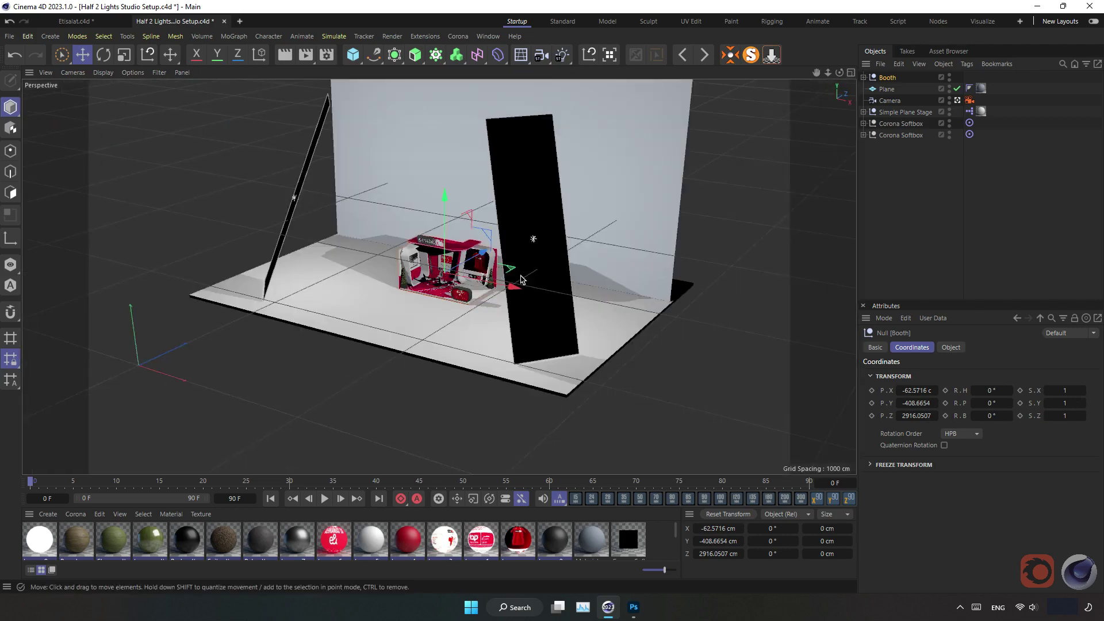
pyautogui.scroll(2, 504, 289)
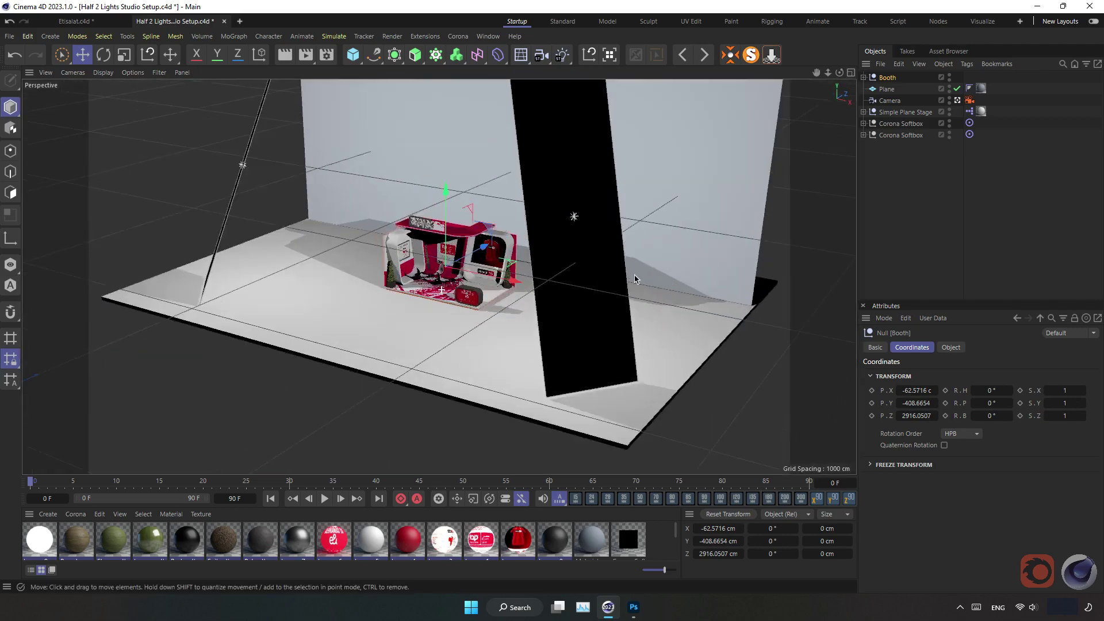
pyautogui.scroll(4, 535, 287)
pyautogui.scroll(2, 580, 284)
pyautogui.scroll(2, 638, 281)
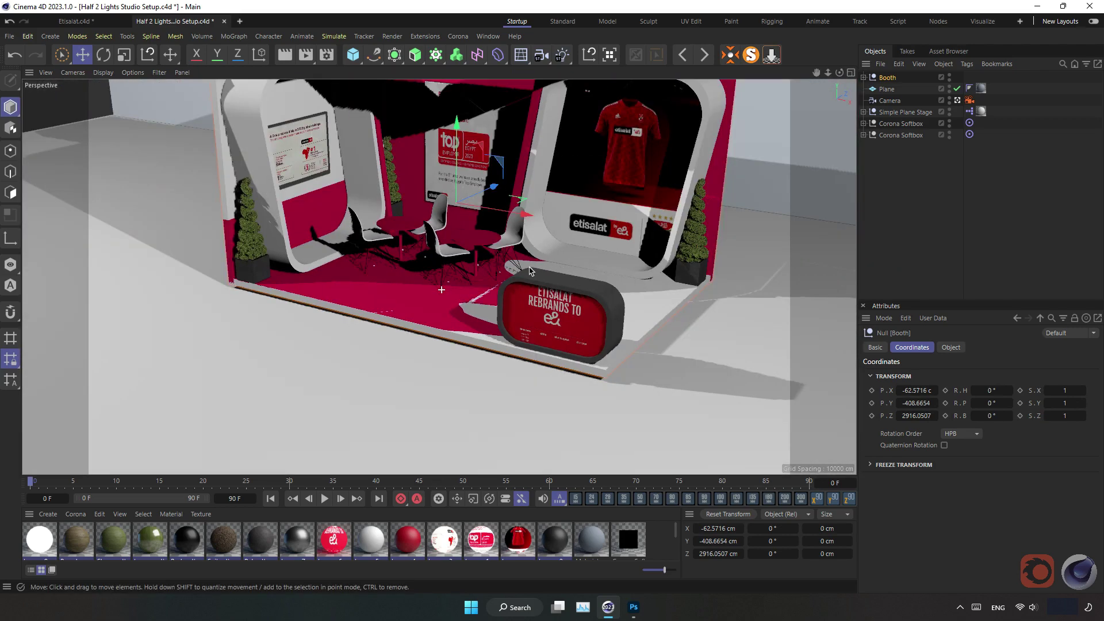
pyautogui.keyDown('alt'); pyautogui.moveTo(529, 271); pyautogui.dragTo(419, 225); pyautogui.keyUp('alt')
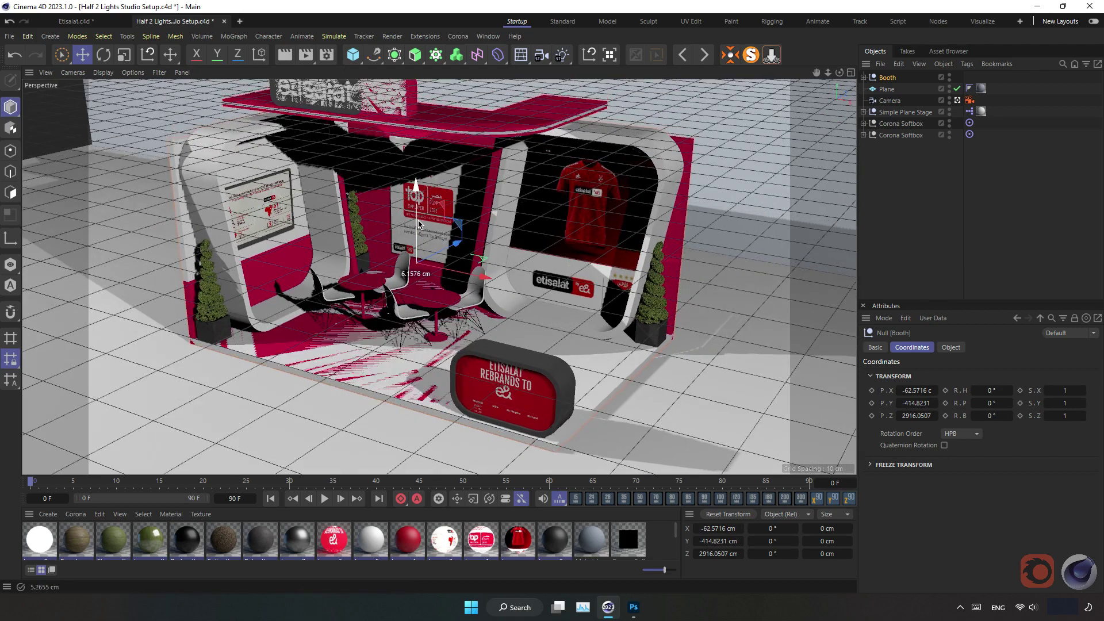
pyautogui.hotkey('ctrl', 'shift', 'a')
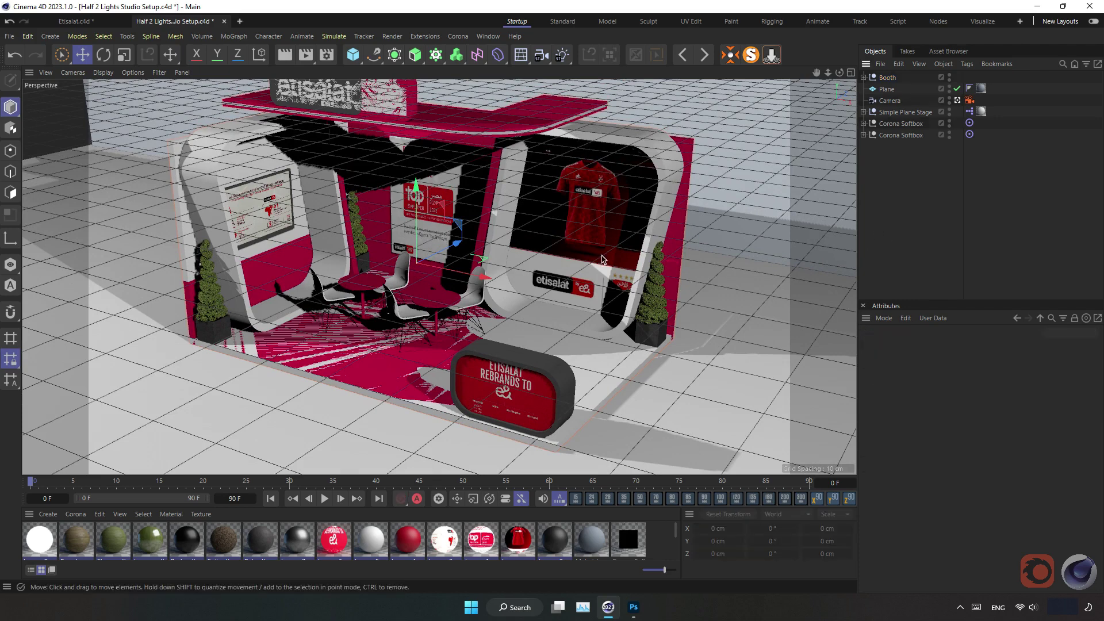
# Step: Orbit and zoom to a frontal eye-level shot of the booth
pyautogui.moveTo(439, 248)
pyautogui.keyDown('alt'); pyautogui.mouseDown()
pyautogui.moveTo(415, 289)
pyautogui.moveTo(507, 244)
pyautogui.moveTo(452, 277)
pyautogui.moveTo(420, 342)
pyautogui.moveTo(405, 343)
pyautogui.mouseUp(); pyautogui.keyUp('alt')
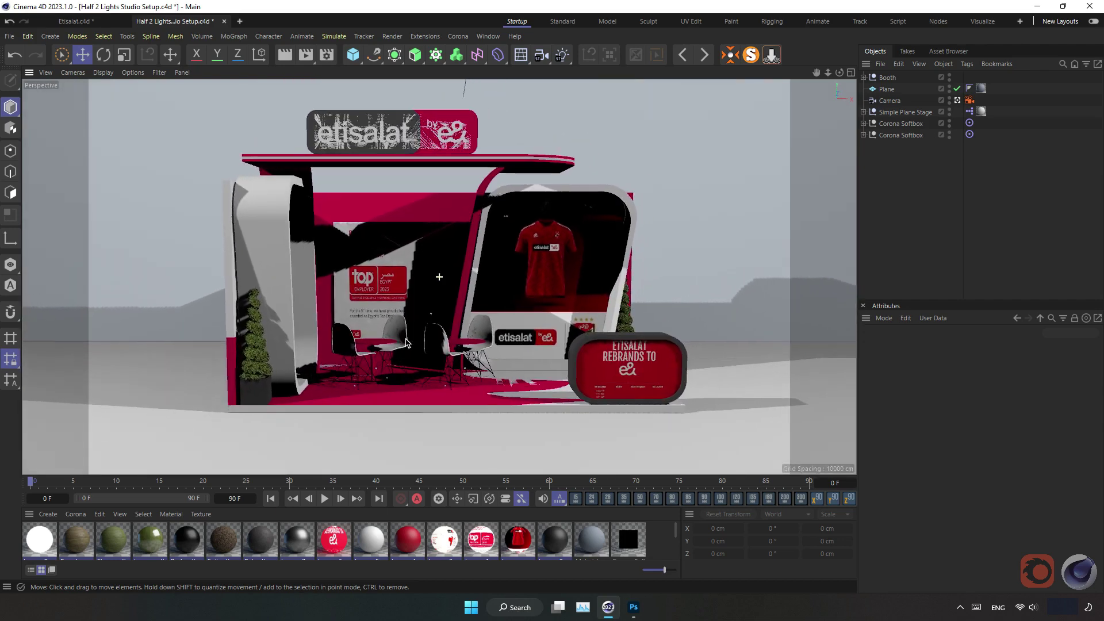
pyautogui.scroll(1, 481, 334)
pyautogui.scroll(1, 483, 333)
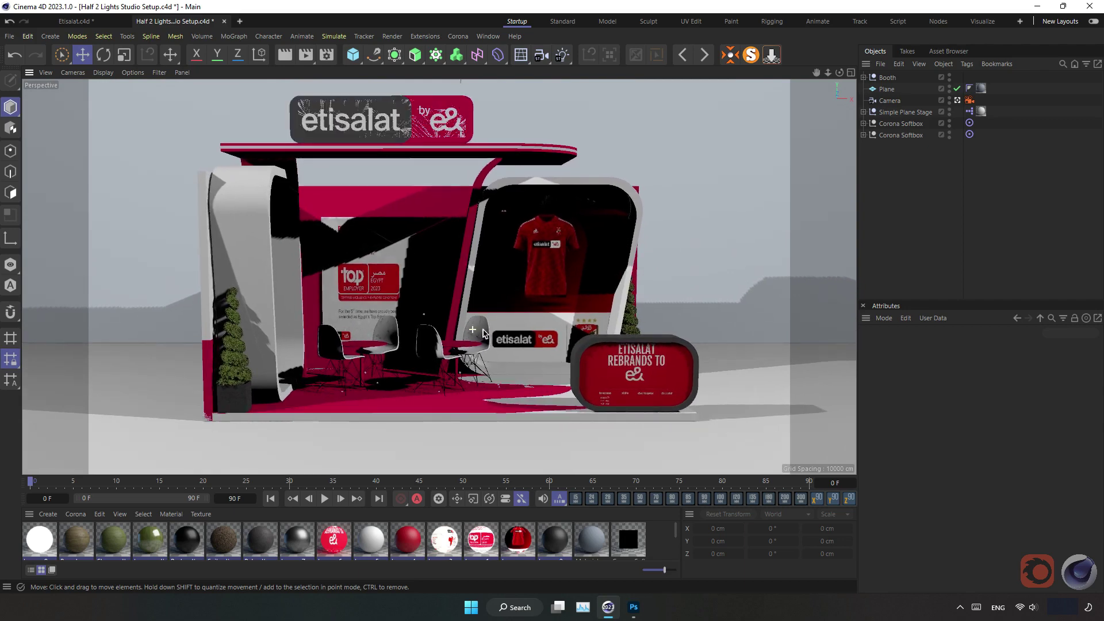
pyautogui.scroll(1, 485, 333)
pyautogui.scroll(1, 488, 333)
pyautogui.keyDown('alt'); pyautogui.moveTo(457, 339); pyautogui.dragTo(453, 345); pyautogui.keyUp('alt')
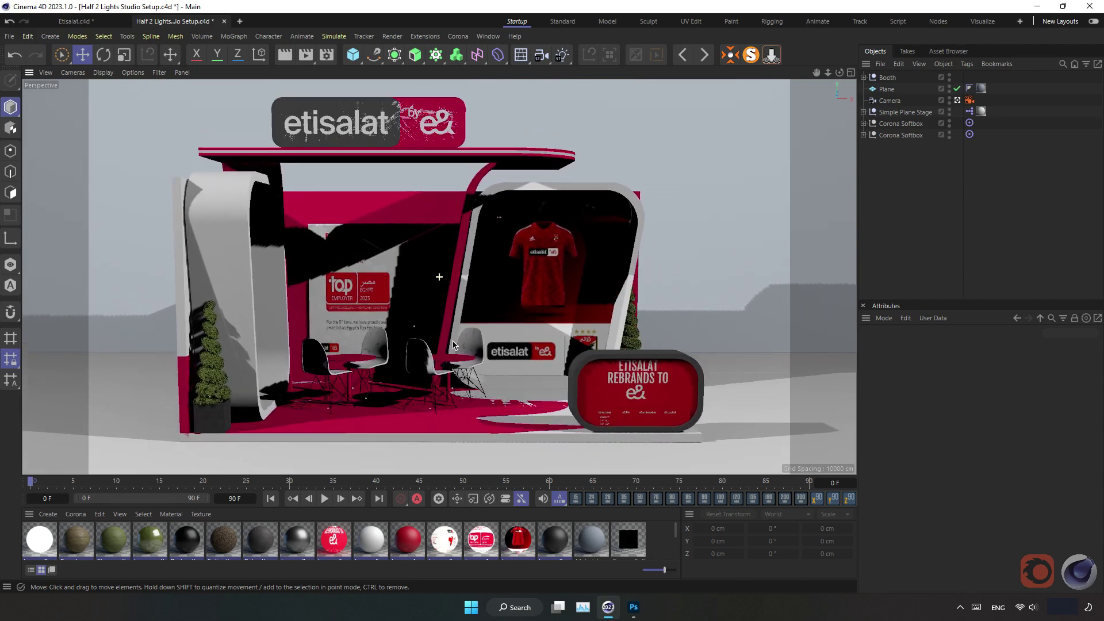
pyautogui.scroll(1, 453, 351)
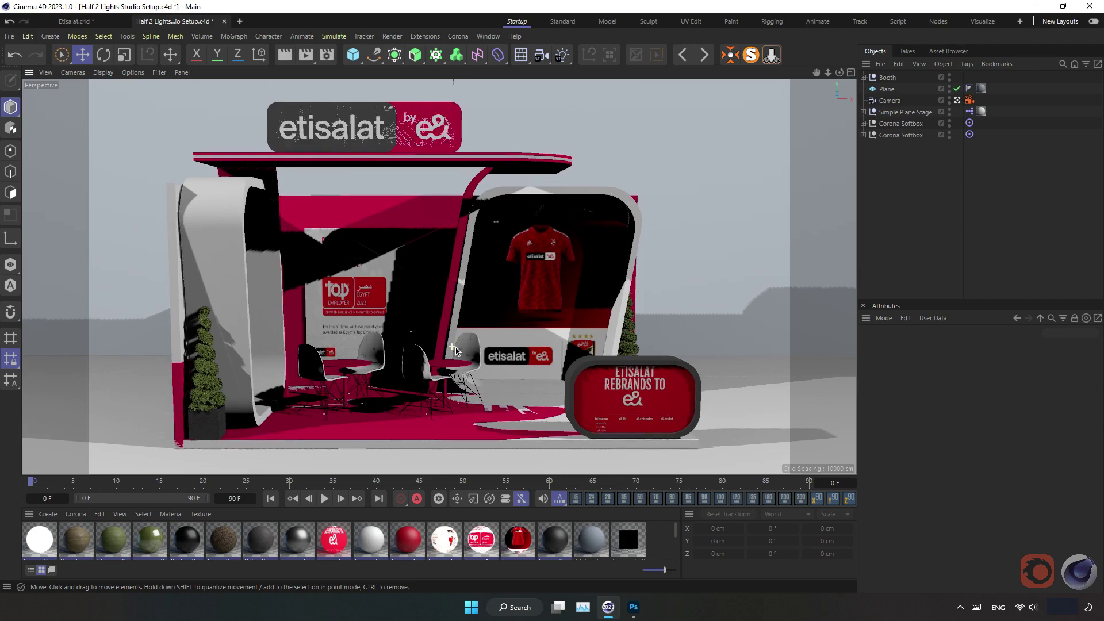
pyautogui.scroll(1, 456, 352)
pyautogui.scroll(1, 458, 351)
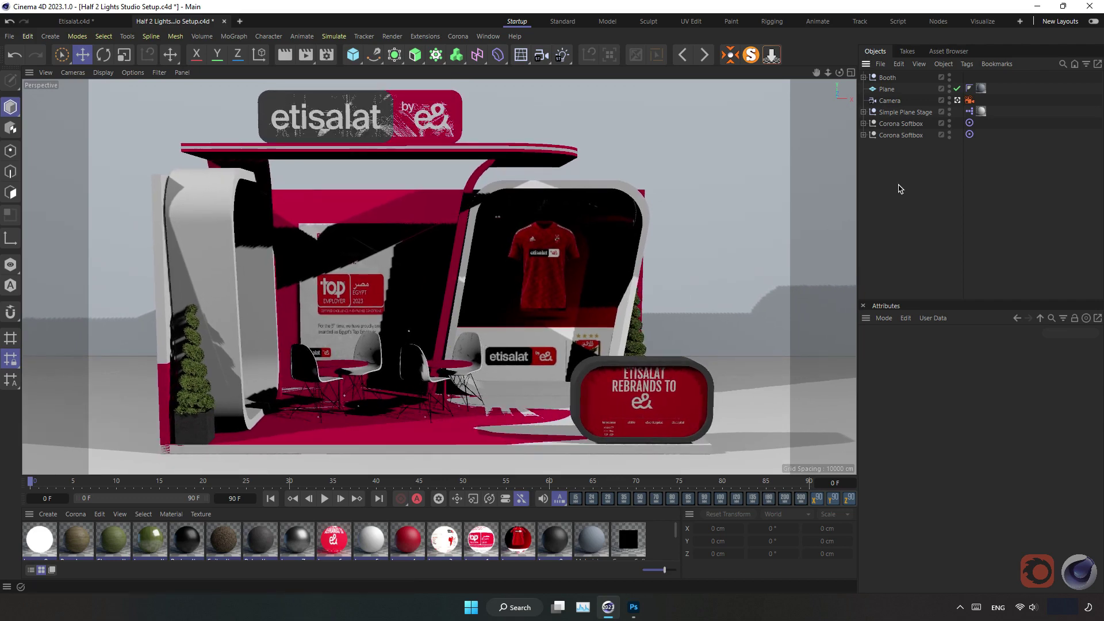
# Step: Set Corona's denoise mode to Corona high quality in General settings, then close Render Settings
pyautogui.click(326, 57)
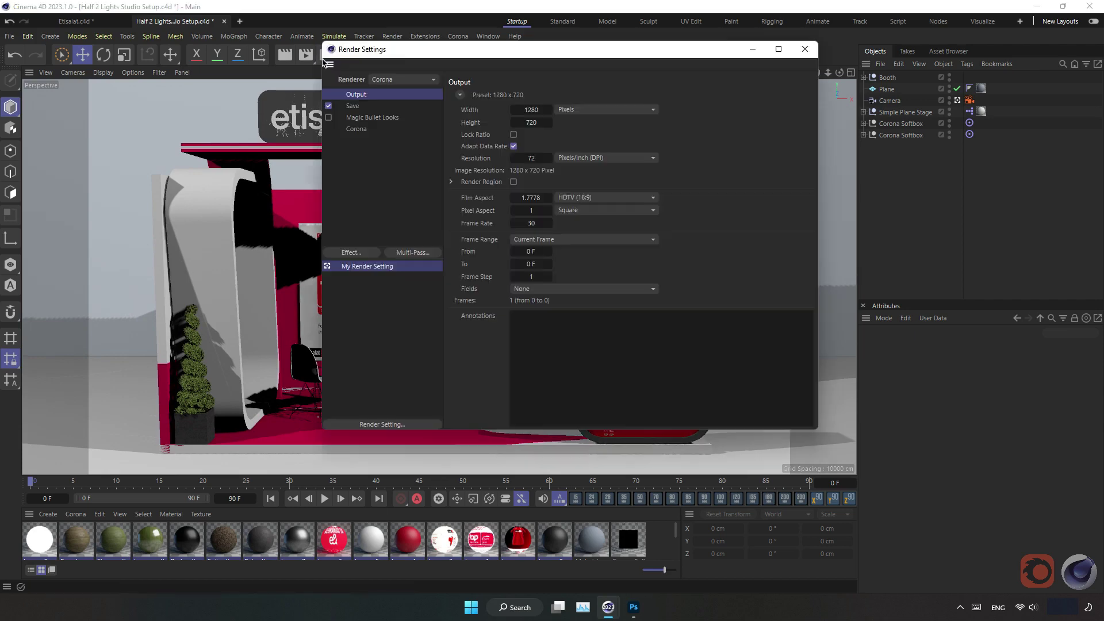
pyautogui.click(359, 129)
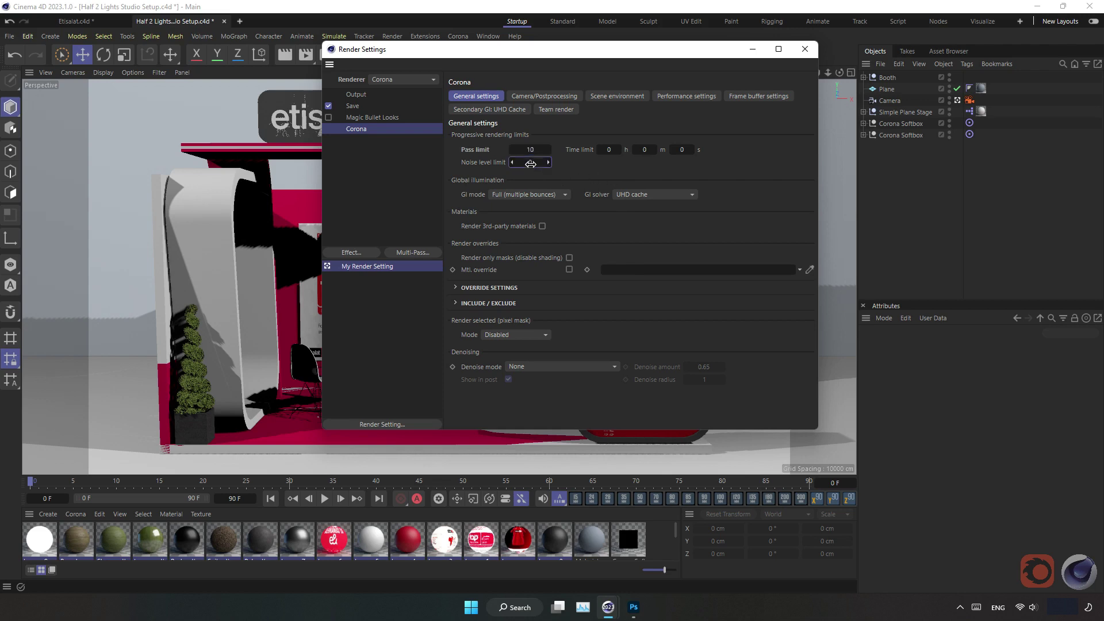
pyautogui.click(608, 369)
pyautogui.click(573, 432)
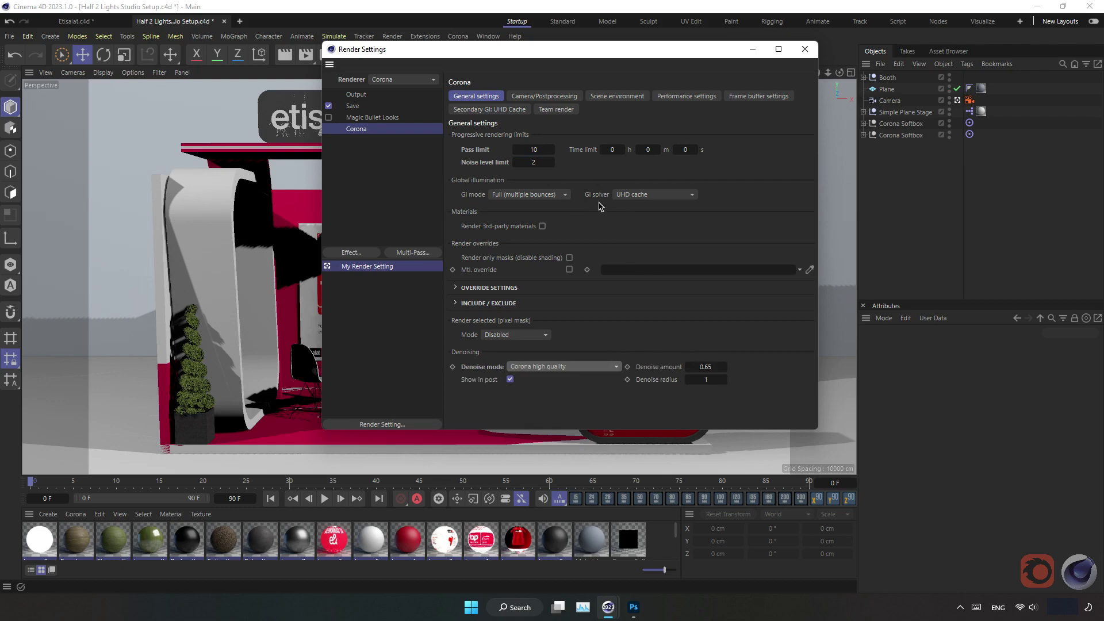
pyautogui.click(805, 50)
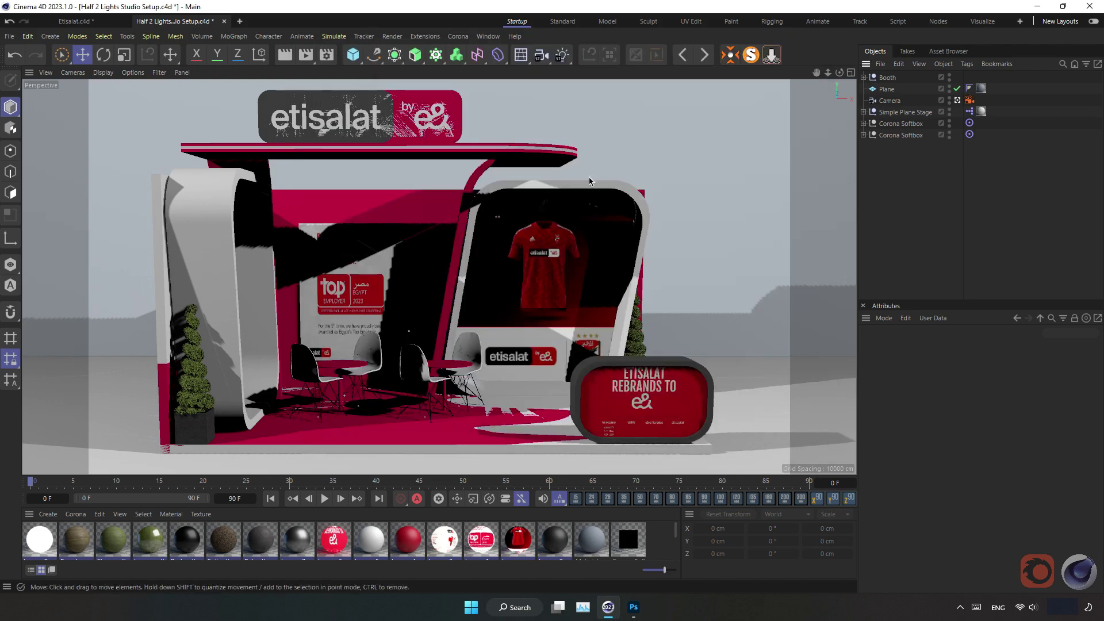
# Step: Duplicate the scene camera as Camera.1 and frame the booth at an angle through it
pyautogui.click(891, 102)
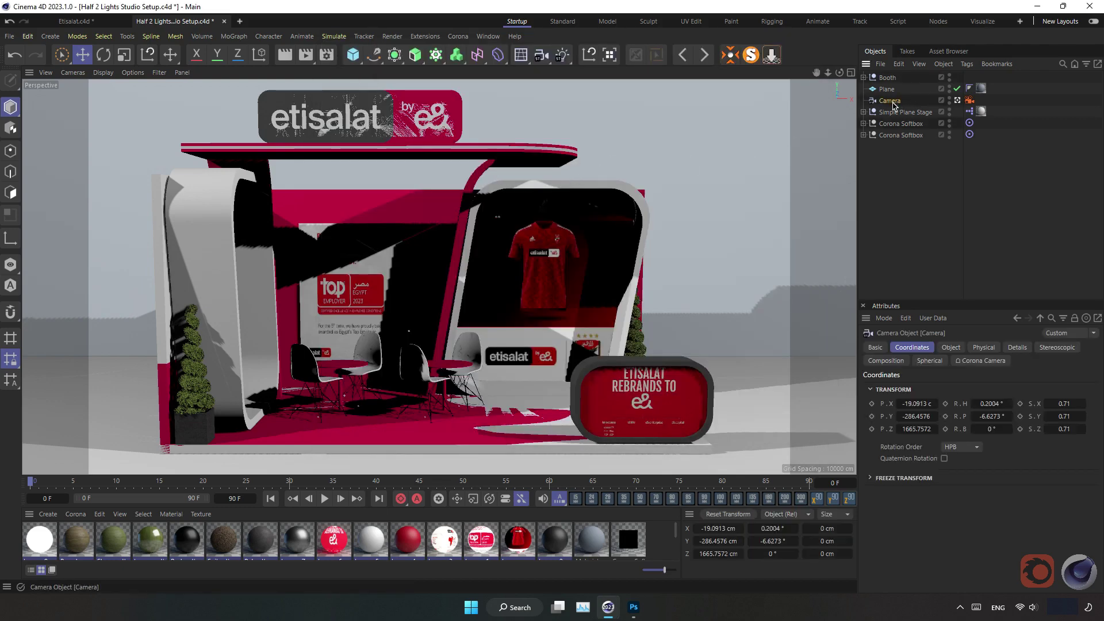
pyautogui.keyDown('ctrl'); pyautogui.moveTo(891, 111); pyautogui.dragTo(892, 112); pyautogui.keyUp('ctrl')
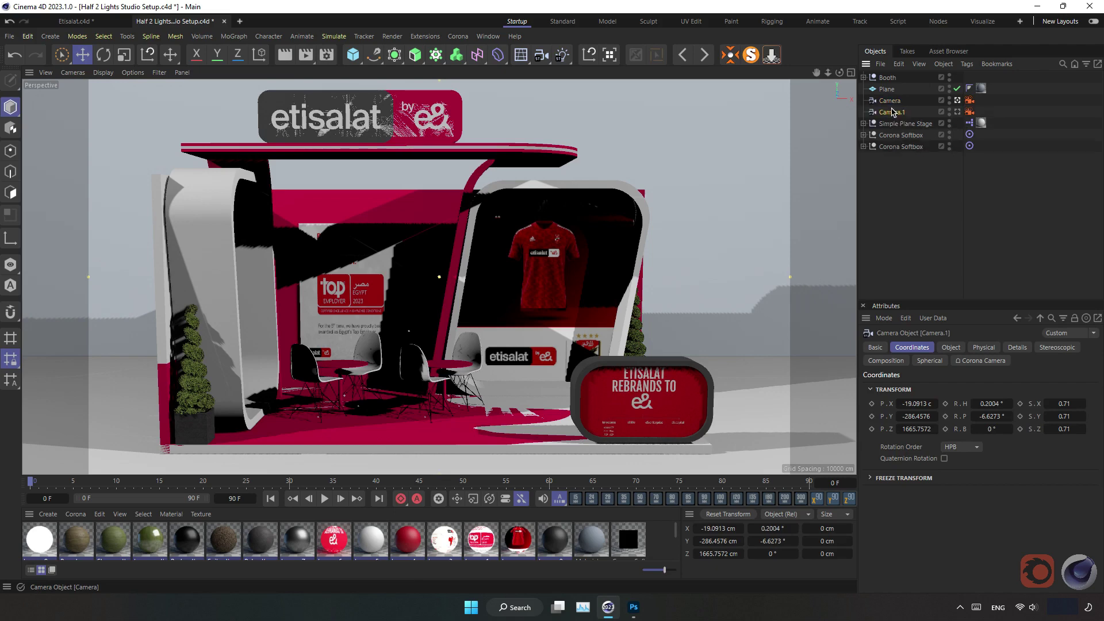
pyautogui.click(958, 112)
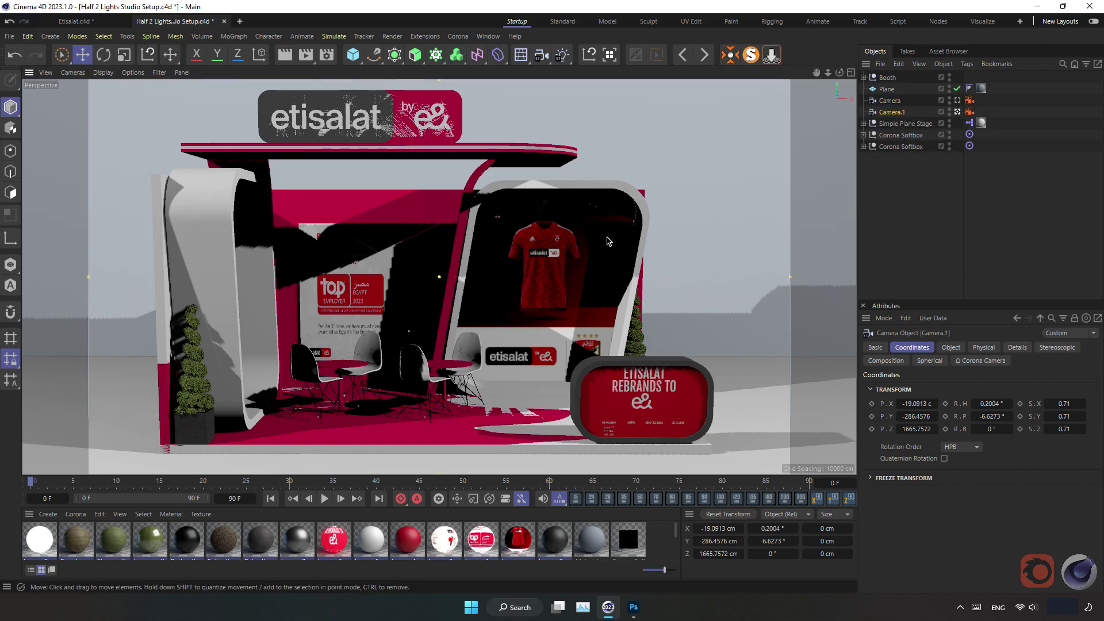
pyautogui.keyDown('alt'); pyautogui.moveTo(608, 240); pyautogui.dragTo(451, 235); pyautogui.keyUp('alt')
pyautogui.keyDown('alt'); pyautogui.moveTo(477, 237); pyautogui.dragTo(707, 244, button='right'); pyautogui.keyUp('alt')
pyautogui.keyDown('alt'); pyautogui.moveTo(707, 244); pyautogui.dragTo(596, 271, button='middle'); pyautogui.keyUp('alt')
pyautogui.moveTo(435, 273)
pyautogui.keyDown('alt'); pyautogui.mouseDown(button='right')
pyautogui.moveTo(418, 282)
pyautogui.moveTo(406, 271)
pyautogui.moveTo(413, 280)
pyautogui.mouseUp(button='right'); pyautogui.keyUp('alt')
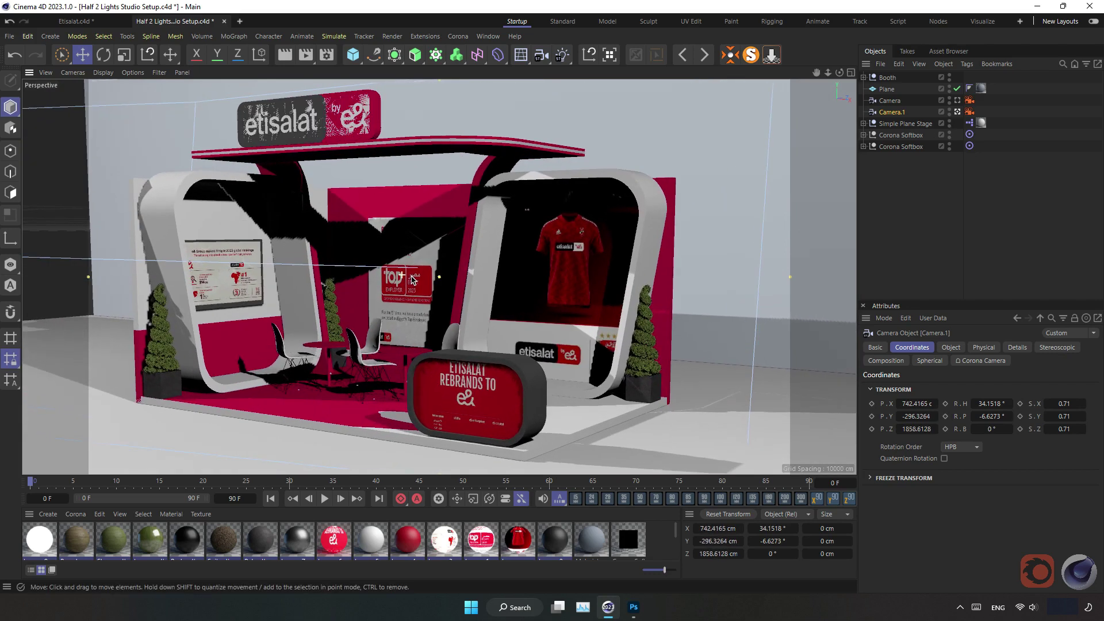
# Step: Refine Camera.1's front-left framing of the booth and select the floor Plane
pyautogui.click(949, 99)
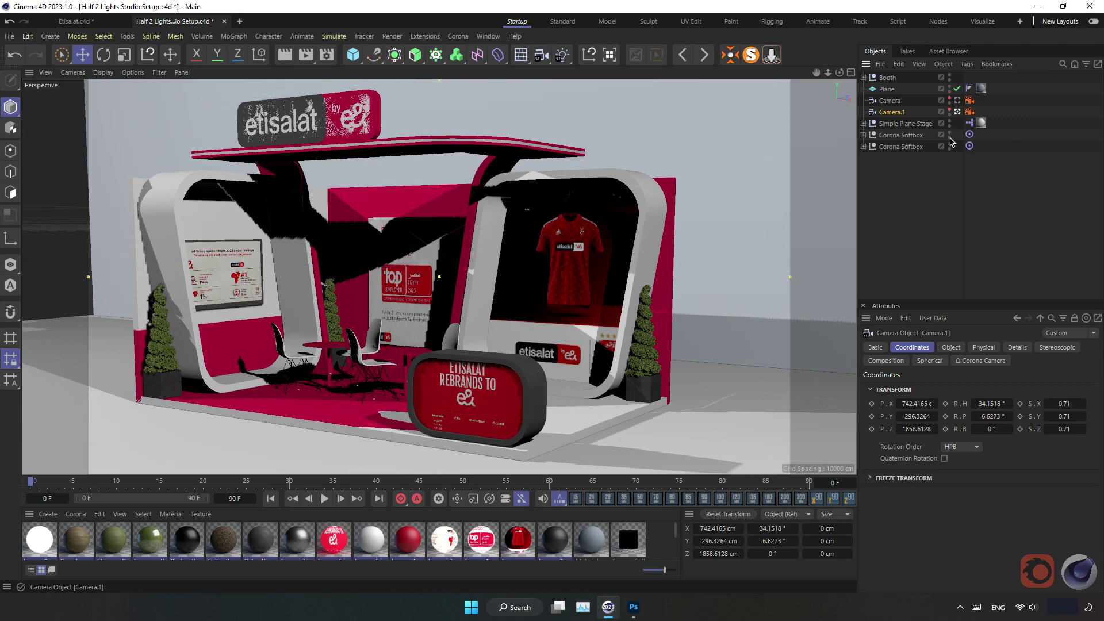
pyautogui.keyDown('alt'); pyautogui.moveTo(440, 249); pyautogui.dragTo(422, 261); pyautogui.keyUp('alt')
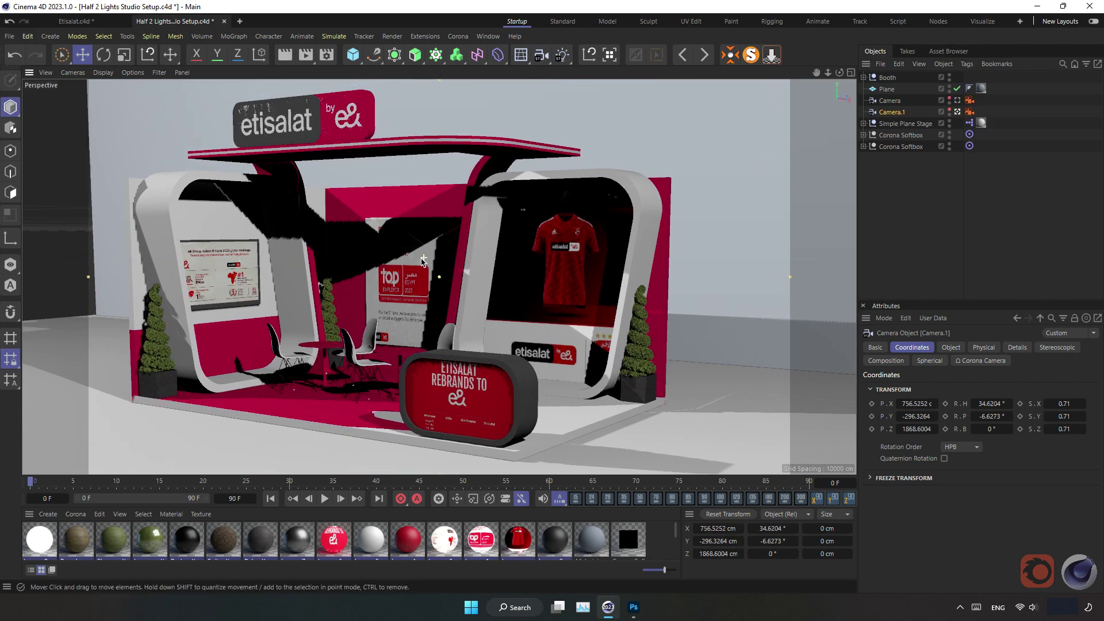
pyautogui.keyDown('alt'); pyautogui.moveTo(420, 260); pyautogui.dragTo(454, 261, button='middle'); pyautogui.keyUp('alt')
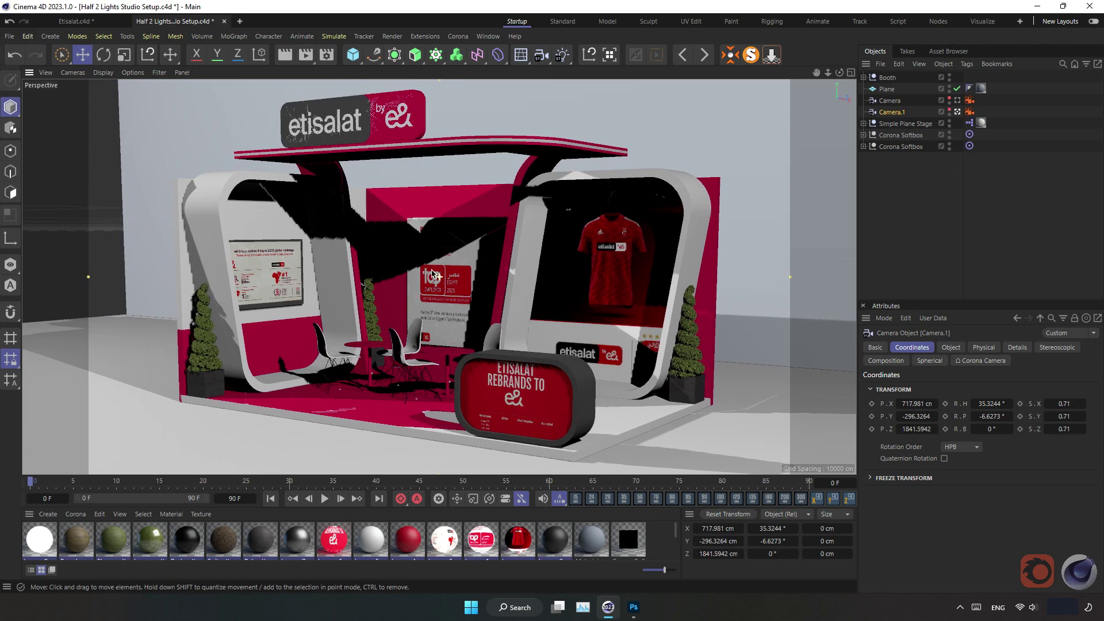
pyautogui.keyDown('alt'); pyautogui.moveTo(433, 275); pyautogui.dragTo(418, 272); pyautogui.keyUp('alt')
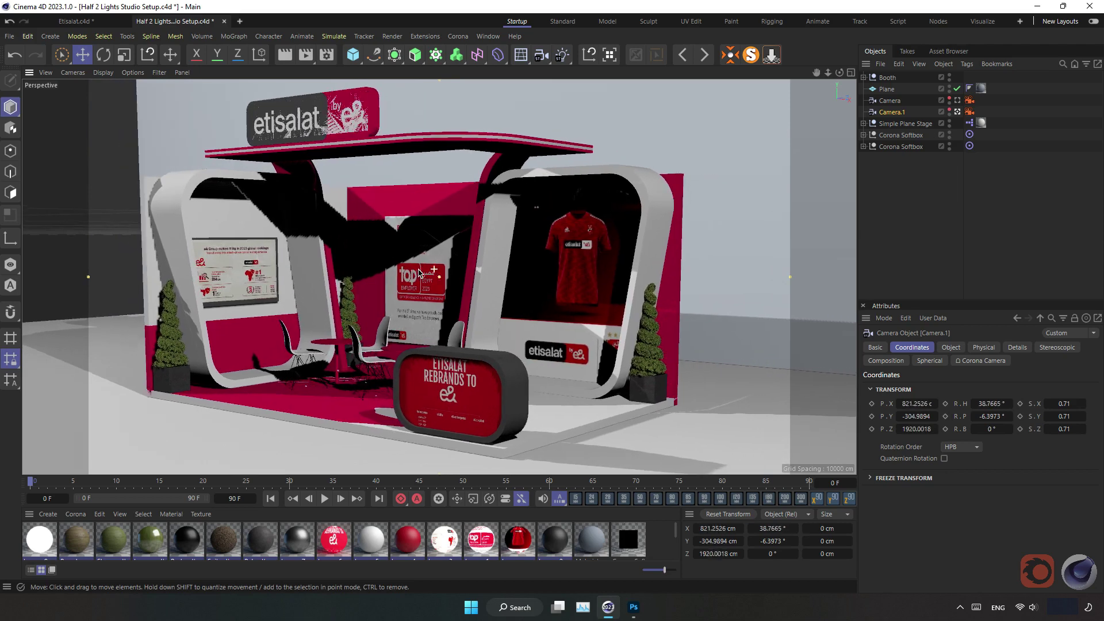
pyautogui.keyDown('alt'); pyautogui.moveTo(419, 272); pyautogui.dragTo(420, 276, button='middle'); pyautogui.keyUp('alt')
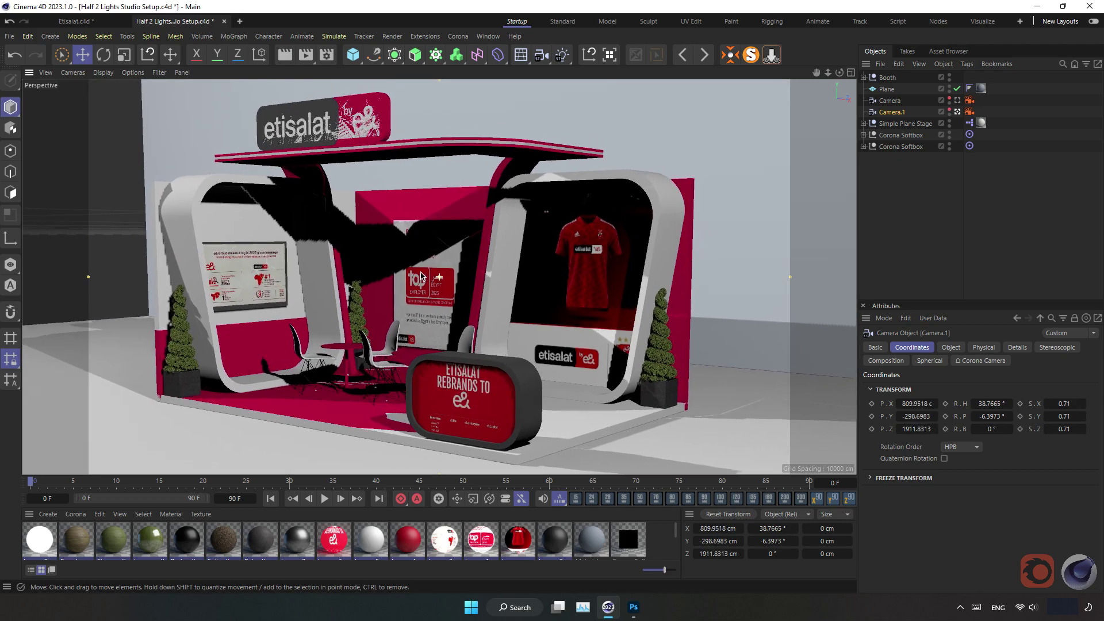
pyautogui.click(202, 142)
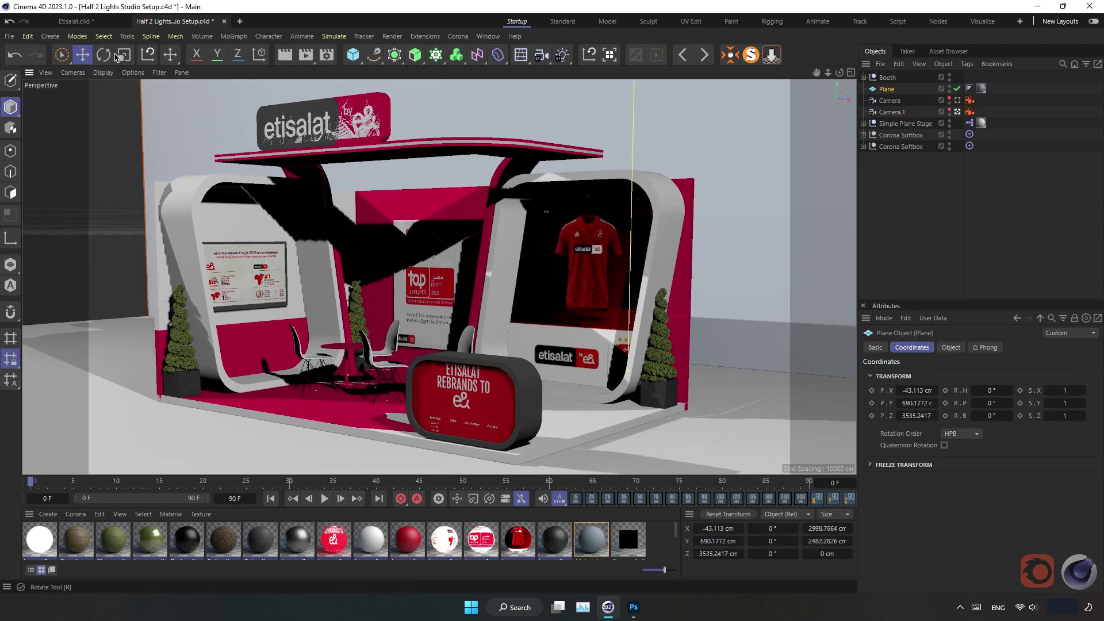
# Step: Scale the floor Plane and Simple Plane Stage to about 166% in Top view, then return to Perspective
pyautogui.keyDown('shift'); pyautogui.click(115, 346); pyautogui.keyUp('shift')
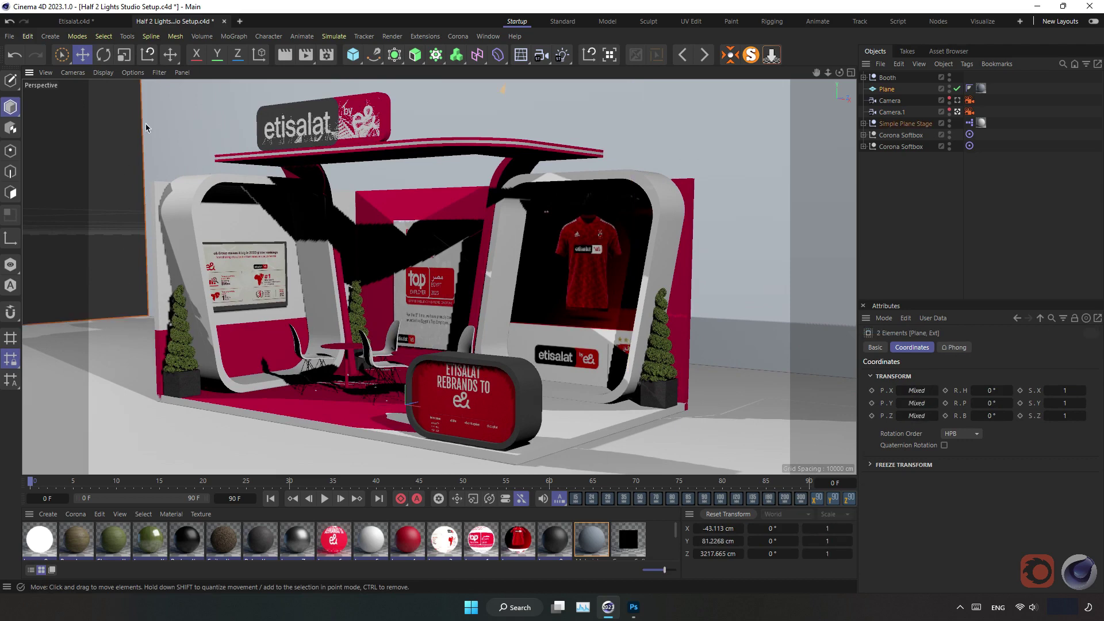
pyautogui.press('t')
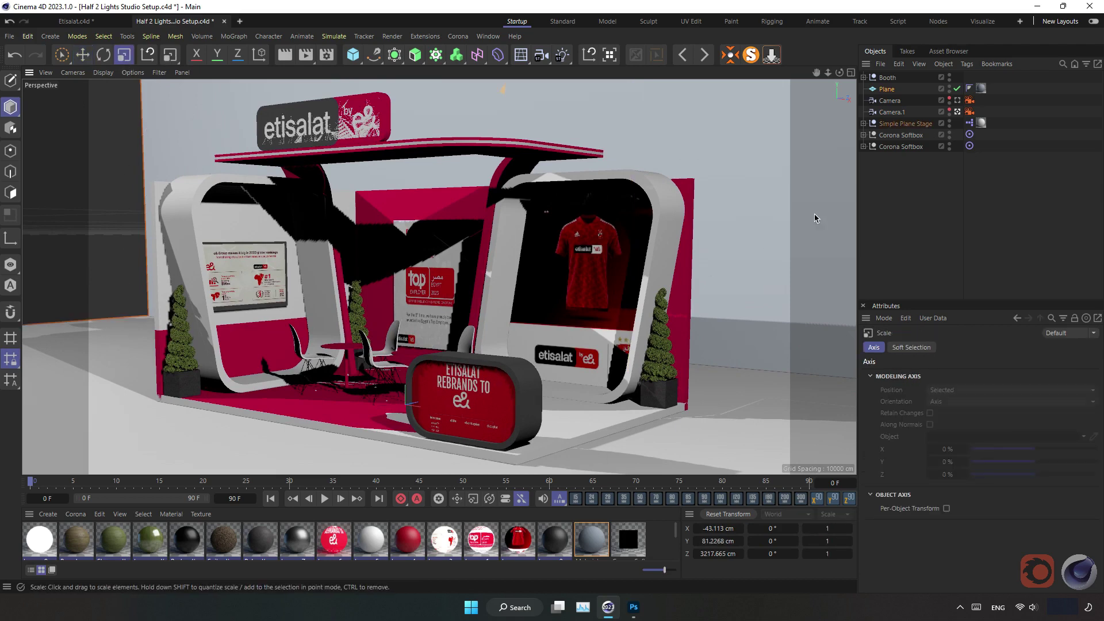
pyautogui.click(851, 72)
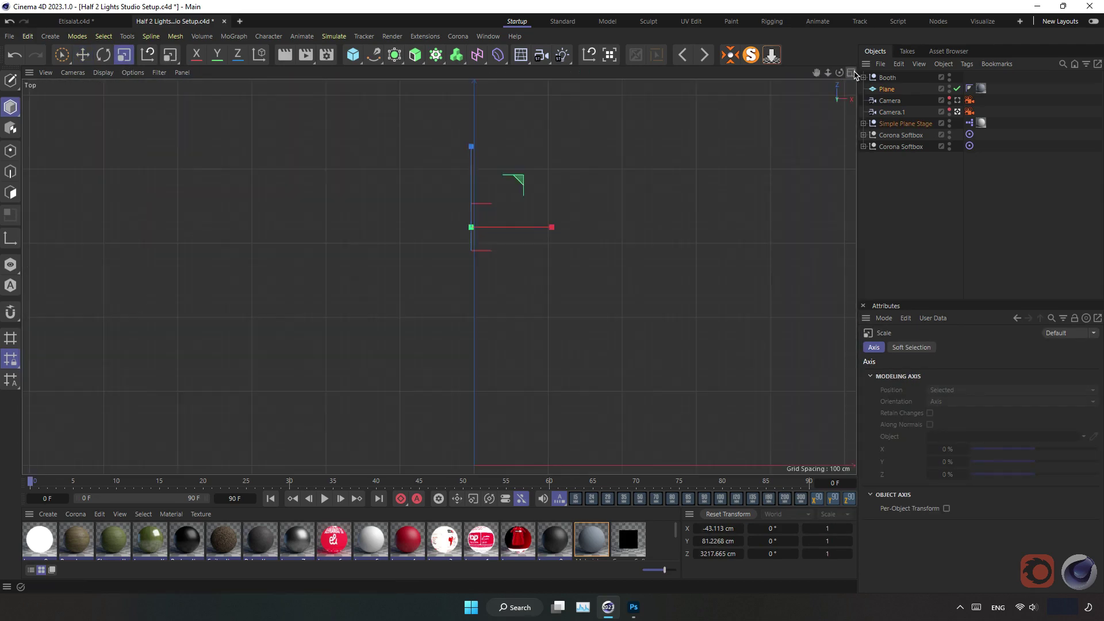
pyautogui.moveTo(552, 227); pyautogui.dragTo(625, 229)
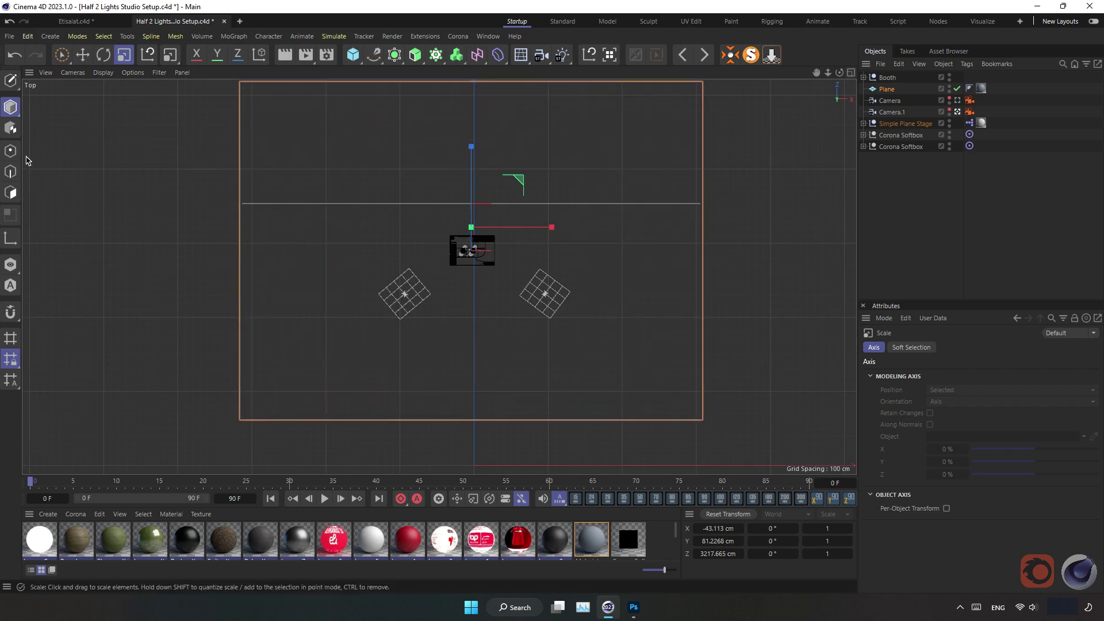
pyautogui.click(82, 54)
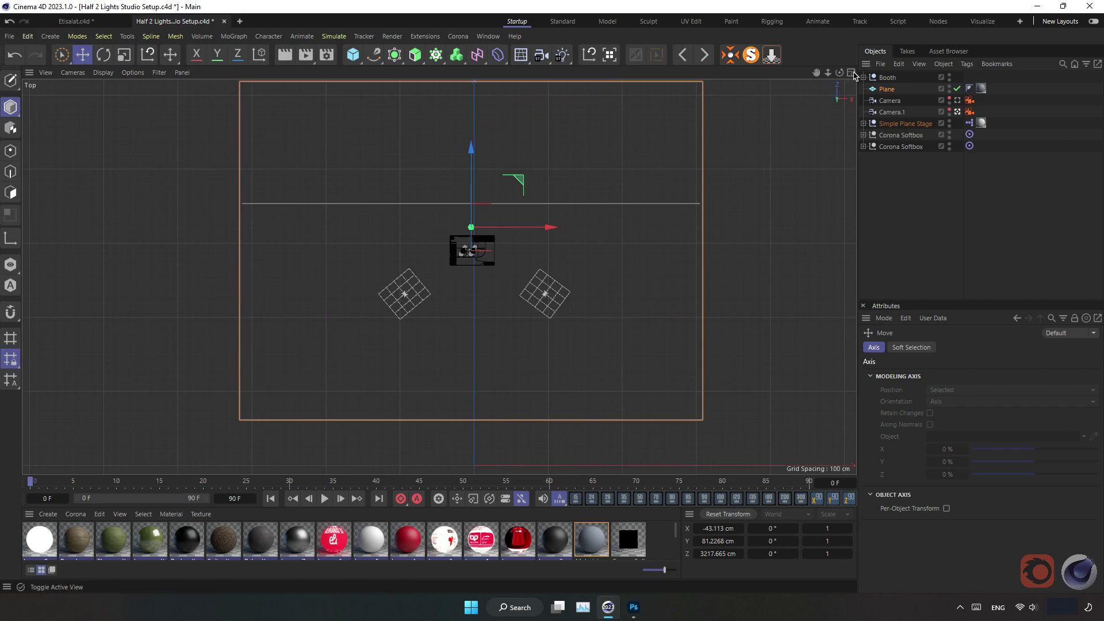
pyautogui.middleClick(480, 138)
pyautogui.middleClick(433, 92)
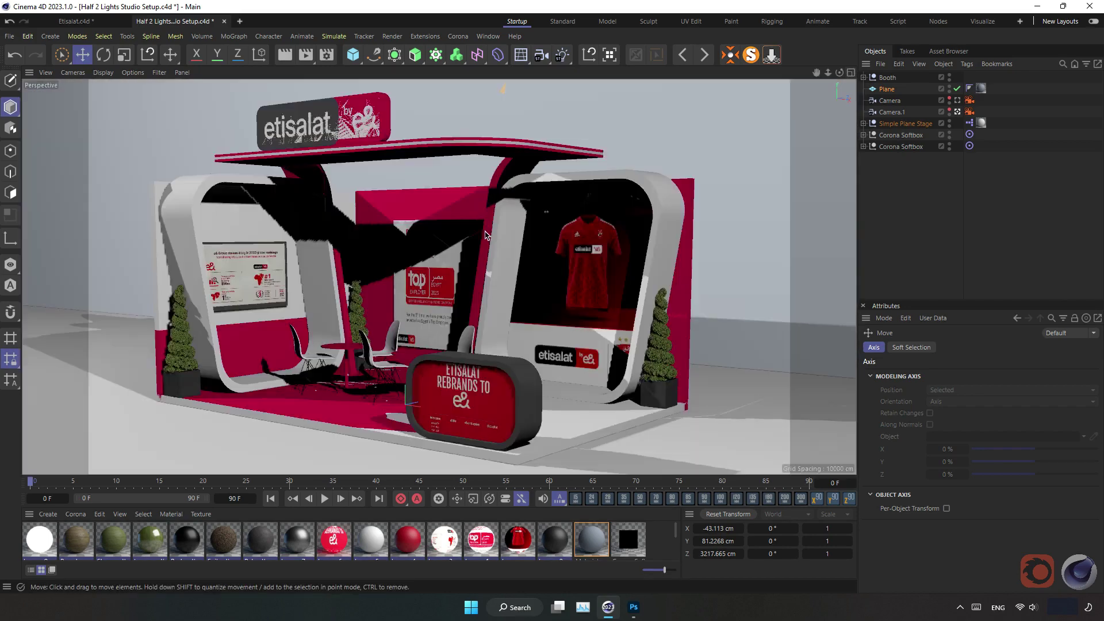
# Step: Create Camera.2 and reposition it close to the booth at roughly 54° heading, −21.8° pitch
pyautogui.click(542, 55)
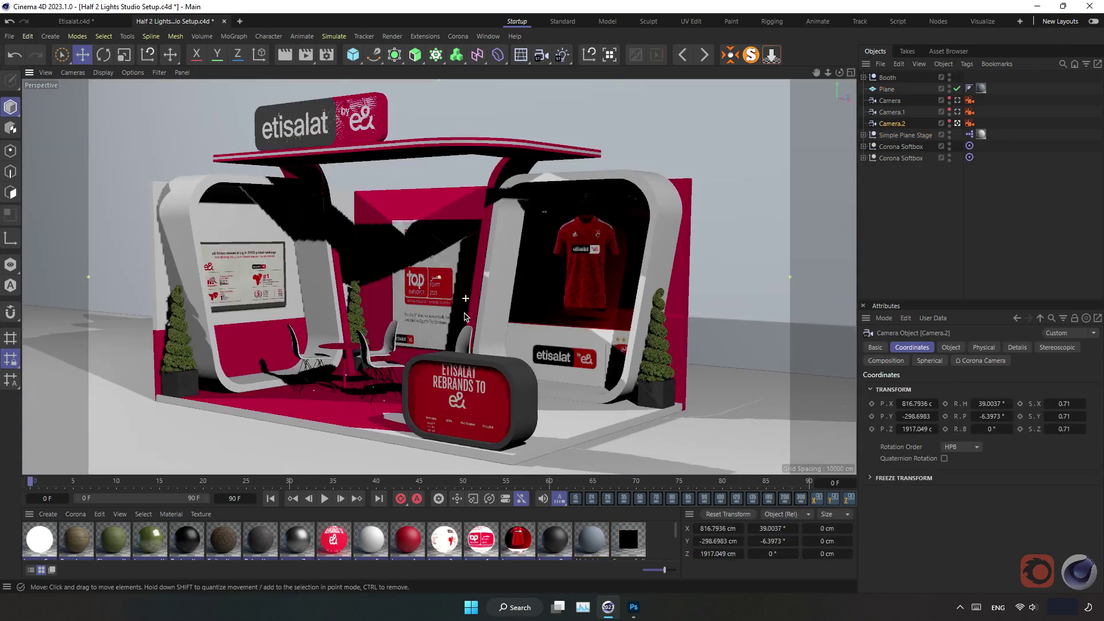
pyautogui.moveTo(465, 328)
pyautogui.keyDown('alt'); pyautogui.mouseDown()
pyautogui.moveTo(450, 302)
pyautogui.moveTo(438, 313)
pyautogui.mouseUp(); pyautogui.keyUp('alt')
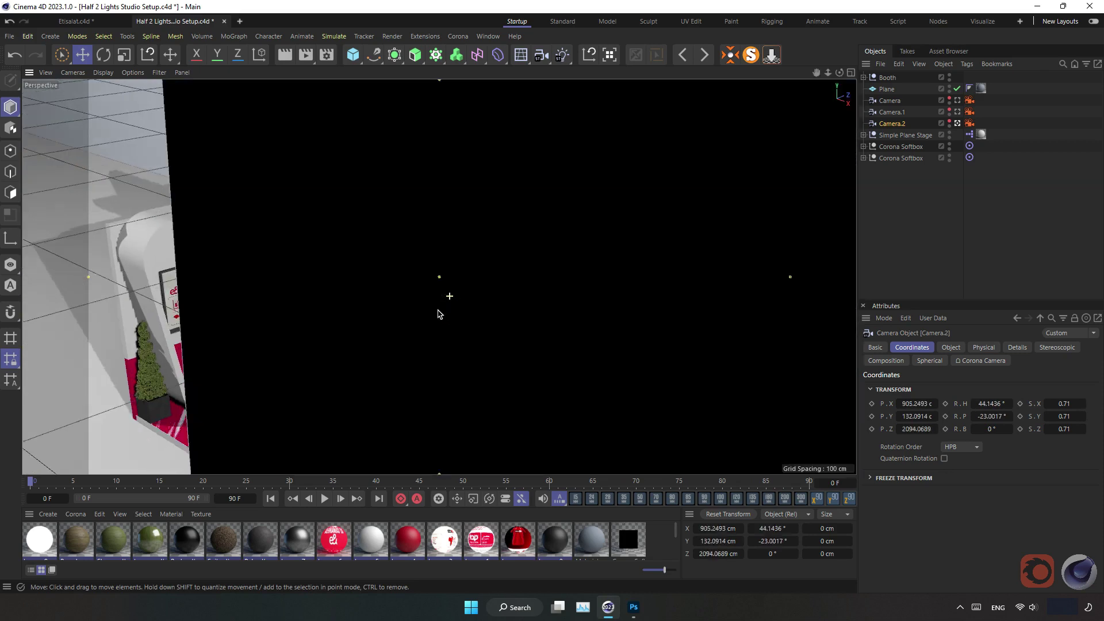
pyautogui.keyDown('alt'); pyautogui.moveTo(363, 319); pyautogui.dragTo(508, 320, button='middle'); pyautogui.keyUp('alt')
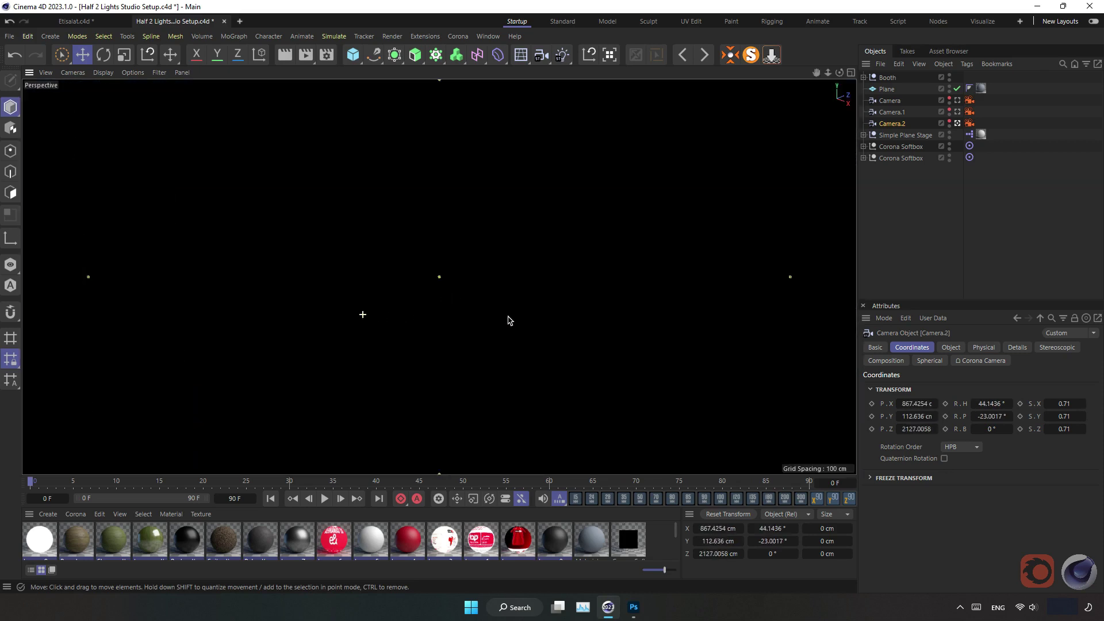
pyautogui.keyDown('alt'); pyautogui.moveTo(586, 313); pyautogui.dragTo(431, 317, button='middle'); pyautogui.keyUp('alt')
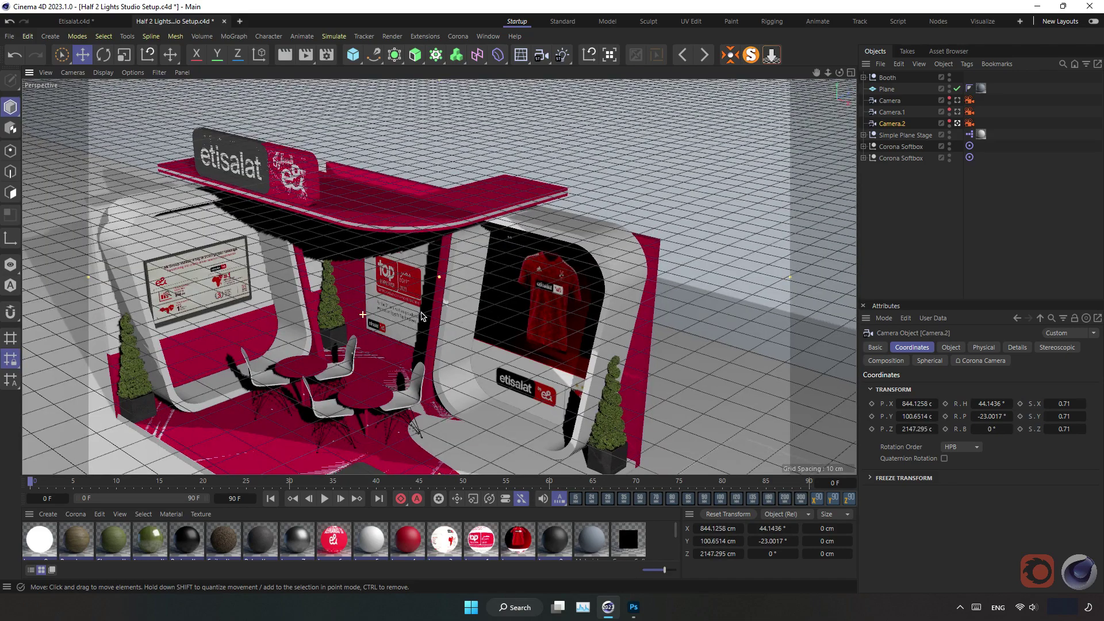
pyautogui.scroll(3, 421, 316)
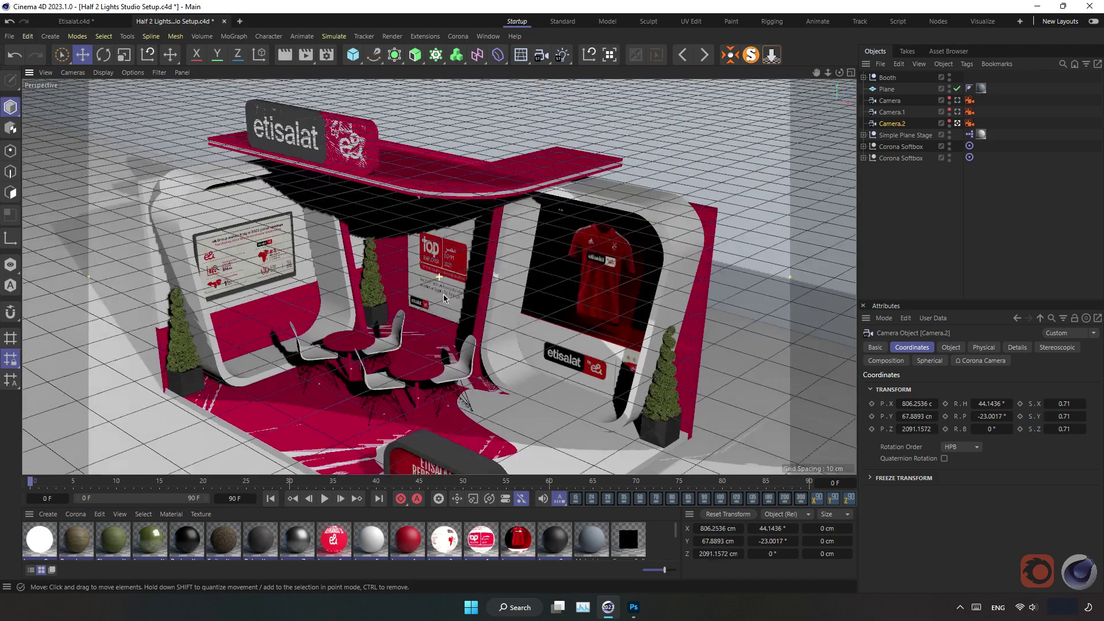
pyautogui.scroll(3, 428, 304)
pyautogui.scroll(2, 437, 292)
pyautogui.scroll(2, 437, 292)
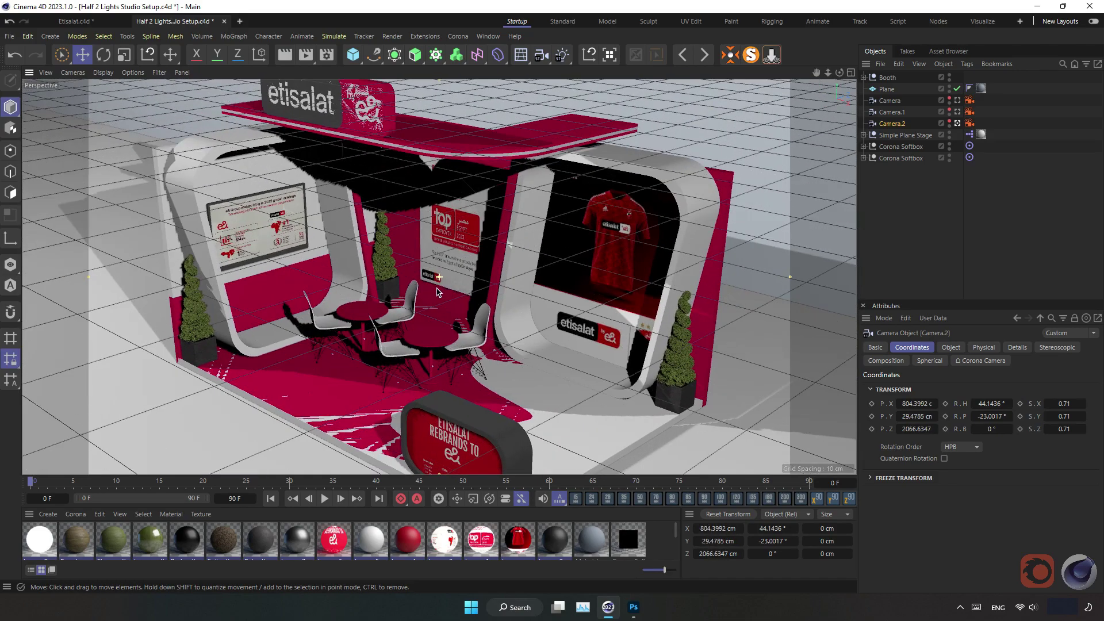
pyautogui.keyDown('alt'); pyautogui.moveTo(437, 292); pyautogui.dragTo(414, 311); pyautogui.keyUp('alt')
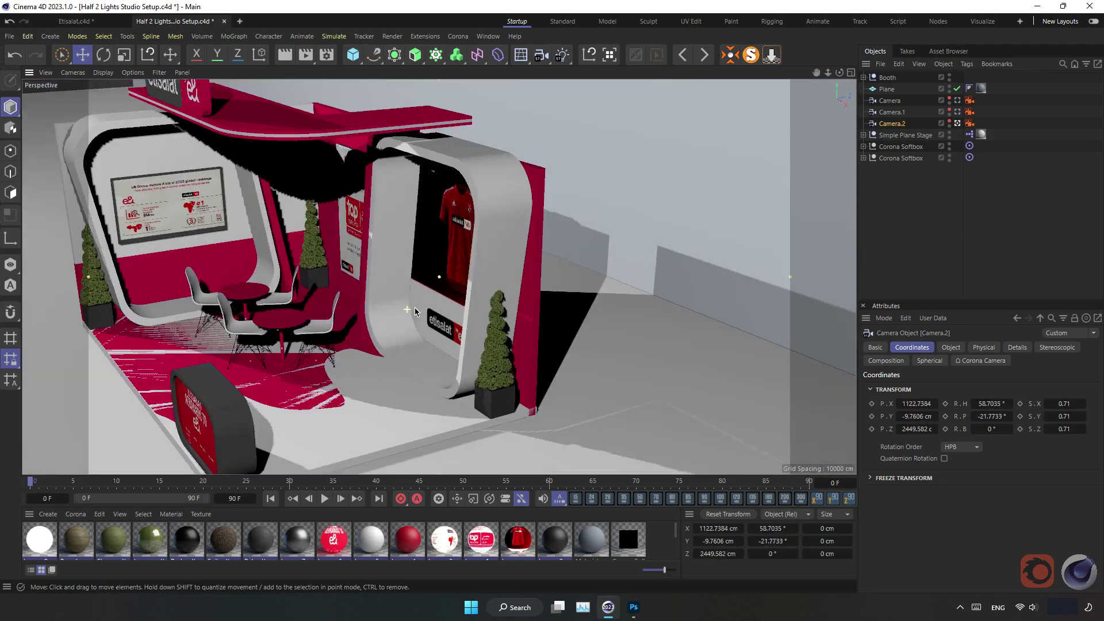
pyautogui.scroll(2, 351, 316)
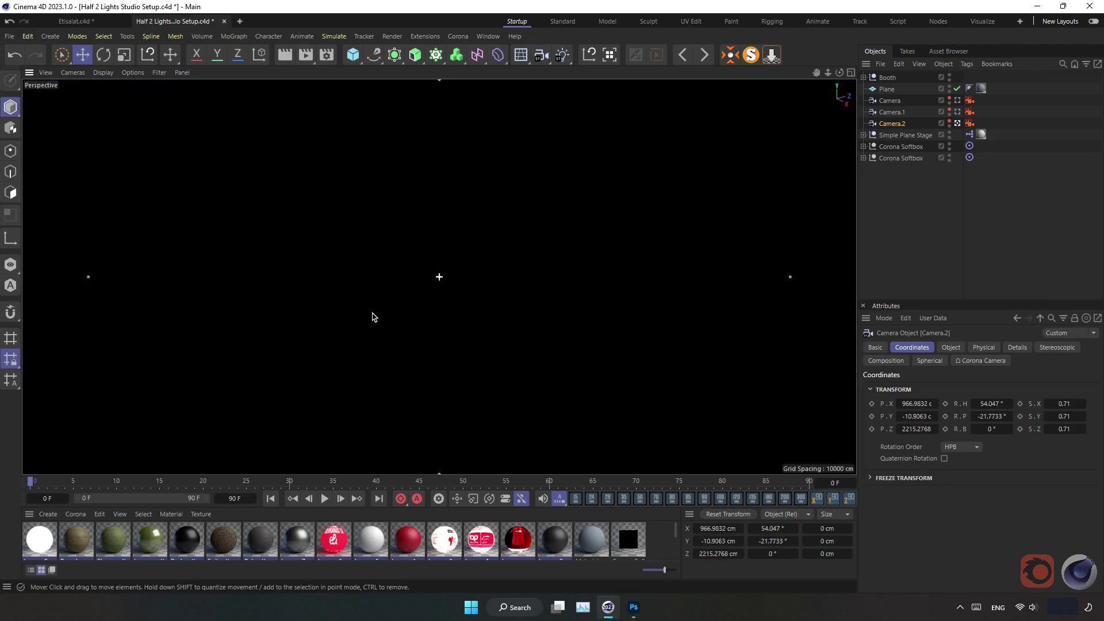
pyautogui.keyDown('alt'); pyautogui.moveTo(312, 306); pyautogui.dragTo(405, 306, button='middle'); pyautogui.keyUp('alt')
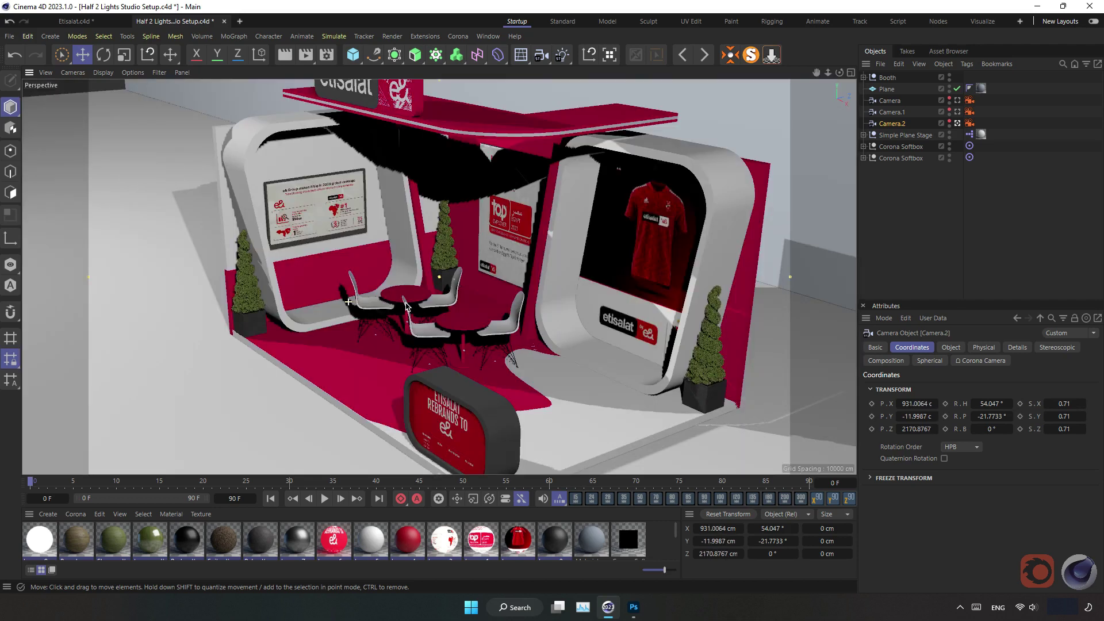
pyautogui.moveTo(476, 301)
pyautogui.keyDown('alt'); pyautogui.mouseDown(button='middle')
pyautogui.moveTo(461, 303)
pyautogui.moveTo(470, 313)
pyautogui.mouseUp(button='middle'); pyautogui.keyUp('alt')
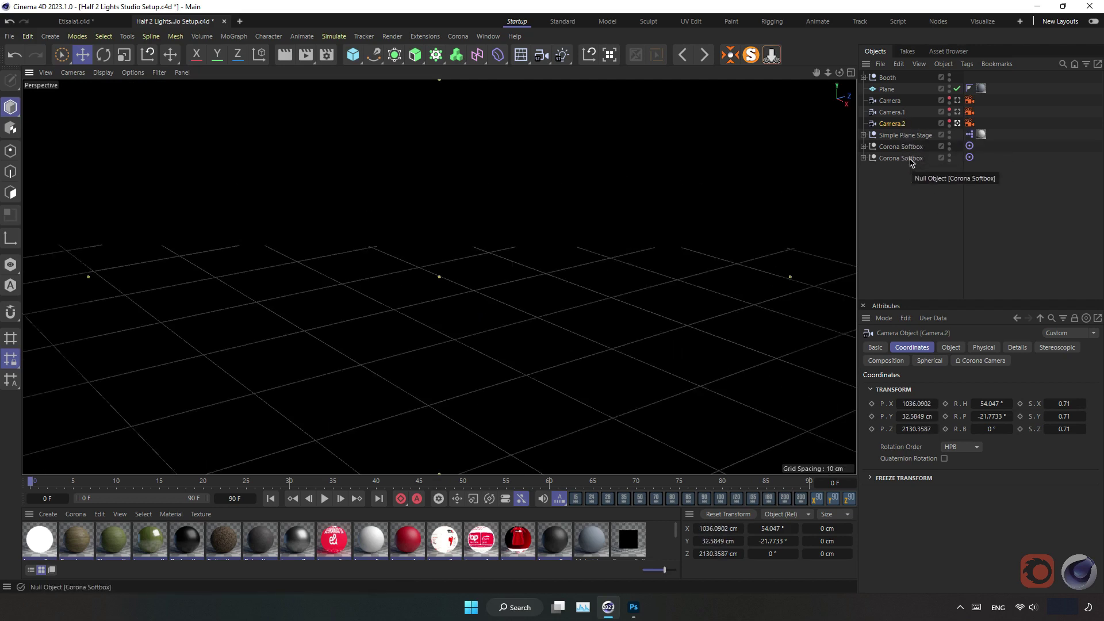
# Step: Add a Corona Compositing tag to both Corona Softbox lights
pyautogui.click(863, 158)
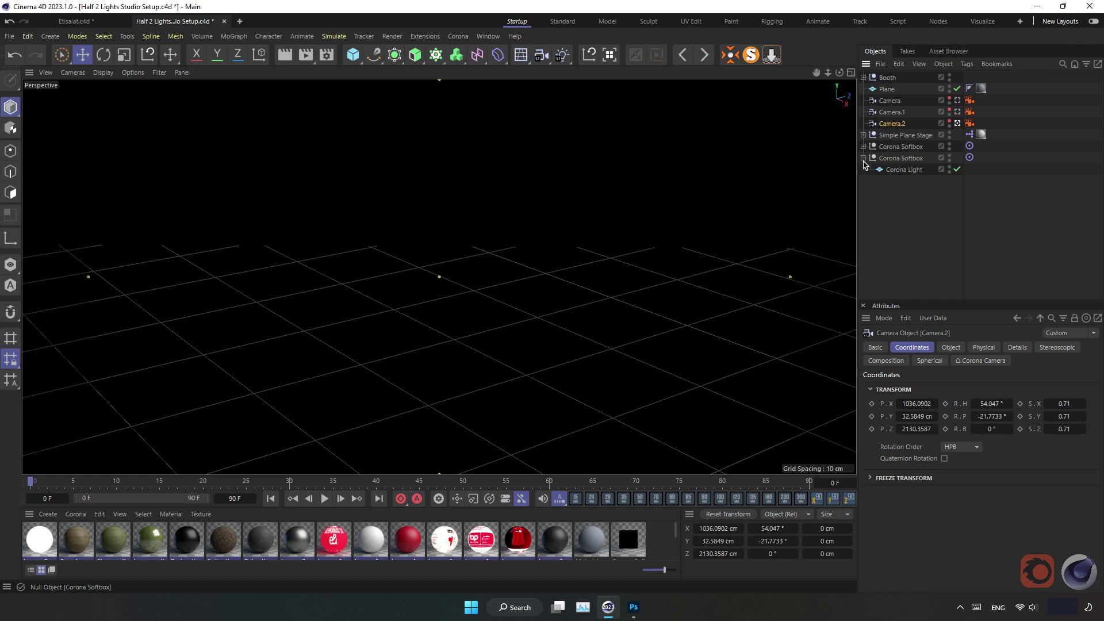
pyautogui.click(864, 147)
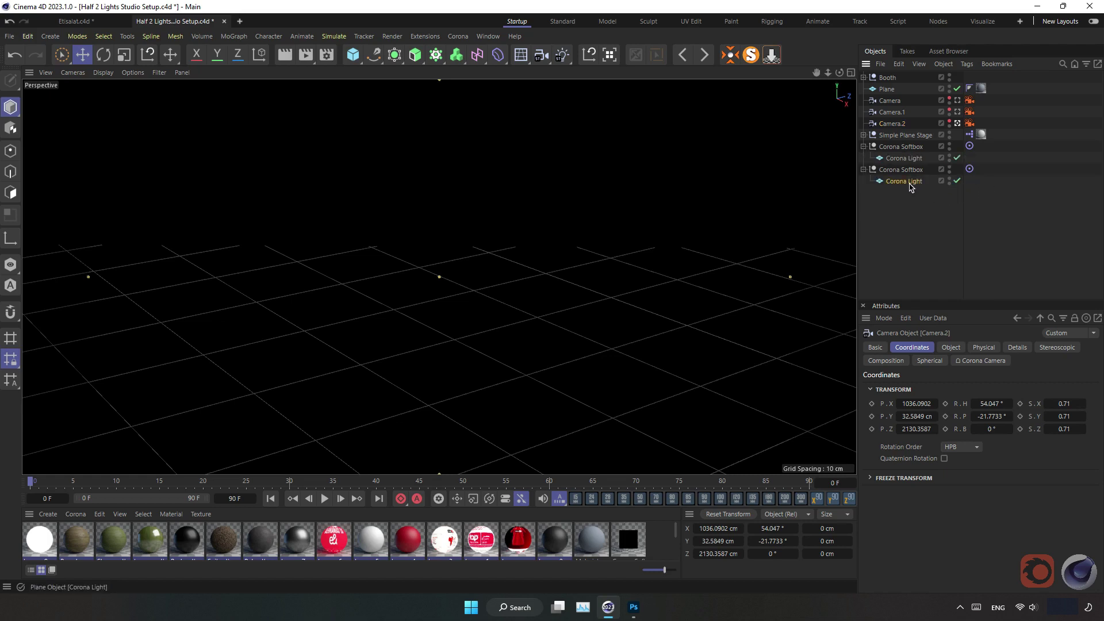
pyautogui.click(905, 181)
pyautogui.keyDown('shift'); pyautogui.click(901, 147); pyautogui.keyUp('shift')
pyautogui.rightClick(913, 158)
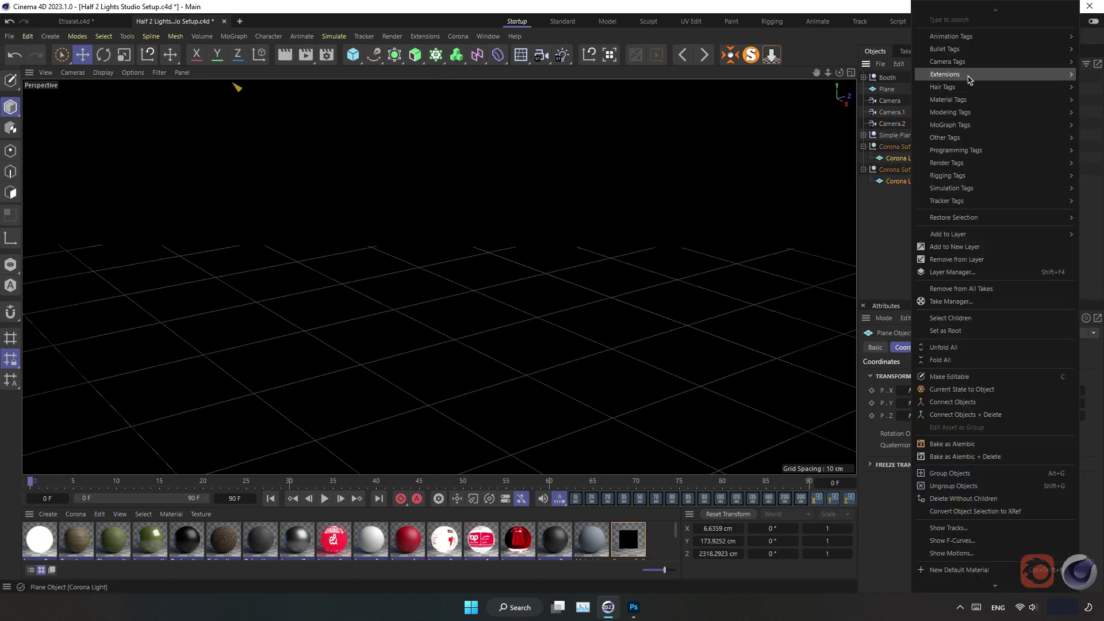
pyautogui.moveTo(992, 74)
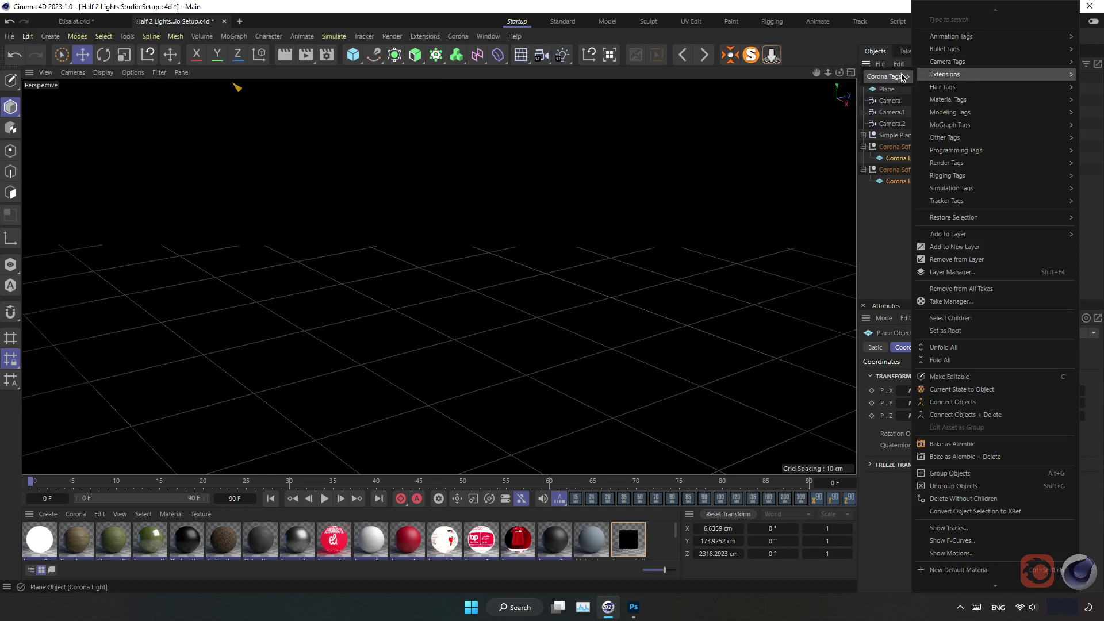
pyautogui.click(960, 98)
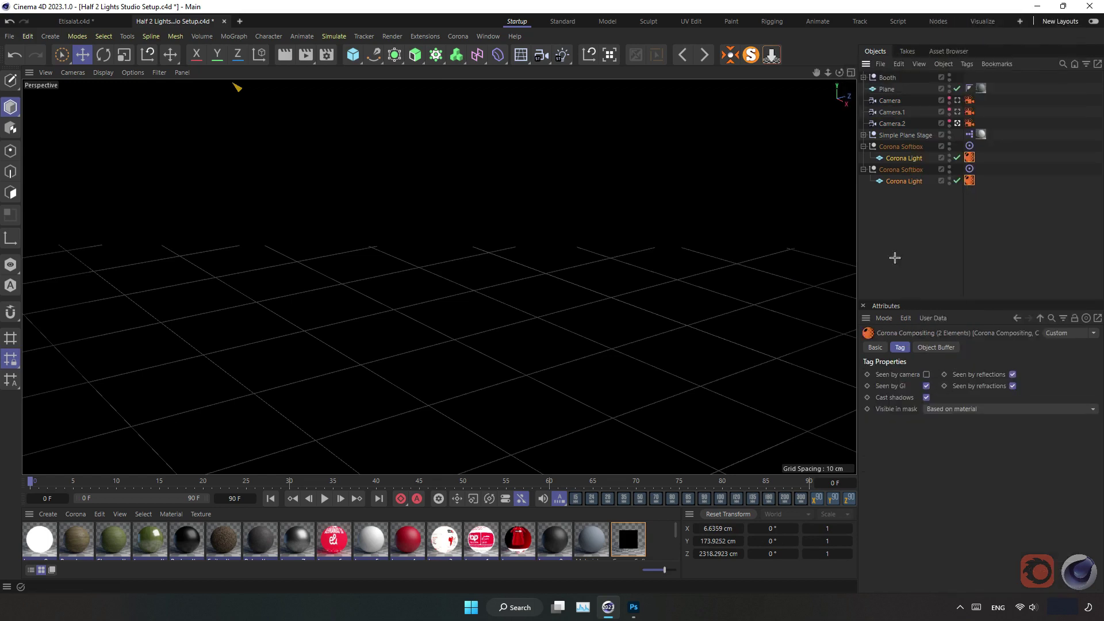
pyautogui.click(895, 257)
pyautogui.click(863, 147)
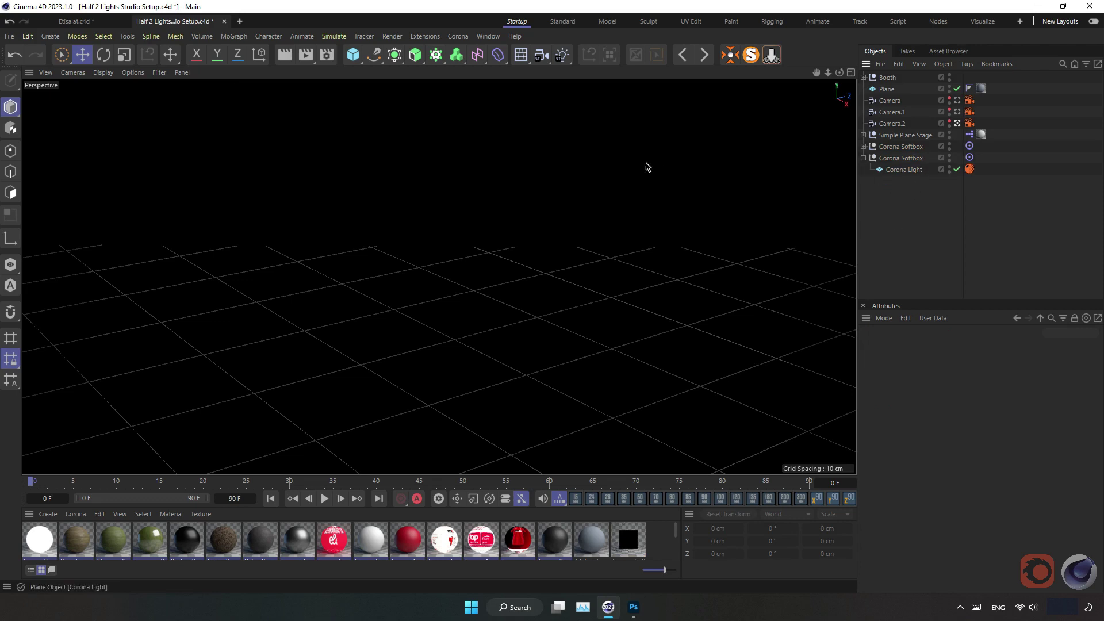
# Step: Start the interactive viewport render and look through Camera.2
pyautogui.click(284, 55)
pyautogui.click(864, 158)
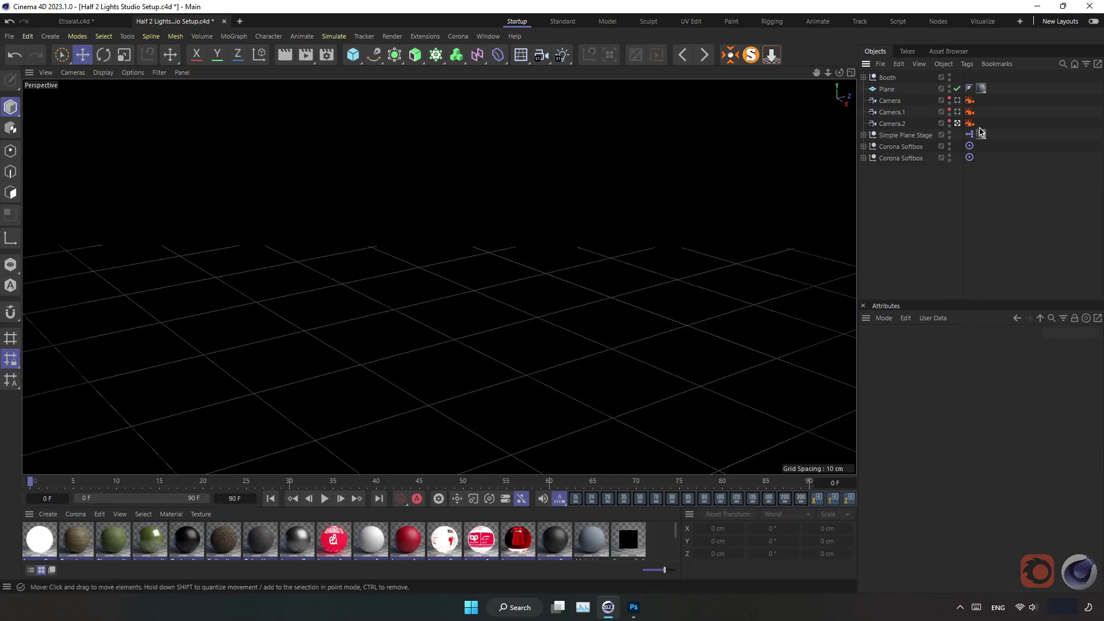
pyautogui.click(957, 124)
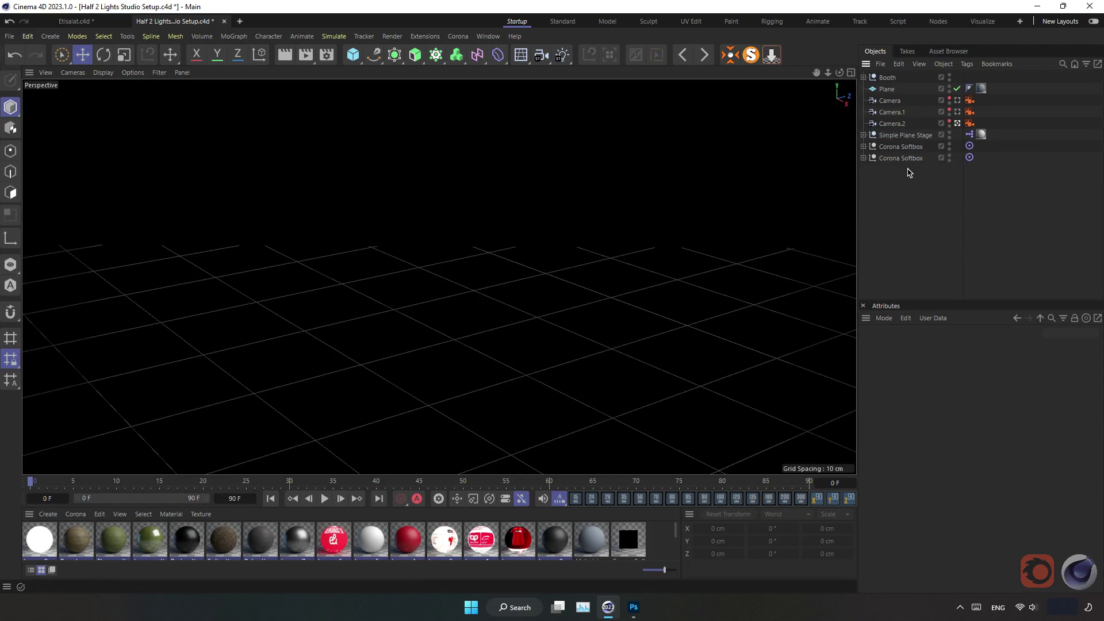
pyautogui.click(863, 158)
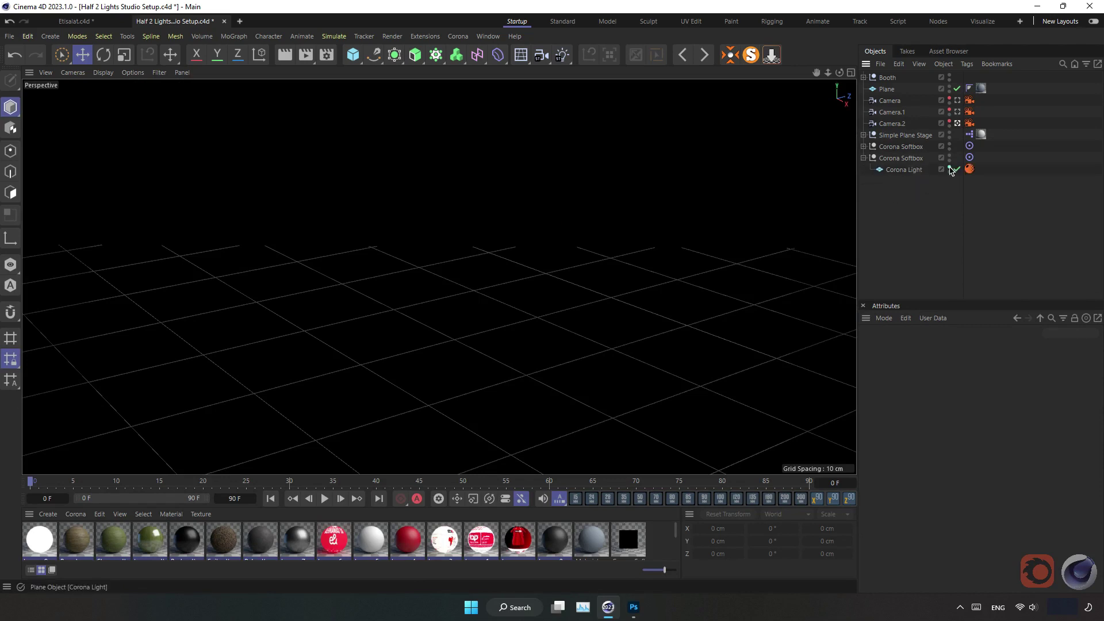
pyautogui.click(863, 146)
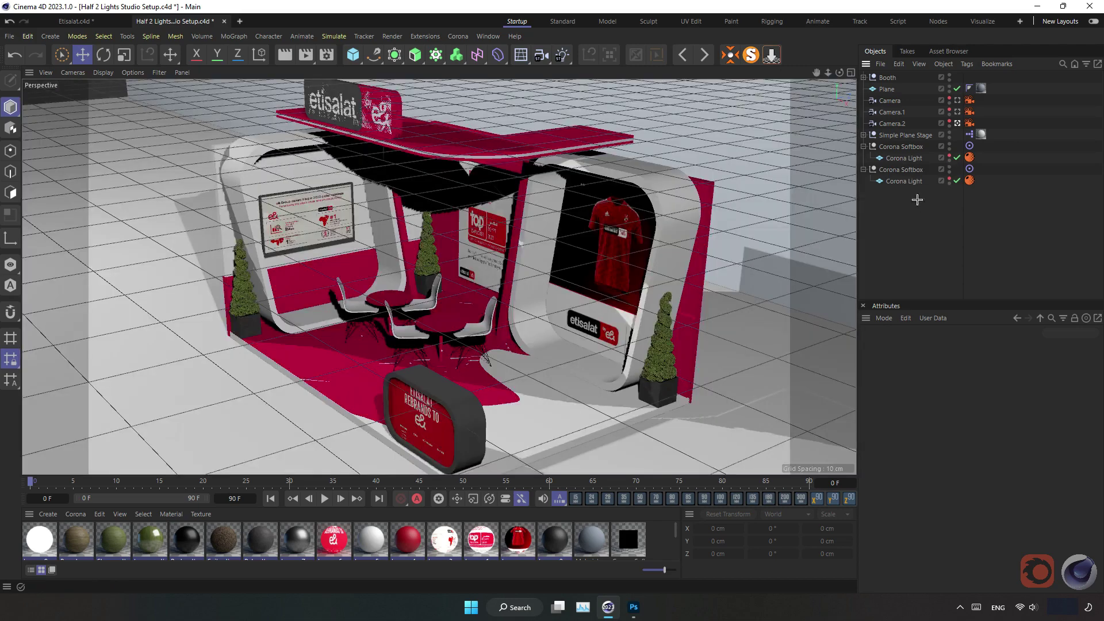
# Step: Collapse the softboxes and view the booth from the front through the original Camera
pyautogui.click(863, 146)
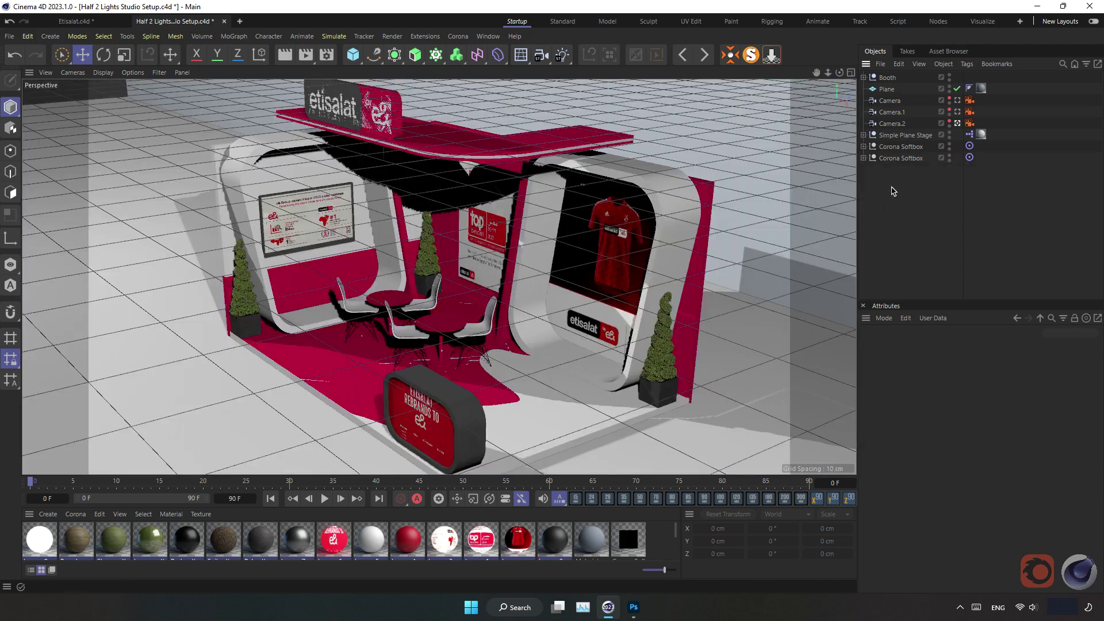
pyautogui.keyDown('alt'); pyautogui.moveTo(533, 230); pyautogui.dragTo(497, 244); pyautogui.keyUp('alt')
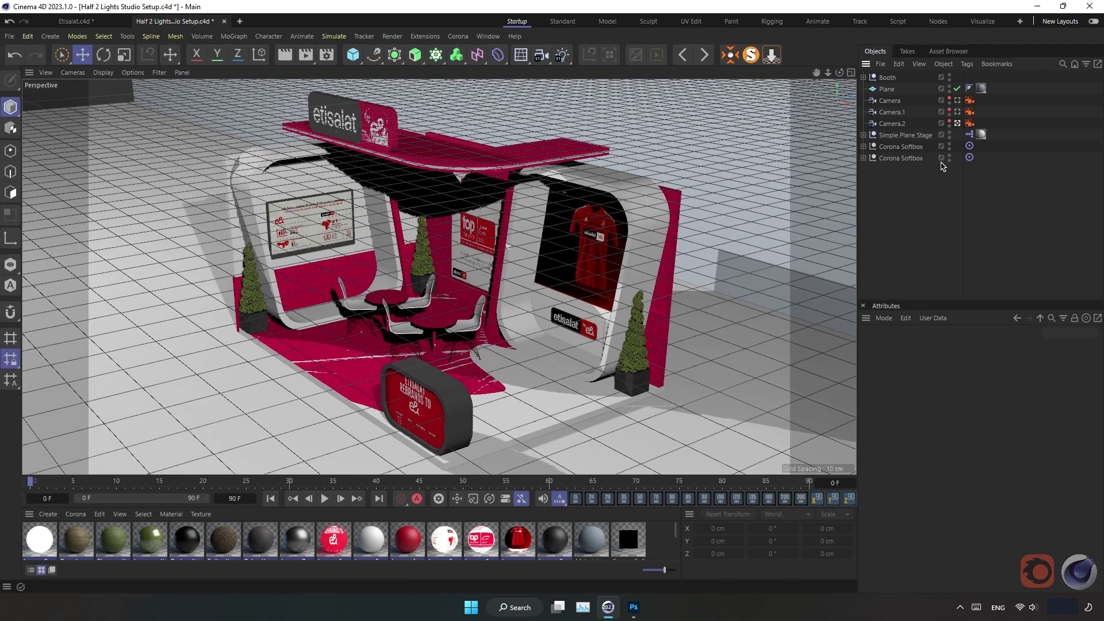
pyautogui.click(957, 102)
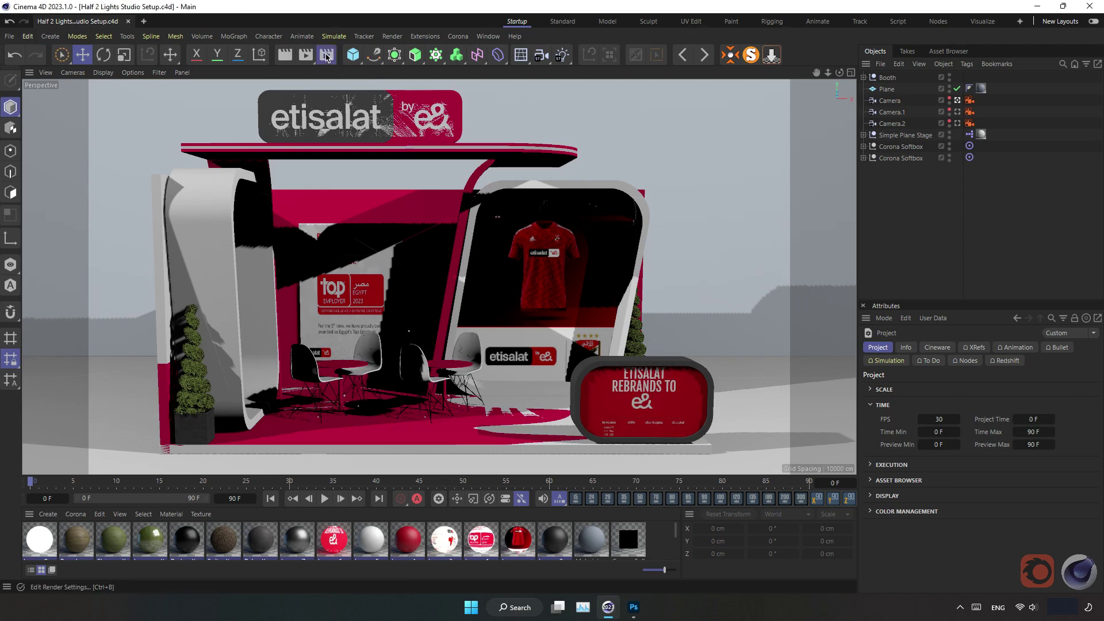
# Step: Set the render output resolution to the Film/Video HDTV 1080 24 preset
pyautogui.click(326, 55)
pyautogui.click(357, 91)
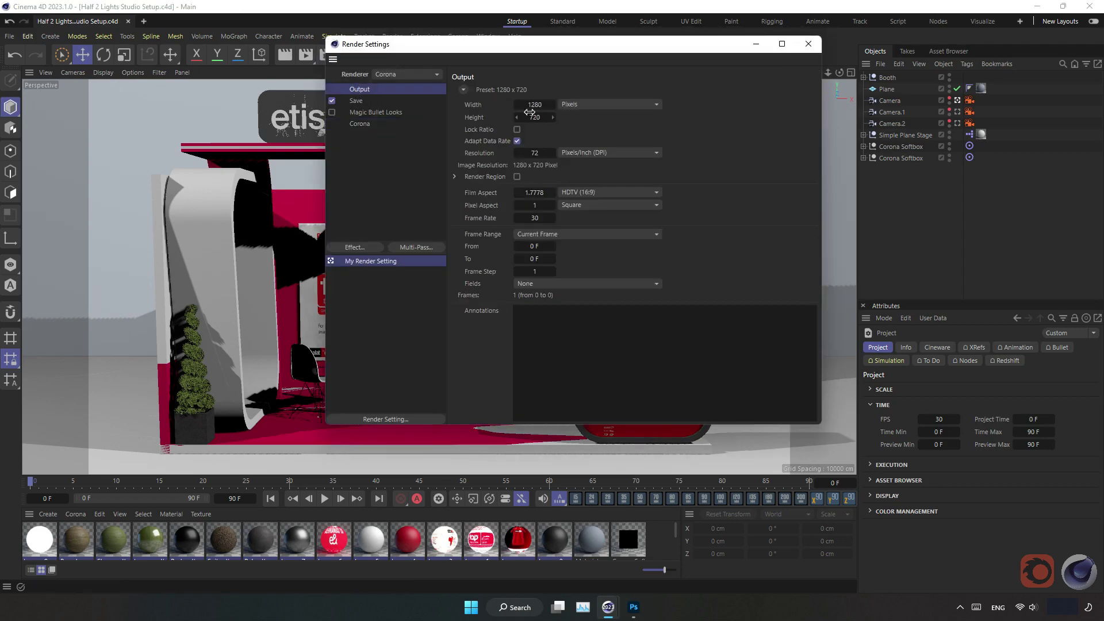
pyautogui.click(464, 91)
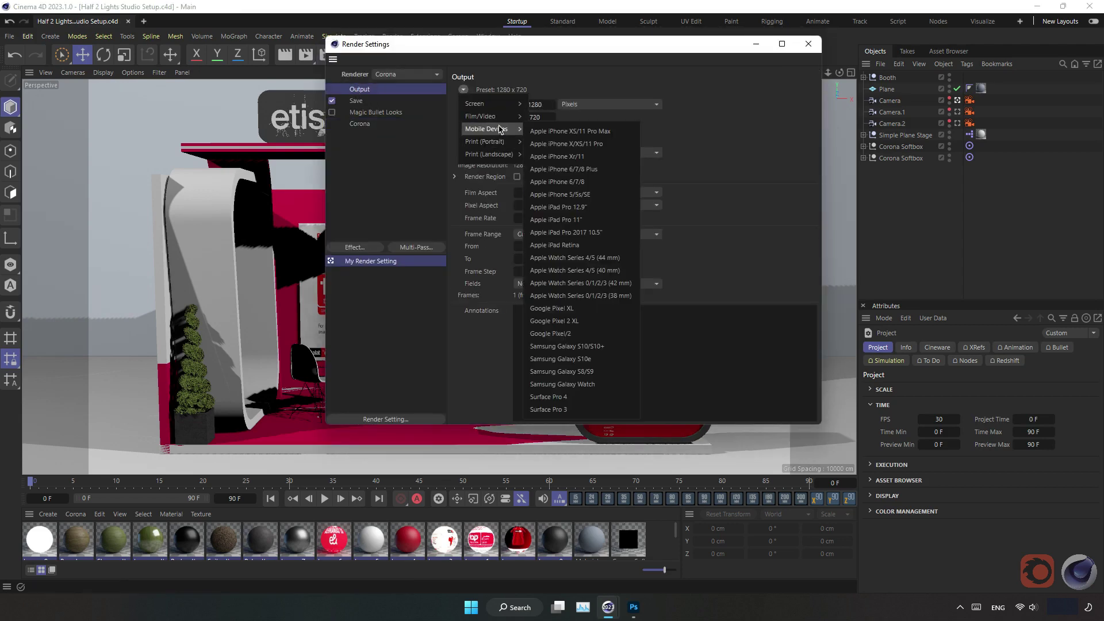
pyautogui.moveTo(483, 115)
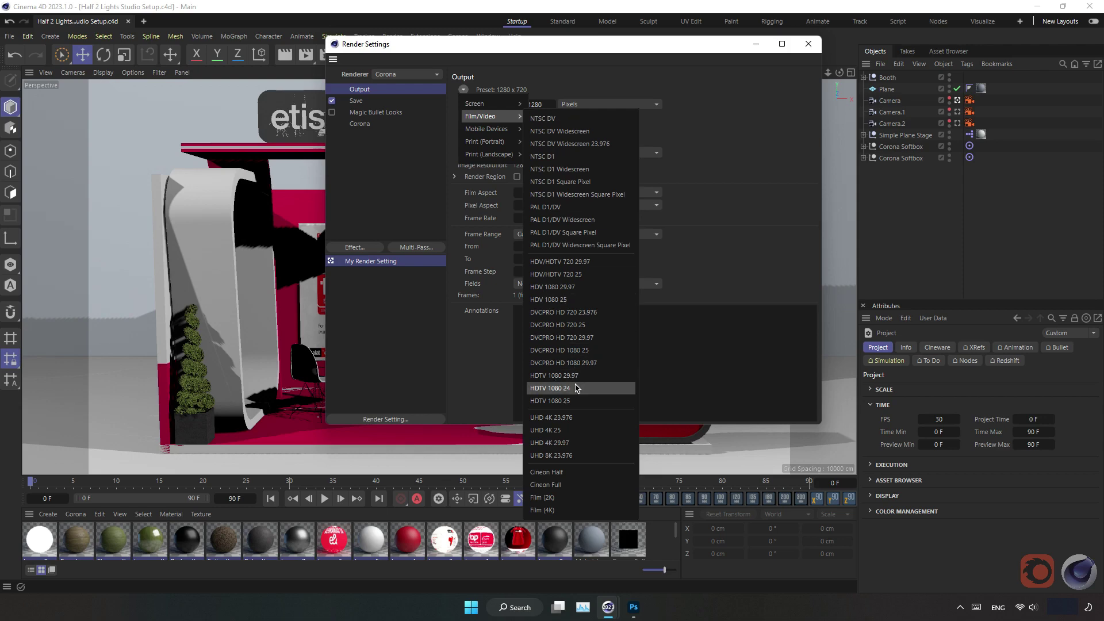
pyautogui.click(577, 388)
pyautogui.click(808, 43)
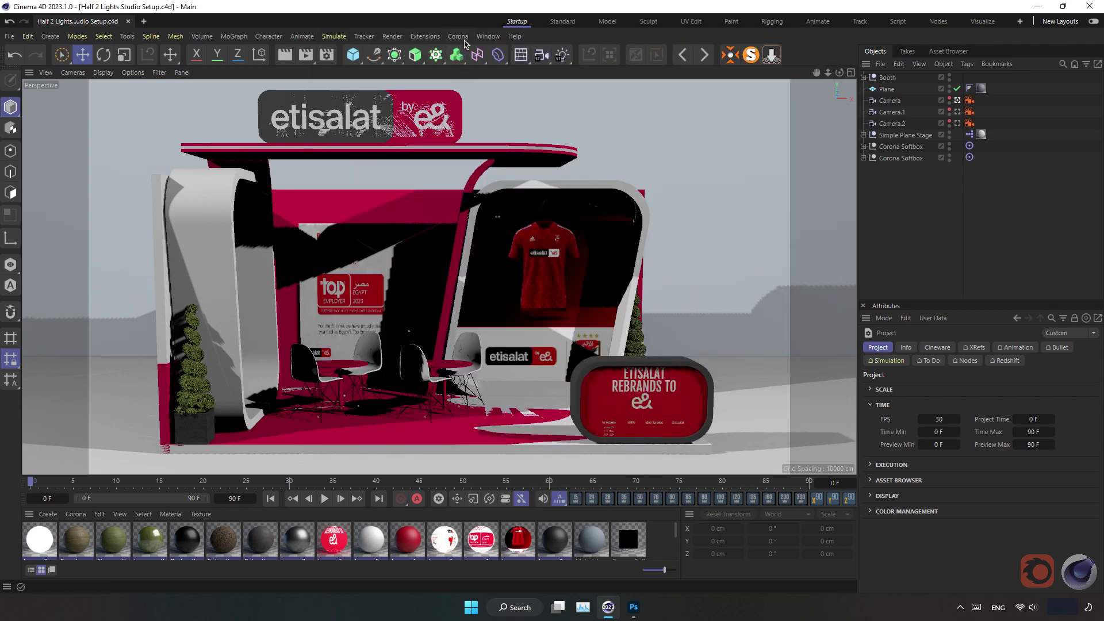
pyautogui.click(458, 36)
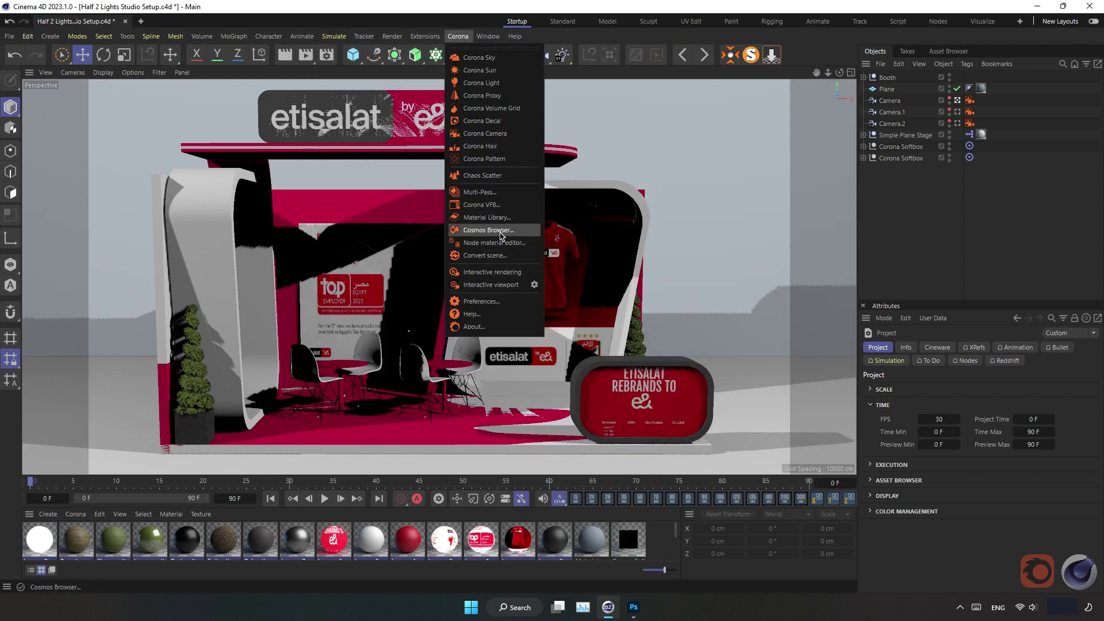
# Step: Import the Lamp Ceiling 35-56 asset from the Chaos Cosmos browser
pyautogui.click(488, 230)
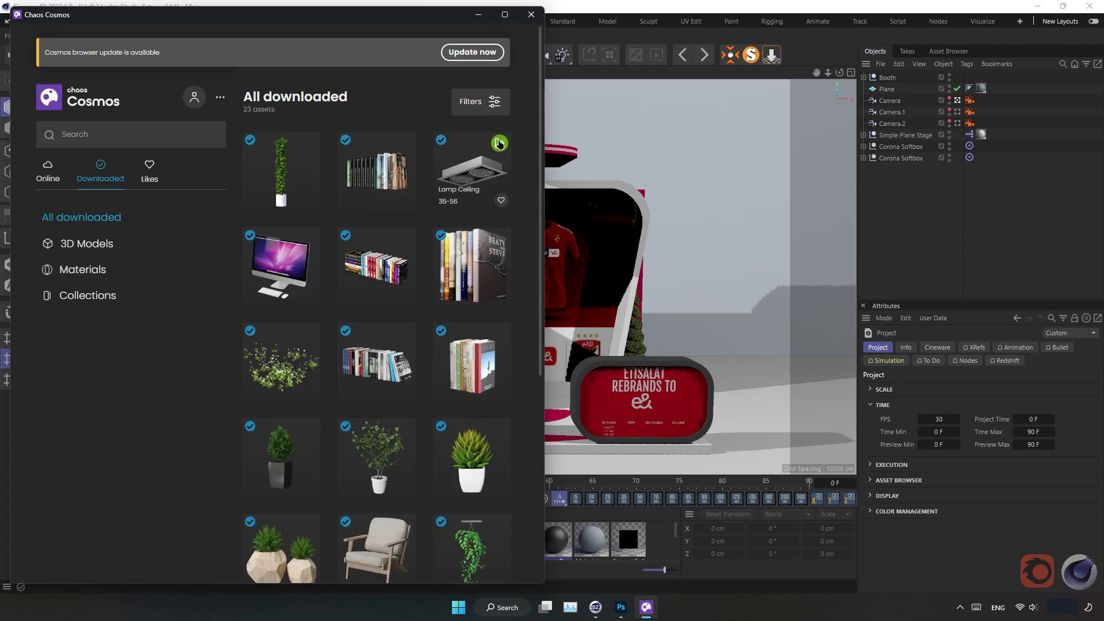
pyautogui.click(500, 141)
pyautogui.click(531, 14)
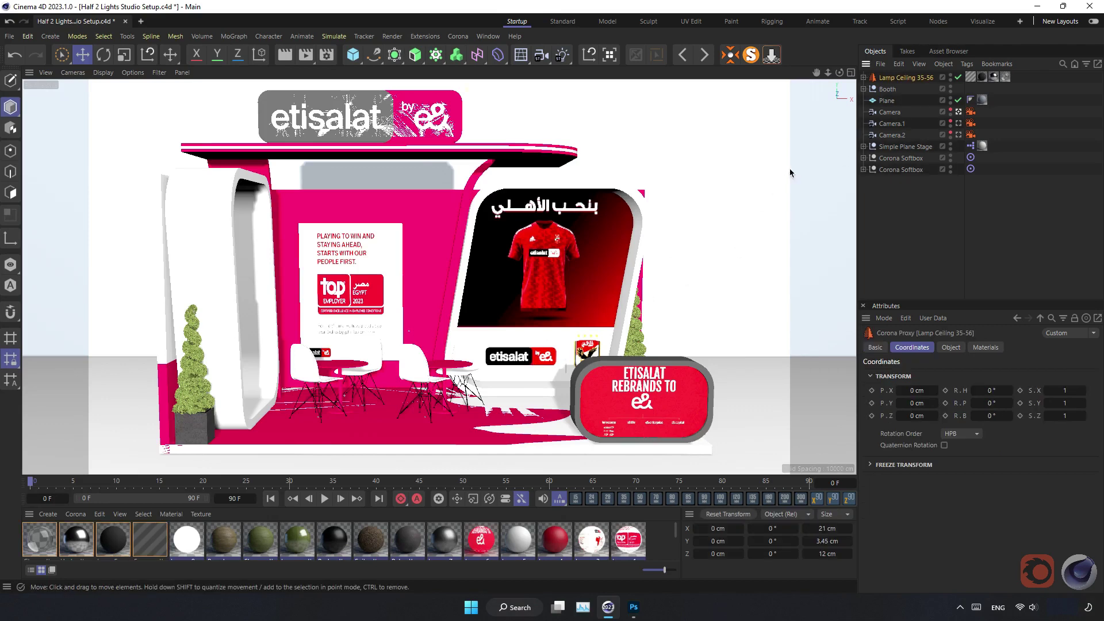
# Step: Move the Lamp Ceiling 35-56 proxy over the booth plan in Top view
pyautogui.click(851, 72)
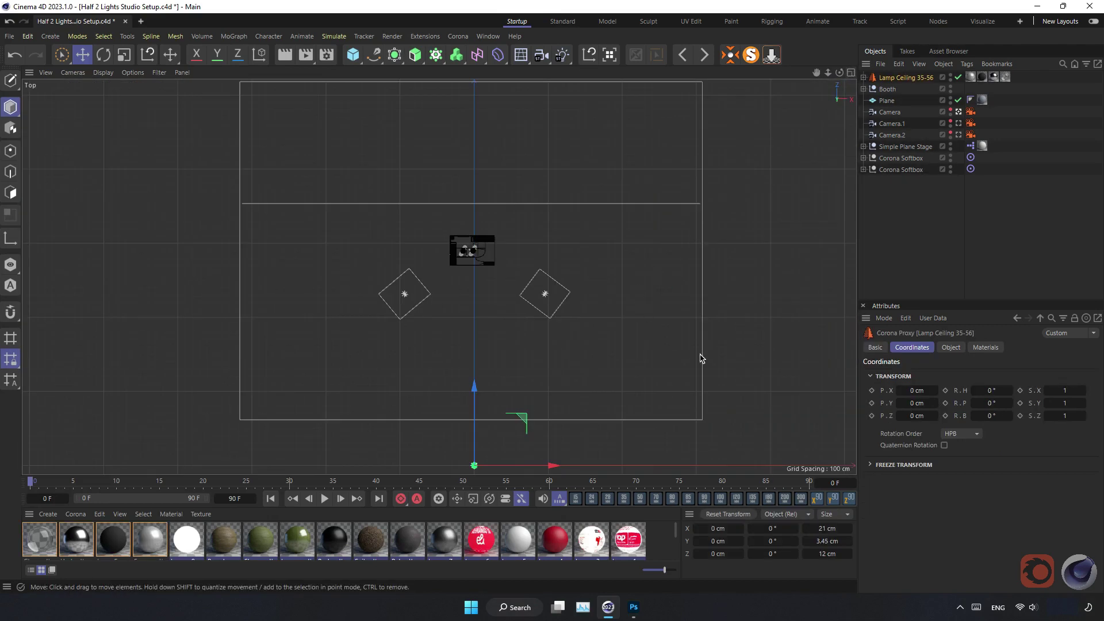
pyautogui.moveTo(594, 367); pyautogui.dragTo(581, 195)
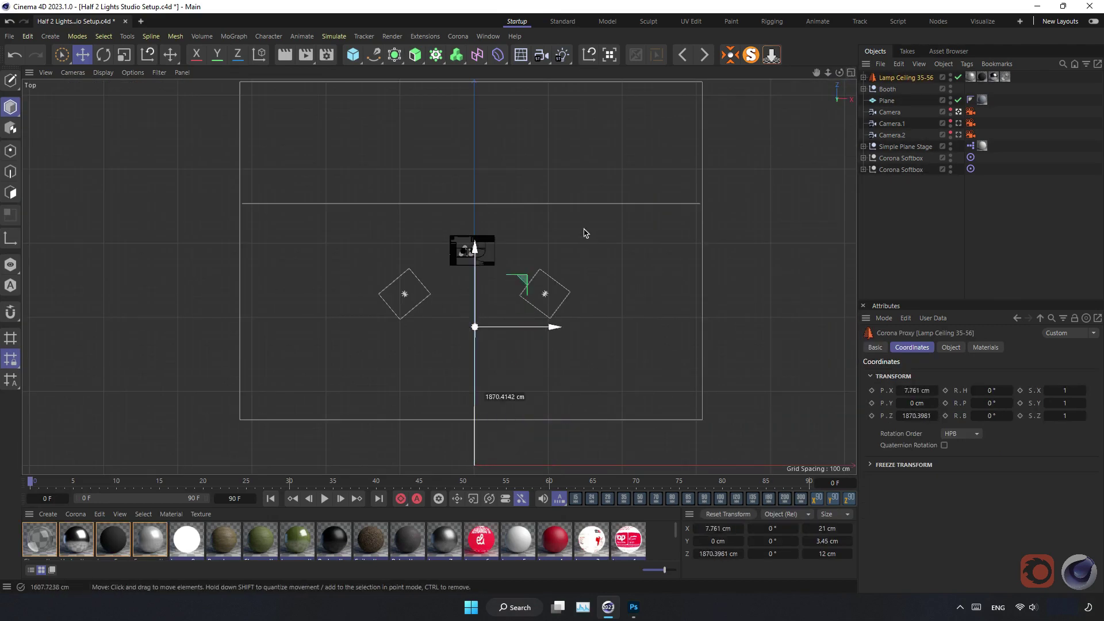
pyautogui.scroll(3, 516, 247)
pyautogui.scroll(3, 512, 264)
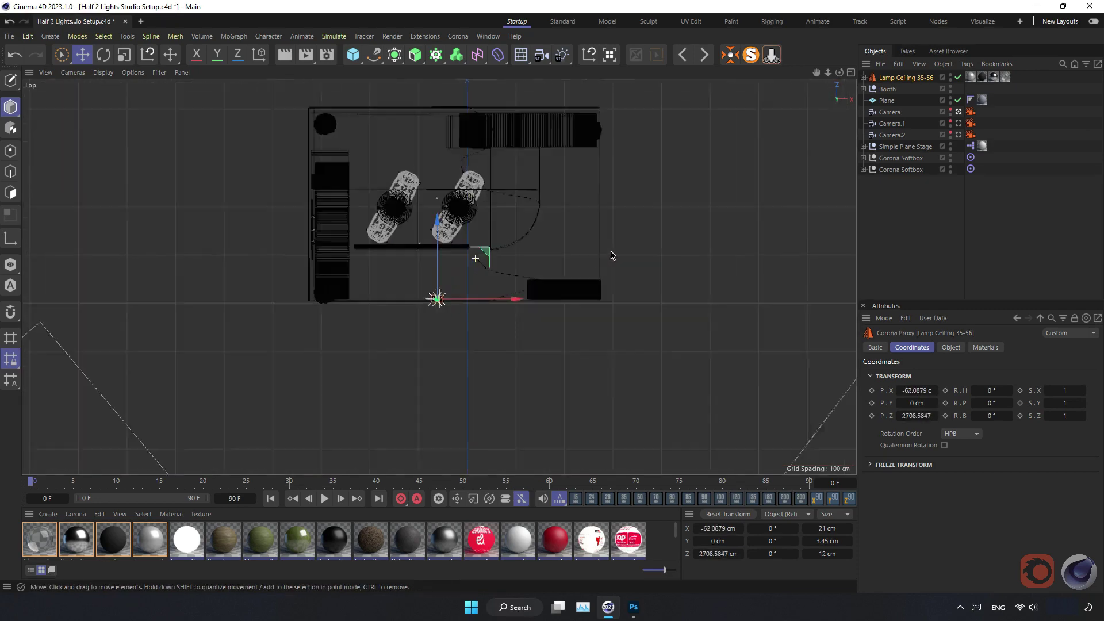
pyautogui.scroll(3, 503, 328)
pyautogui.moveTo(468, 400)
pyautogui.mouseDown()
pyautogui.moveTo(515, 347)
pyautogui.moveTo(567, 244)
pyautogui.moveTo(309, 174)
pyautogui.mouseUp()
pyautogui.scroll(-3, 545, 278)
pyautogui.scroll(3, 547, 374)
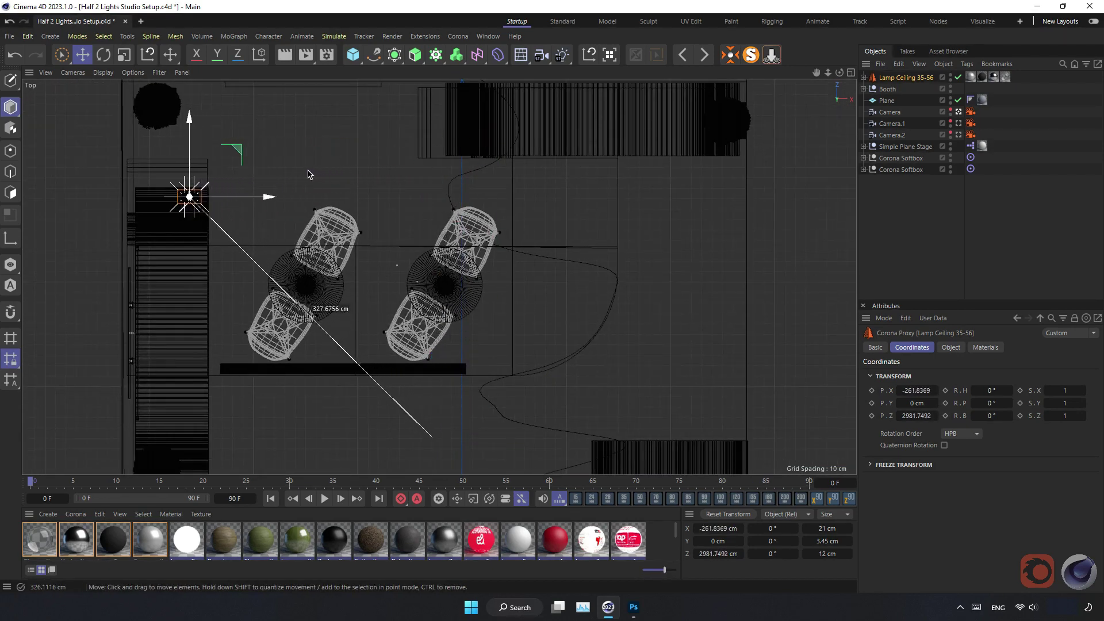
pyautogui.click(851, 73)
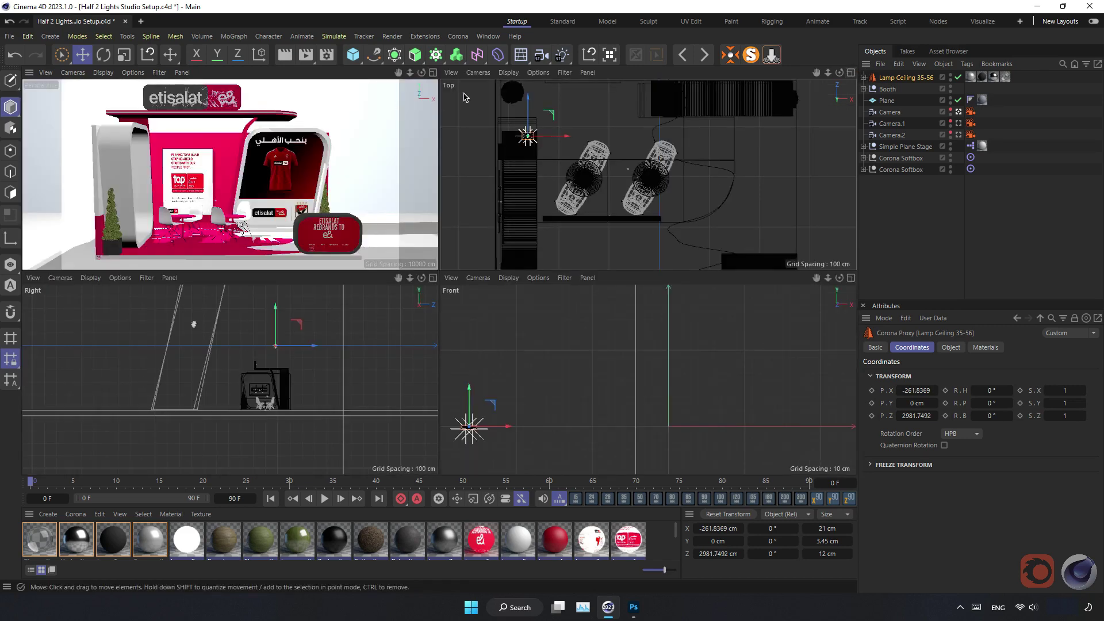
pyautogui.click(435, 75)
# Step: Turn off the lamp's Corona light and raise the lamp toward the canopy
pyautogui.click(863, 77)
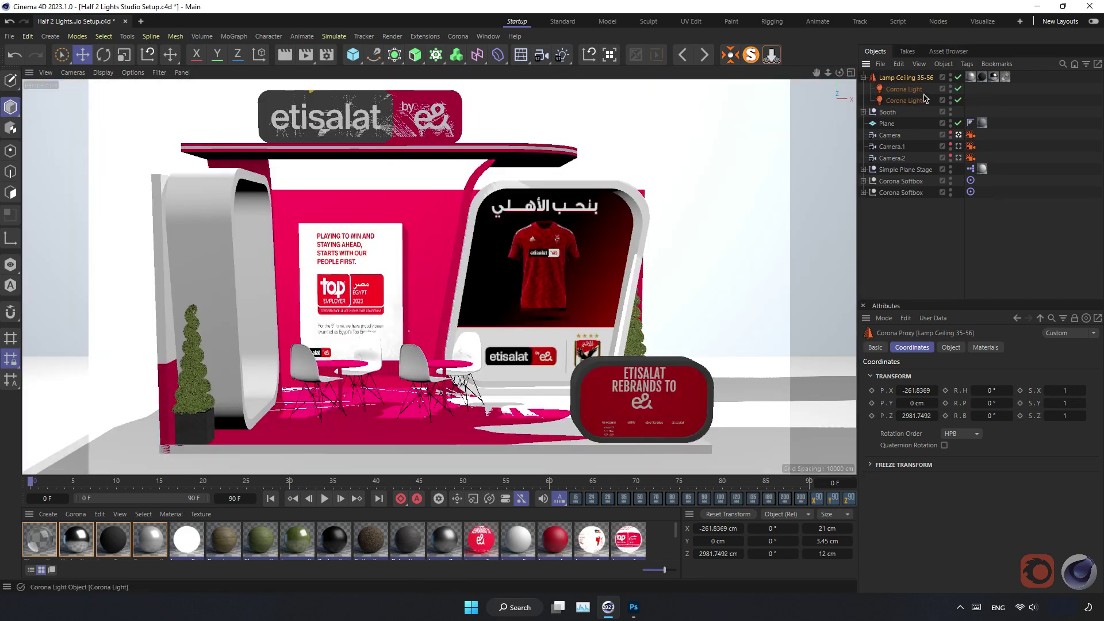
pyautogui.click(959, 100)
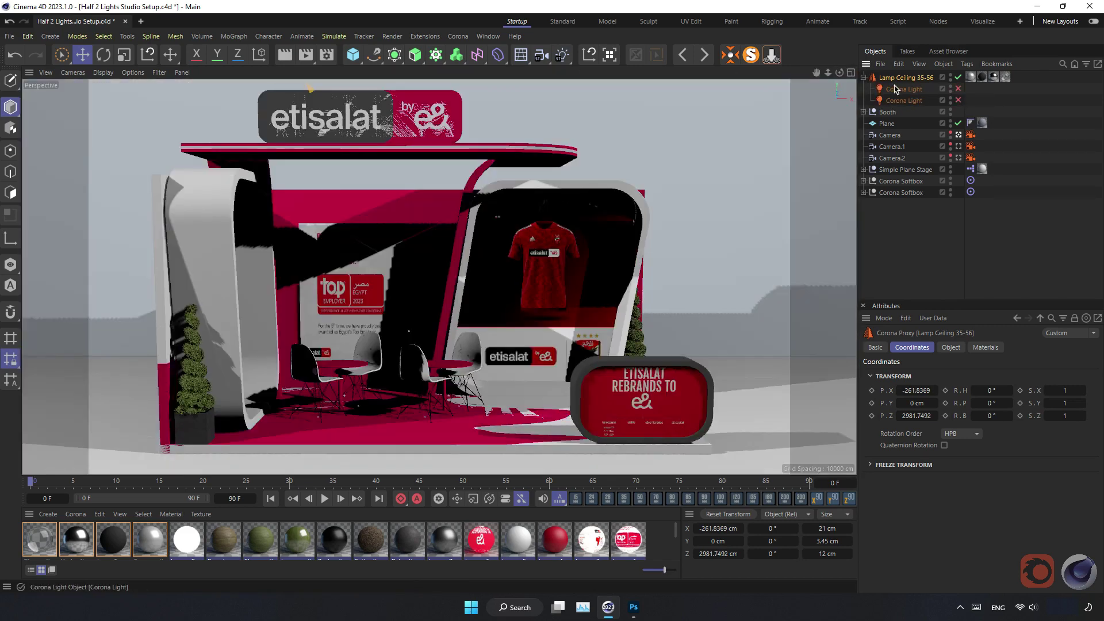
pyautogui.click(863, 77)
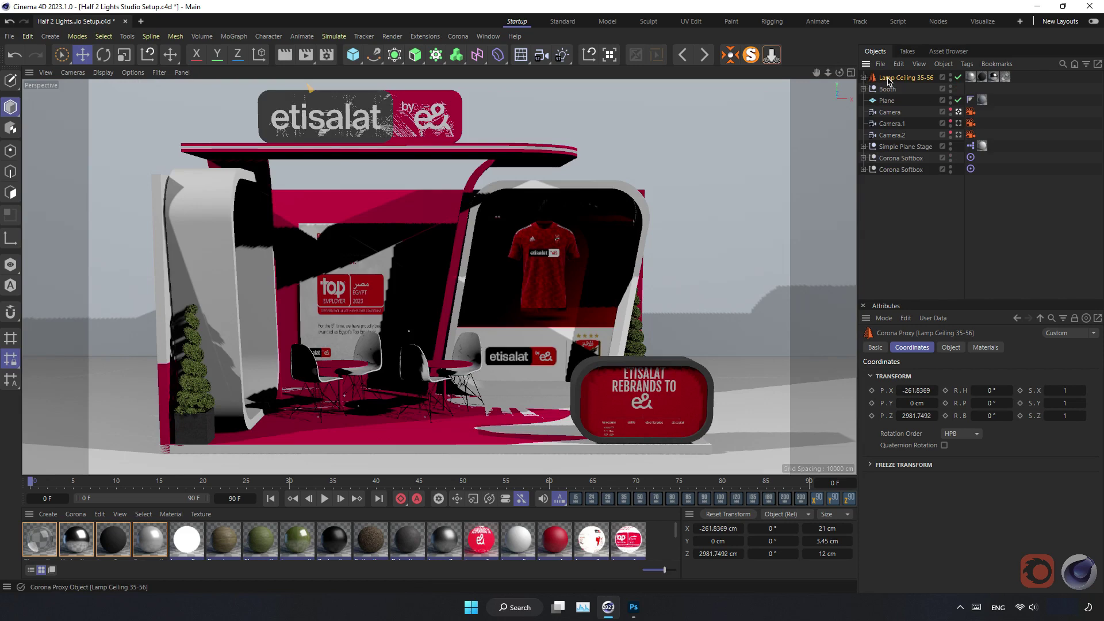
pyautogui.click(958, 112)
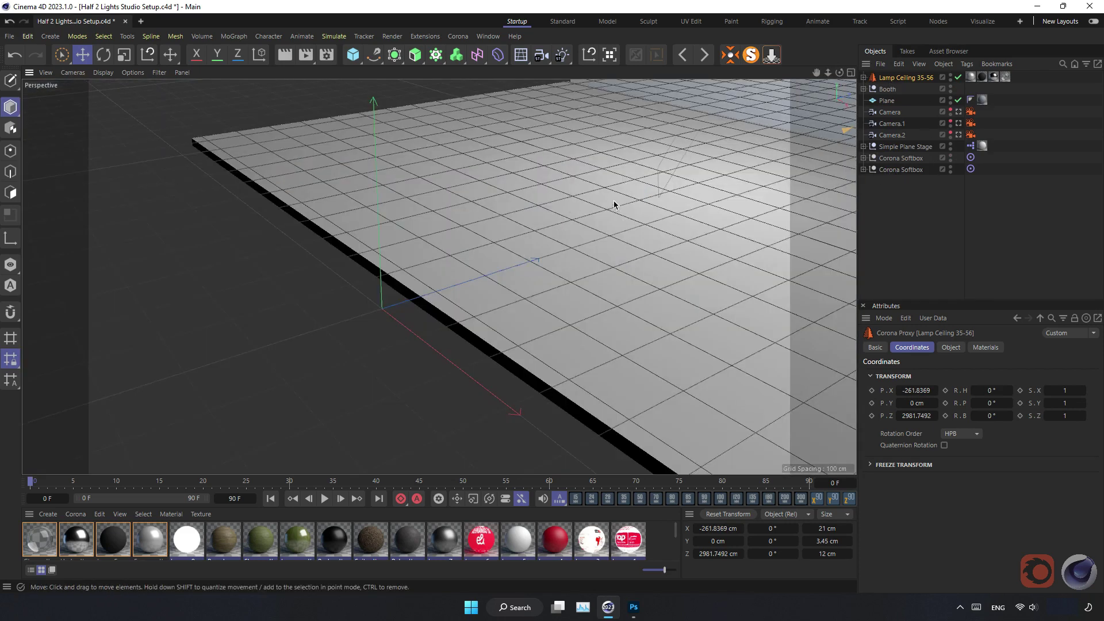
pyautogui.moveTo(614, 204)
pyautogui.keyDown('alt'); pyautogui.mouseDown()
pyautogui.moveTo(439, 313)
pyautogui.moveTo(579, 293)
pyautogui.moveTo(692, 189)
pyautogui.moveTo(688, 272)
pyautogui.mouseUp(); pyautogui.keyUp('alt')
pyautogui.scroll(1, 687, 288)
pyautogui.scroll(3, 687, 286)
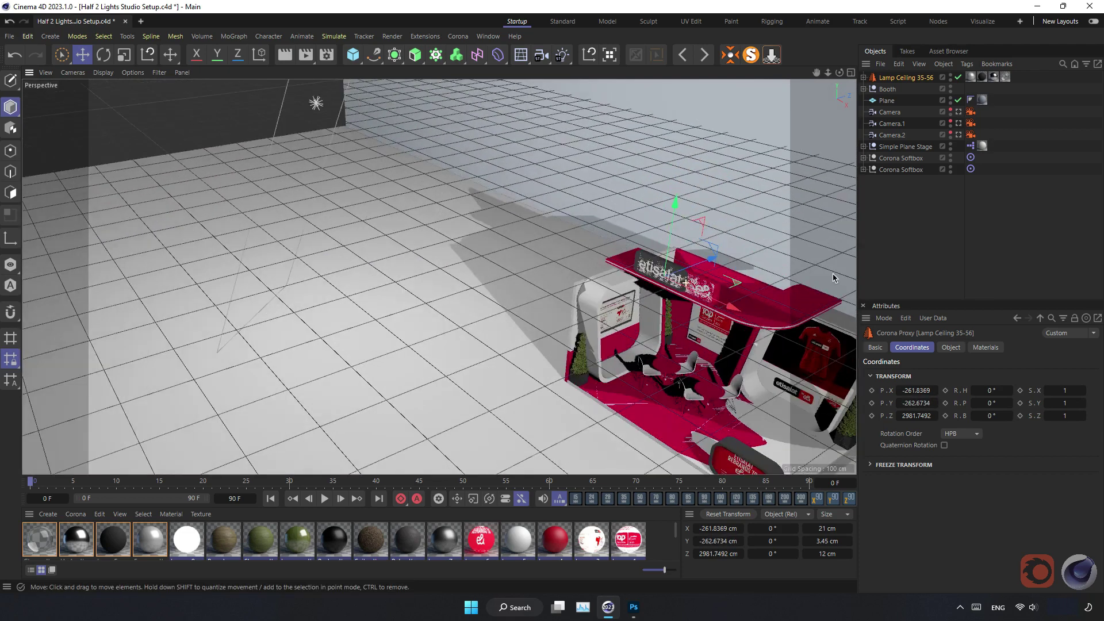
pyautogui.scroll(3, 686, 284)
pyautogui.scroll(2, 685, 282)
pyautogui.scroll(2, 685, 283)
pyautogui.scroll(2, 686, 284)
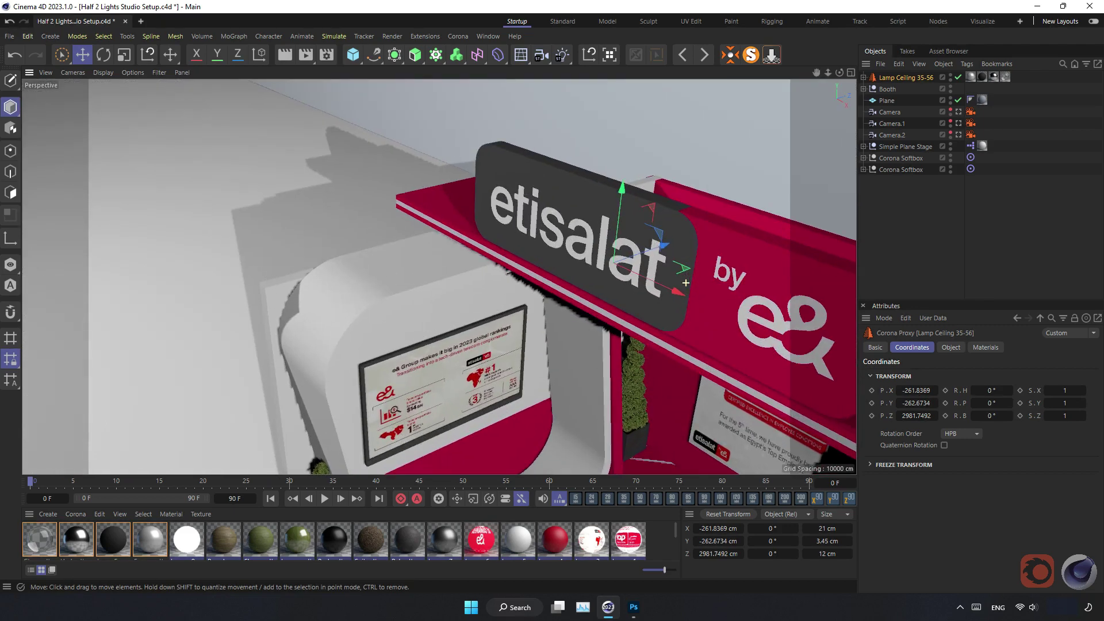
pyautogui.scroll(2, 687, 284)
pyautogui.moveTo(656, 279)
pyautogui.keyDown('alt'); pyautogui.mouseDown()
pyautogui.moveTo(633, 312)
pyautogui.moveTo(584, 303)
pyautogui.moveTo(547, 314)
pyautogui.mouseUp(); pyautogui.keyUp('alt')
pyautogui.moveTo(533, 443)
pyautogui.mouseDown()
pyautogui.moveTo(564, 418)
pyautogui.moveTo(468, 368)
pyautogui.moveTo(460, 318)
pyautogui.mouseUp()
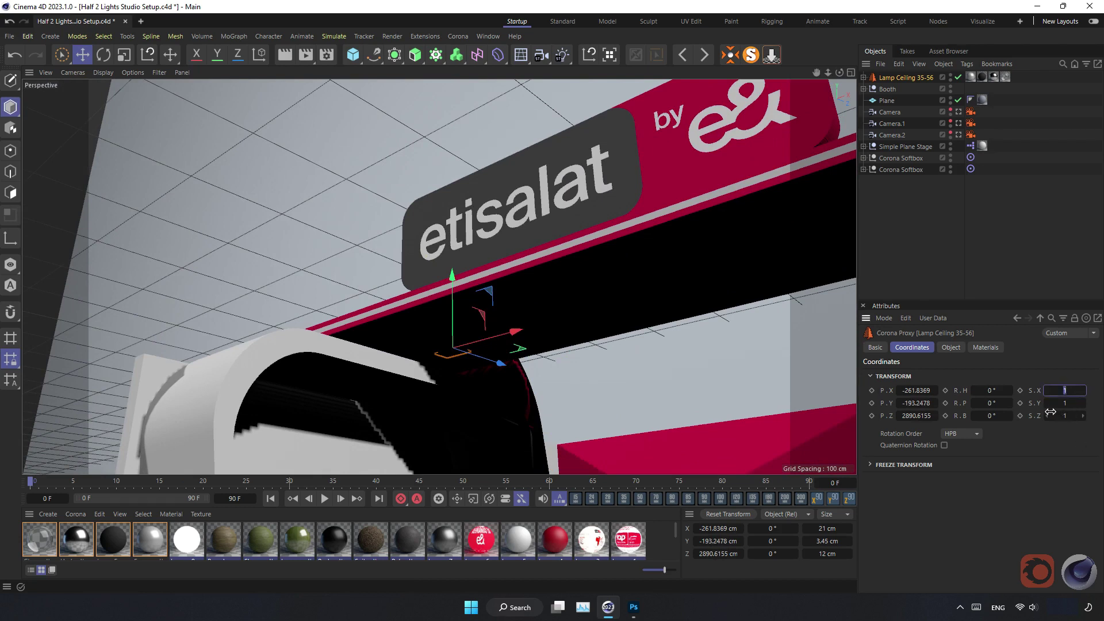
# Step: Scale the lamp to 3 and fit it just below the etisalat sign
pyautogui.press('Tab')
pyautogui.write('3')
pyautogui.press('Tab')
pyautogui.write('3')
pyautogui.press('Return')
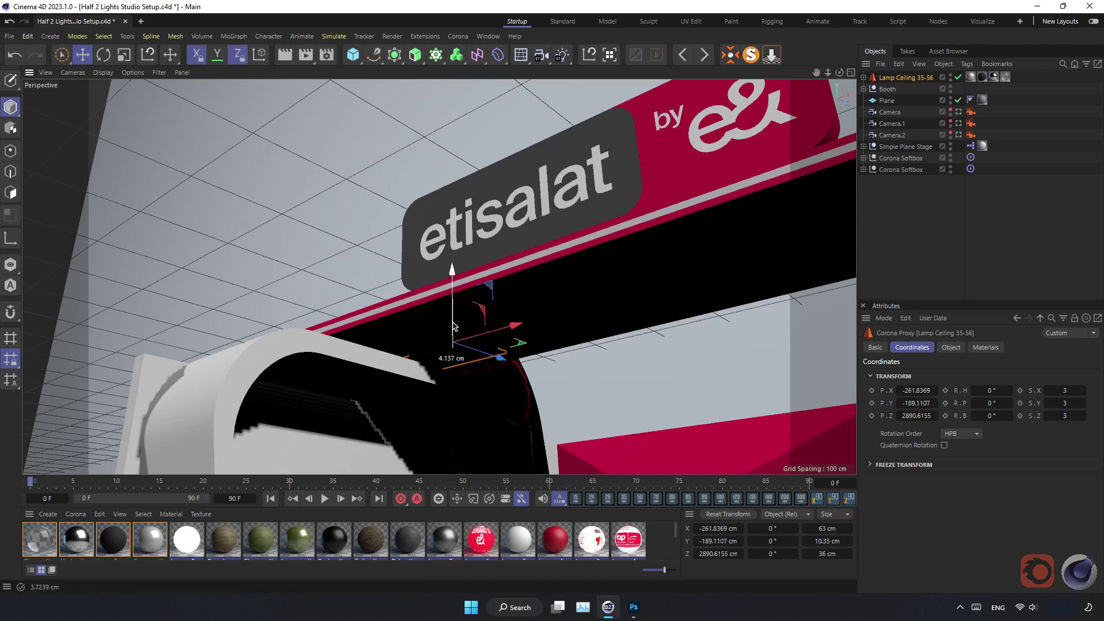
pyautogui.moveTo(486, 358); pyautogui.dragTo(451, 336)
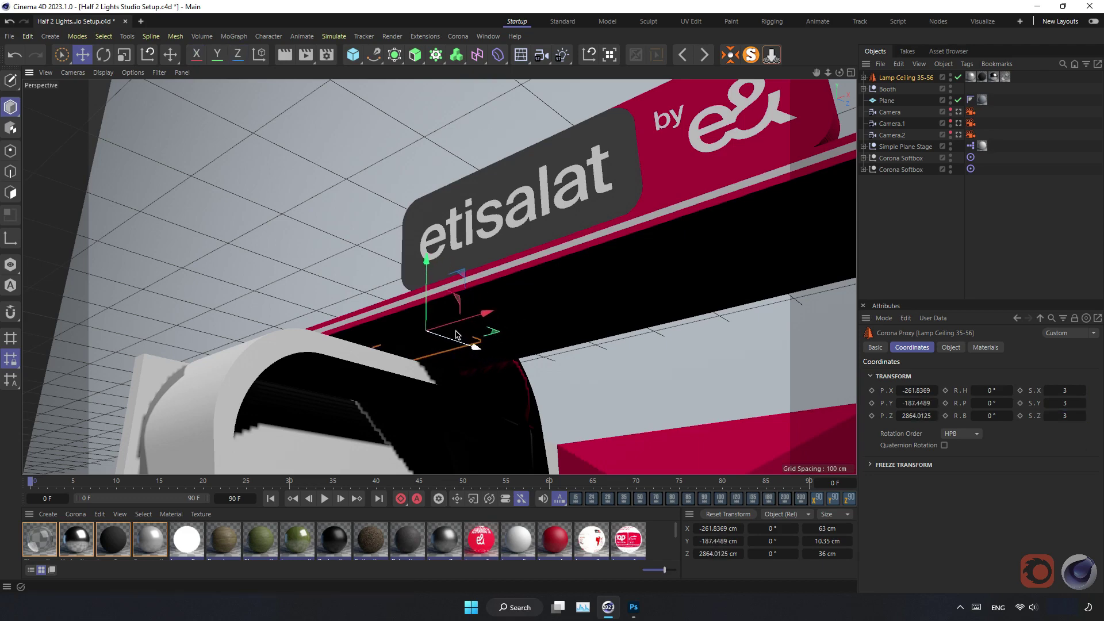
pyautogui.scroll(5, 452, 335)
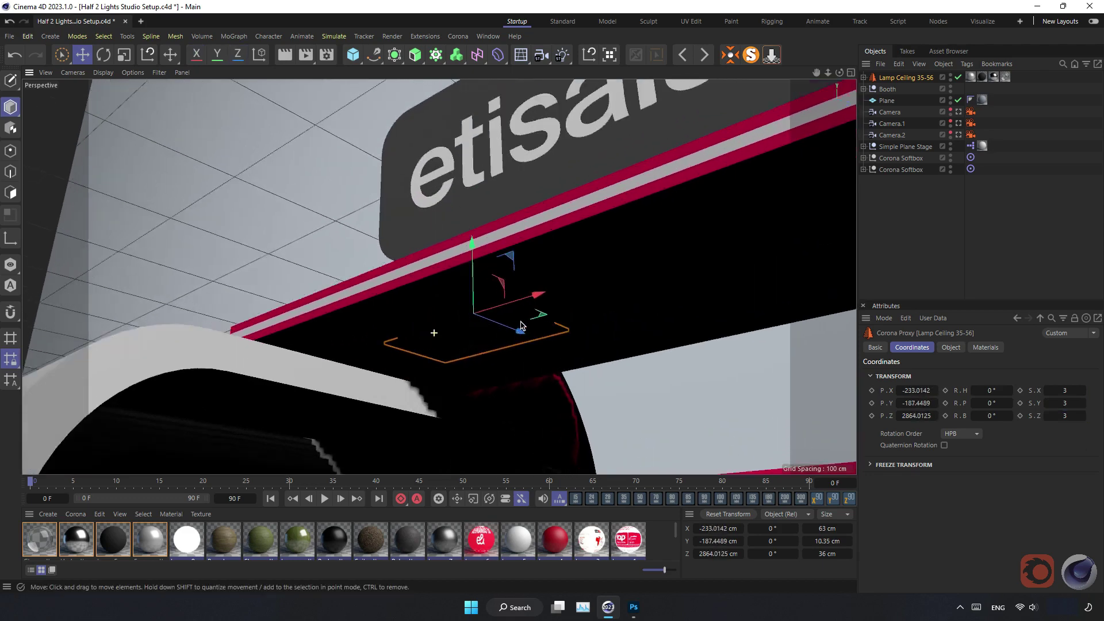
pyautogui.scroll(4, 452, 336)
pyautogui.moveTo(495, 277); pyautogui.dragTo(500, 269)
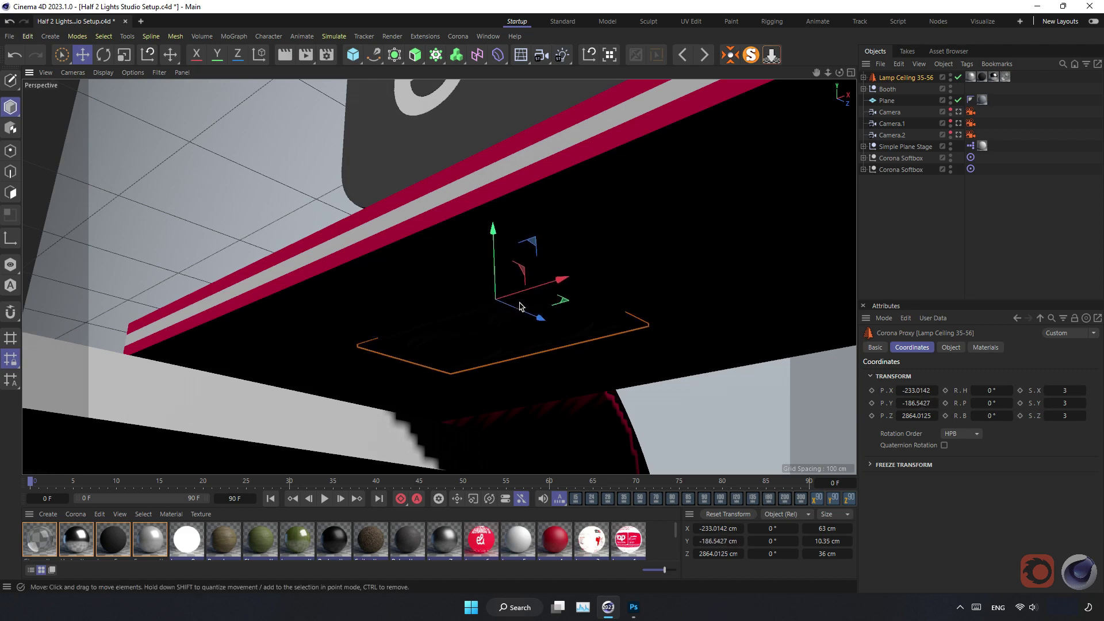
# Step: Move the white material to the first material slot and reselect the lamp
pyautogui.click(187, 539)
pyautogui.moveTo(48, 545); pyautogui.dragTo(48, 545)
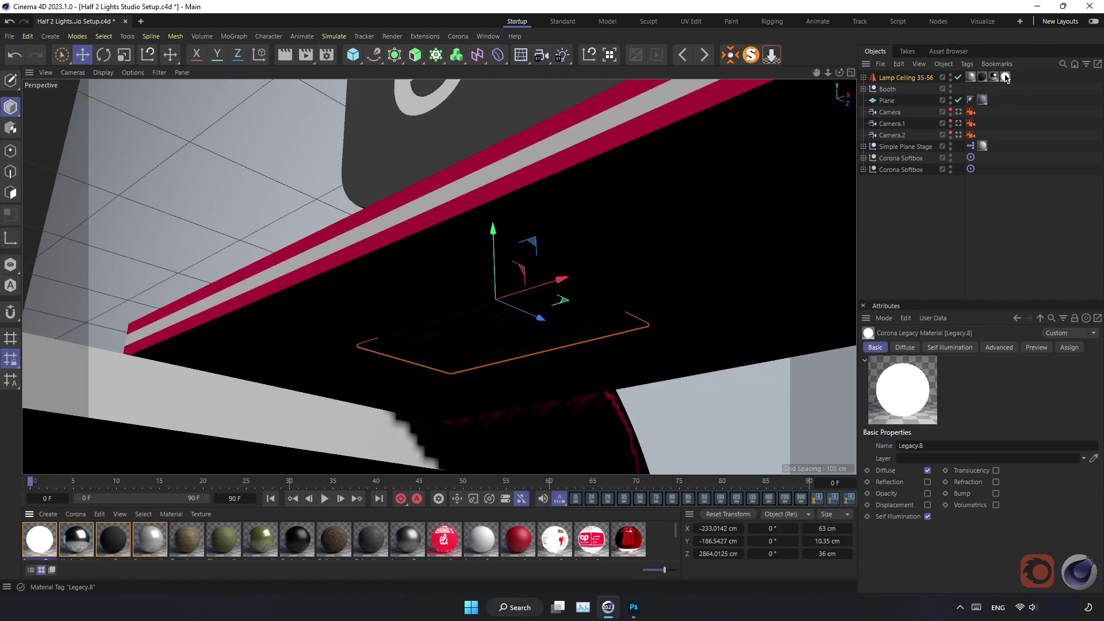
pyautogui.click(1006, 242)
pyautogui.click(905, 78)
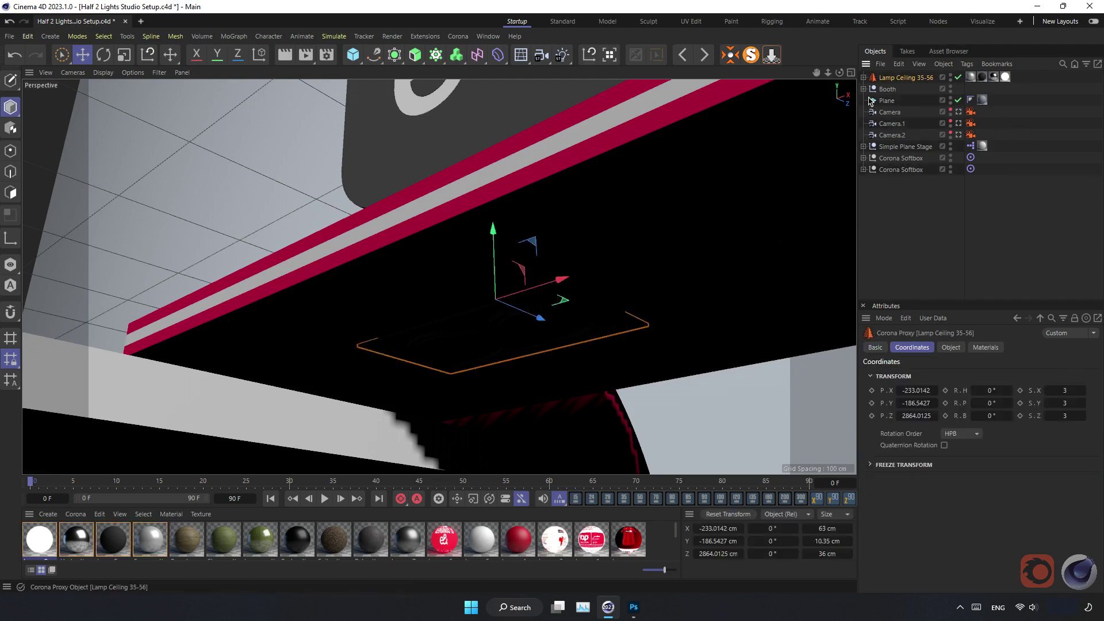
# Step: Switch to wireframe lines display and duplicate the lamp along X as Lamp Ceiling 35-56.1
pyautogui.click(104, 73)
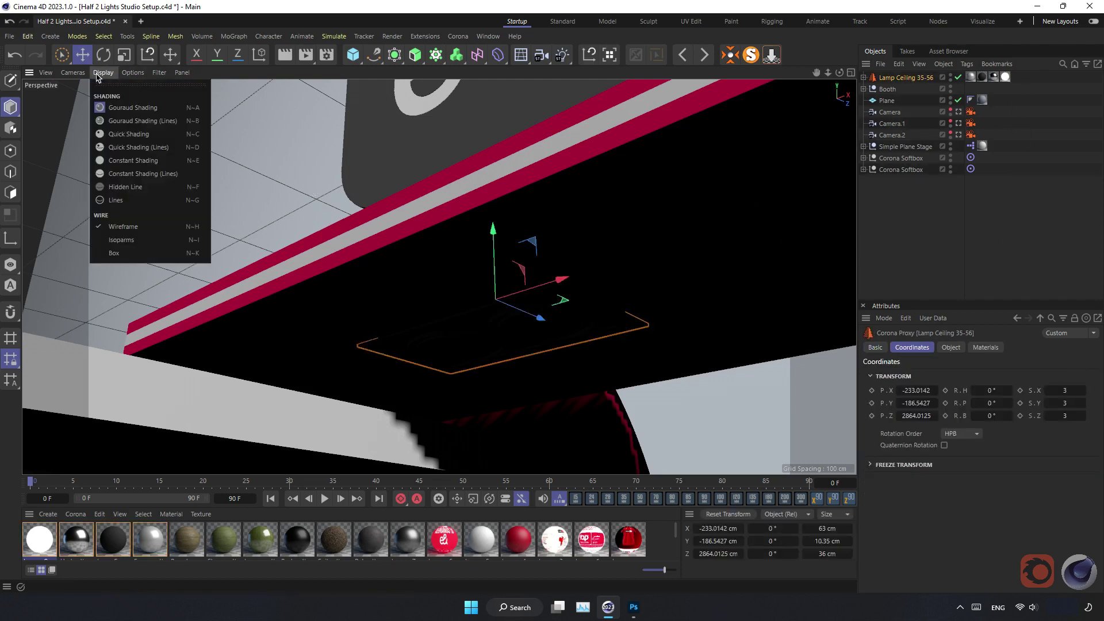
pyautogui.click(118, 115)
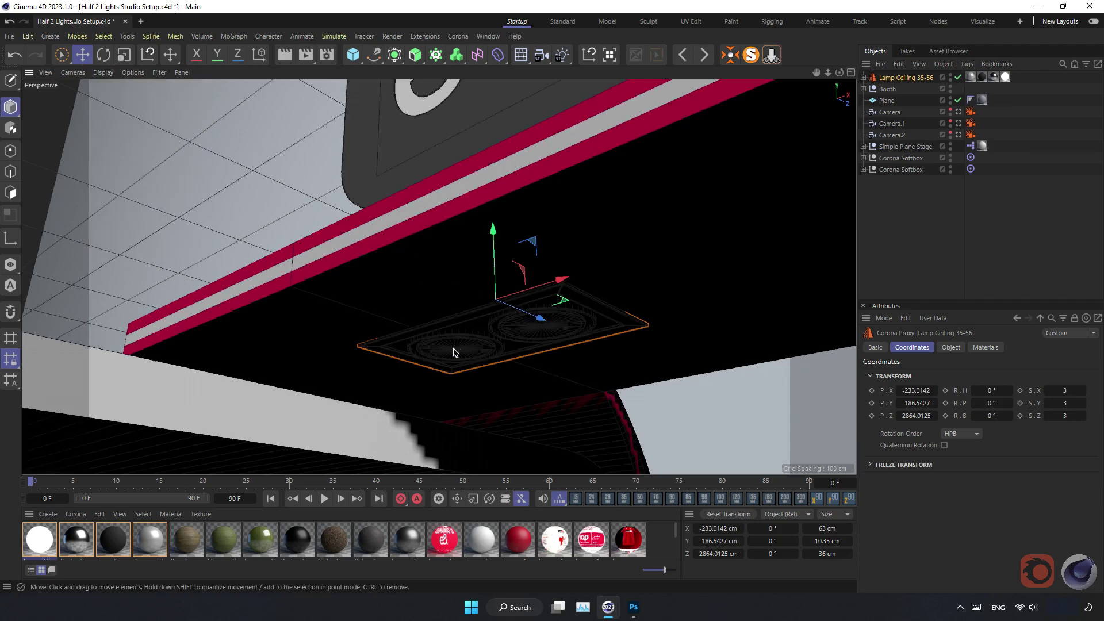
pyautogui.keyDown('alt'); pyautogui.moveTo(388, 352); pyautogui.dragTo(412, 334); pyautogui.keyUp('alt')
pyautogui.scroll(-5, 353, 352)
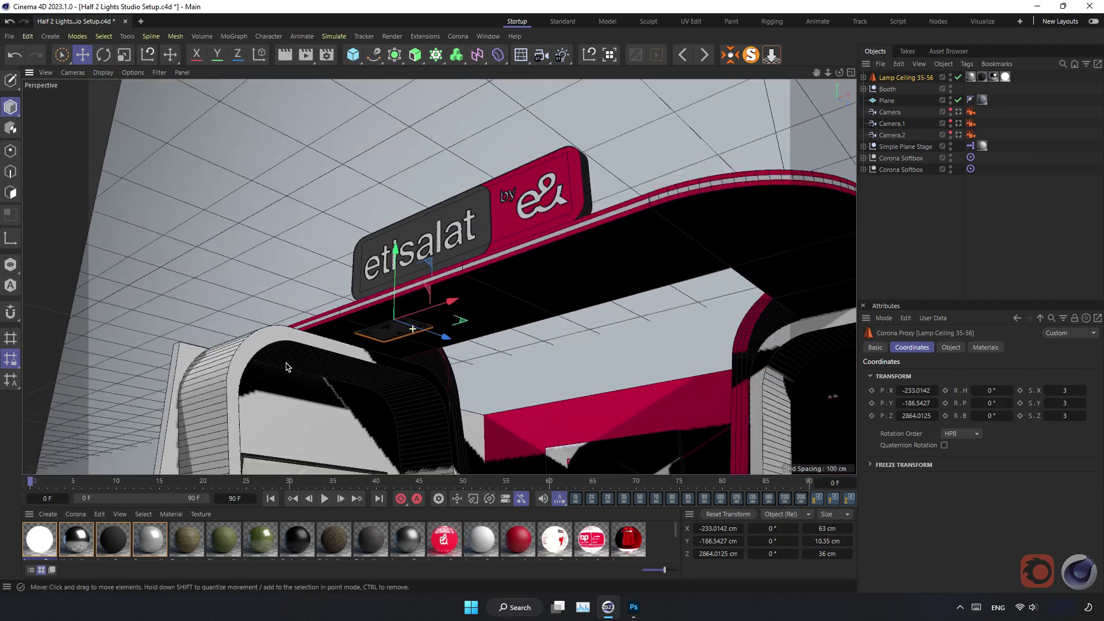
pyautogui.moveTo(441, 309)
pyautogui.keyDown('ctrl'); pyautogui.mouseDown()
pyautogui.moveTo(589, 271)
pyautogui.moveTo(589, 259)
pyautogui.moveTo(680, 229)
pyautogui.moveTo(578, 243)
pyautogui.mouseUp(); pyautogui.keyUp('ctrl')
# Step: Undo the extra lamp copy and move the remaining copy further along X
pyautogui.hotkey('ctrl', 'z')
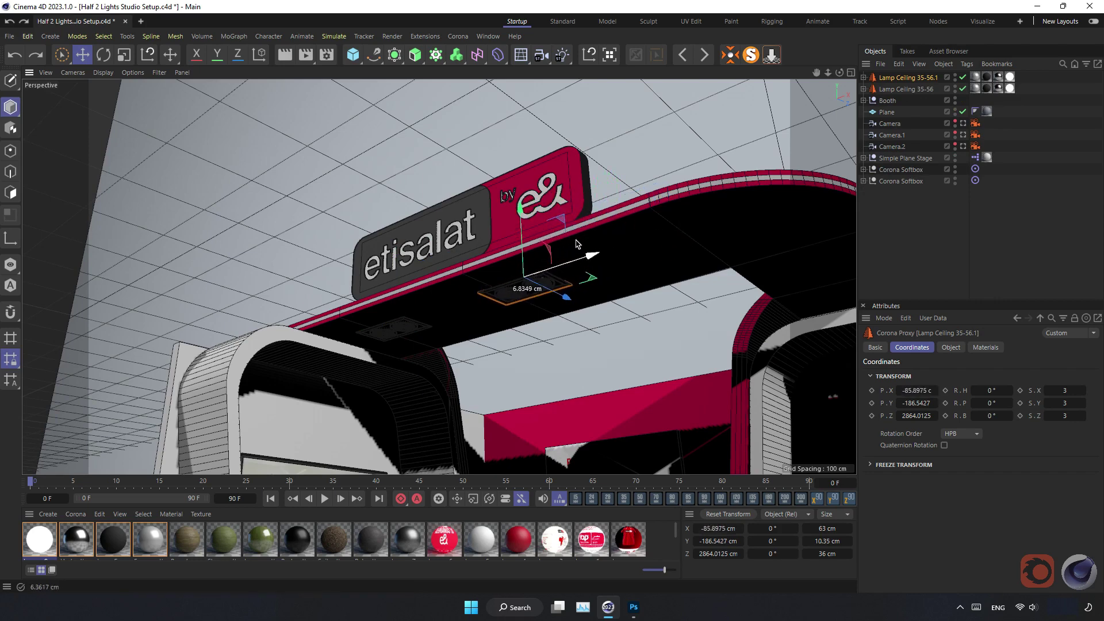
pyautogui.moveTo(578, 244); pyautogui.dragTo(736, 226)
pyautogui.keyDown('alt'); pyautogui.moveTo(594, 276); pyautogui.dragTo(386, 283); pyautogui.keyUp('alt')
pyautogui.keyDown('alt'); pyautogui.moveTo(454, 285); pyautogui.dragTo(455, 255); pyautogui.keyUp('alt')
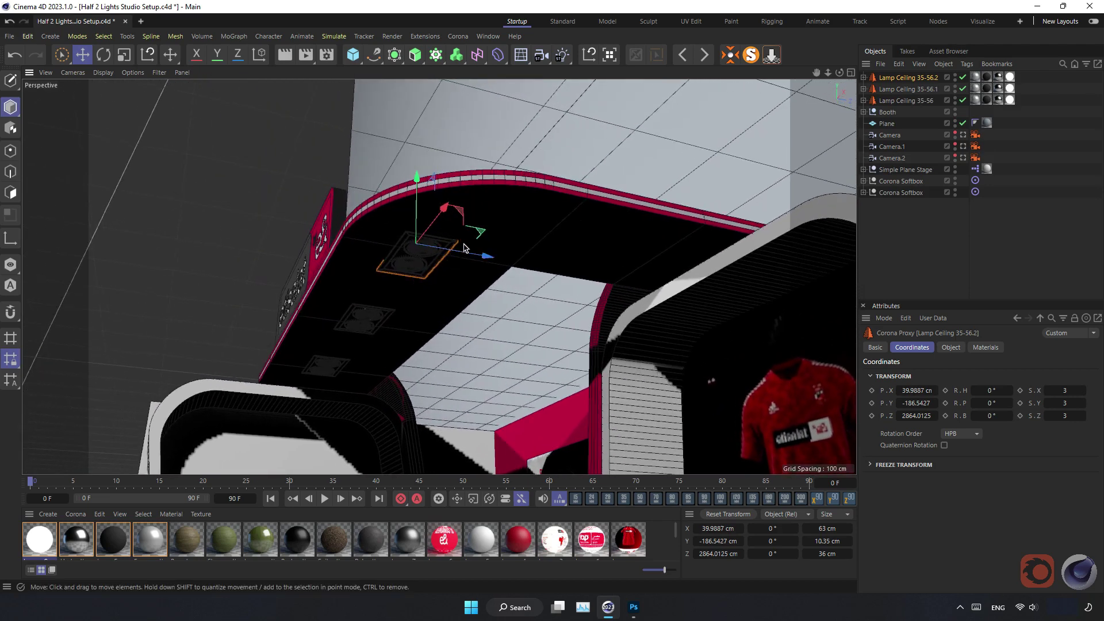
# Step: Rotate the lamp about 44° and slide it along under the canopy
pyautogui.press('t')
pyautogui.press('e')
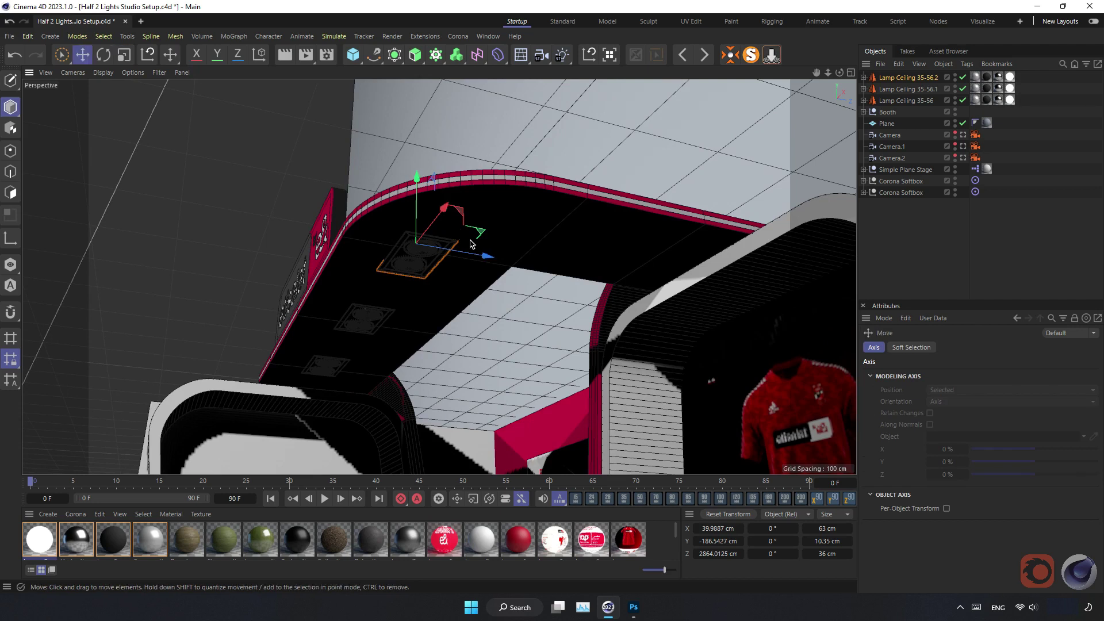
pyautogui.press('r')
pyautogui.moveTo(410, 226); pyautogui.dragTo(466, 233)
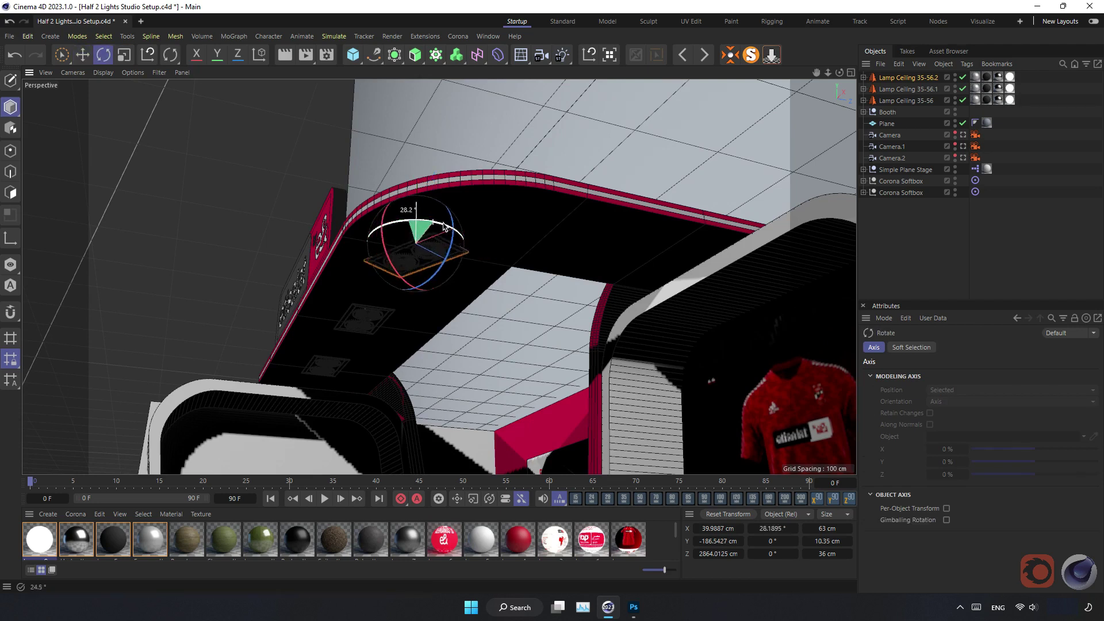
pyautogui.press('e')
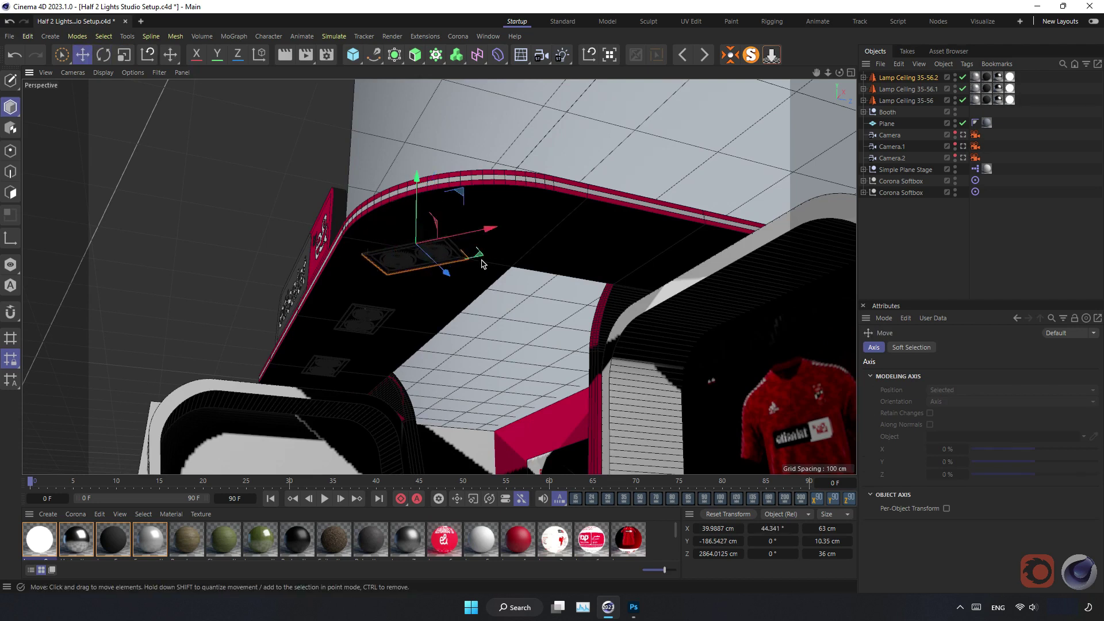
pyautogui.moveTo(482, 238)
pyautogui.mouseDown()
pyautogui.moveTo(522, 233)
pyautogui.moveTo(469, 229)
pyautogui.mouseUp()
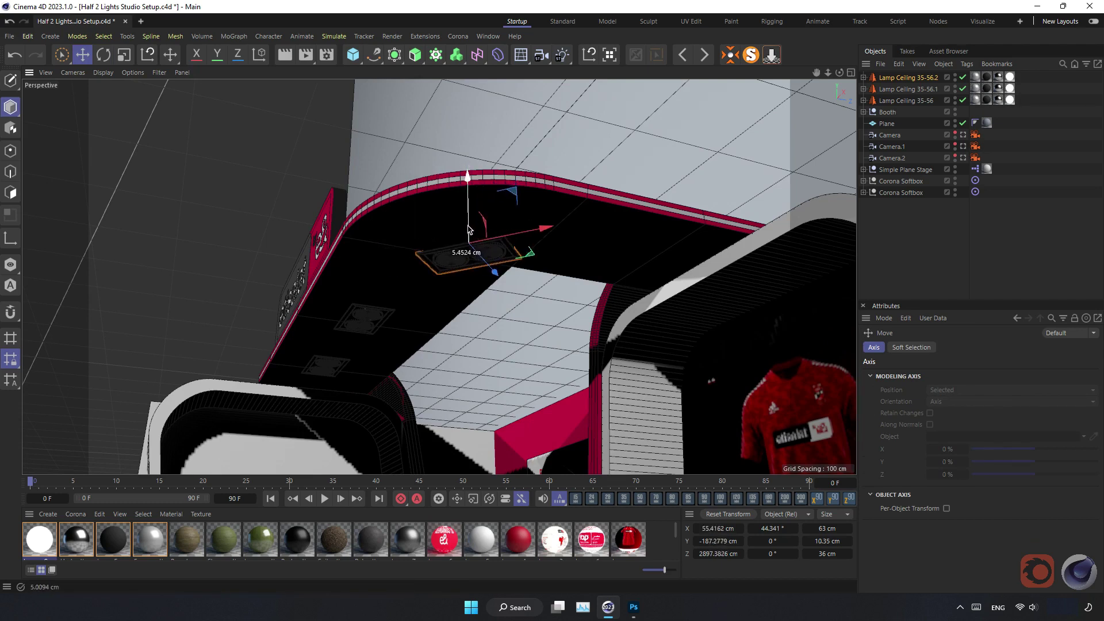
pyautogui.moveTo(473, 253)
pyautogui.mouseDown()
pyautogui.moveTo(534, 226)
pyautogui.moveTo(565, 263)
pyautogui.moveTo(623, 239)
pyautogui.mouseUp()
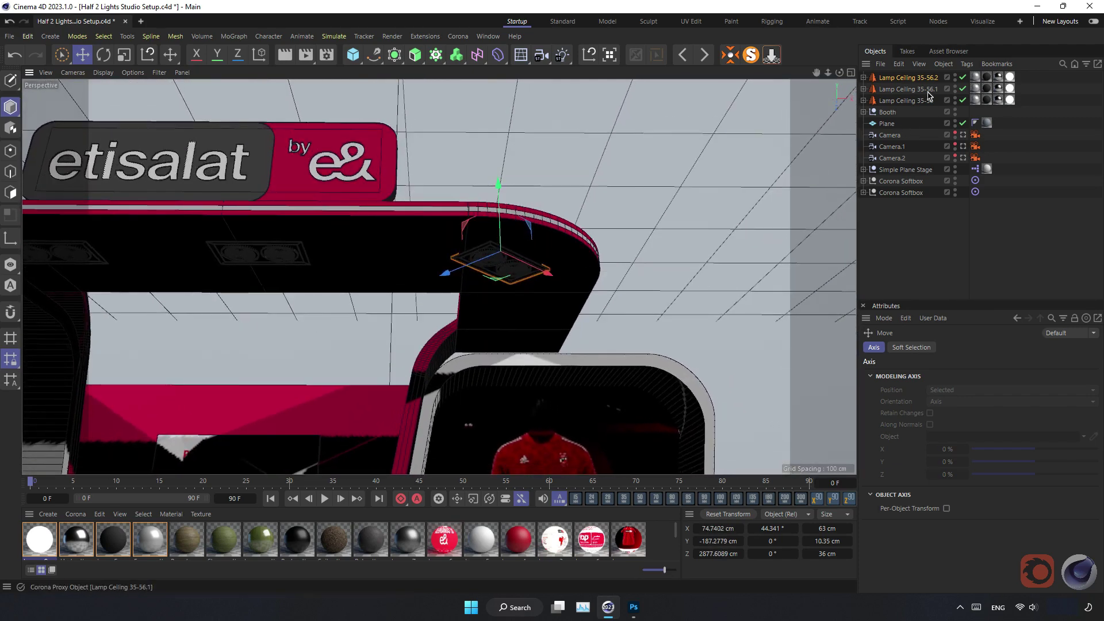
# Step: Move Lamp Ceiling 35-56.1 along the canopy, then place a copy near the canopy's right end at X 97.85 cm
pyautogui.click(488, 258)
pyautogui.moveTo(333, 241); pyautogui.dragTo(355, 245)
pyautogui.moveTo(414, 306)
pyautogui.keyDown('alt'); pyautogui.mouseDown()
pyautogui.moveTo(444, 296)
pyautogui.moveTo(428, 306)
pyautogui.moveTo(380, 296)
pyautogui.mouseUp(); pyautogui.keyUp('alt')
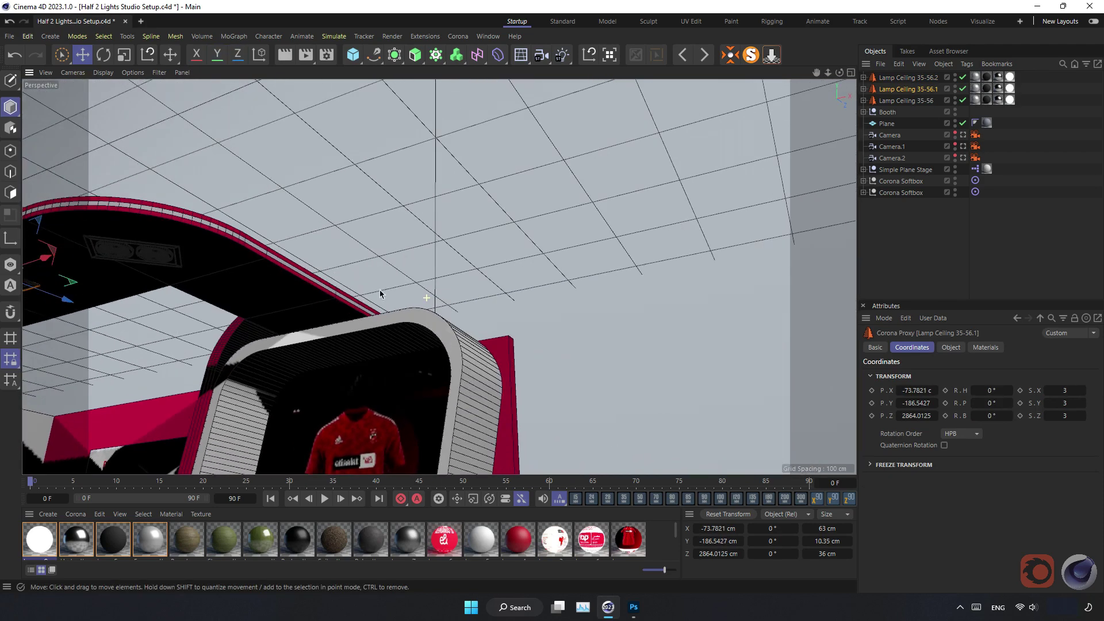
pyautogui.moveTo(259, 296)
pyautogui.keyDown('alt'); pyautogui.mouseDown()
pyautogui.moveTo(557, 298)
pyautogui.moveTo(702, 283)
pyautogui.moveTo(538, 276)
pyautogui.mouseUp(); pyautogui.keyUp('alt')
pyautogui.moveTo(288, 288)
pyautogui.mouseDown()
pyautogui.moveTo(342, 187)
pyautogui.moveTo(471, 245)
pyautogui.moveTo(463, 224)
pyautogui.mouseUp()
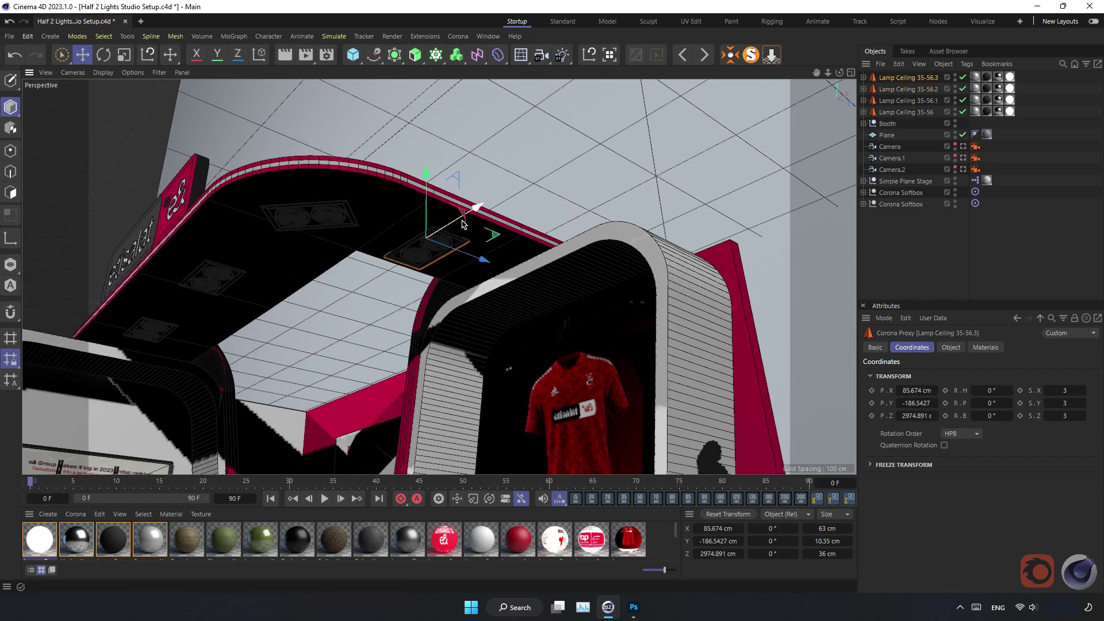
# Step: Turn Lamp Ceiling 35-56.3 by 90°, fit it into the canopy, then view through the scene camera
pyautogui.click(819, 500)
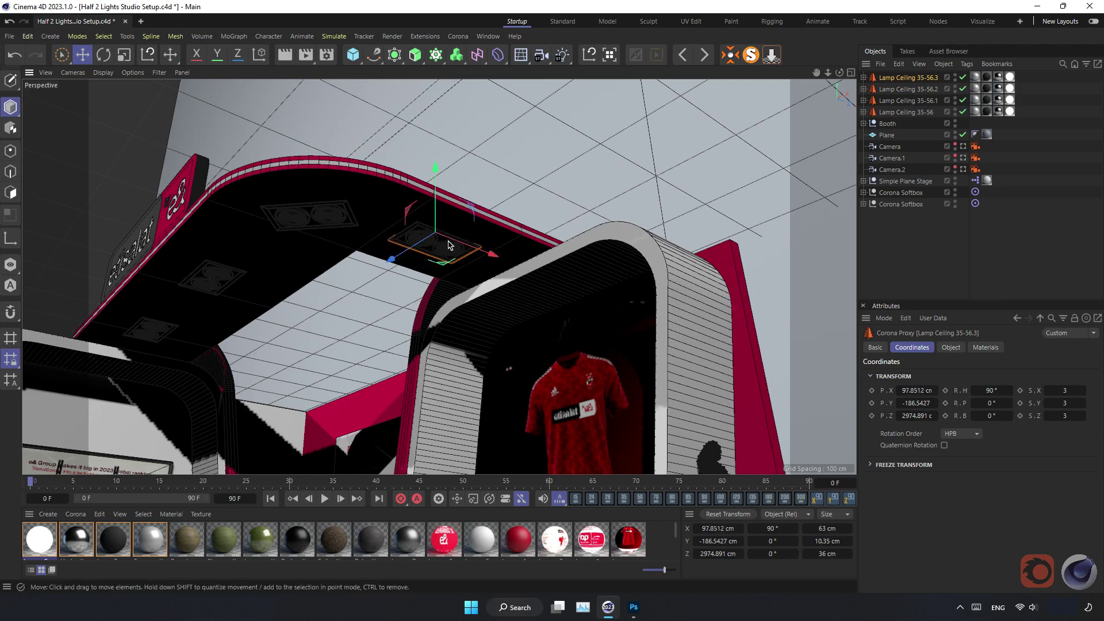
pyautogui.press('o')
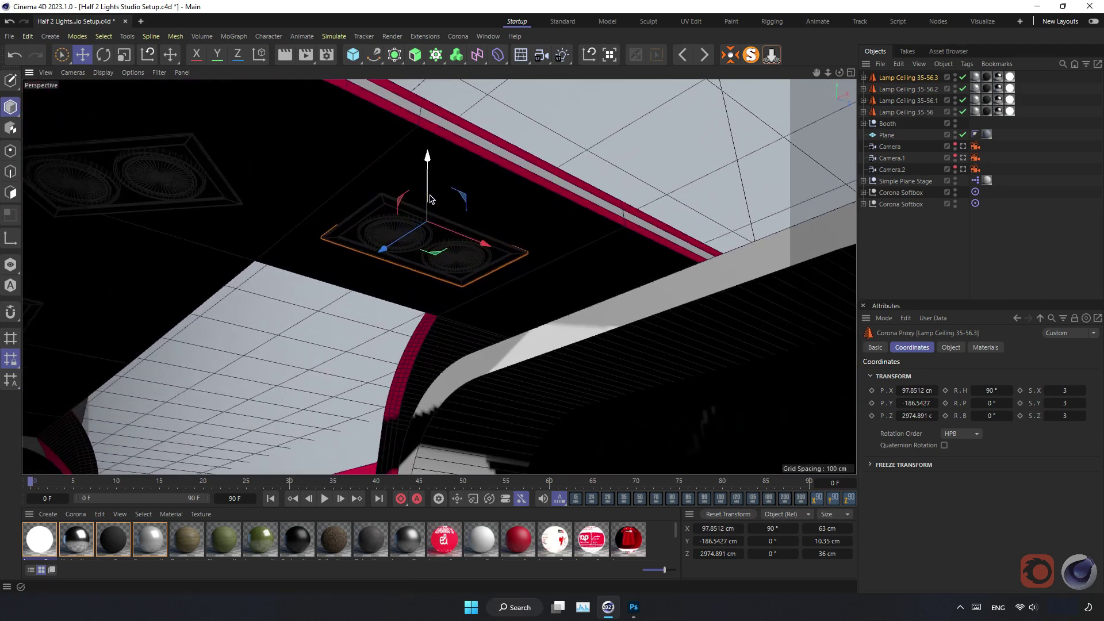
pyautogui.moveTo(430, 197)
pyautogui.mouseDown()
pyautogui.moveTo(356, 221)
pyautogui.moveTo(322, 248)
pyautogui.moveTo(276, 254)
pyautogui.moveTo(287, 248)
pyautogui.mouseUp()
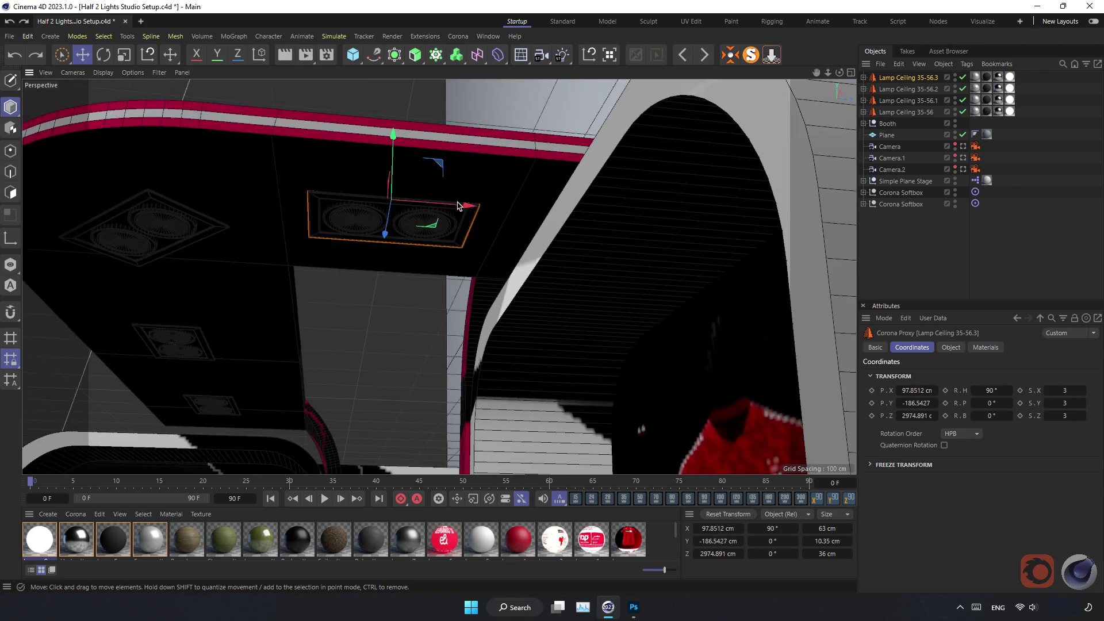
pyautogui.moveTo(478, 209); pyautogui.dragTo(517, 208)
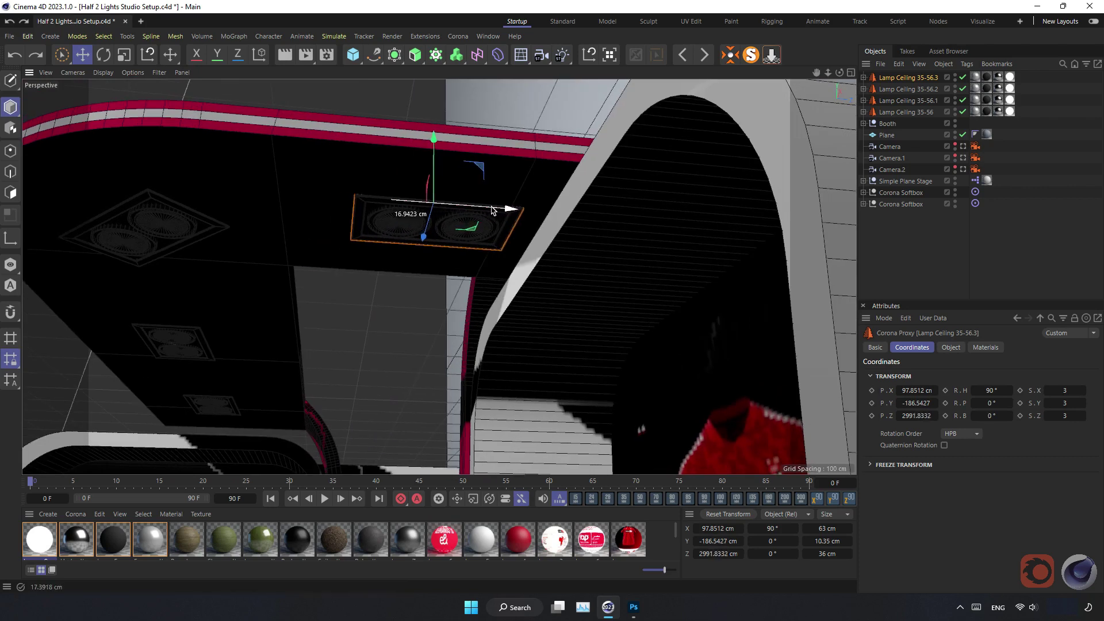
pyautogui.keyDown('alt'); pyautogui.moveTo(395, 300); pyautogui.dragTo(437, 276); pyautogui.keyUp('alt')
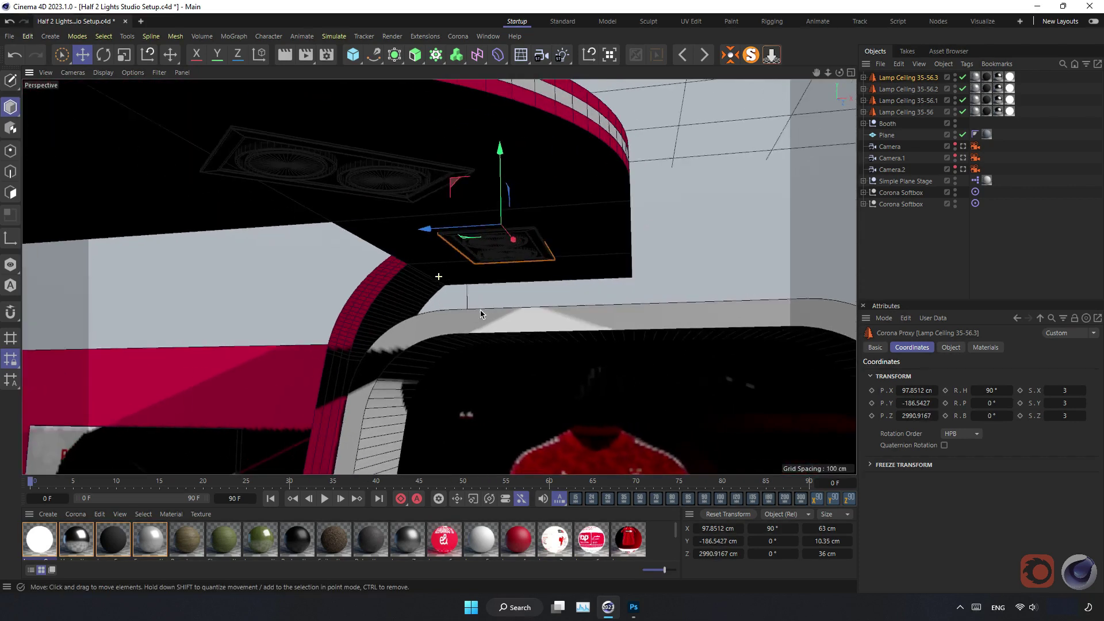
pyautogui.click(919, 228)
pyautogui.click(963, 146)
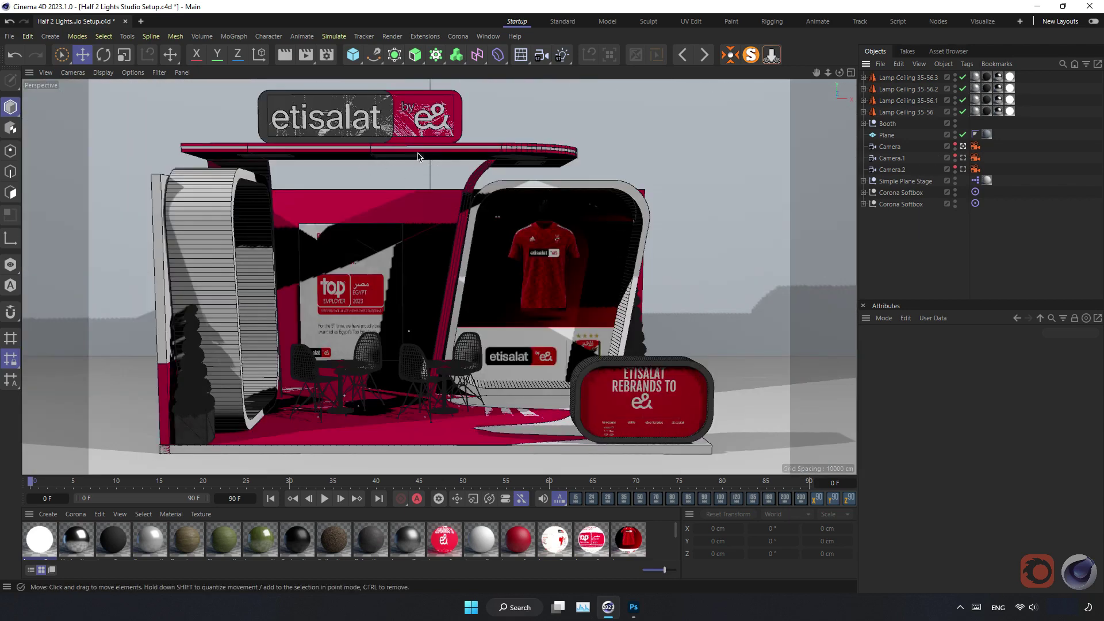
# Step: Render the booth at 1920×1080 in the Corona frame buffer
pyautogui.click(455, 37)
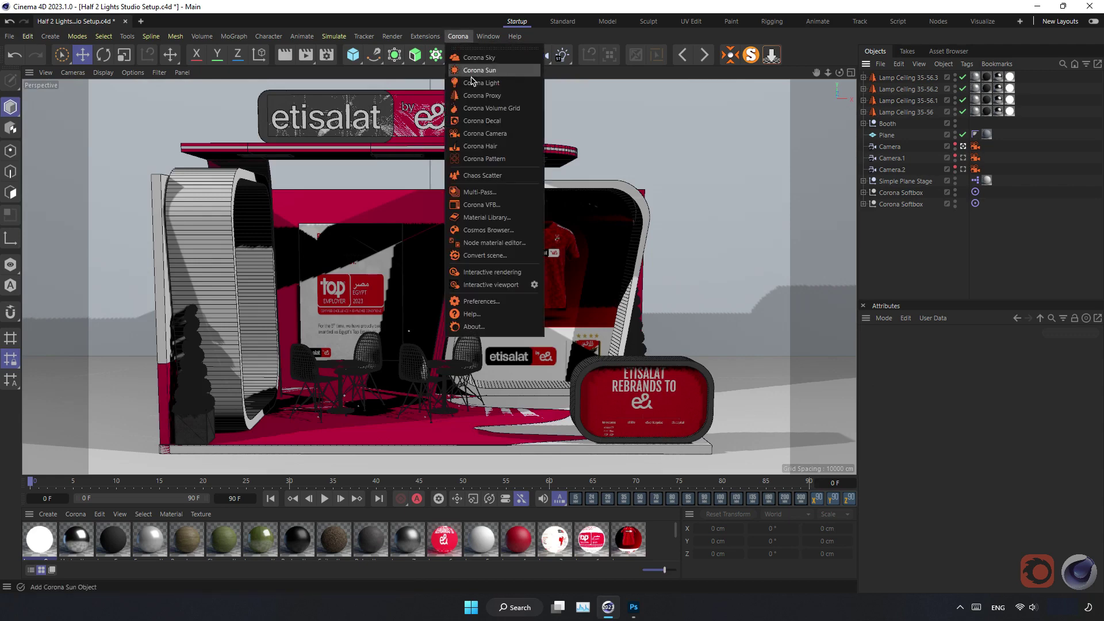
pyautogui.click(497, 205)
pyautogui.click(777, 130)
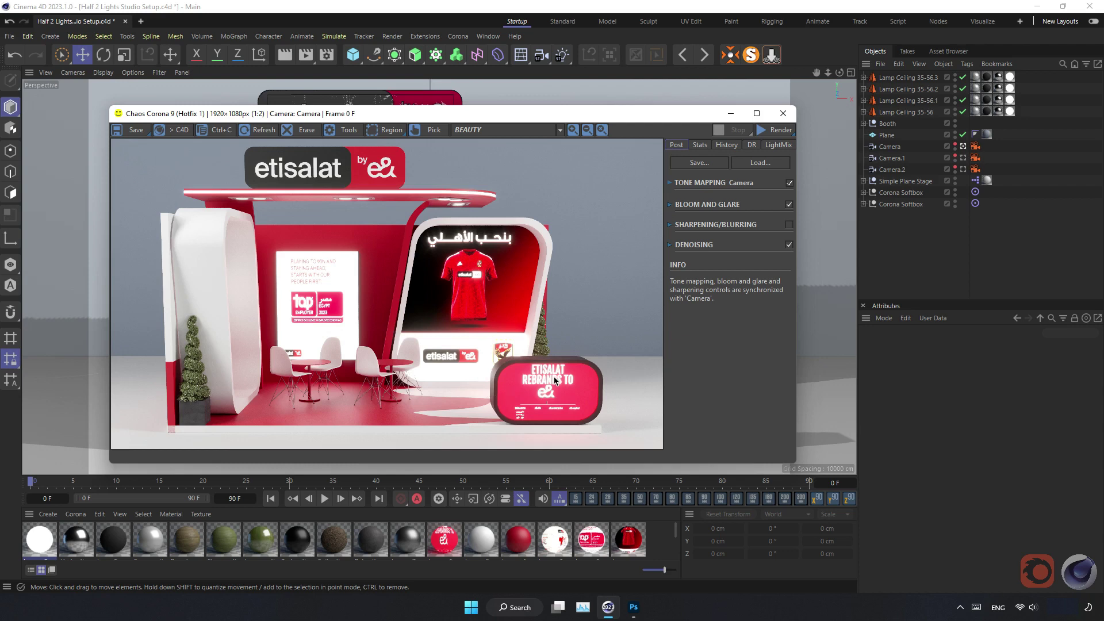
# Step: Set Bloom and Glare size to 7.0 and Bloom intensity to 0.50
pyautogui.click(670, 207)
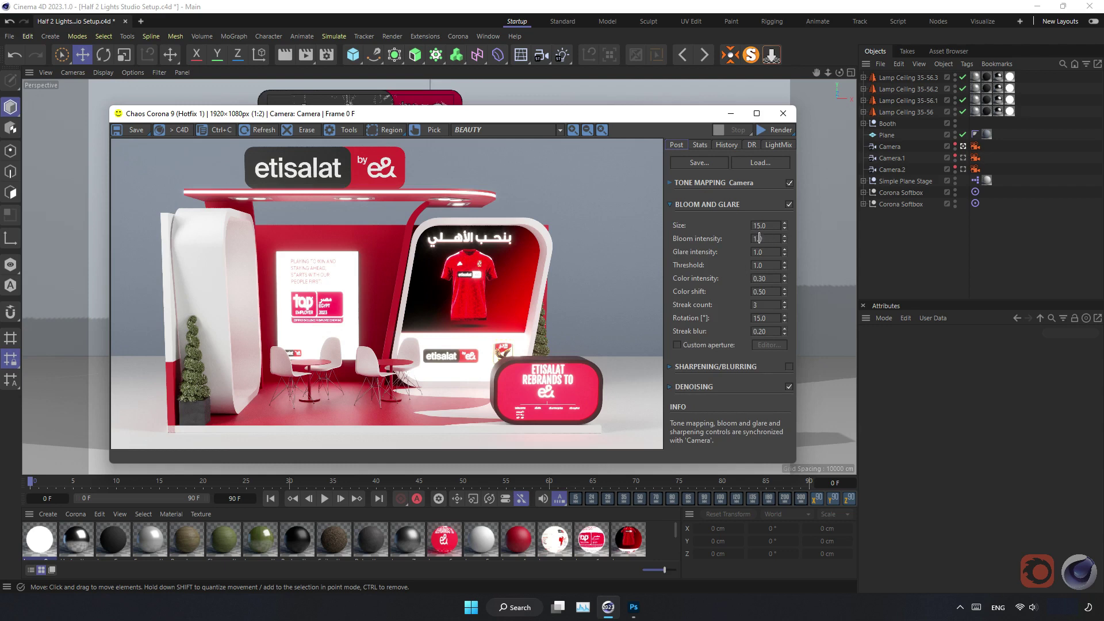
pyautogui.moveTo(769, 226); pyautogui.dragTo(745, 225)
pyautogui.write('7')
pyautogui.press('Return')
pyautogui.moveTo(768, 239); pyautogui.dragTo(737, 238)
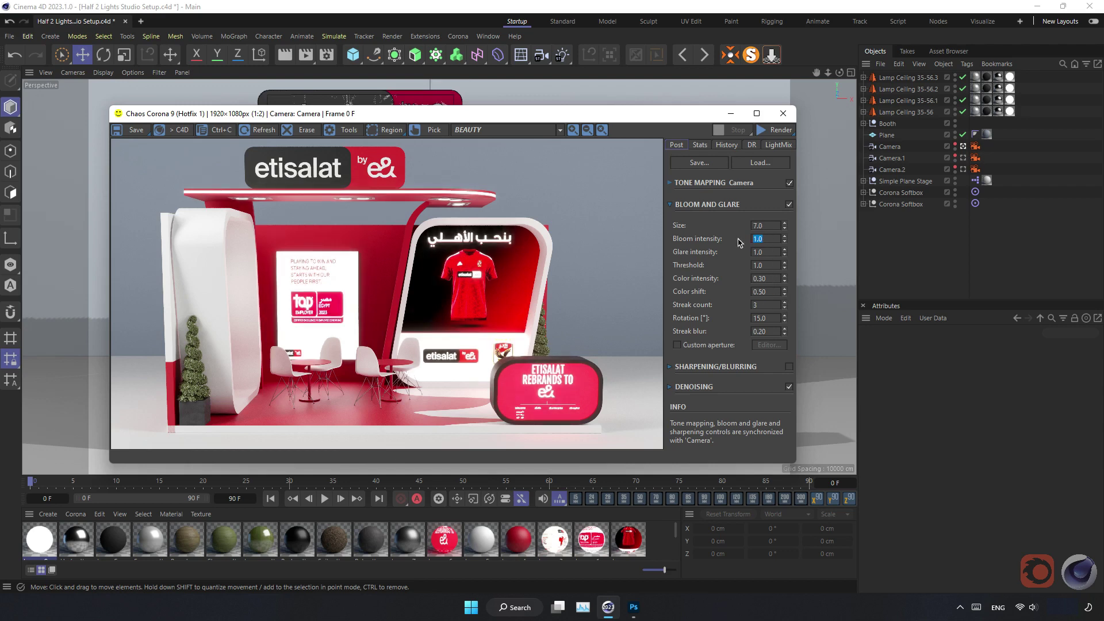
pyautogui.write('.3')
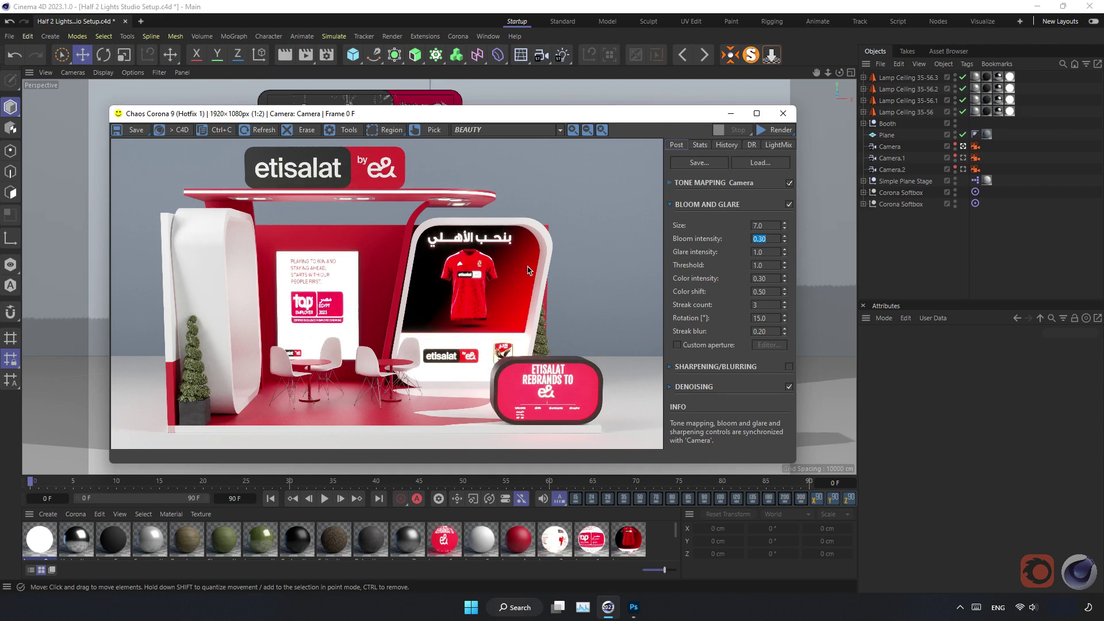
pyautogui.write('.')
pyautogui.hotkey('shift', 'Tab')
pyautogui.click(676, 205)
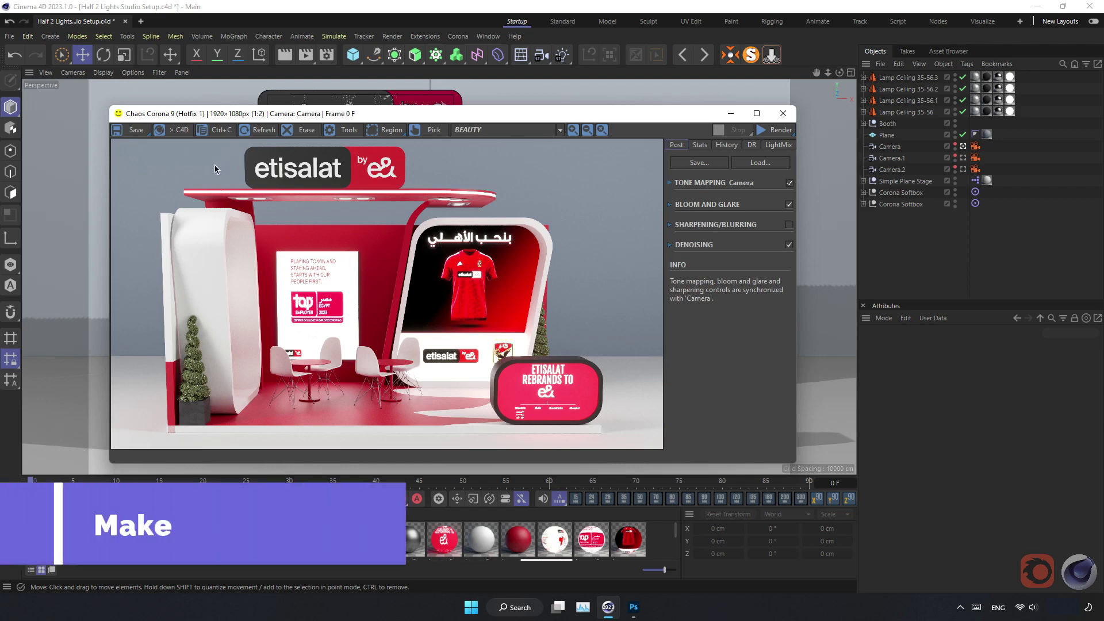
# Step: Save the render to the Desktop as JPEG file '1' at 100% quality
pyautogui.click(140, 131)
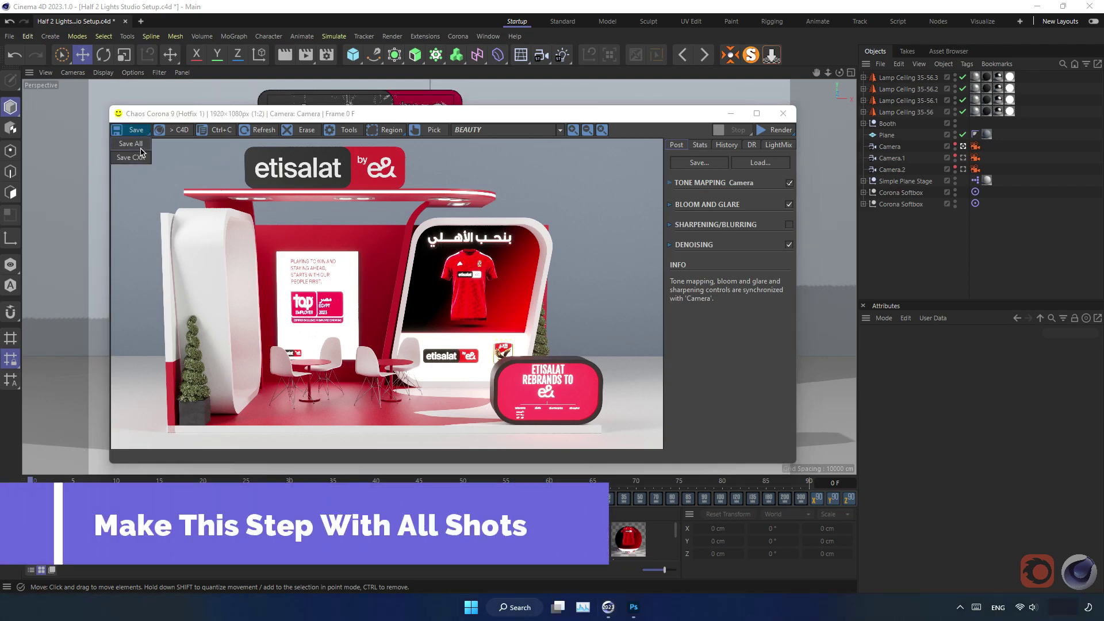
pyautogui.click(140, 147)
pyautogui.click(222, 496)
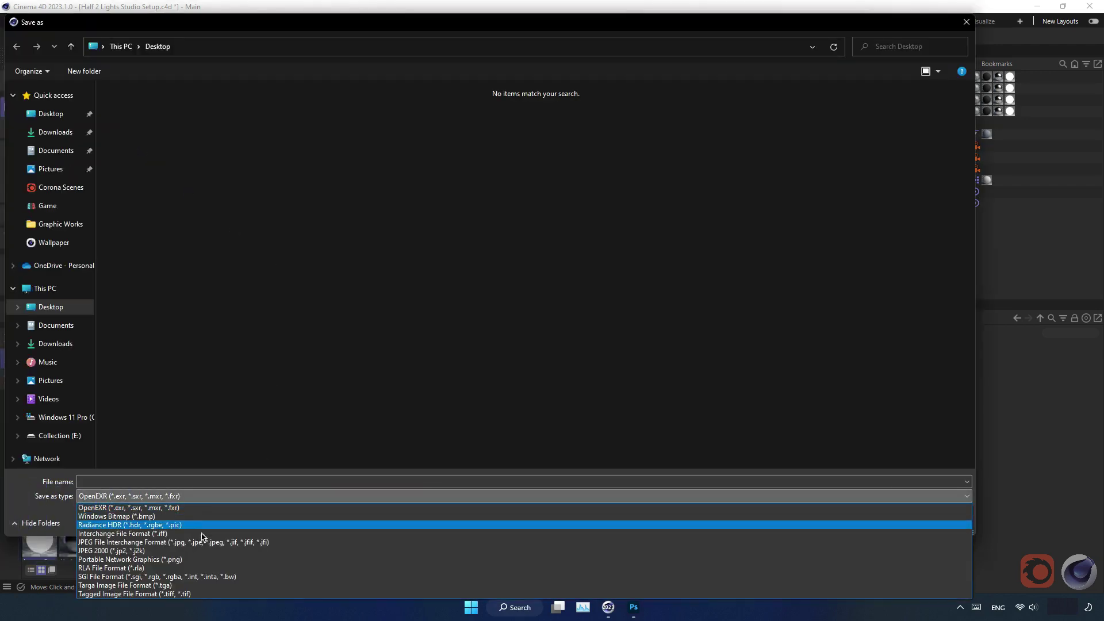
pyautogui.click(201, 542)
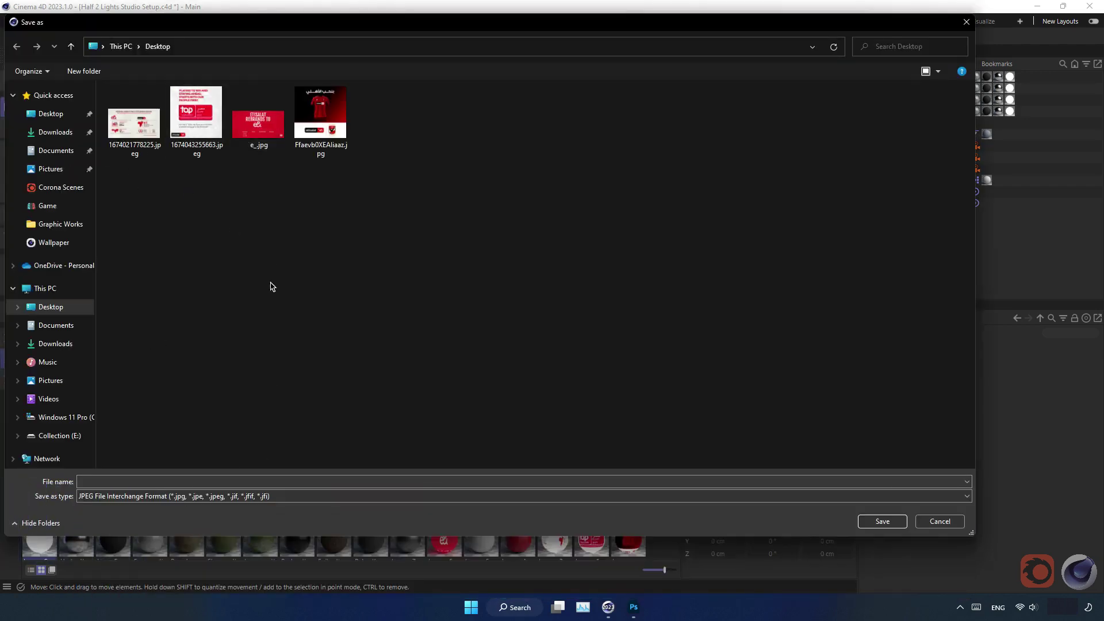
pyautogui.click(202, 482)
pyautogui.write('1')
pyautogui.press('Return')
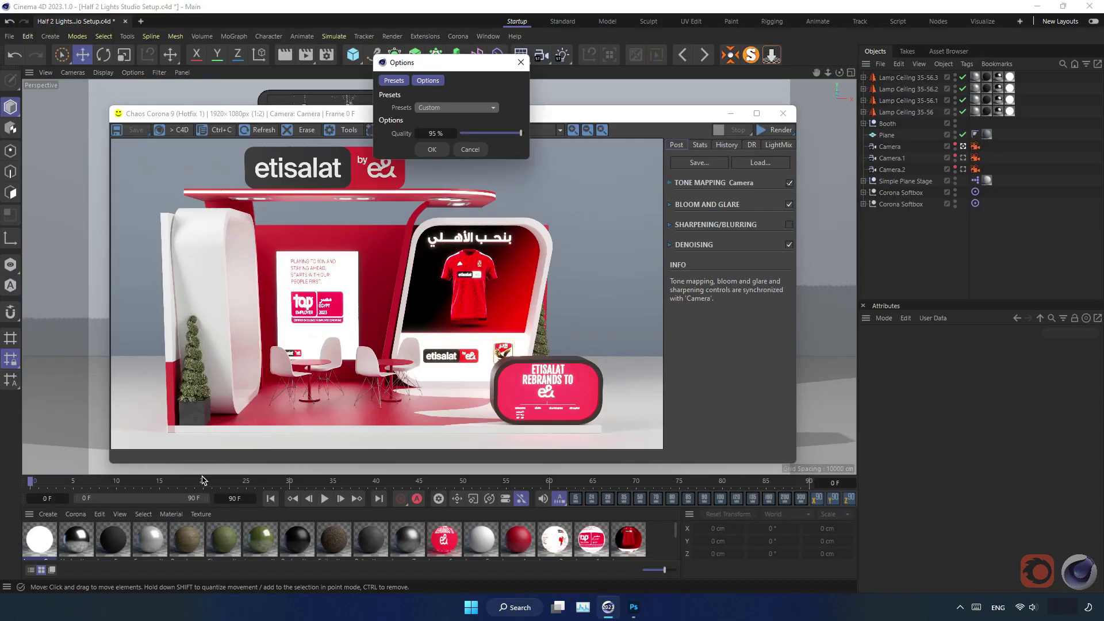
pyautogui.moveTo(520, 133); pyautogui.dragTo(525, 133)
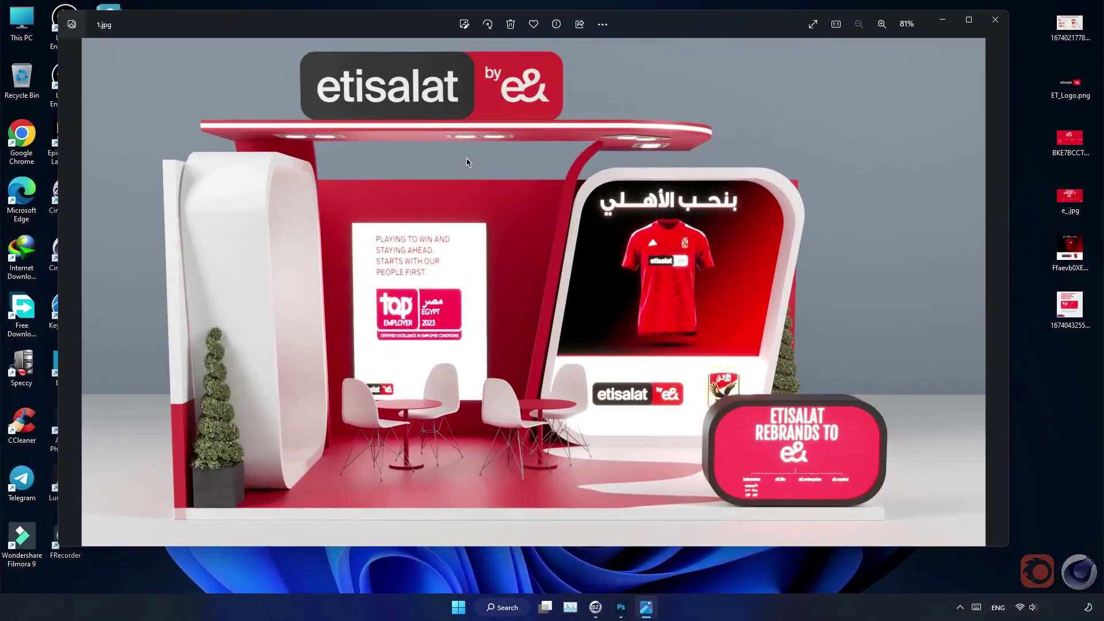
pyautogui.moveTo(565, 321)
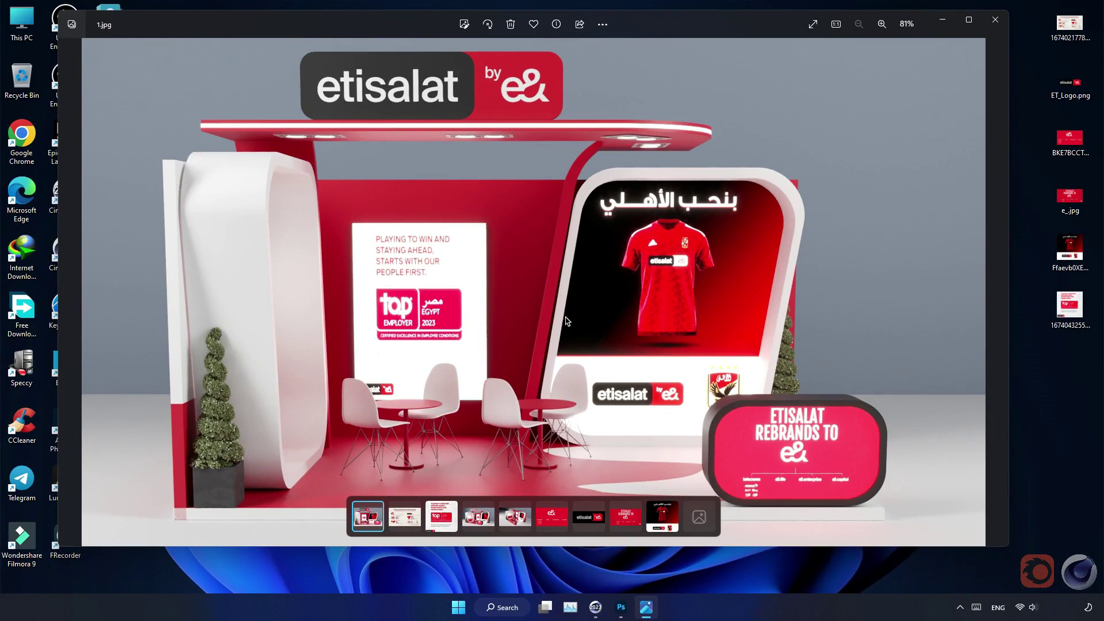
# Step: Step through the saved renders 2.jpg and 3.jpg in Photos
pyautogui.click(478, 516)
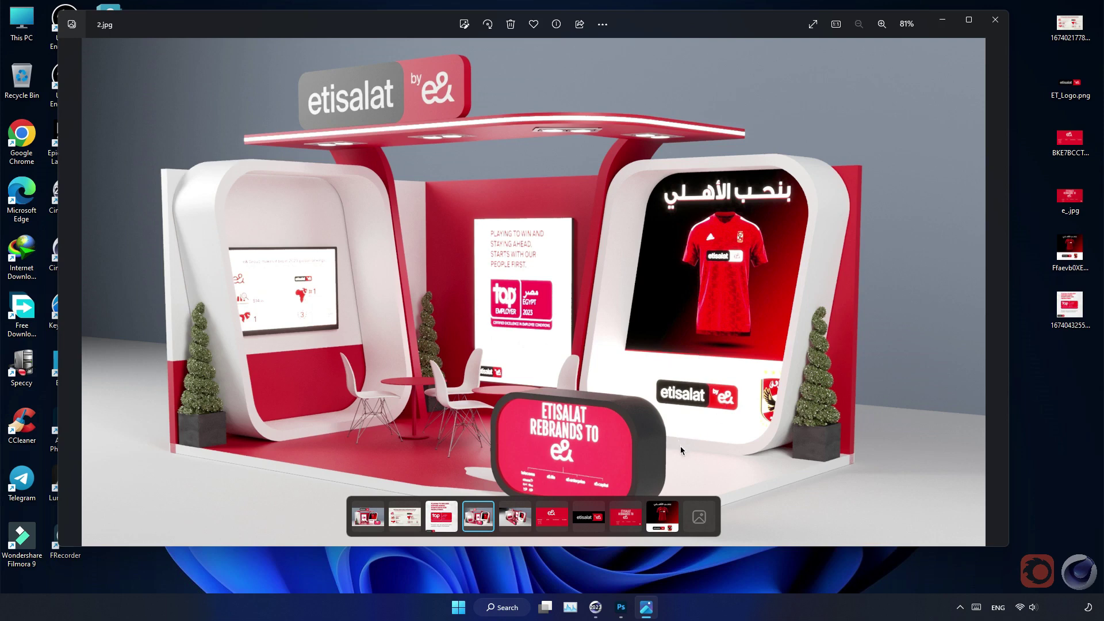
pyautogui.click(512, 528)
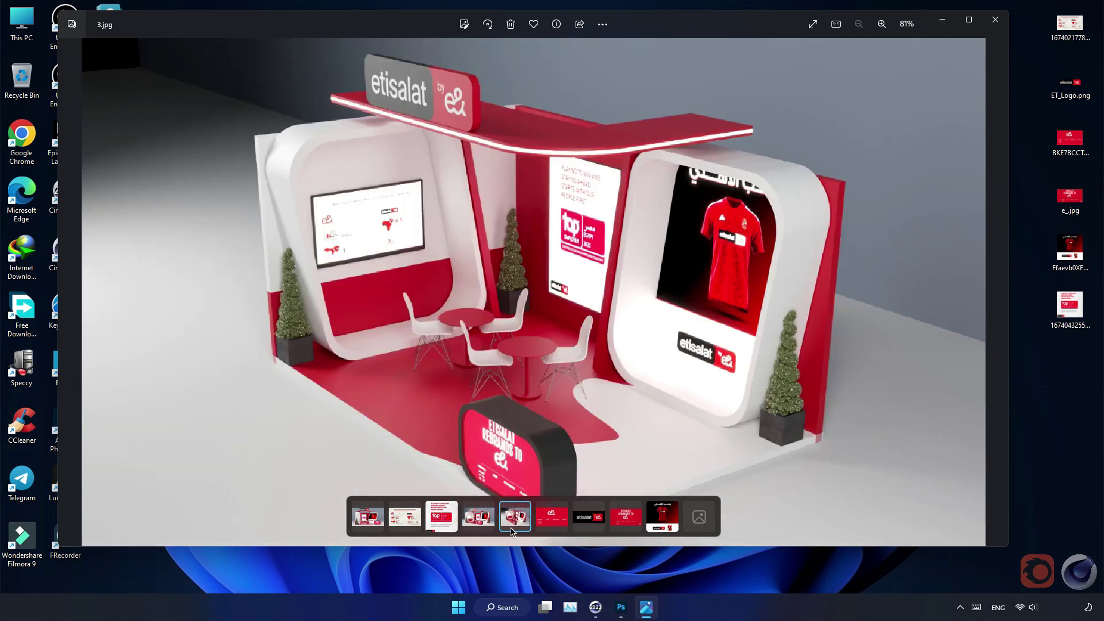